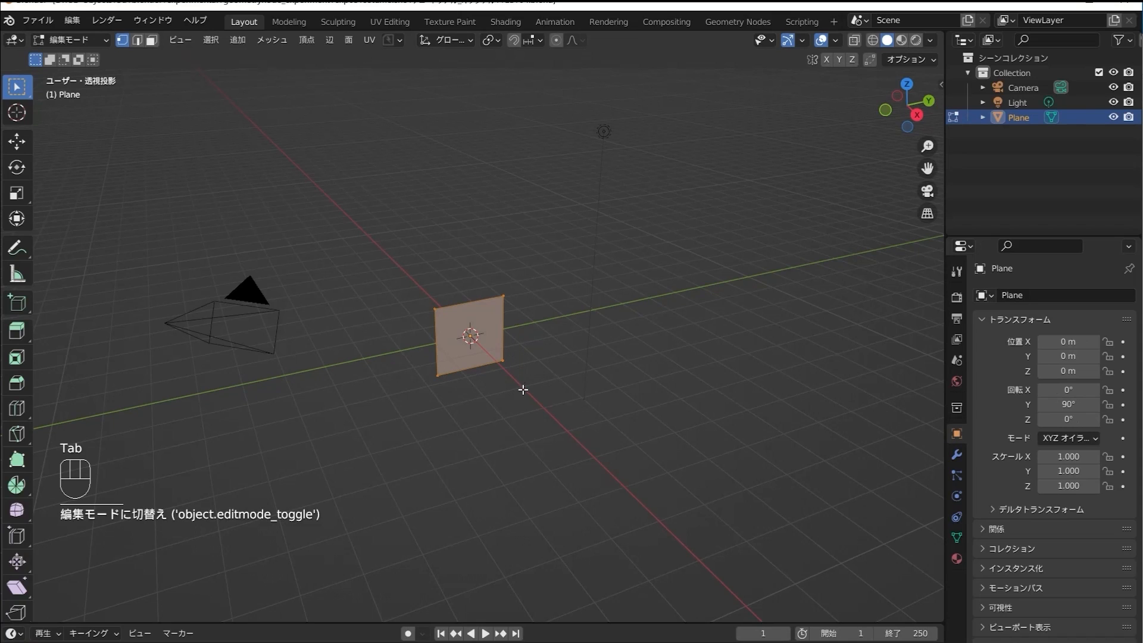
# Move the plane's mesh 1 m up along the global Z axis and return to Object Mode.
pyautogui.press('g')
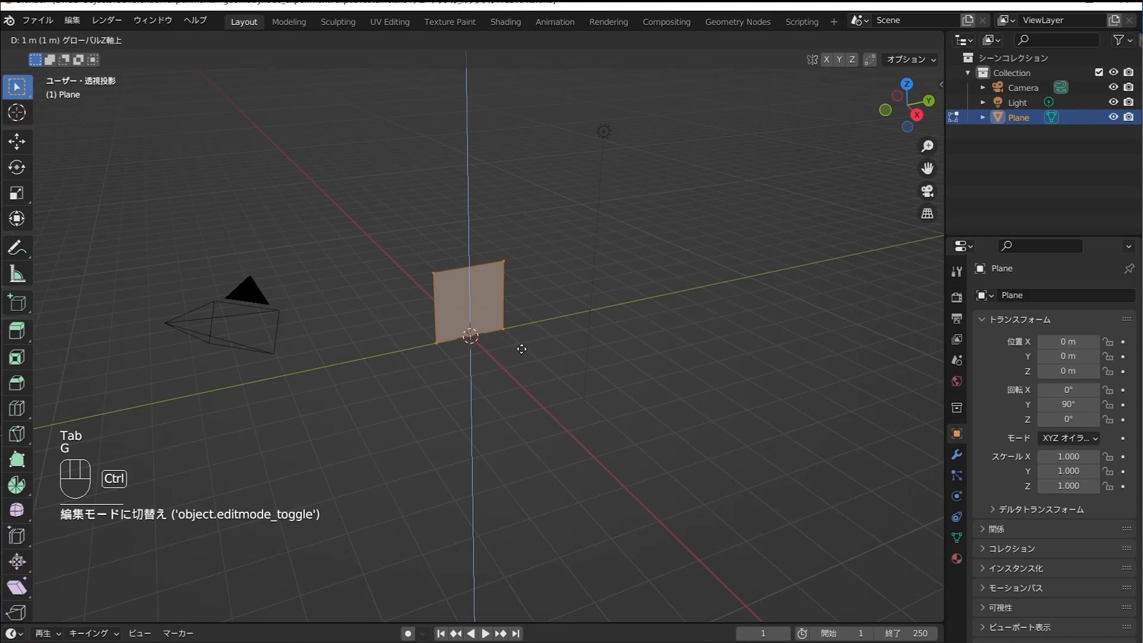
pyautogui.keyDown('ctrl'); pyautogui.click(521, 350); pyautogui.keyUp('ctrl')
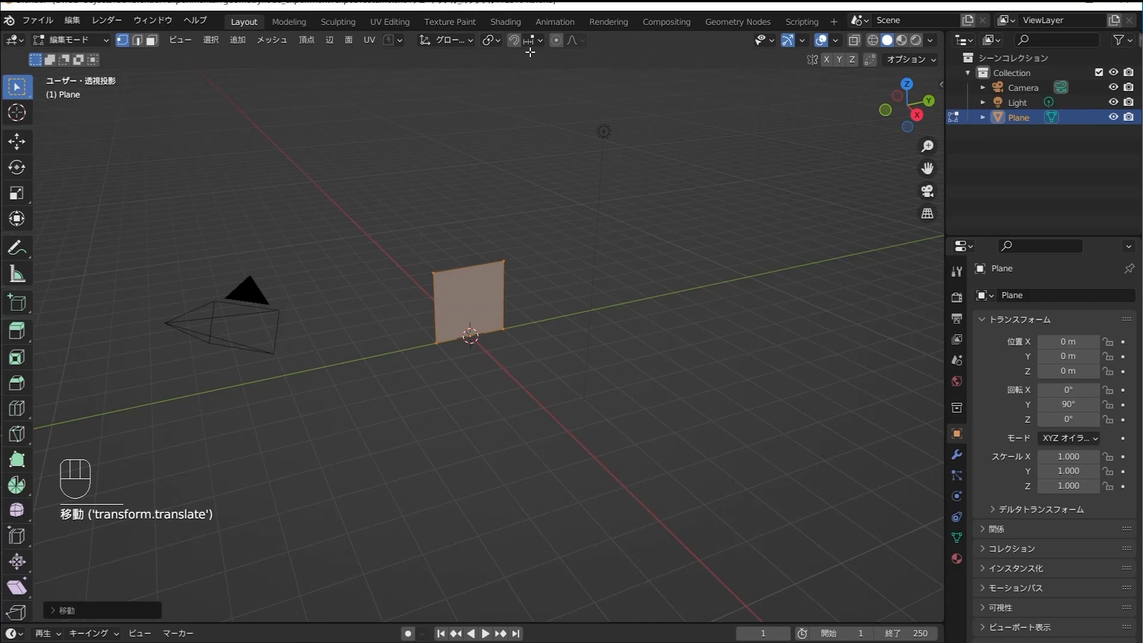
pyautogui.press('Tab')
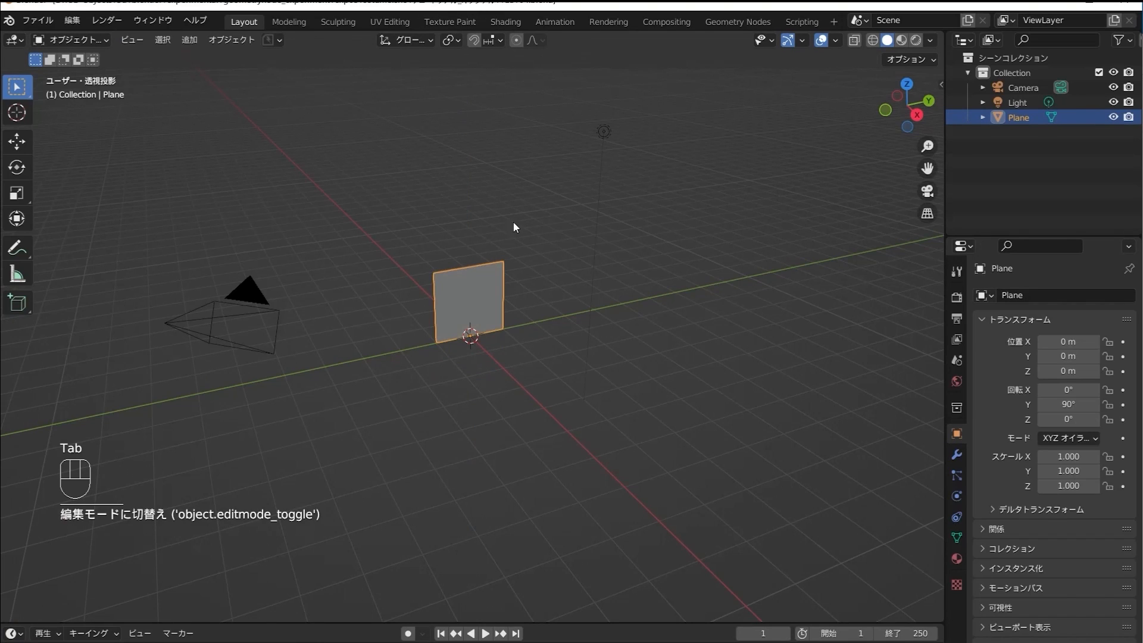
# Scale the plane uniformly to 0.5 on the X, Y and Z axes.
pyautogui.press('s')
pyautogui.click(501, 273)
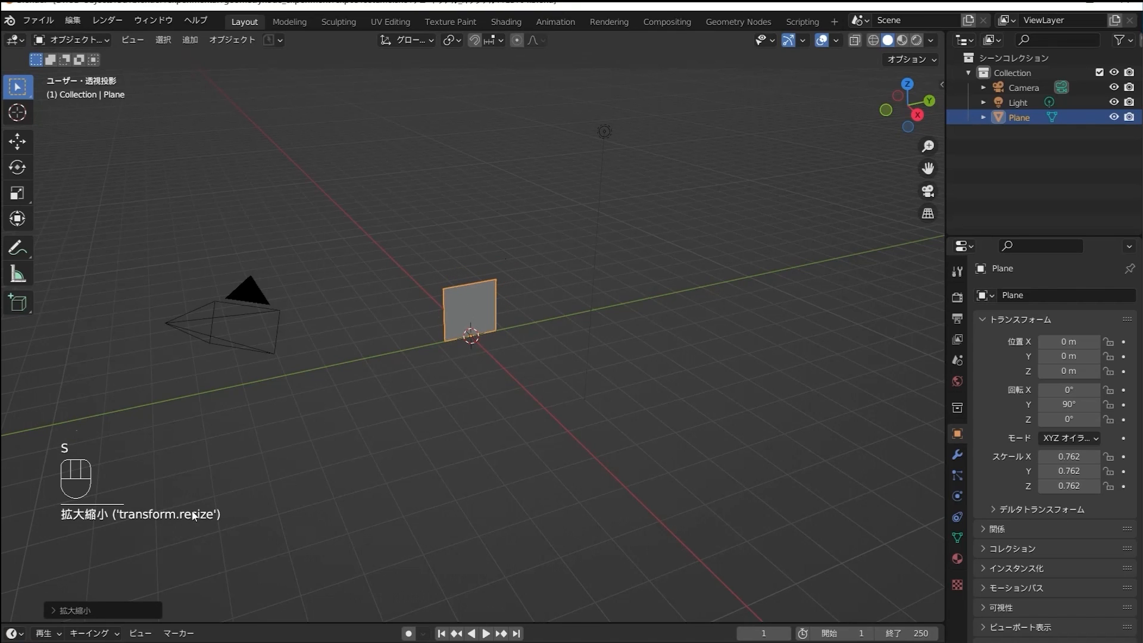
pyautogui.click(82, 613)
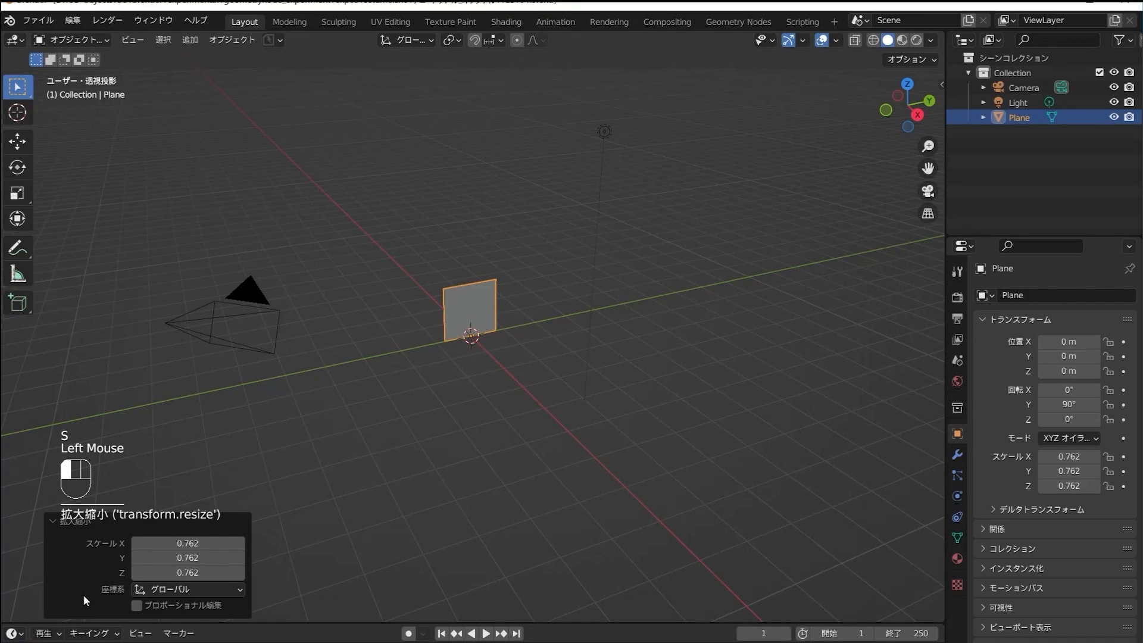
pyautogui.moveTo(183, 543); pyautogui.dragTo(183, 558)
pyautogui.click(183, 543)
pyautogui.click(182, 573)
pyautogui.click(180, 573)
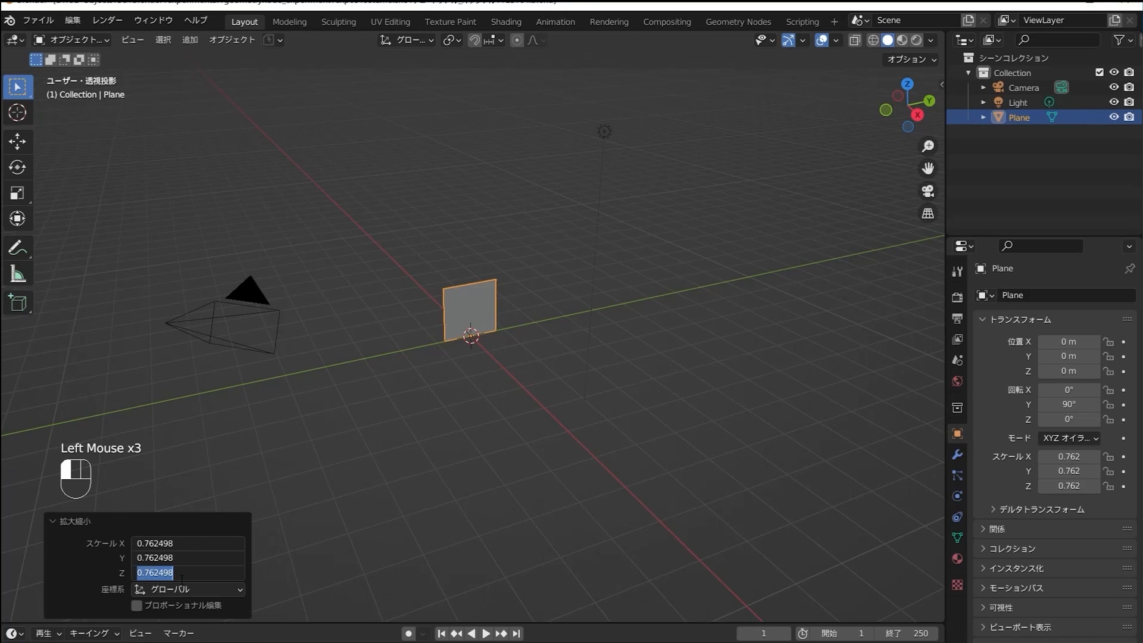
pyautogui.write('0.')
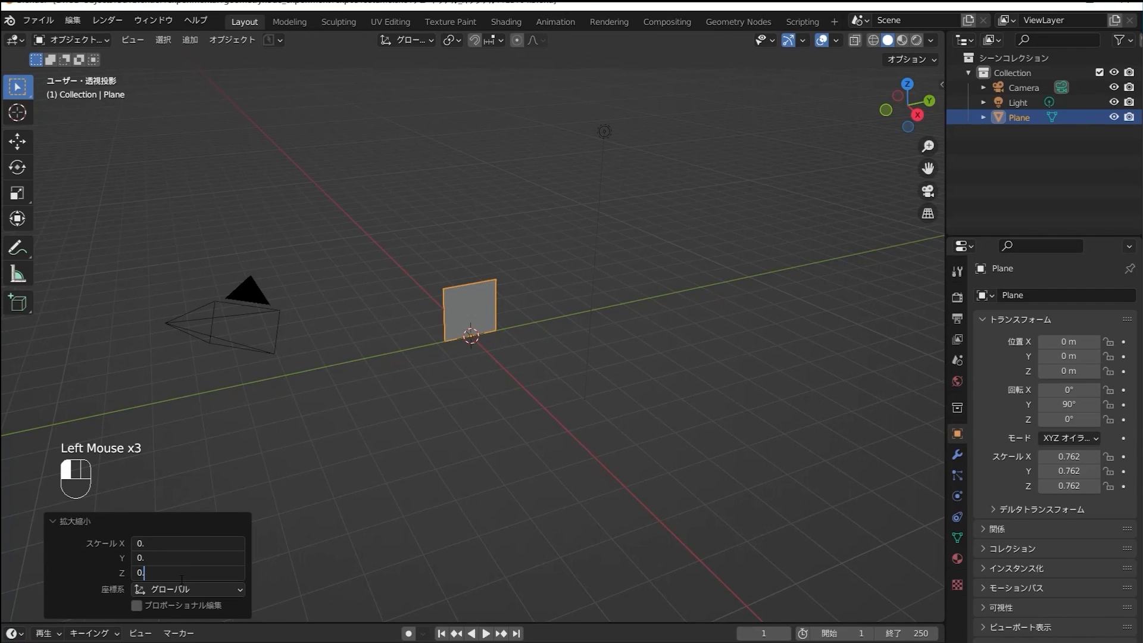
pyautogui.write('5')
pyautogui.press('Return')
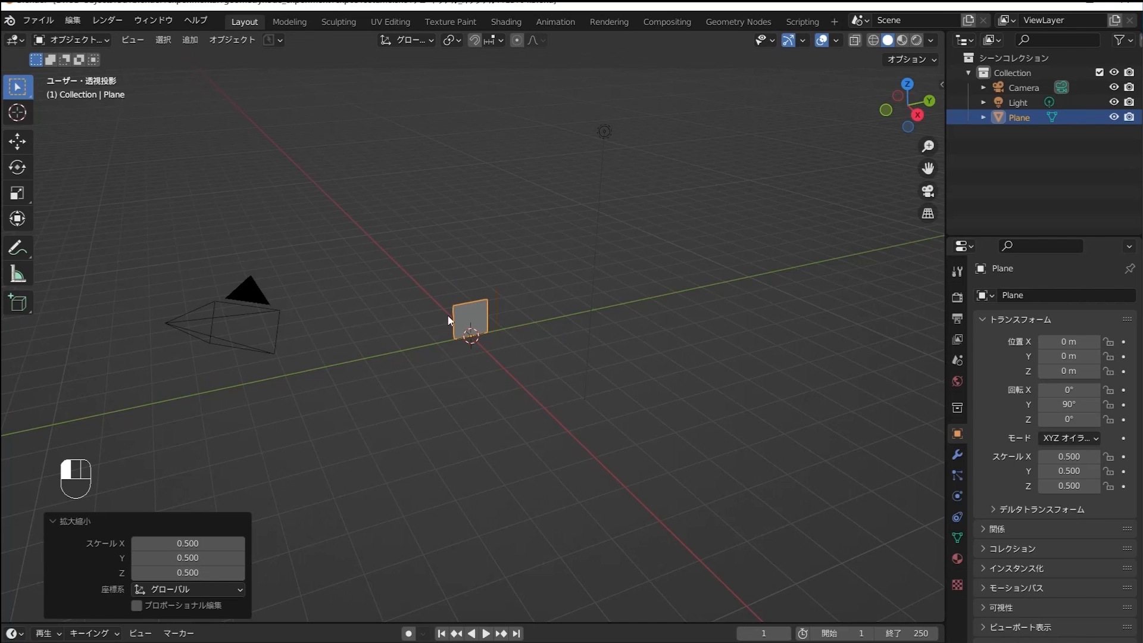
# Add a vertical loop cut through the middle of the plane in Edit Mode.
pyautogui.scroll(5, 461, 294)
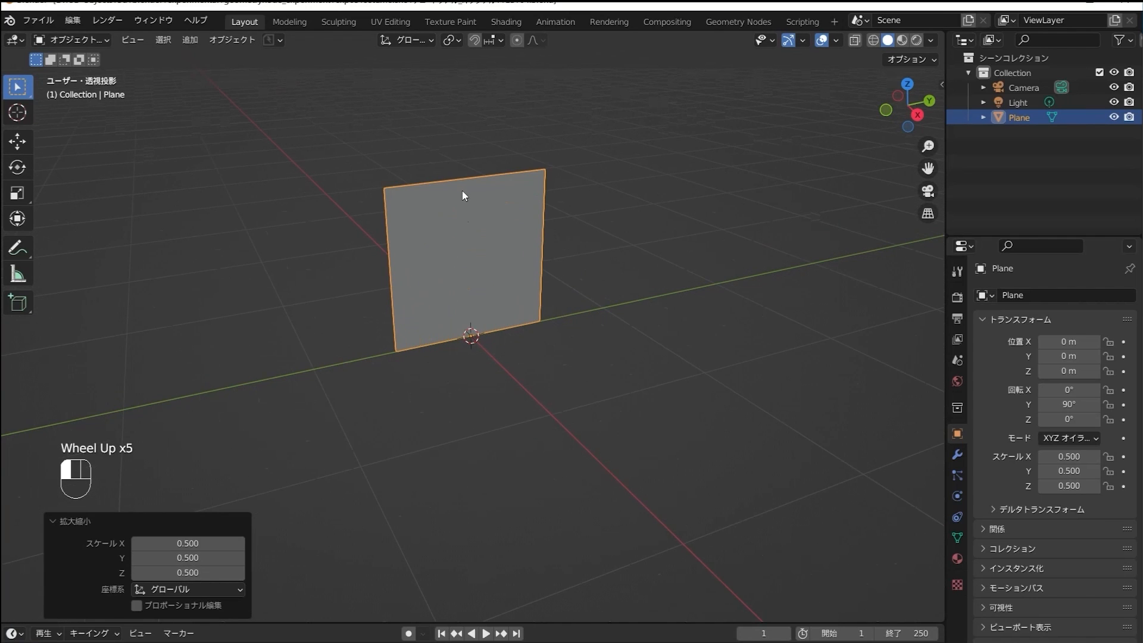
pyautogui.press('Tab')
pyautogui.hotkey('ctrl', 'r')
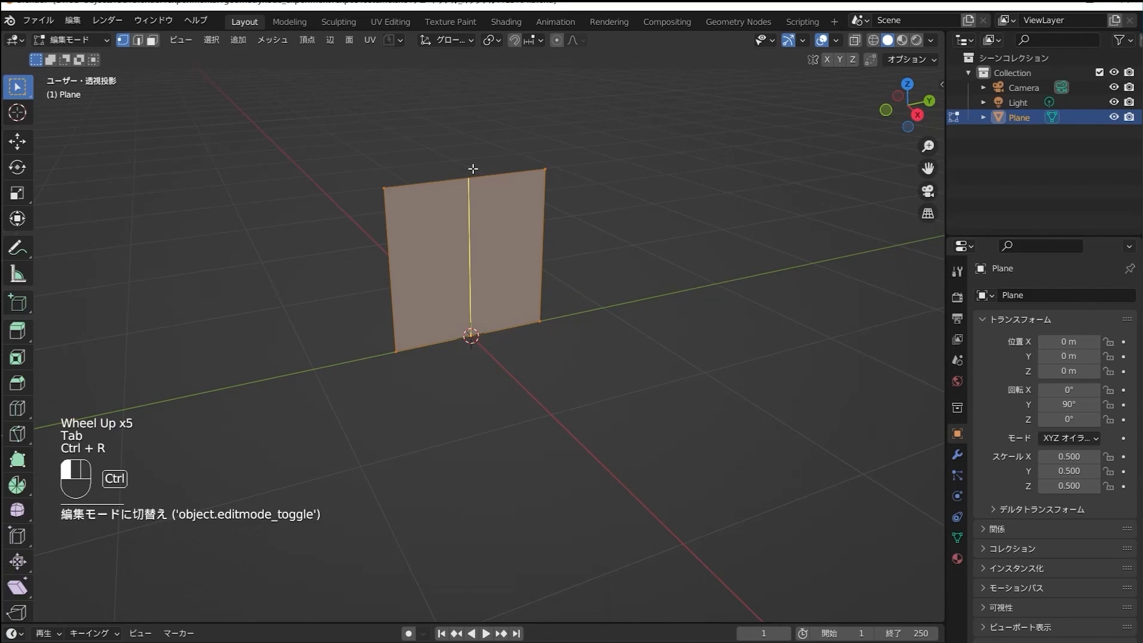
pyautogui.click(471, 173)
# Delete the two outer vertices on the plane's positive Y side and return to Object Mode.
pyautogui.moveTo(530, 144); pyautogui.dragTo(573, 351)
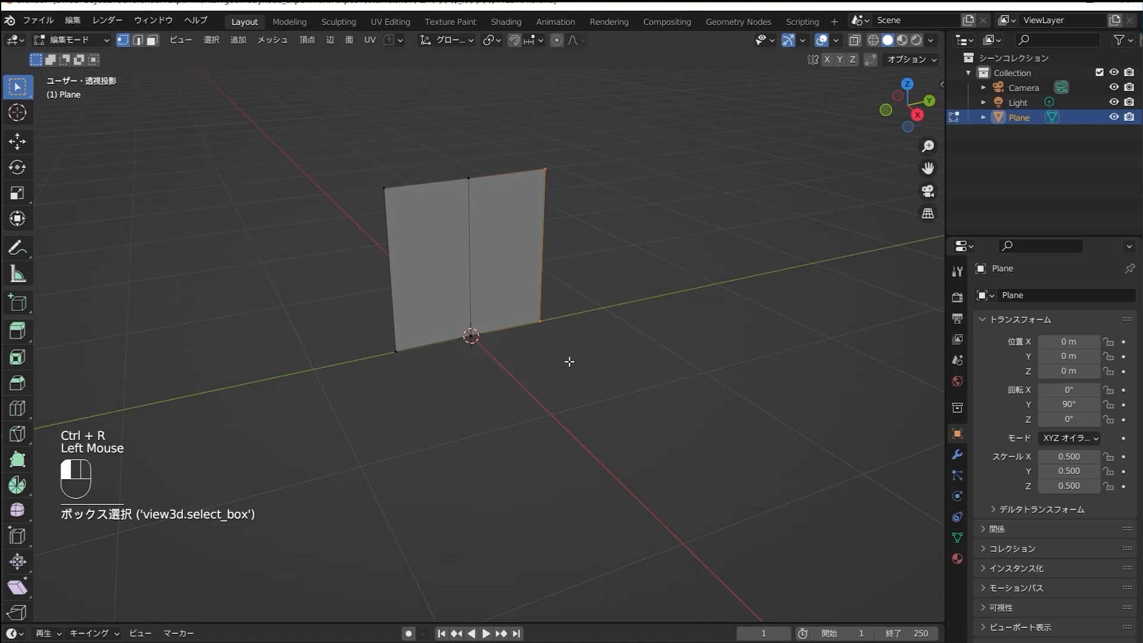
pyautogui.press('Delete')
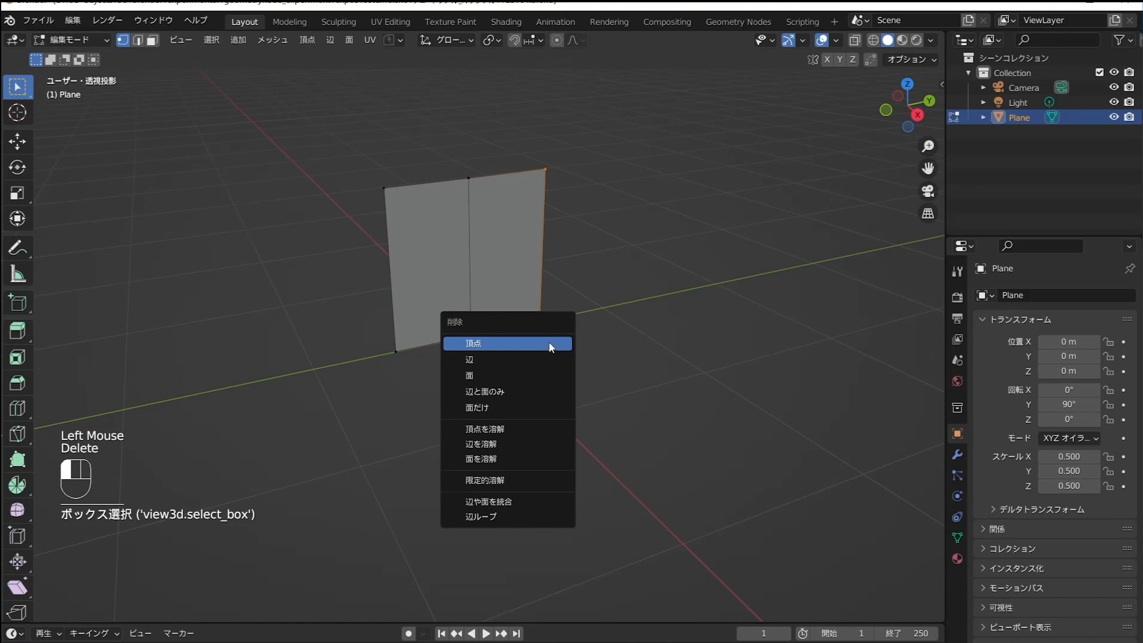
pyautogui.click(550, 345)
pyautogui.press('Tab')
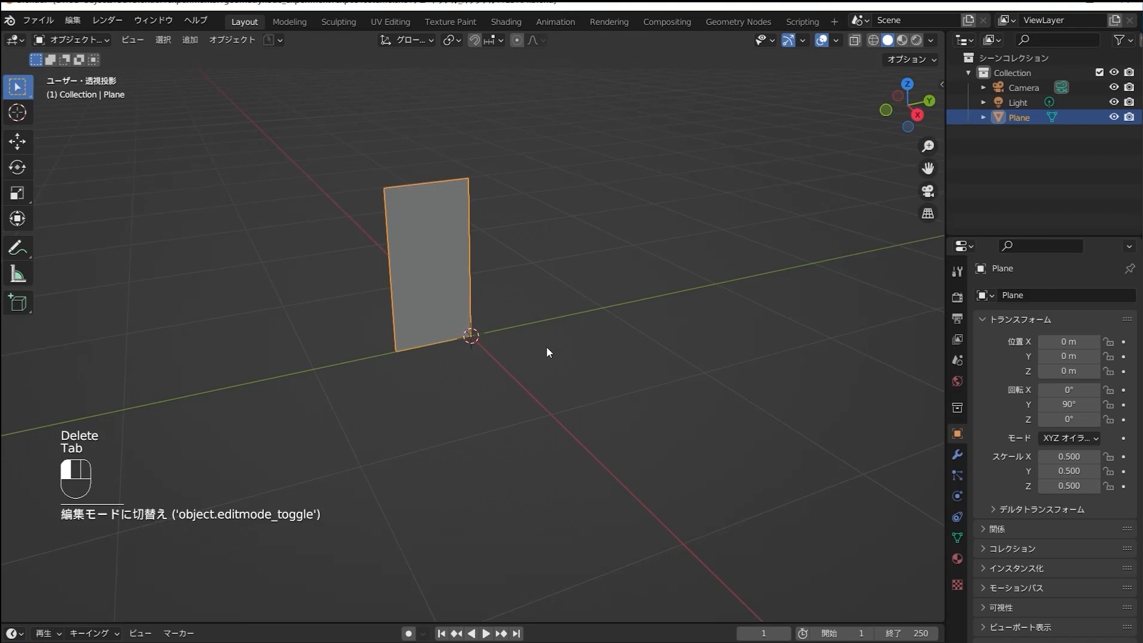
# Add a Mirror modifier to the half plane and make it mirror across the Y axis only.
pyautogui.click(958, 454)
pyautogui.click(1026, 305)
pyautogui.click(1025, 295)
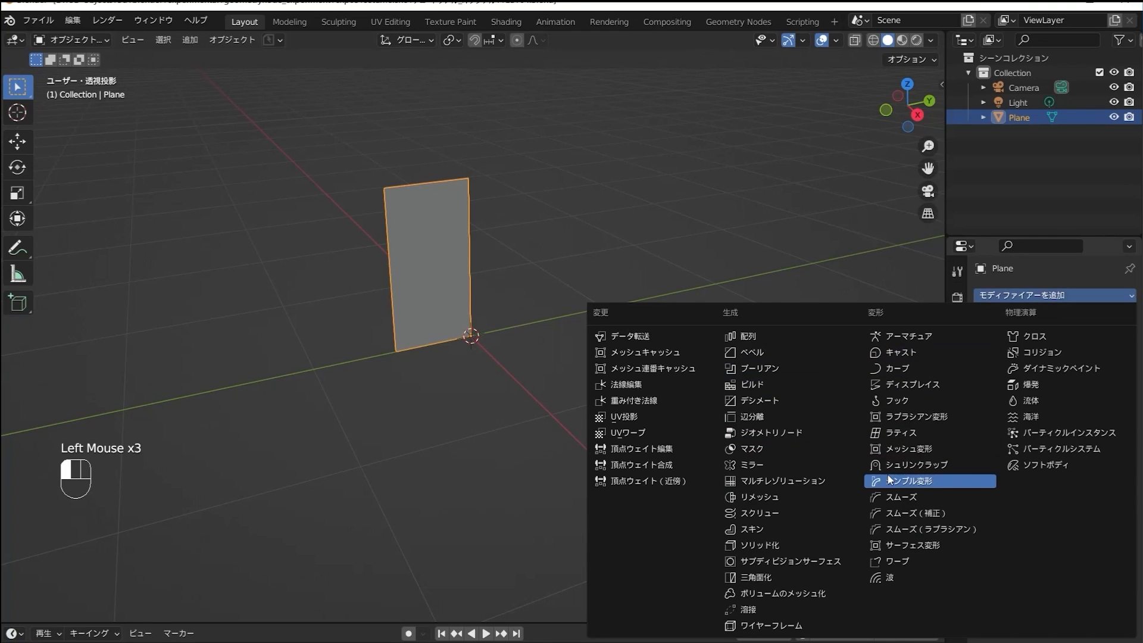
pyautogui.click(788, 464)
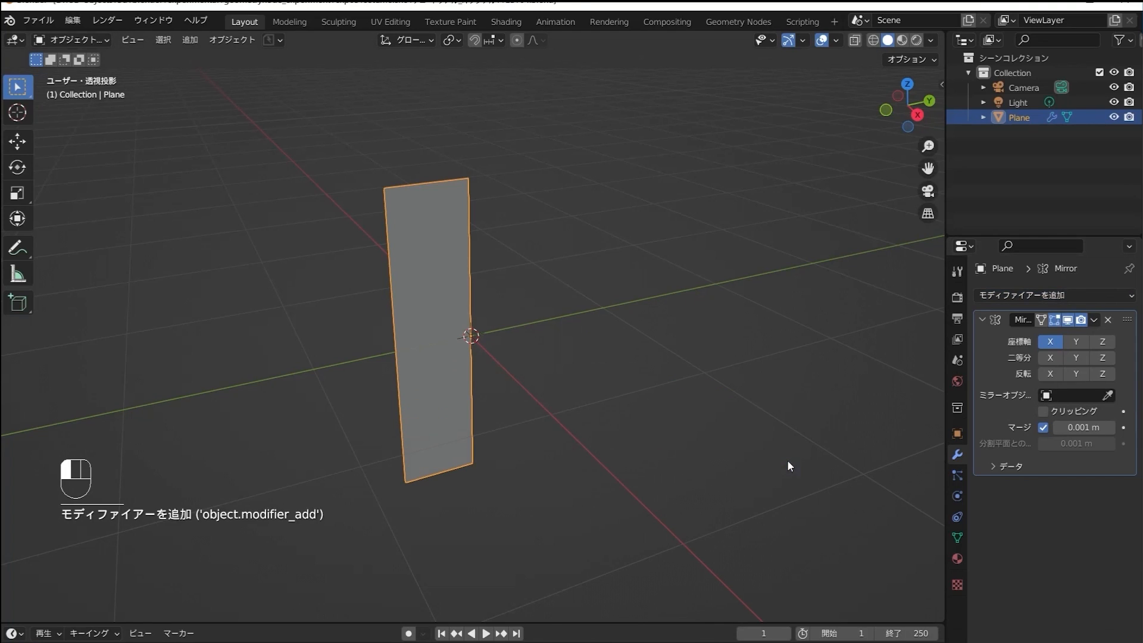
pyautogui.click(1077, 341)
pyautogui.click(1051, 341)
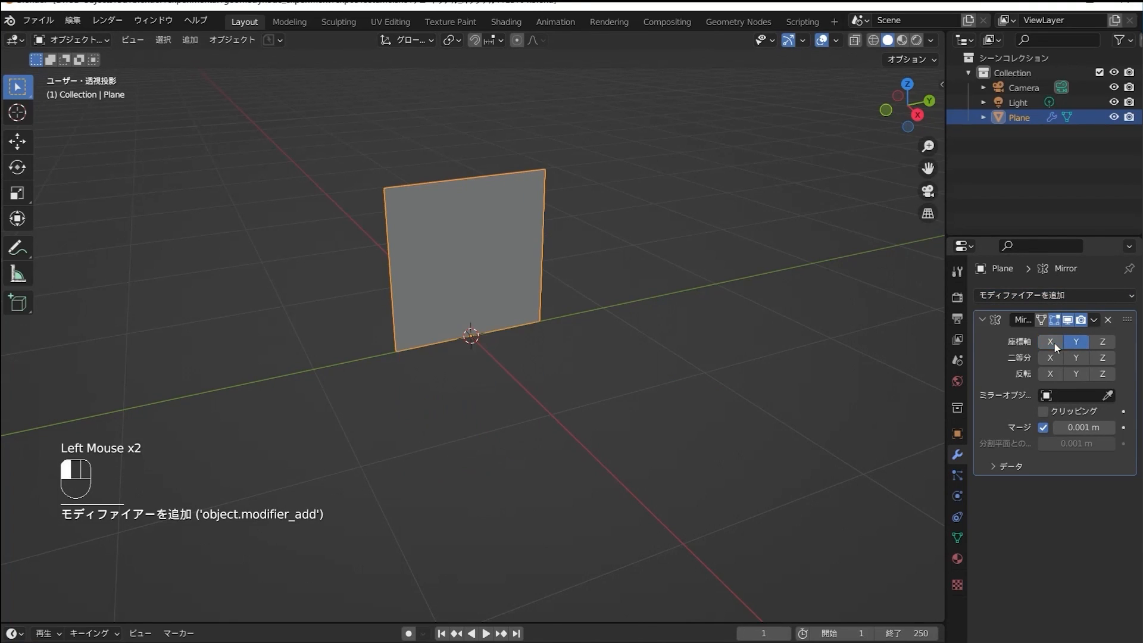
# Apply the plane's object transforms, including its rotation.
pyautogui.hotkey('ctrl', 'a')
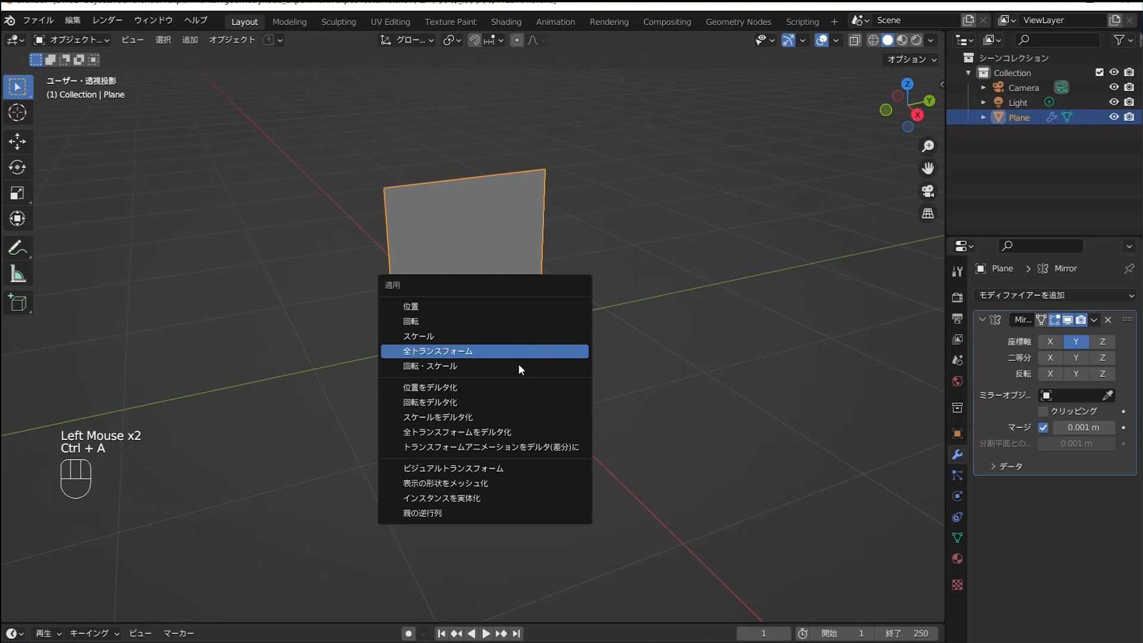
pyautogui.click(510, 324)
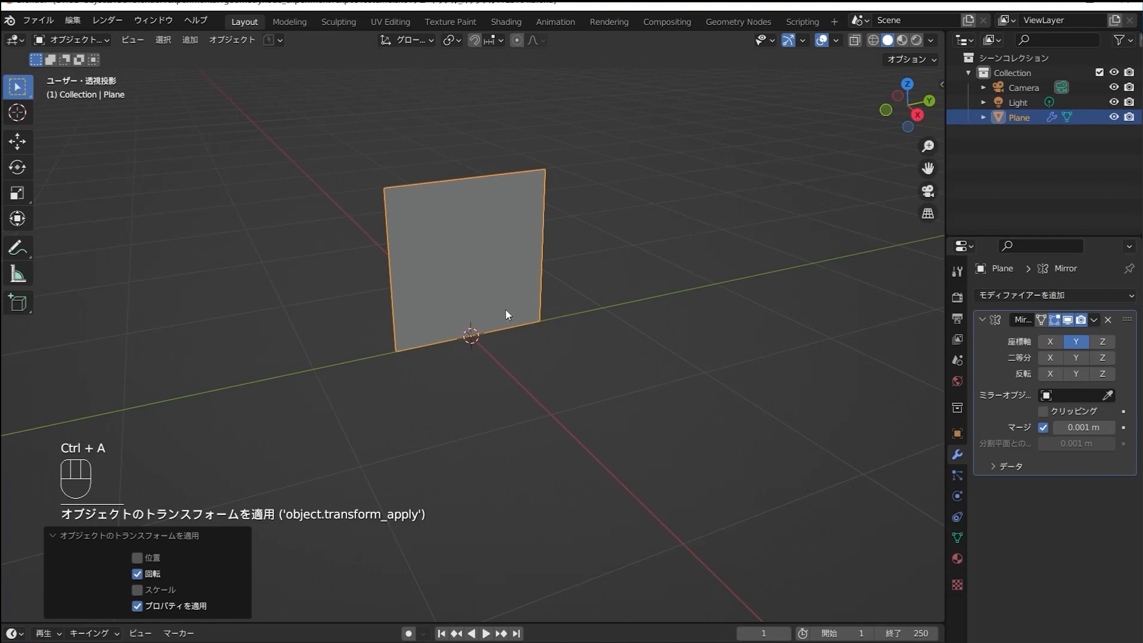
pyautogui.hotkey('ctrl', 'a')
pyautogui.click(510, 324)
pyautogui.press('Tab')
pyautogui.press('Tab')
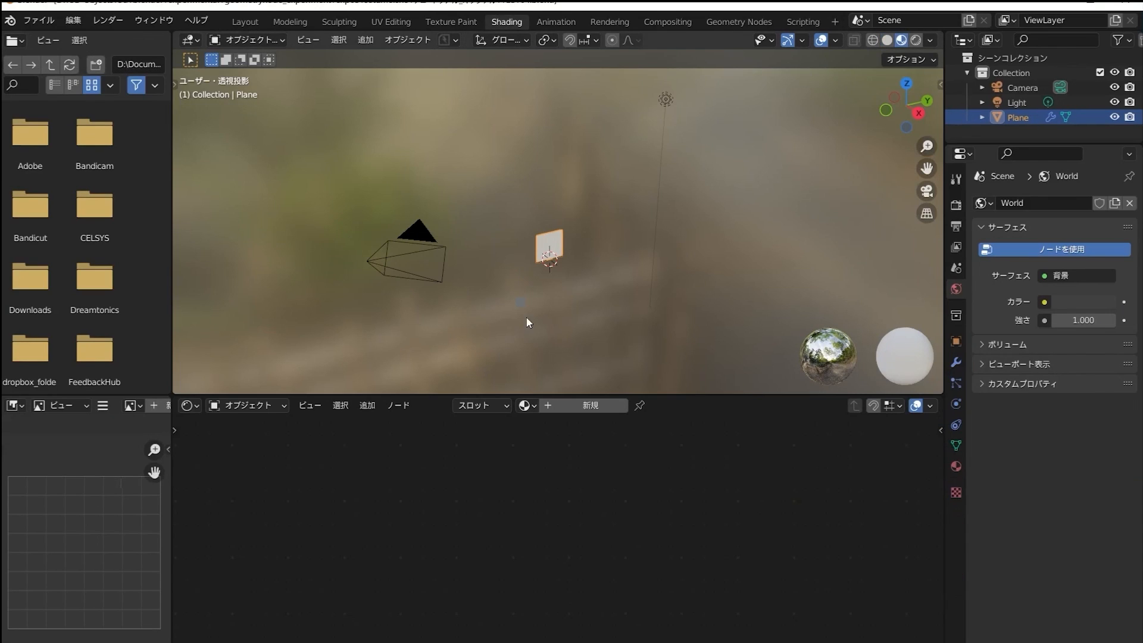
# Create a new material for the plane and place an Image Texture node beside the Principled BSDF node.
pyautogui.click(613, 410)
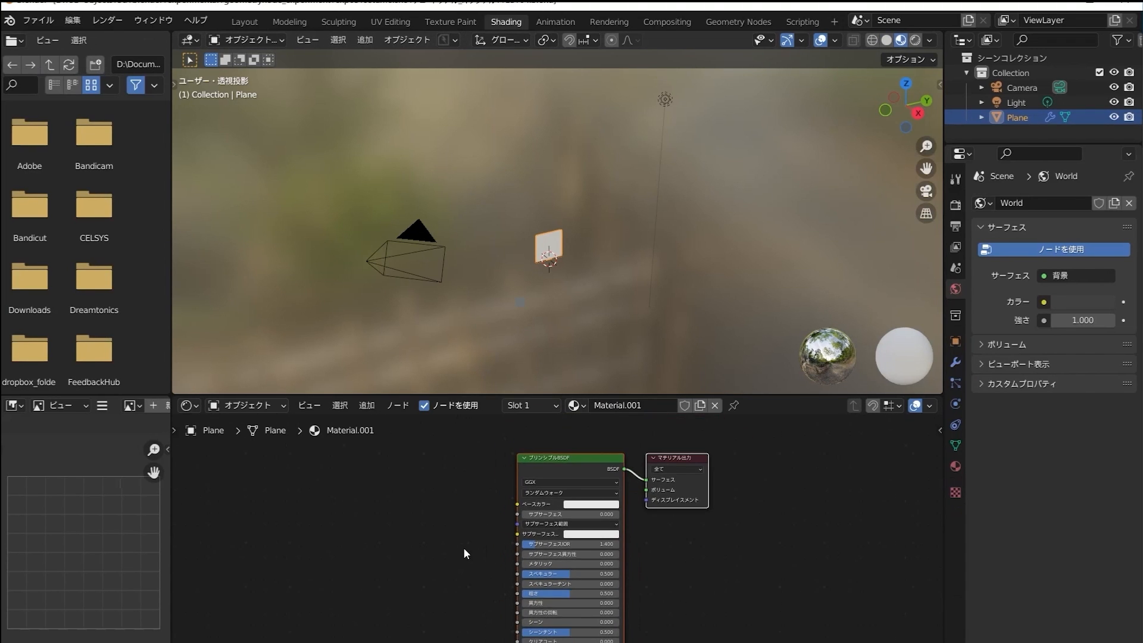
pyautogui.scroll(-2, 466, 536)
pyautogui.scroll(-1, 467, 519)
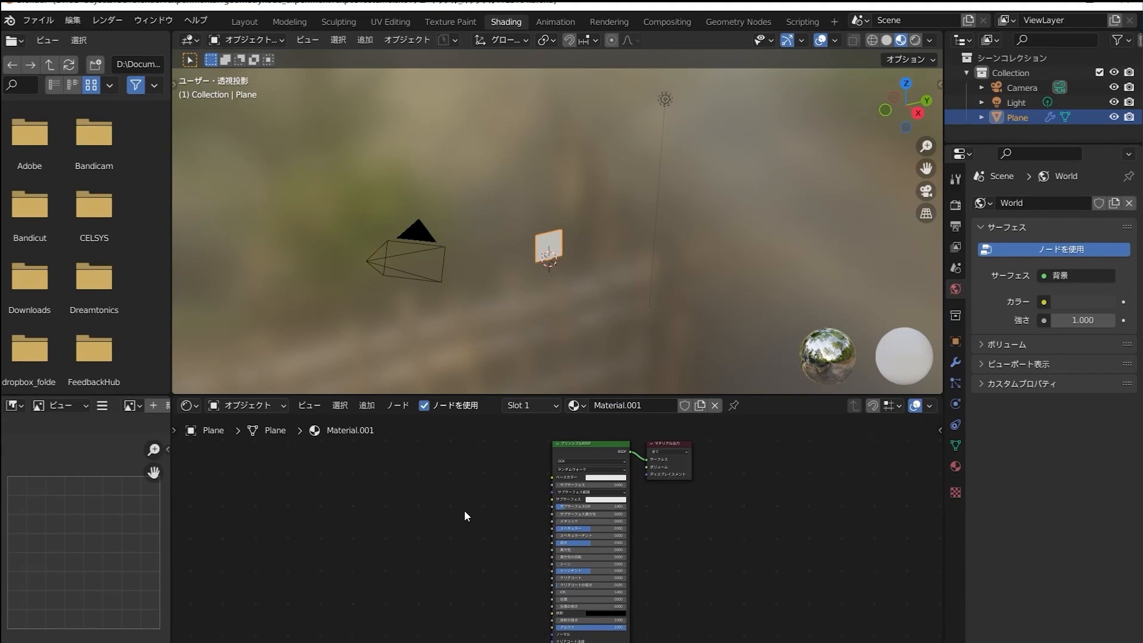
pyautogui.hotkey('shift', 'a')
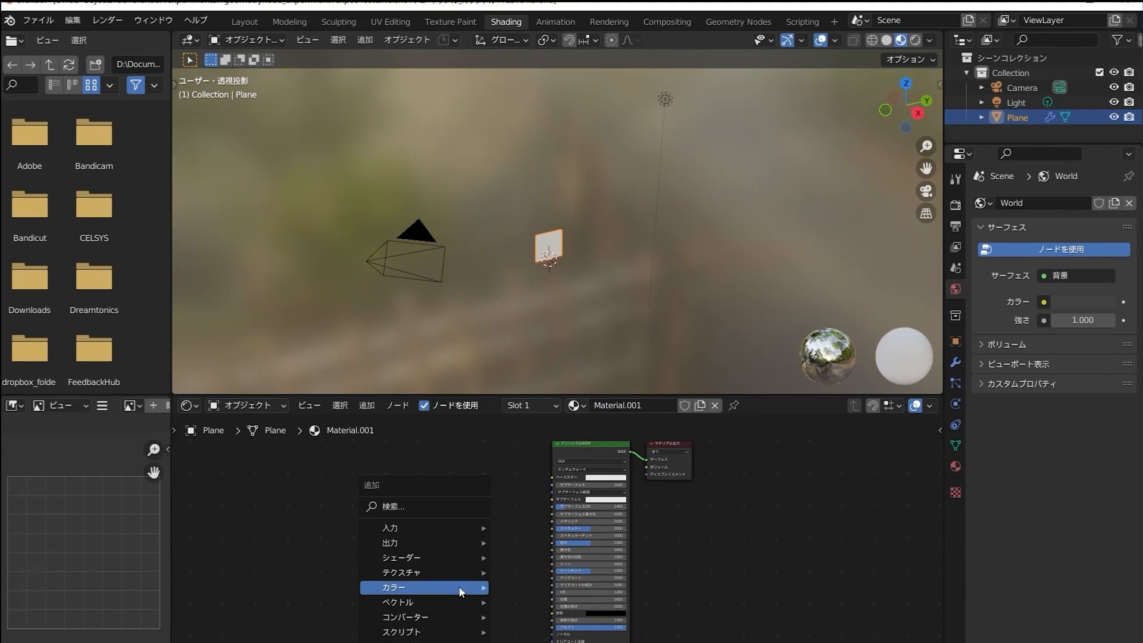
pyautogui.moveTo(461, 578)
pyautogui.click(542, 451)
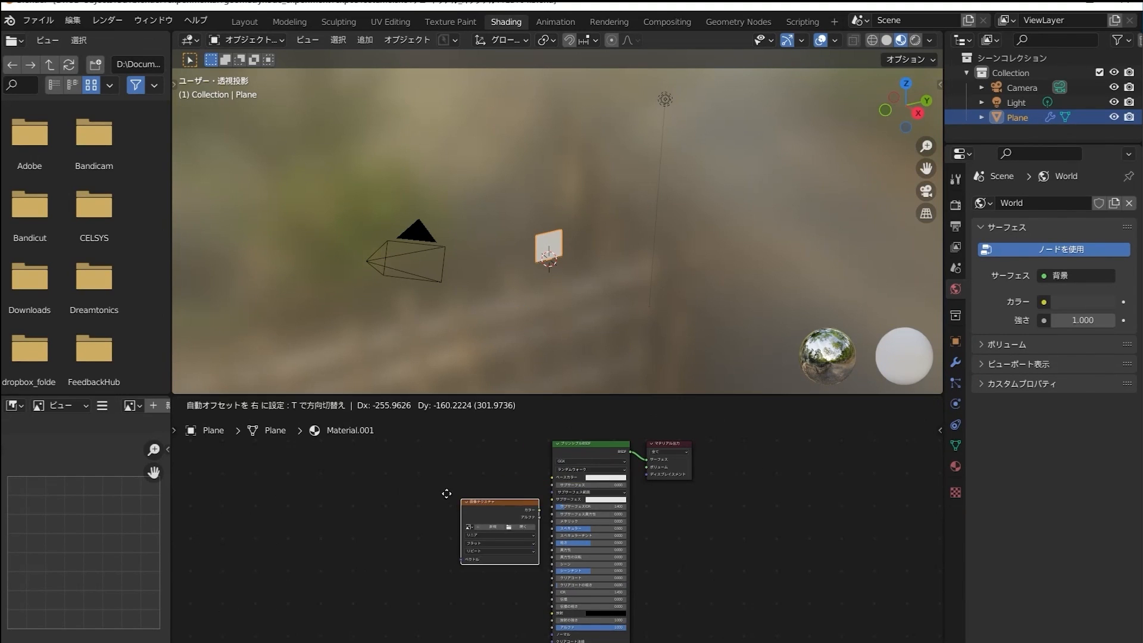
pyautogui.click(456, 500)
# Load IMG_8915.JPG into the Image Texture node.
pyautogui.click(484, 504)
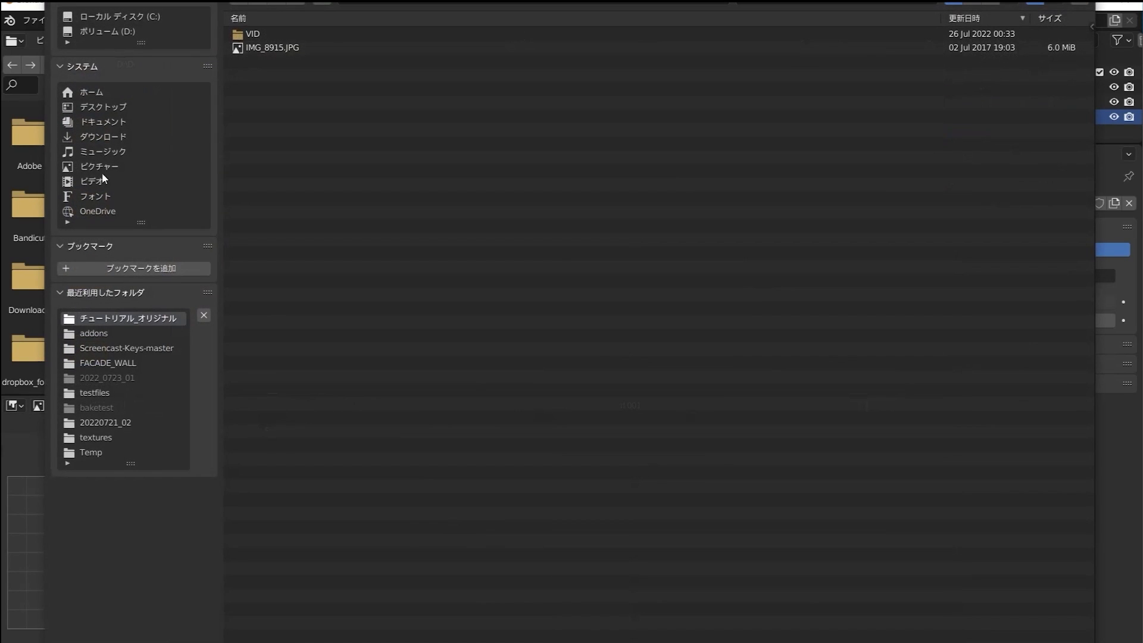
pyautogui.click(273, 48)
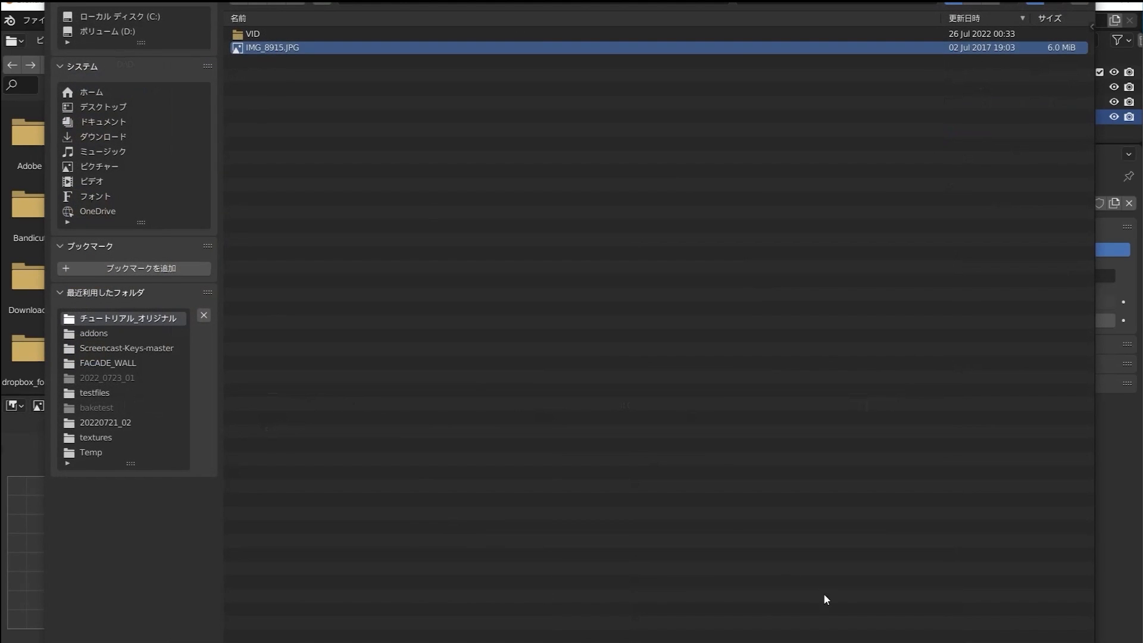
pyautogui.press('Return')
# Connect the image texture's Color output to the Principled BSDF's Base Color and inspect the textured plane.
pyautogui.scroll(3, 566, 560)
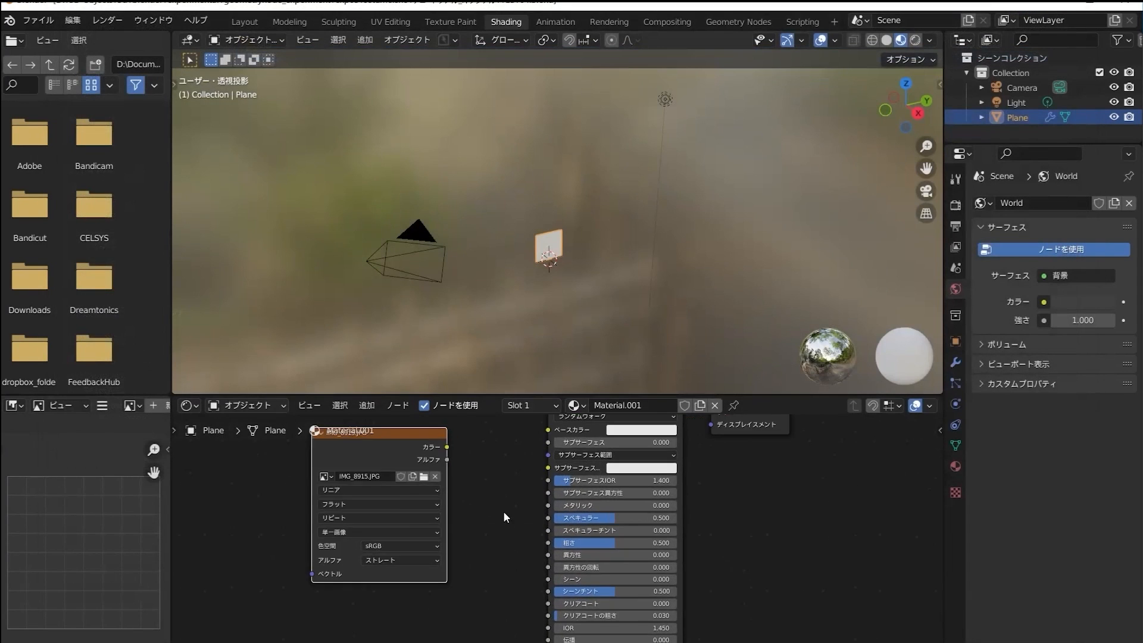
pyautogui.moveTo(450, 454); pyautogui.dragTo(548, 563)
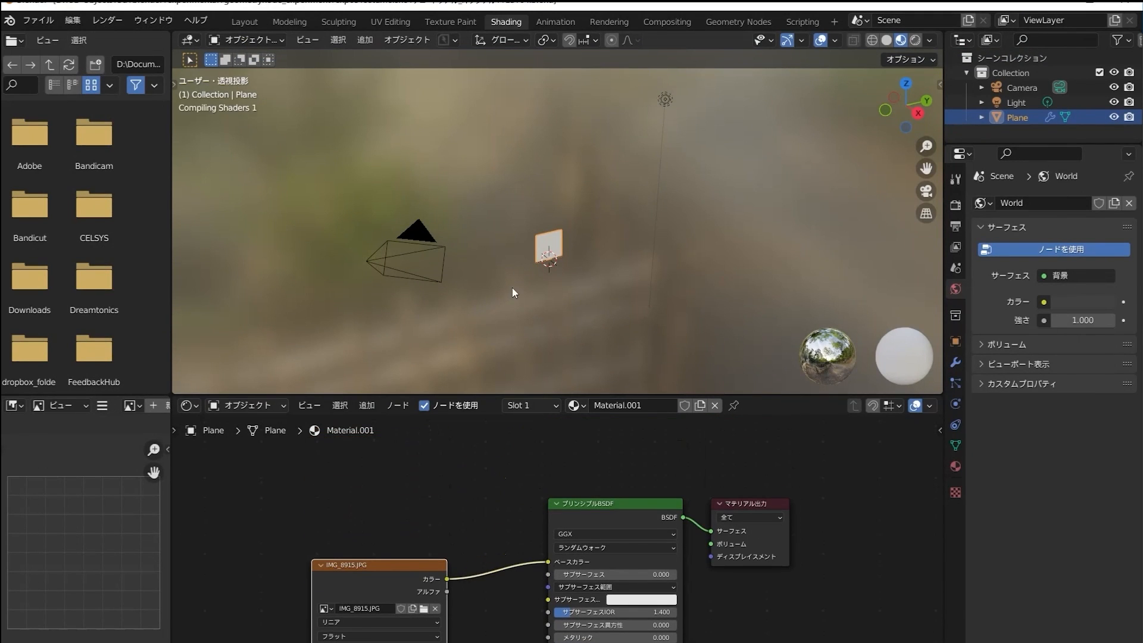
pyautogui.scroll(8, 517, 287)
pyautogui.moveTo(508, 296); pyautogui.dragTo(499, 261, button='middle')
pyautogui.scroll(1, 500, 264)
pyautogui.keyDown('shift'); pyautogui.moveTo(517, 343); pyautogui.dragTo(536, 257, button='middle'); pyautogui.keyUp('shift')
pyautogui.scroll(-2, 497, 389)
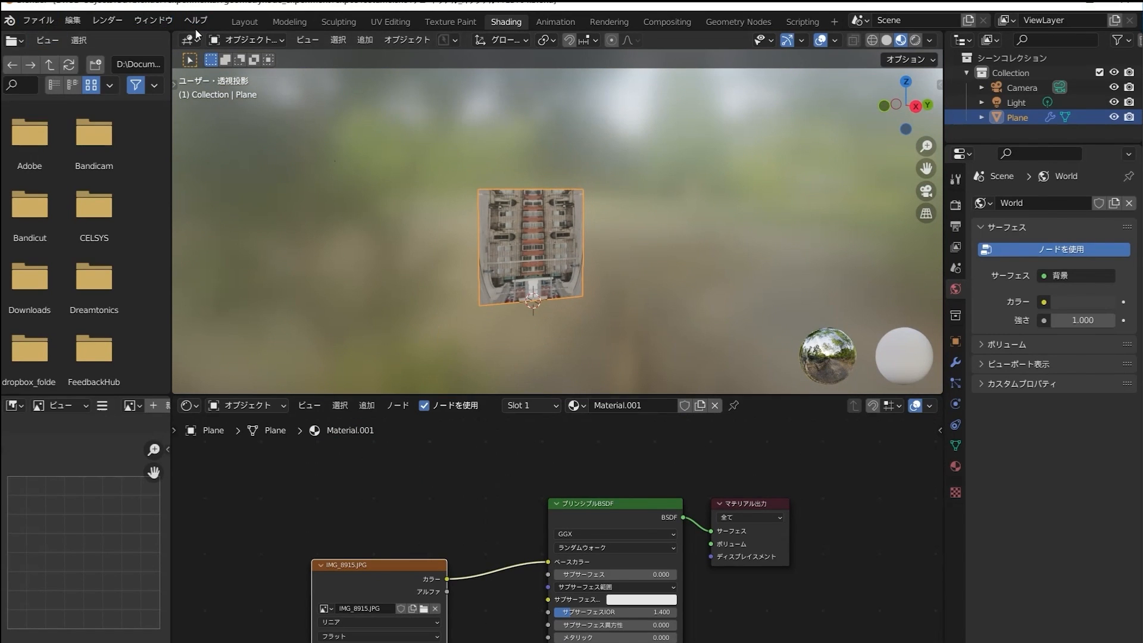
# Open the UV Editing workspace to view the plane's mesh alongside the facade photo.
pyautogui.click(244, 23)
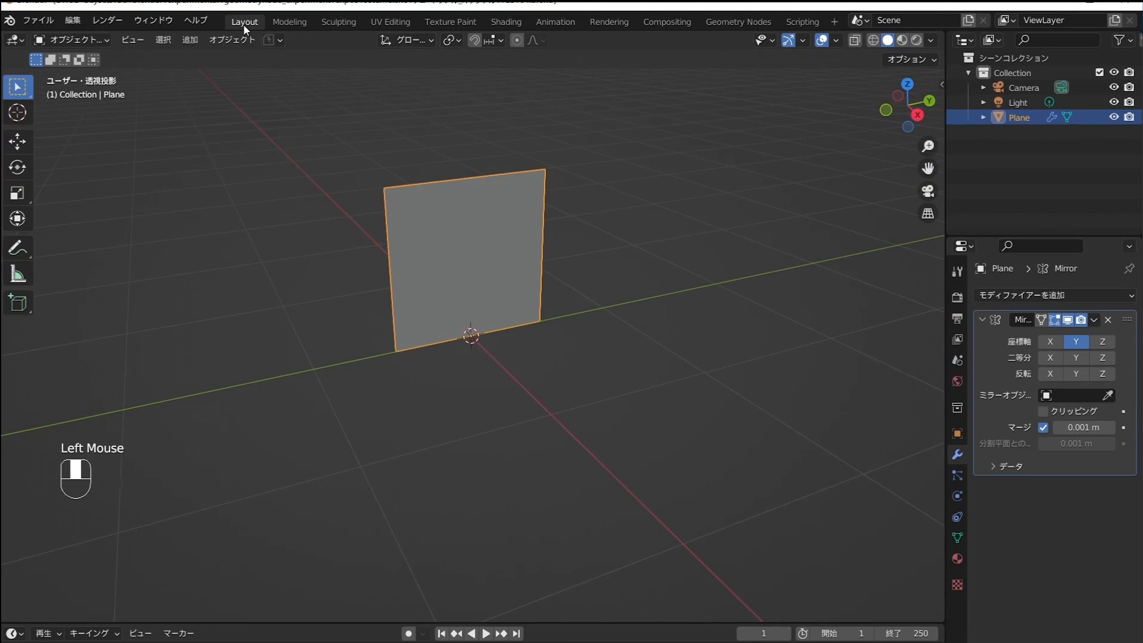
pyautogui.click(498, 25)
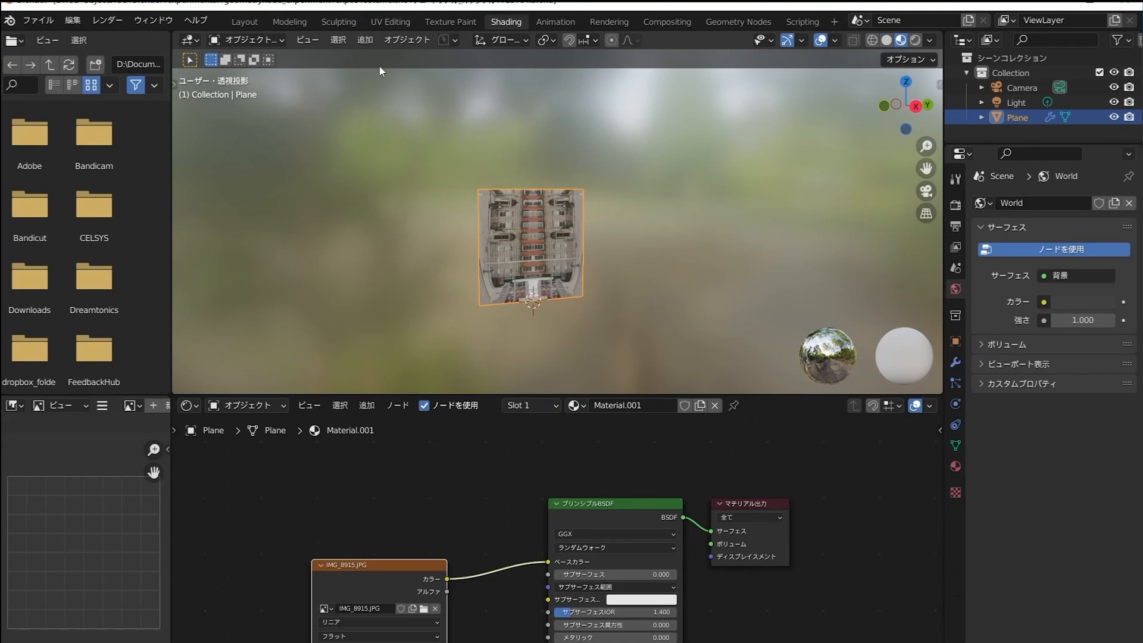
pyautogui.click(389, 23)
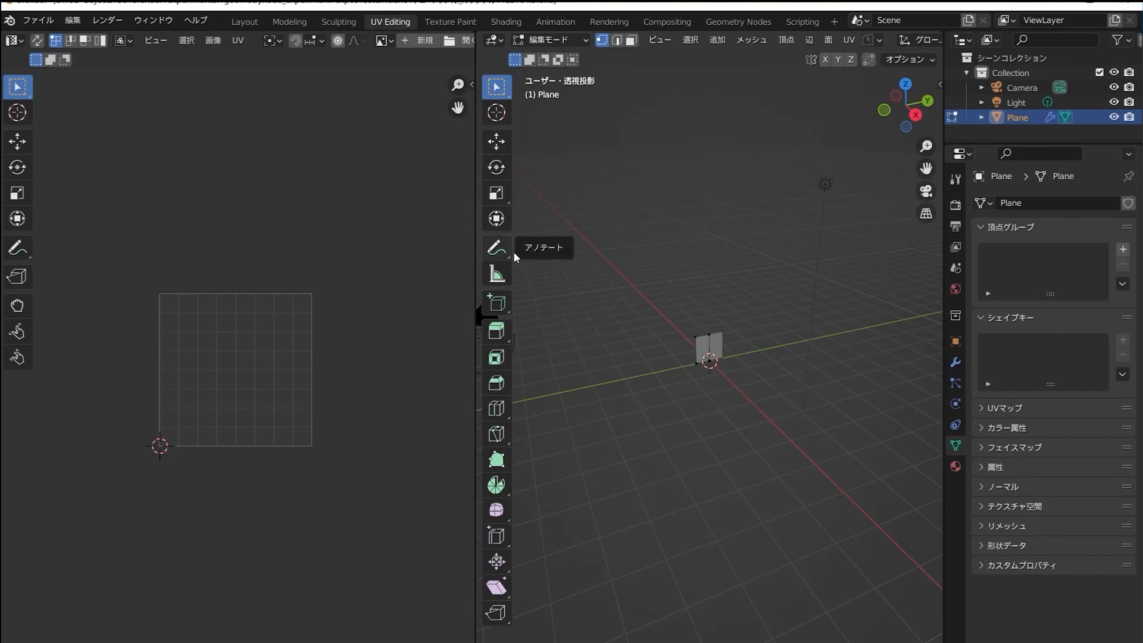
pyautogui.scroll(5, 756, 390)
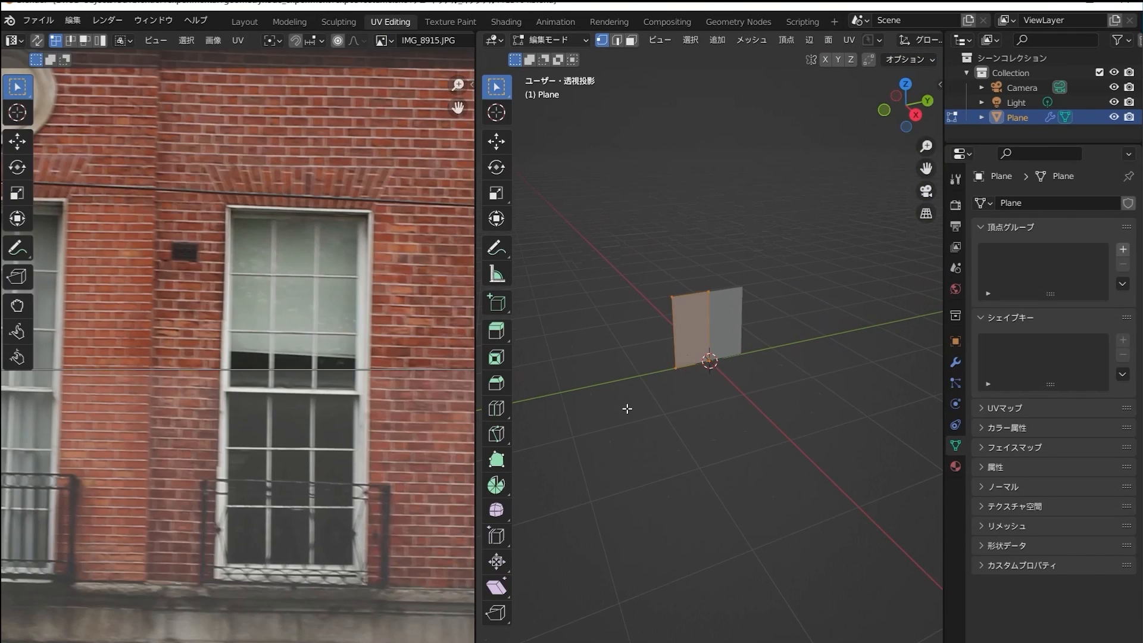
pyautogui.scroll(-3, 357, 405)
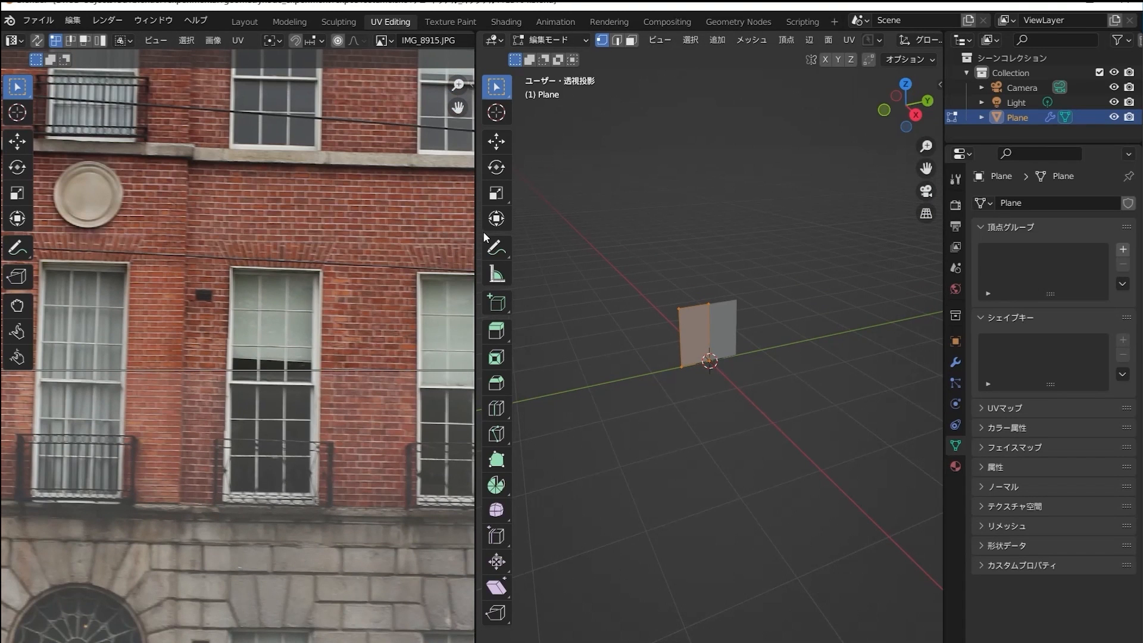
# Switch the 3D viewport to Material Preview shading and give the UV editor and viewport similar widths.
pyautogui.moveTo(475, 233); pyautogui.dragTo(132, 234)
pyautogui.click(901, 40)
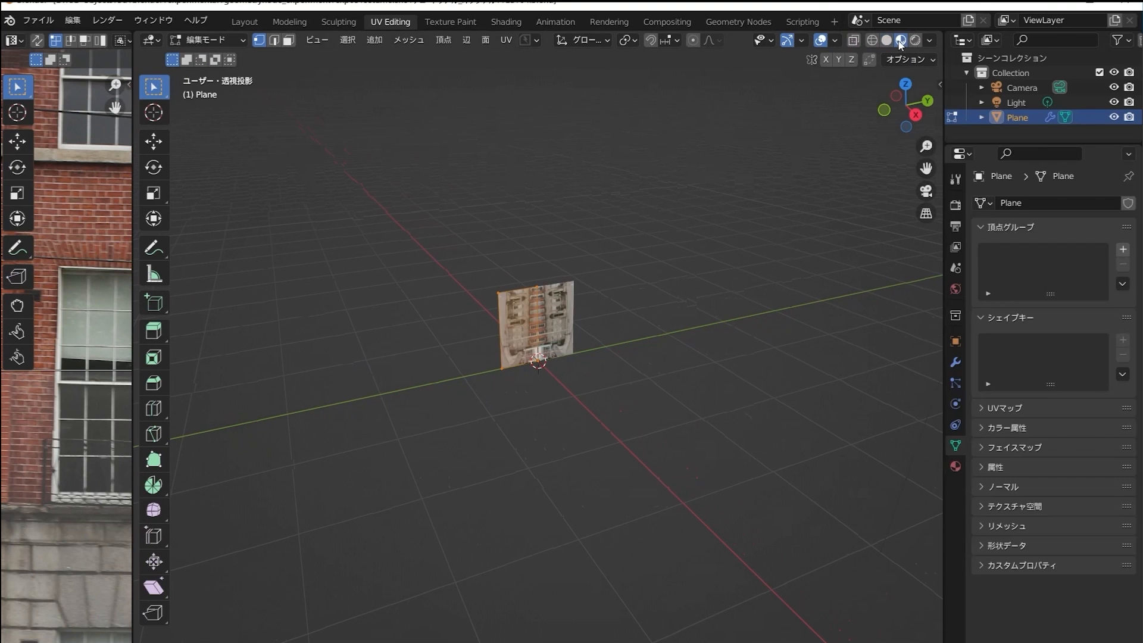
pyautogui.moveTo(141, 381); pyautogui.dragTo(453, 387)
pyautogui.scroll(7, 598, 364)
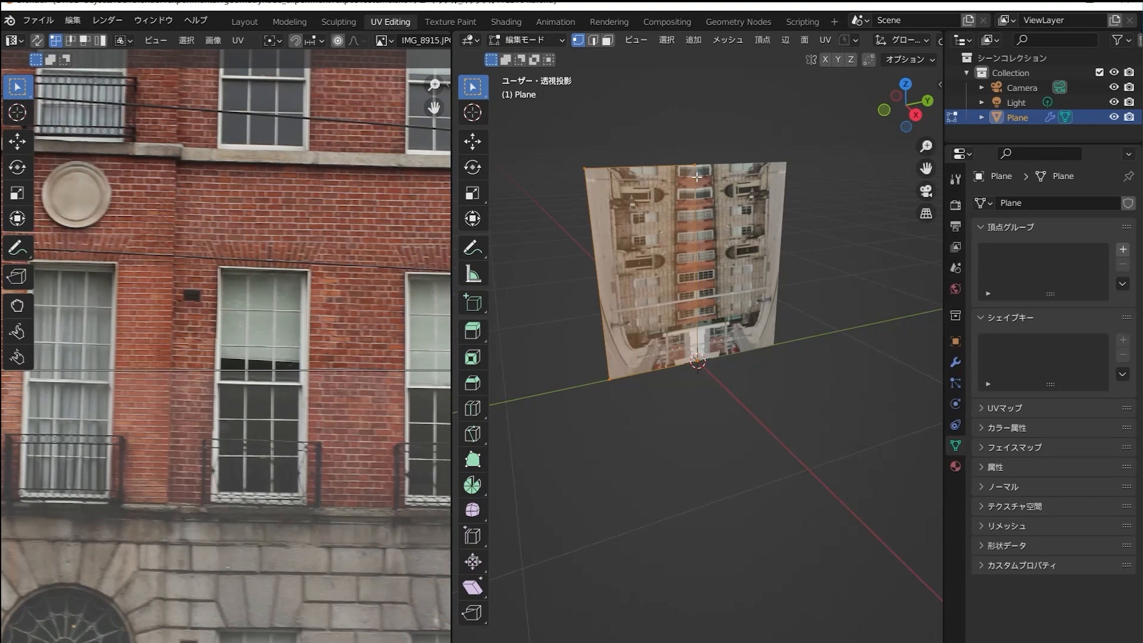
# Rotate the plane's entire UV island 90 degrees so the facade photo stands upright on the mesh.
pyautogui.scroll(-7, 245, 462)
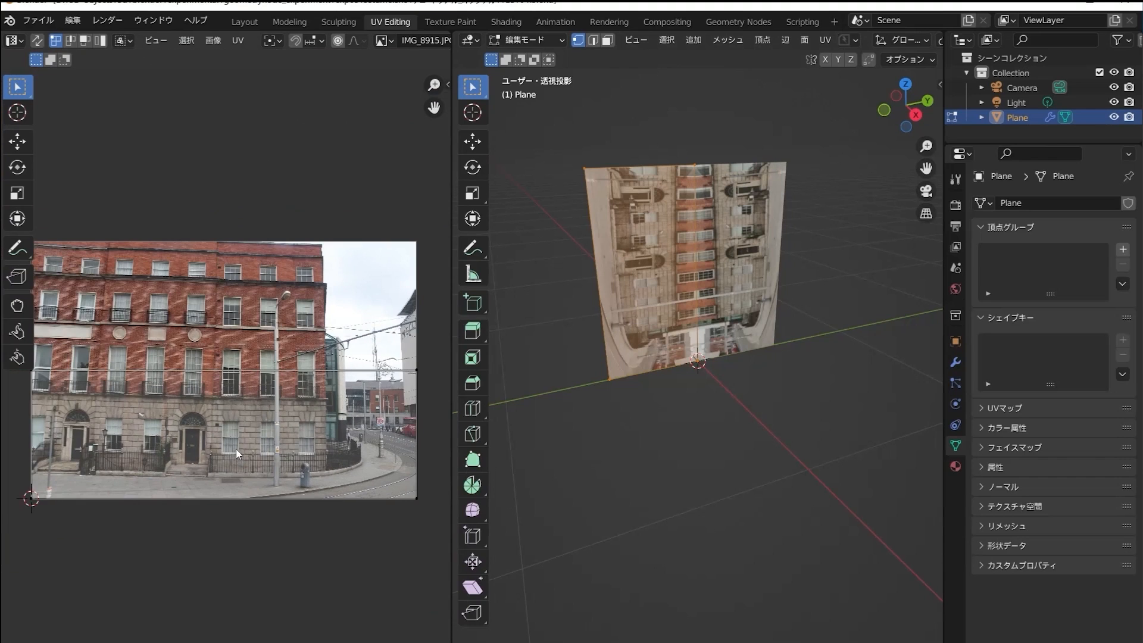
pyautogui.press('a')
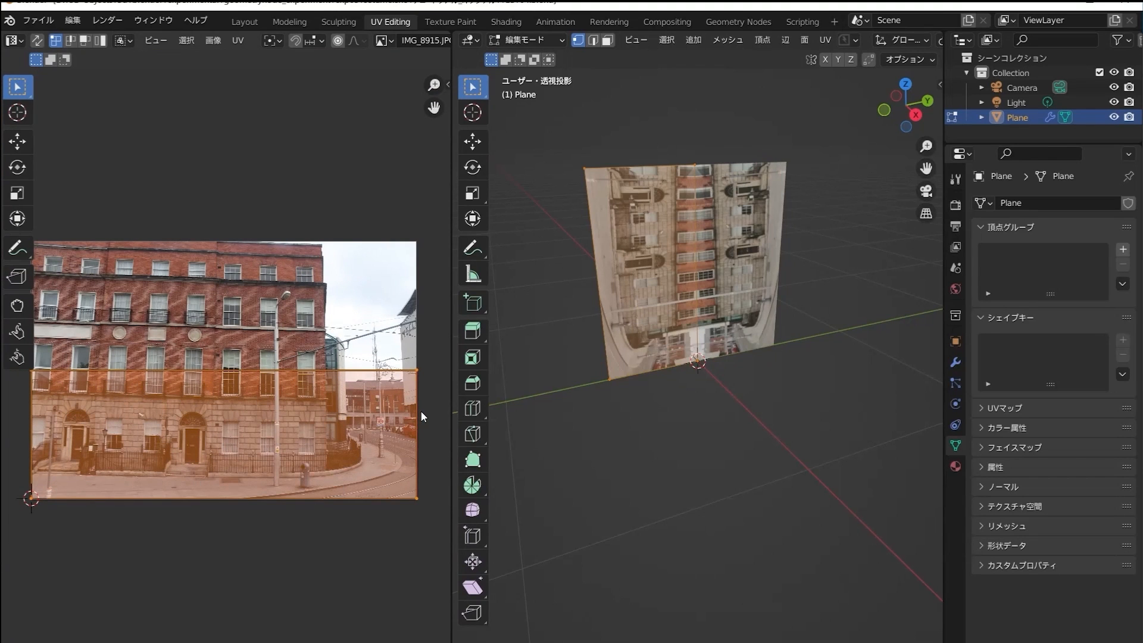
pyautogui.press('r')
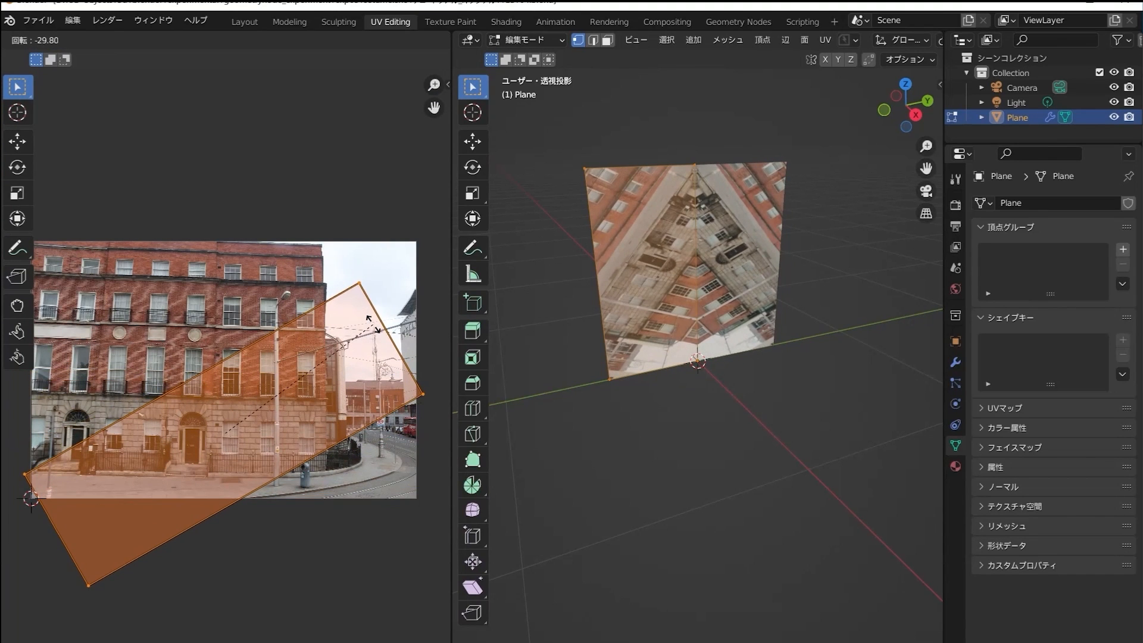
pyautogui.write('90')
pyautogui.press('Return')
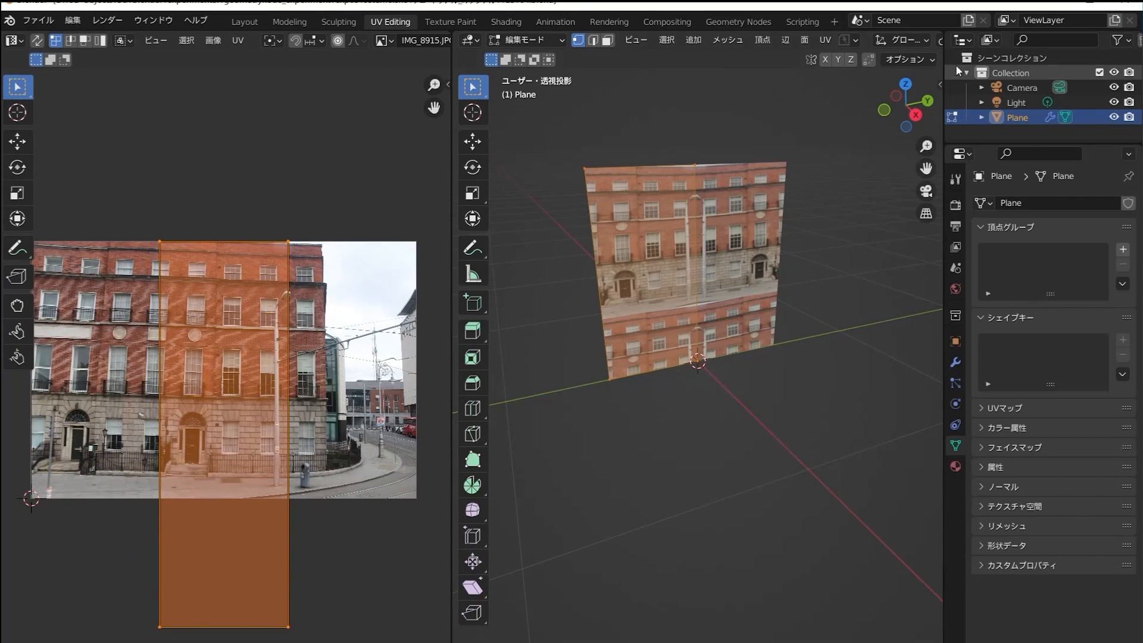
# Turn on Screencast Keys in the 3D viewport, collapse its settings and return to the item transform properties.
pyautogui.click(941, 85)
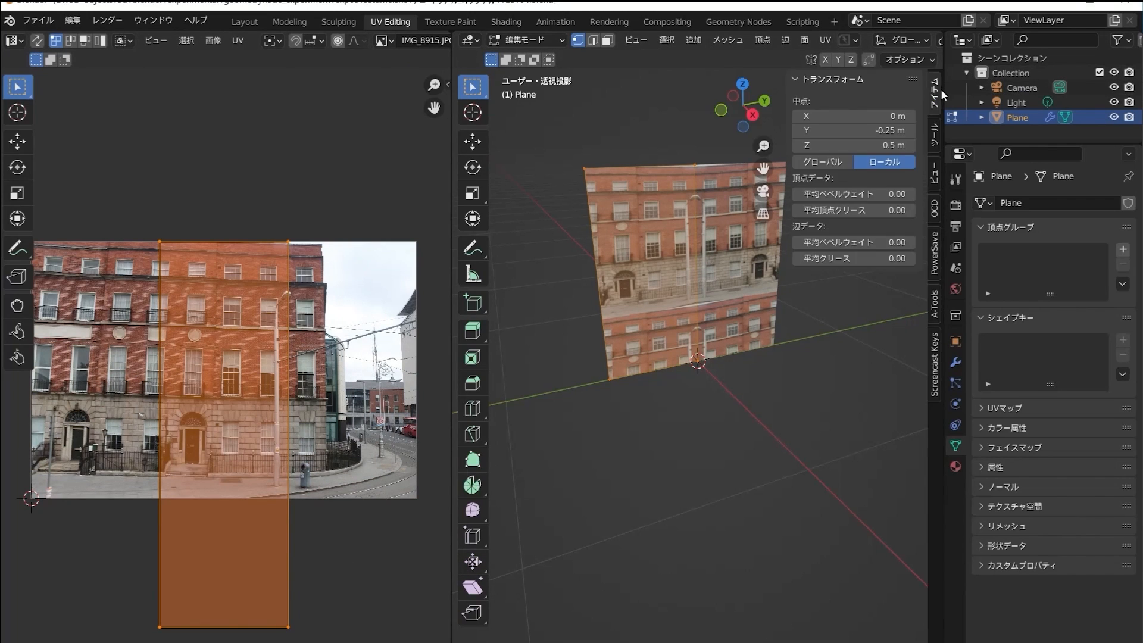
pyautogui.click(935, 361)
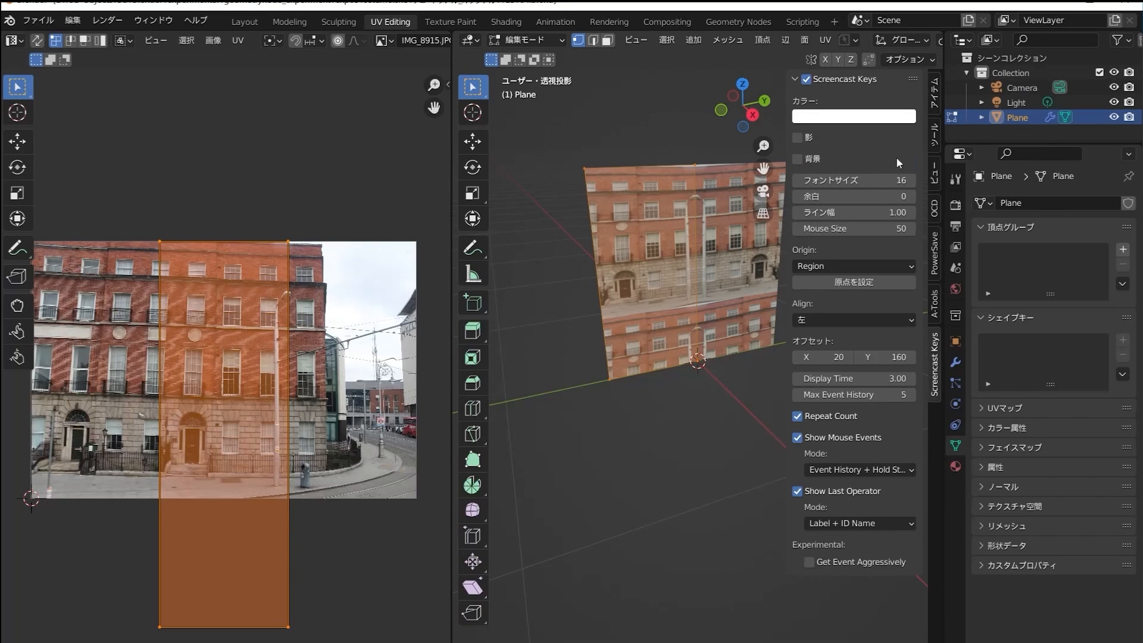
pyautogui.click(807, 80)
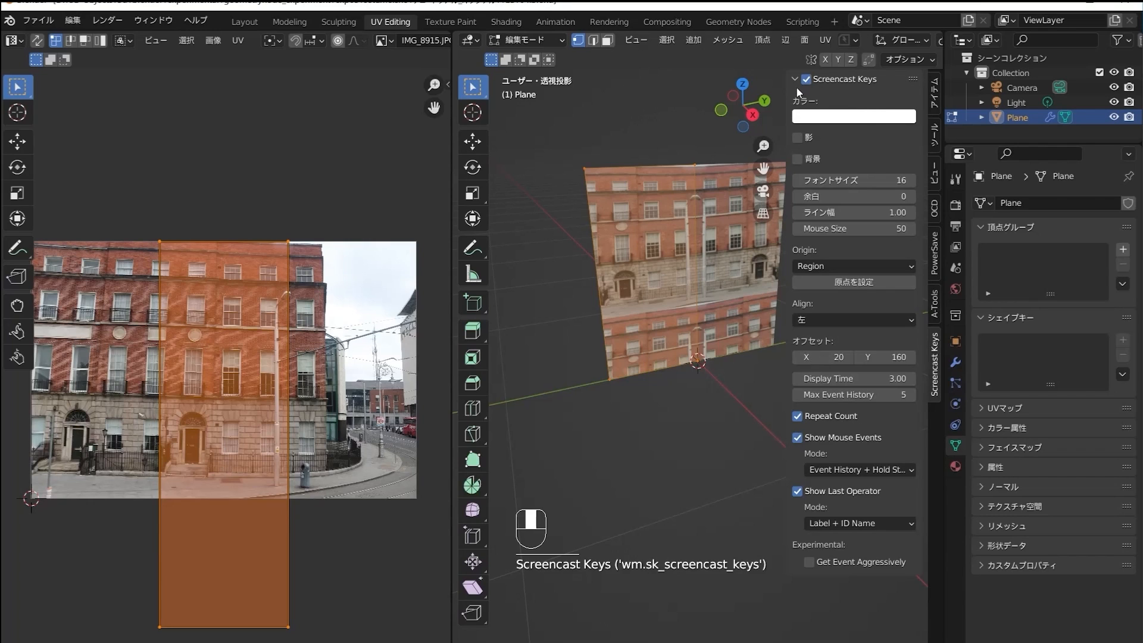
pyautogui.click(792, 81)
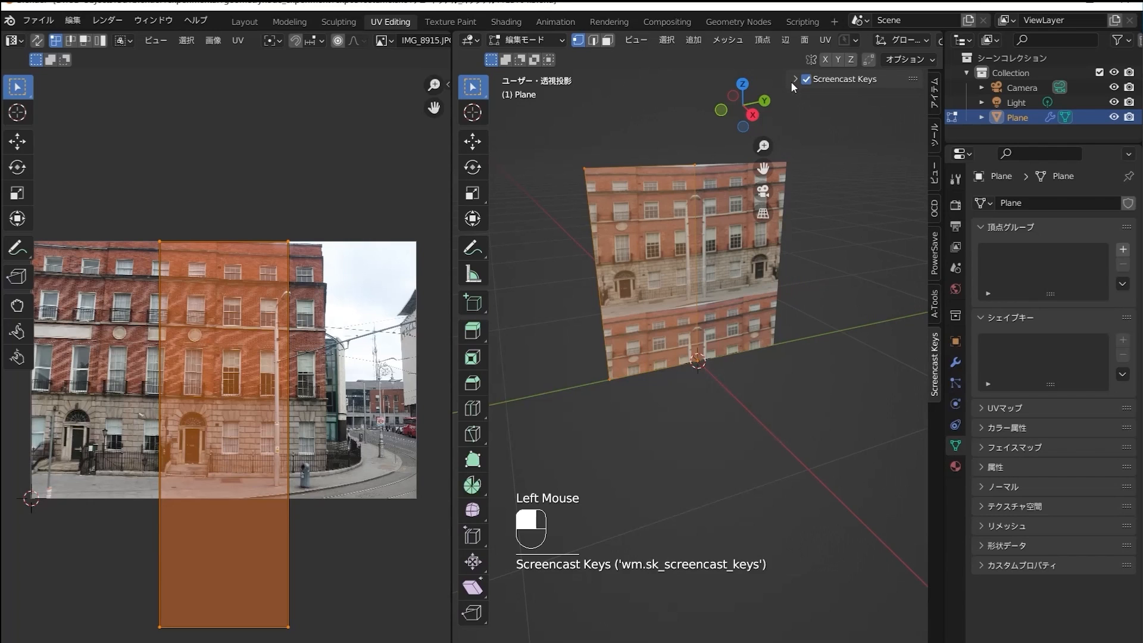
pyautogui.click(934, 94)
# Scale the whole UV island down to about 0.29 and move it over the brick wall between the two windows beside the lamp post.
pyautogui.scroll(2, 627, 171)
pyautogui.moveTo(633, 219); pyautogui.dragTo(618, 201, button='middle')
pyautogui.keyDown('shift'); pyautogui.moveTo(618, 201); pyautogui.dragTo(635, 275, button='middle'); pyautogui.keyUp('shift')
pyautogui.moveTo(112, 217); pyautogui.dragTo(358, 615)
pyautogui.press('s')
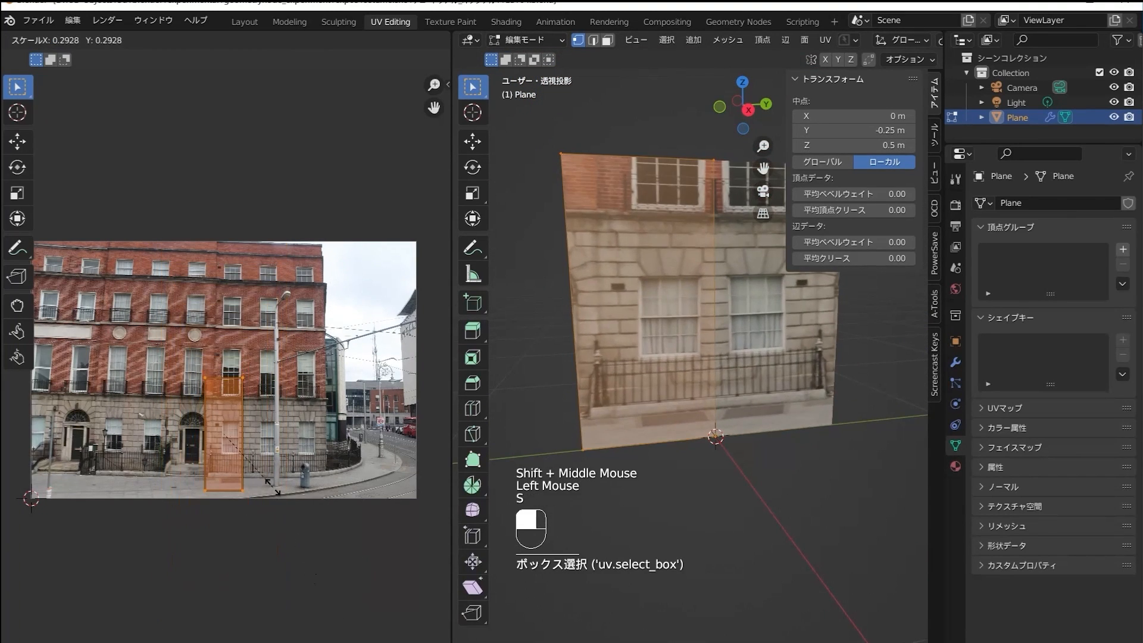
pyautogui.click(275, 492)
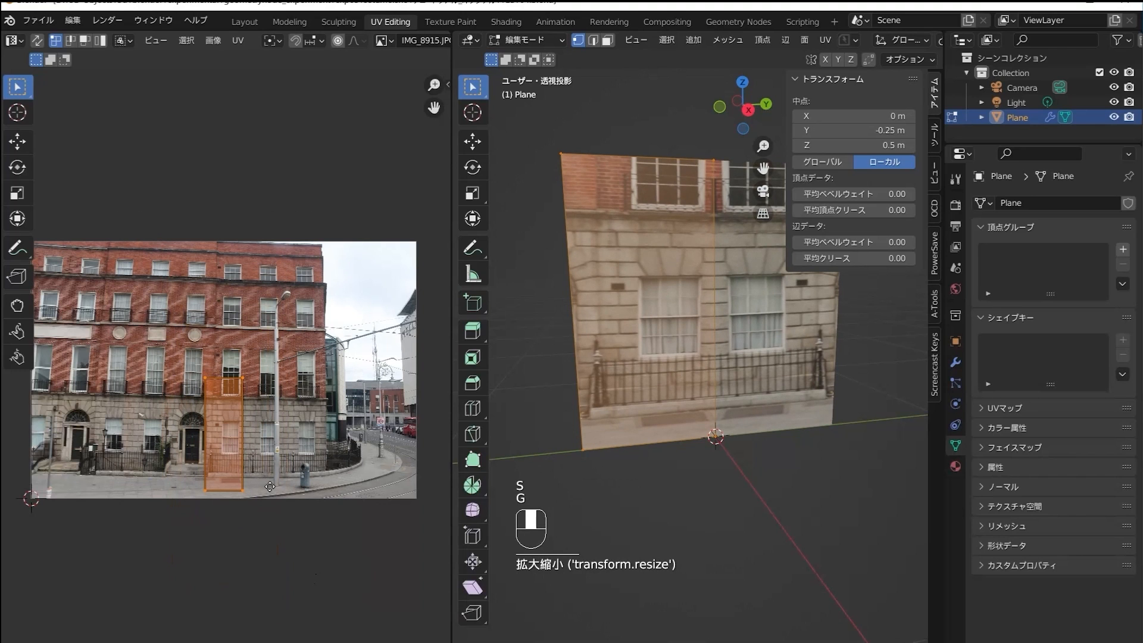
pyautogui.press('g')
pyautogui.click(265, 443)
pyautogui.scroll(4, 217, 381)
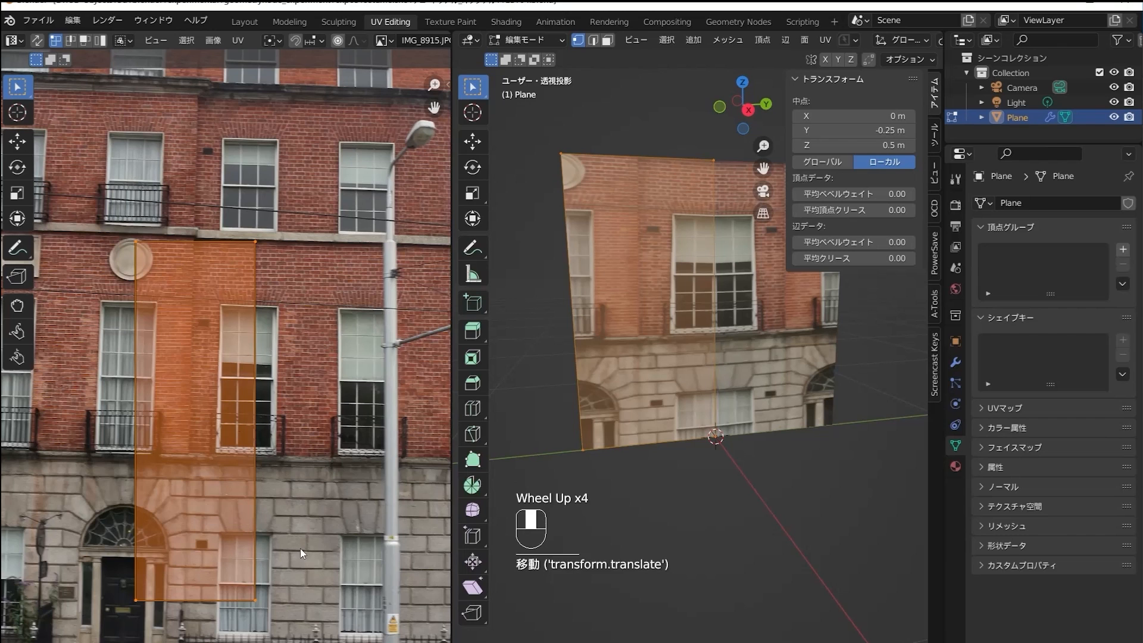
pyautogui.press('g')
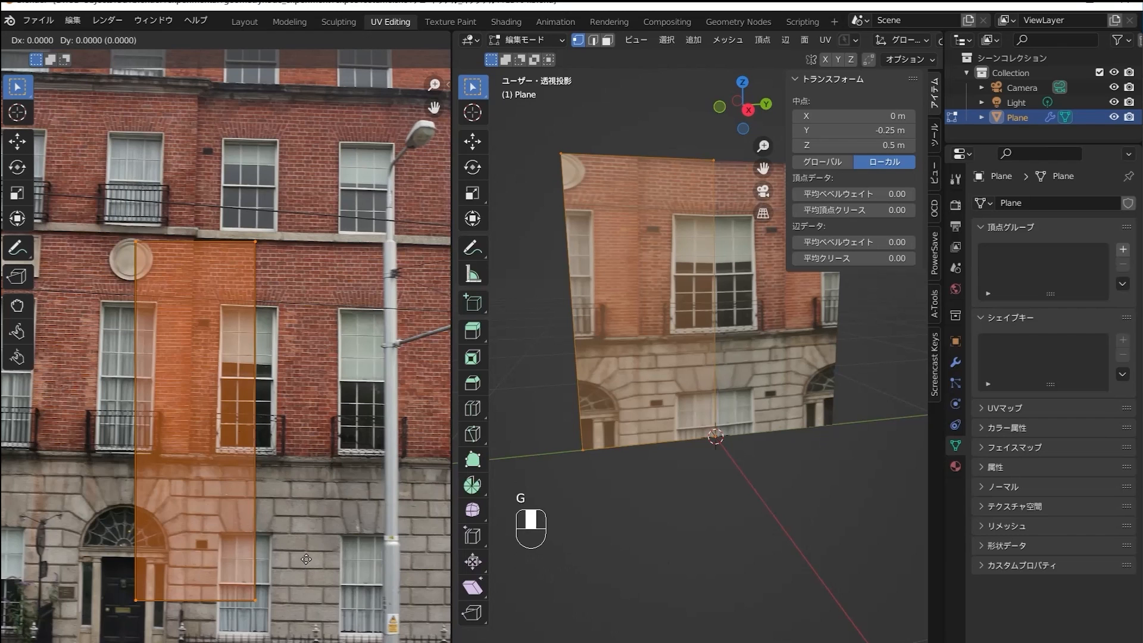
pyautogui.click(420, 569)
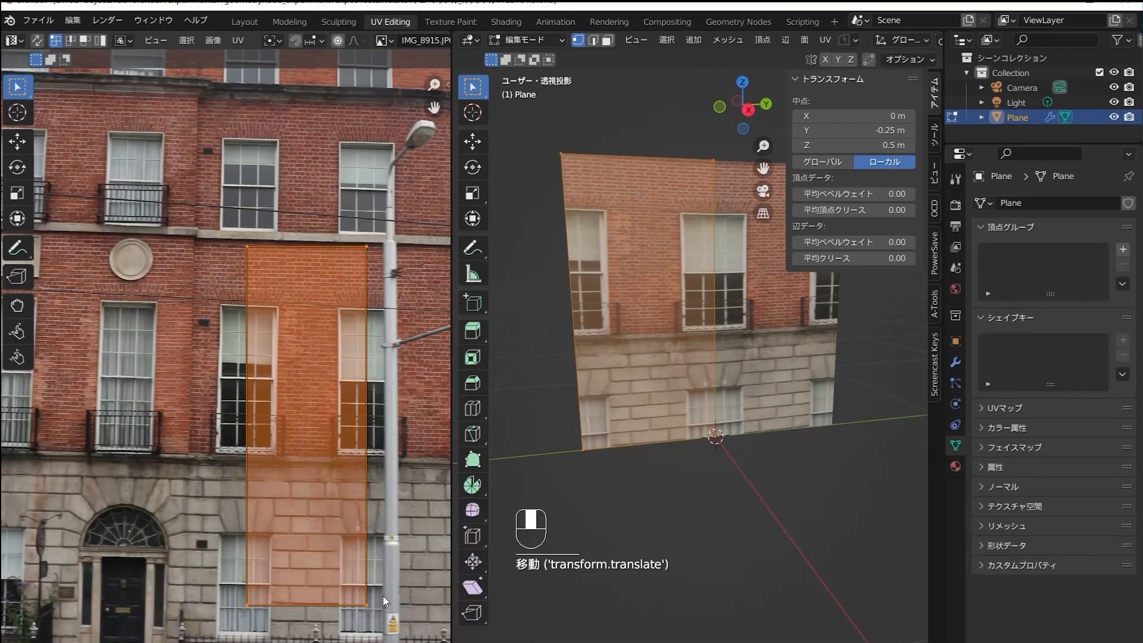
# Shrink the UV island further and fit it over the left half of the tall window beside the lamp post, plus the adjoining bricks.
pyautogui.press('s')
pyautogui.click(357, 541)
pyautogui.press('g')
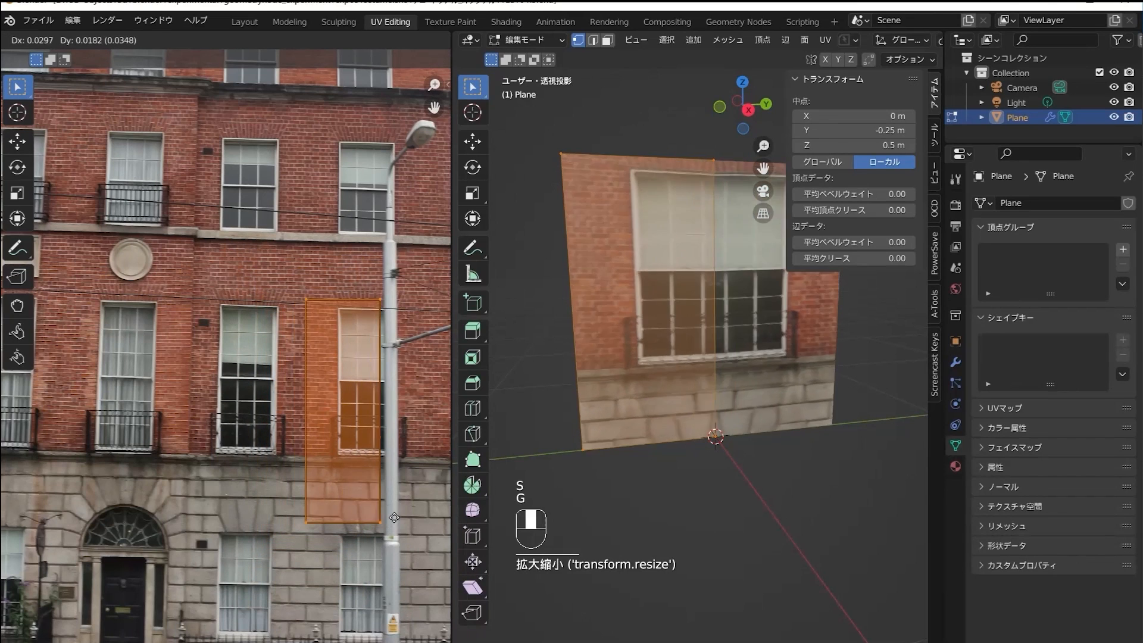
pyautogui.click(374, 473)
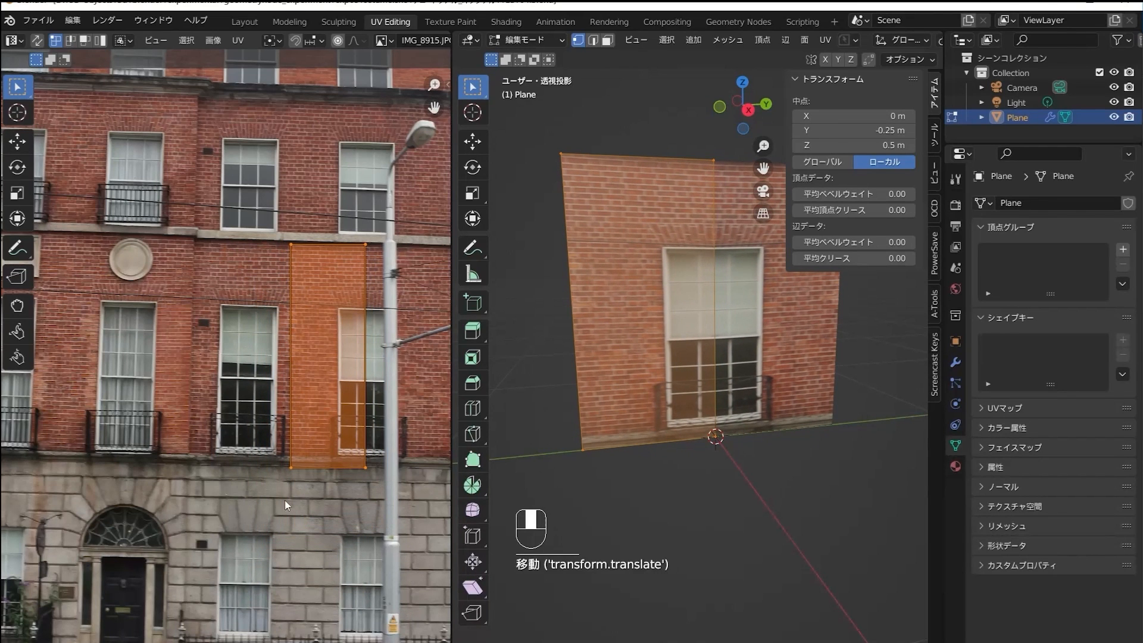
pyautogui.click(276, 471)
pyautogui.press('s')
pyautogui.hotkey('ctrl', 'z')
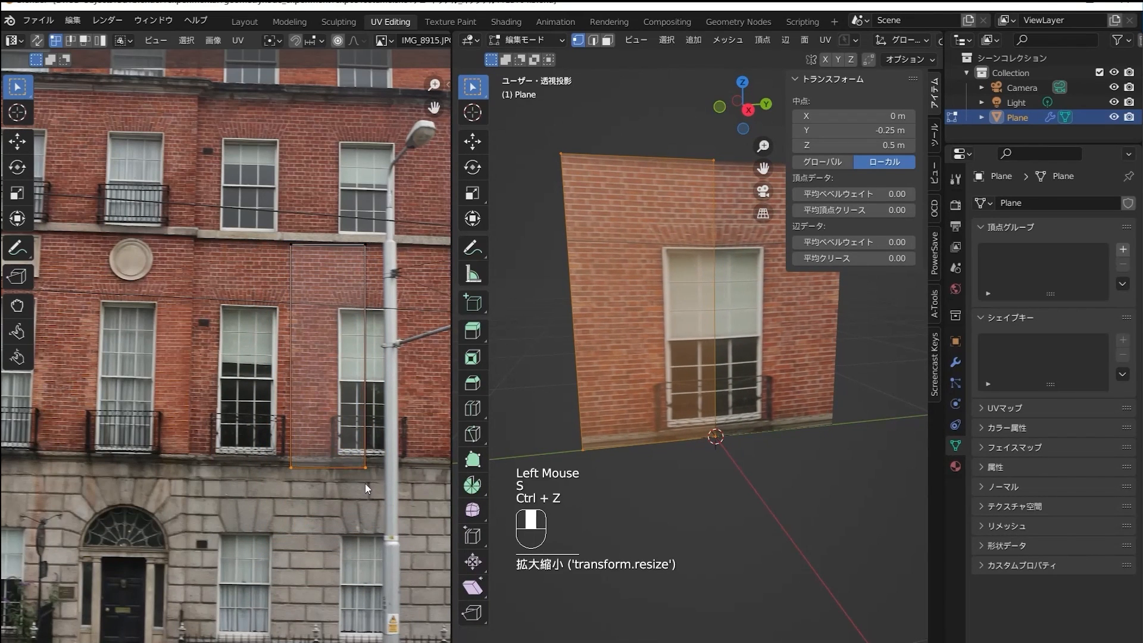
# Move the two lower UV corners to the base of the brick wall, shifting the left corner closer to the window.
pyautogui.click(374, 495)
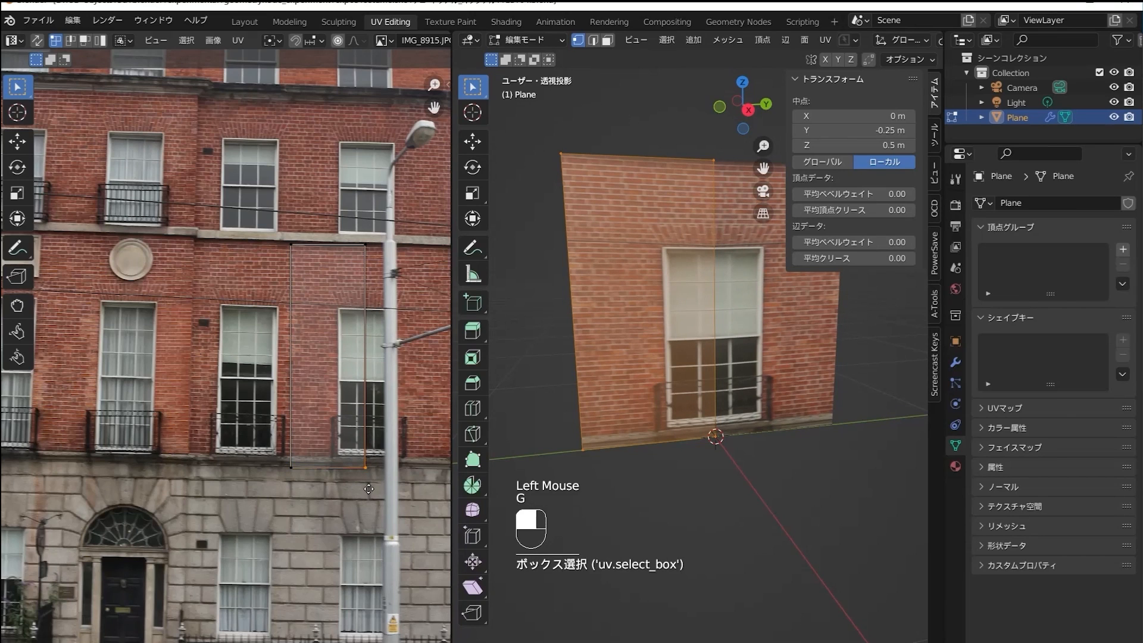
pyautogui.press('g')
pyautogui.click(369, 491)
pyautogui.moveTo(273, 454); pyautogui.dragTo(301, 494)
pyautogui.press('g')
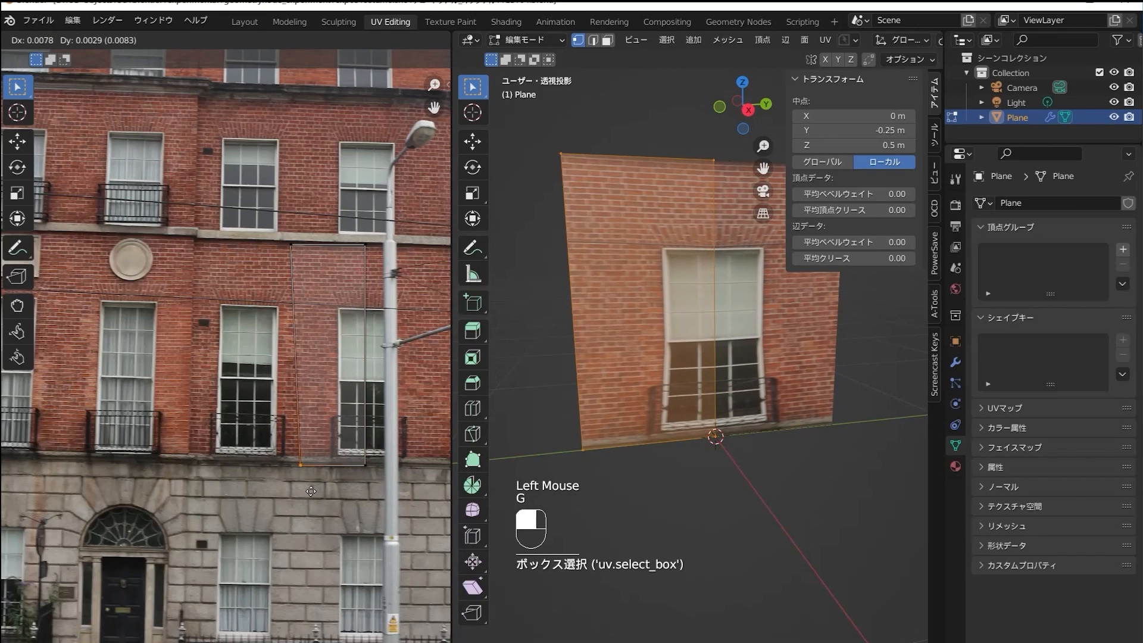
pyautogui.click(319, 490)
# Move the upper-left UV corner in line above the lower-left one and fine-tune the upper-right corner's position.
pyautogui.moveTo(251, 223); pyautogui.dragTo(297, 271)
pyautogui.press('g')
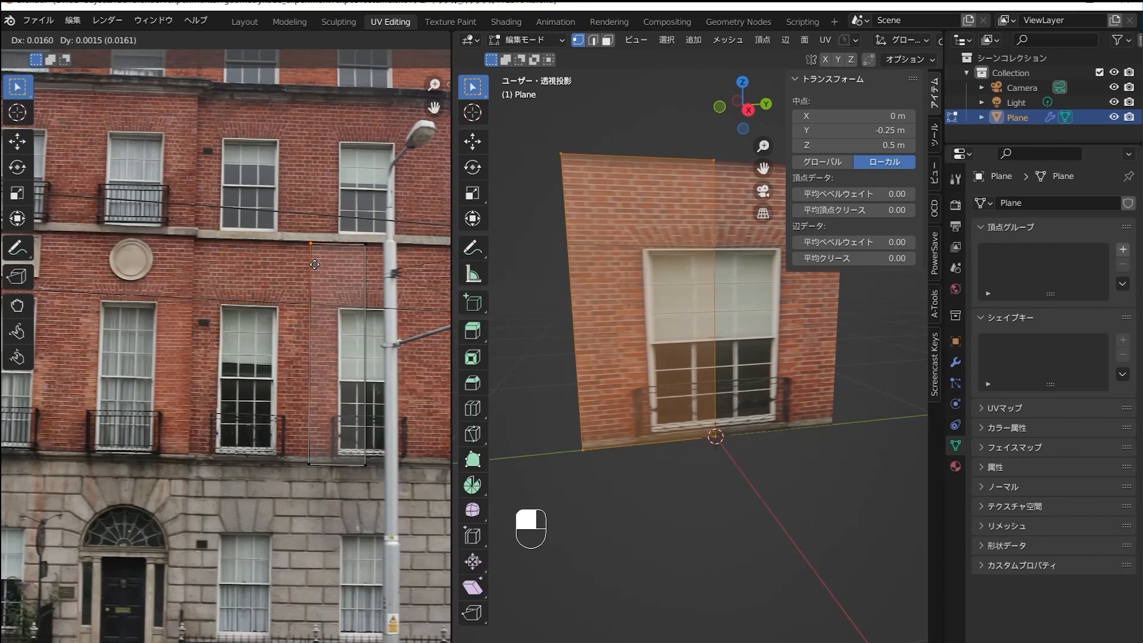
pyautogui.click(314, 264)
pyautogui.moveTo(361, 237); pyautogui.dragTo(370, 250)
pyautogui.press('g')
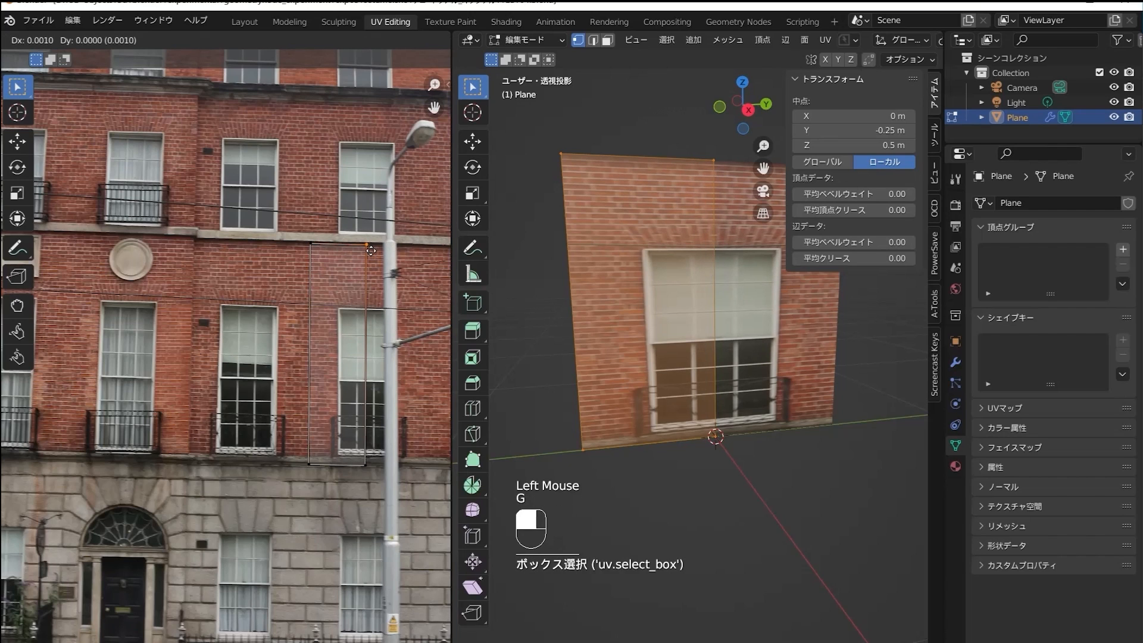
pyautogui.click(371, 250)
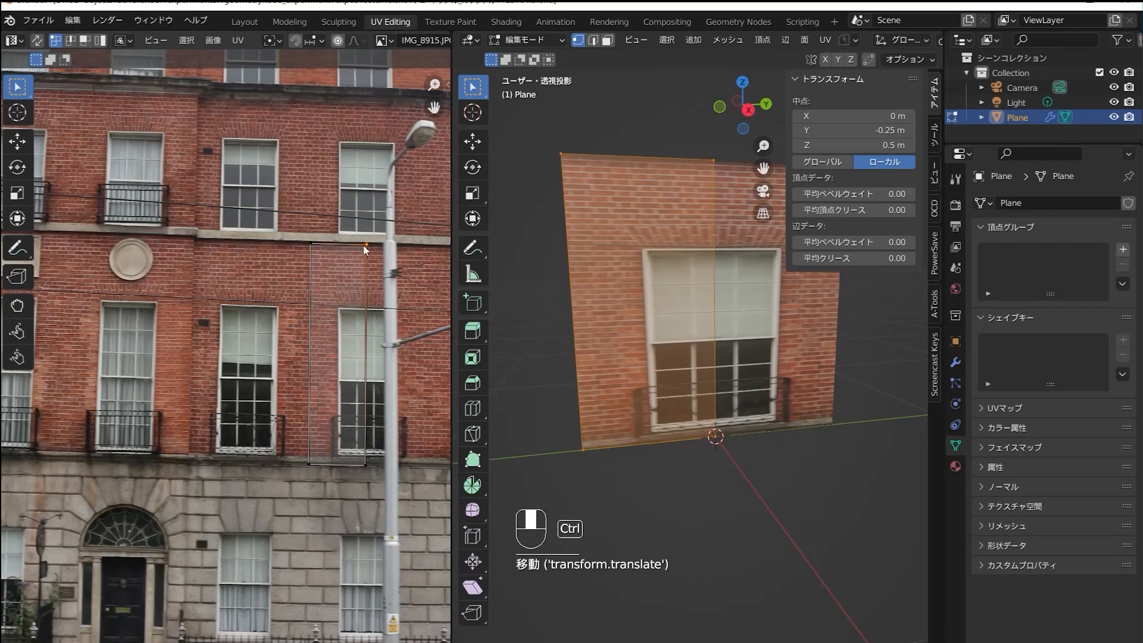
# Add a centred vertical loop cut to the plane's half, select the whole mesh and select the upper UV vertices.
pyautogui.hotkey('ctrl', 'r')
pyautogui.click(645, 154)
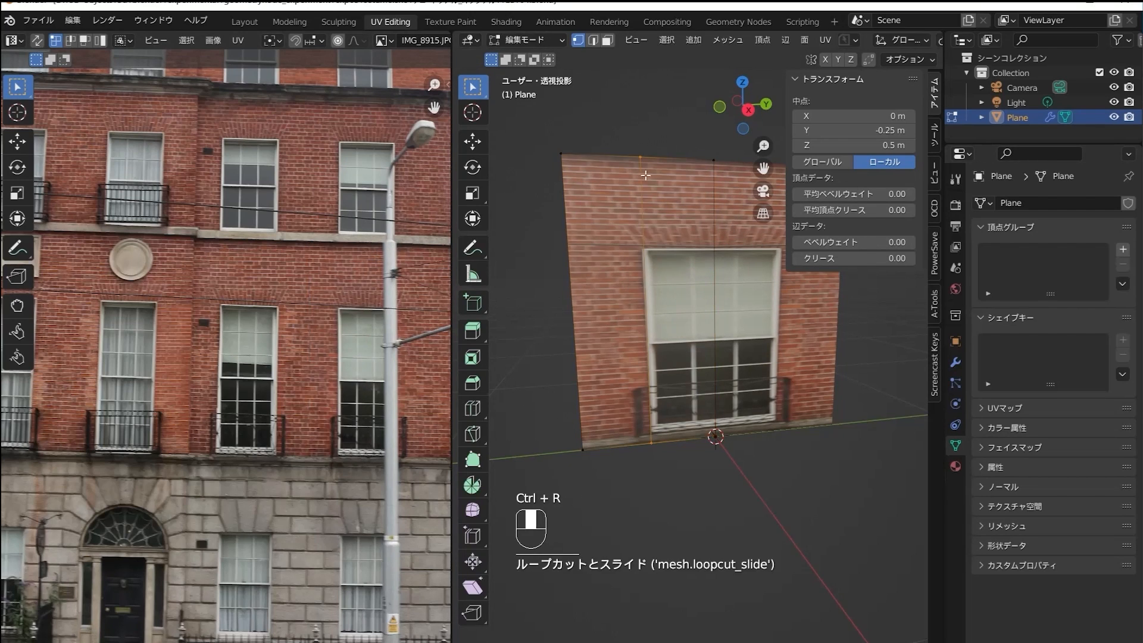
pyautogui.press('a')
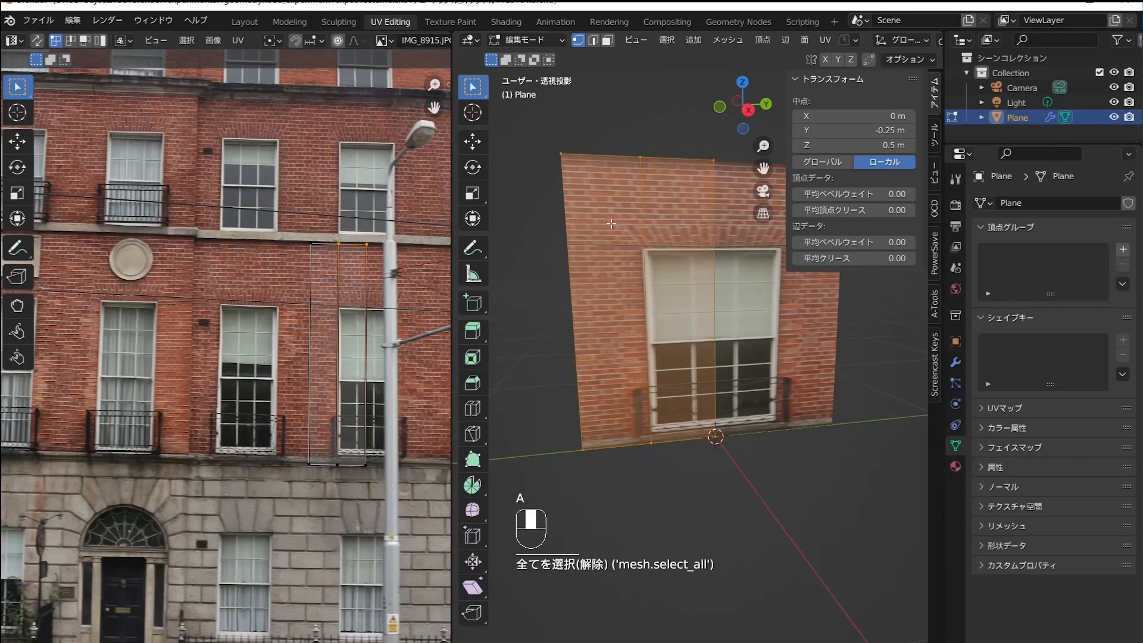
pyautogui.moveTo(292, 212); pyautogui.dragTo(366, 252)
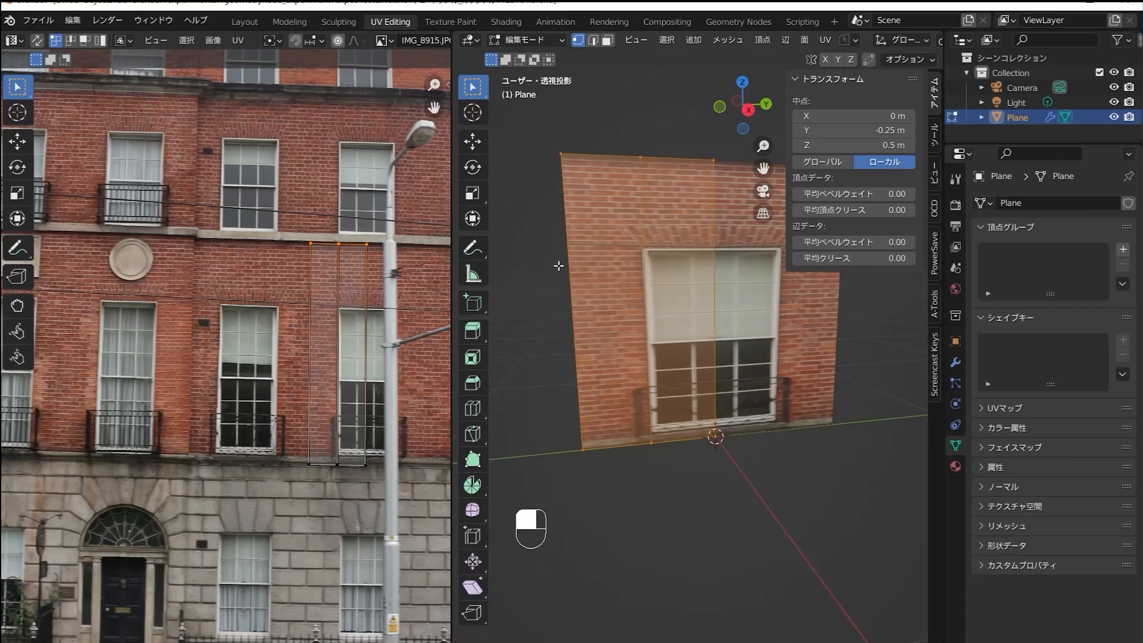
# Add a horizontal loop cut across the plane and slide it up to the window's top edge, about 0.71 m high.
pyautogui.hotkey('ctrl', 'r')
pyautogui.click(705, 255)
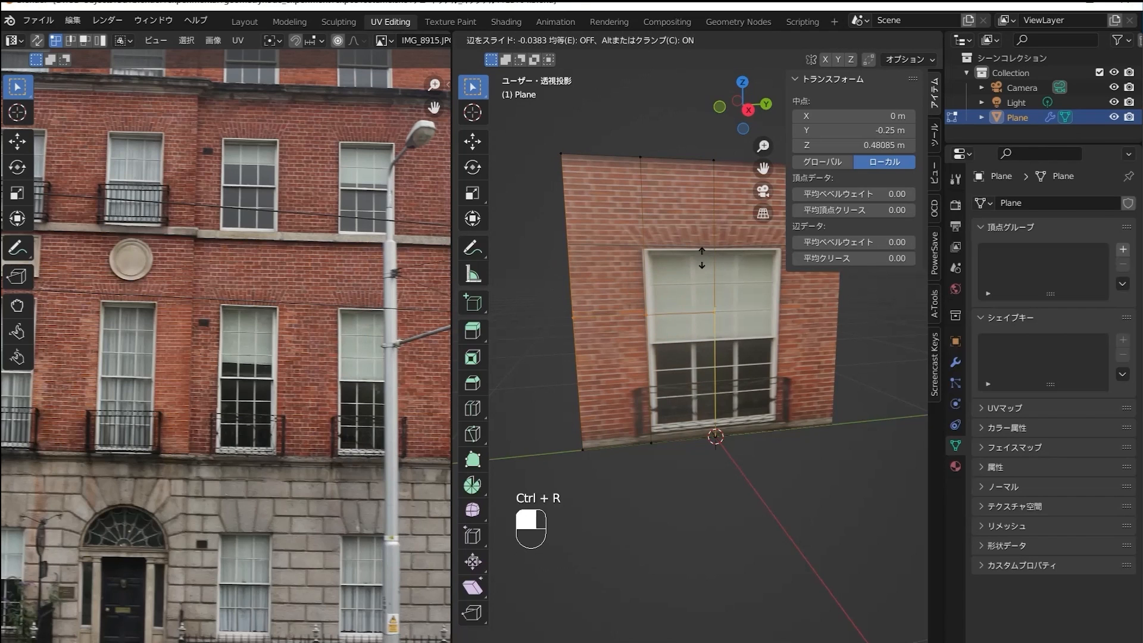
pyautogui.click(689, 220)
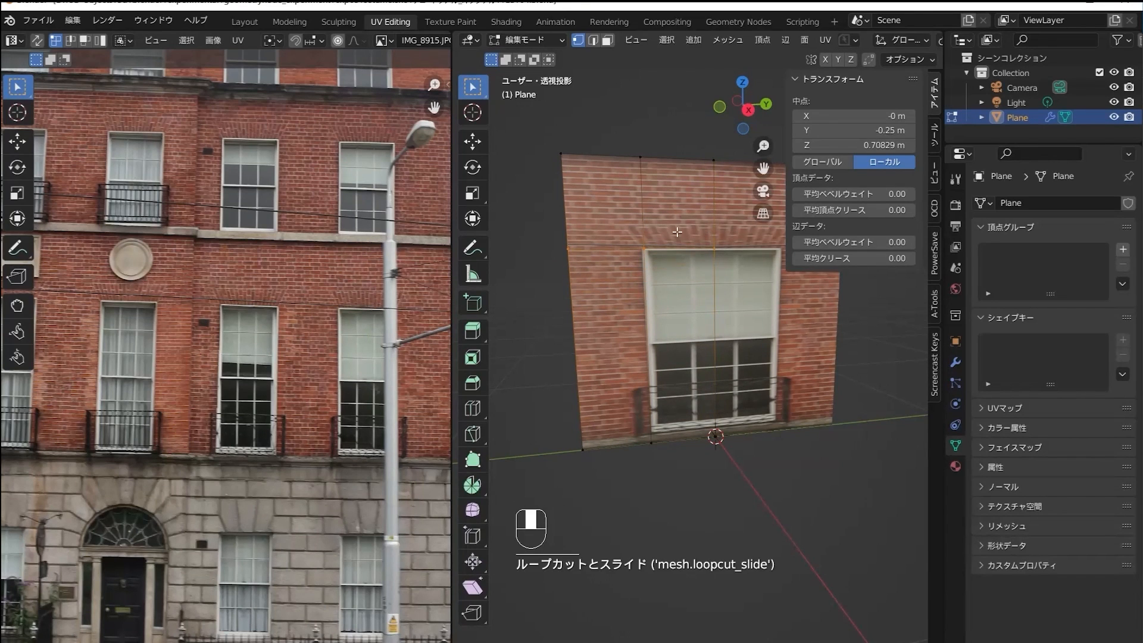
# Select the upper and lower faces in face mode to examine which photo areas their UVs cover.
pyautogui.click(605, 235)
pyautogui.press('3')
pyautogui.click(614, 242)
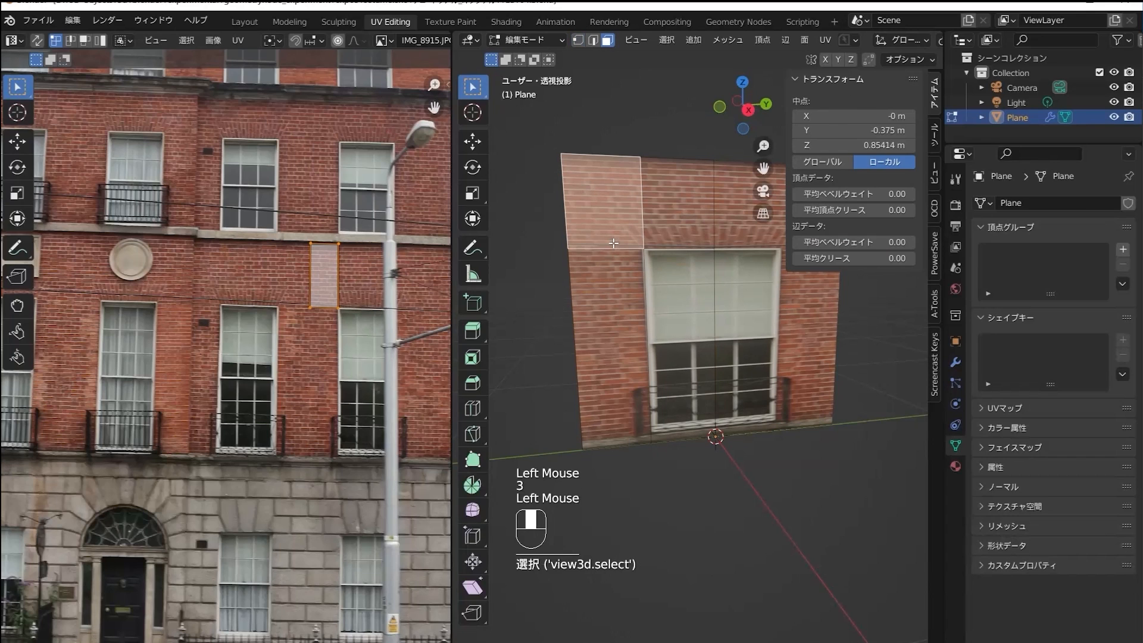
pyautogui.keyDown('shift'); pyautogui.click(660, 226); pyautogui.keyUp('shift')
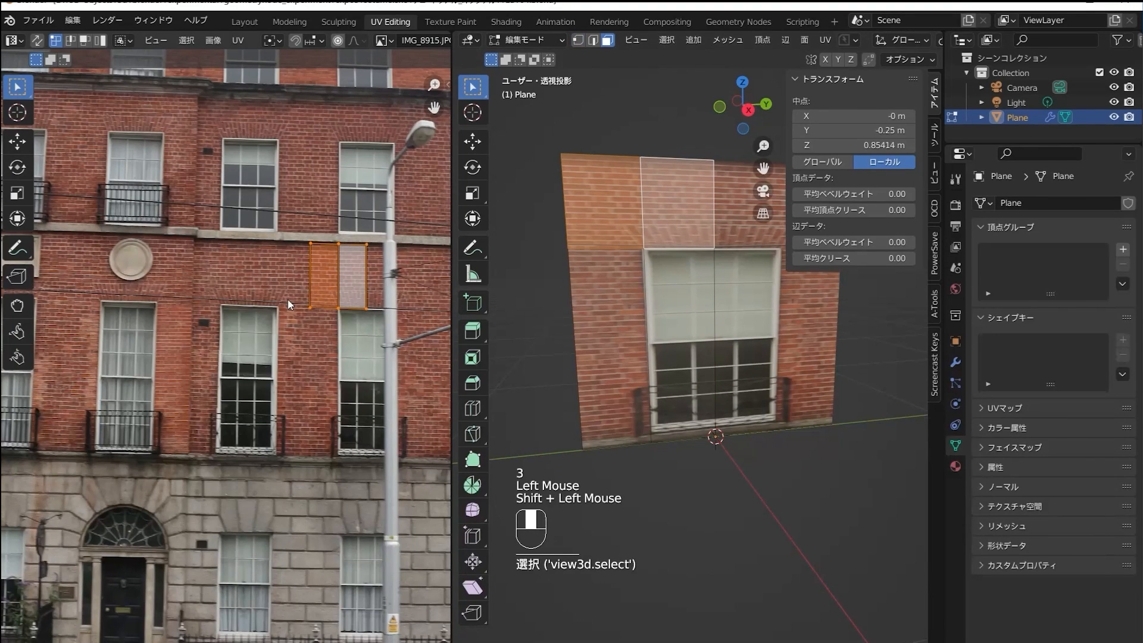
pyautogui.click(679, 301)
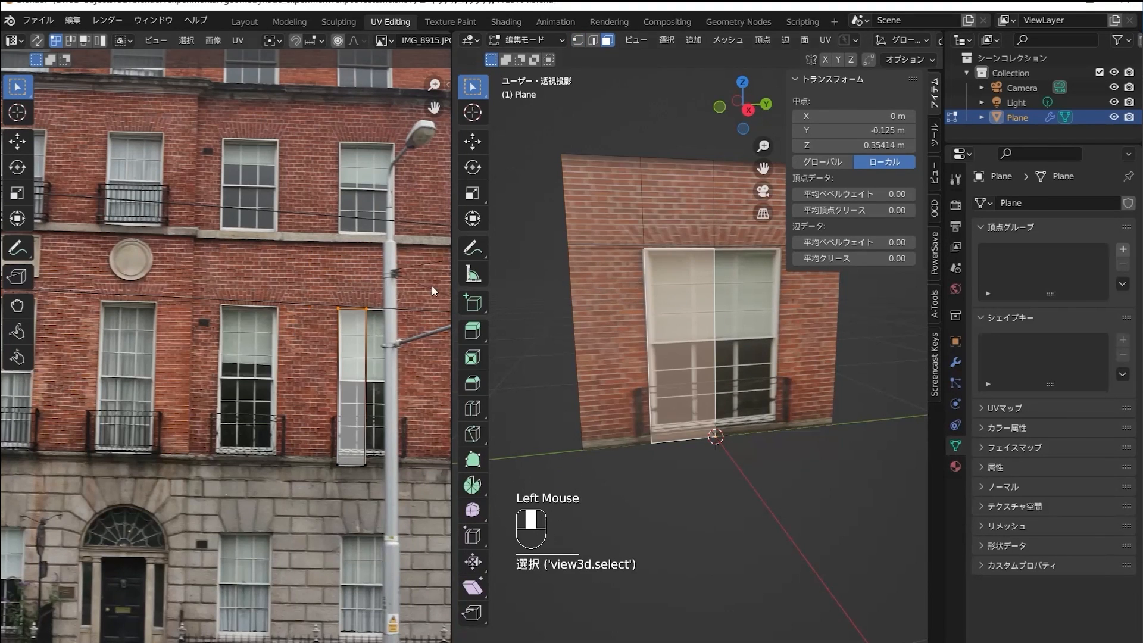
pyautogui.scroll(2, 391, 306)
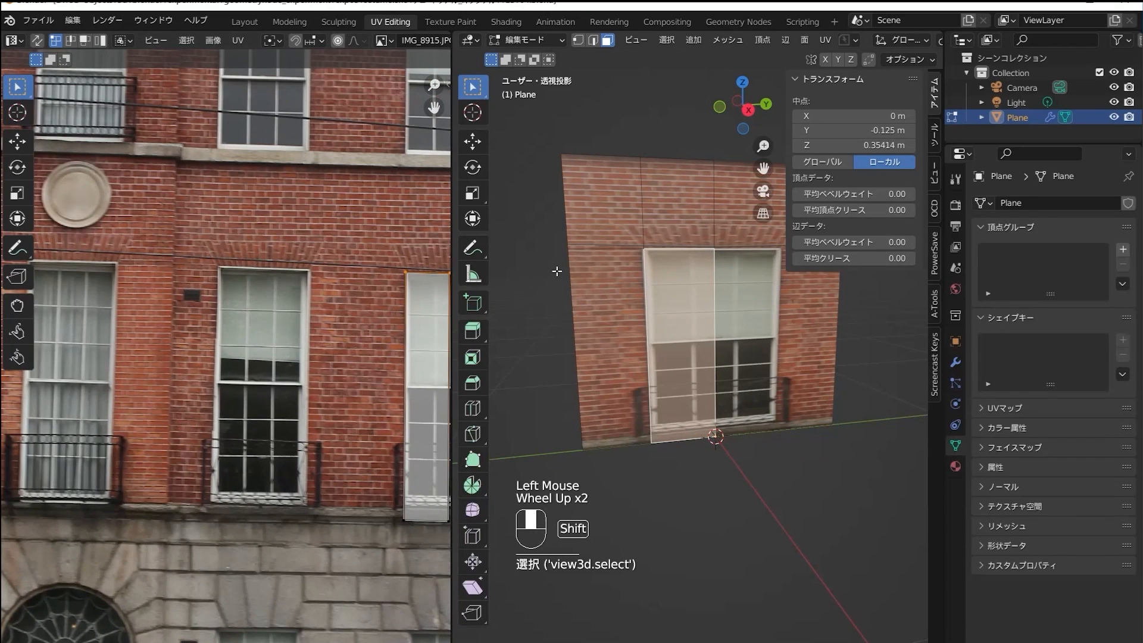
pyautogui.keyDown('shift'); pyautogui.click(583, 271); pyautogui.keyUp('shift')
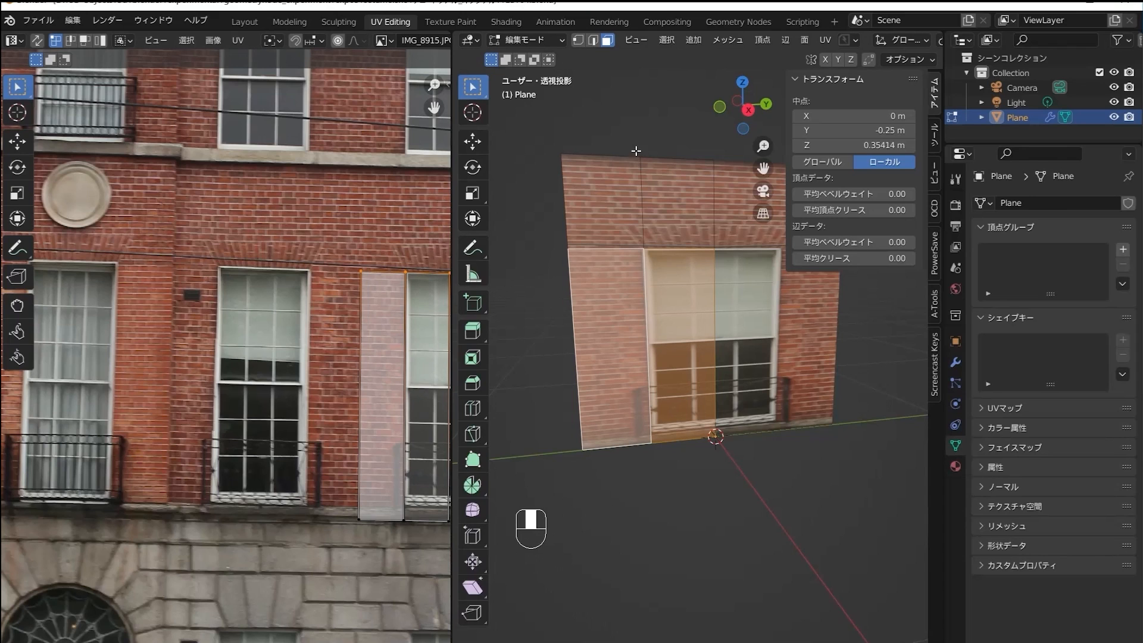
# Try to slide the upper segment of the vertical cut sideways to a Y position of about -0.256 m, and undo it.
pyautogui.click(641, 177)
pyautogui.click(641, 193)
pyautogui.press('1')
pyautogui.click(644, 152)
pyautogui.moveTo(624, 131); pyautogui.dragTo(651, 159)
pyautogui.keyDown('shift'); pyautogui.moveTo(638, 237); pyautogui.dragTo(650, 254); pyautogui.keyUp('shift')
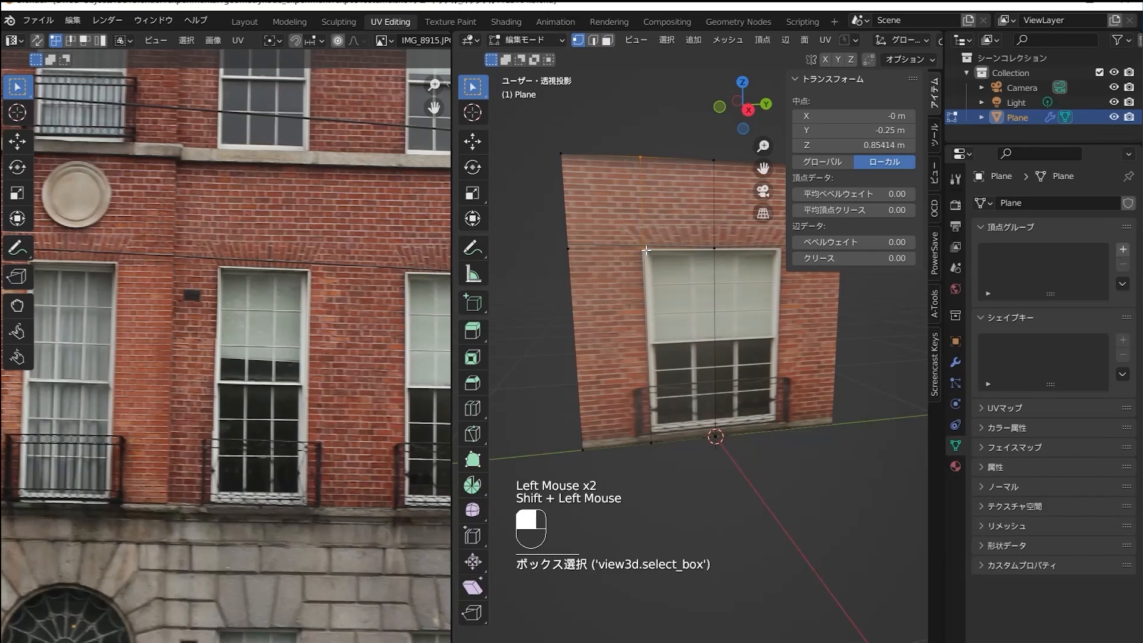
pyautogui.press('g')
pyautogui.press('g')
pyautogui.click(643, 250)
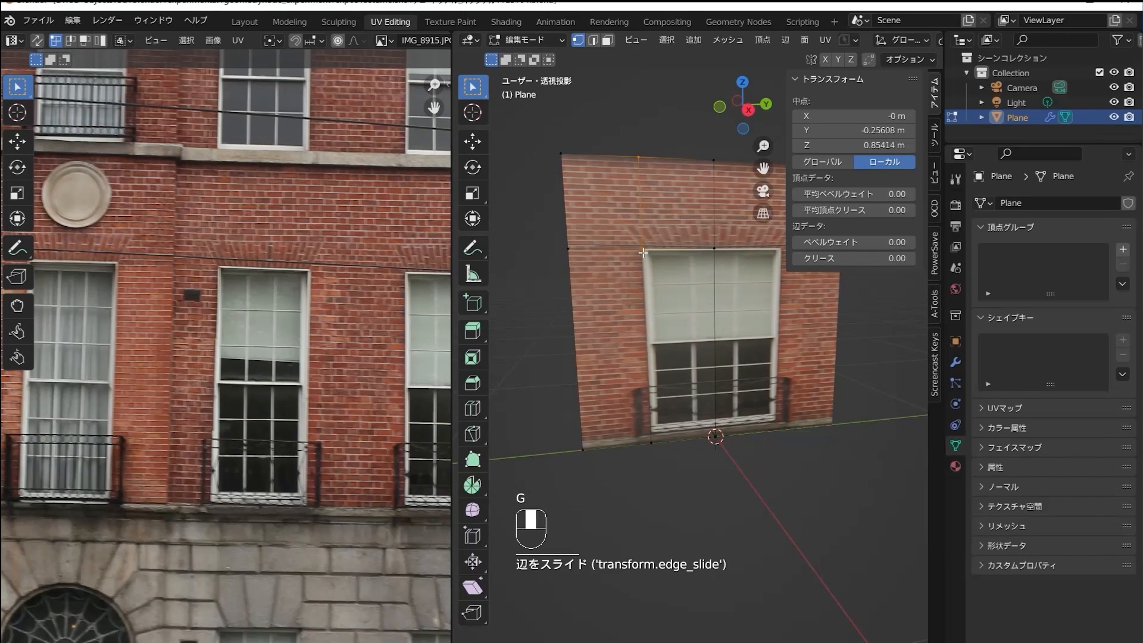
pyautogui.click(644, 216)
pyautogui.hotkey('ctrl', 'z')
pyautogui.hotkey('ctrl', 'z')
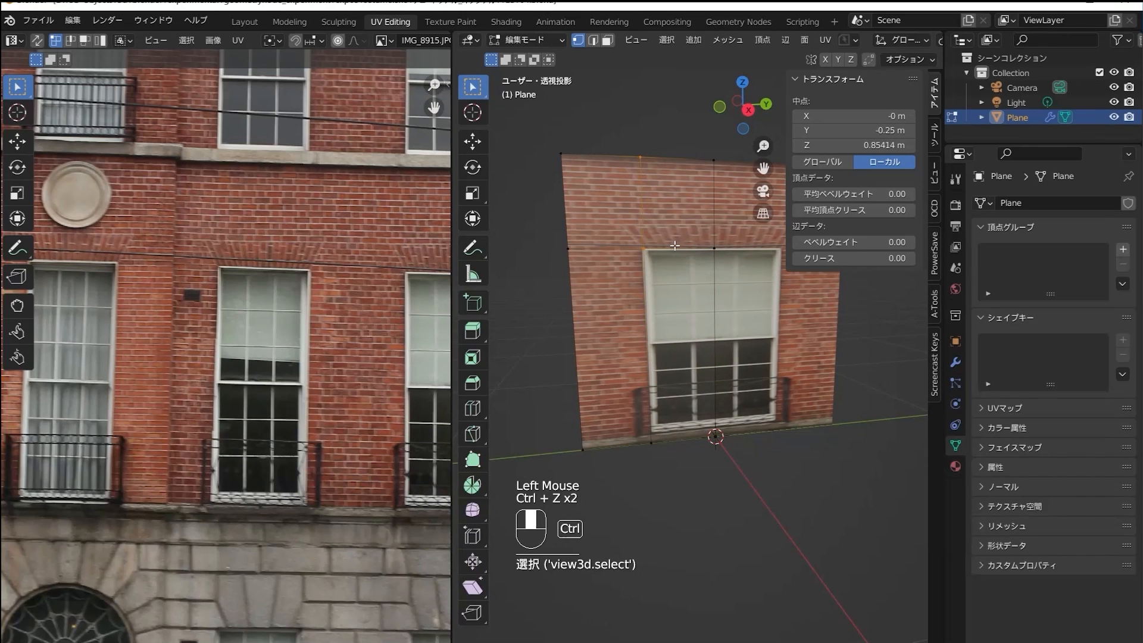
# Select the whole mesh and nudge the middle UV vertices, including the upper one, onto the photo window's outer frame edge.
pyautogui.click(643, 260)
pyautogui.press('a')
pyautogui.moveTo(395, 146); pyautogui.dragTo(439, 297)
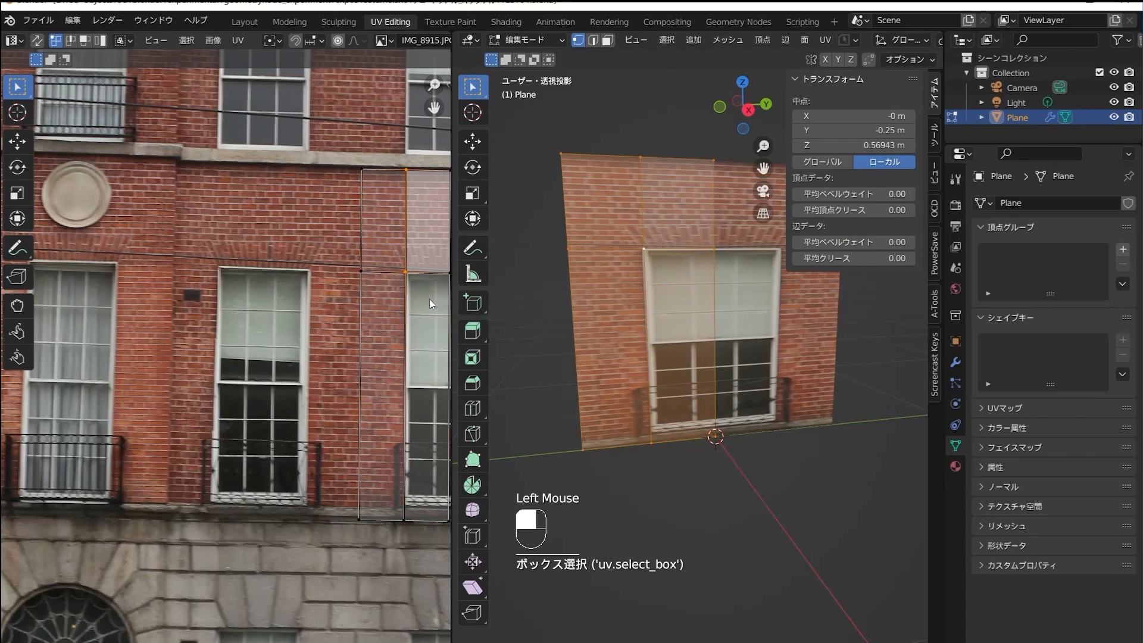
pyautogui.press('g')
pyautogui.click(428, 300)
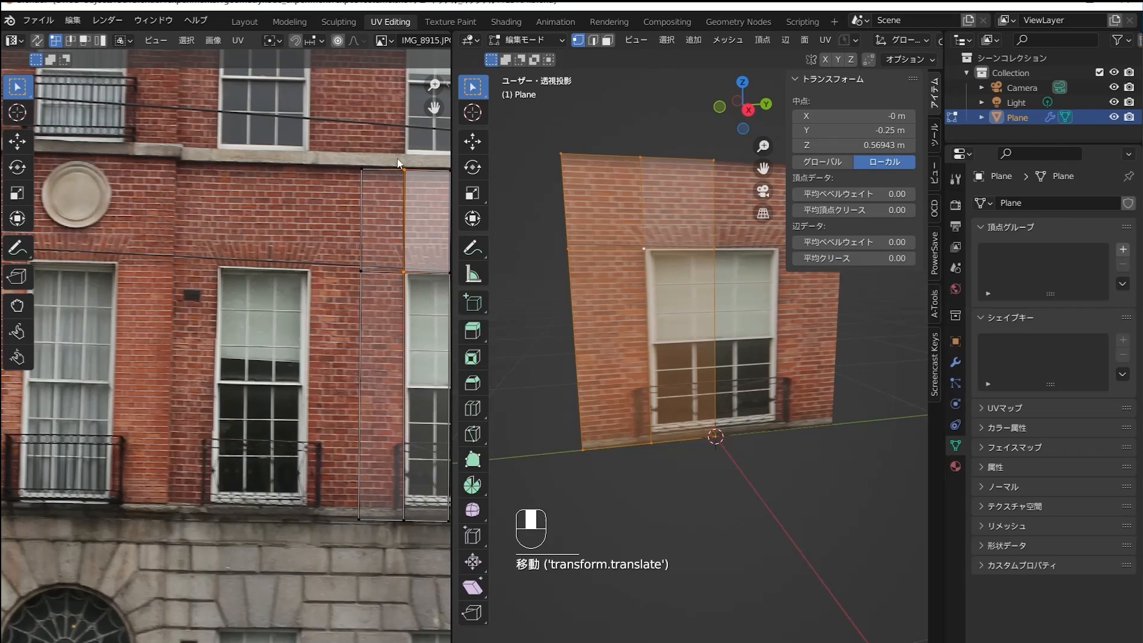
pyautogui.click(406, 179)
pyautogui.press('g')
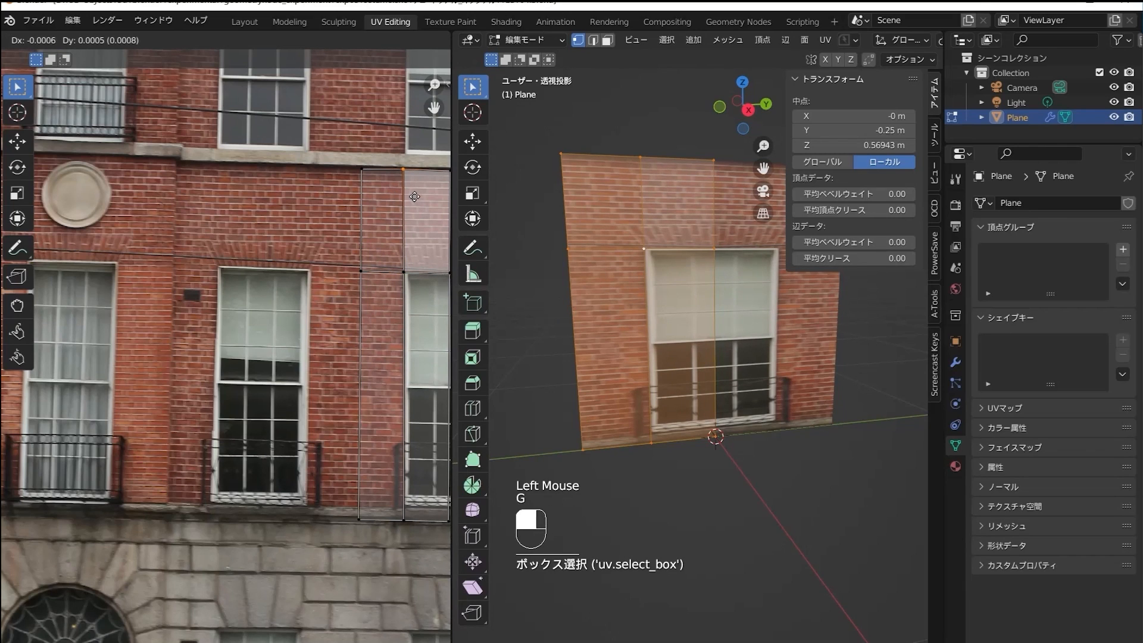
pyautogui.click(415, 197)
# Select the two upper faces in face mode and move their lower row of UV vertices up along Y by about 0.005.
pyautogui.click(633, 306)
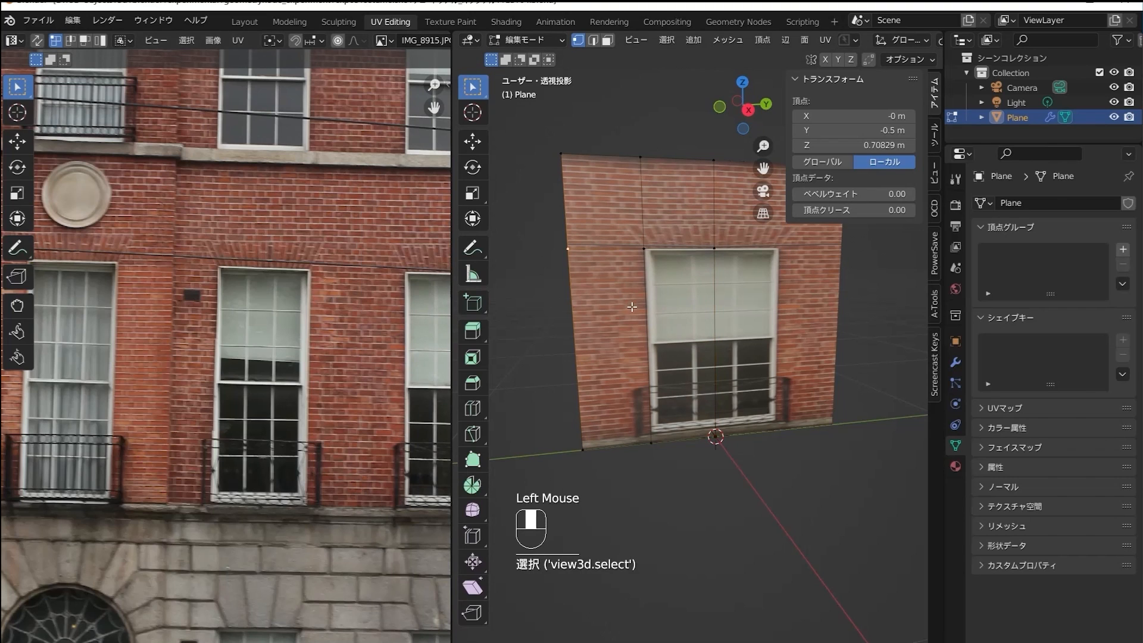
pyautogui.press('3')
pyautogui.click(607, 303)
pyautogui.click(612, 220)
pyautogui.keyDown('shift'); pyautogui.click(677, 203); pyautogui.keyUp('shift')
pyautogui.scroll(-1, 348, 300)
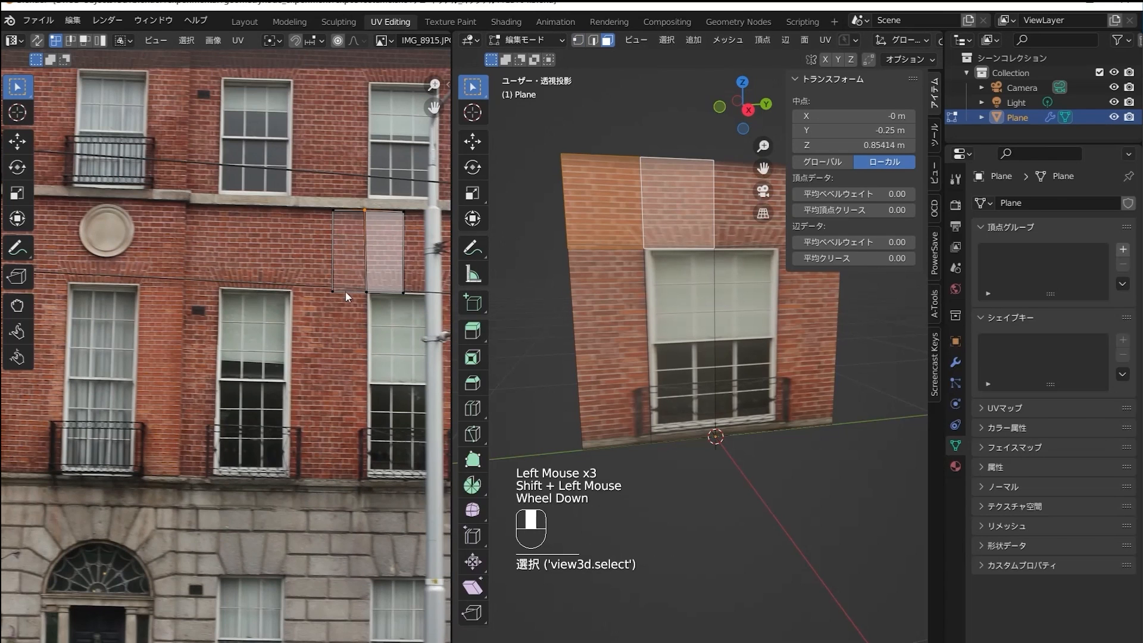
pyautogui.moveTo(312, 287); pyautogui.dragTo(422, 319)
pyautogui.press('g')
pyautogui.press('y')
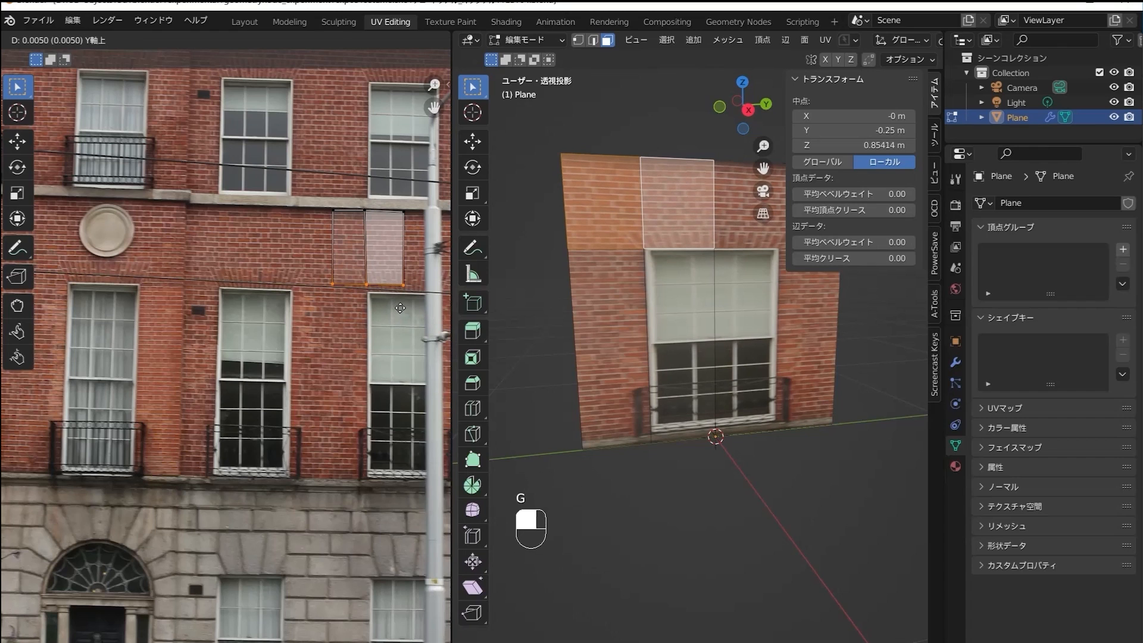
pyautogui.click(400, 308)
# Return to Object Mode, inspect the textured facade and collapse the transform properties.
pyautogui.click(570, 287)
pyautogui.press('Tab')
pyautogui.scroll(1, 685, 378)
pyautogui.moveTo(682, 378); pyautogui.dragTo(676, 360, button='middle')
pyautogui.scroll(-2, 677, 361)
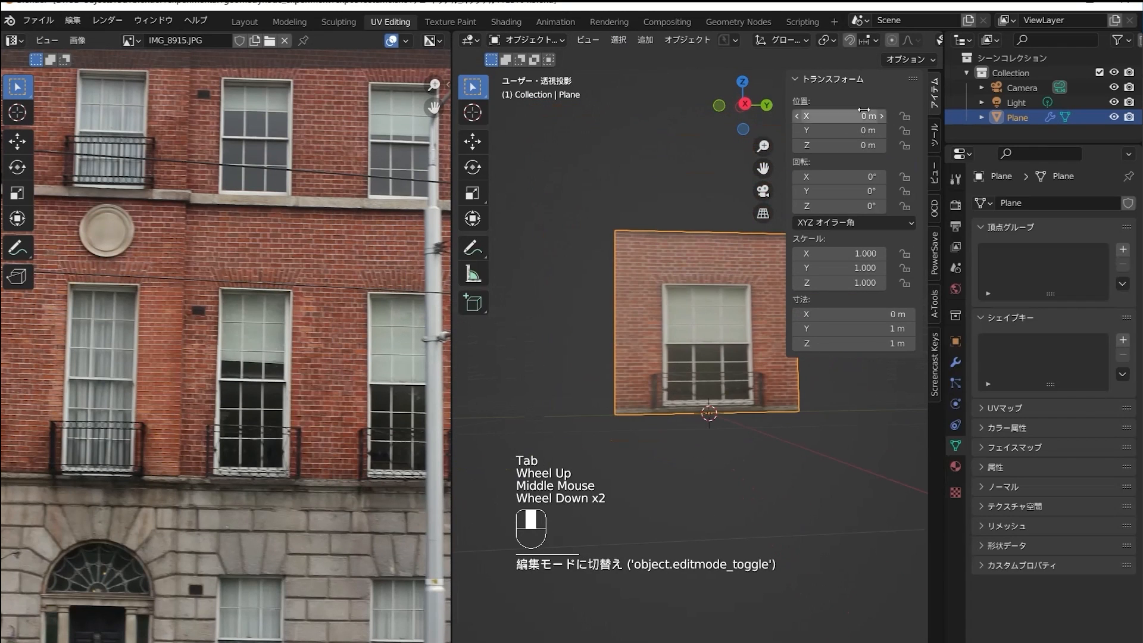
pyautogui.click(798, 82)
# Add a horizontal loop cut in the plane's lower section and slide it down to the stone strip below the window, factor about -0.90.
pyautogui.scroll(2, 714, 277)
pyautogui.moveTo(713, 277); pyautogui.dragTo(720, 315, button='middle')
pyautogui.click(619, 291)
pyautogui.press('Tab')
pyautogui.click(648, 270)
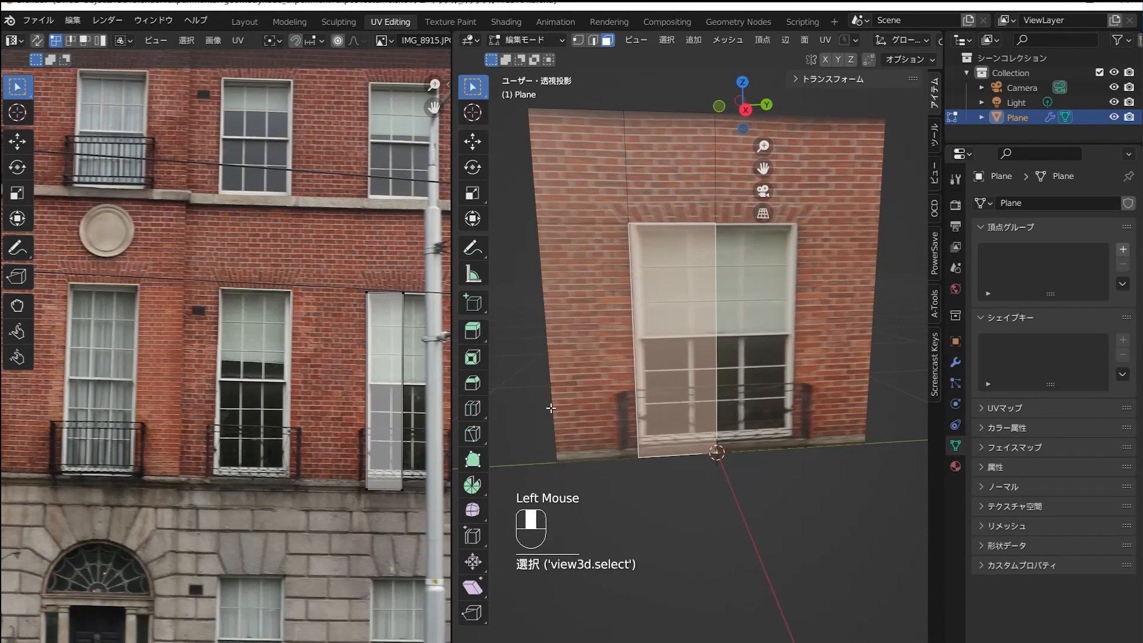
pyautogui.hotkey('ctrl', 'r')
pyautogui.click(554, 351)
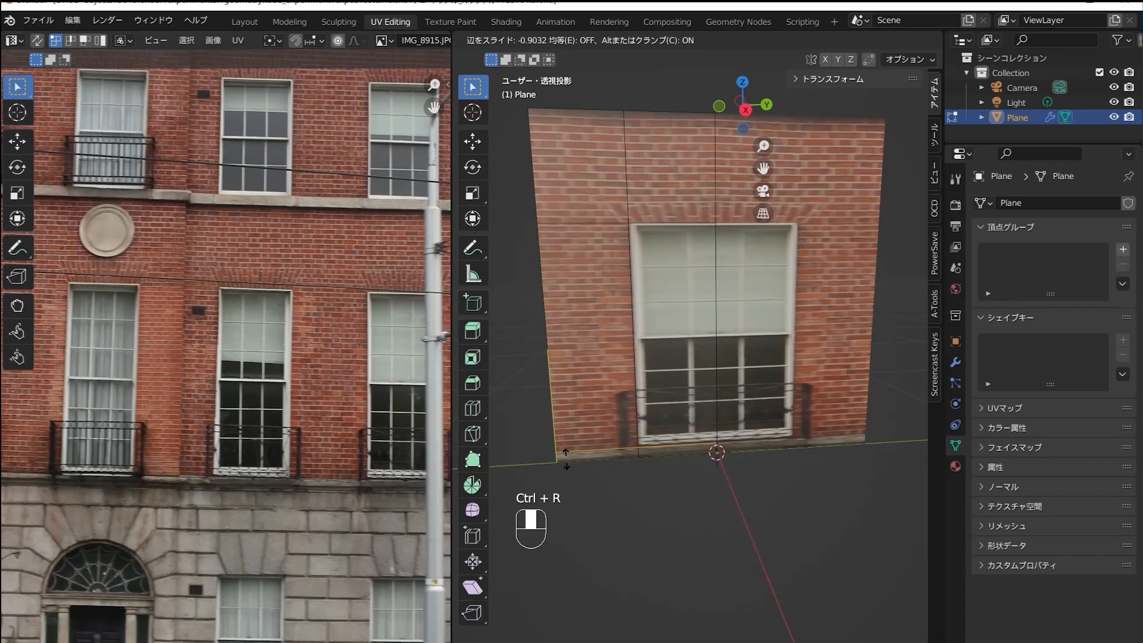
pyautogui.click(568, 460)
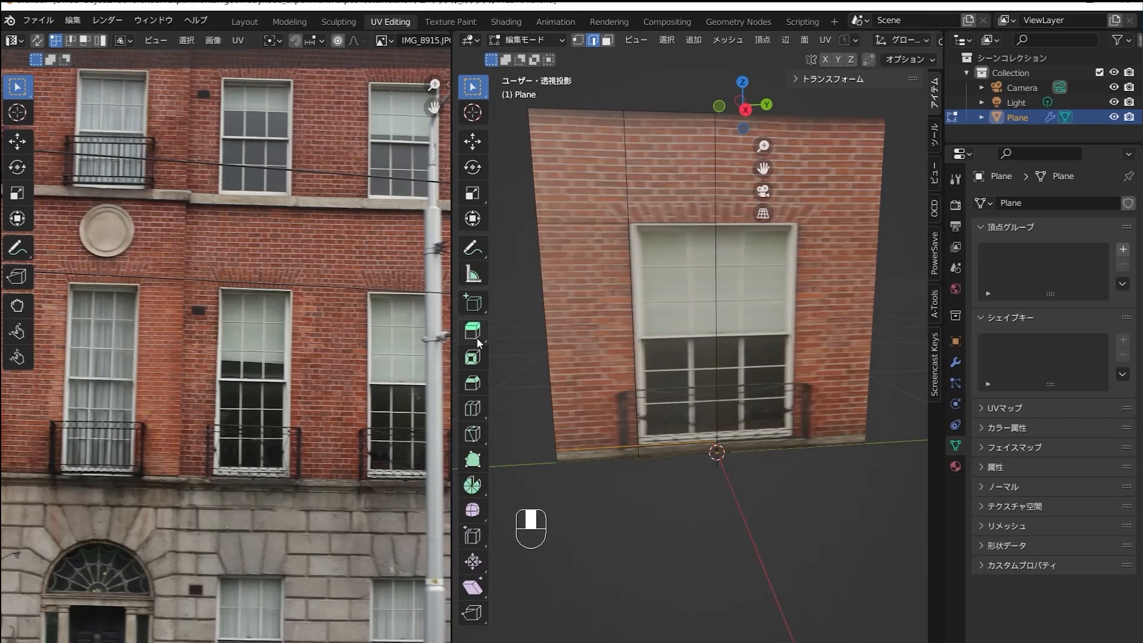
# Switch to the Shading workspace and enlarge the node editor to show the facade's material nodes.
pyautogui.moveTo(654, 324); pyautogui.dragTo(693, 306, button='middle')
pyautogui.scroll(2, 652, 271)
pyautogui.keyDown('shift'); pyautogui.moveTo(694, 307); pyautogui.dragTo(763, 412, button='middle'); pyautogui.keyUp('shift')
pyautogui.moveTo(550, 315); pyautogui.dragTo(637, 309, button='middle')
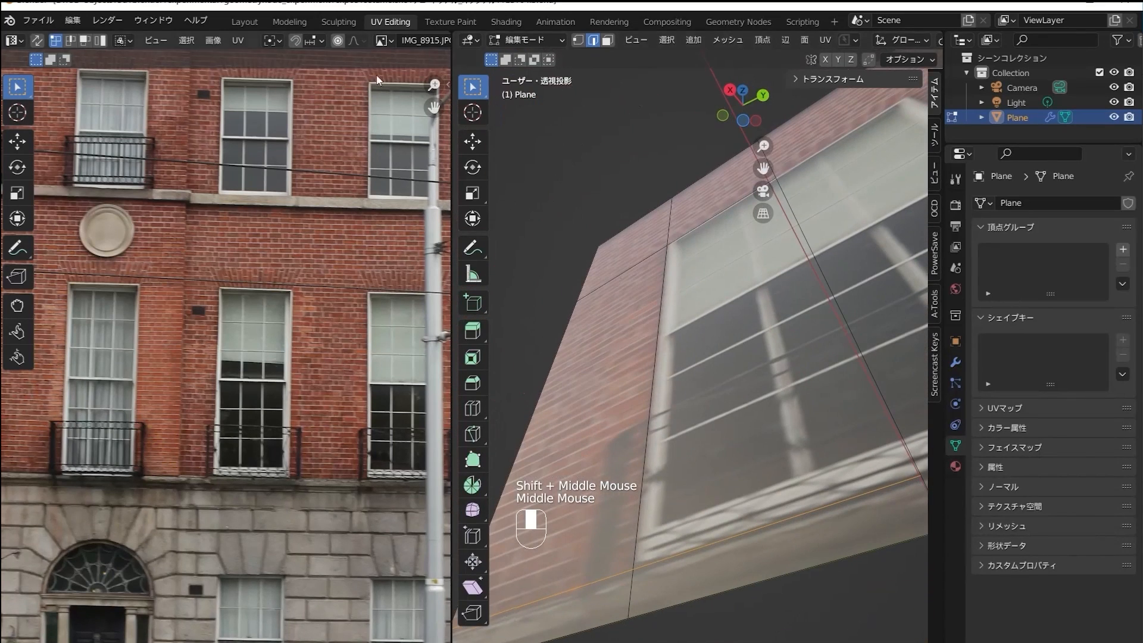
pyautogui.click(507, 21)
pyautogui.scroll(-2, 510, 494)
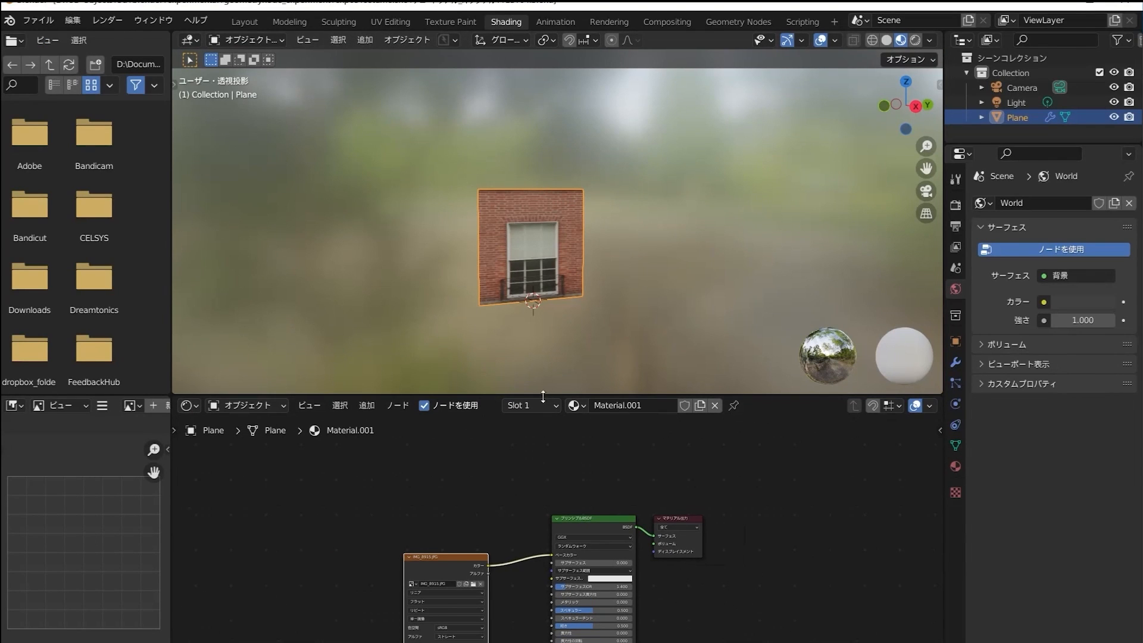
pyautogui.moveTo(544, 393); pyautogui.dragTo(526, 325)
pyautogui.scroll(3, 394, 424)
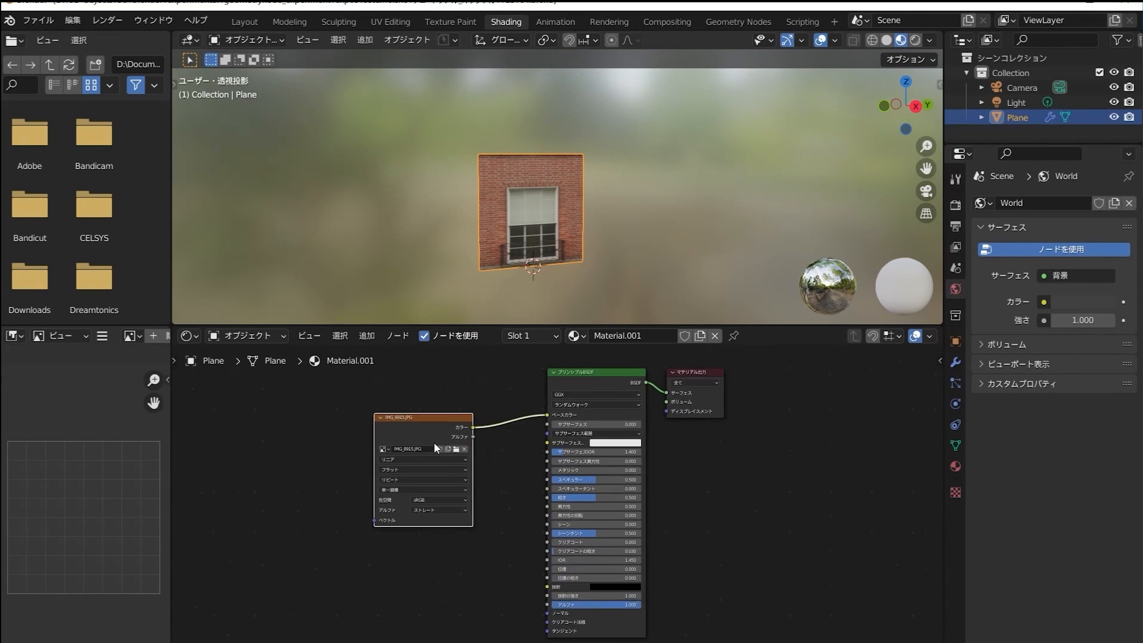
# Add a Bump node and connect the IMG_8915.JPG texture's Color output to its Height input.
pyautogui.hotkey('shift', 'a')
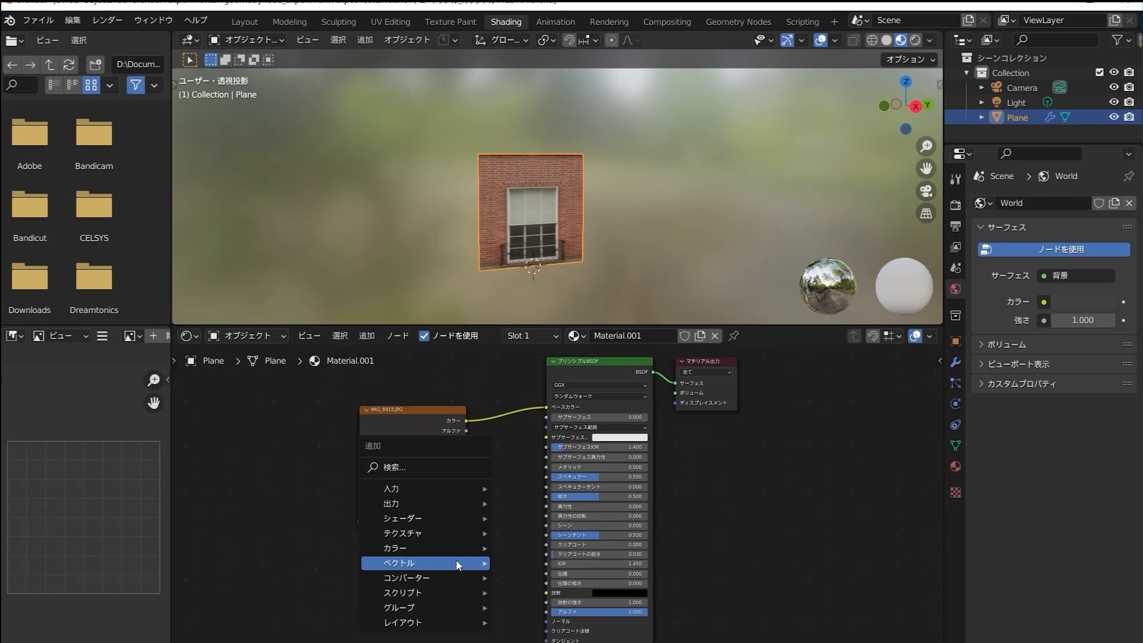
pyautogui.moveTo(459, 563)
pyautogui.click(534, 444)
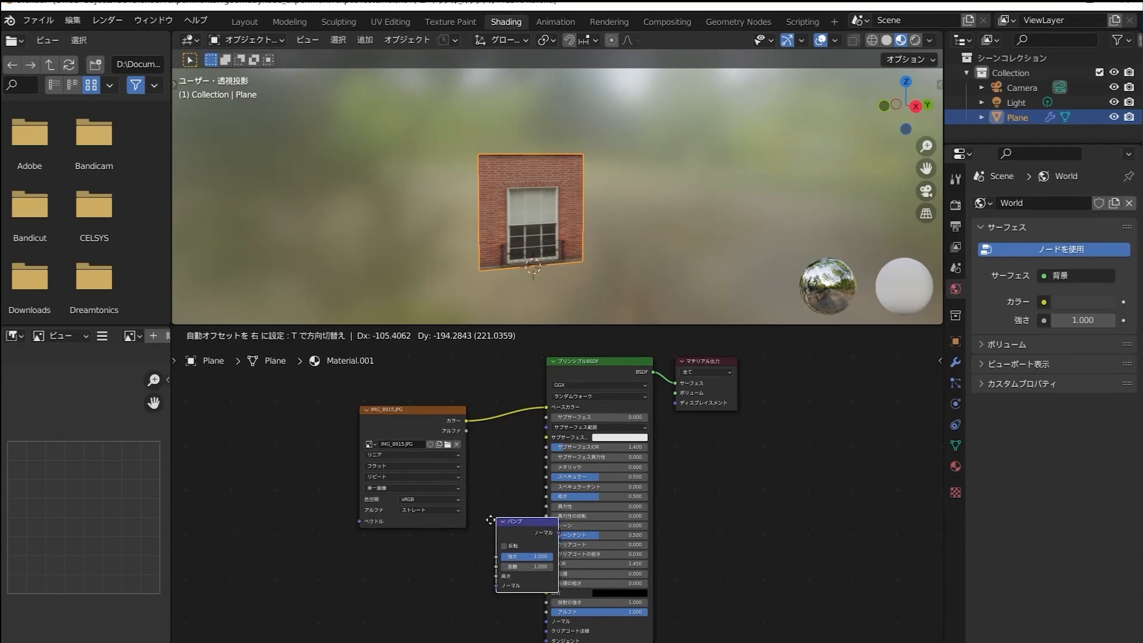
pyautogui.click(504, 572)
pyautogui.moveTo(466, 422); pyautogui.dragTo(479, 602)
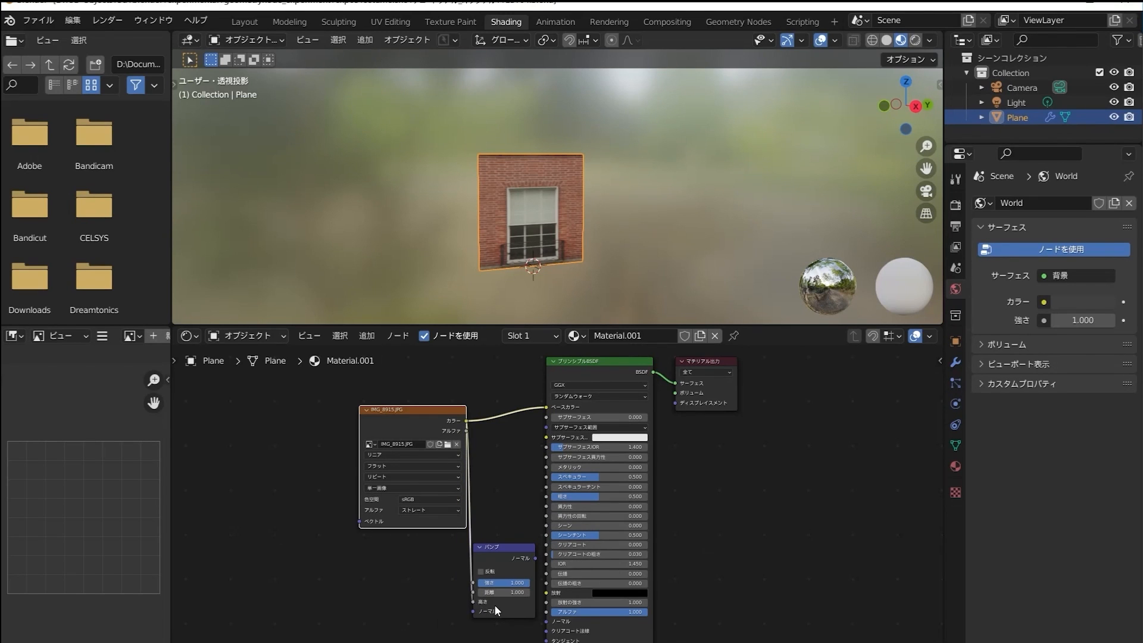
# Set the Bump node's strength to 0.4 and its distance to 0.3.
pyautogui.scroll(3, 494, 605)
pyautogui.doubleClick(513, 586)
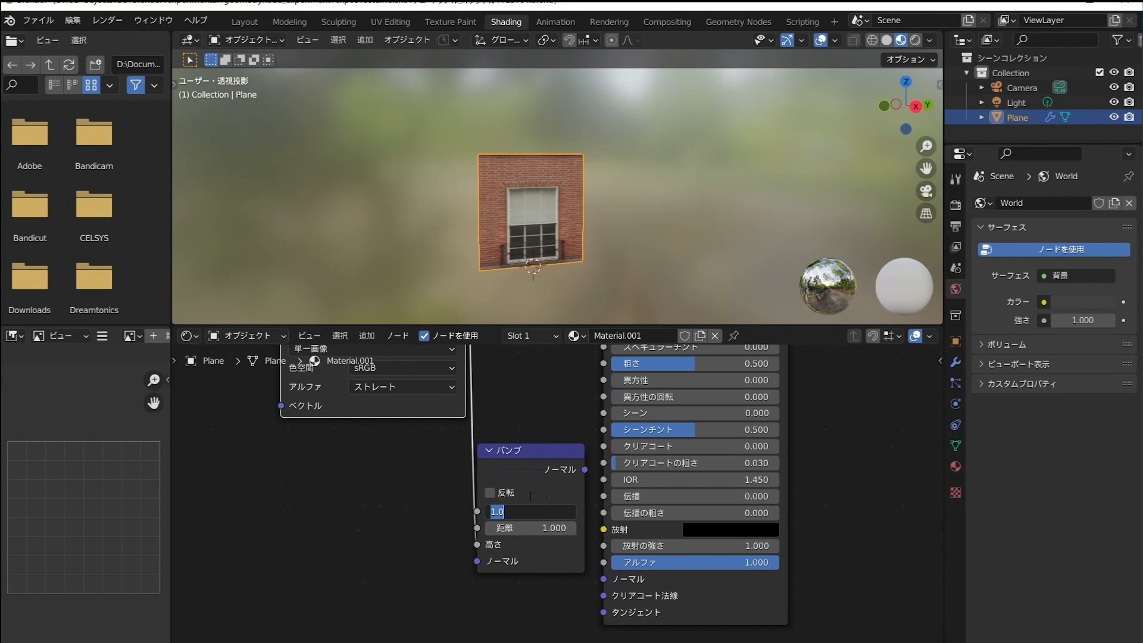
pyautogui.write('0.4')
pyautogui.press('Return')
pyautogui.doubleClick(530, 528)
pyautogui.write('0.')
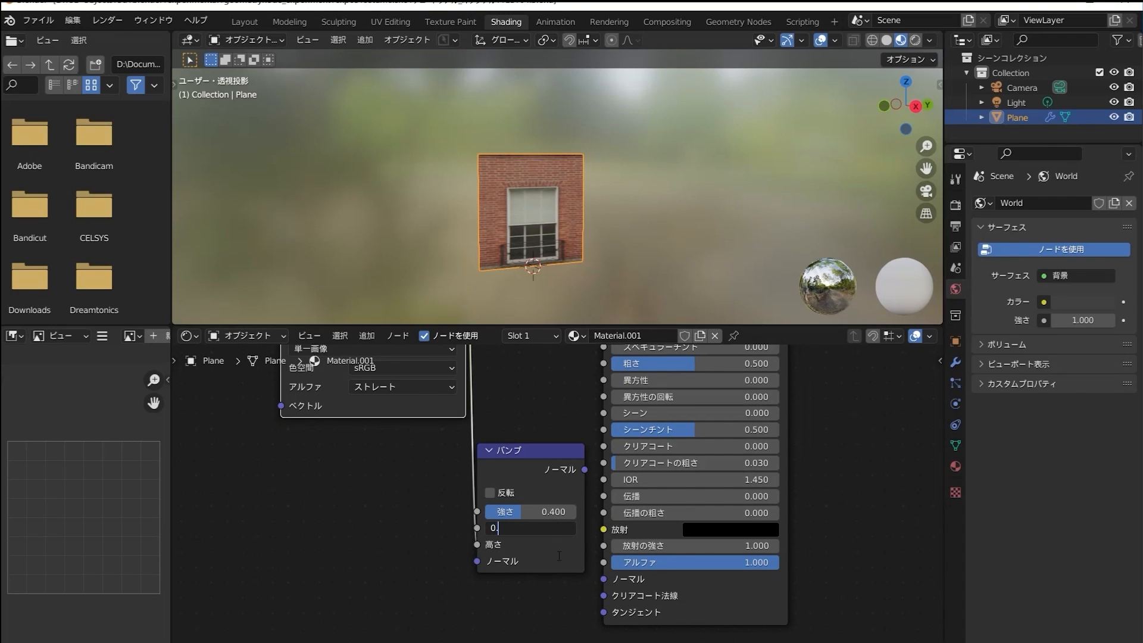
pyautogui.write('3')
pyautogui.press('Return')
# Connect the Bump node's Normal output to the Principled BSDF's Normal input and inspect the brick relief up close.
pyautogui.moveTo(585, 469); pyautogui.dragTo(618, 577)
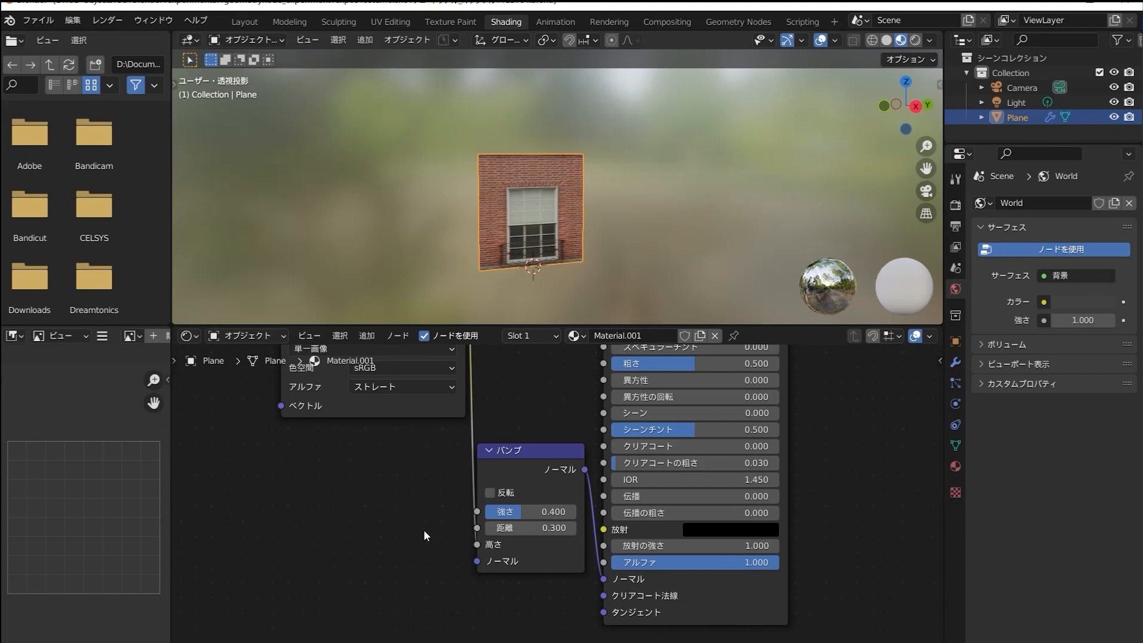
pyautogui.scroll(6, 536, 213)
pyautogui.moveTo(495, 209); pyautogui.dragTo(472, 232, button='middle')
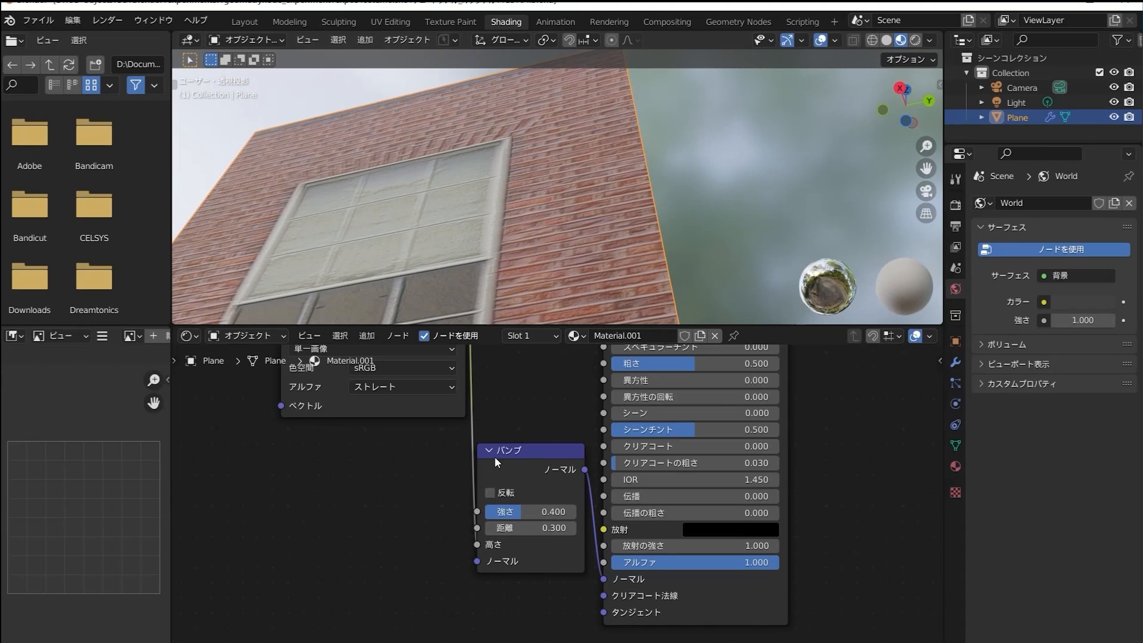
# Return to the UV Editing workspace, select the thin bottom strip's two faces and extrude them outward about 0.1 m as a ledge.
pyautogui.click(390, 21)
pyautogui.scroll(-2, 658, 424)
pyautogui.moveTo(631, 405); pyautogui.dragTo(698, 535, button='middle')
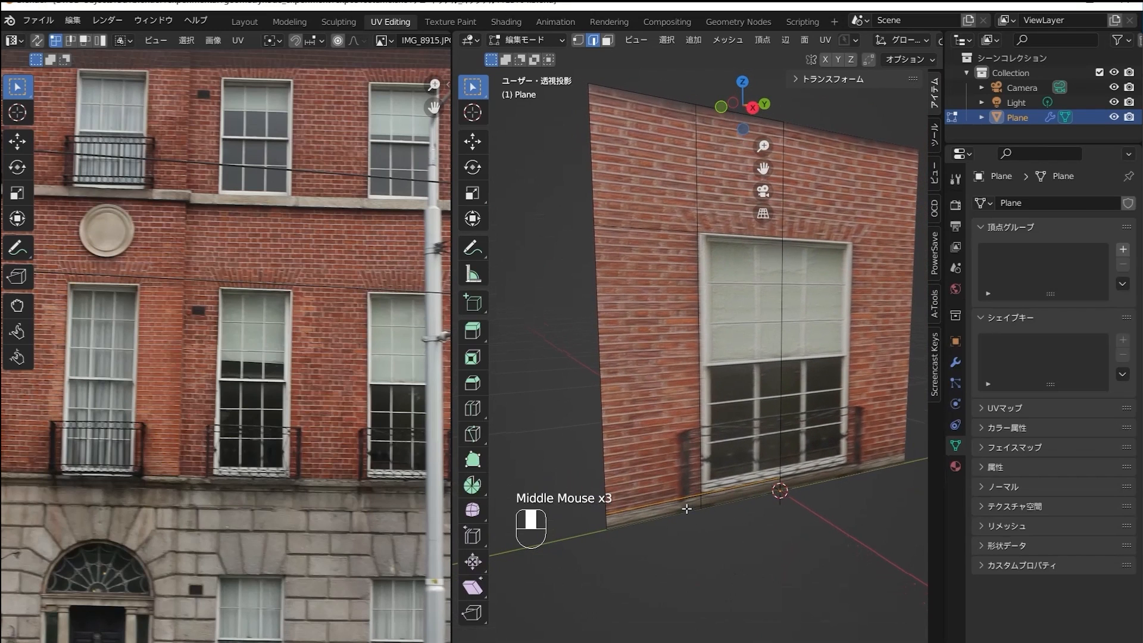
pyautogui.click(694, 514)
pyautogui.press('3')
pyautogui.click(690, 517)
pyautogui.click(706, 507)
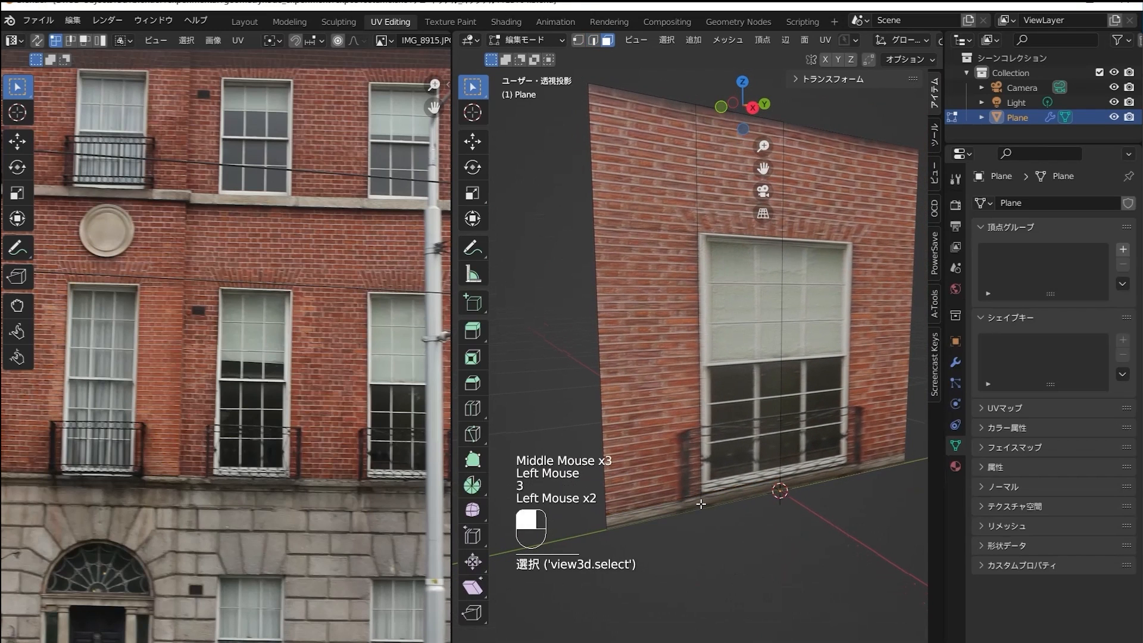
pyautogui.keyDown('shift'); pyautogui.click(718, 503); pyautogui.keyUp('shift')
pyautogui.press('e')
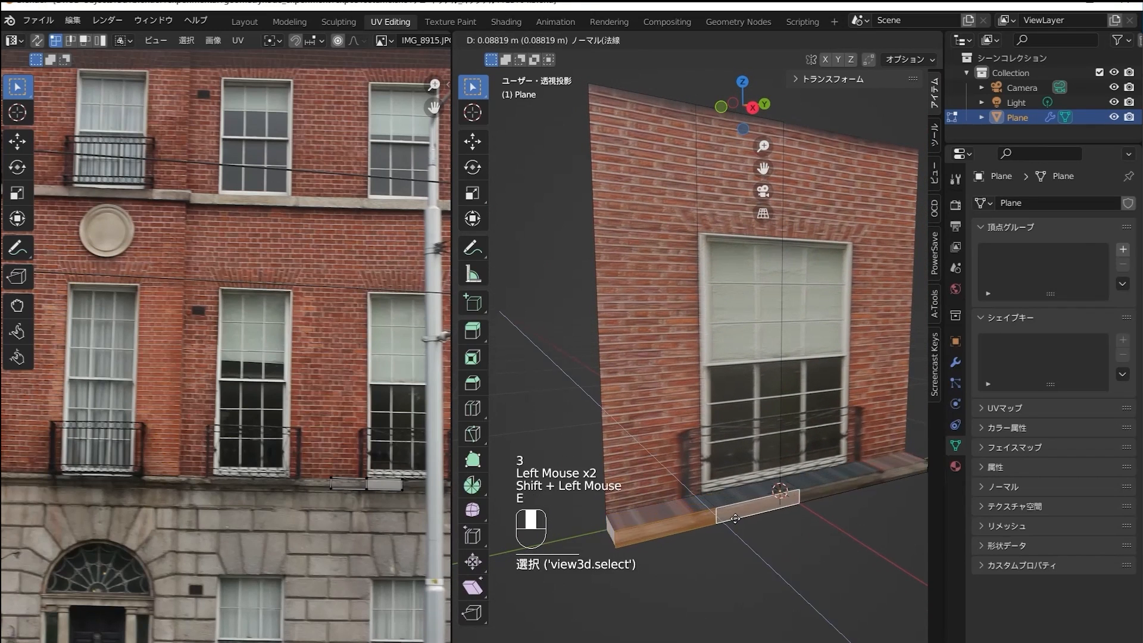
pyautogui.click(740, 523)
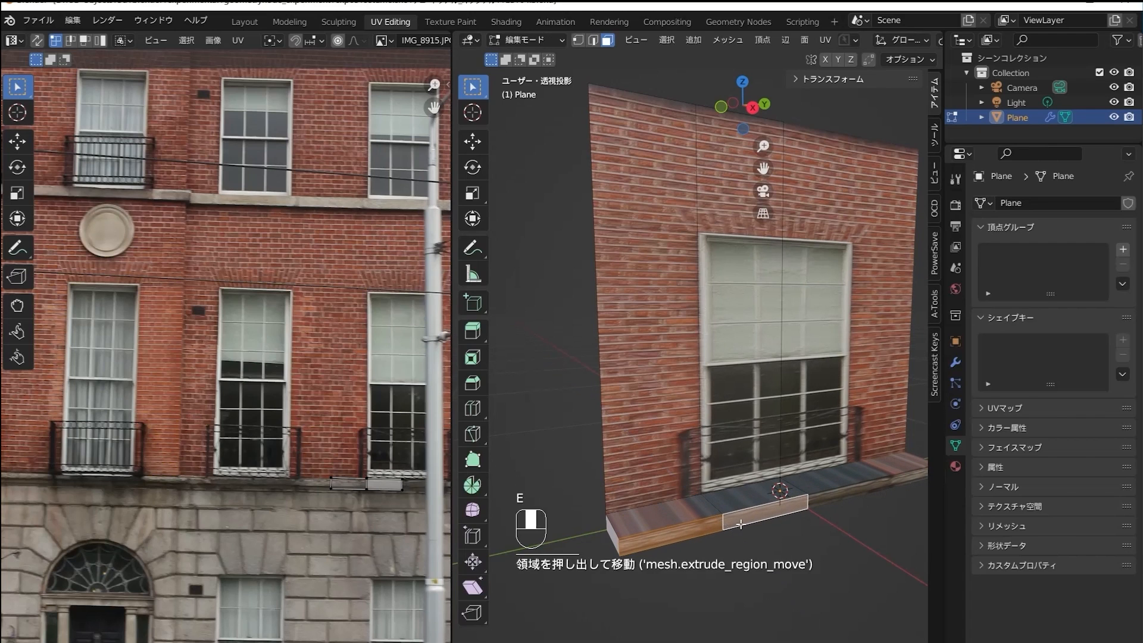
# Select the ledge's top and front faces and nudge their upper UV vertices down by about 0.001.
pyautogui.click(734, 525)
pyautogui.click(738, 502)
pyautogui.keyDown('shift'); pyautogui.click(697, 512); pyautogui.keyUp('shift')
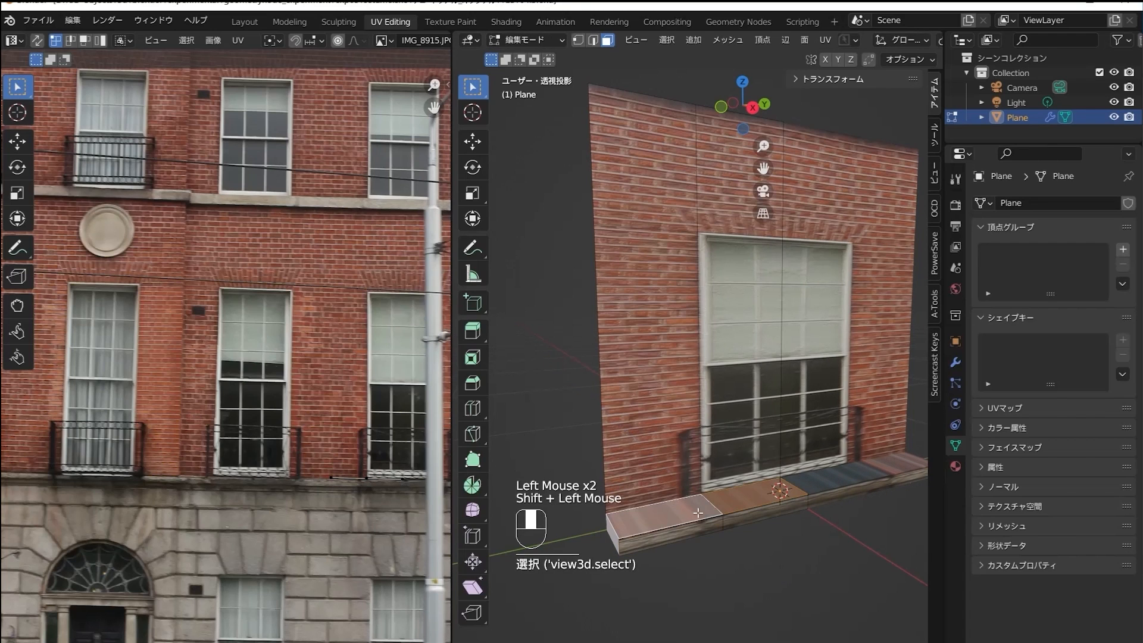
pyautogui.keyDown('shift'); pyautogui.click(348, 484); pyautogui.keyUp('shift')
pyautogui.keyDown('shift'); pyautogui.click(384, 484); pyautogui.keyUp('shift')
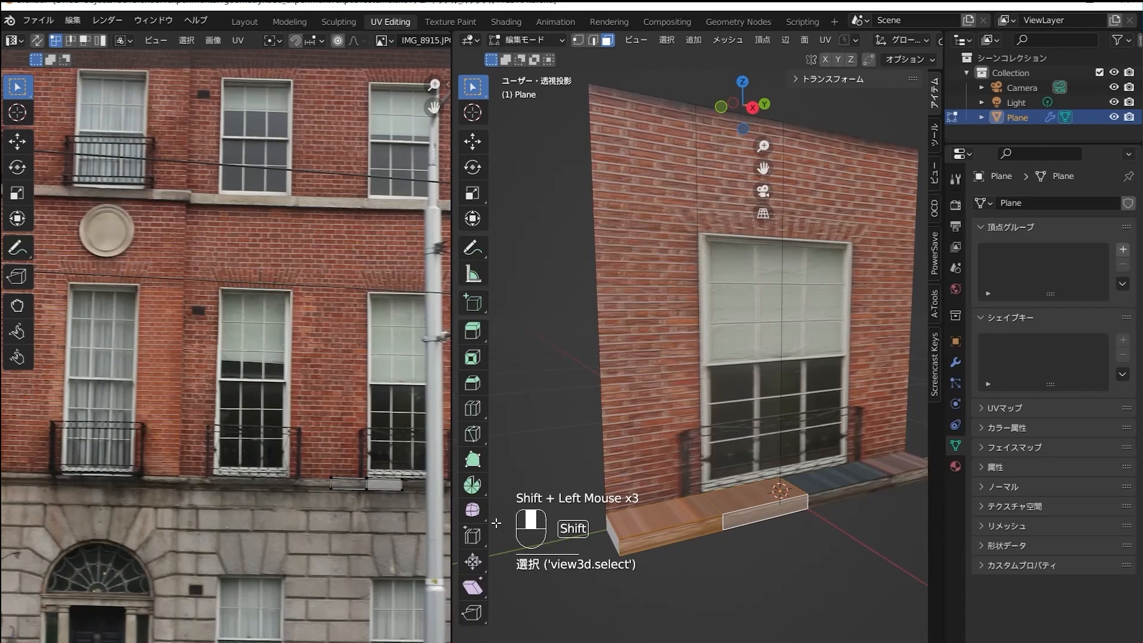
pyautogui.moveTo(316, 457); pyautogui.dragTo(411, 484)
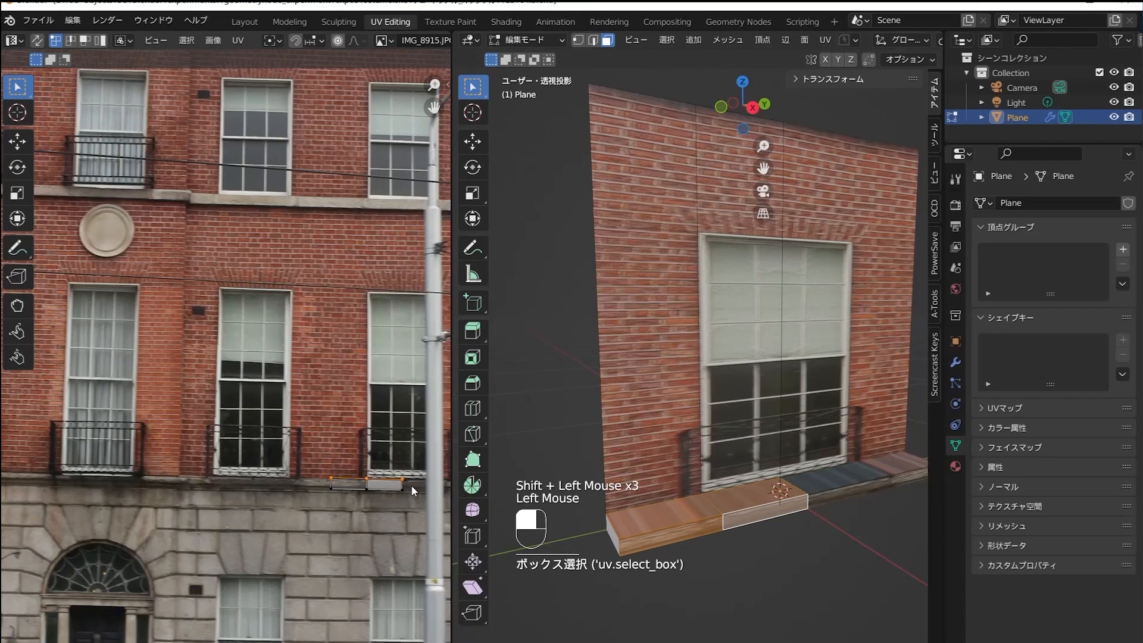
pyautogui.press('g')
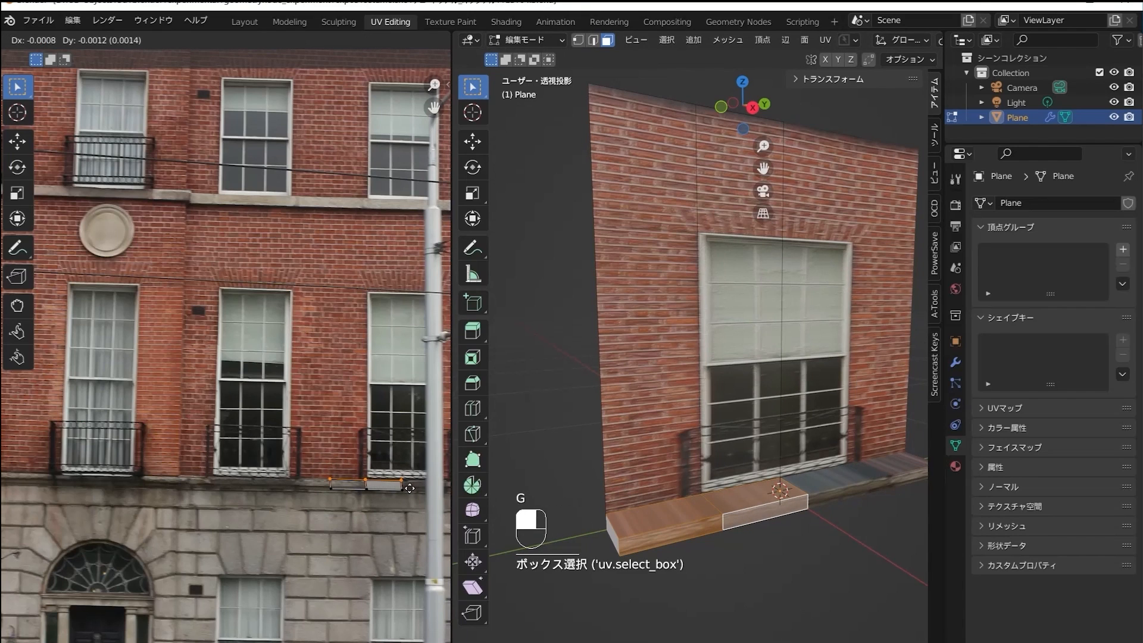
pyautogui.click(410, 488)
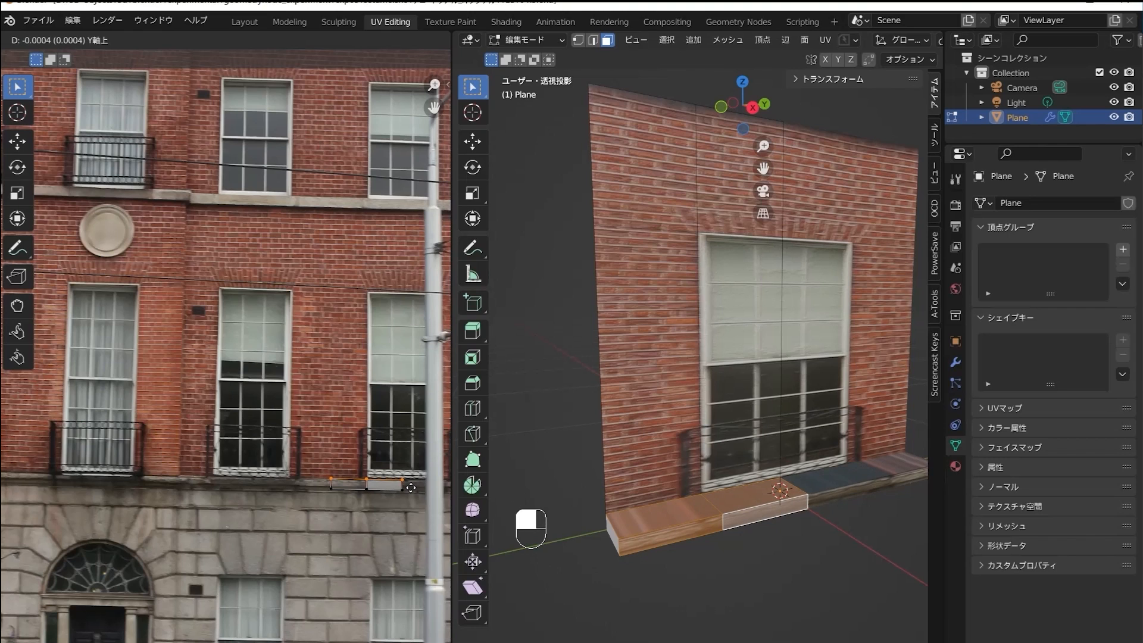
# Stretch the ledge top faces' UVs over the photo's stonework, moving the lower edge down about 0.027 and the upper edge down about 0.006.
pyautogui.click(689, 503)
pyautogui.keyDown('shift'); pyautogui.click(699, 516); pyautogui.keyUp('shift')
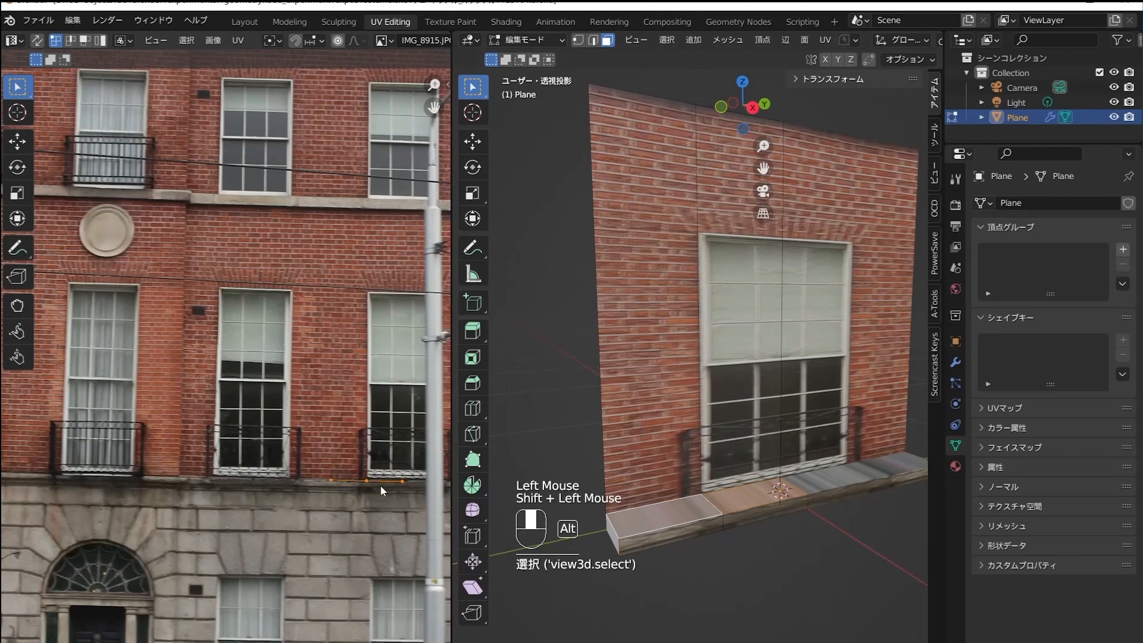
pyautogui.keyDown('alt'); pyautogui.click(381, 485); pyautogui.keyUp('alt')
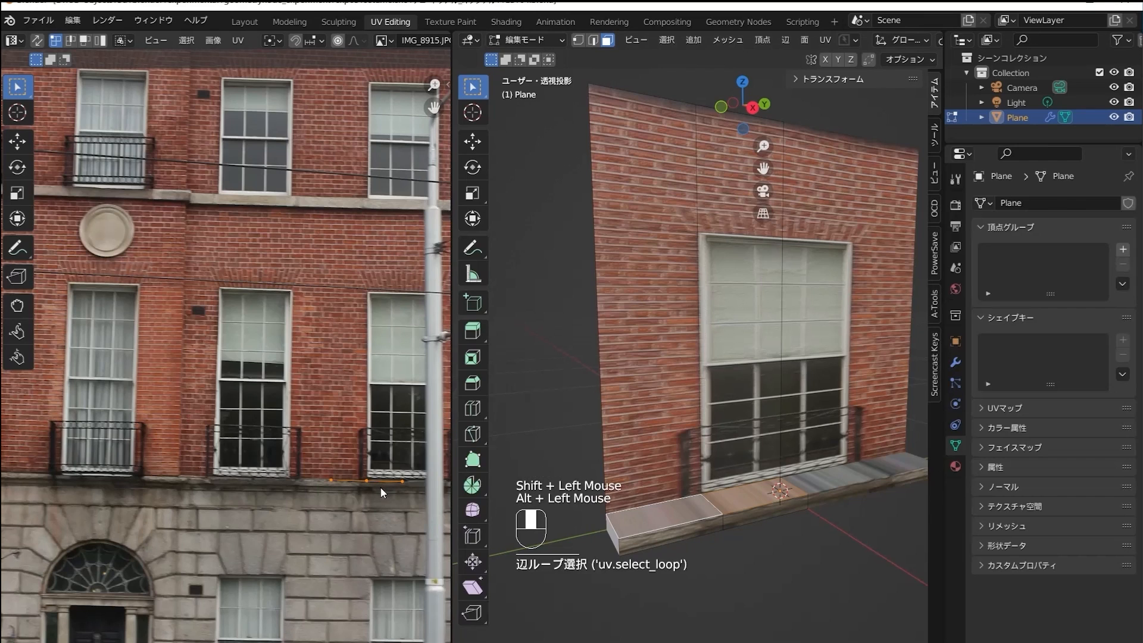
pyautogui.press('g')
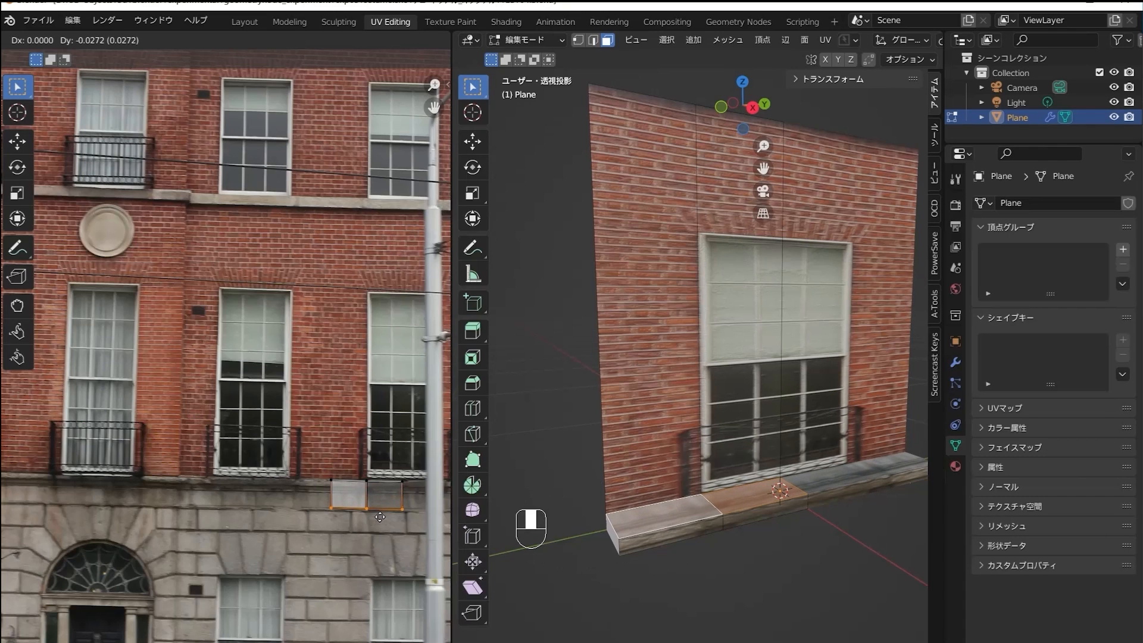
pyautogui.click(380, 517)
pyautogui.moveTo(319, 460); pyautogui.dragTo(408, 488)
pyautogui.press('g')
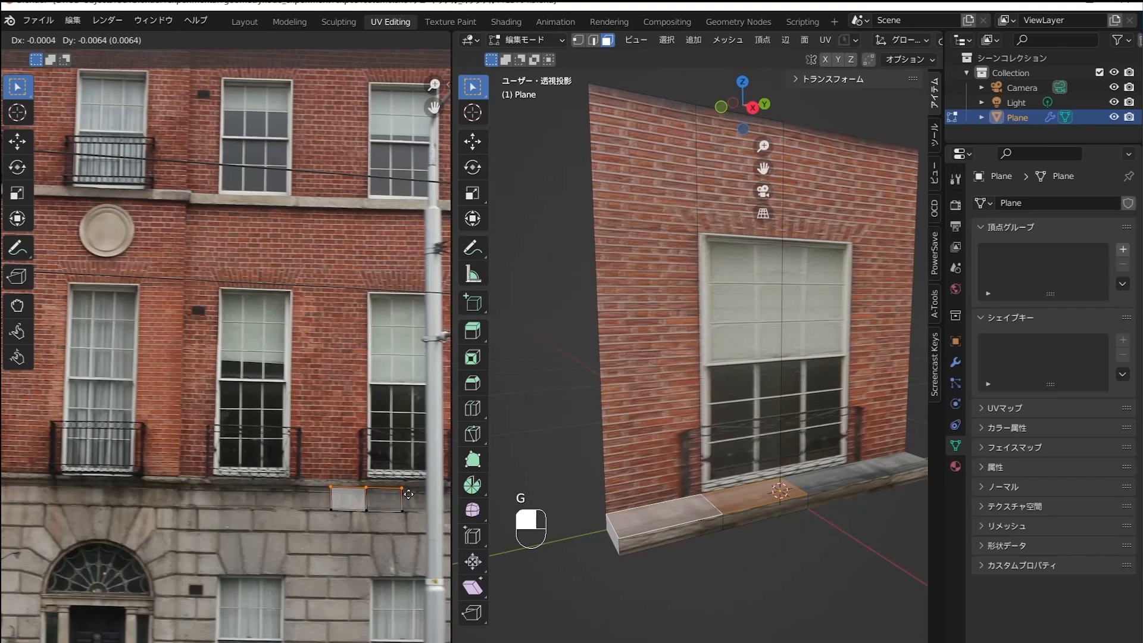
pyautogui.click(409, 495)
# Return to Object Mode and examine the ledge and facade texture from the front.
pyautogui.click(713, 538)
pyautogui.moveTo(713, 537); pyautogui.dragTo(681, 461, button='middle')
pyautogui.press('Tab')
pyautogui.scroll(2, 727, 504)
pyautogui.click(676, 524)
pyautogui.scroll(-1, 681, 461)
pyautogui.click(674, 446)
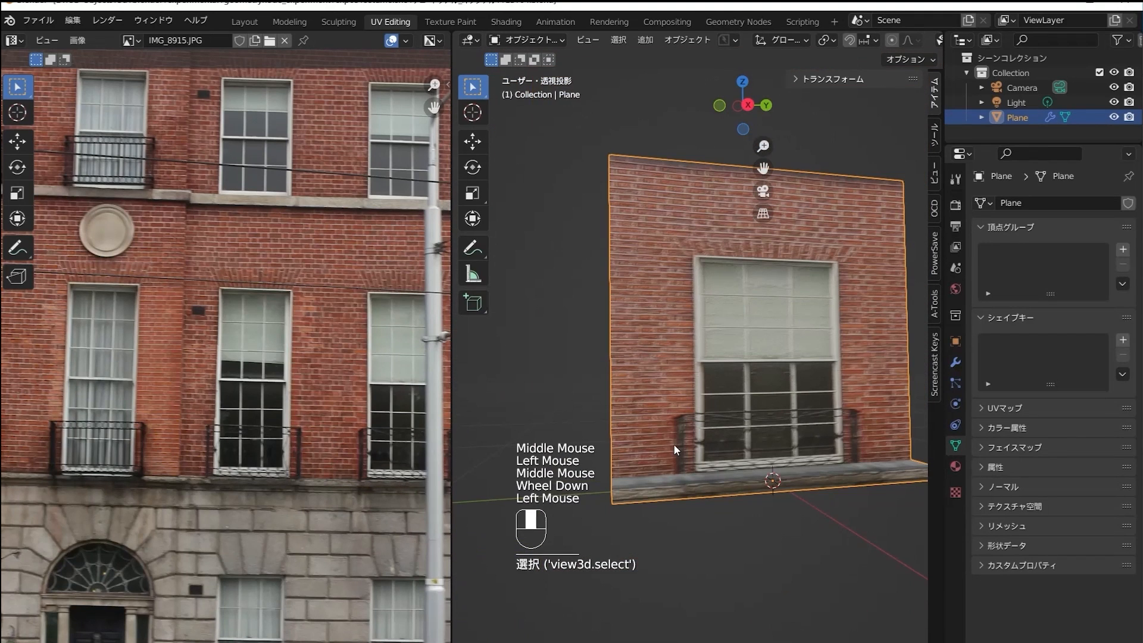
# Enter Edit Mode, select the window's left-half face and inset it by a narrow margin to form the window frame.
pyautogui.press('Tab')
pyautogui.click(728, 411)
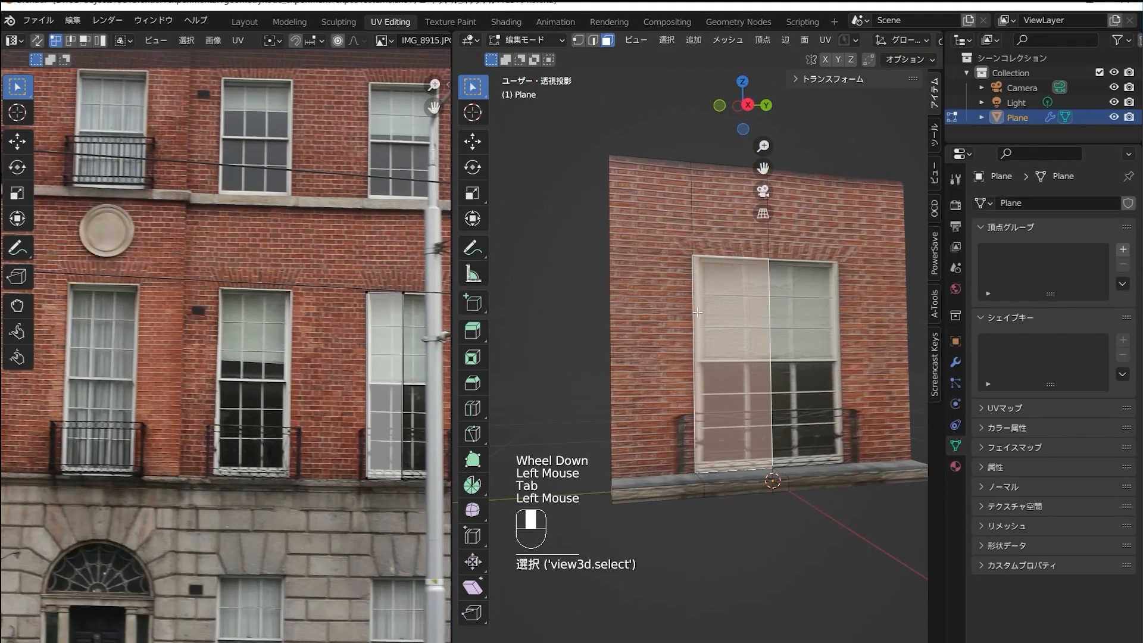
pyautogui.moveTo(737, 314); pyautogui.dragTo(772, 358, button='middle')
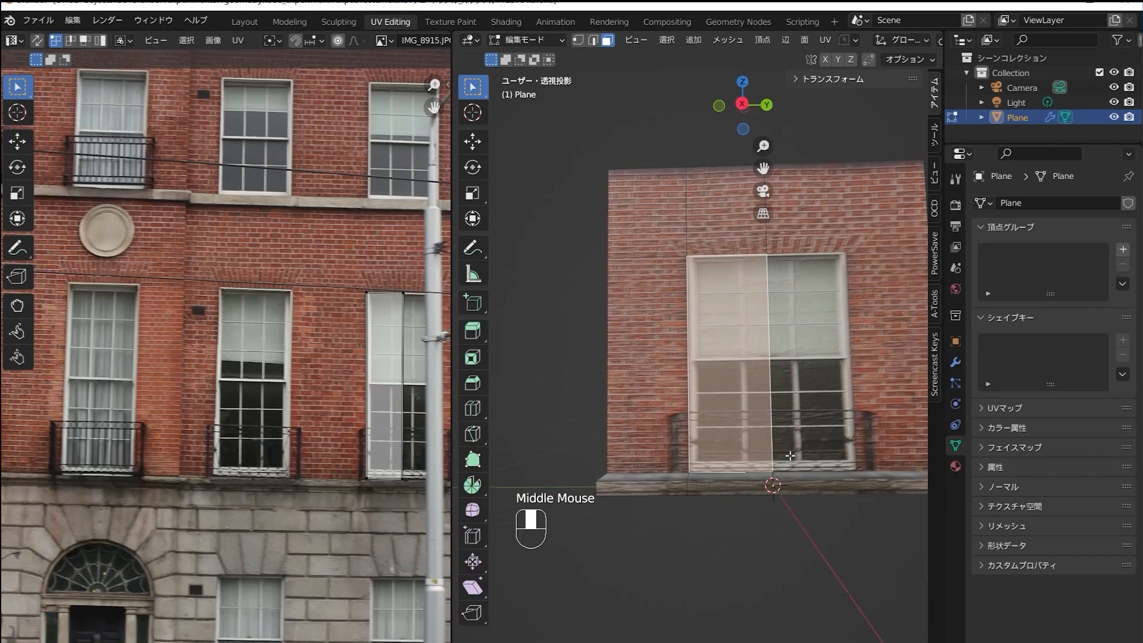
pyautogui.scroll(2, 761, 413)
pyautogui.press('i')
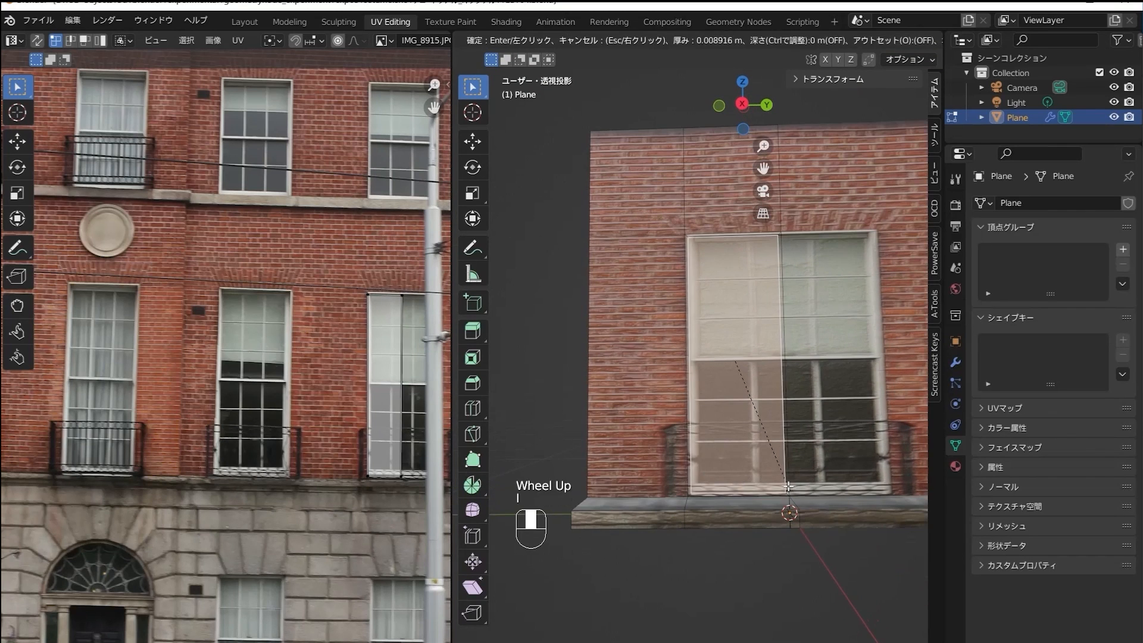
pyautogui.click(787, 482)
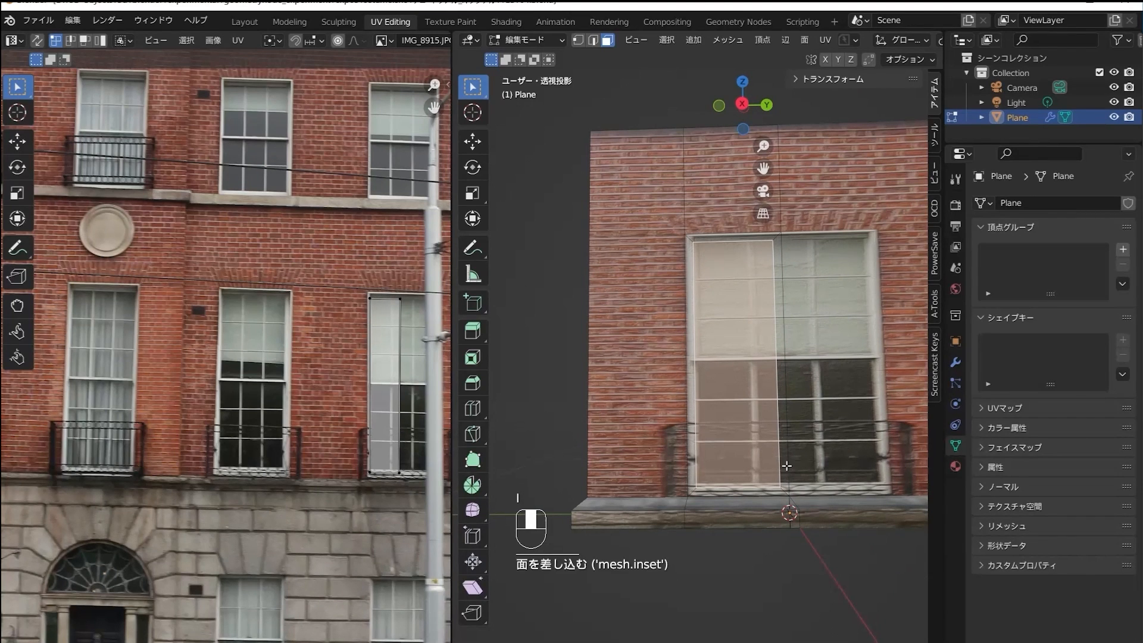
# Select the thin inset strip along the facade's mirror centre line and delete that face.
pyautogui.click(783, 276)
pyautogui.click(778, 275)
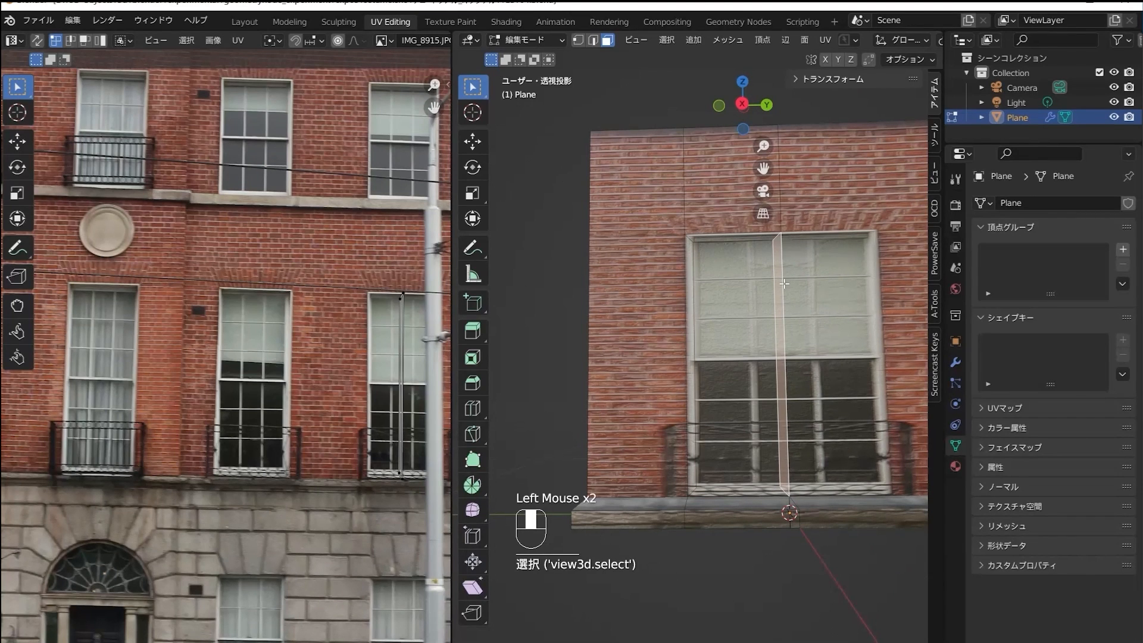
pyautogui.press('Delete')
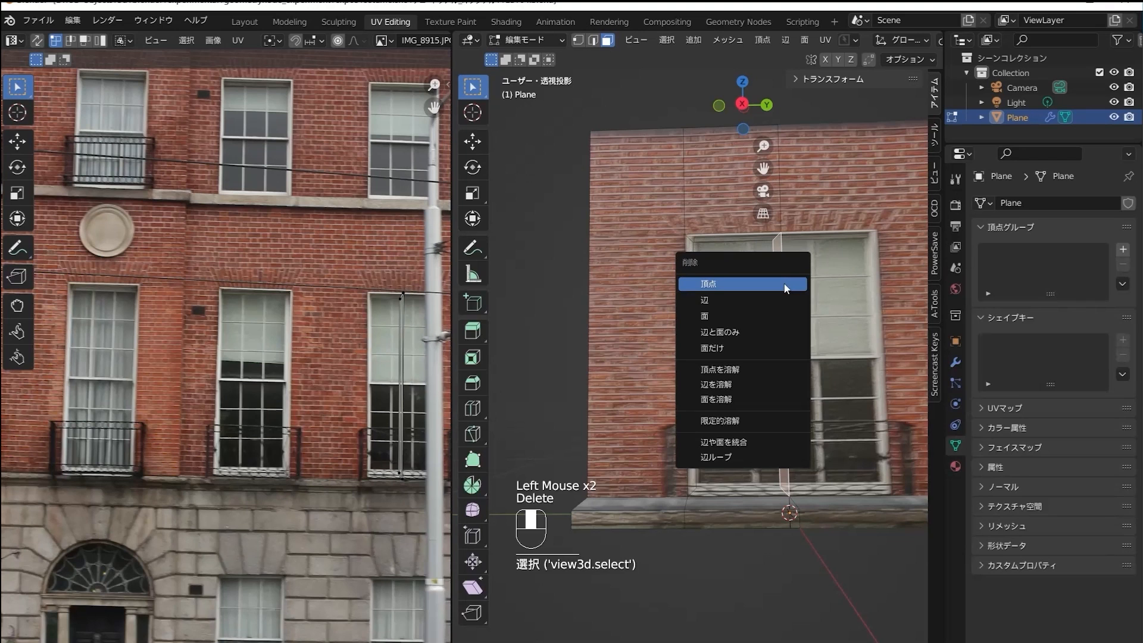
pyautogui.press('Down')
pyautogui.press('Down')
pyautogui.press('Return')
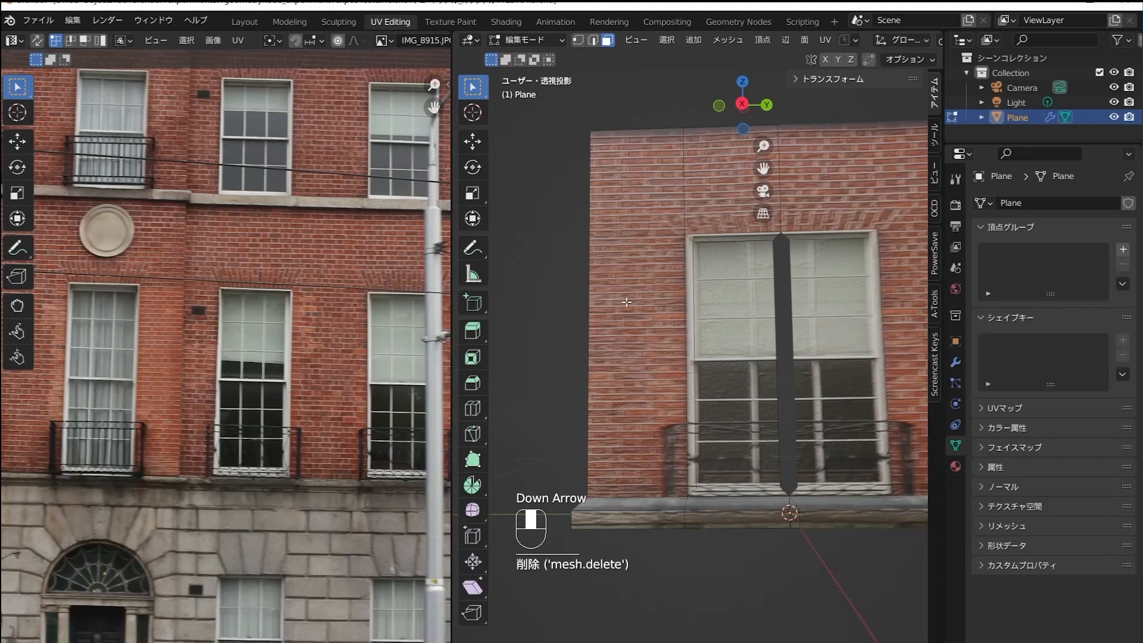
# Set the 3D snap target to Vertex and move the inset face's inner edge along Y onto the mirror centre line.
pyautogui.moveTo(452, 397); pyautogui.dragTo(302, 396)
pyautogui.click(846, 40)
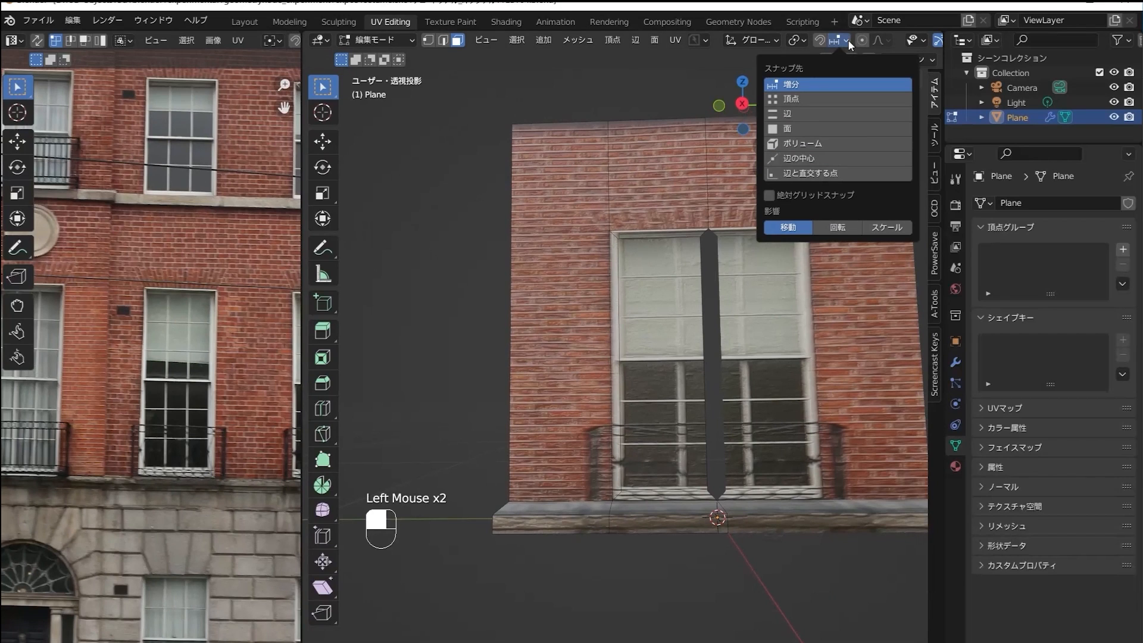
pyautogui.click(816, 100)
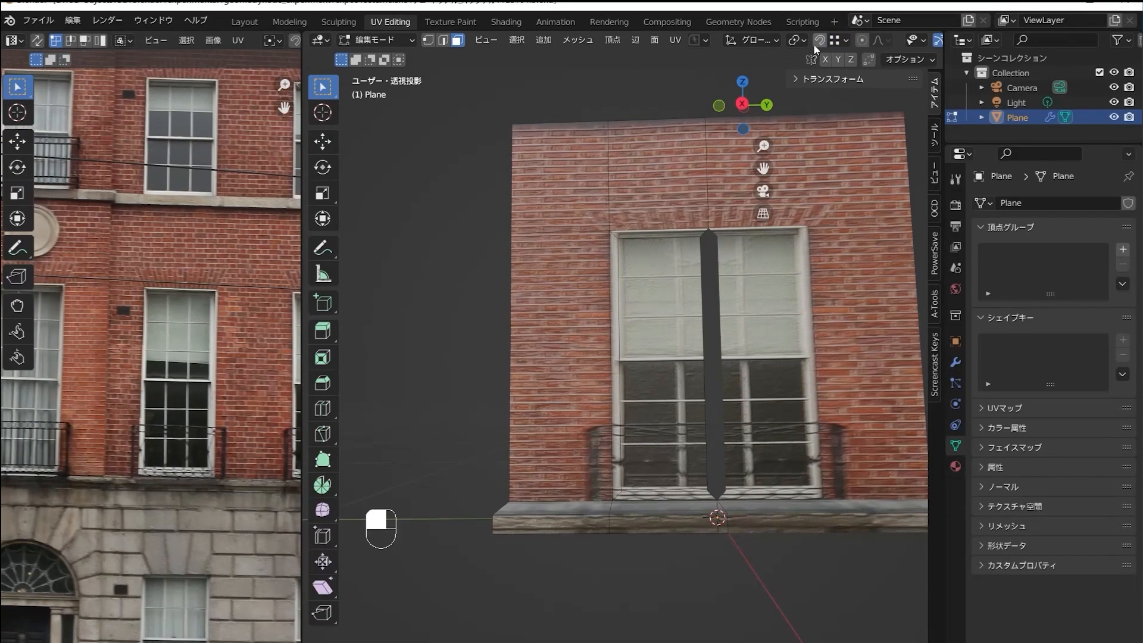
pyautogui.press('2')
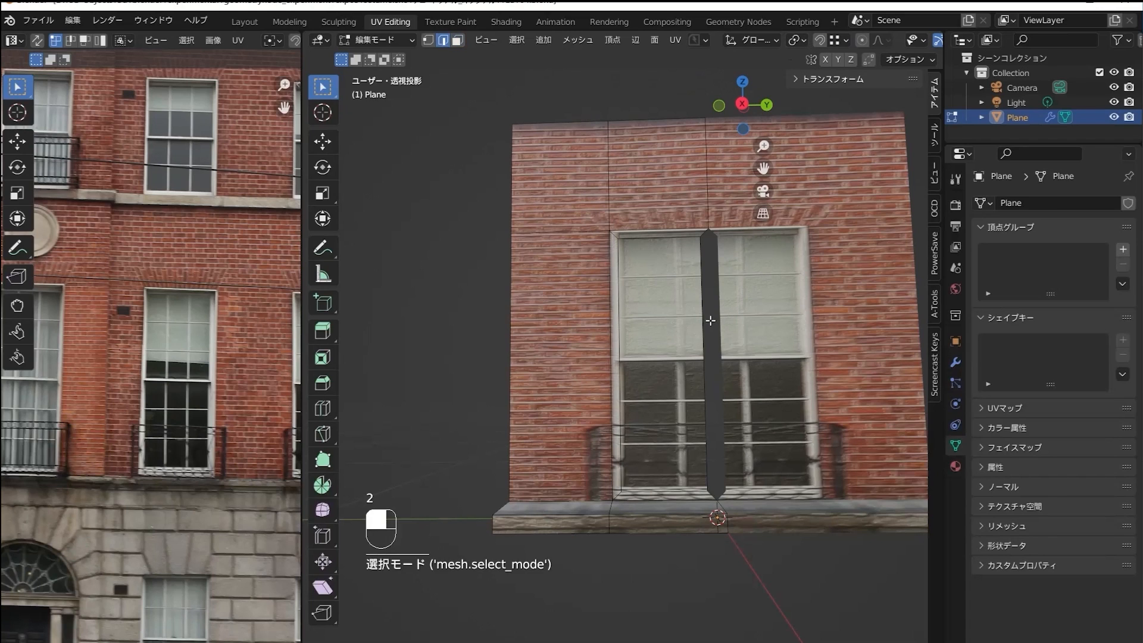
pyautogui.click(702, 320)
pyautogui.press('g')
pyautogui.press('y')
pyautogui.keyDown('ctrl'); pyautogui.click(693, 368); pyautogui.keyUp('ctrl')
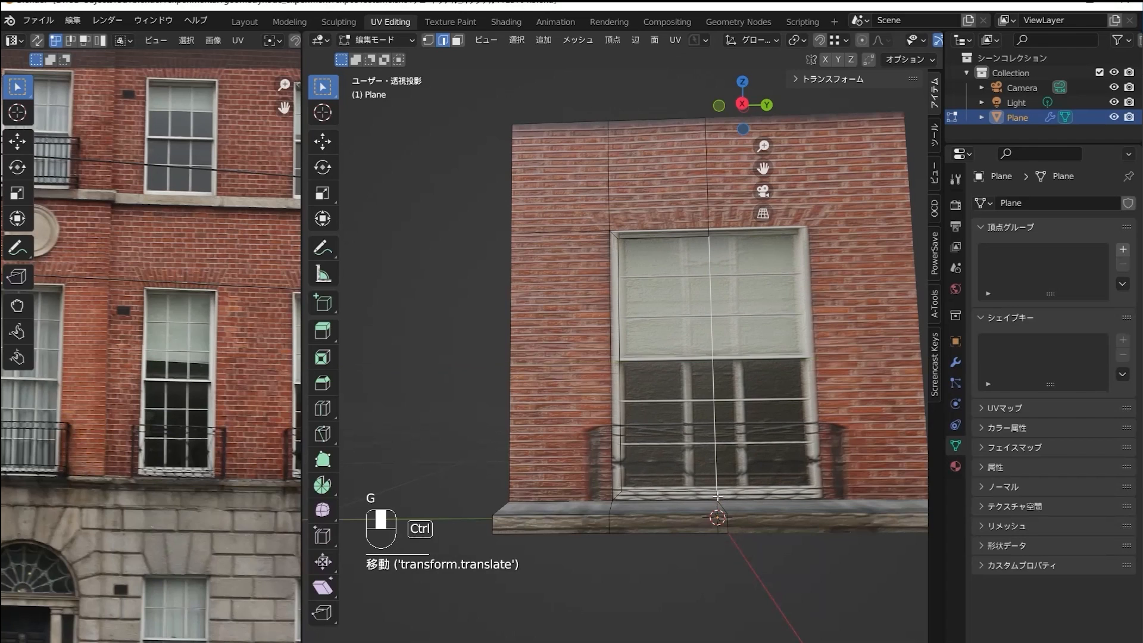
# Select the inset window face together with the surrounding frame faces and show their UVs up close over the photo.
pyautogui.moveTo(702, 458); pyautogui.dragTo(703, 474, button='middle')
pyautogui.scroll(1, 704, 474)
pyautogui.click(706, 448)
pyautogui.click(706, 445)
pyautogui.press('3')
pyautogui.click(705, 433)
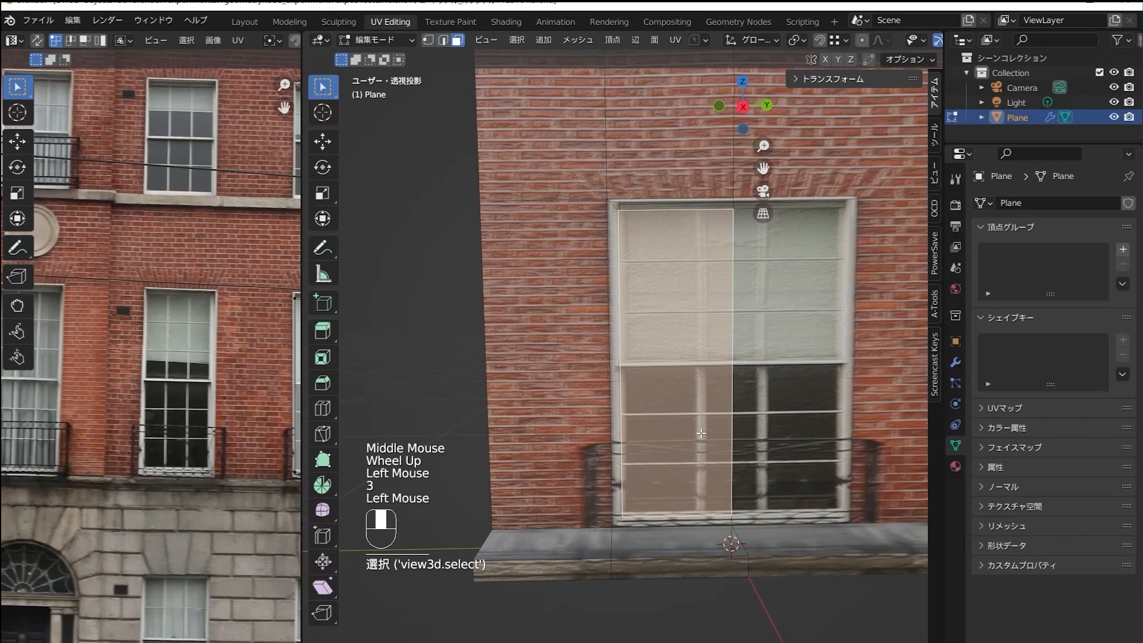
pyautogui.keyDown('alt'); pyautogui.keyDown('shift'); pyautogui.click(618, 203); pyautogui.keyUp('shift'); pyautogui.keyUp('alt')
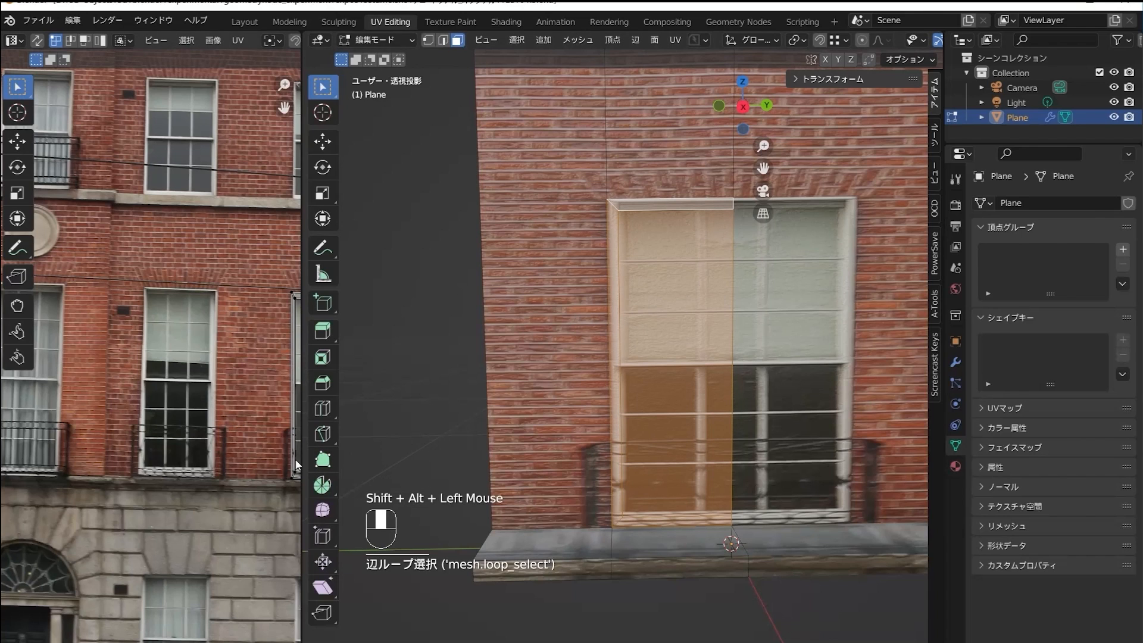
pyautogui.moveTo(302, 464); pyautogui.dragTo(475, 487)
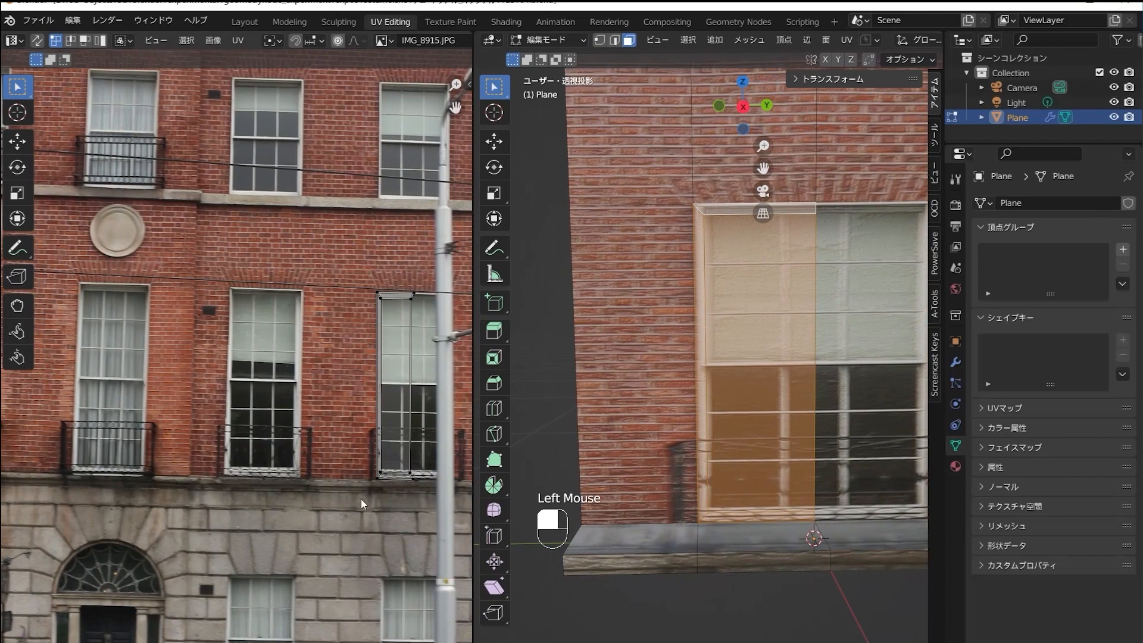
pyautogui.scroll(3, 361, 499)
pyautogui.keyDown('shift'); pyautogui.moveTo(391, 481); pyautogui.dragTo(164, 429, button='middle'); pyautogui.keyUp('shift')
pyautogui.keyDown('shift'); pyautogui.moveTo(467, 370); pyautogui.dragTo(371, 335, button='middle'); pyautogui.keyUp('shift')
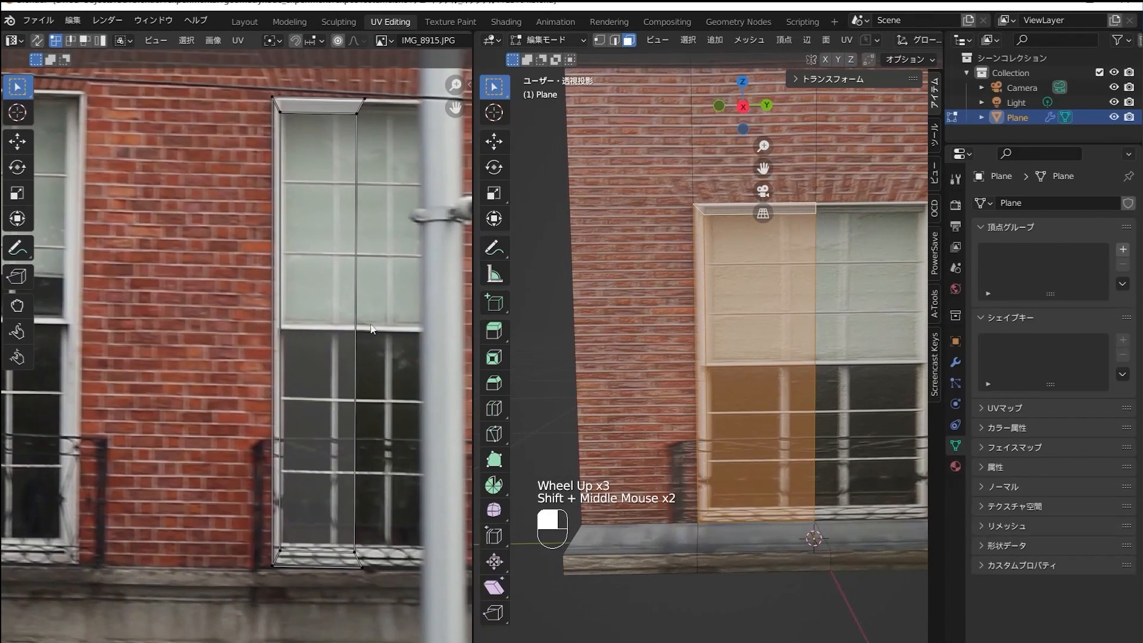
# Set UV snapping to Vertex and move the window face's central UV edge about 0.002 along X, aligning it with the frame's edge vertices.
pyautogui.press('2')
pyautogui.click(357, 331)
pyautogui.press('g')
pyautogui.middleClick(364, 568)
pyautogui.click(364, 568)
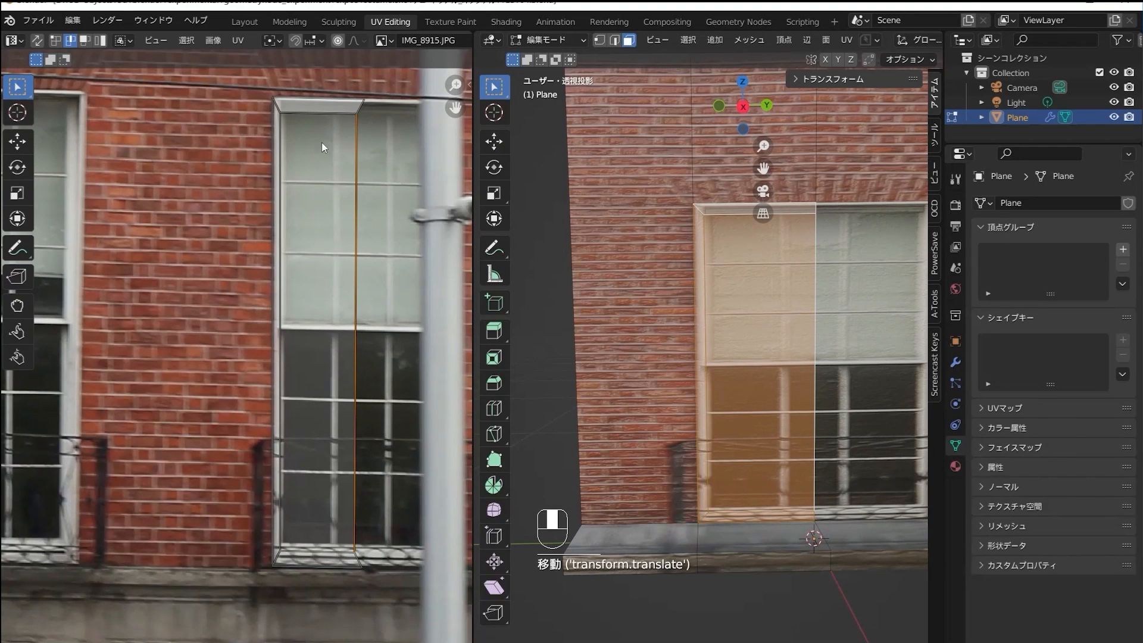
pyautogui.click(296, 40)
pyautogui.click(307, 41)
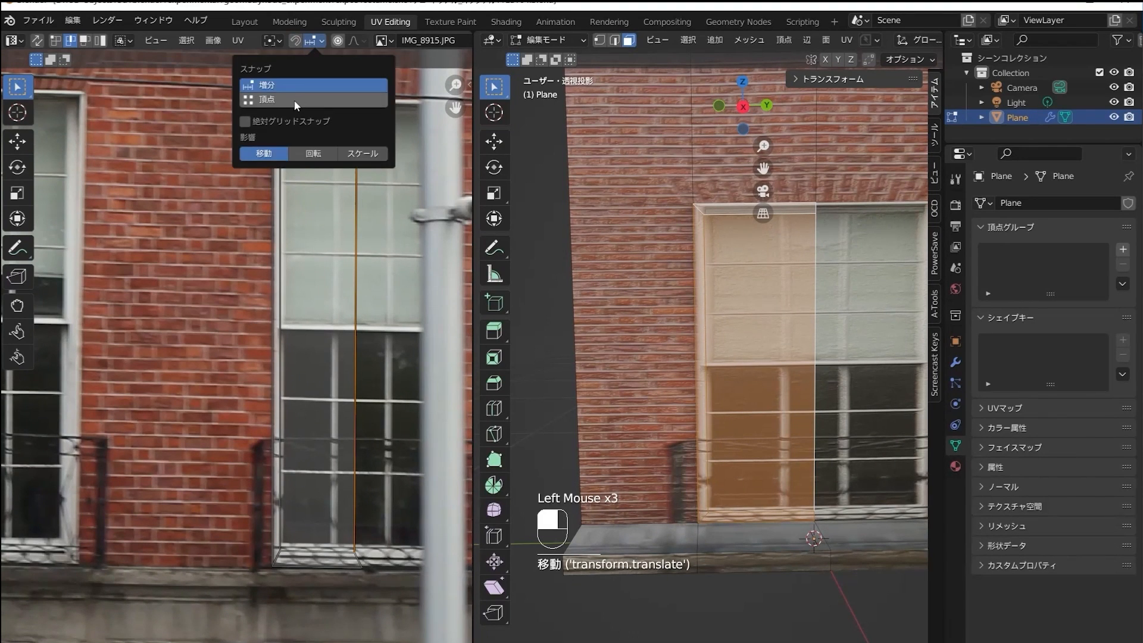
pyautogui.click(307, 102)
pyautogui.press('g')
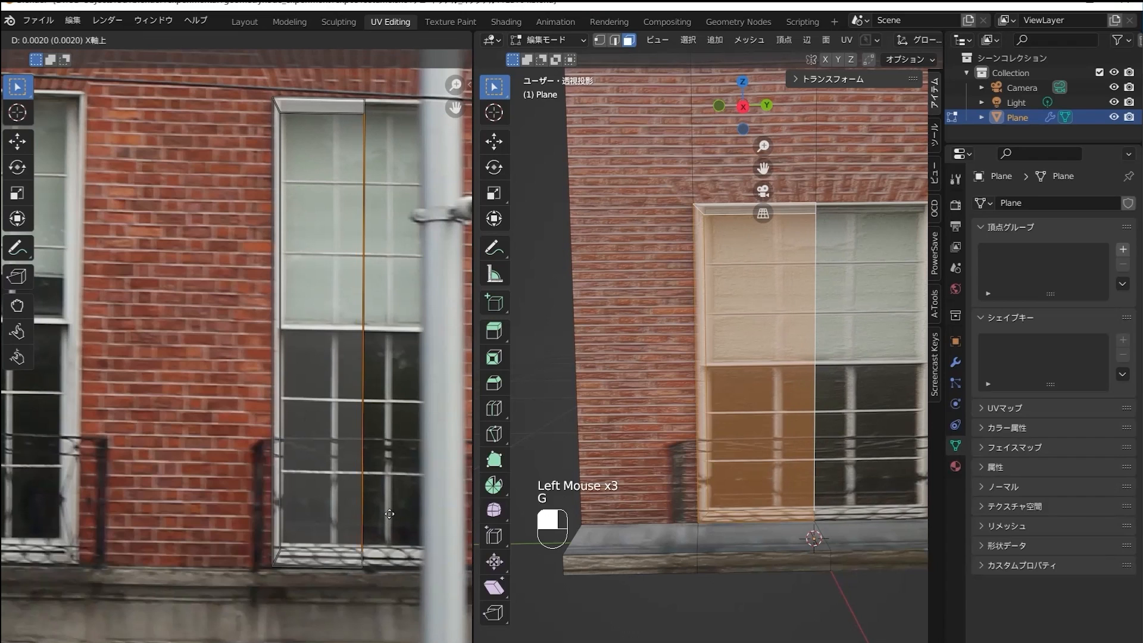
pyautogui.keyDown('ctrl'); pyautogui.click(368, 567); pyautogui.keyUp('ctrl')
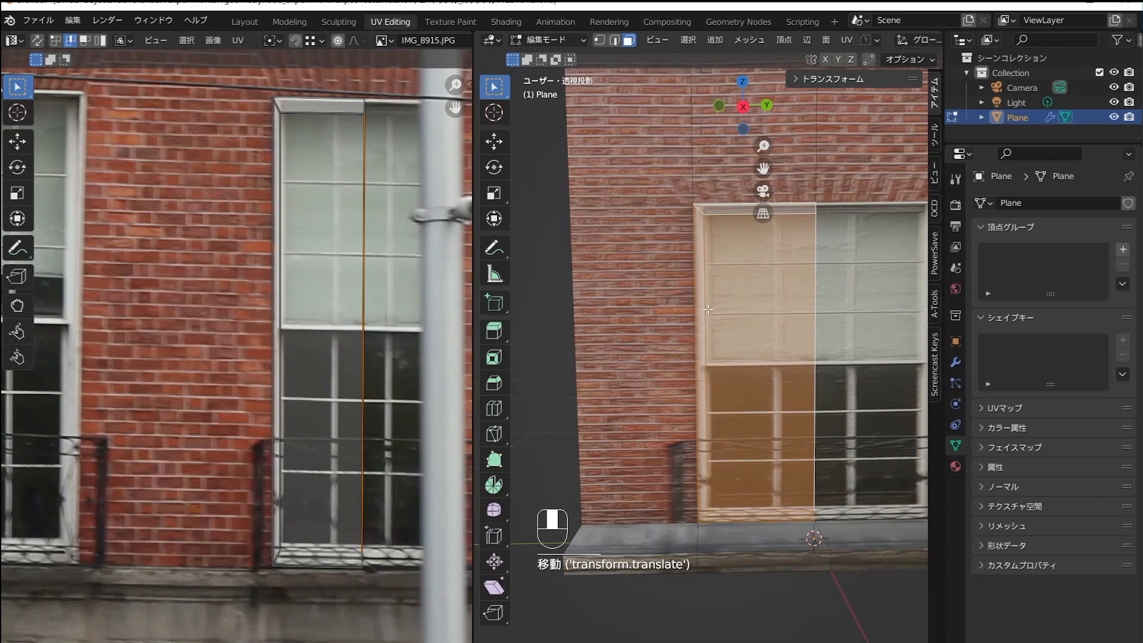
# Add five horizontal loop cuts across the window, one at the middle sash bar and two in each half along the glazing bars.
pyautogui.click(772, 381)
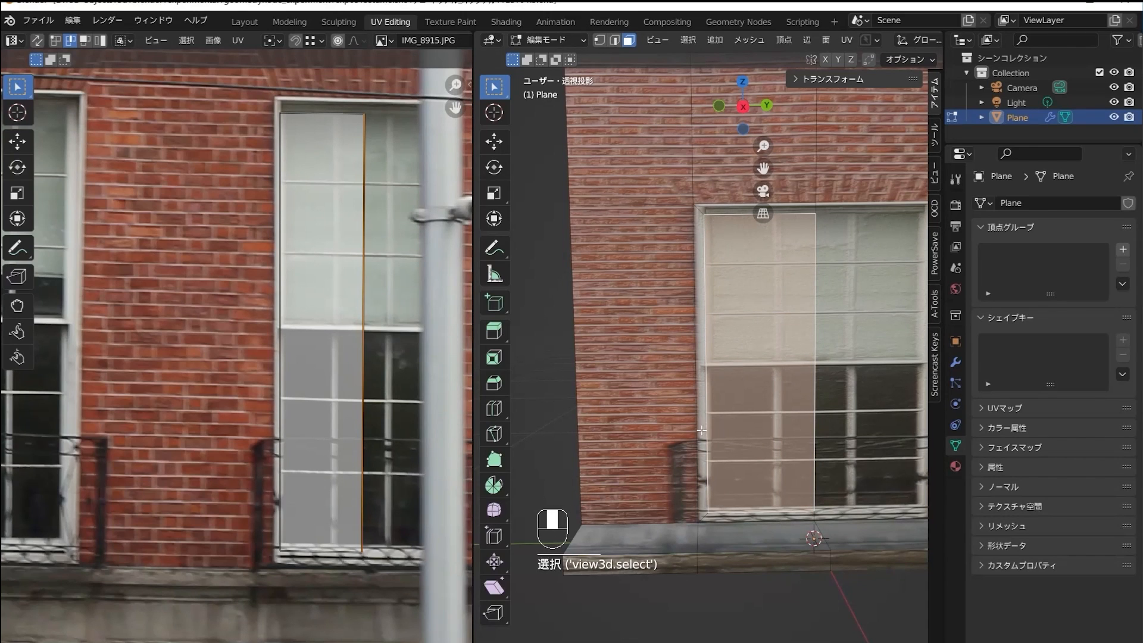
pyautogui.hotkey('ctrl', 'r')
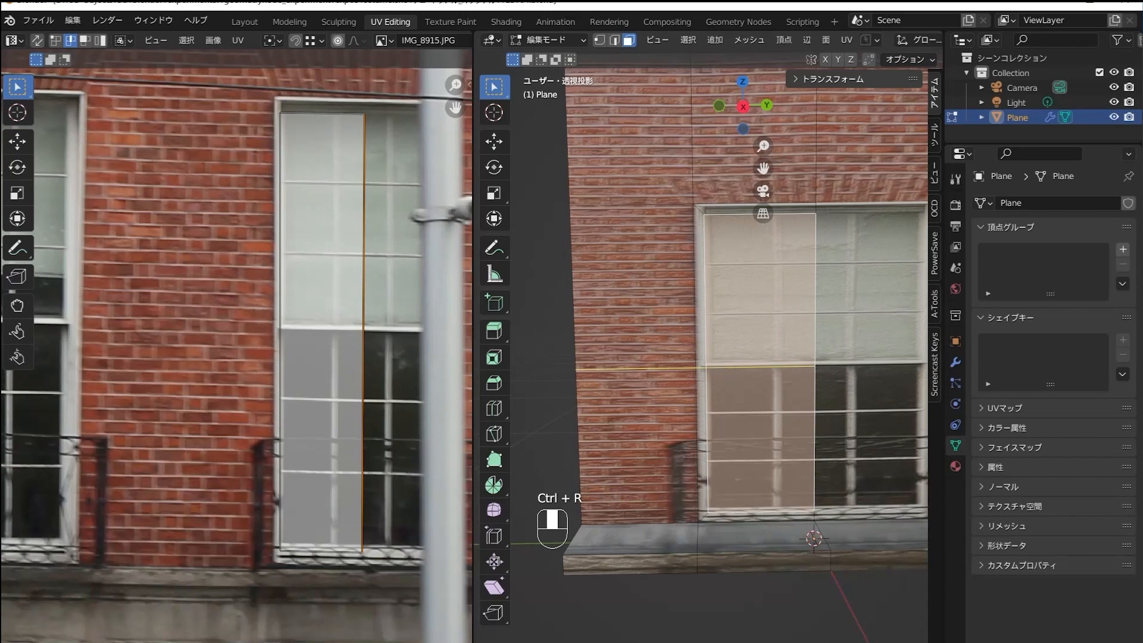
pyautogui.click(726, 371)
pyautogui.rightClick(727, 371)
pyautogui.hotkey('ctrl', 'r')
pyautogui.scroll(1, 720, 368)
pyautogui.click(720, 368)
pyautogui.rightClick(720, 367)
pyautogui.hotkey('ctrl', 'r')
pyautogui.click(717, 423)
pyautogui.rightClick(718, 423)
# Add a vertical loop cut through the window, slid about -0.29 onto the glazing bar, and switch to face selection.
pyautogui.hotkey('ctrl', 'r')
pyautogui.click(799, 396)
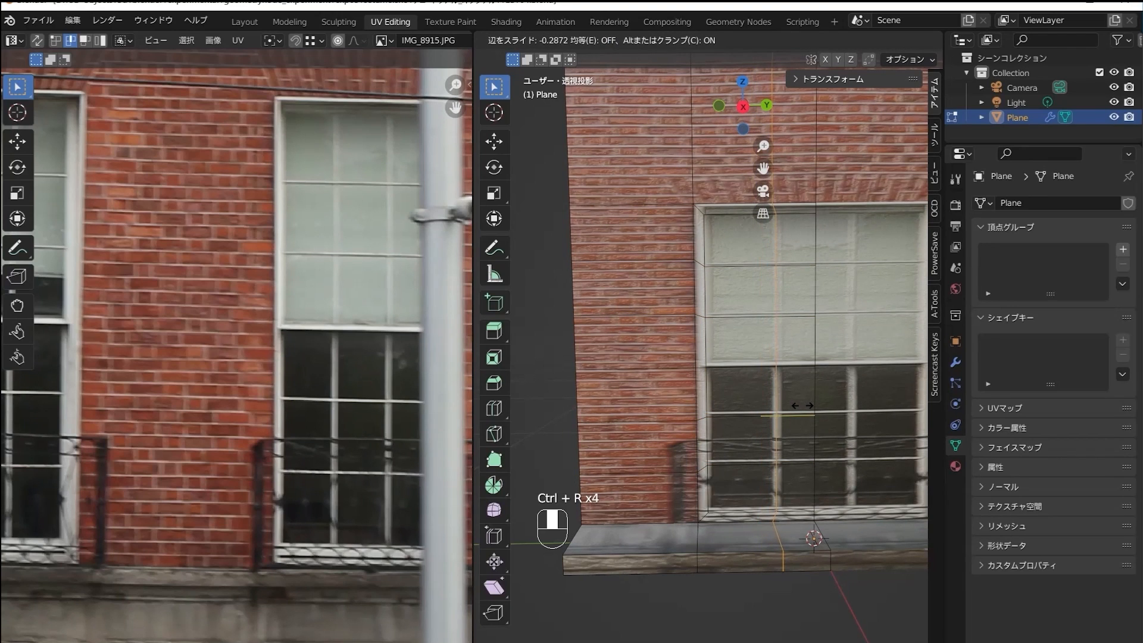
pyautogui.moveTo(801, 405); pyautogui.dragTo(800, 406)
pyautogui.click(803, 406)
pyautogui.click(803, 414)
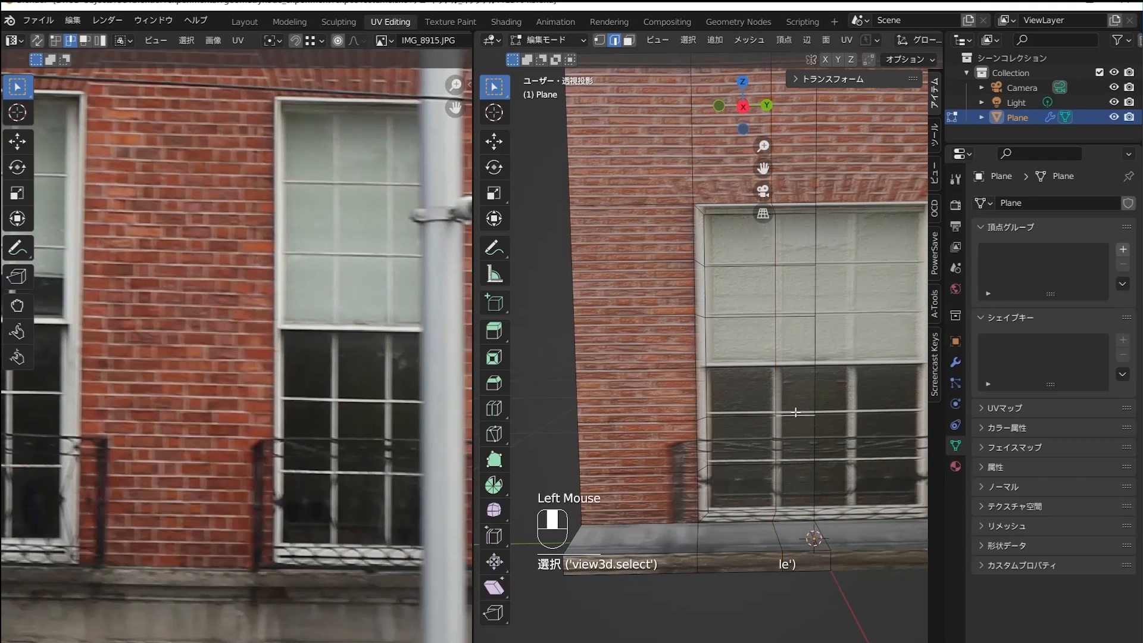
pyautogui.press('3')
pyautogui.click(793, 397)
pyautogui.keyDown('shift'); pyautogui.click(752, 397); pyautogui.keyUp('shift')
pyautogui.keyDown('shift'); pyautogui.click(755, 438); pyautogui.keyUp('shift')
pyautogui.keyDown('shift'); pyautogui.click(775, 444); pyautogui.keyUp('shift')
pyautogui.keyDown('shift'); pyautogui.click(793, 442); pyautogui.keyUp('shift')
pyautogui.keyDown('shift'); pyautogui.click(752, 441); pyautogui.keyUp('shift')
pyautogui.keyDown('shift'); pyautogui.click(752, 486); pyautogui.keyUp('shift')
pyautogui.keyDown('shift'); pyautogui.click(792, 485); pyautogui.keyUp('shift')
pyautogui.keyDown('shift'); pyautogui.click(794, 342); pyautogui.keyUp('shift')
pyautogui.keyDown('shift'); pyautogui.click(749, 340); pyautogui.keyUp('shift')
pyautogui.keyDown('shift'); pyautogui.click(749, 300); pyautogui.keyUp('shift')
pyautogui.keyDown('shift'); pyautogui.click(779, 286); pyautogui.keyUp('shift')
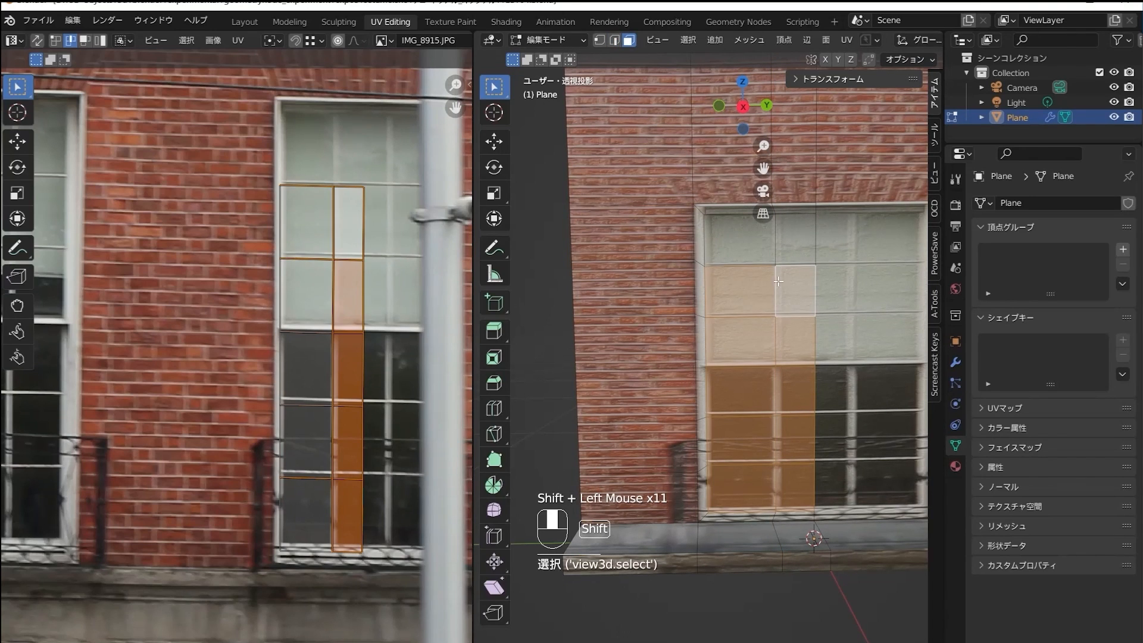
# Select the window's frame loop and all its pane faces on the modelled half, and extrude them about 0.07 m into the wall.
pyautogui.keyDown('alt'); pyautogui.click(706, 214); pyautogui.keyUp('alt')
pyautogui.keyDown('shift'); pyautogui.click(739, 238); pyautogui.keyUp('shift')
pyautogui.keyDown('shift'); pyautogui.click(792, 238); pyautogui.keyUp('shift')
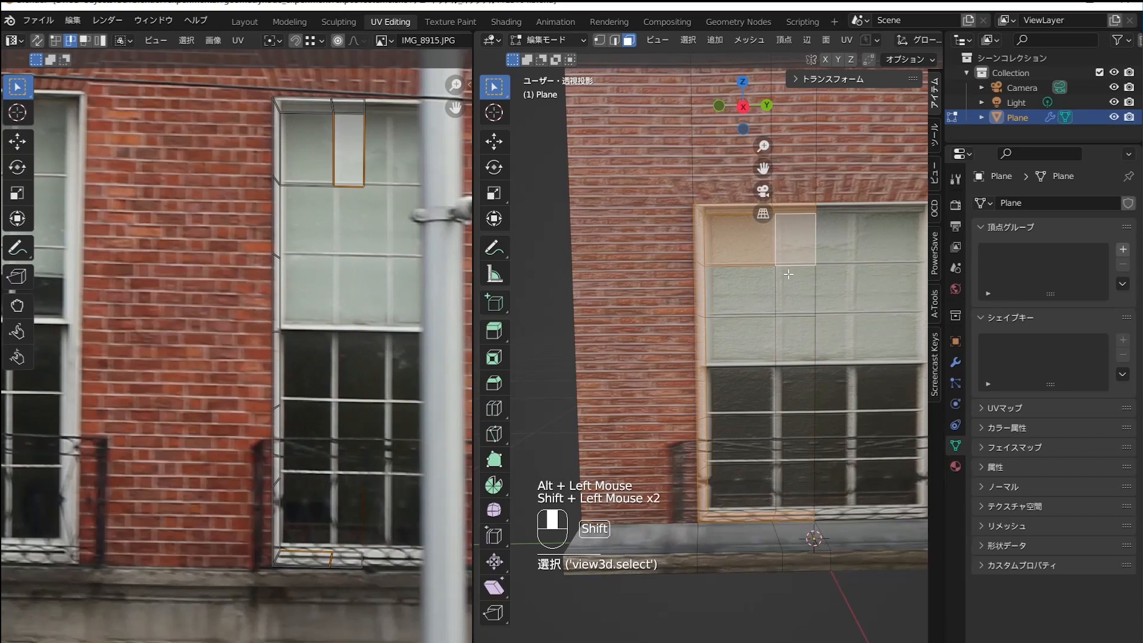
pyautogui.keyDown('shift'); pyautogui.click(792, 288); pyautogui.keyUp('shift')
pyautogui.keyDown('shift'); pyautogui.click(749, 291); pyautogui.keyUp('shift')
pyautogui.keyDown('shift'); pyautogui.click(750, 347); pyautogui.keyUp('shift')
pyautogui.keyDown('shift'); pyautogui.click(792, 342); pyautogui.keyUp('shift')
pyautogui.keyDown('shift'); pyautogui.click(790, 390); pyautogui.keyUp('shift')
pyautogui.keyDown('shift'); pyautogui.click(752, 394); pyautogui.keyUp('shift')
pyautogui.keyDown('shift'); pyautogui.click(750, 439); pyautogui.keyUp('shift')
pyautogui.keyDown('shift'); pyautogui.click(749, 439); pyautogui.keyUp('shift')
pyautogui.keyDown('shift'); pyautogui.click(750, 440); pyautogui.keyUp('shift')
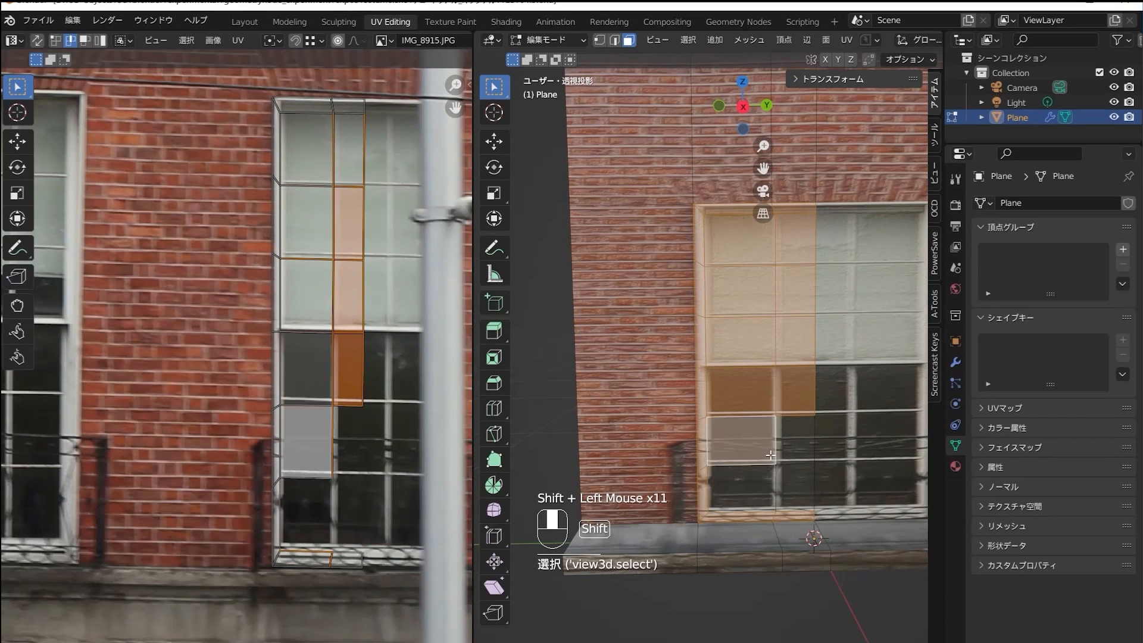
pyautogui.press('e')
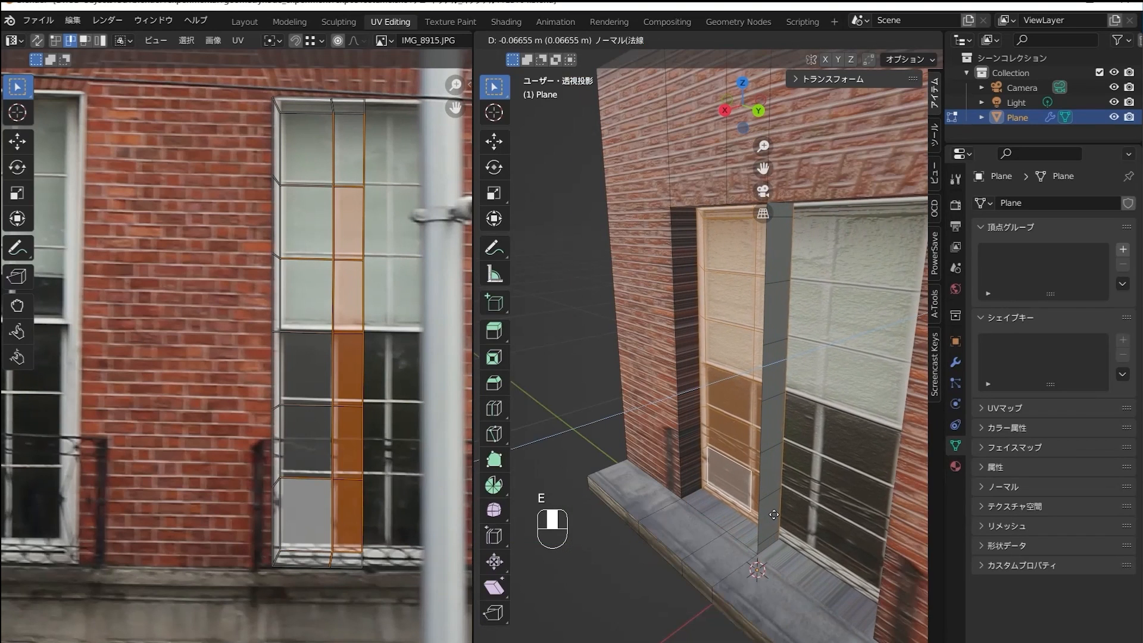
pyautogui.click(778, 514)
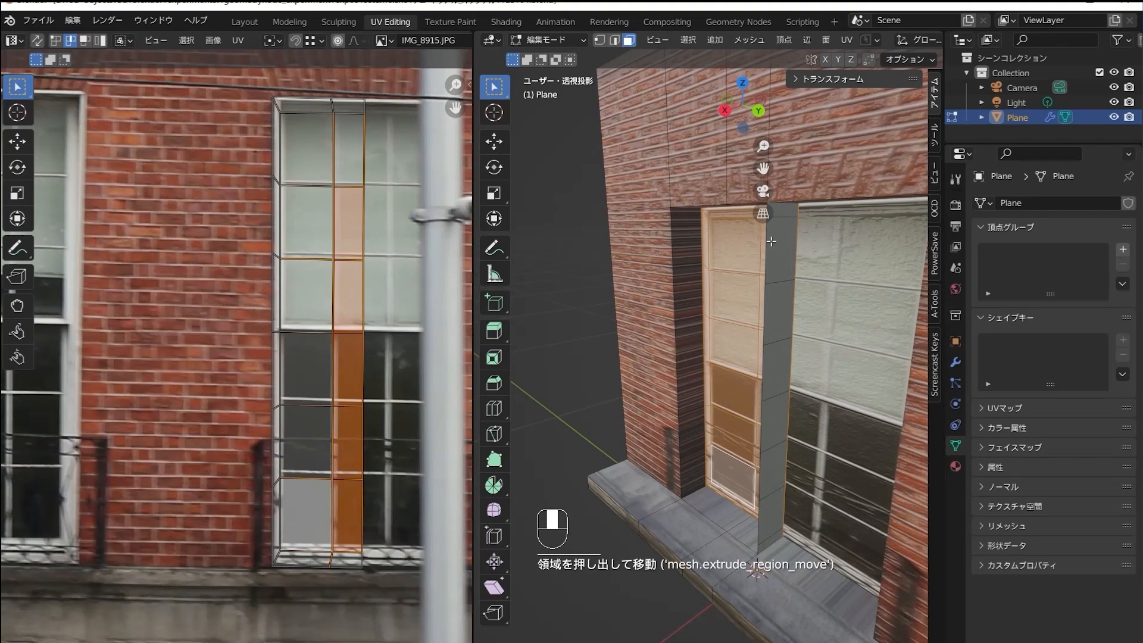
pyautogui.moveTo(782, 274); pyautogui.dragTo(770, 225, button='middle')
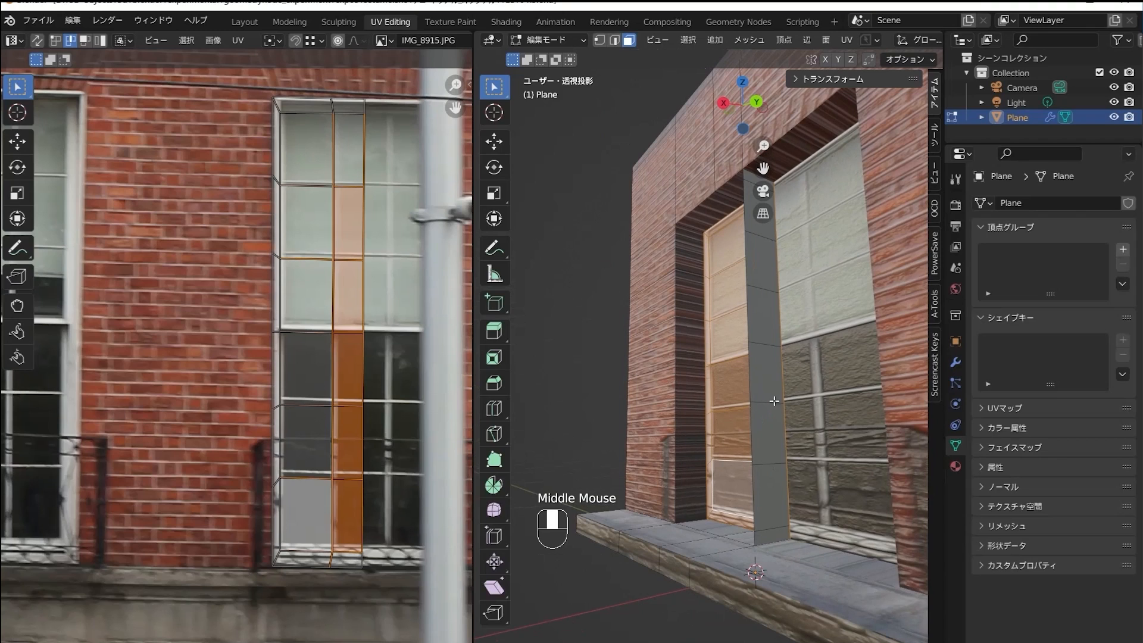
pyautogui.hotkey('ctrl', 'z')
# Select one interior wall face at the mirror centre, extend the selection to all coplanar faces and delete those faces.
pyautogui.click(765, 523)
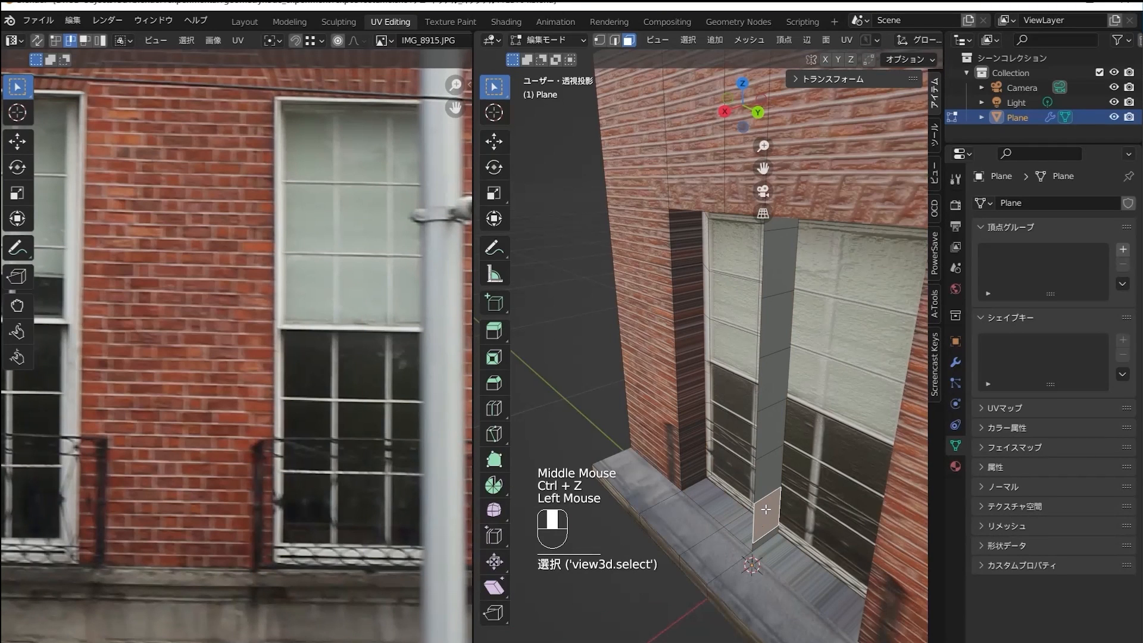
pyautogui.hotkey('shift', 'g')
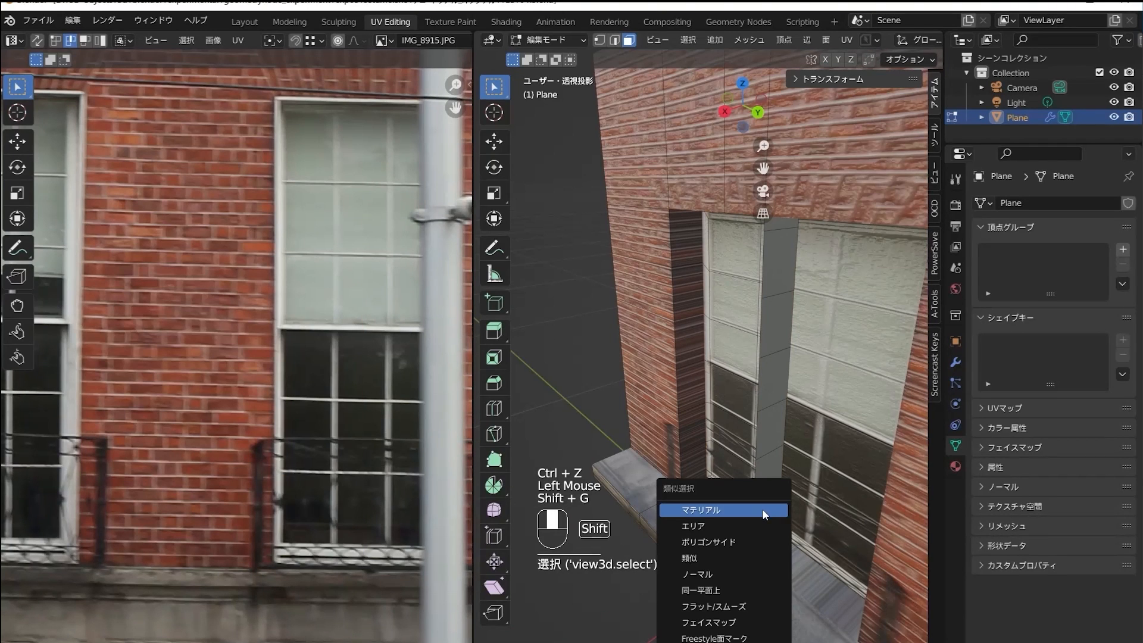
pyautogui.click(750, 585)
pyautogui.moveTo(754, 537); pyautogui.dragTo(745, 469, button='middle')
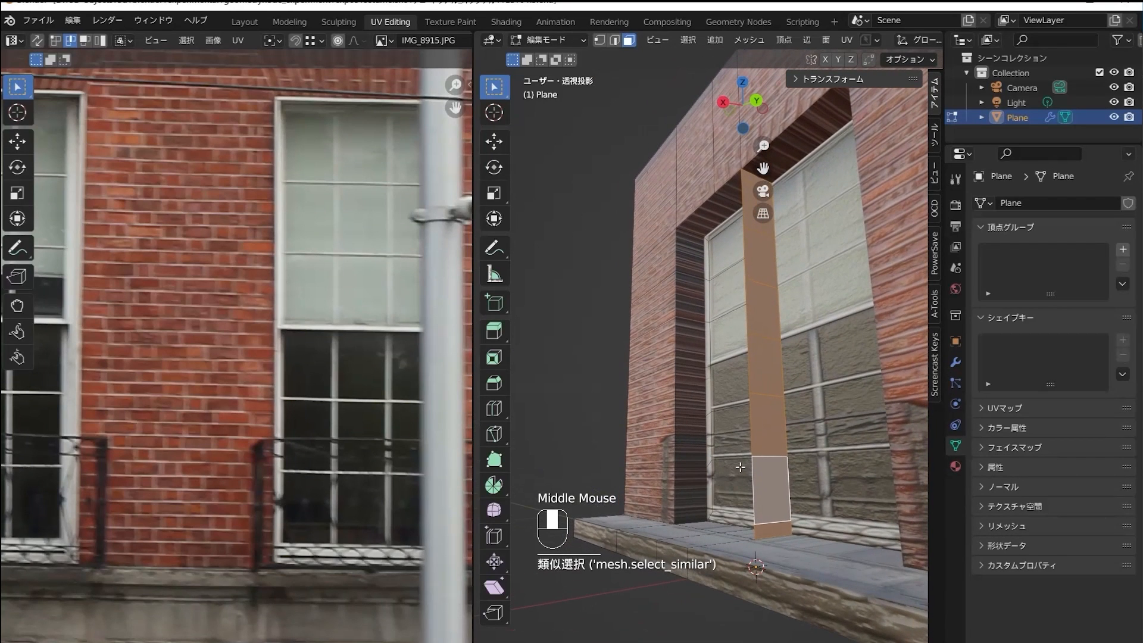
pyautogui.press('Delete')
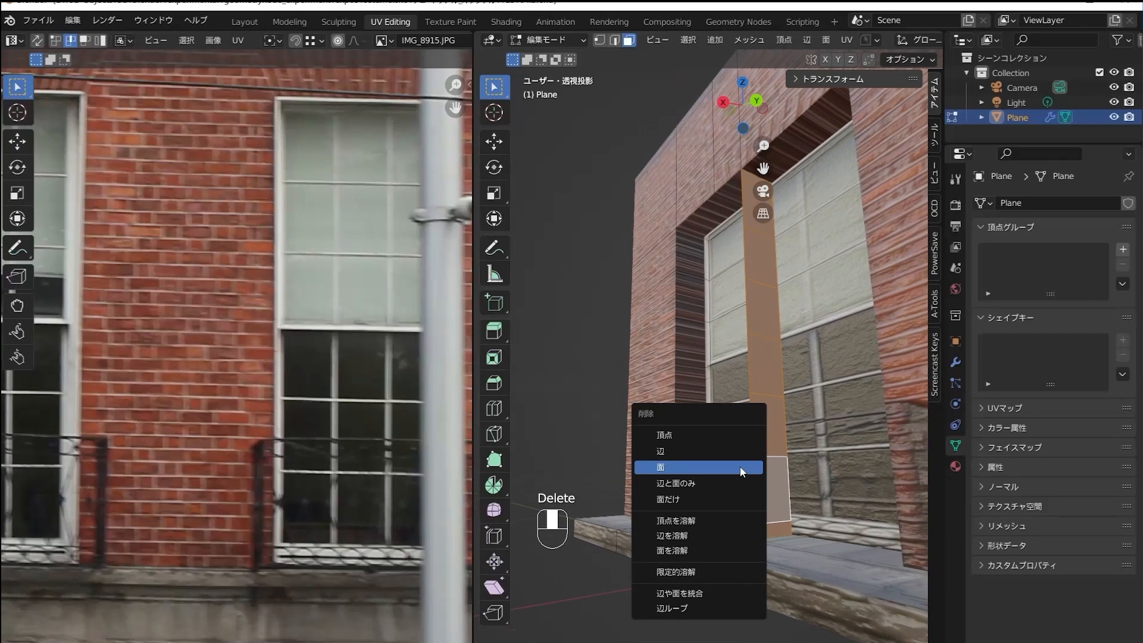
pyautogui.click(741, 469)
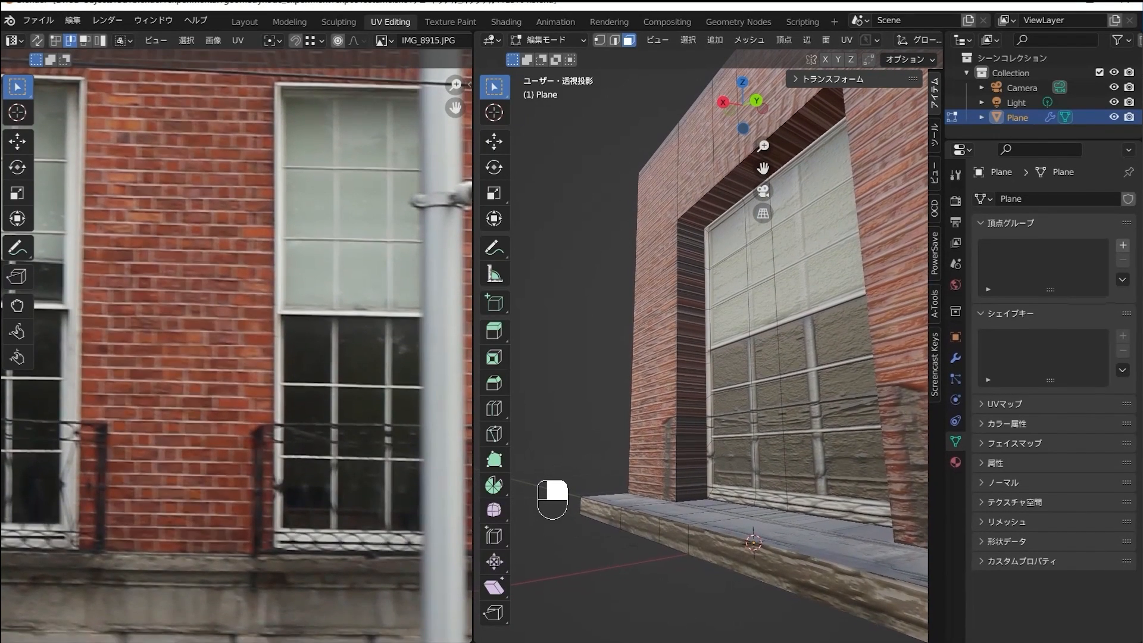
# Select all twelve glass pane faces on the modelled half of the window.
pyautogui.moveTo(615, 524); pyautogui.dragTo(747, 461, button='middle')
pyautogui.click(751, 455)
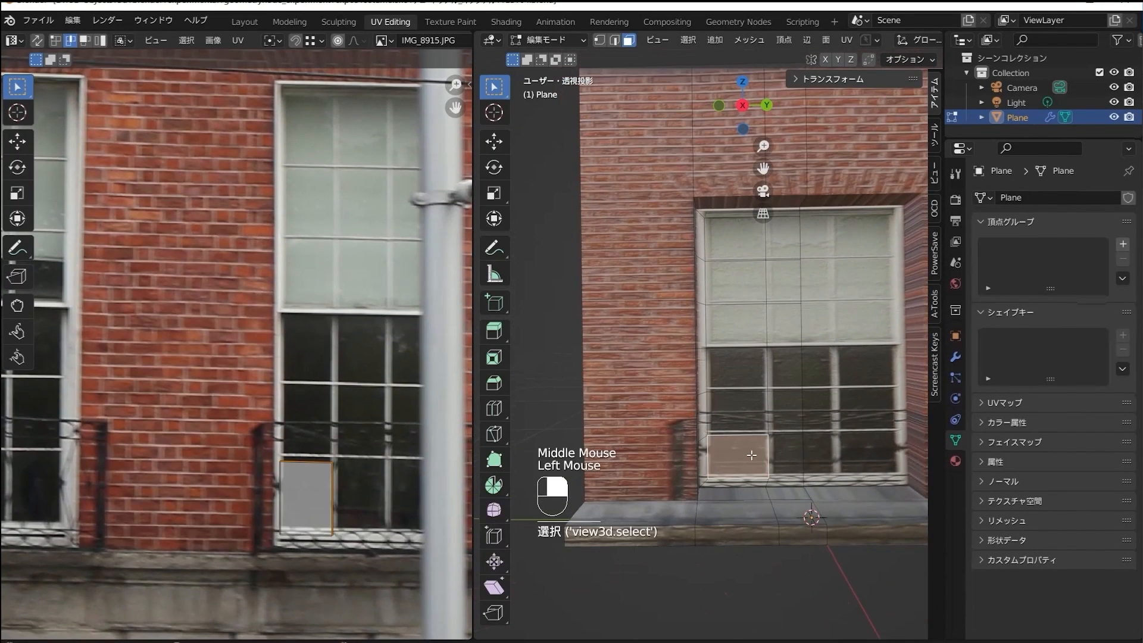
pyautogui.click(731, 411)
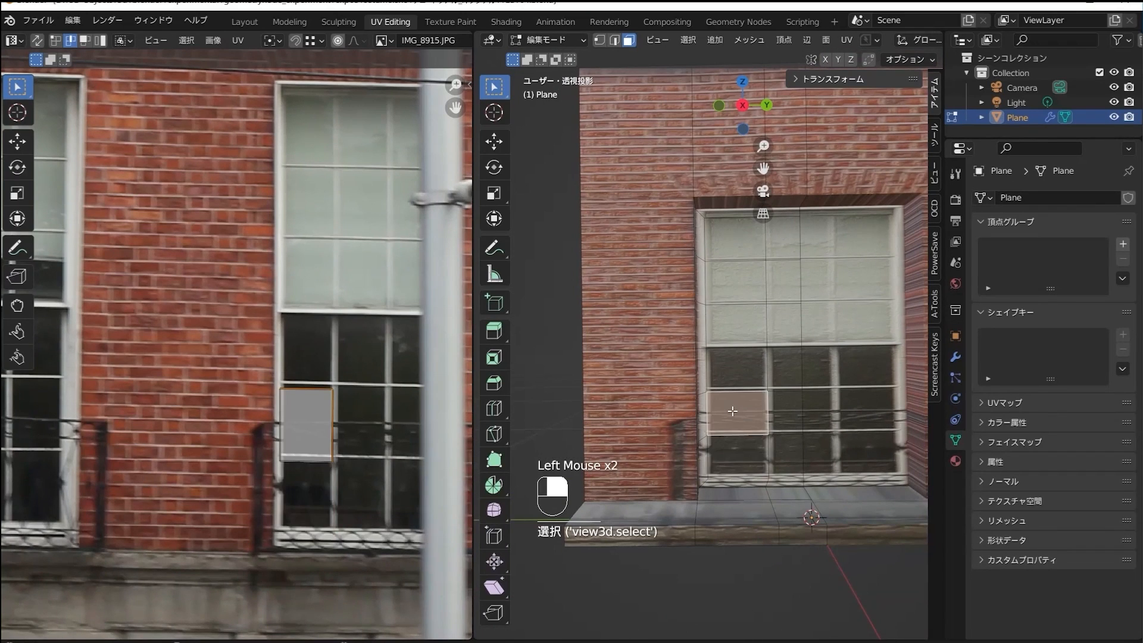
pyautogui.keyDown('shift'); pyautogui.click(734, 448); pyautogui.keyUp('shift')
pyautogui.keyDown('shift'); pyautogui.click(785, 451); pyautogui.keyUp('shift')
pyautogui.keyDown('shift'); pyautogui.click(785, 411); pyautogui.keyUp('shift')
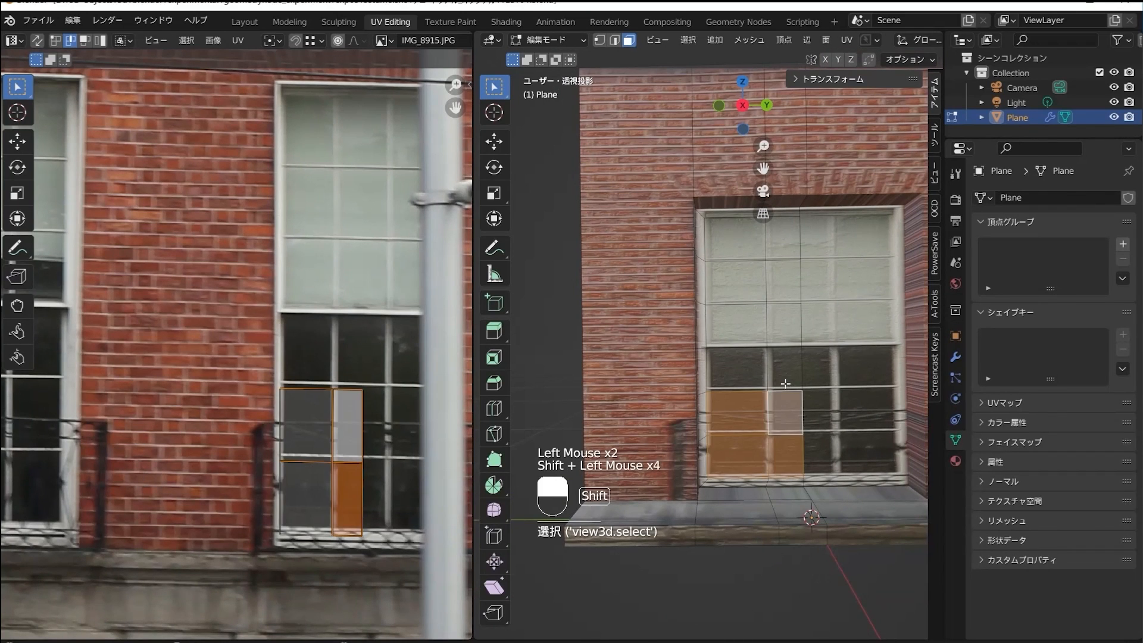
pyautogui.keyDown('shift'); pyautogui.click(785, 369); pyautogui.keyUp('shift')
pyautogui.keyDown('shift'); pyautogui.click(737, 369); pyautogui.keyUp('shift')
pyautogui.keyDown('shift'); pyautogui.moveTo(723, 313); pyautogui.dragTo(750, 341); pyautogui.keyUp('shift')
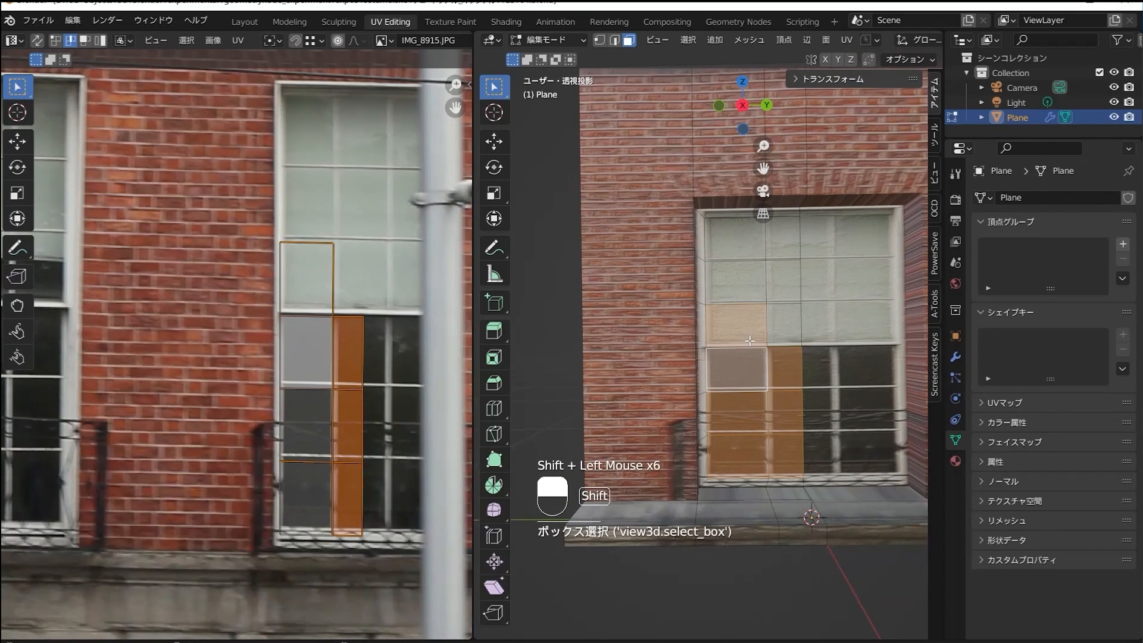
pyautogui.keyDown('shift'); pyautogui.click(785, 324); pyautogui.keyUp('shift')
pyautogui.keyDown('shift'); pyautogui.click(785, 281); pyautogui.keyUp('shift')
pyautogui.keyDown('shift'); pyautogui.click(738, 281); pyautogui.keyUp('shift')
pyautogui.keyDown('shift'); pyautogui.click(737, 239); pyautogui.keyUp('shift')
pyautogui.keyDown('shift'); pyautogui.click(775, 248); pyautogui.keyUp('shift')
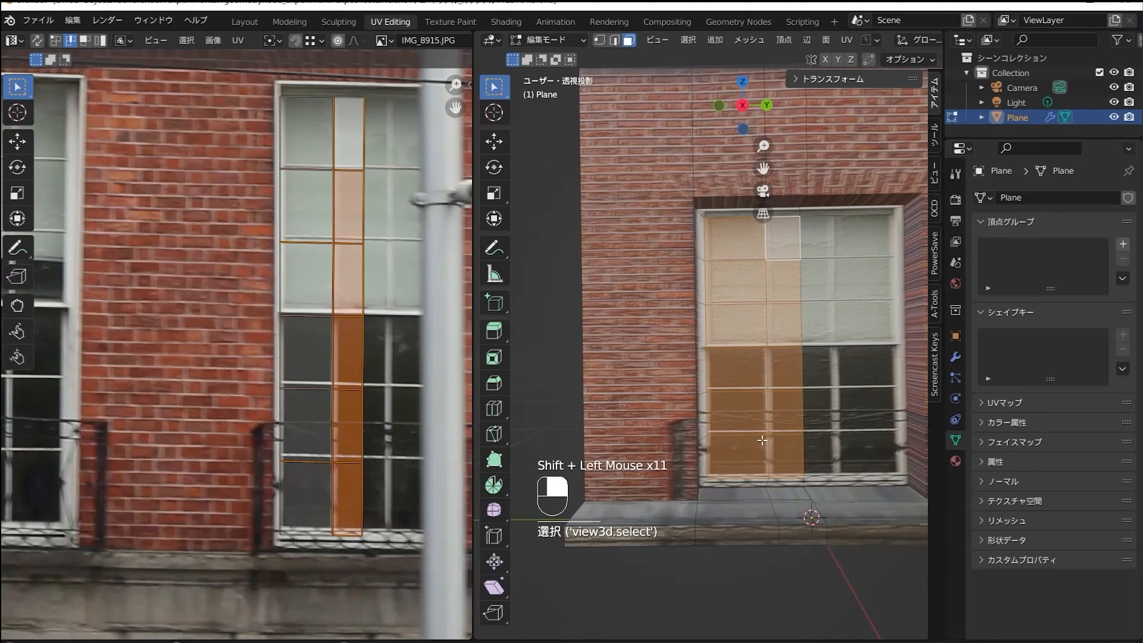
# Try to inset the selected pane faces individually by 0.01067 m, and undo the inset.
pyautogui.scroll(2, 763, 441)
pyautogui.keyDown('shift'); pyautogui.moveTo(763, 441); pyautogui.dragTo(637, 440, button='middle'); pyautogui.keyUp('shift')
pyautogui.keyDown('shift'); pyautogui.moveTo(703, 476); pyautogui.dragTo(773, 509, button='middle'); pyautogui.keyUp('shift')
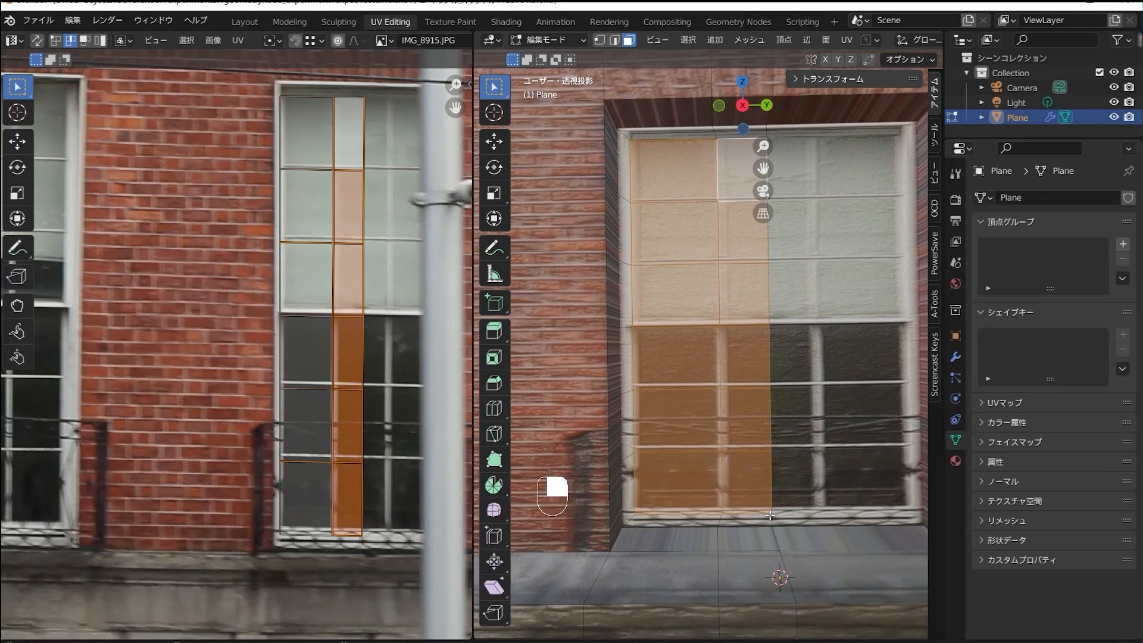
pyautogui.press('i')
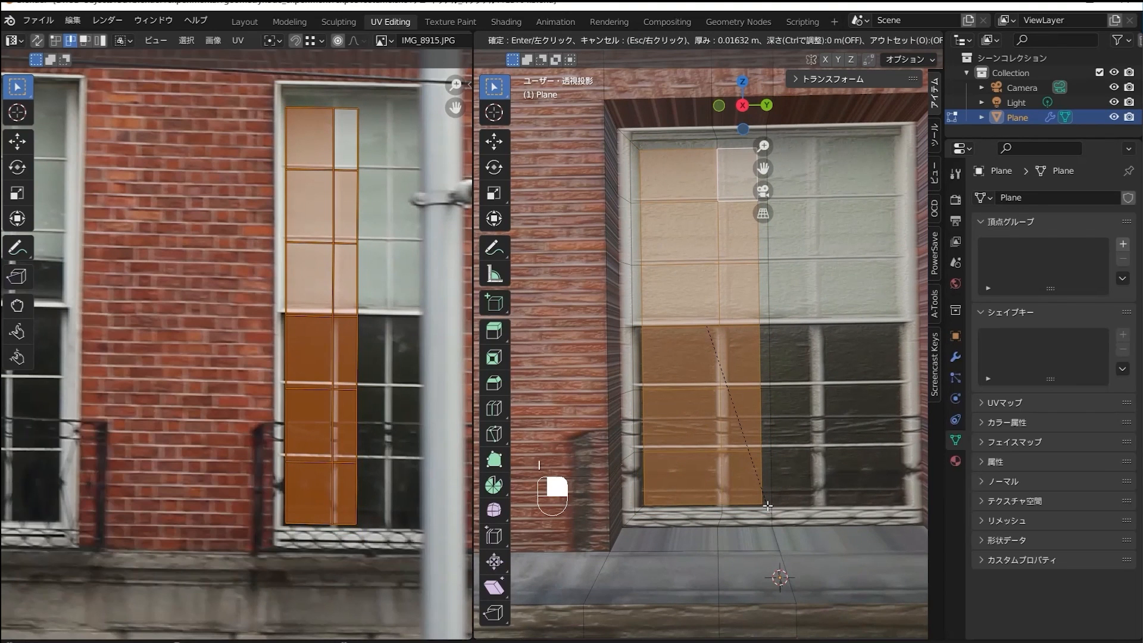
pyautogui.click(768, 506)
pyautogui.click(543, 630)
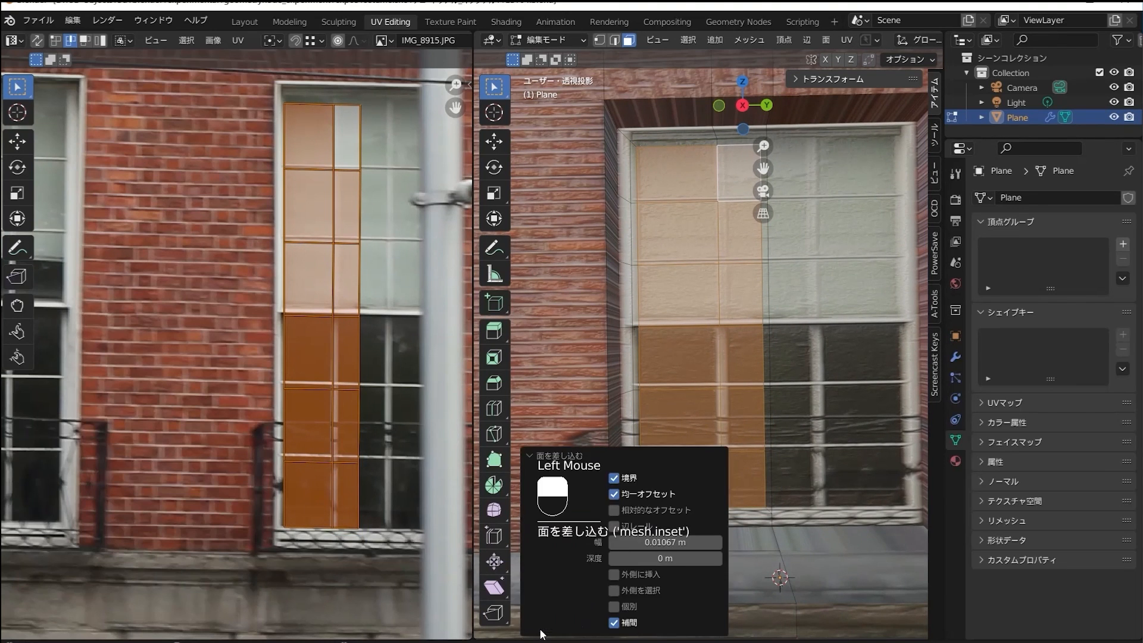
pyautogui.click(614, 607)
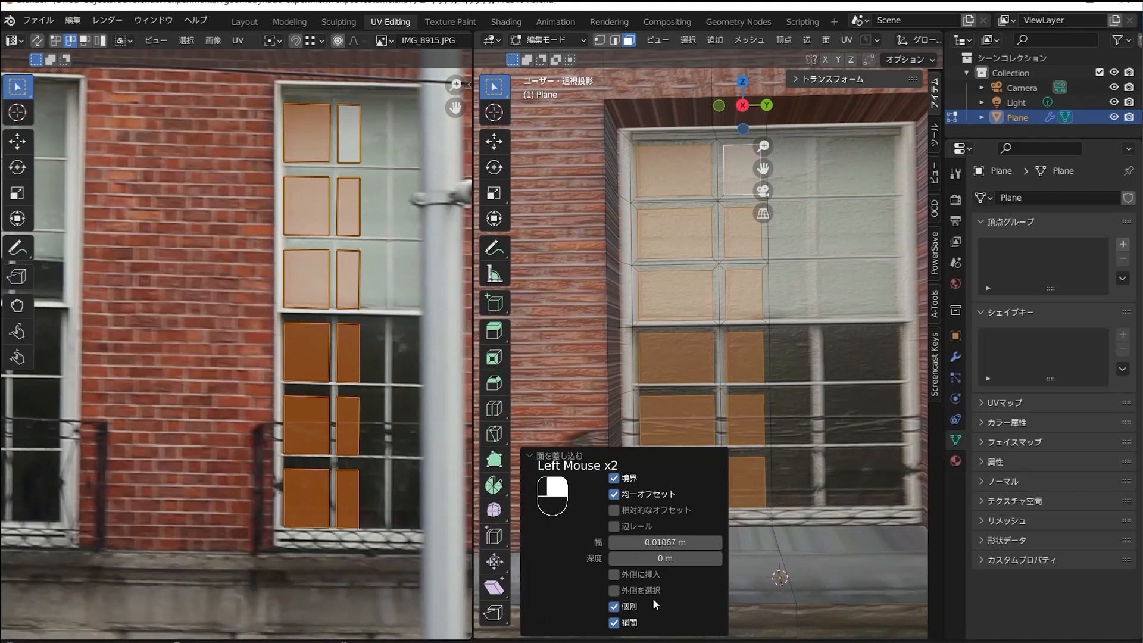
pyautogui.click(730, 439)
pyautogui.hotkey('ctrl', 'z')
pyautogui.hotkey('ctrl', 'z')
# Inset each selected pane face individually by about 0.005 m.
pyautogui.keyDown('shift'); pyautogui.click(733, 437); pyautogui.keyUp('shift')
pyautogui.press('i')
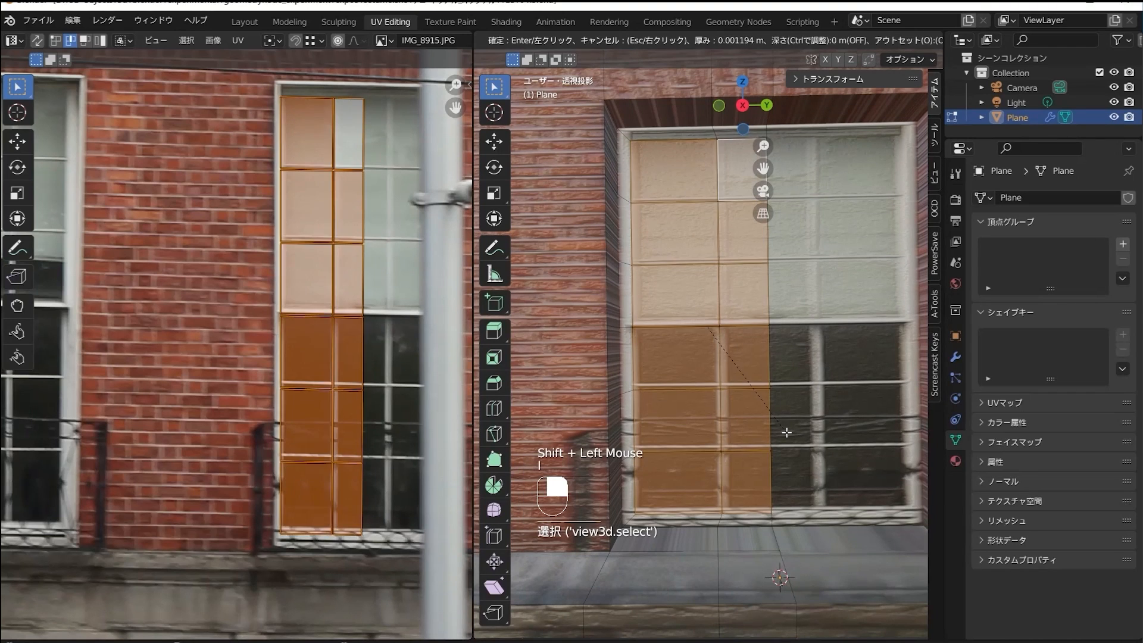
pyautogui.click(783, 433)
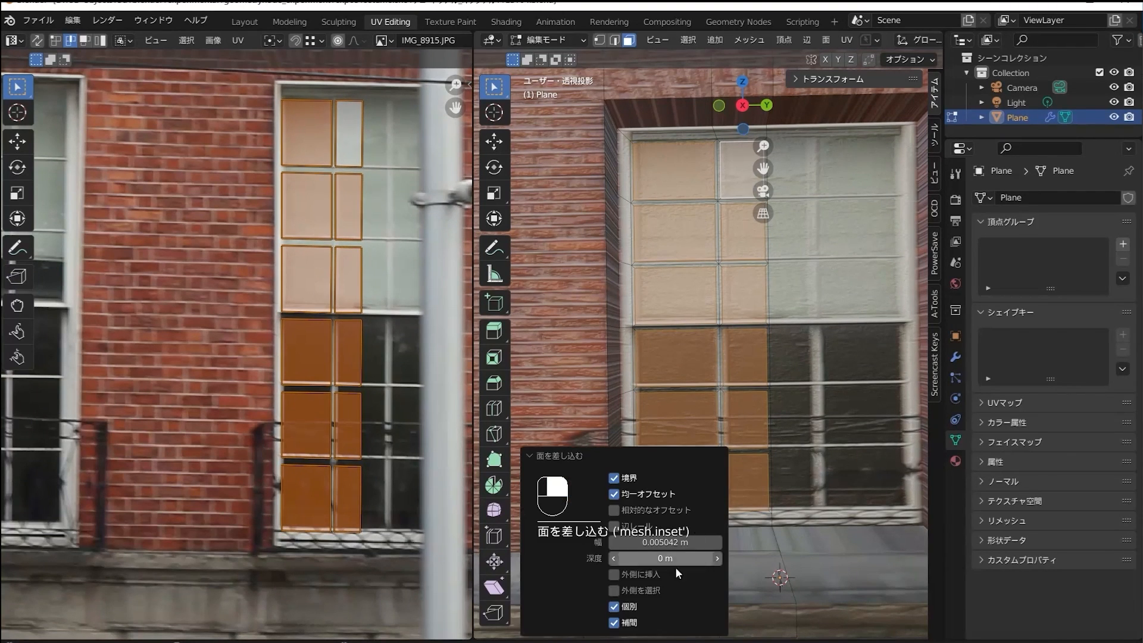
pyautogui.click(720, 427)
pyautogui.hotkey('ctrl', 'z')
# Set the UV pivot to individual origins and scale the selected pane UVs by a factor of about -0.6.
pyautogui.moveTo(727, 444)
pyautogui.mouseDown(button='middle')
pyautogui.moveTo(732, 402)
pyautogui.moveTo(724, 450)
pyautogui.mouseUp(button='middle')
pyautogui.scroll(1, 733, 405)
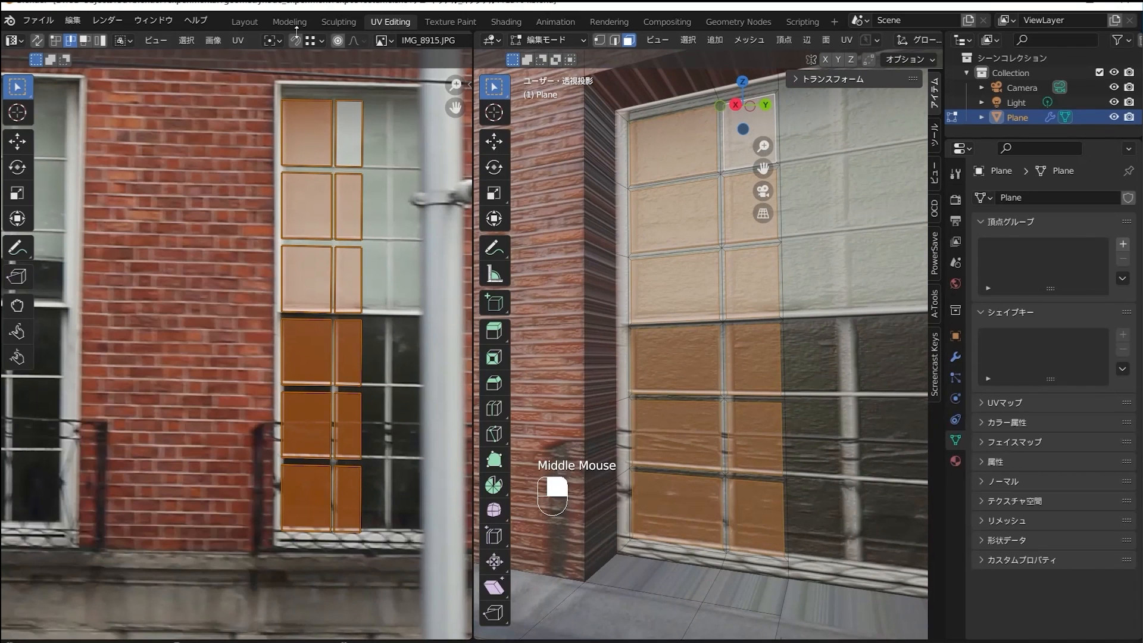
pyautogui.click(273, 40)
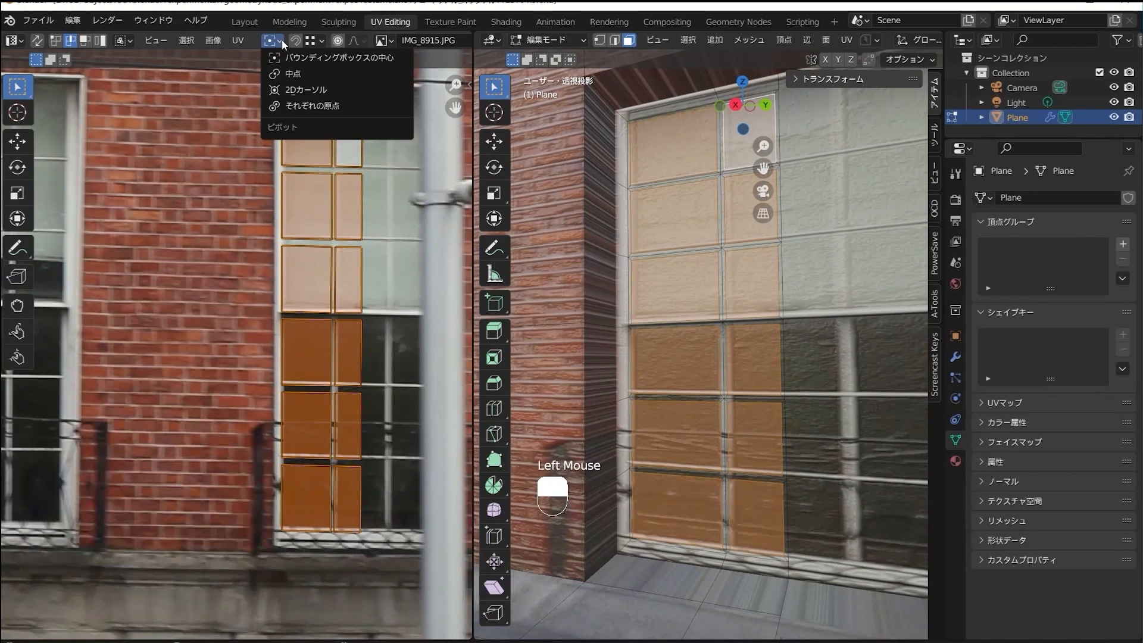
pyautogui.click(295, 110)
pyautogui.scroll(-2, 332, 369)
pyautogui.press('s')
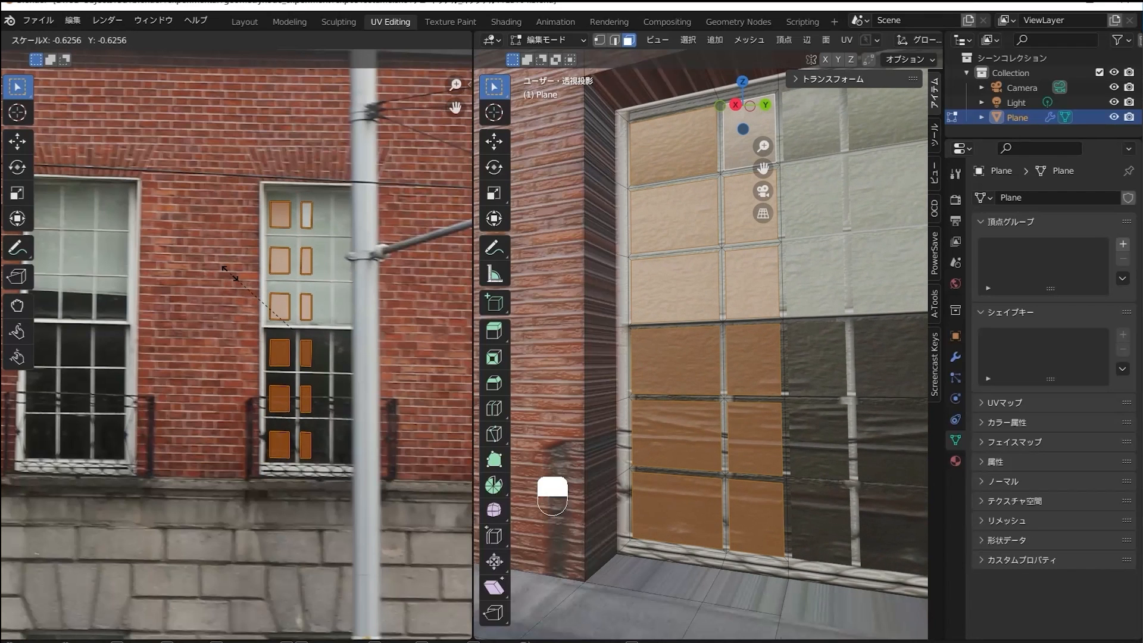
pyautogui.click(226, 262)
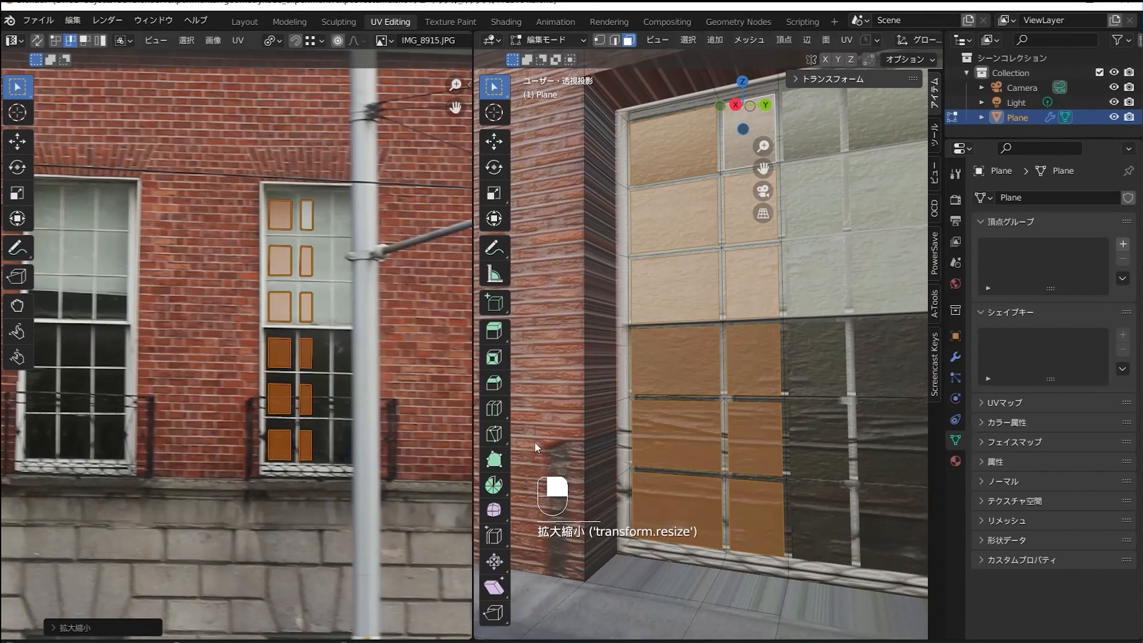
# Select the six narrow inset border faces along the window's mirror centre and delete them.
pyautogui.click(780, 488)
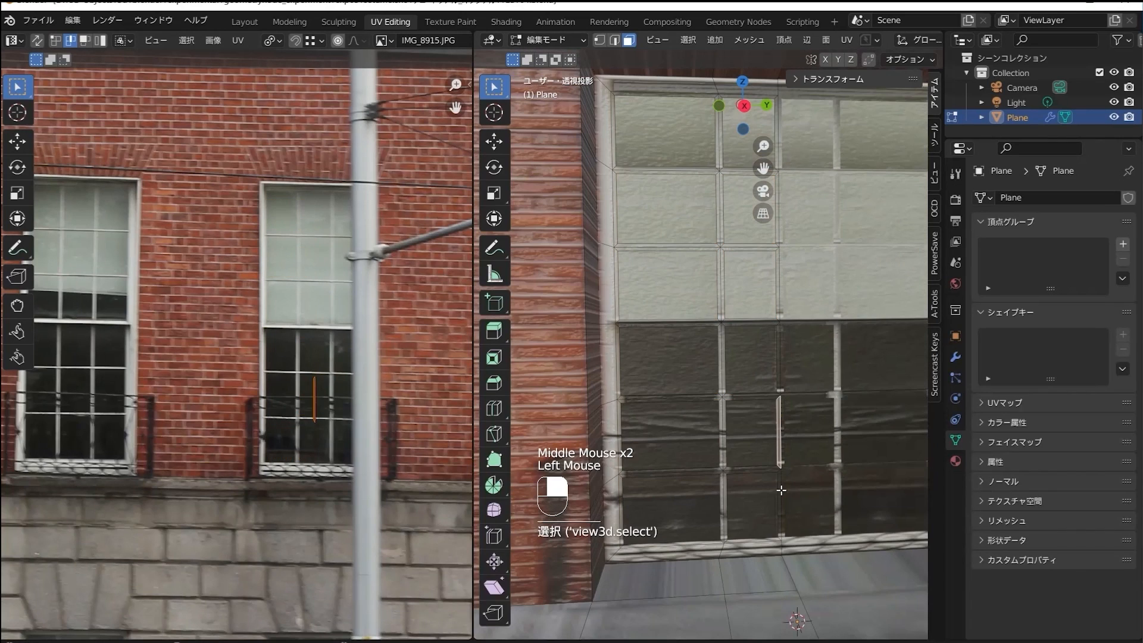
pyautogui.keyDown('shift'); pyautogui.click(782, 491); pyautogui.keyUp('shift')
pyautogui.keyDown('shift'); pyautogui.click(782, 482); pyautogui.keyUp('shift')
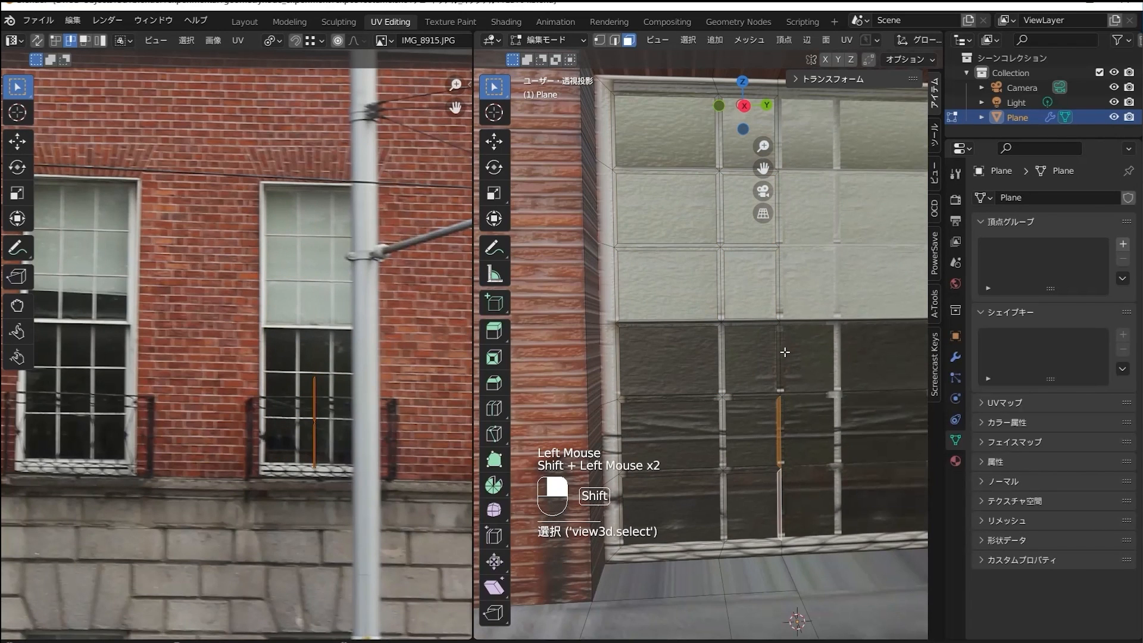
pyautogui.keyDown('shift'); pyautogui.click(783, 355); pyautogui.keyUp('shift')
pyautogui.keyDown('shift'); pyautogui.moveTo(783, 354); pyautogui.dragTo(753, 474, button='middle'); pyautogui.keyUp('shift')
pyautogui.keyDown('shift'); pyautogui.click(749, 379); pyautogui.keyUp('shift')
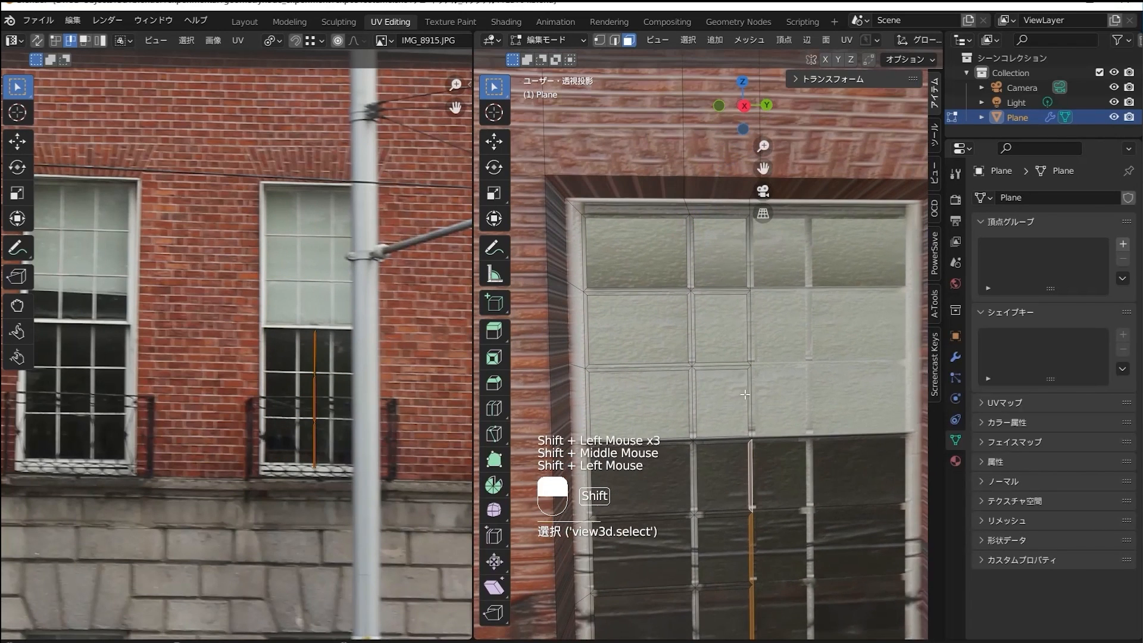
pyautogui.hotkey('ctrl', 'z')
pyautogui.keyDown('shift'); pyautogui.click(748, 380); pyautogui.keyUp('shift')
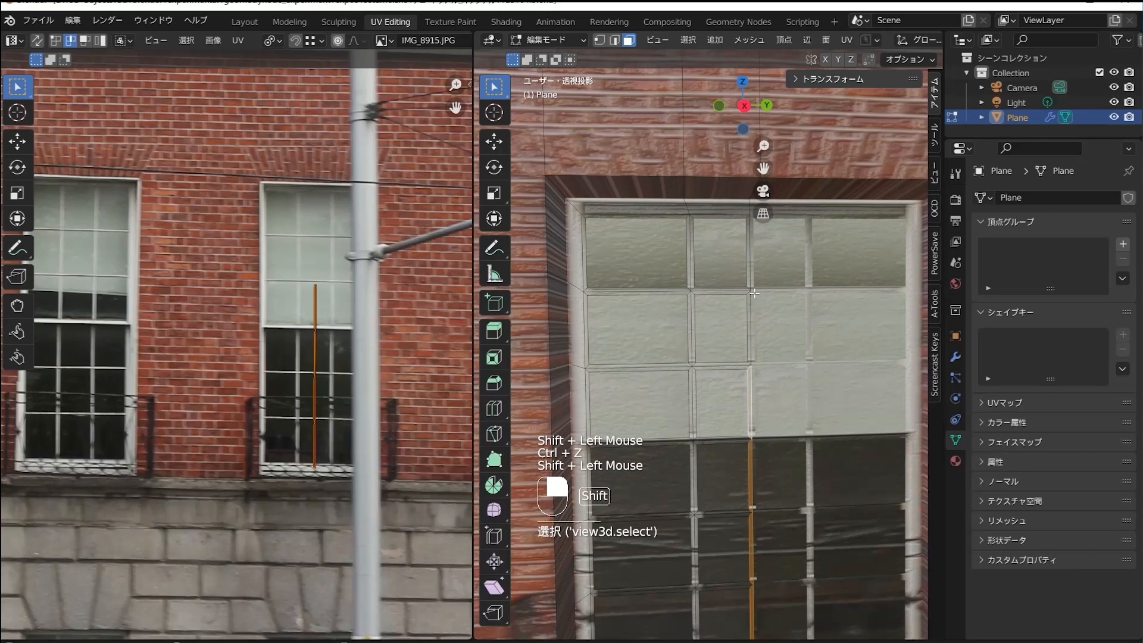
pyautogui.keyDown('shift'); pyautogui.click(748, 308); pyautogui.keyUp('shift')
pyautogui.keyDown('shift'); pyautogui.click(749, 261); pyautogui.keyUp('shift')
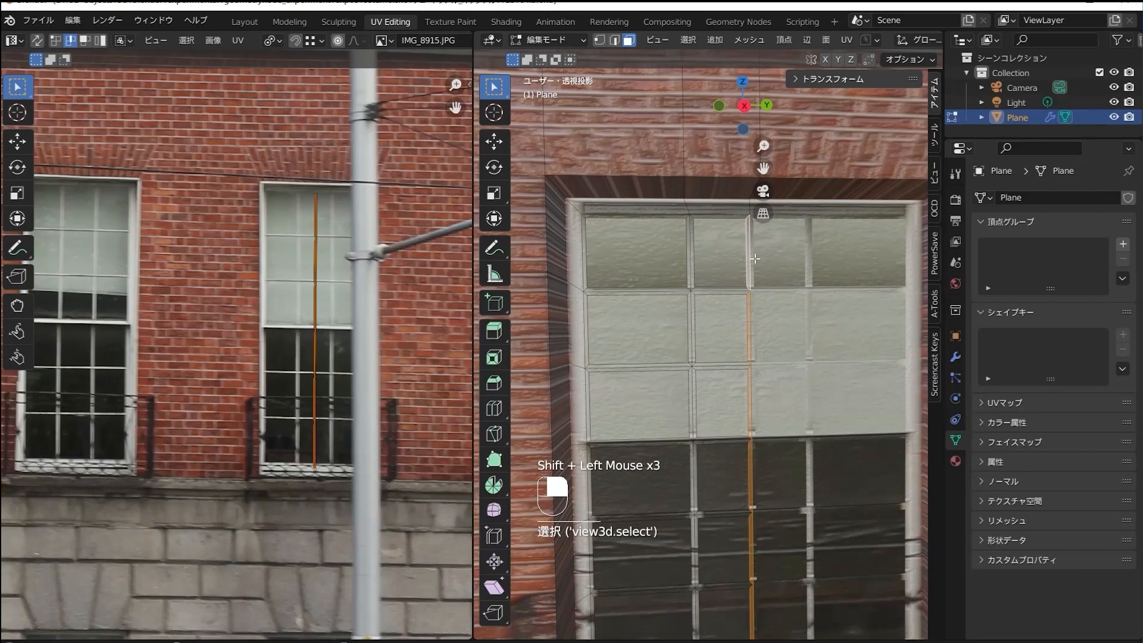
pyautogui.press('Delete')
pyautogui.click(755, 259)
# Widen the 3D viewport and, with X-ray on in vertex selection mode, box-select the vertices along the window's mirror centre.
pyautogui.scroll(-2, 755, 259)
pyautogui.press('1')
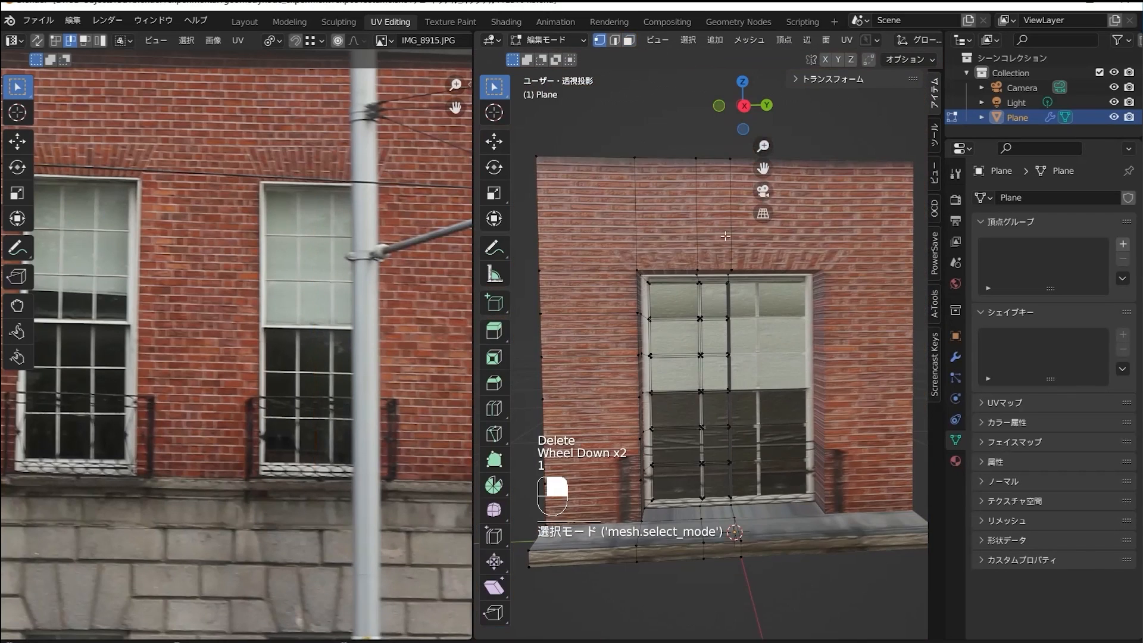
pyautogui.click(471, 306)
pyautogui.moveTo(474, 307); pyautogui.dragTo(312, 311)
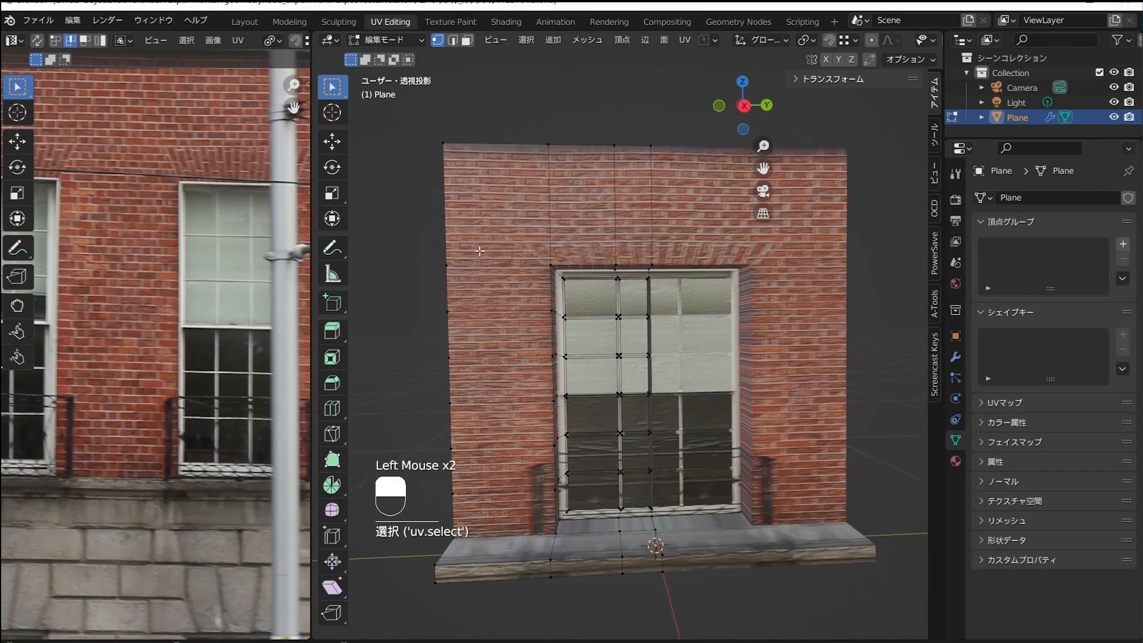
pyautogui.moveTo(309, 370); pyautogui.dragTo(215, 370)
pyautogui.click(921, 42)
pyautogui.moveTo(595, 244); pyautogui.dragTo(638, 601)
pyautogui.scroll(2, 641, 542)
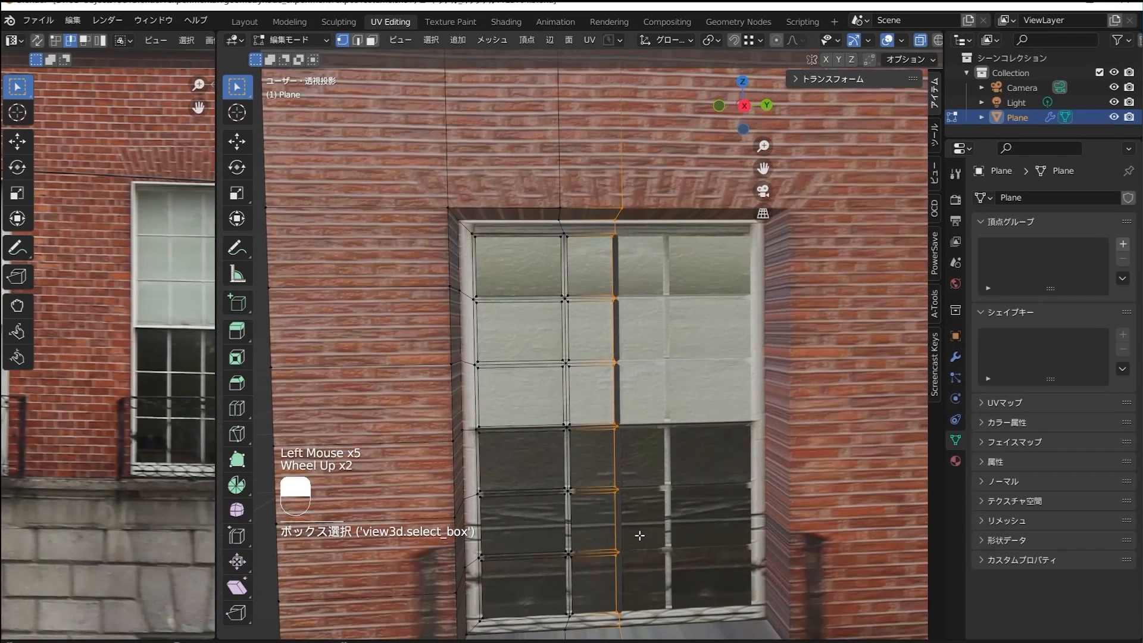
# Set the pivot to the 3D cursor and scale the selected centre vertices to 0 along the global Y axis.
pyautogui.press('s')
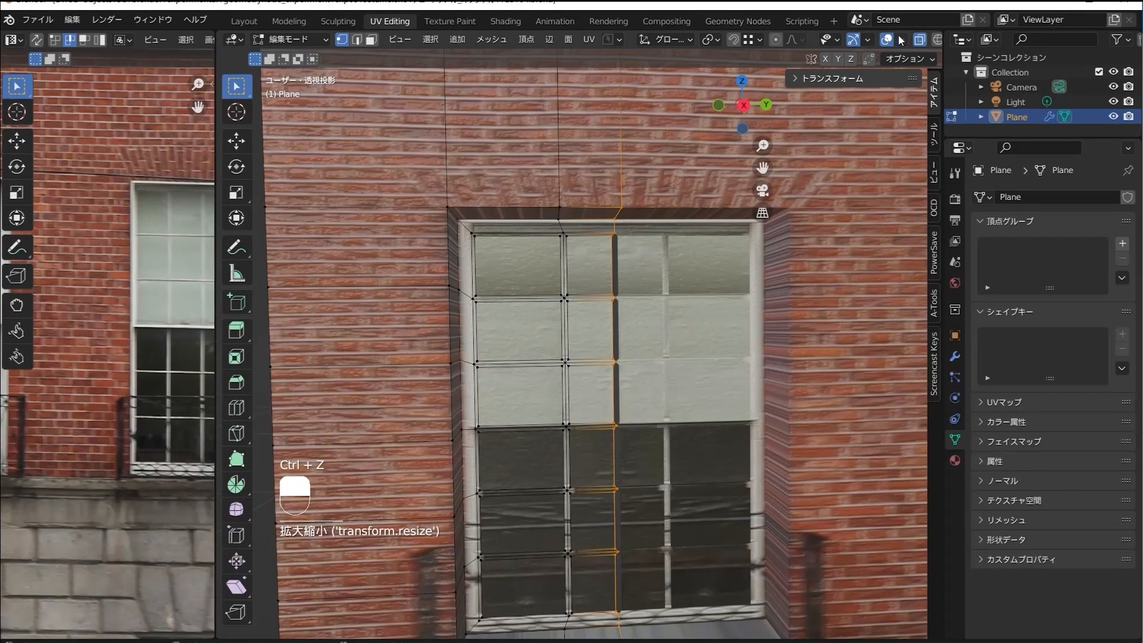
pyautogui.click(709, 39)
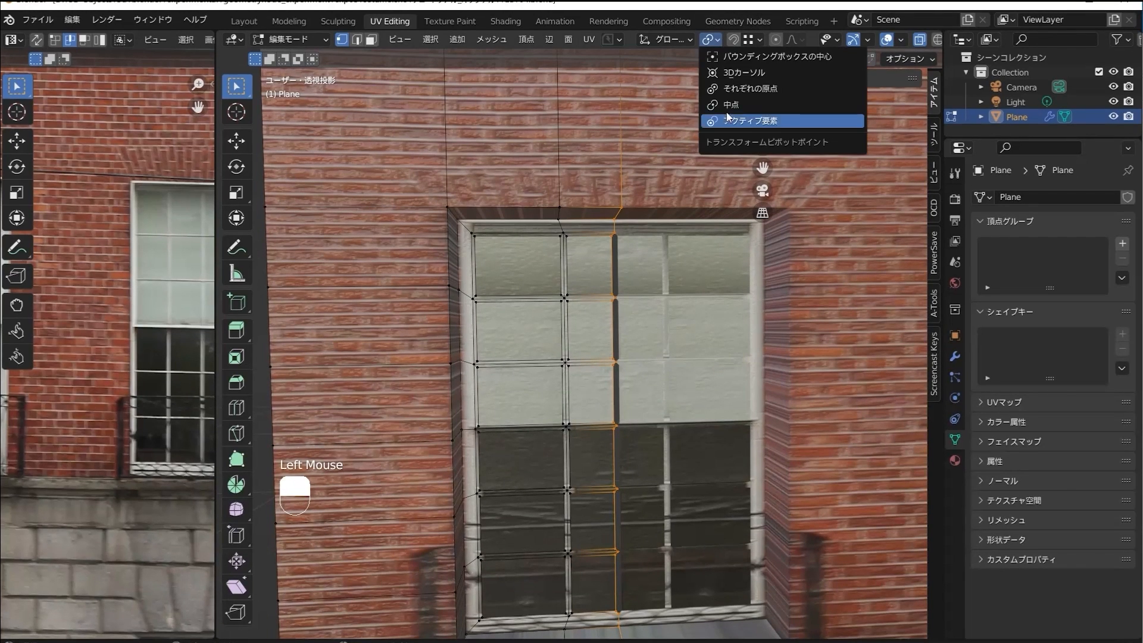
pyautogui.click(735, 73)
pyautogui.press('y')
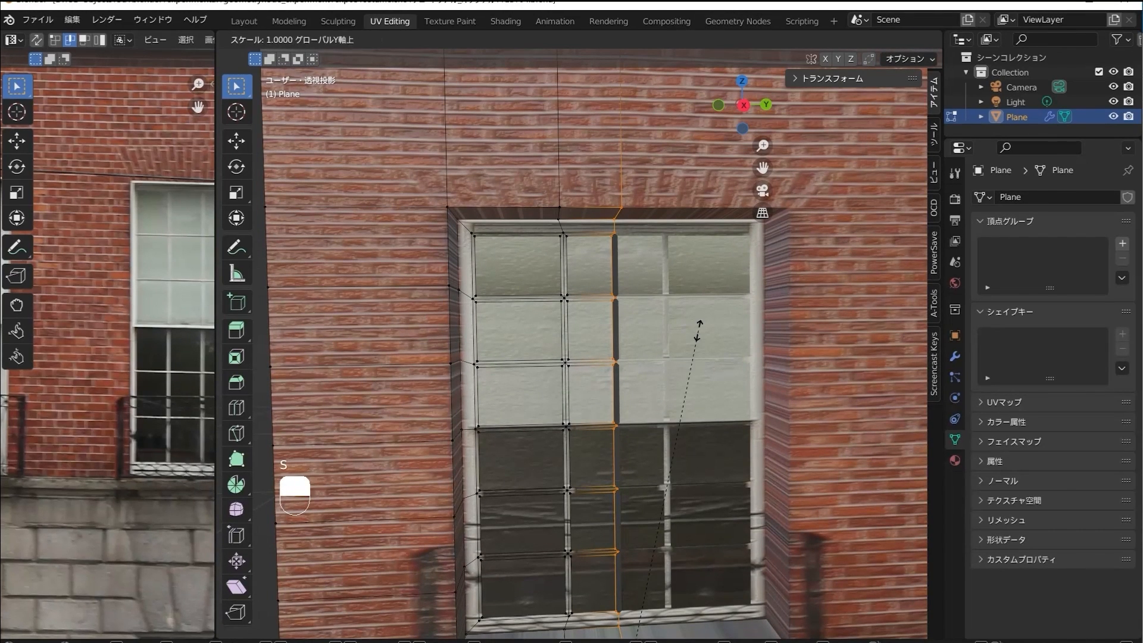
pyautogui.press('0')
pyautogui.press('Return')
# Inspect the window's mirror seam from an oblique angle in both object mode and edit mode.
pyautogui.scroll(-1, 625, 358)
pyautogui.moveTo(625, 357); pyautogui.dragTo(493, 317, button='middle')
pyautogui.scroll(-2, 636, 370)
pyautogui.scroll(3, 621, 443)
pyautogui.press('Tab')
pyautogui.press('Tab')
pyautogui.scroll(-2, 630, 477)
pyautogui.scroll(3, 493, 318)
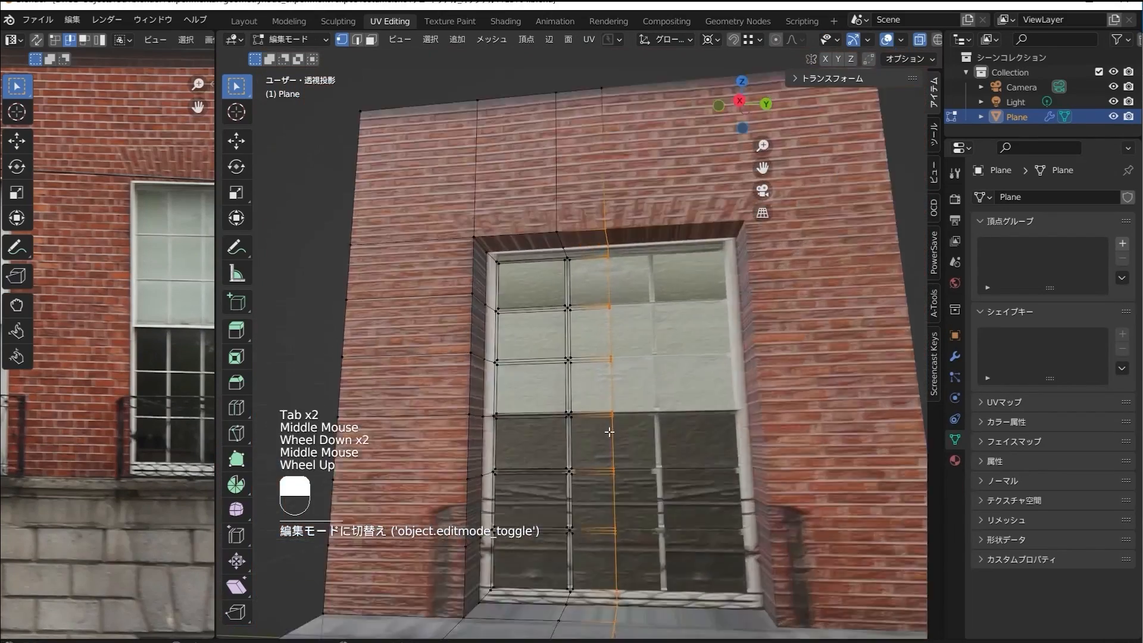
# Switch to face selection and select the lower face segments of the window frame's outer side strip.
pyautogui.click(452, 301)
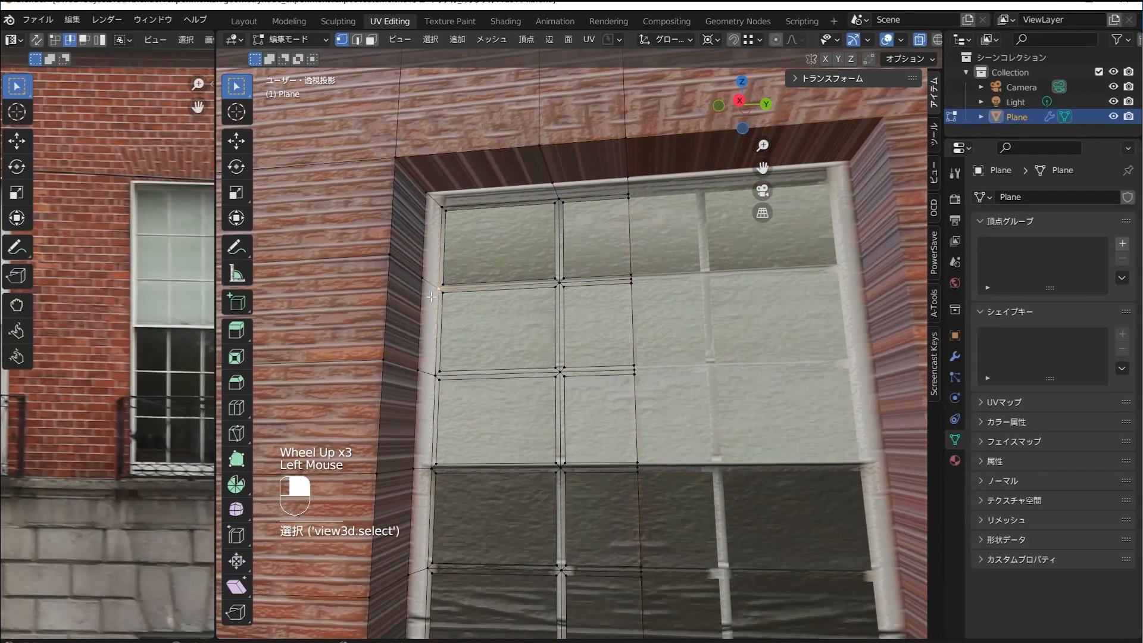
pyautogui.press('3')
pyautogui.click(435, 243)
pyautogui.click(435, 243)
pyautogui.scroll(-2, 435, 243)
pyautogui.click(487, 506)
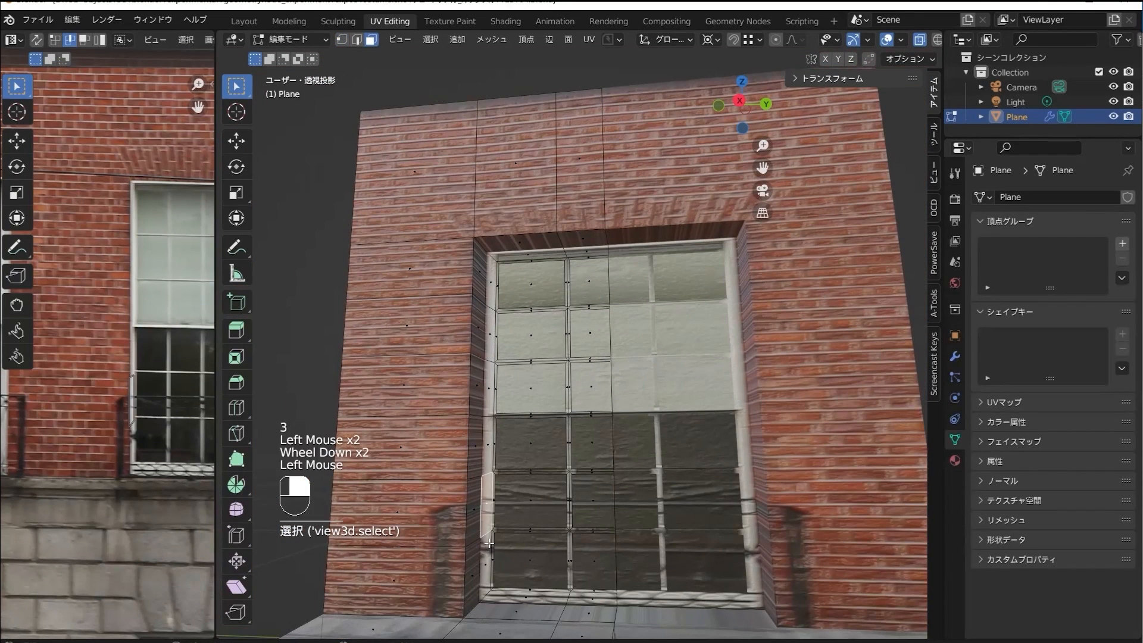
pyautogui.keyDown('shift'); pyautogui.click(489, 557); pyautogui.keyUp('shift')
pyautogui.hotkey('ctrl', 'z')
pyautogui.keyDown('shift'); pyautogui.click(489, 557); pyautogui.keyUp('shift')
pyautogui.keyDown('shift'); pyautogui.click(488, 557); pyautogui.keyUp('shift')
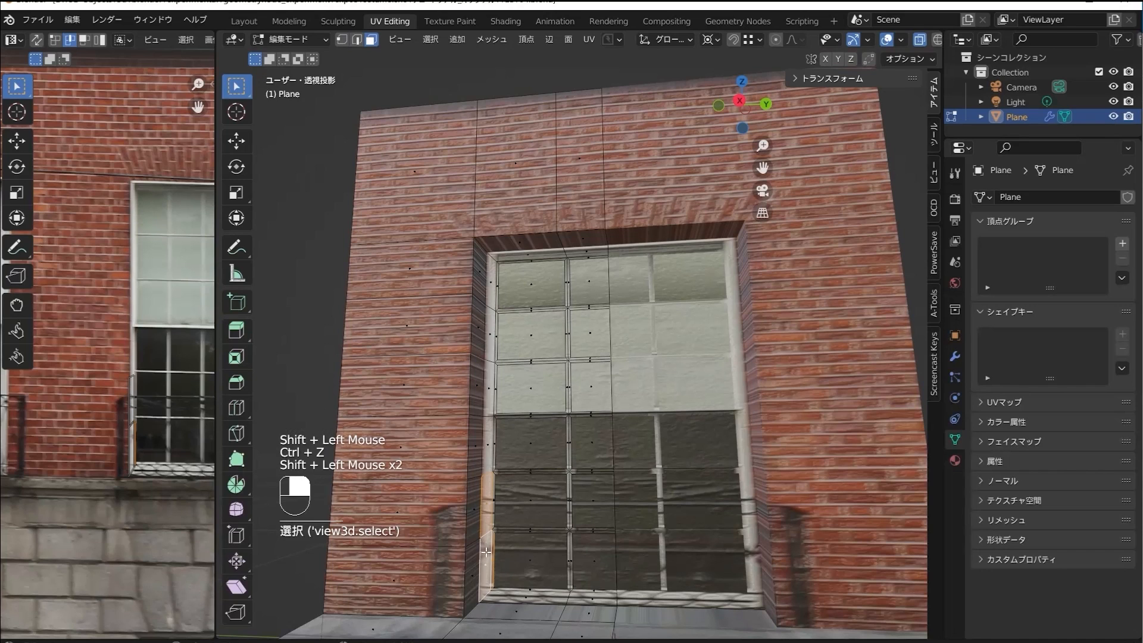
pyautogui.hotkey('ctrl', 'z')
pyautogui.click(485, 516)
pyautogui.keyDown('shift'); pyautogui.click(486, 506); pyautogui.keyUp('shift')
# Move the UVs of the selected lower frame faces vertically along the frame in the image, and deselect the faces.
pyautogui.moveTo(104, 338); pyautogui.dragTo(146, 509)
pyautogui.press('g')
pyautogui.press('y')
pyautogui.click(145, 421)
pyautogui.click(486, 529)
pyautogui.scroll(1, 503, 535)
pyautogui.click(477, 536)
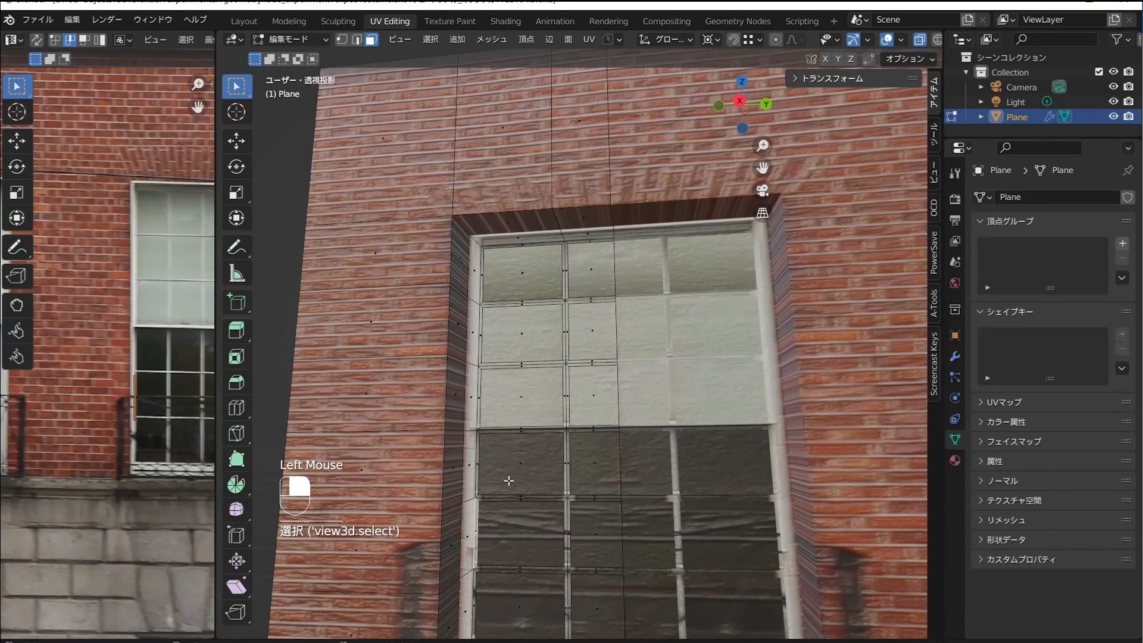
# Select all coplanar pane and glazing bar faces, excluding the outer frame loop, and extrude them -0.010801 m along the normal into the wall.
pyautogui.click(531, 478)
pyautogui.hotkey('shift', 'g')
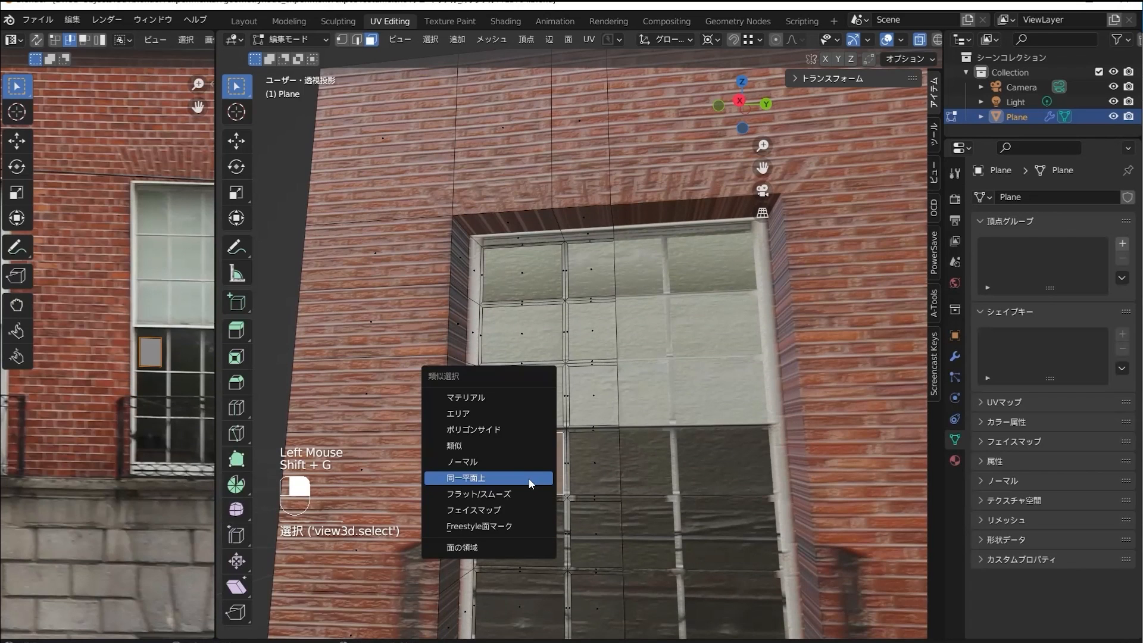
pyautogui.click(527, 477)
pyautogui.moveTo(527, 477); pyautogui.dragTo(507, 518, button='middle')
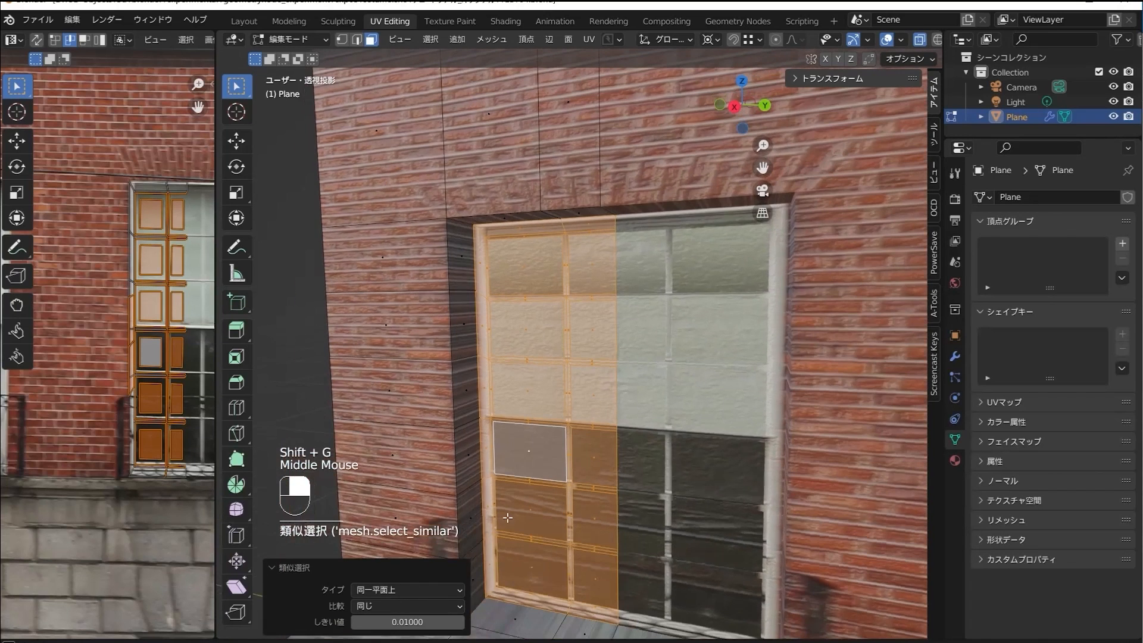
pyautogui.keyDown('alt'); pyautogui.keyDown('shift'); pyautogui.click(492, 593); pyautogui.keyUp('shift'); pyautogui.keyUp('alt')
pyautogui.moveTo(492, 593); pyautogui.dragTo(519, 572, button='middle')
pyautogui.scroll(1, 510, 557)
pyautogui.press('e')
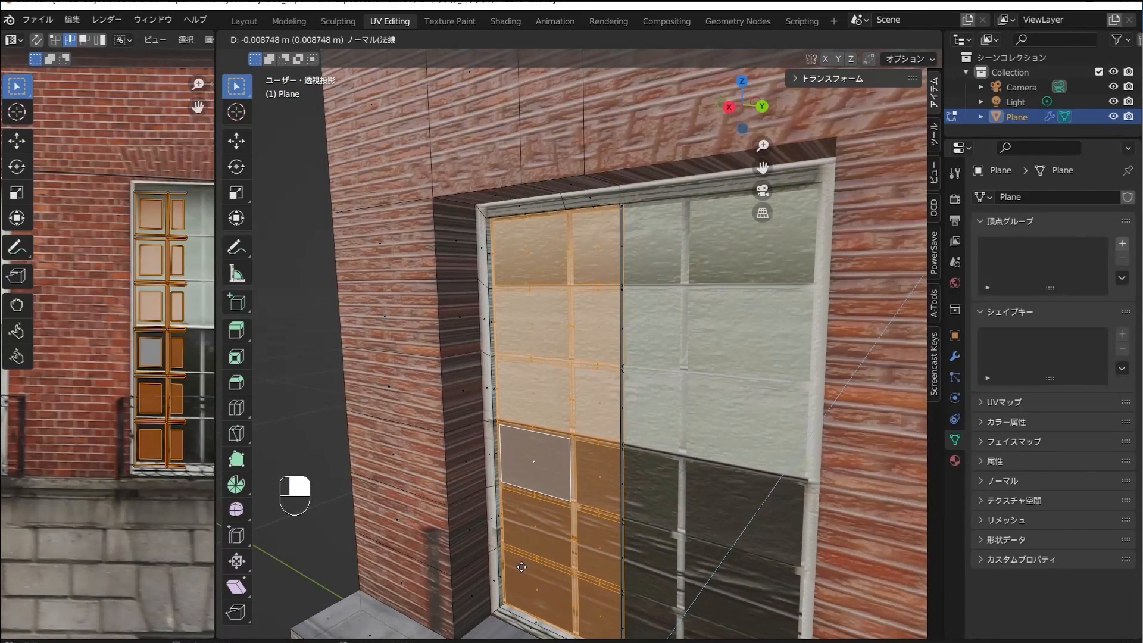
pyautogui.click(531, 580)
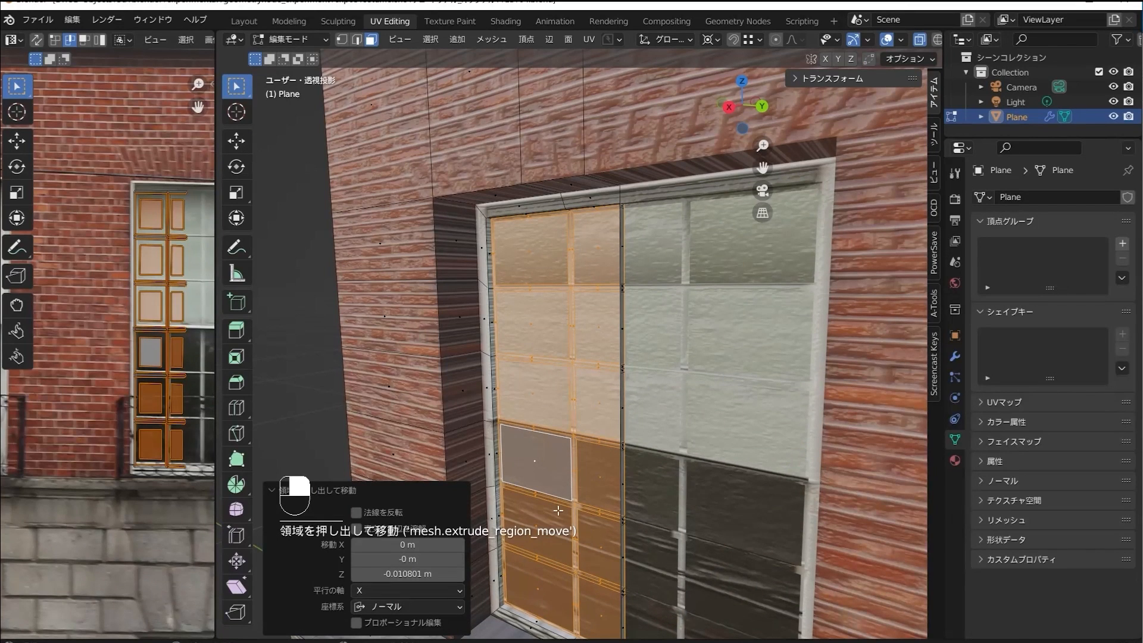
# Deselect the individual pane faces on the modelled half of the window, keeping only the glazing bar faces selected.
pyautogui.keyDown('shift'); pyautogui.click(543, 524); pyautogui.keyUp('shift')
pyautogui.keyDown('shift'); pyautogui.click(570, 584); pyautogui.keyUp('shift')
pyautogui.keyDown('shift'); pyautogui.click(598, 544); pyautogui.keyUp('shift')
pyautogui.hotkey('ctrl', 'z')
pyautogui.hotkey('ctrl', 'z')
pyautogui.keyDown('shift'); pyautogui.click(600, 599); pyautogui.keyUp('shift')
pyautogui.hotkey('ctrl', 'z')
pyautogui.keyDown('shift'); pyautogui.click(602, 611); pyautogui.keyUp('shift')
pyautogui.keyDown('shift'); pyautogui.click(601, 543); pyautogui.keyUp('shift')
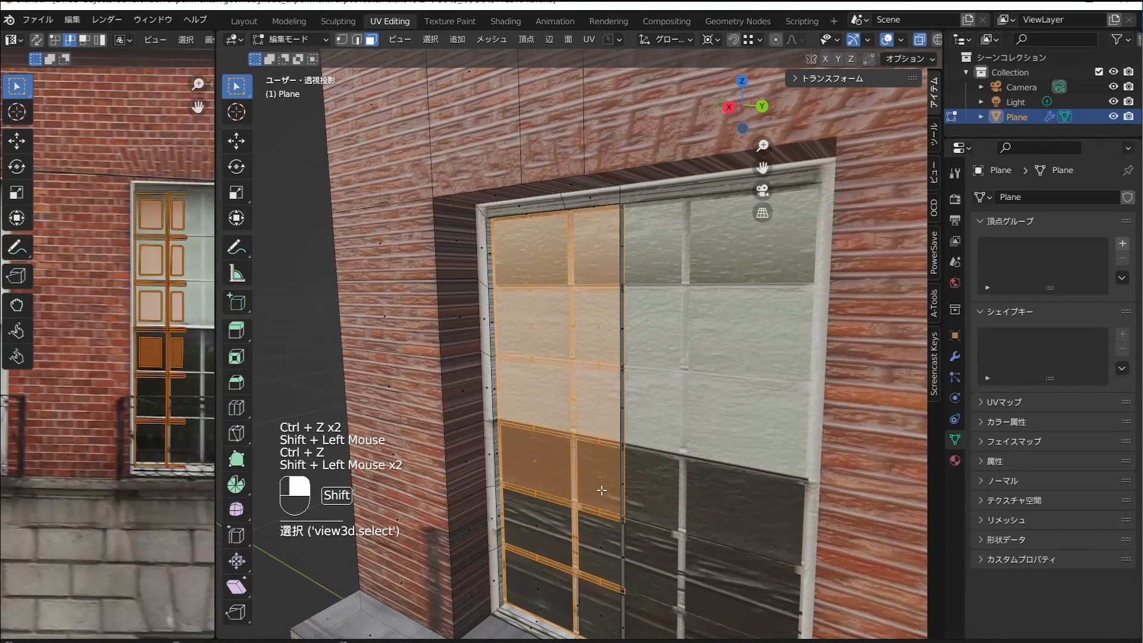
pyautogui.keyDown('shift'); pyautogui.click(602, 490); pyautogui.keyUp('shift')
pyautogui.keyDown('shift'); pyautogui.click(548, 464); pyautogui.keyUp('shift')
pyautogui.keyDown('shift'); pyautogui.click(598, 376); pyautogui.keyUp('shift')
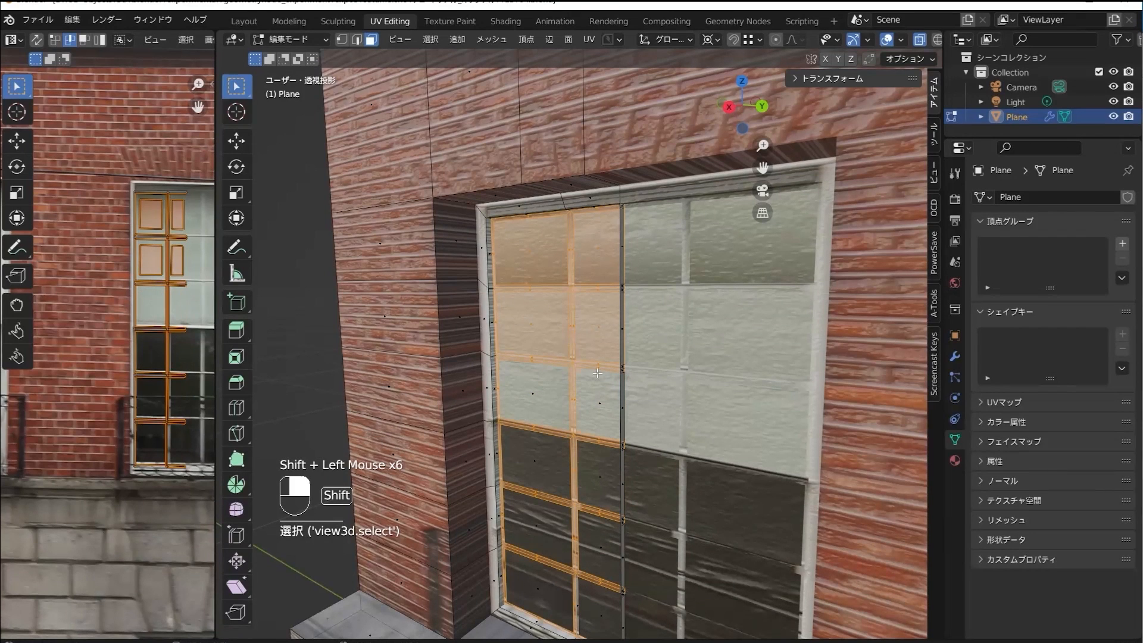
pyautogui.keyDown('shift'); pyautogui.click(598, 331); pyautogui.keyUp('shift')
pyautogui.keyDown('shift'); pyautogui.click(539, 257); pyautogui.keyUp('shift')
pyautogui.keyDown('shift'); pyautogui.click(593, 247); pyautogui.keyUp('shift')
# Scale down the UVs of the selected glazing bar faces and move them onto the pale lamp post in the image.
pyautogui.scroll(-3, 87, 272)
pyautogui.press('a')
pyautogui.moveTo(95, 278); pyautogui.dragTo(154, 417)
pyautogui.press('s')
pyautogui.click(136, 361)
pyautogui.press('g')
pyautogui.click(156, 381)
# Select all coplanar strip faces along the window's mirror seam and delete them.
pyautogui.moveTo(513, 422); pyautogui.dragTo(633, 538, button='middle')
pyautogui.press('Tab')
pyautogui.press('Tab')
pyautogui.click(543, 474)
pyautogui.scroll(2, 544, 475)
pyautogui.keyDown('alt'); pyautogui.click(633, 538); pyautogui.keyUp('alt')
pyautogui.click(632, 538)
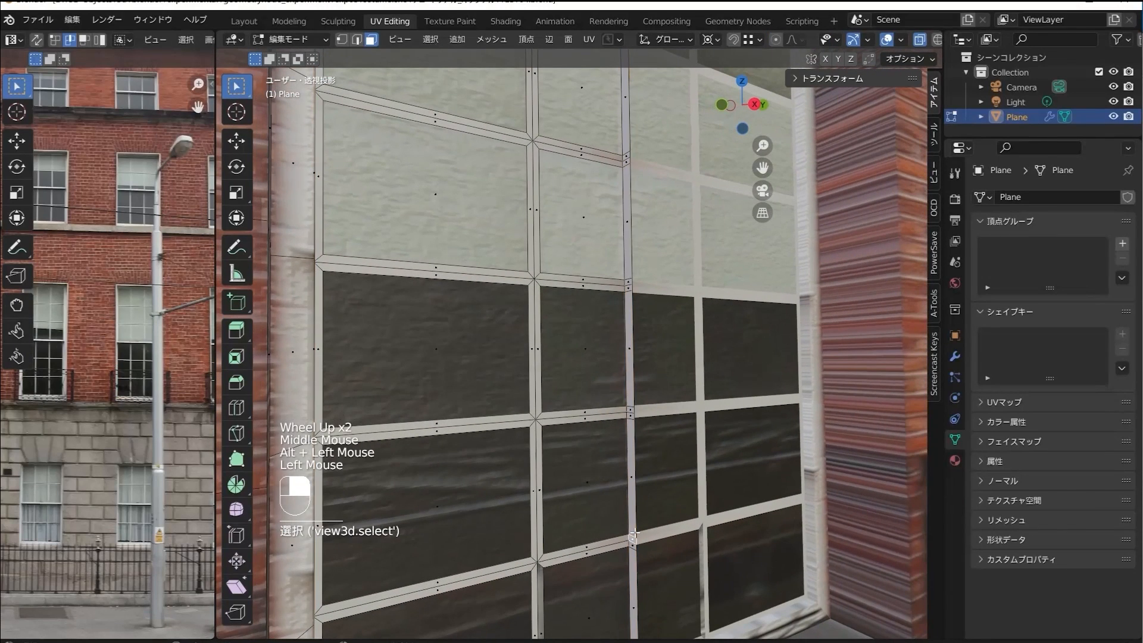
pyautogui.hotkey('shift', 'g')
pyautogui.click(631, 536)
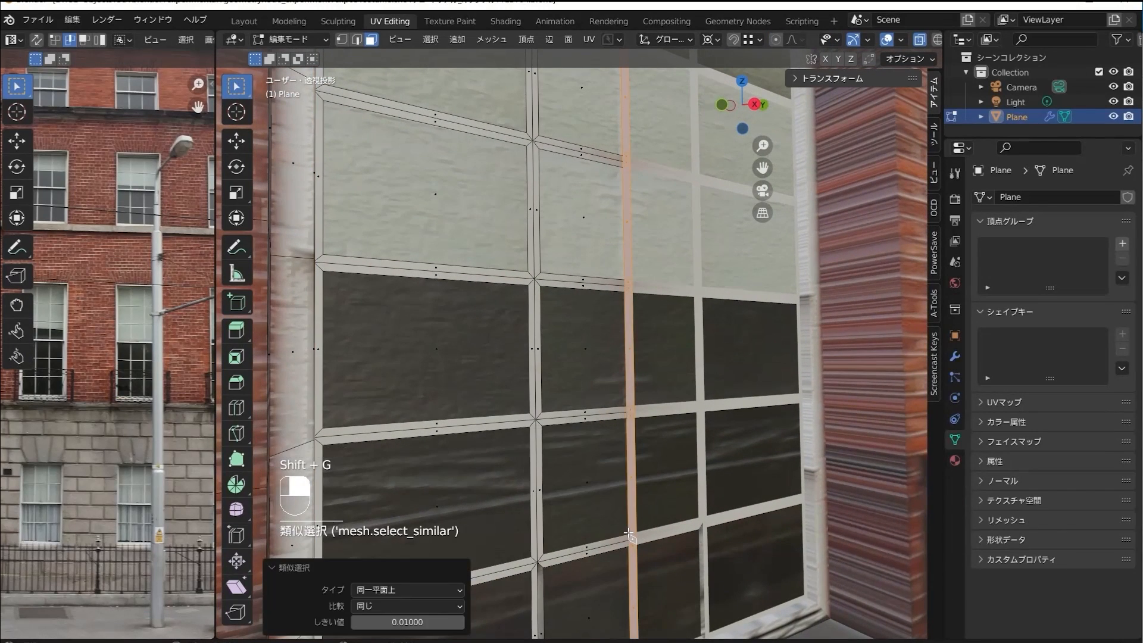
pyautogui.press('Delete')
pyautogui.click(585, 496)
pyautogui.hotkey('ctrl', 'z')
pyautogui.press('Delete')
pyautogui.click(585, 500)
# Select a face of the central vertical glazing bar and move its UVs onto the lamp post in the image.
pyautogui.moveTo(585, 500); pyautogui.dragTo(581, 627, button='middle')
pyautogui.scroll(-2, 562, 401)
pyautogui.scroll(2, 582, 628)
pyautogui.click(541, 608)
pyautogui.click(545, 610)
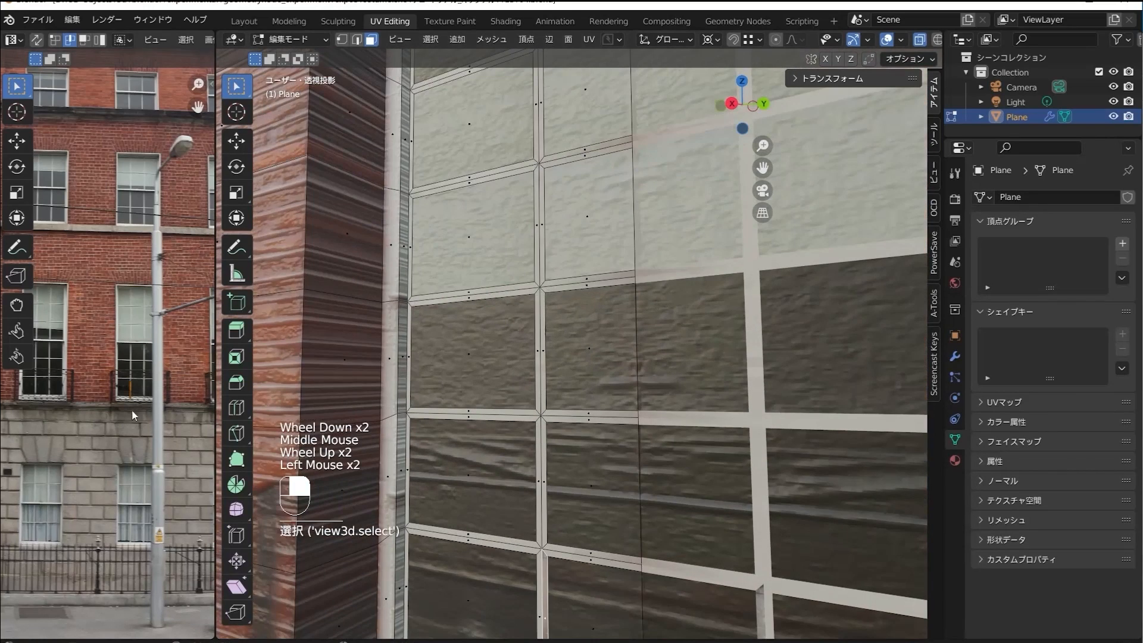
pyautogui.click(141, 429)
pyautogui.press('g')
pyautogui.click(171, 460)
# Select all twelve pane faces on the modelled half of the window and extrude them inward behind the glazing bars.
pyautogui.keyDown('shift'); pyautogui.moveTo(600, 625); pyautogui.dragTo(602, 323, button='middle'); pyautogui.keyUp('shift')
pyautogui.scroll(-2, 606, 407)
pyautogui.scroll(1, 606, 406)
pyautogui.click(602, 324)
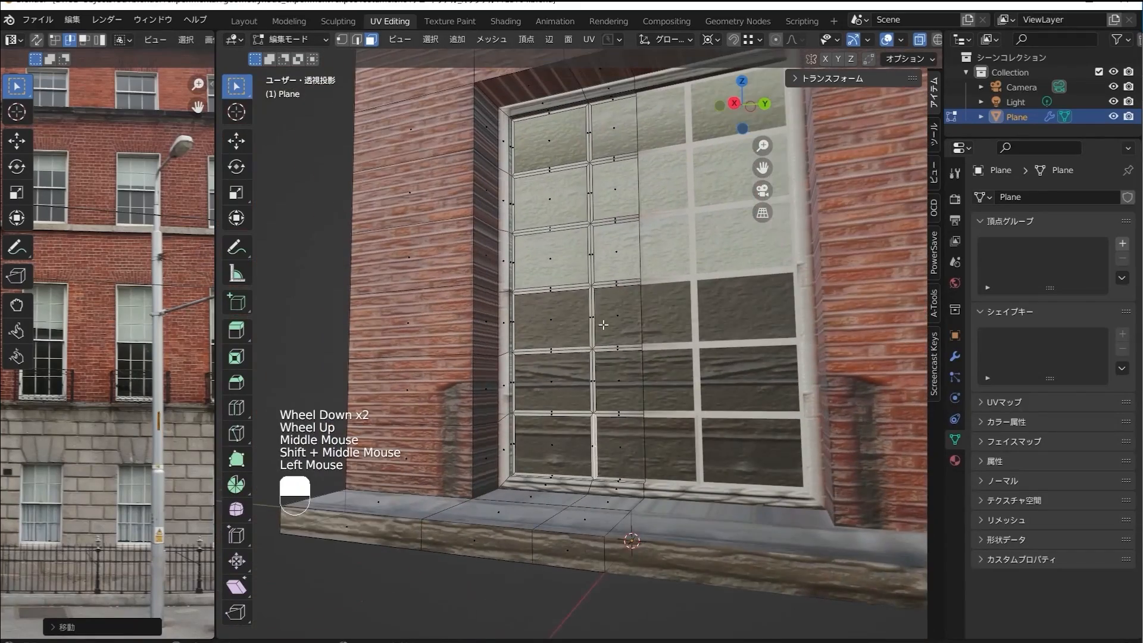
pyautogui.click(618, 316)
pyautogui.keyDown('shift'); pyautogui.click(547, 315); pyautogui.keyUp('shift')
pyautogui.keyDown('shift'); pyautogui.click(552, 381); pyautogui.keyUp('shift')
pyautogui.keyDown('shift'); pyautogui.click(620, 381); pyautogui.keyUp('shift')
pyautogui.keyDown('shift'); pyautogui.click(620, 448); pyautogui.keyUp('shift')
pyautogui.keyDown('shift'); pyautogui.click(552, 446); pyautogui.keyUp('shift')
pyautogui.keyDown('shift'); pyautogui.click(545, 253); pyautogui.keyUp('shift')
pyautogui.keyDown('shift'); pyautogui.click(616, 253); pyautogui.keyUp('shift')
pyautogui.keyDown('shift'); pyautogui.click(614, 192); pyautogui.keyUp('shift')
pyautogui.keyDown('shift'); pyautogui.click(550, 199); pyautogui.keyUp('shift')
pyautogui.keyDown('shift'); pyautogui.click(549, 140); pyautogui.keyUp('shift')
pyautogui.keyDown('shift'); pyautogui.click(606, 137); pyautogui.keyUp('shift')
pyautogui.moveTo(605, 137); pyautogui.dragTo(649, 384, button='middle')
pyautogui.press('e')
pyautogui.click(648, 250)
# Select the six extruded side faces along the window's mirror seam and delete them.
pyautogui.click(649, 384)
pyautogui.keyDown('shift'); pyautogui.click(648, 444); pyautogui.keyUp('shift')
pyautogui.keyDown('shift'); pyautogui.click(649, 319); pyautogui.keyUp('shift')
pyautogui.keyDown('shift'); pyautogui.click(650, 248); pyautogui.keyUp('shift')
pyautogui.keyDown('shift'); pyautogui.click(650, 180); pyautogui.keyUp('shift')
pyautogui.keyDown('shift'); pyautogui.click(647, 112); pyautogui.keyUp('shift')
pyautogui.moveTo(647, 111); pyautogui.dragTo(643, 136, button='middle')
pyautogui.hotkey('ctrl', 'z')
pyautogui.keyDown('shift'); pyautogui.click(643, 136); pyautogui.keyUp('shift')
pyautogui.keyDown('shift'); pyautogui.click(643, 136); pyautogui.keyUp('shift')
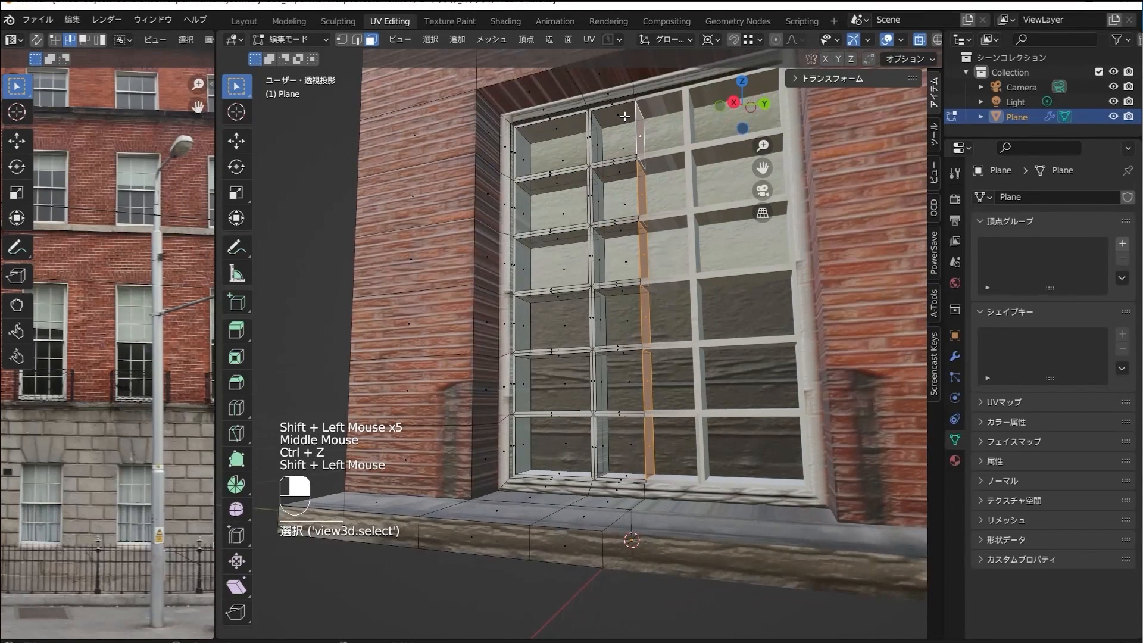
pyautogui.press('Delete')
pyautogui.click(625, 116)
# Select all coplanar recessed pane faces and duplicate them 0.048281 m along the global X axis.
pyautogui.moveTo(618, 345); pyautogui.dragTo(650, 377, button='middle')
pyautogui.click(620, 380)
pyautogui.click(627, 376)
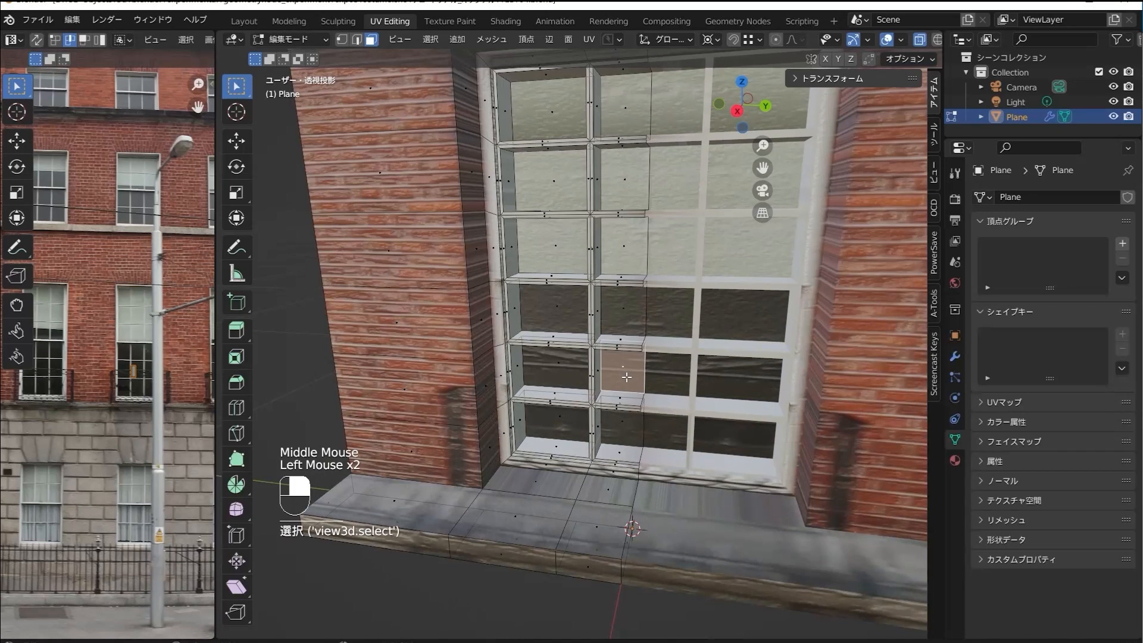
pyautogui.hotkey('shift', 'g')
pyautogui.click(625, 365)
pyautogui.moveTo(625, 370); pyautogui.dragTo(666, 461, button='middle')
pyautogui.hotkey('shift', 'd')
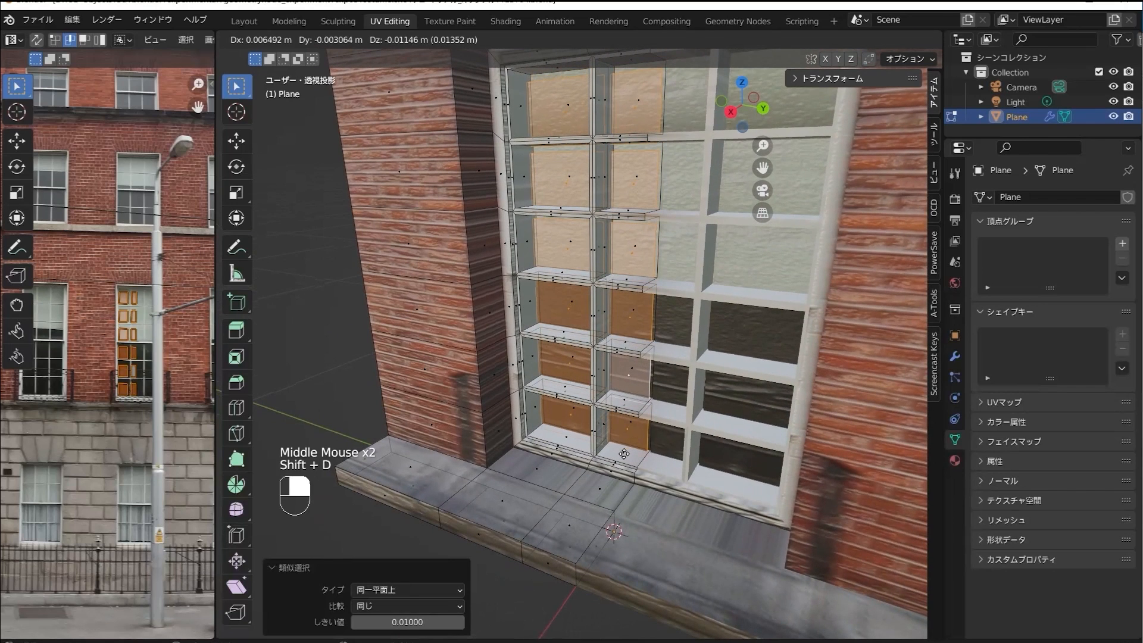
pyautogui.press('x')
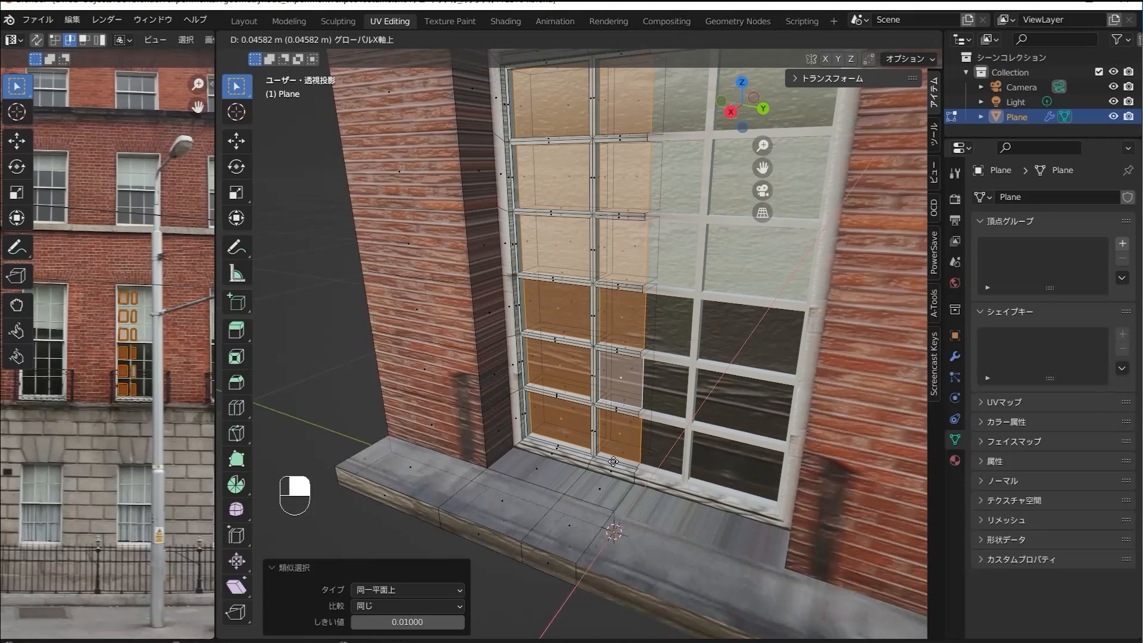
pyautogui.click(612, 462)
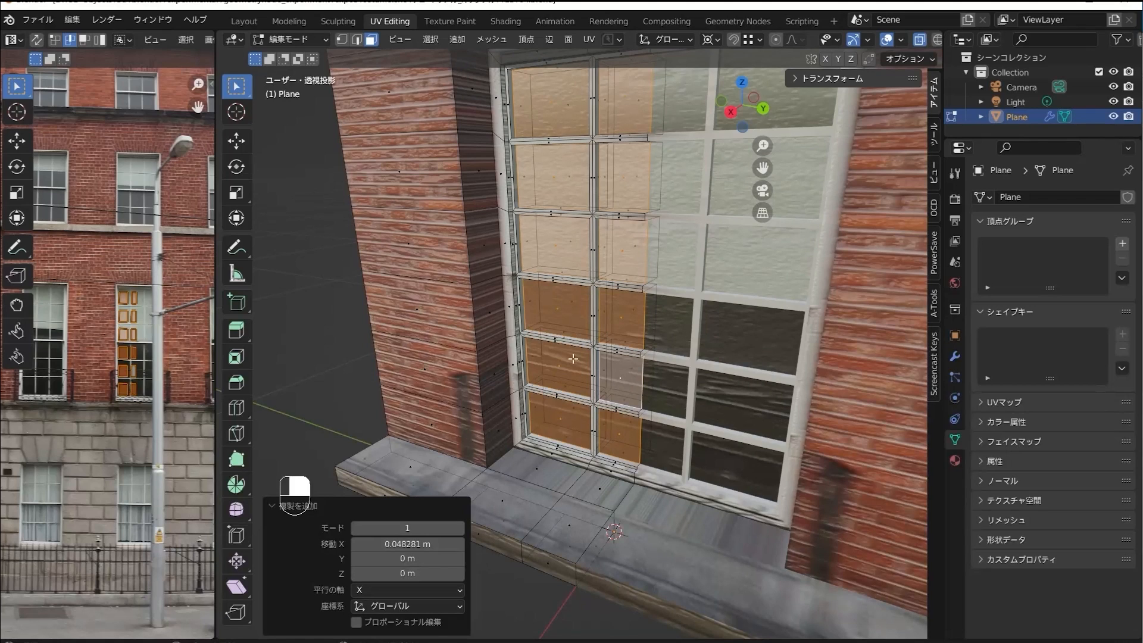
# Add a second material slot with a new Glass BSDF material and assign it to the duplicated pane faces.
pyautogui.click(956, 460)
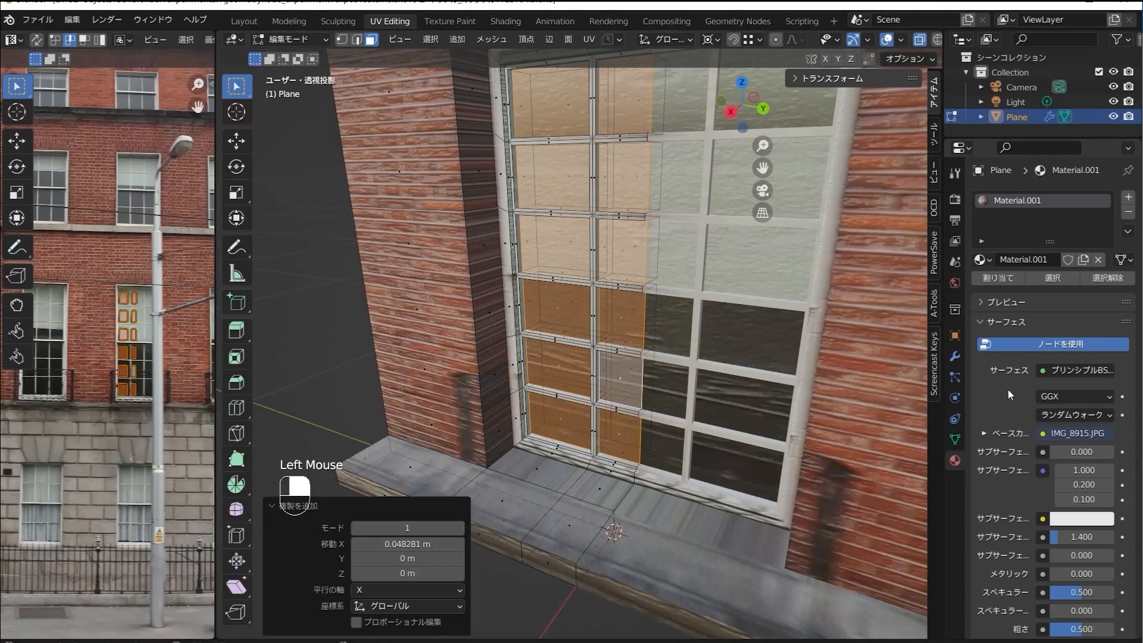
pyautogui.click(1130, 198)
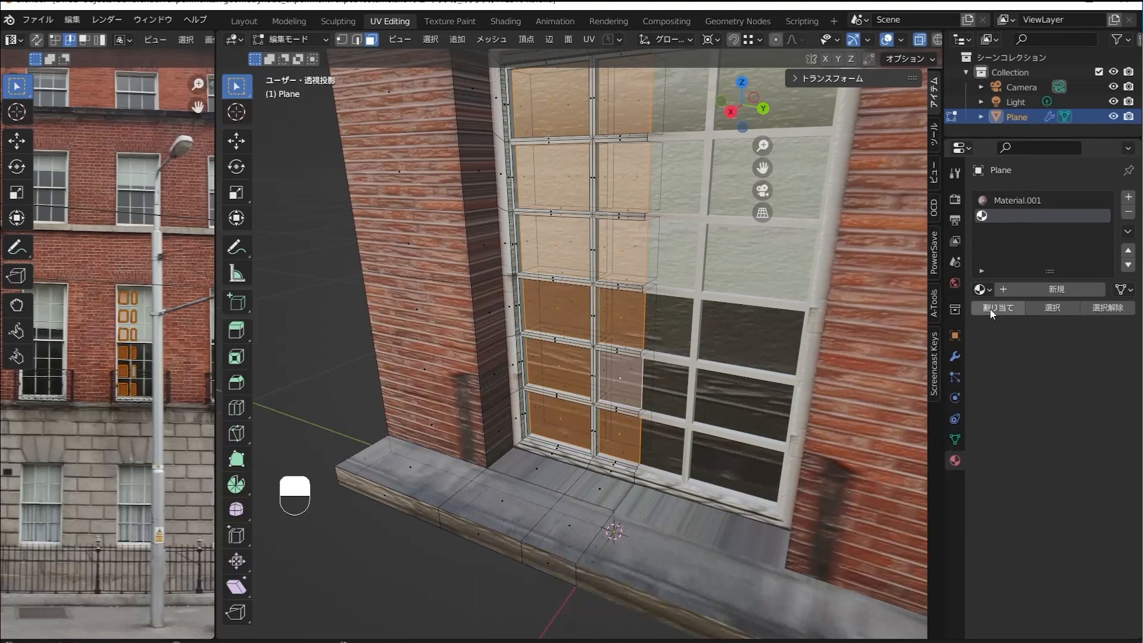
pyautogui.click(1042, 290)
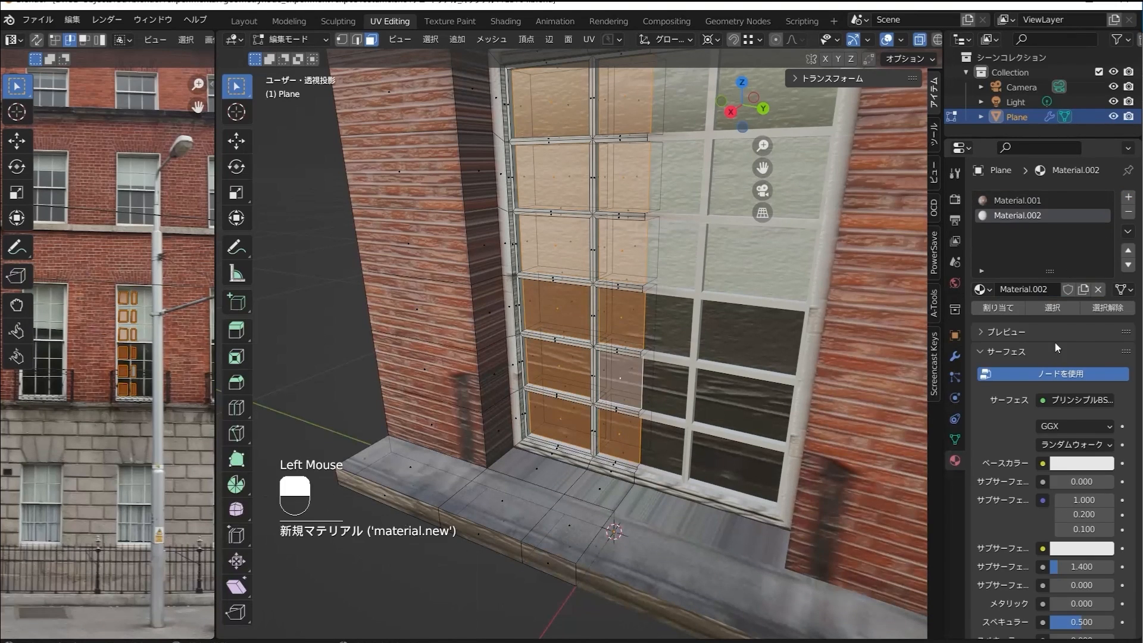
pyautogui.click(1075, 401)
pyautogui.click(965, 125)
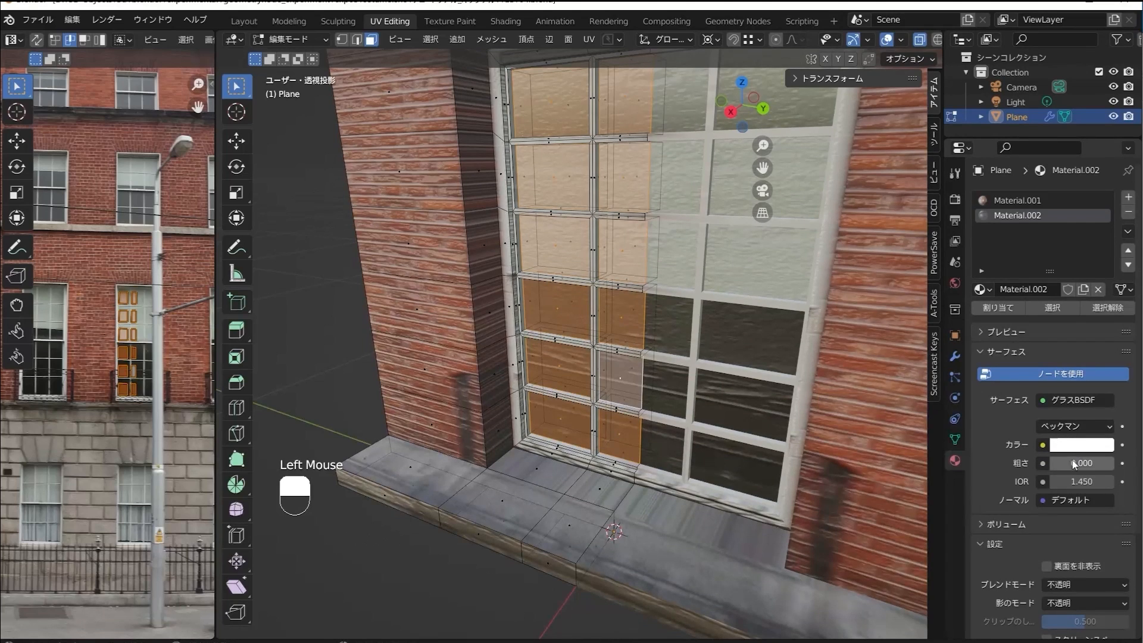
pyautogui.click(1010, 311)
pyautogui.moveTo(577, 496); pyautogui.dragTo(659, 352, button='middle')
pyautogui.scroll(2, 595, 358)
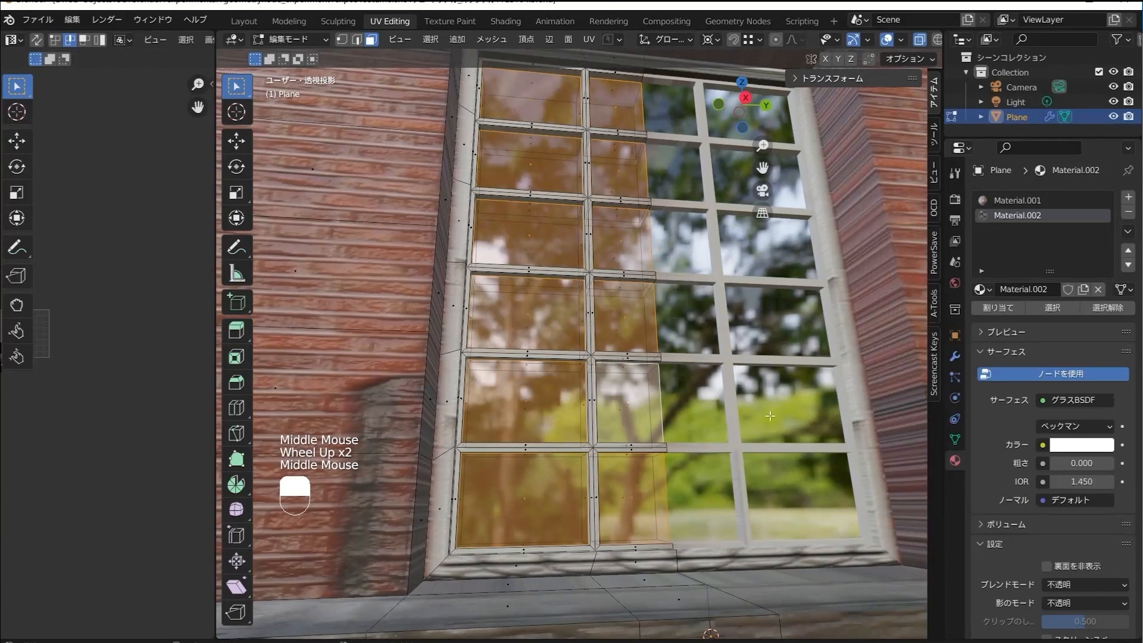
# Set the glass material's blend mode and shadow mode to Alpha Clip and enable its screen space refraction.
pyautogui.scroll(-2, 1081, 531)
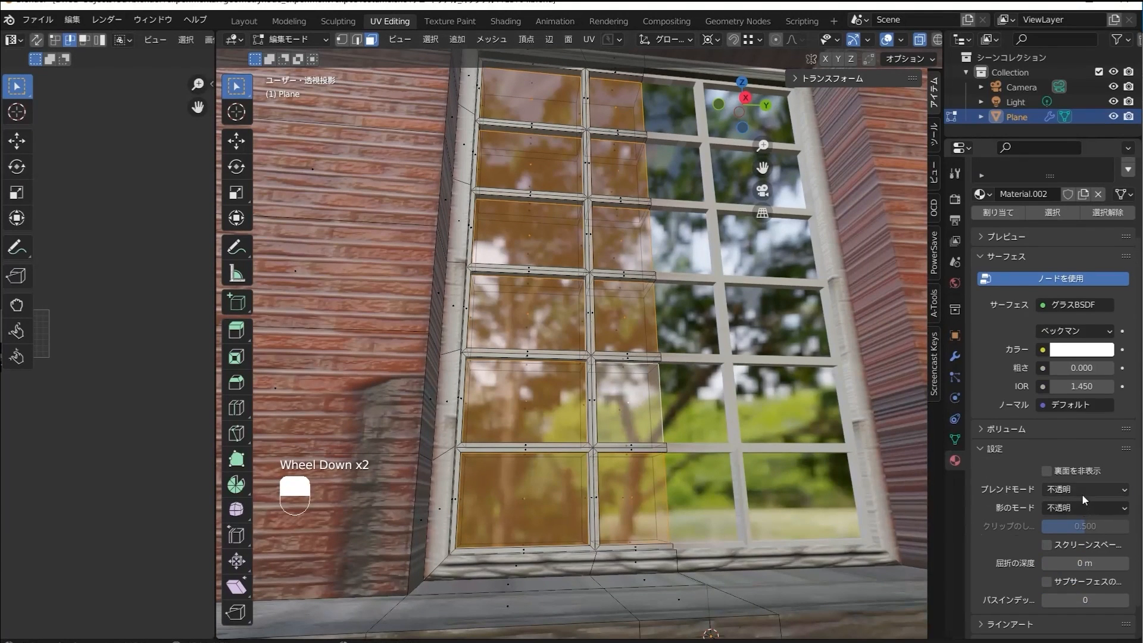
pyautogui.click(1082, 491)
pyautogui.click(1079, 522)
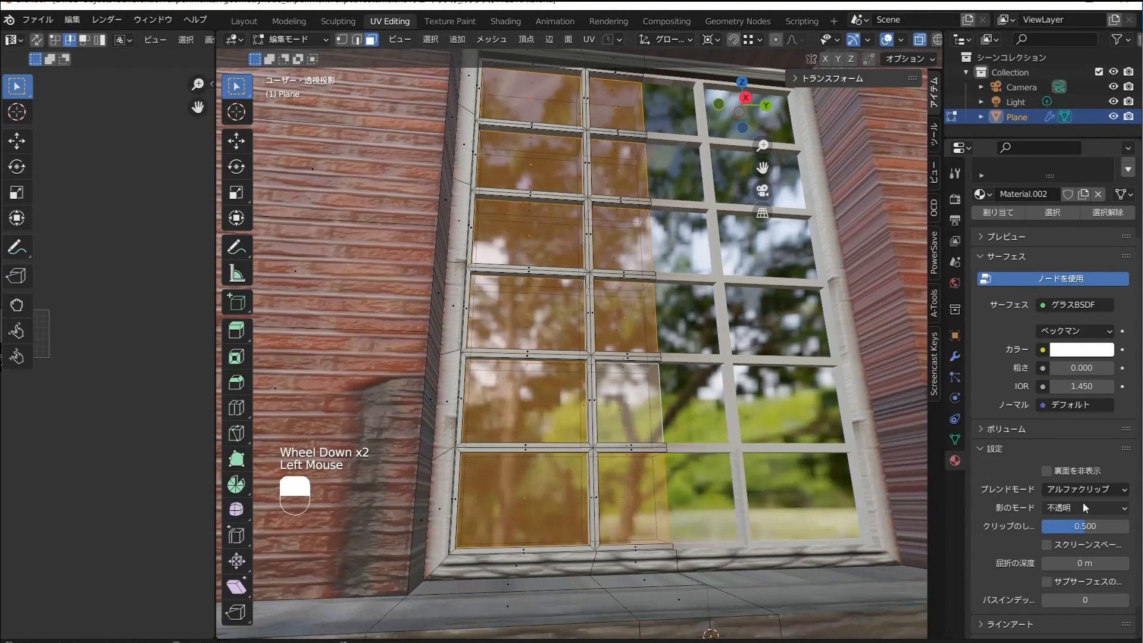
pyautogui.click(1083, 507)
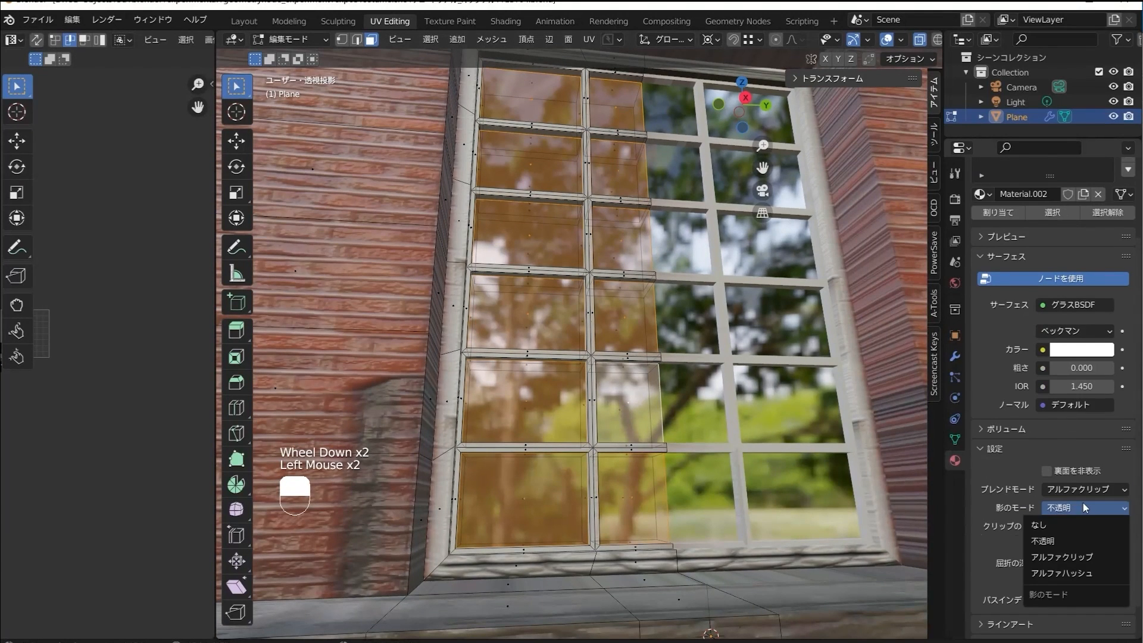
pyautogui.click(1083, 555)
pyautogui.scroll(-1, 1048, 567)
pyautogui.click(1046, 522)
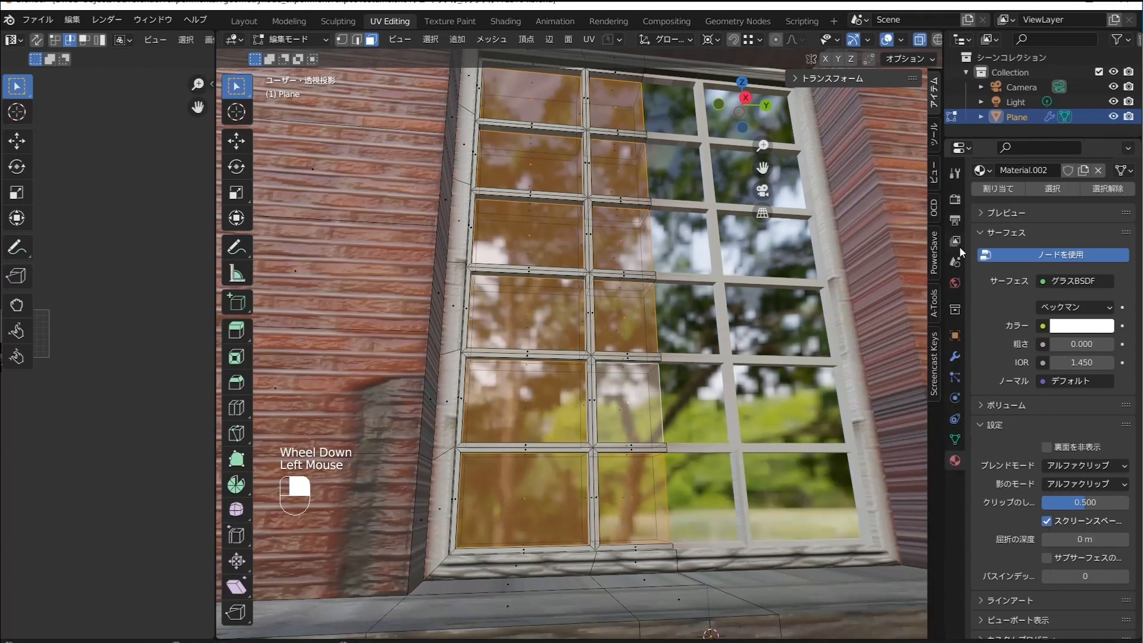
# Enable screen space reflections with refraction in the Eevee render settings and check the glass in object mode.
pyautogui.click(956, 200)
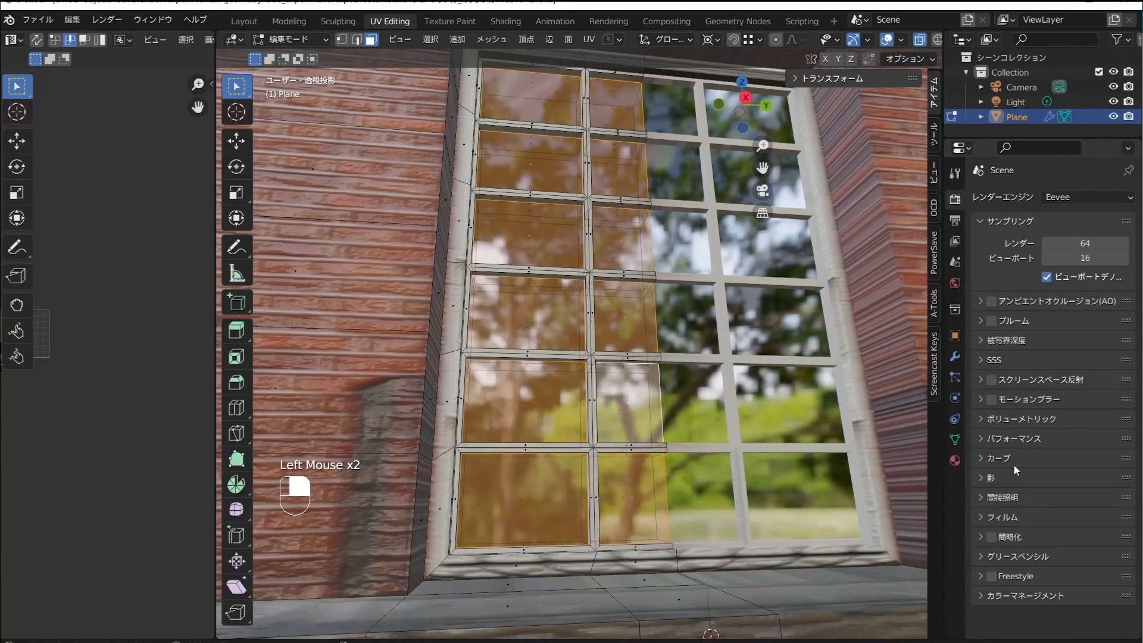
pyautogui.click(979, 380)
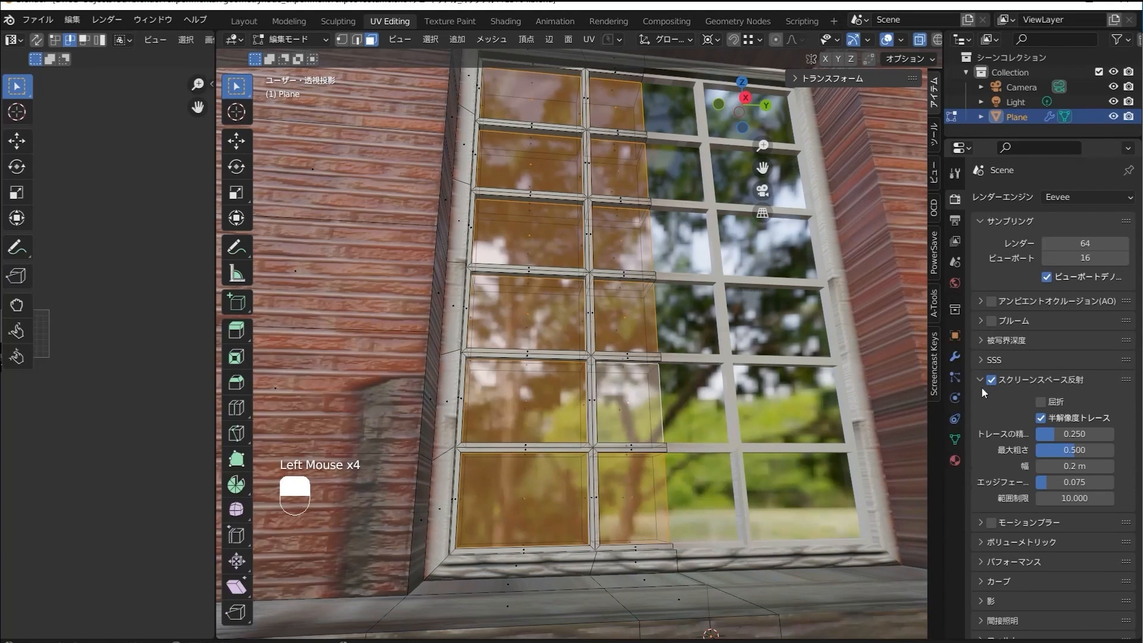
pyautogui.click(1042, 403)
pyautogui.moveTo(774, 399); pyautogui.dragTo(494, 299, button='middle')
pyautogui.scroll(2, 635, 356)
pyautogui.press('Tab')
pyautogui.scroll(-3, 610, 443)
pyautogui.scroll(2, 503, 238)
pyautogui.scroll(-1, 503, 238)
pyautogui.press('Tab')
# Select all coplanar faces of the window opening's side reveal, widen the UV editor, and select all their UVs.
pyautogui.click(494, 299)
pyautogui.hotkey('shift', 'g')
pyautogui.click(486, 328)
pyautogui.moveTo(486, 327); pyautogui.dragTo(504, 358, button='middle')
pyautogui.scroll(-2, 506, 337)
pyautogui.scroll(-1, 504, 347)
pyautogui.moveTo(214, 342); pyautogui.dragTo(445, 369)
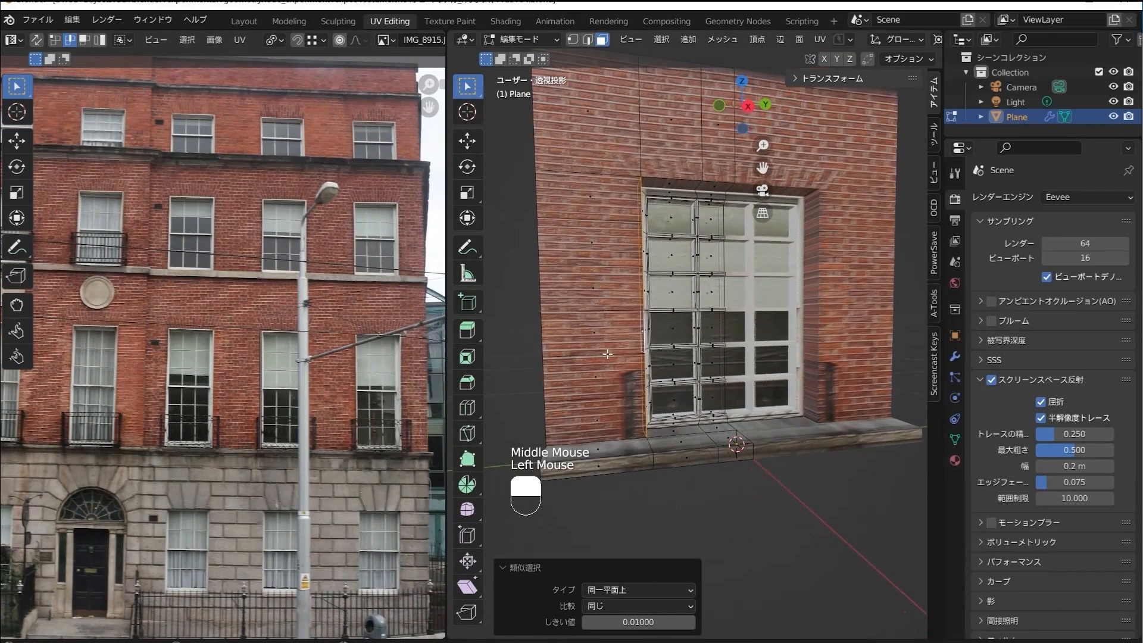
pyautogui.moveTo(505, 378); pyautogui.dragTo(473, 369, button='middle')
pyautogui.scroll(-2, 179, 414)
pyautogui.press('a')
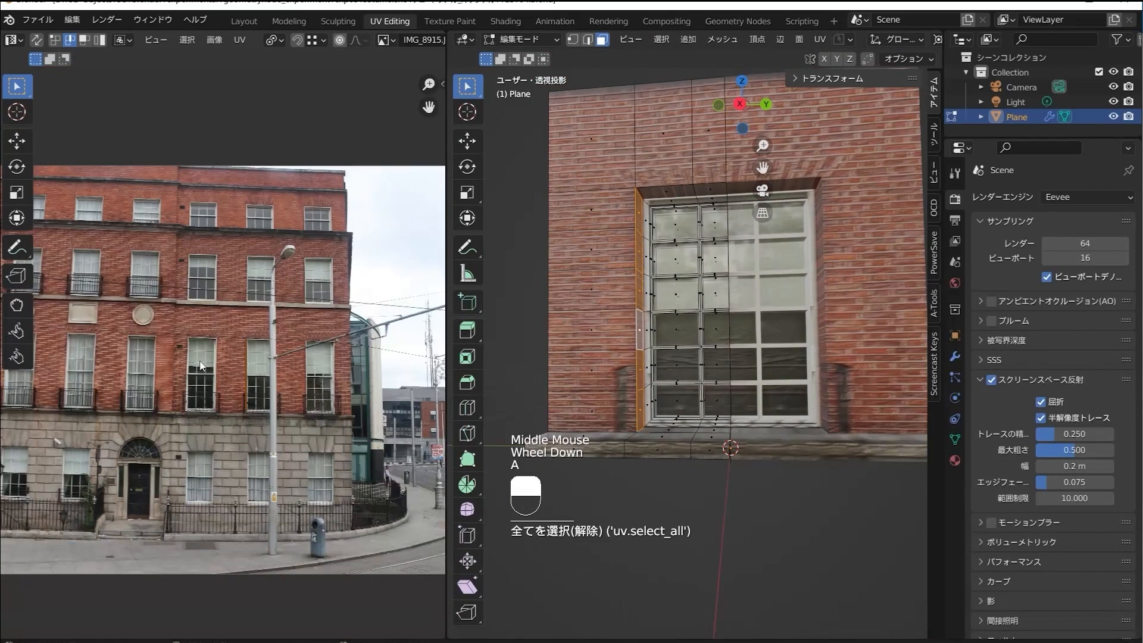
# Widen the reveal's narrow UV strip by moving one long edge about -0.0165 along X over the brickwork.
pyautogui.moveTo(212, 412); pyautogui.dragTo(232, 434, button='middle')
pyautogui.scroll(3, 233, 434)
pyautogui.scroll(-2, 232, 434)
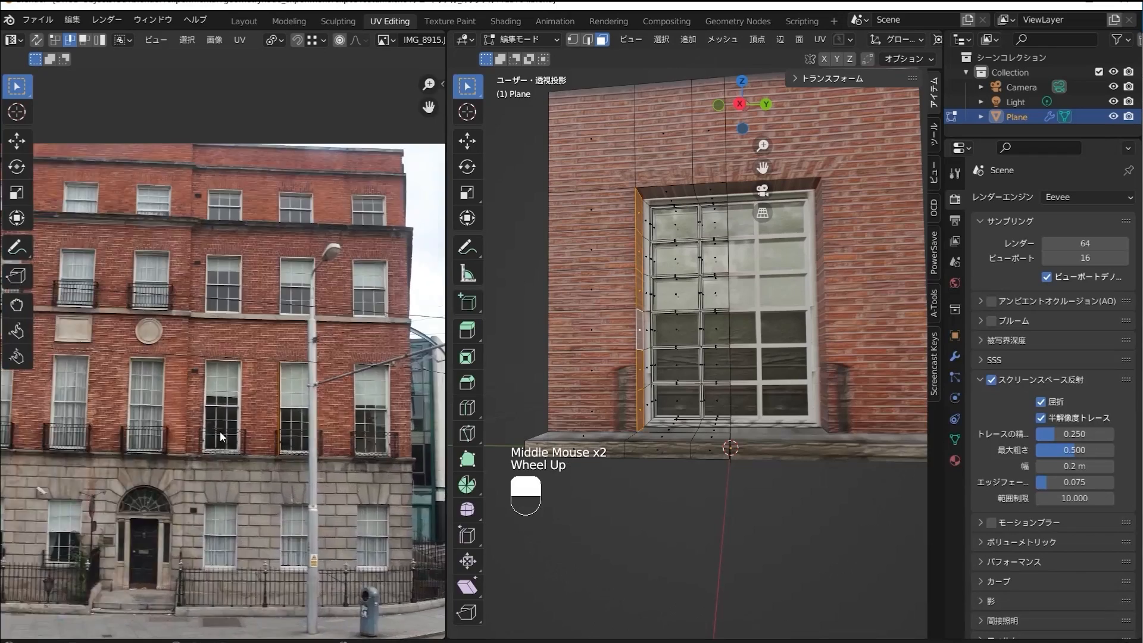
pyautogui.scroll(1, 539, 339)
pyautogui.scroll(1, 268, 392)
pyautogui.scroll(2, 292, 393)
pyautogui.keyDown('shift'); pyautogui.moveTo(316, 396); pyautogui.dragTo(281, 441, button='middle'); pyautogui.keyUp('shift')
pyautogui.keyDown('alt'); pyautogui.click(274, 436); pyautogui.keyUp('alt')
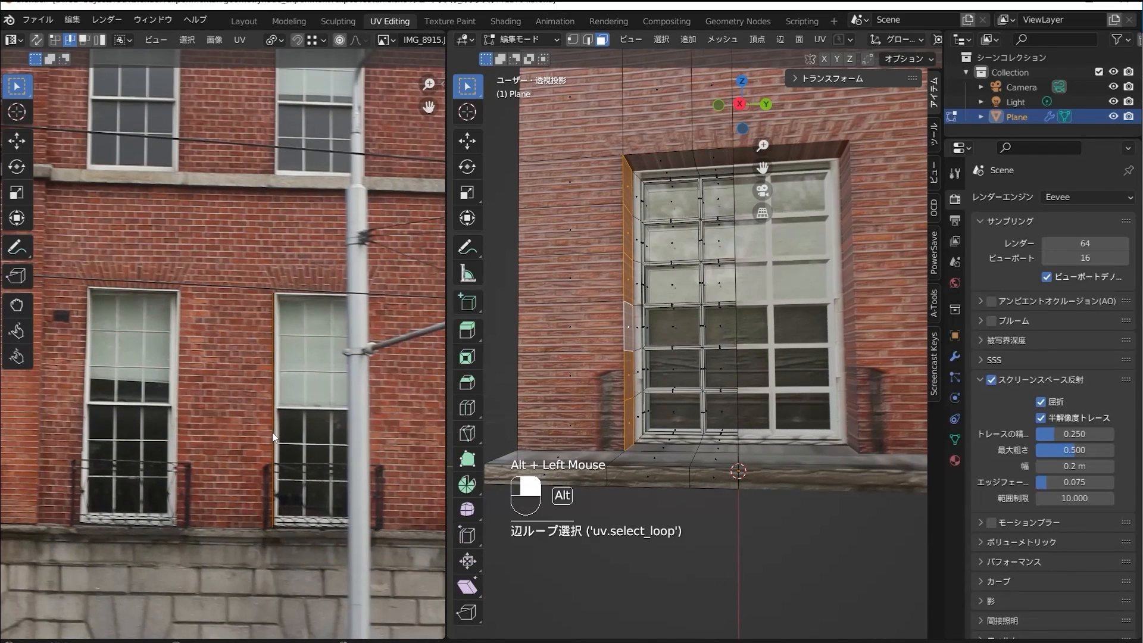
pyautogui.press('g')
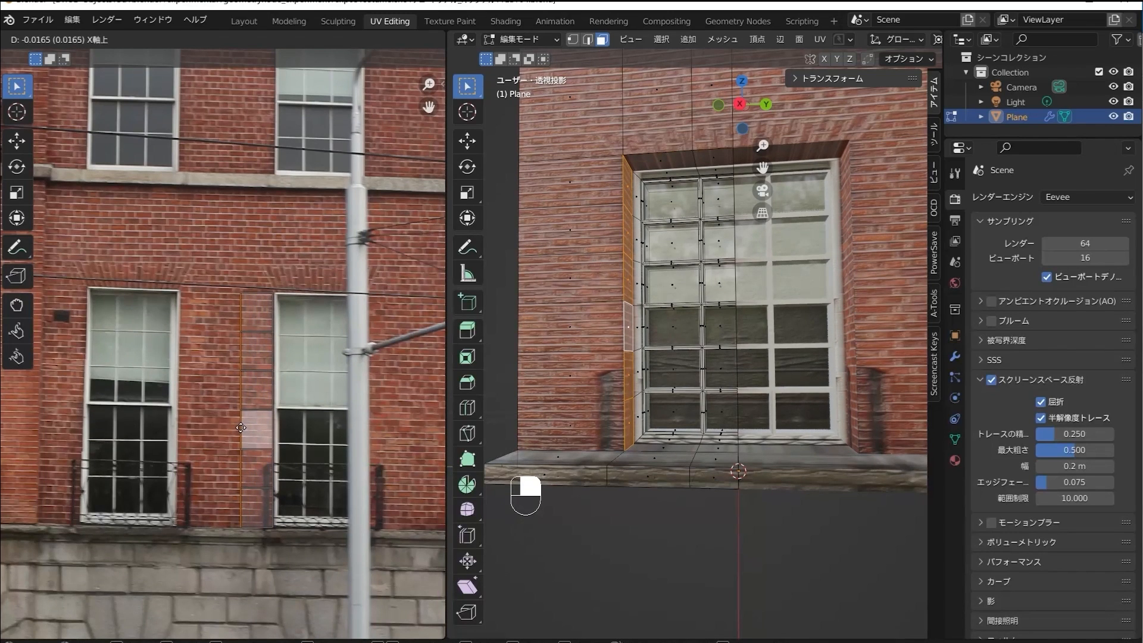
pyautogui.click(243, 428)
# Move the reveal's whole UV strip along X onto clean brickwork between the windows and inspect the reveal up close.
pyautogui.moveTo(235, 286); pyautogui.dragTo(292, 596)
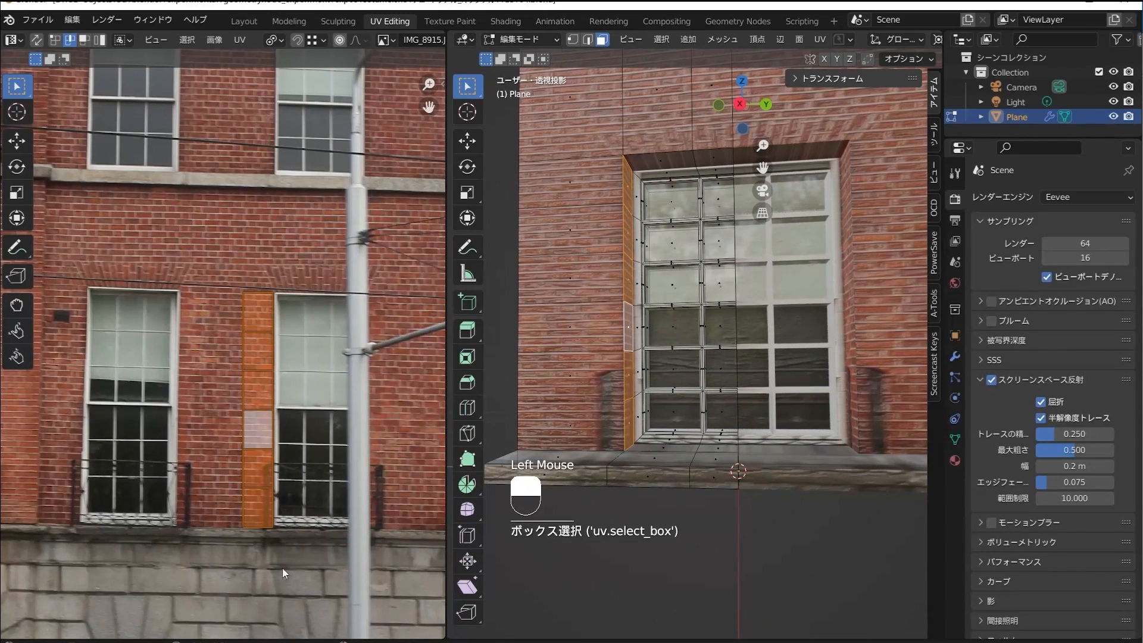
pyautogui.press('g')
pyautogui.press('x')
pyautogui.click(254, 576)
pyautogui.moveTo(625, 524); pyautogui.dragTo(602, 518, button='middle')
pyautogui.scroll(1, 602, 519)
pyautogui.click(602, 530)
pyautogui.scroll(2, 667, 405)
pyautogui.moveTo(685, 417)
pyautogui.mouseDown(button='middle')
pyautogui.moveTo(643, 394)
pyautogui.moveTo(678, 411)
pyautogui.mouseUp(button='middle')
pyautogui.moveTo(774, 476); pyautogui.dragTo(698, 464, button='middle')
pyautogui.press('Tab')
pyautogui.press('Tab')
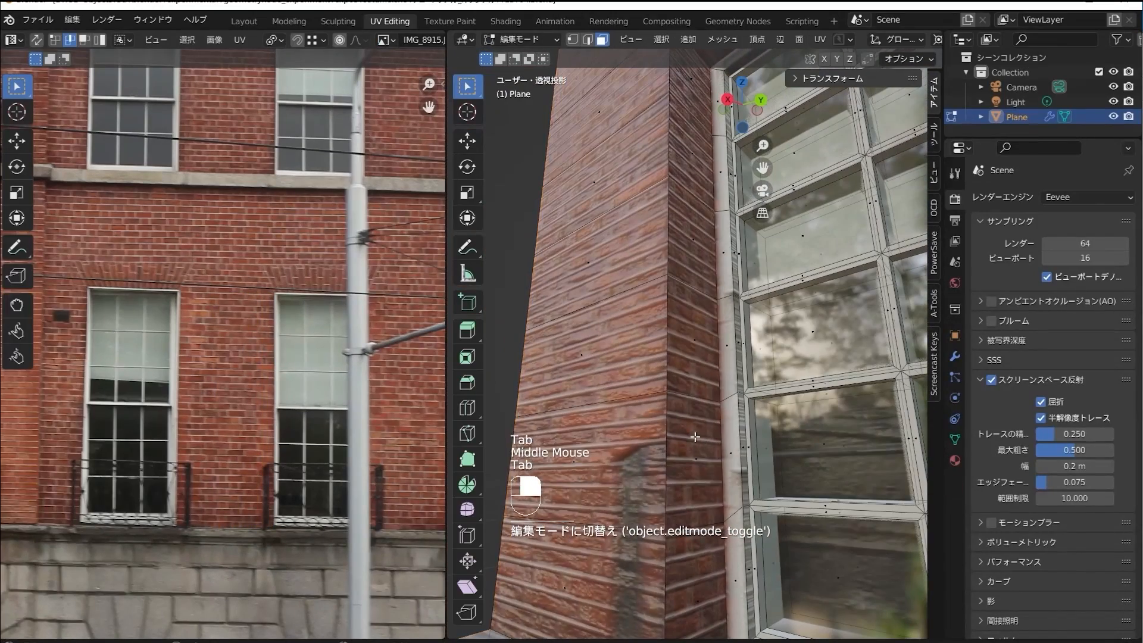
# Reselect the coplanar reveal faces, nudge their UVs to align the brick courses with the front wall, and return to object mode.
pyautogui.click(697, 465)
pyautogui.hotkey('shift', 'g')
pyautogui.click(694, 464)
pyautogui.scroll(4, 665, 386)
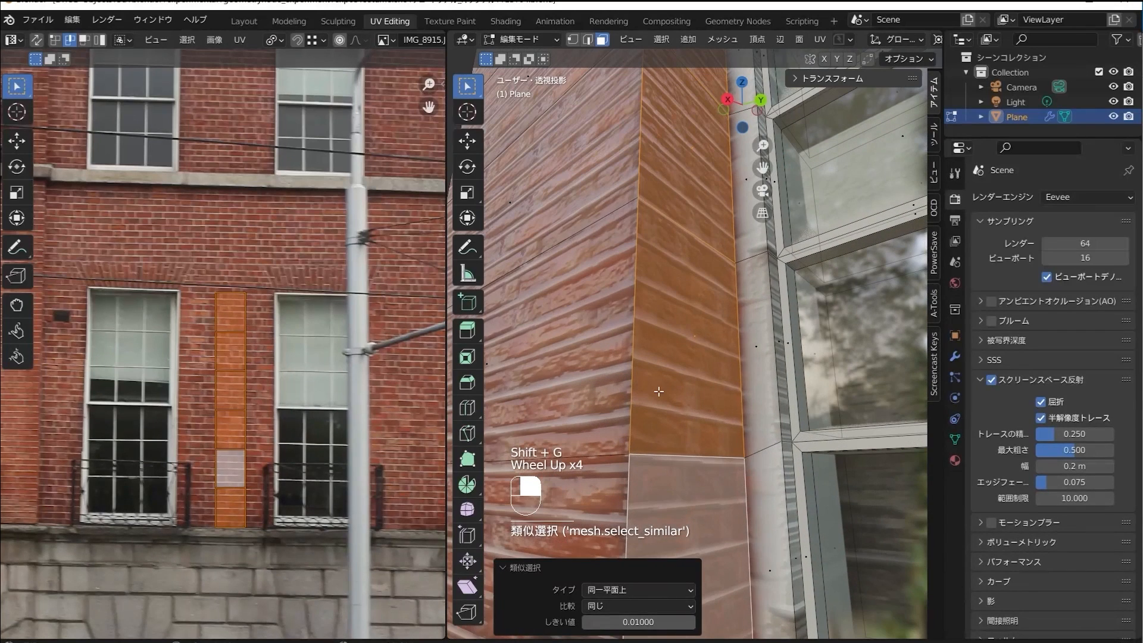
pyautogui.press('g')
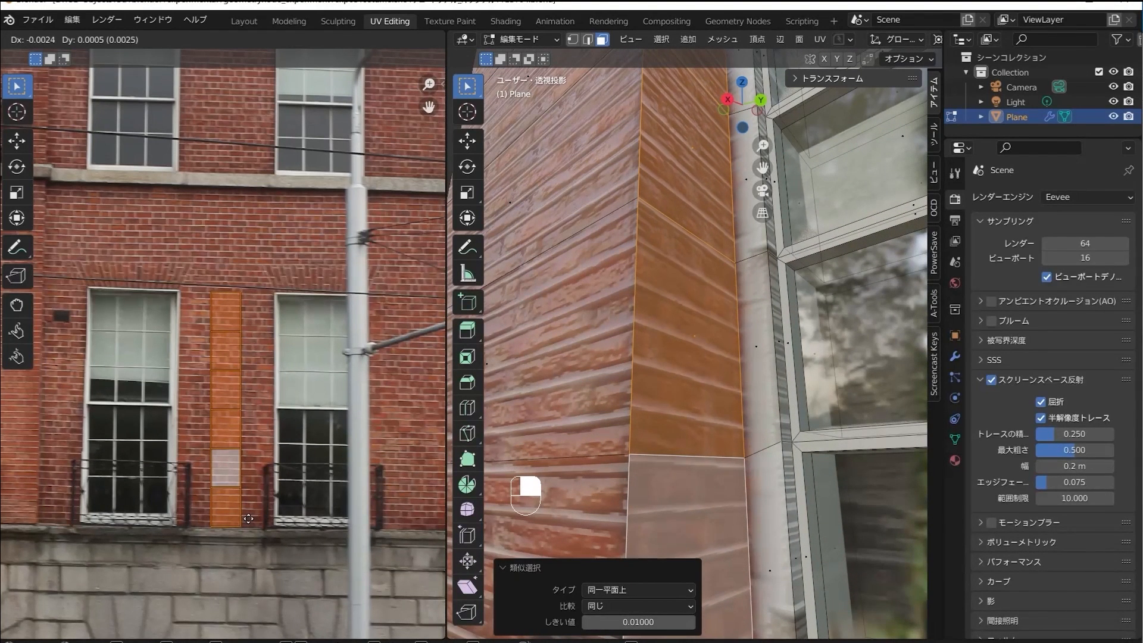
pyautogui.click(249, 518)
pyautogui.press('Tab')
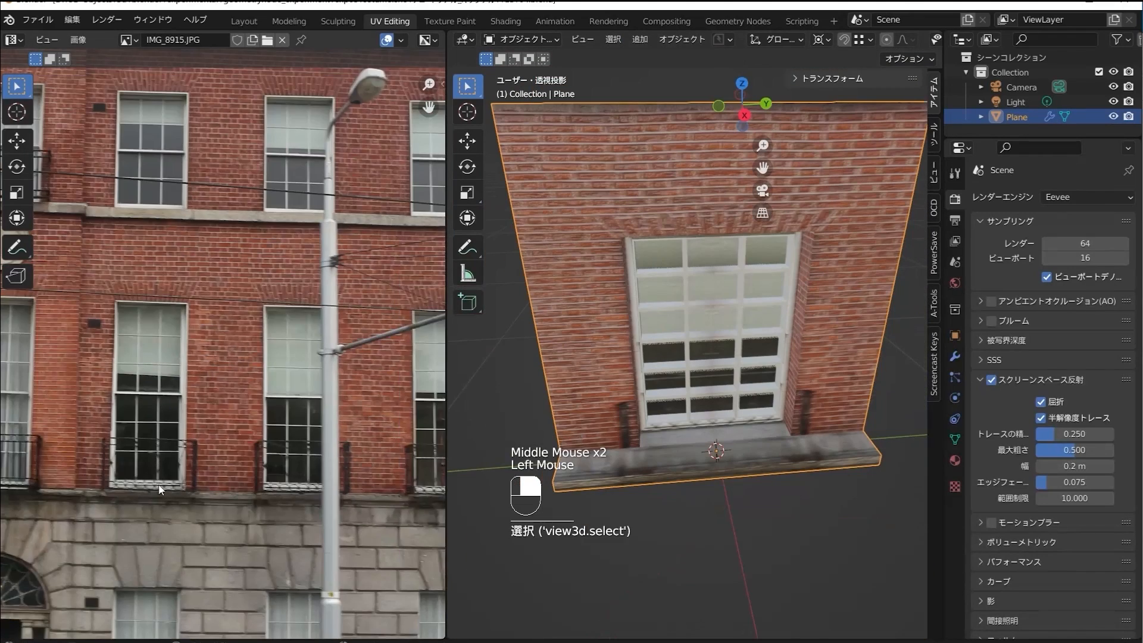
# Extrude the ledge's front top edges below the window straight up along Z to form a balcony panel.
pyautogui.scroll(-2, 164, 492)
pyautogui.scroll(2, 114, 447)
pyautogui.keyDown('shift'); pyautogui.moveTo(99, 429); pyautogui.dragTo(228, 420, button='middle'); pyautogui.keyUp('shift')
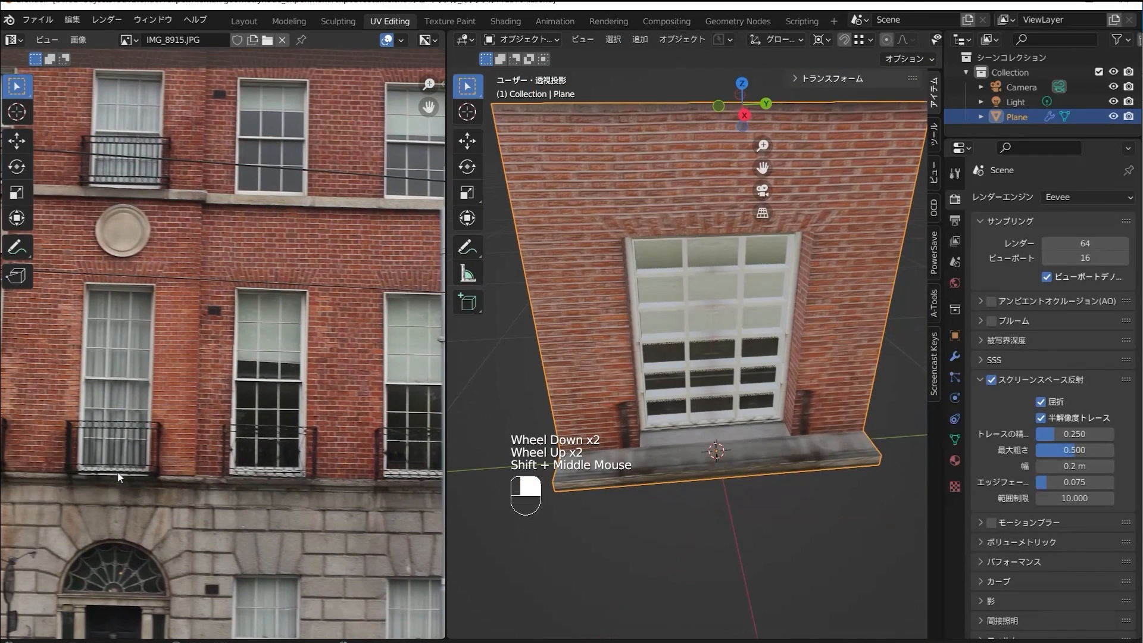
pyautogui.click(659, 443)
pyautogui.click(664, 447)
pyautogui.press('Tab')
pyautogui.click(657, 459)
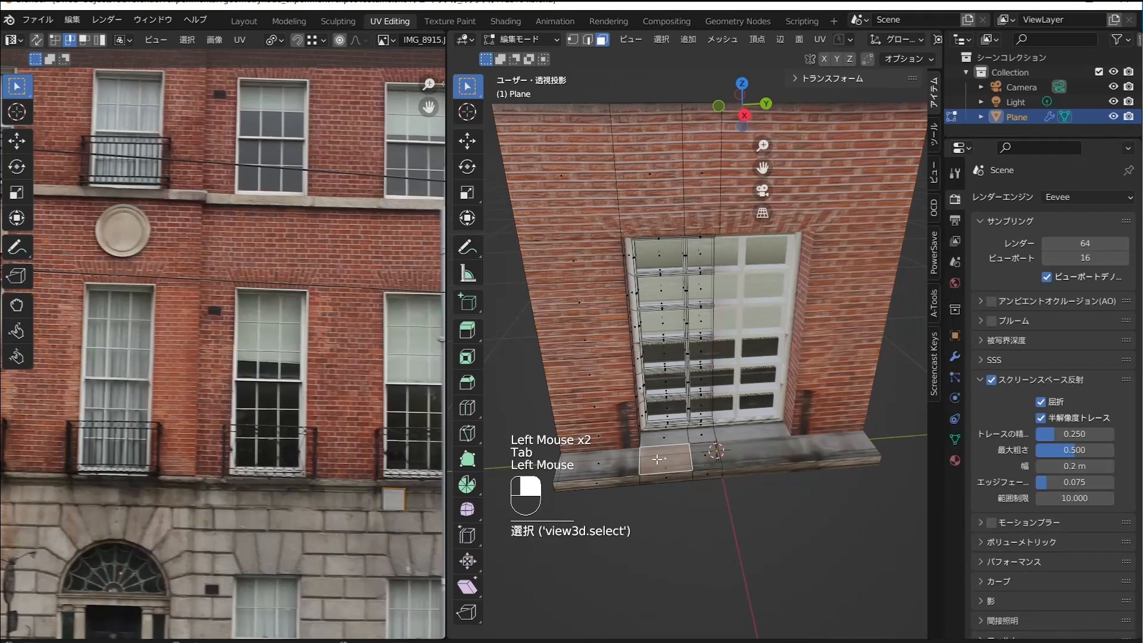
pyautogui.press('2')
pyautogui.click(663, 471)
pyautogui.keyDown('shift'); pyautogui.click(701, 469); pyautogui.keyUp('shift')
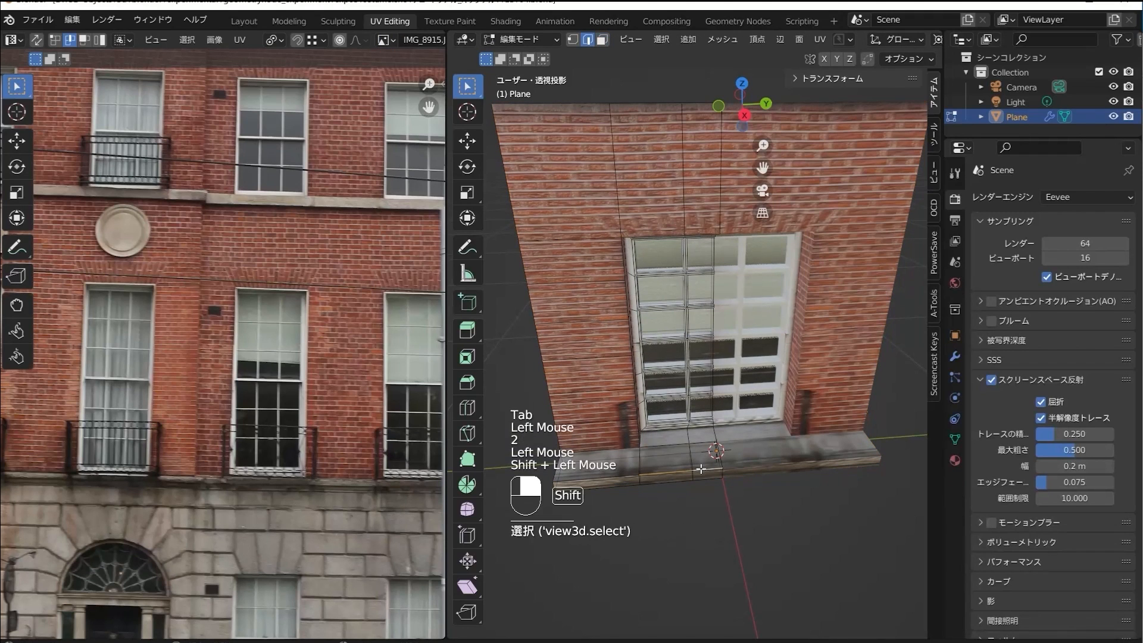
pyautogui.press('e')
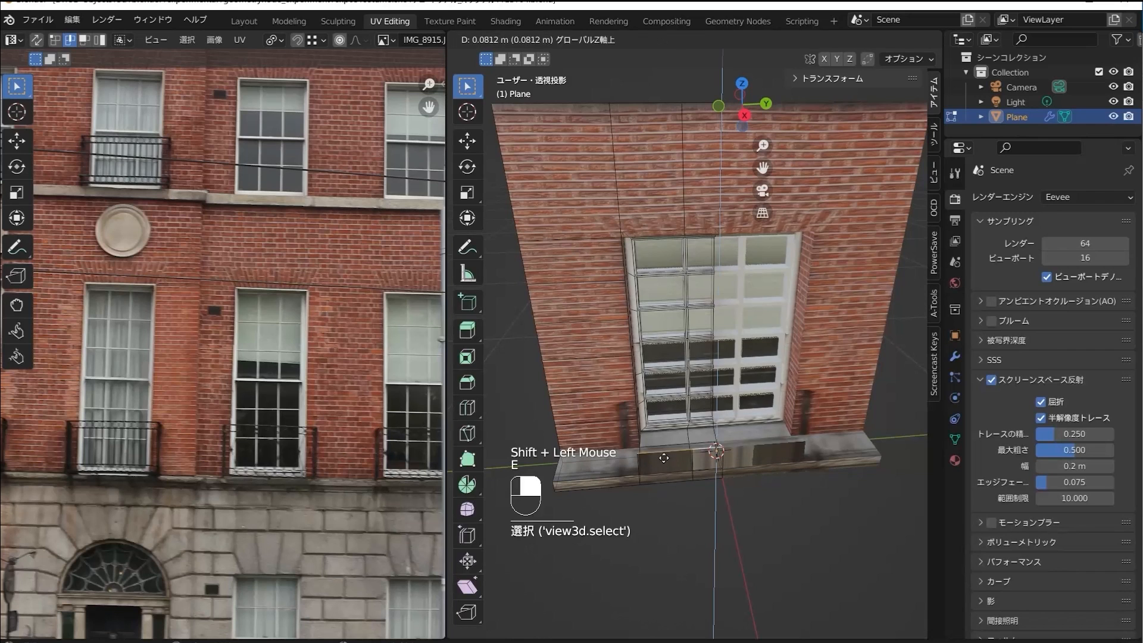
pyautogui.click(627, 416)
# Separate the two extruded panel faces into their own object and open that object for editing.
pyautogui.press('3')
pyautogui.click(666, 444)
pyautogui.keyDown('shift'); pyautogui.click(714, 448); pyautogui.keyUp('shift')
pyautogui.moveTo(714, 448); pyautogui.dragTo(741, 453, button='middle')
pyautogui.hotkey('ctrl', 'z')
pyautogui.press('o')
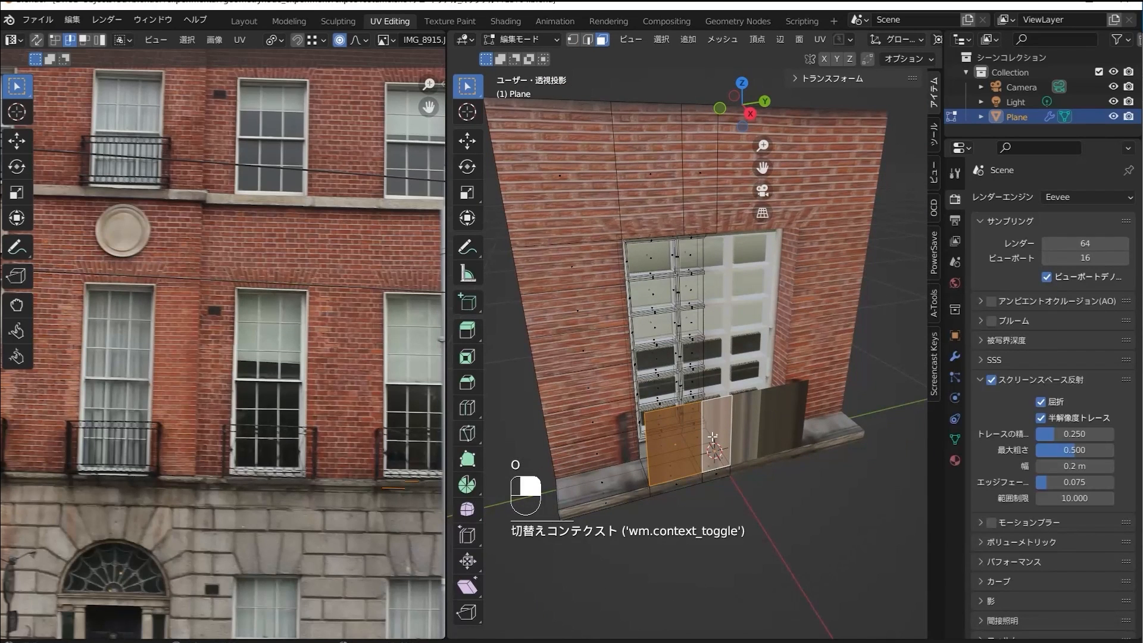
pyautogui.press('Escape')
pyautogui.press('p')
pyautogui.click(715, 436)
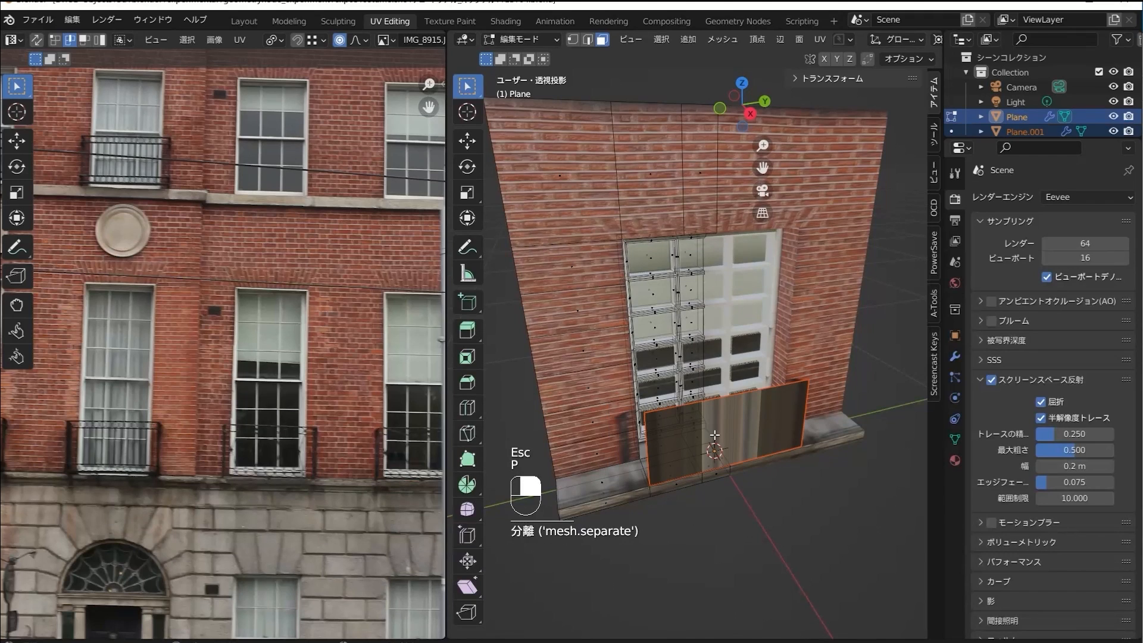
pyautogui.press('Tab')
pyautogui.click(660, 459)
pyautogui.press('Tab')
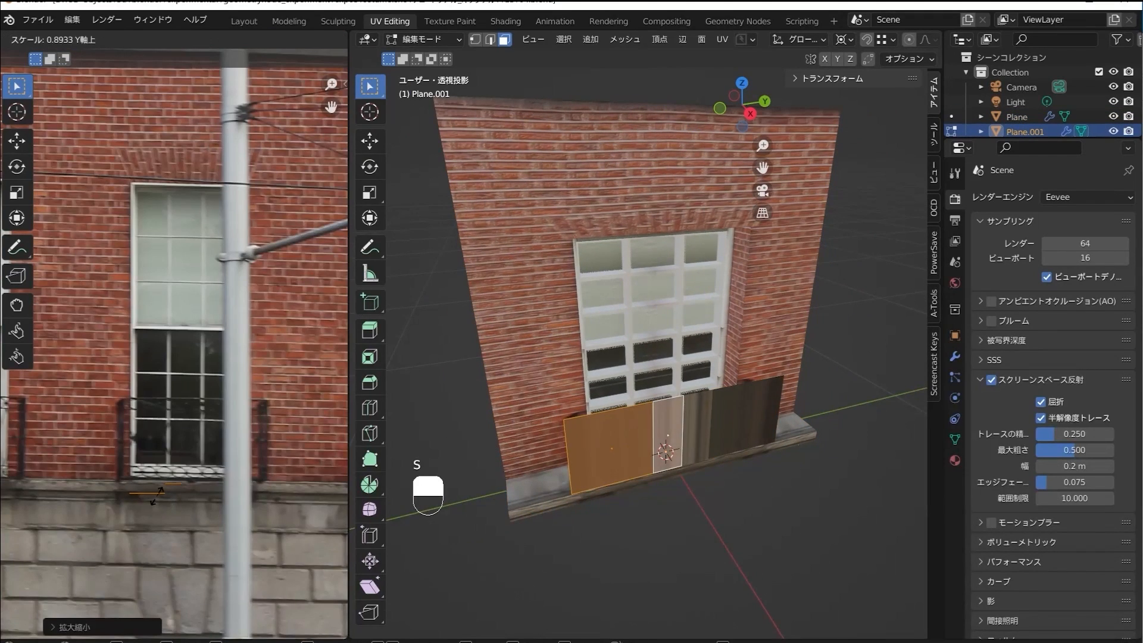
# Scale the panel's UVs along Y and move them to the balcony of the photo's window above the arched door.
pyautogui.click(157, 495)
pyautogui.scroll(-4, 176, 496)
pyautogui.press('1')
pyautogui.moveTo(149, 426); pyautogui.dragTo(184, 452)
pyautogui.keyDown('shift'); pyautogui.moveTo(149, 435); pyautogui.dragTo(239, 429, button='middle'); pyautogui.keyUp('shift')
pyautogui.press('g')
pyautogui.click(88, 424)
# Fit the panel's UV corners over the left half of the photo's balcony railing, from its base to its top rail.
pyautogui.scroll(1, 88, 424)
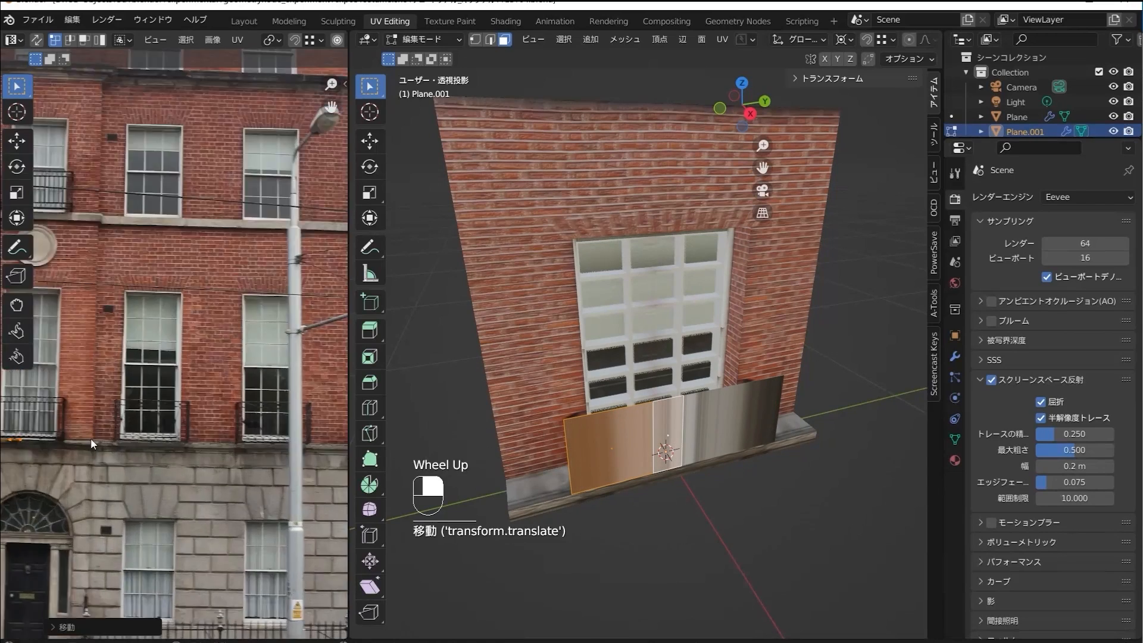
pyautogui.keyDown('shift'); pyautogui.moveTo(88, 424); pyautogui.dragTo(178, 423, button='middle'); pyautogui.keyUp('shift')
pyautogui.scroll(4, 178, 424)
pyautogui.keyDown('shift'); pyautogui.moveTo(178, 424); pyautogui.dragTo(140, 485, button='middle'); pyautogui.keyUp('shift')
pyautogui.keyDown('alt'); pyautogui.click(141, 485); pyautogui.keyUp('alt')
pyautogui.press('g')
pyautogui.click(141, 377)
pyautogui.moveTo(75, 474); pyautogui.dragTo(91, 498)
pyautogui.press('g')
pyautogui.click(90, 496)
pyautogui.moveTo(144, 364); pyautogui.dragTo(171, 490)
pyautogui.press('g')
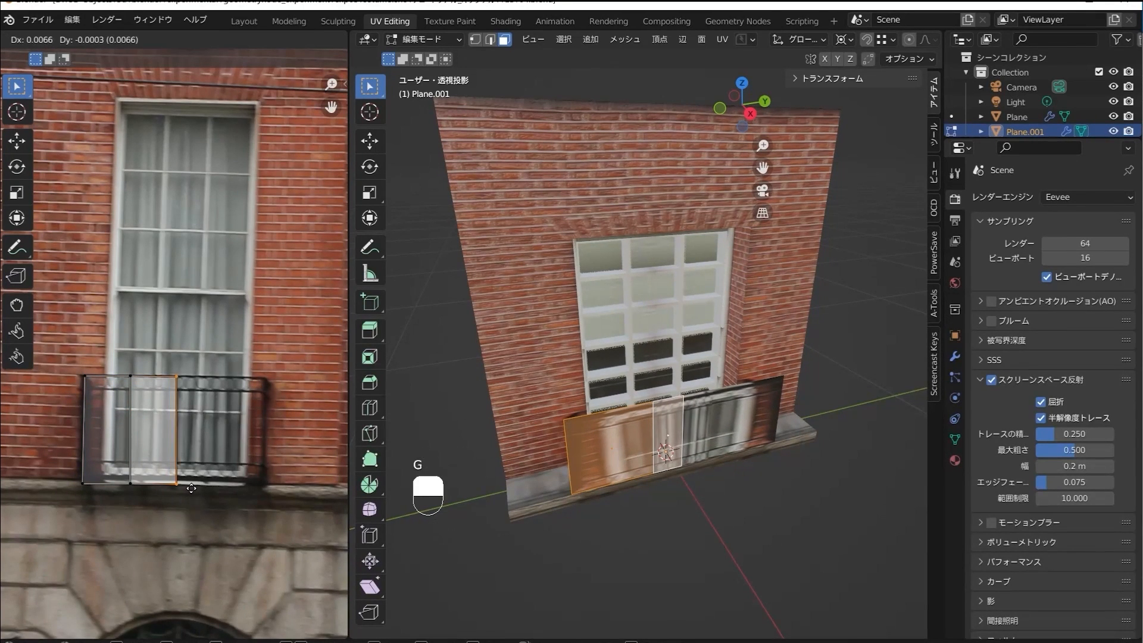
pyautogui.click(191, 489)
# Dissolve the panel's inner vertical edge and shift the face's upper inner UV corner 0.0010 along X.
pyautogui.click(536, 530)
pyautogui.press('2')
pyautogui.click(653, 438)
pyautogui.rightClick(653, 438)
pyautogui.click(679, 589)
pyautogui.moveTo(655, 453); pyautogui.dragTo(619, 431, button='middle')
pyautogui.click(619, 441)
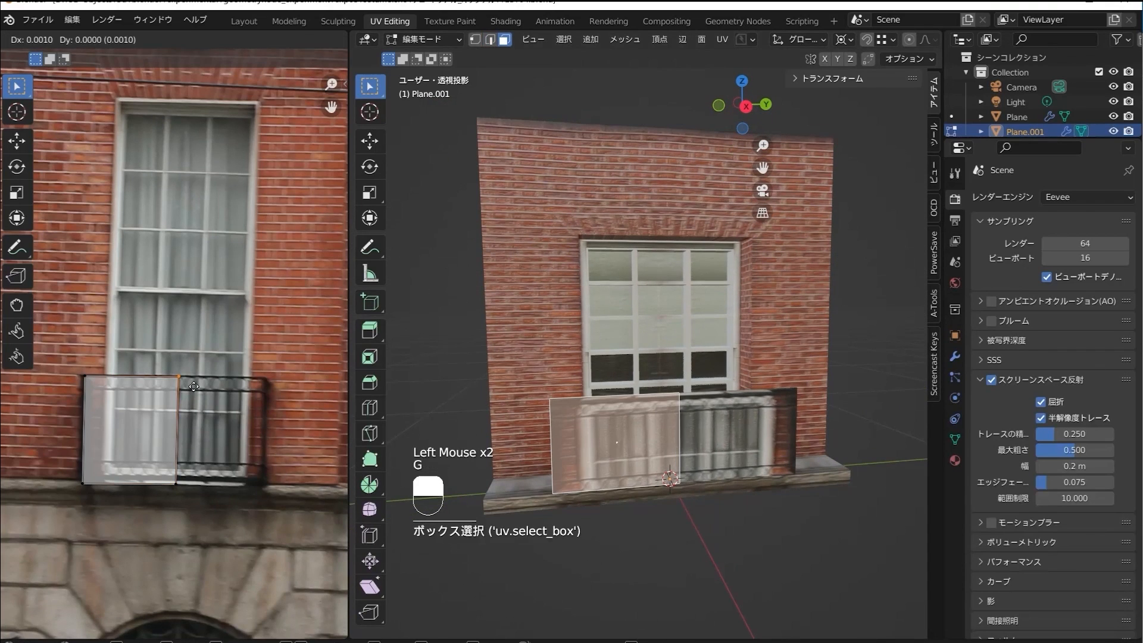
pyautogui.click(194, 387)
# Mirror the balcony panel along the global Z axis to turn its railing texture upright.
pyautogui.press('a')
pyautogui.rightClick(151, 435)
pyautogui.click(150, 472)
pyautogui.hotkey('ctrl', 'z')
pyautogui.rightClick(648, 440)
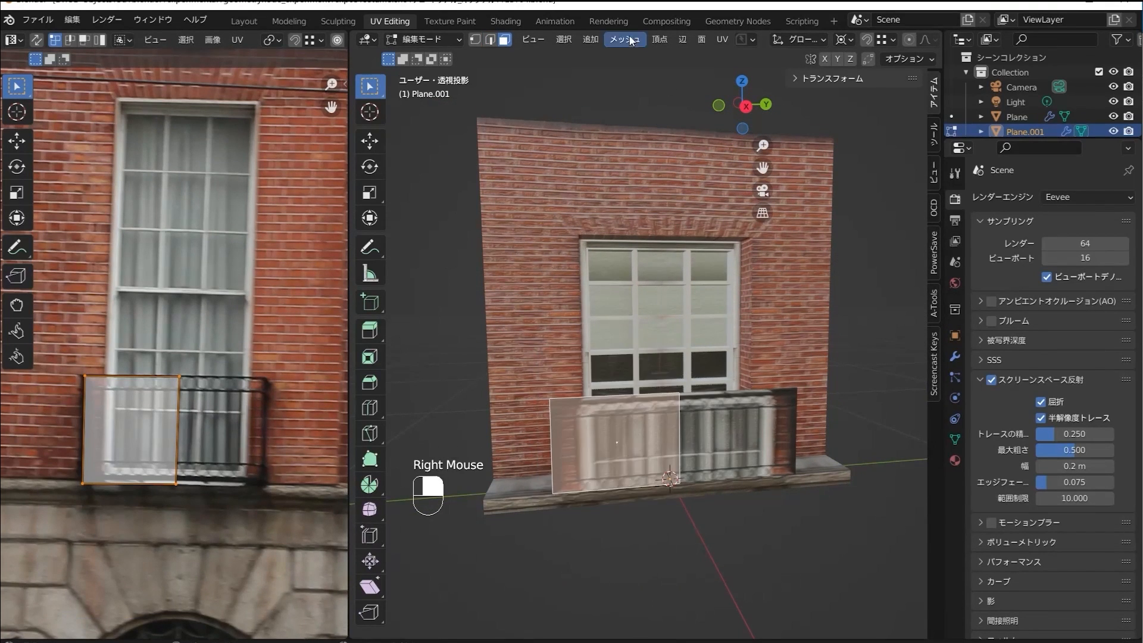
# Add a vertical loop cut near the panel's outer edge at factor -0.860 and seven evenly spaced vertical cuts across the rest.
pyautogui.hotkey('ctrl', 'r')
pyautogui.click(553, 421)
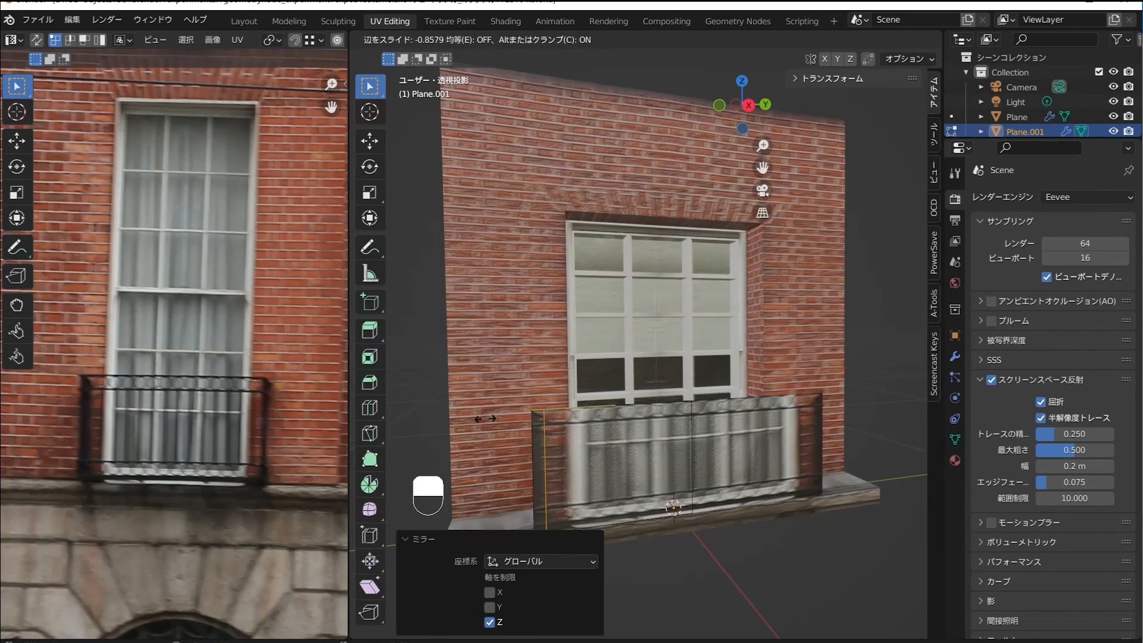
pyautogui.click(486, 418)
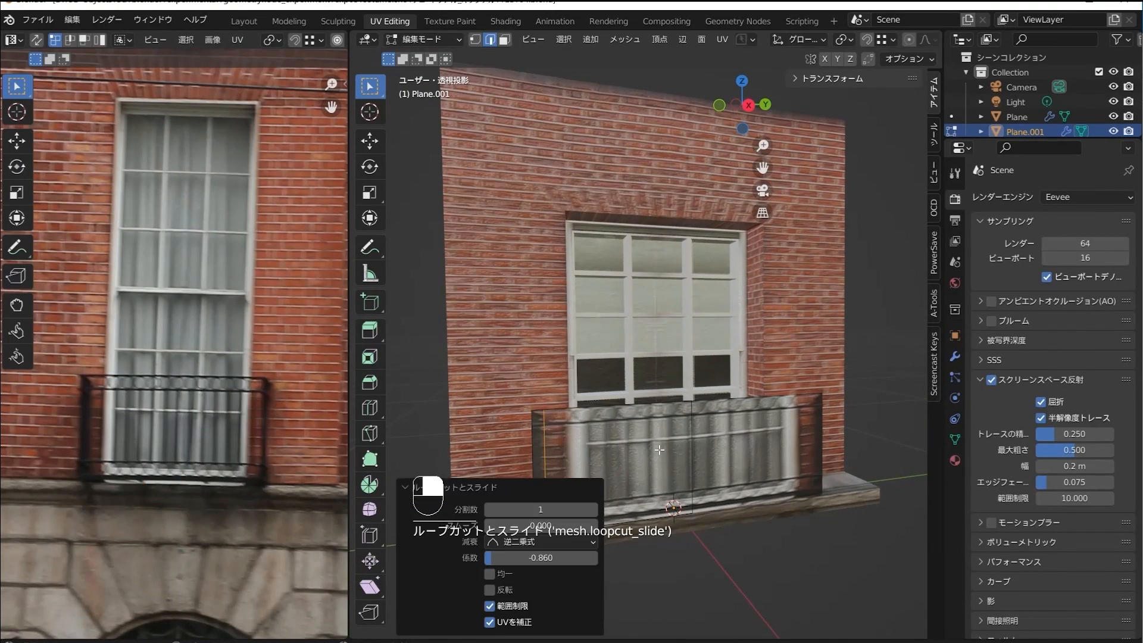
pyautogui.press('3')
pyautogui.click(664, 473)
pyautogui.moveTo(161, 363); pyautogui.dragTo(198, 509)
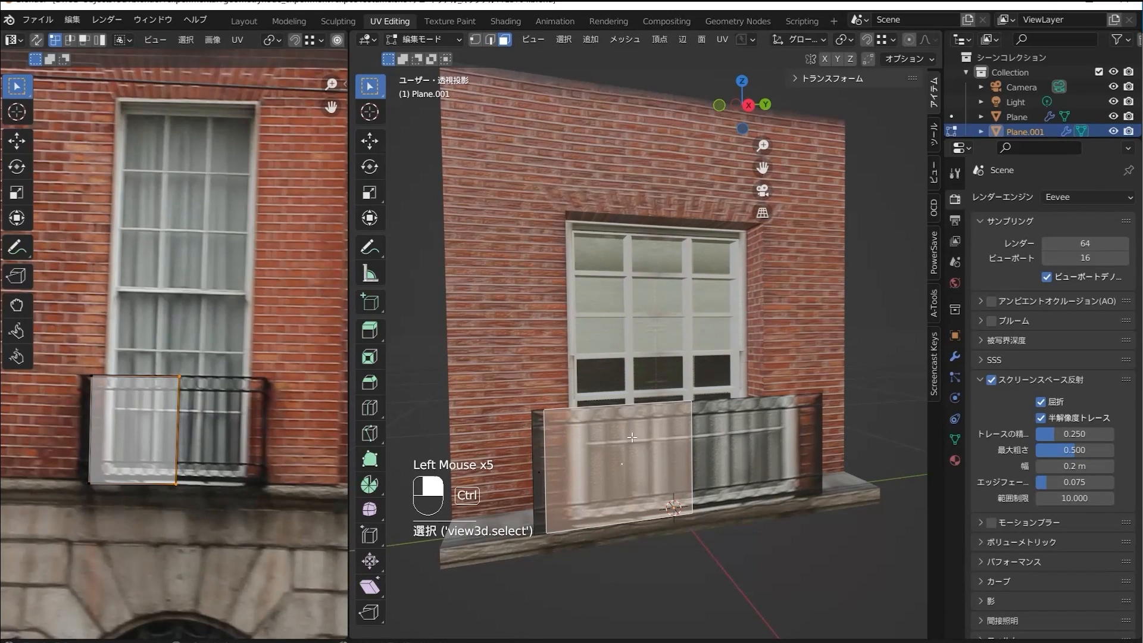
pyautogui.scroll(6, 637, 423)
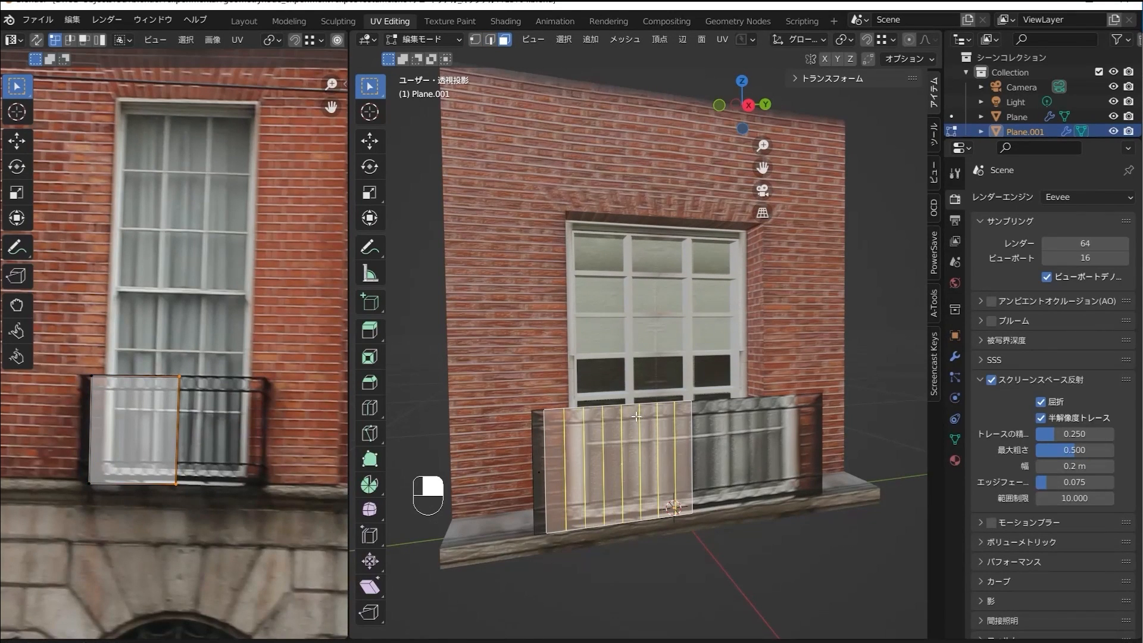
pyautogui.click(636, 415)
# Add horizontal loop cuts across the panel, one near the top at factor 0.745 and others near the bottom.
pyautogui.keyDown('shift'); pyautogui.moveTo(563, 512); pyautogui.dragTo(605, 457, button='middle'); pyautogui.keyUp('shift')
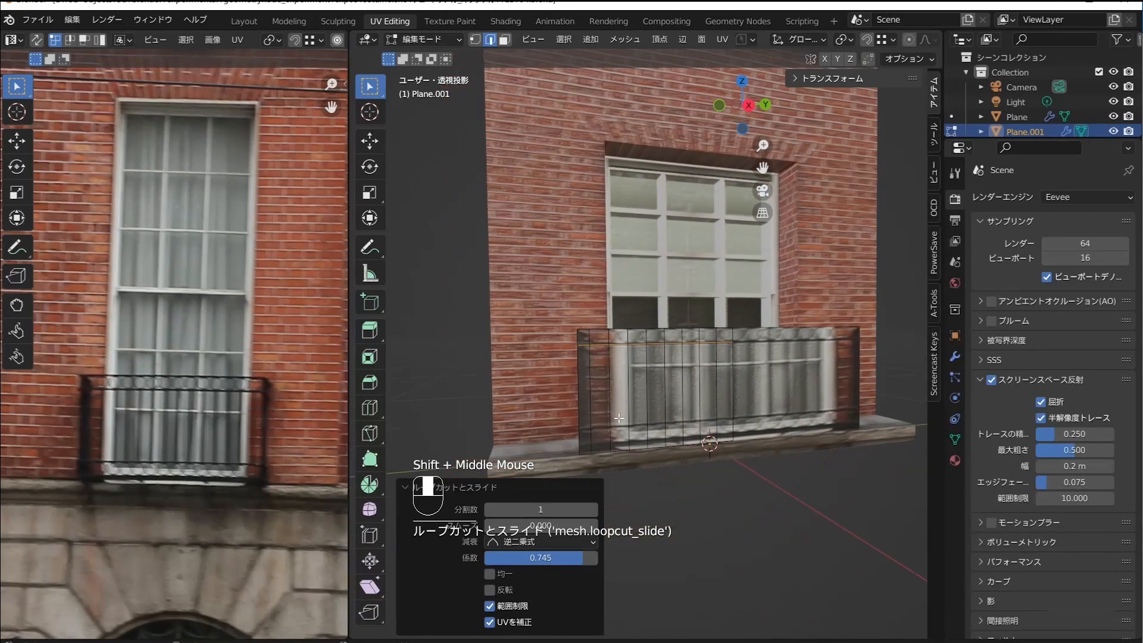
pyautogui.rightClick(605, 457)
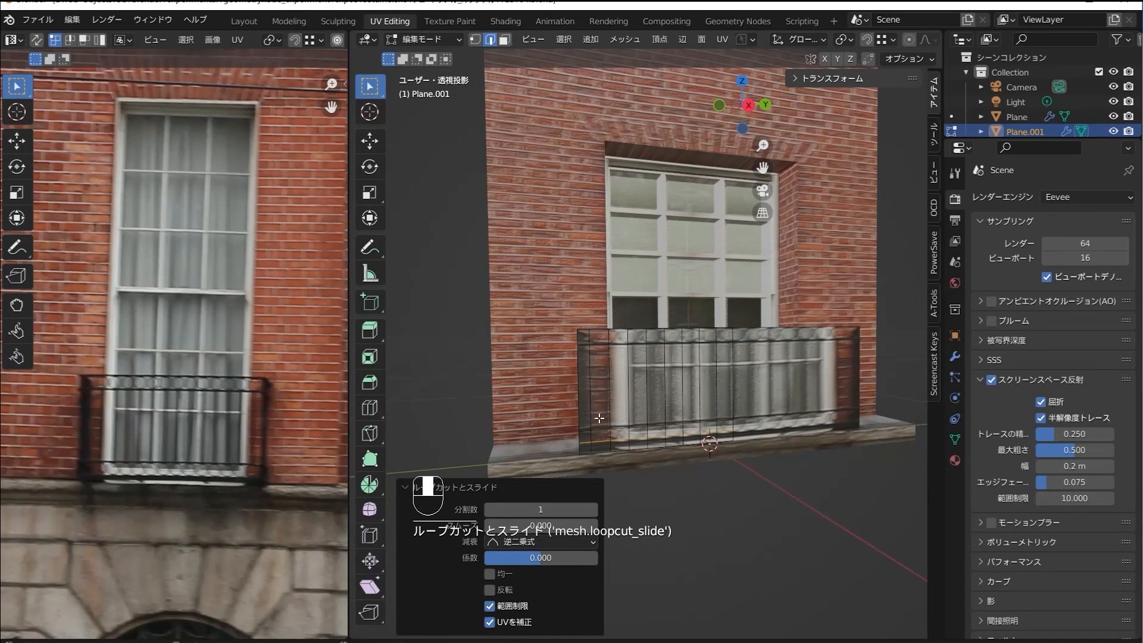
pyautogui.click(595, 392)
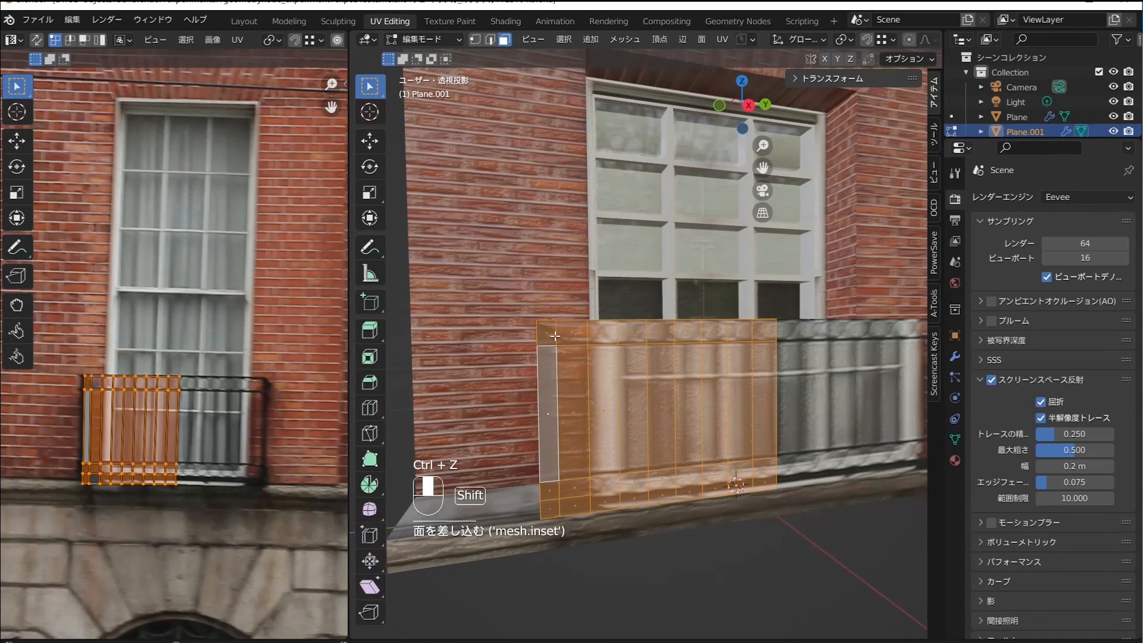
# Inset all panel faces except the outer column individually by 0.00497 m and delete the inset faces to leave railing bars.
pyautogui.keyDown('shift'); pyautogui.click(549, 333); pyautogui.keyUp('shift')
pyautogui.keyDown('shift'); pyautogui.click(548, 416); pyautogui.keyUp('shift')
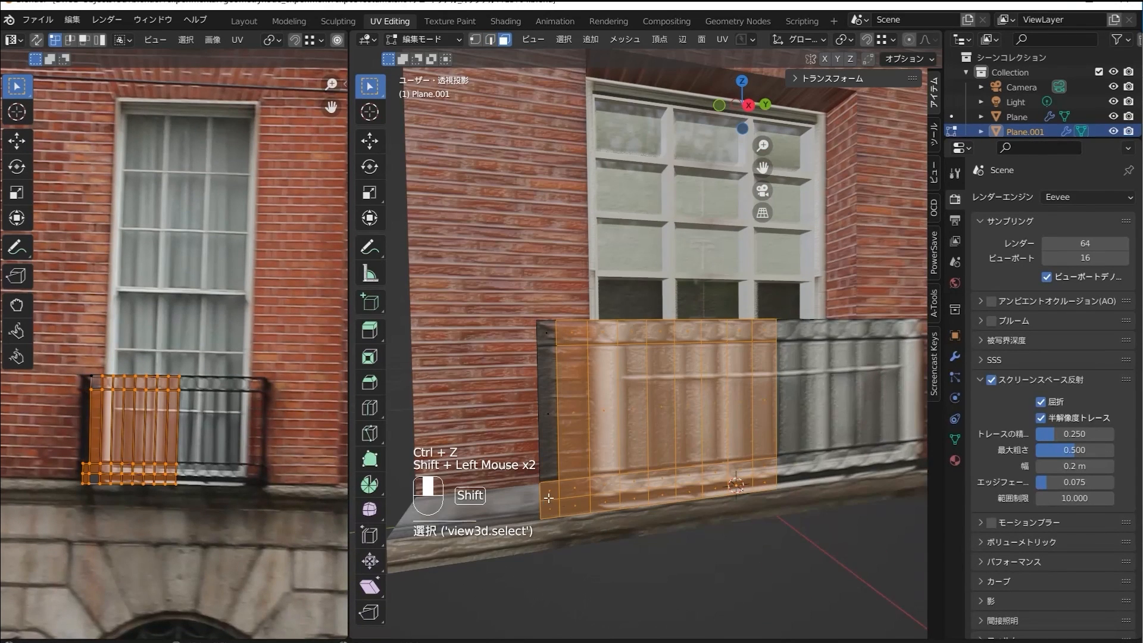
pyautogui.press('i')
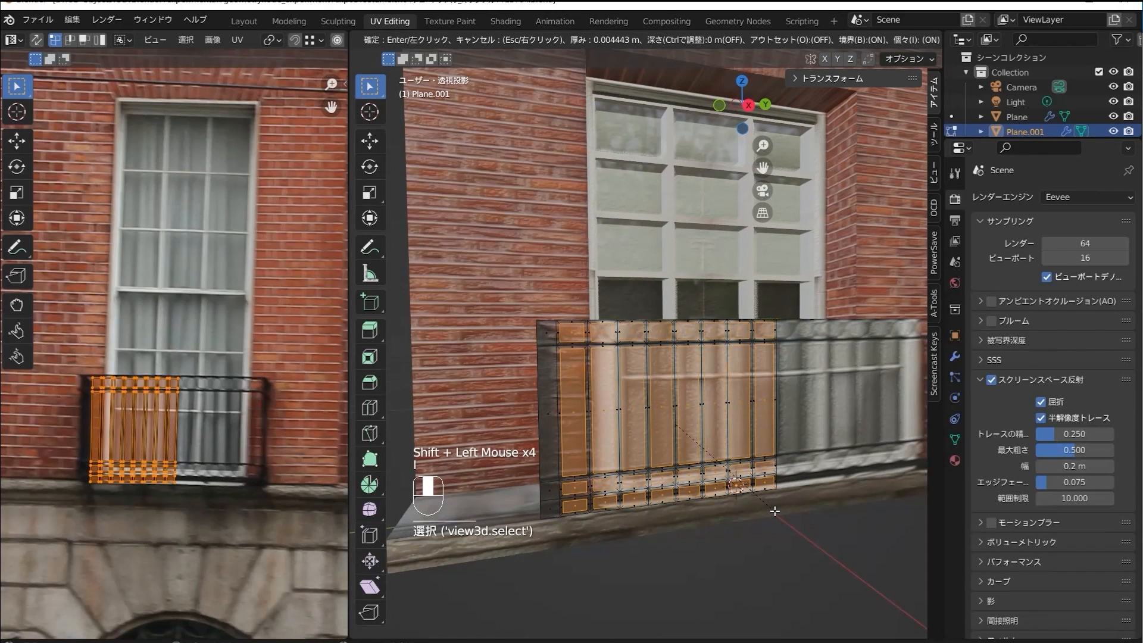
pyautogui.click(711, 465)
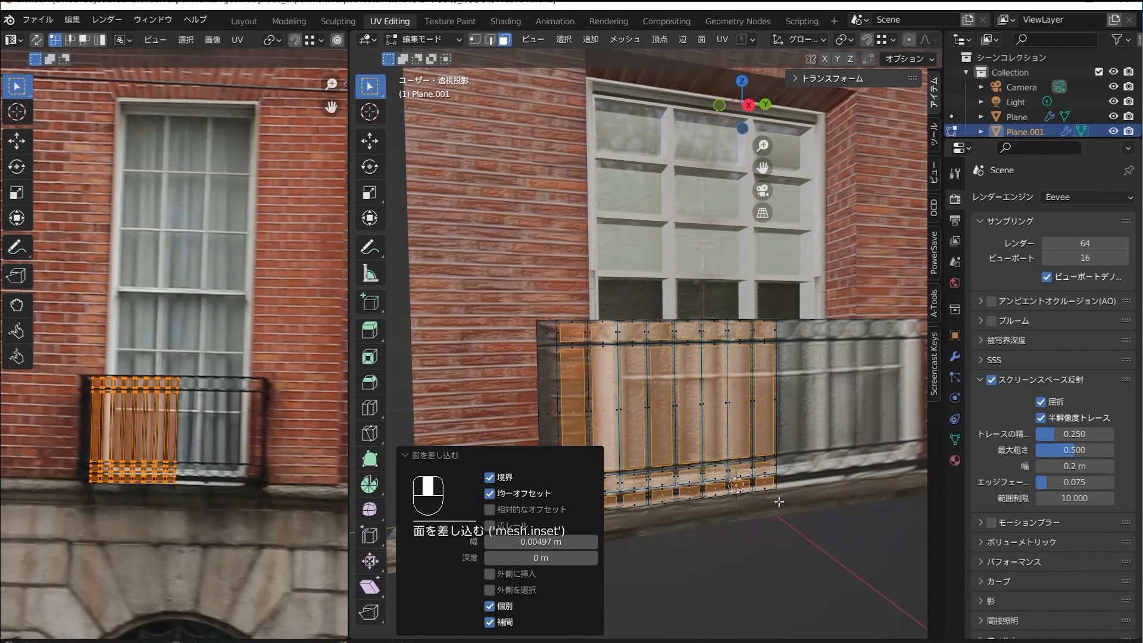
pyautogui.press('Delete')
pyautogui.moveTo(778, 502); pyautogui.dragTo(685, 470, button='middle')
pyautogui.scroll(2, 687, 487)
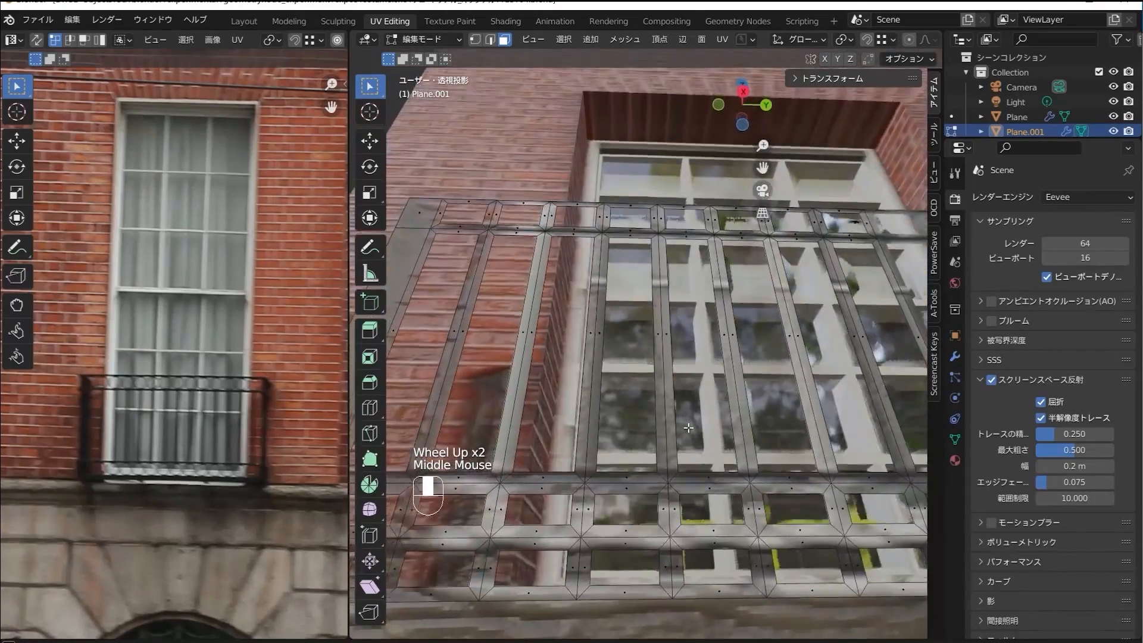
# Scale down all the railing's UVs and move them onto the dark front door in the photo.
pyautogui.scroll(-1, 685, 470)
pyautogui.press('a')
pyautogui.scroll(-2, 207, 455)
pyautogui.click(207, 456)
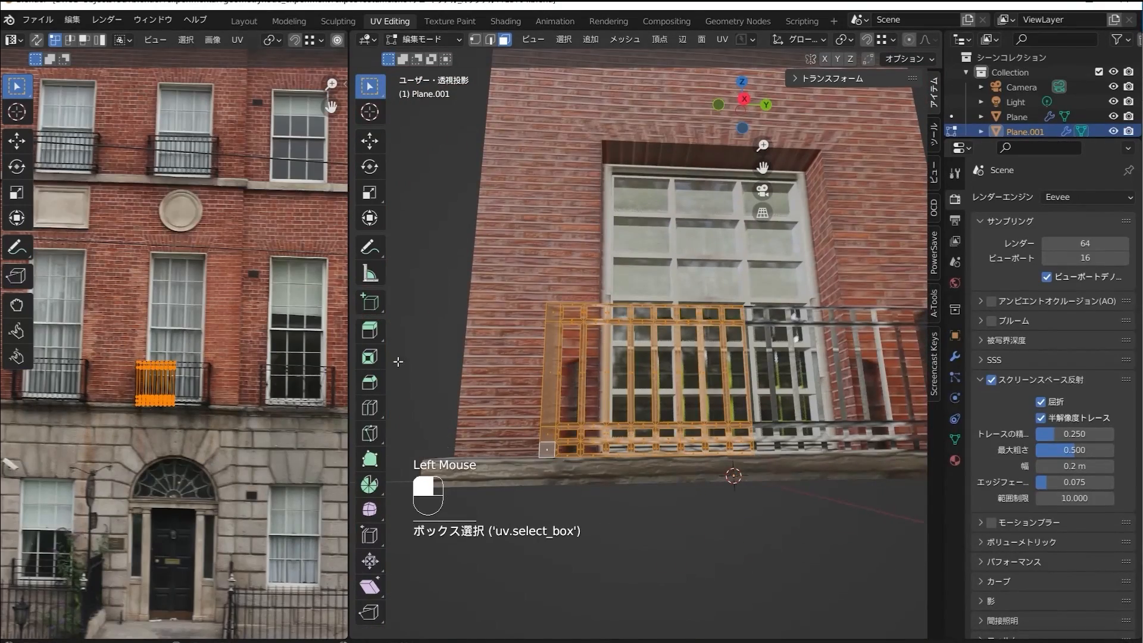
pyautogui.press('s')
pyautogui.click(159, 395)
pyautogui.press('g')
pyautogui.click(163, 547)
# Move the railing along X, back from the ledge's front edge.
pyautogui.moveTo(736, 409); pyautogui.dragTo(762, 416, button='middle')
pyautogui.press('Tab')
pyautogui.scroll(1, 762, 417)
pyautogui.moveTo(762, 417); pyautogui.dragTo(715, 429, button='middle')
pyautogui.scroll(2, 175, 343)
pyautogui.moveTo(512, 429); pyautogui.dragTo(595, 518, button='middle')
pyautogui.scroll(-1, 572, 461)
pyautogui.press('Tab')
pyautogui.press('g')
pyautogui.press('x')
pyautogui.click(663, 555)
# Extrude the railing's outer vertical edges along X to the wall as a side panel and inspect it in object mode.
pyautogui.scroll(-1, 572, 506)
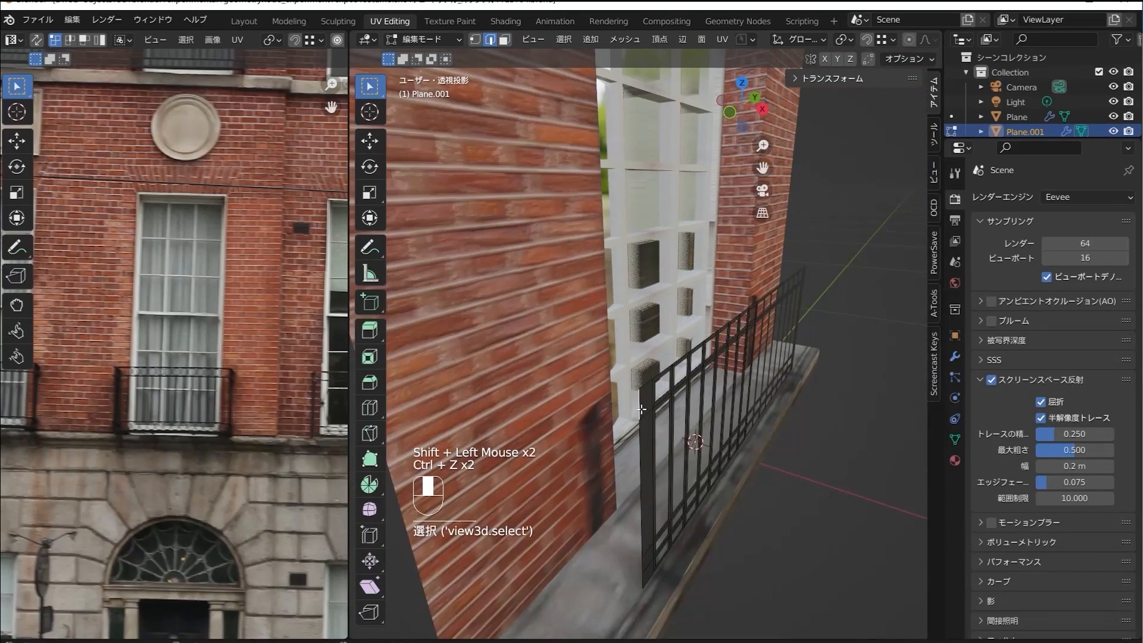
pyautogui.press('e')
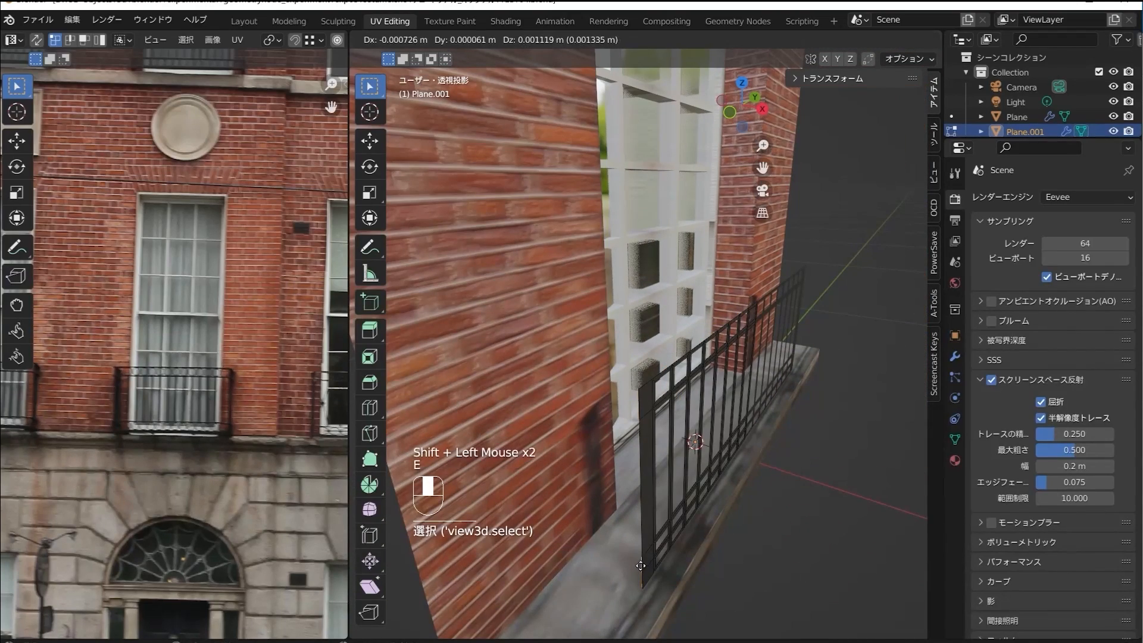
pyautogui.press('x')
pyautogui.keyDown('ctrl'); pyautogui.click(569, 531); pyautogui.keyUp('ctrl')
pyautogui.press('Tab')
pyautogui.moveTo(569, 532); pyautogui.dragTo(659, 490, button='middle')
pyautogui.click(659, 495)
pyautogui.moveTo(845, 305); pyautogui.dragTo(825, 386, button='middle')
pyautogui.scroll(2, 721, 453)
pyautogui.moveTo(721, 453); pyautogui.dragTo(751, 494, button='middle')
pyautogui.scroll(-1, 733, 477)
# Add a Solidify modifier to the railing and adjust its thickness.
pyautogui.click(955, 357)
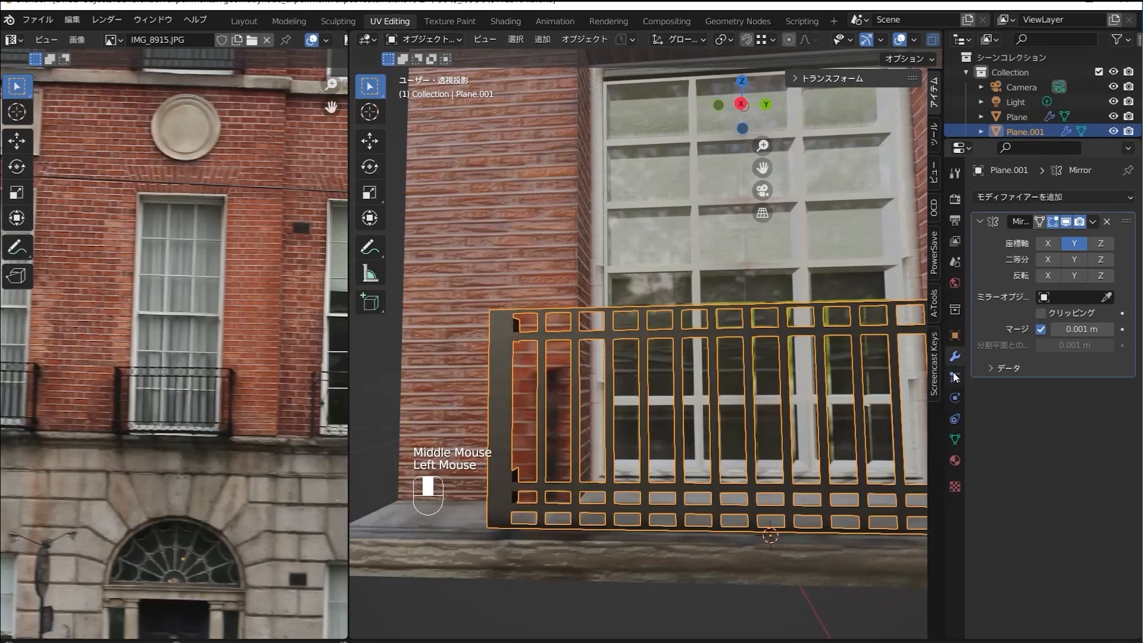
pyautogui.click(1028, 198)
pyautogui.click(788, 441)
pyautogui.moveTo(758, 441); pyautogui.dragTo(605, 472, button='middle')
pyautogui.scroll(3, 645, 530)
pyautogui.click(1046, 429)
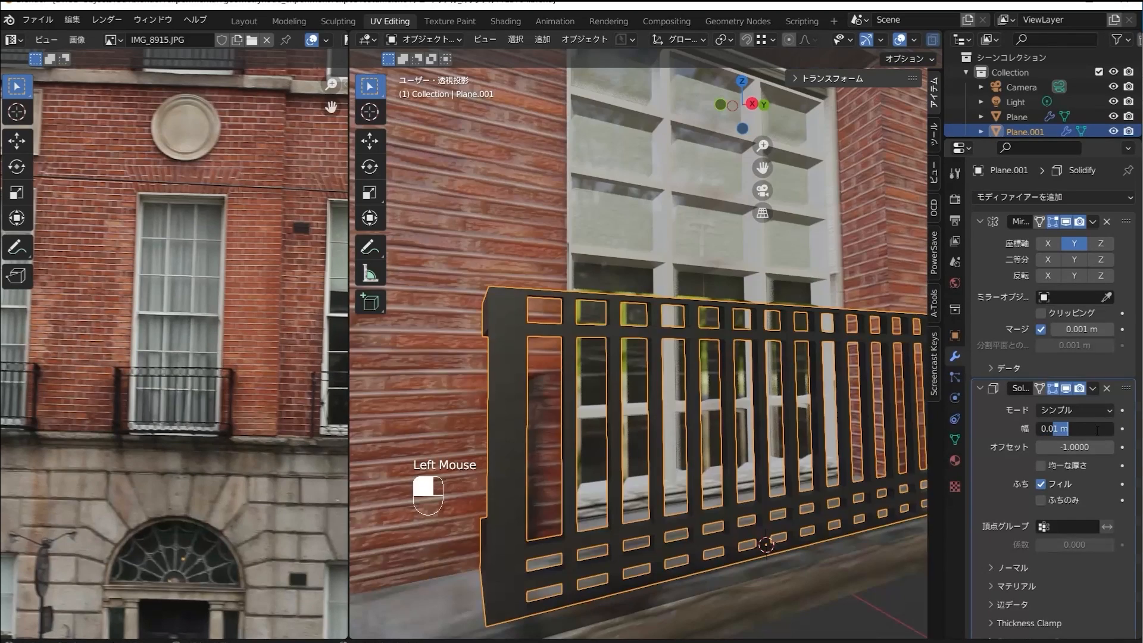
pyautogui.press('Return')
pyautogui.moveTo(691, 393)
pyautogui.mouseDown(button='middle')
pyautogui.moveTo(709, 375)
pyautogui.moveTo(697, 383)
pyautogui.mouseUp(button='middle')
pyautogui.scroll(-1, 709, 376)
pyautogui.scroll(2, 697, 382)
# Move the railing's Solidify modifier before the Mirror modifier and apply it.
pyautogui.click(1094, 388)
pyautogui.click(1070, 458)
pyautogui.click(1095, 221)
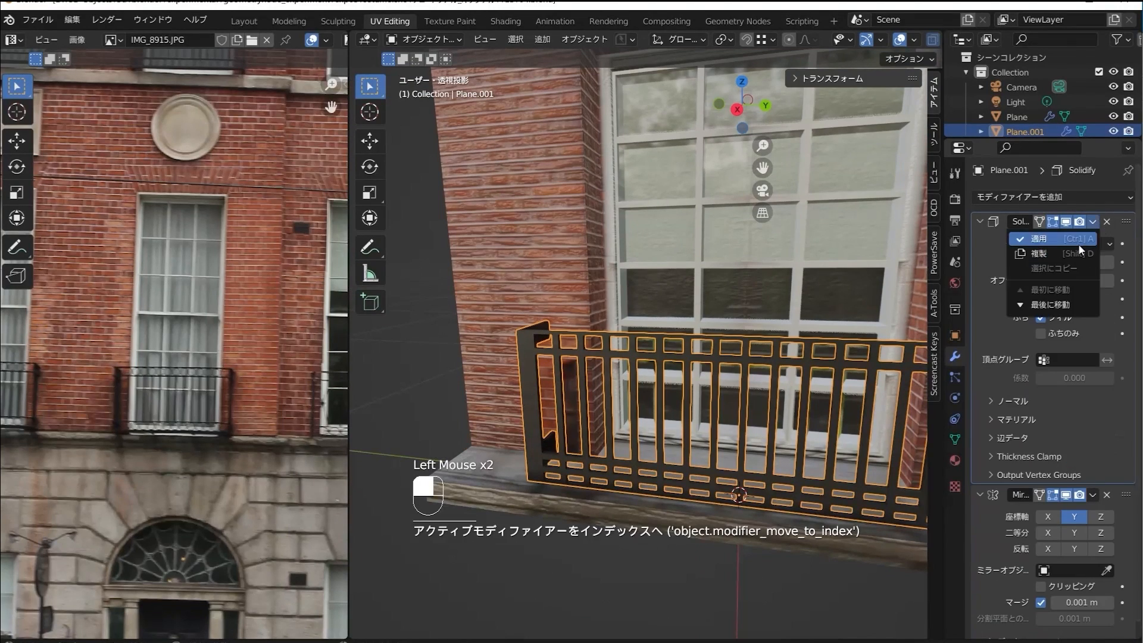
pyautogui.click(1079, 243)
pyautogui.moveTo(748, 398); pyautogui.dragTo(733, 398, button='middle')
pyautogui.click(732, 398)
# Select all coplanar end faces at the railing's mirror seam and delete them.
pyautogui.press('Tab')
pyautogui.scroll(1, 730, 363)
pyautogui.moveTo(882, 122); pyautogui.dragTo(868, 119, button='middle')
pyautogui.scroll(3, 843, 521)
pyautogui.moveTo(842, 521); pyautogui.dragTo(798, 518, button='middle')
pyautogui.scroll(-1, 798, 518)
pyautogui.press('3')
pyautogui.click(749, 288)
pyautogui.hotkey('shift', 'g')
pyautogui.click(750, 290)
pyautogui.press('Delete')
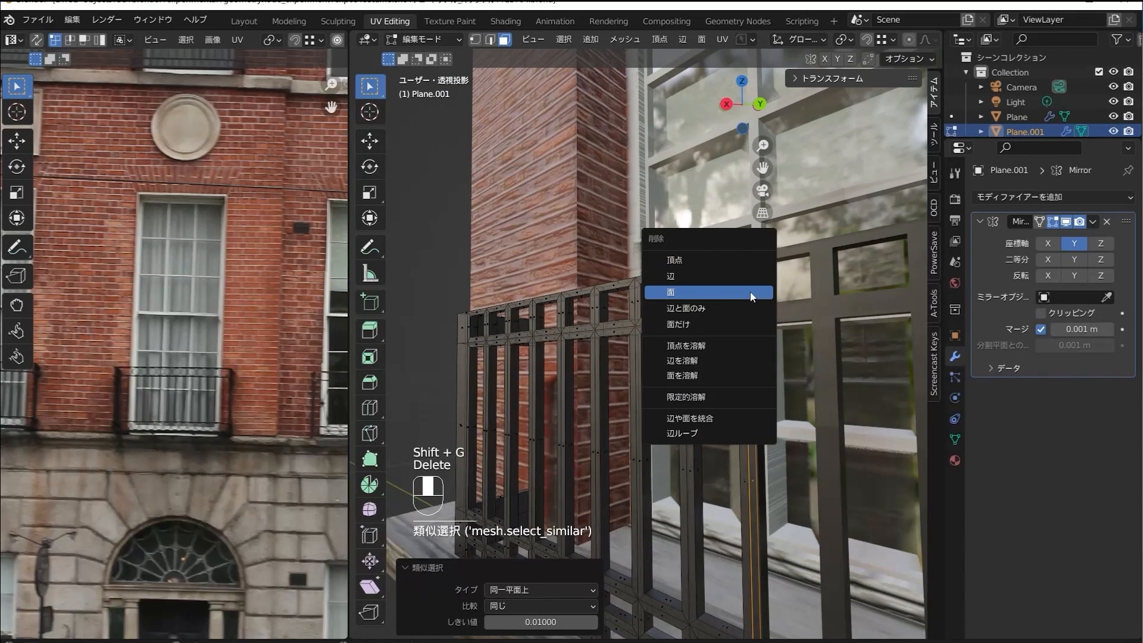
pyautogui.click(751, 294)
pyautogui.click(791, 365)
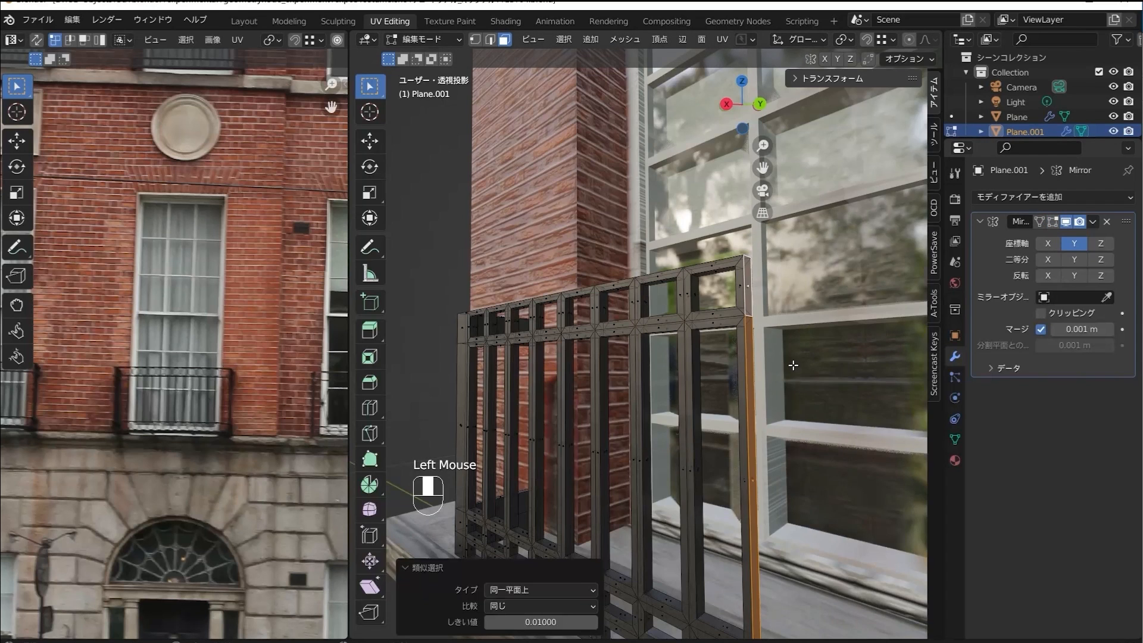
pyautogui.moveTo(791, 365); pyautogui.dragTo(764, 321, button='middle')
pyautogui.press('Delete')
pyautogui.click(740, 350)
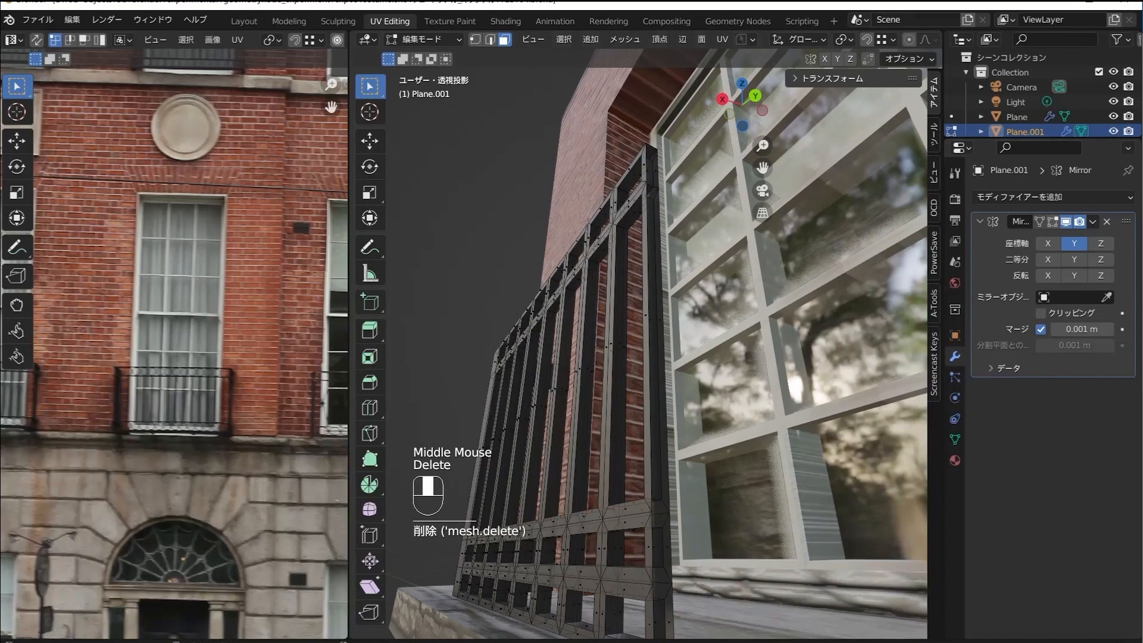
# Turn the Mirror modifier's edit-mode display back on, check the seam, and return to object mode.
pyautogui.click(1054, 222)
pyautogui.click(1053, 221)
pyautogui.click(1054, 222)
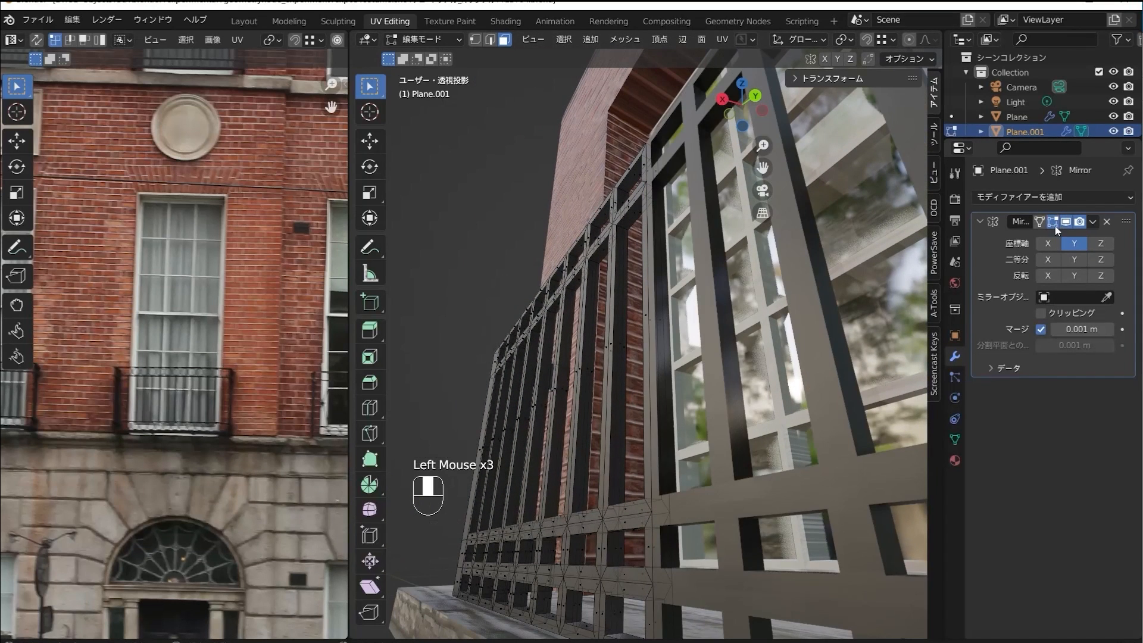
pyautogui.scroll(-3, 818, 381)
pyautogui.moveTo(717, 338); pyautogui.dragTo(790, 417, button='middle')
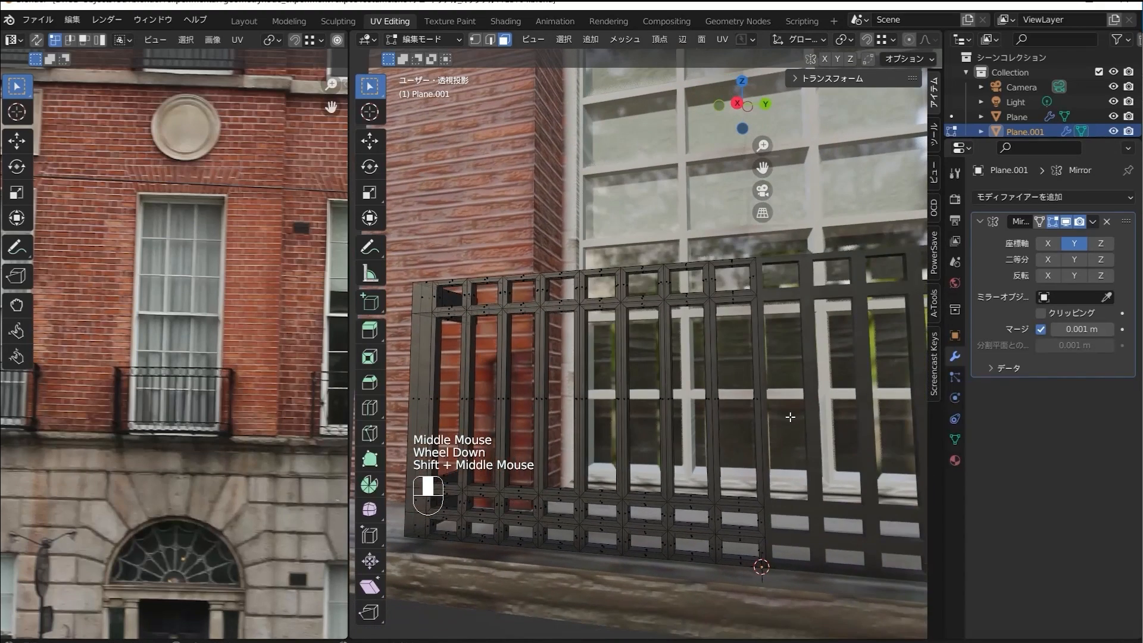
pyautogui.press('Tab')
# Add a Bevel modifier to the railing.
pyautogui.moveTo(842, 391); pyautogui.dragTo(936, 288, button='middle')
pyautogui.click(1021, 199)
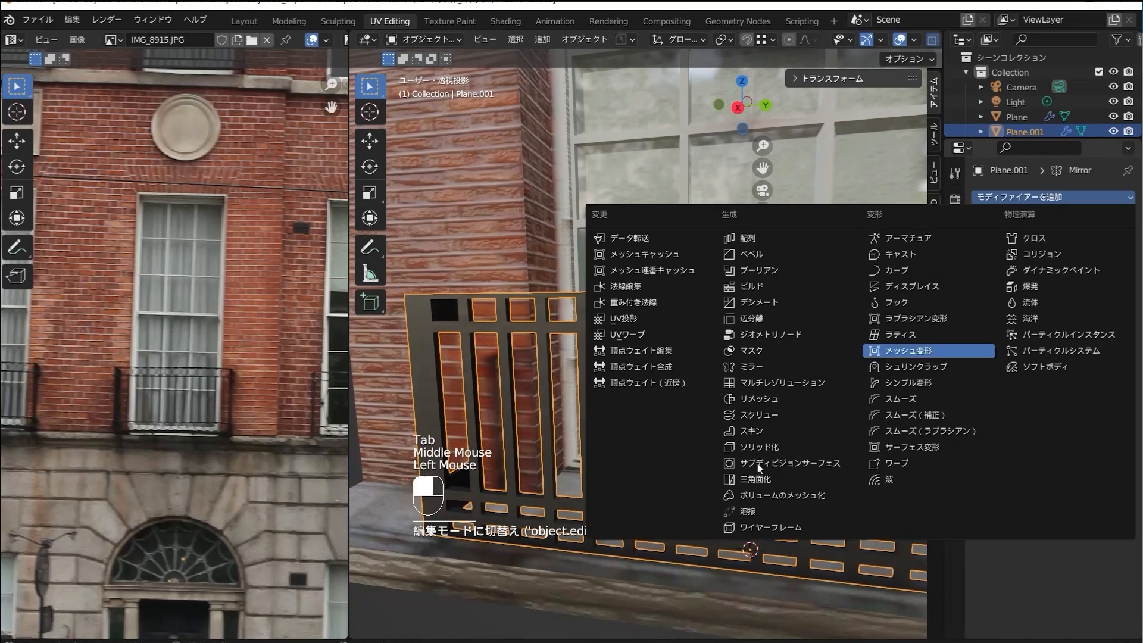
pyautogui.click(762, 265)
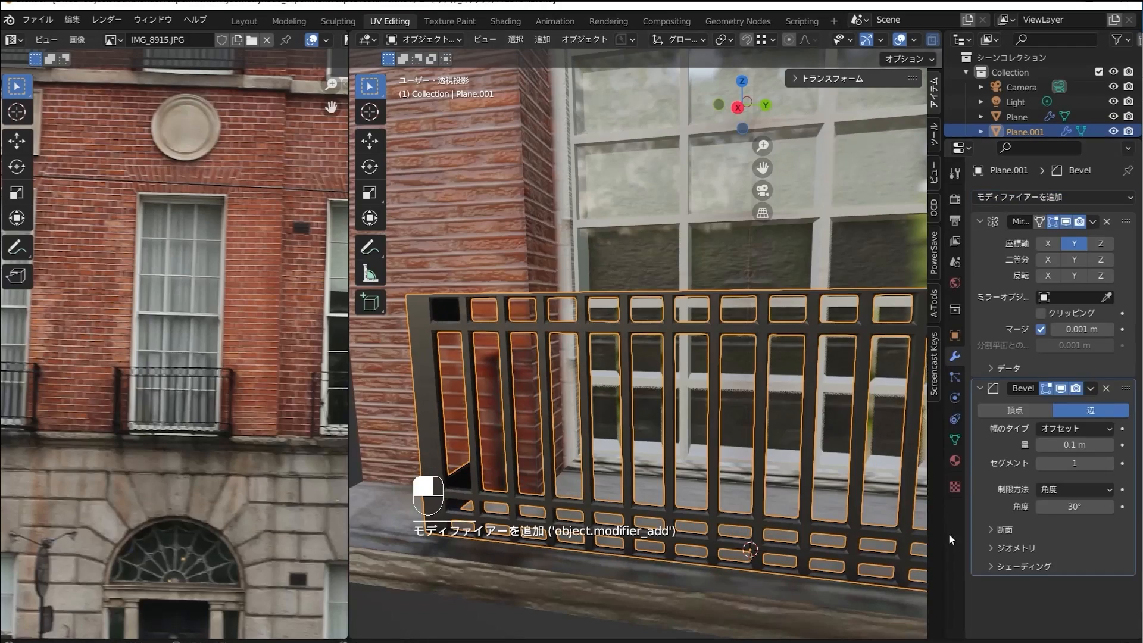
# Move the railing's Bevel modifier before the Mirror modifier and apply it.
pyautogui.click(1090, 388)
pyautogui.click(1056, 457)
pyautogui.scroll(-1, 641, 461)
pyautogui.moveTo(640, 460); pyautogui.dragTo(842, 334, button='middle')
pyautogui.scroll(4, 559, 234)
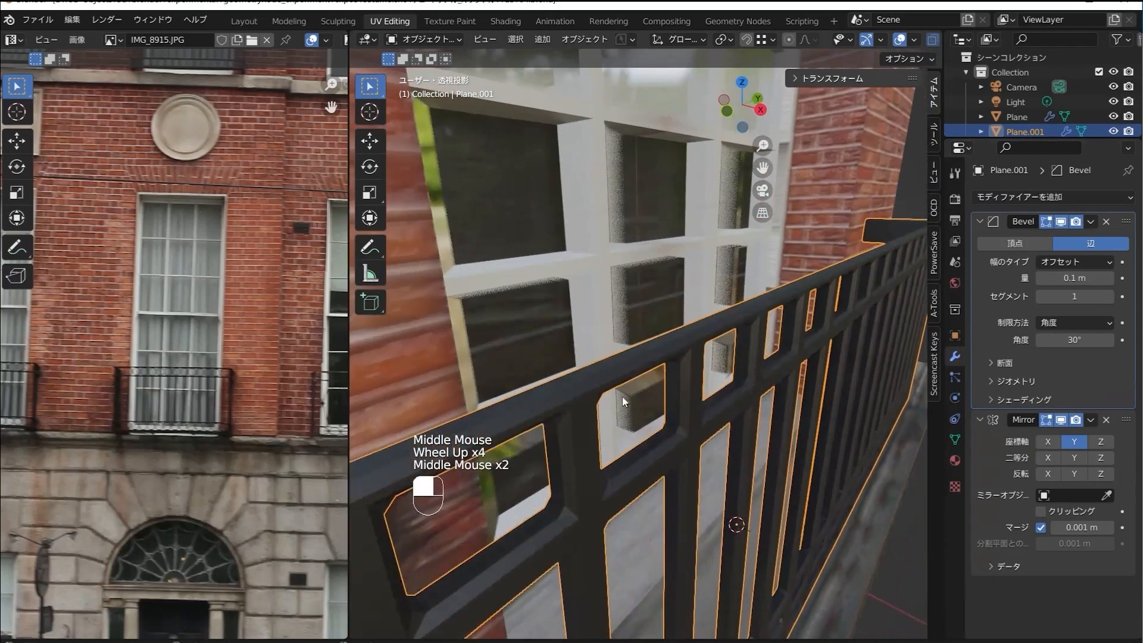
pyautogui.click(1090, 221)
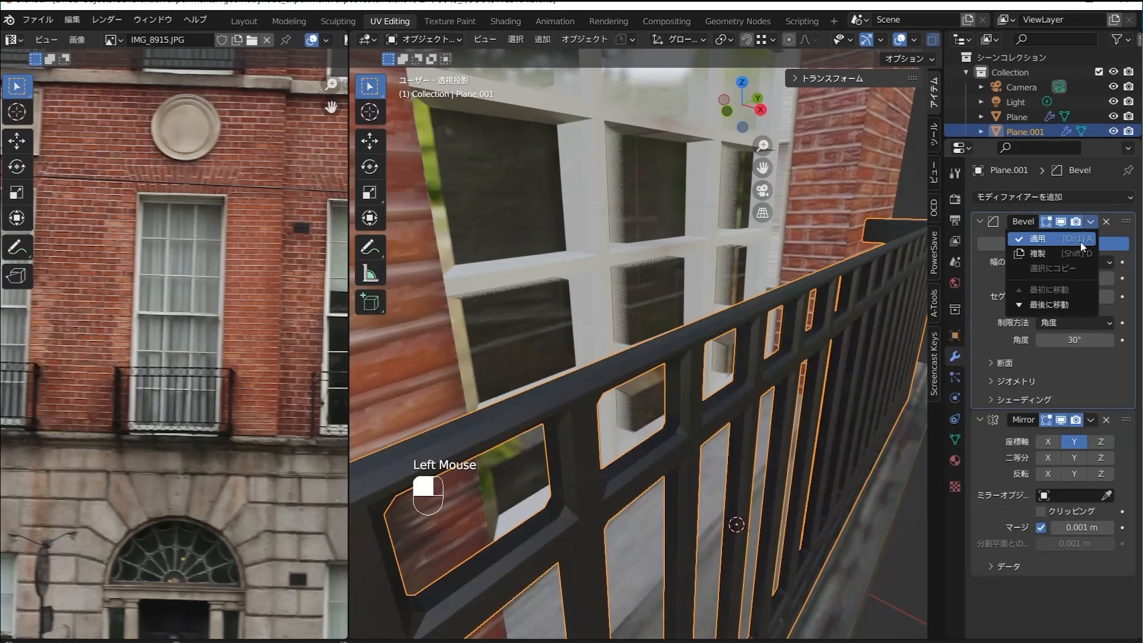
pyautogui.click(1065, 245)
# Try to join the railing and the brick facade into one object.
pyautogui.scroll(-1, 717, 347)
pyautogui.moveTo(595, 357); pyautogui.dragTo(577, 275, button='middle')
pyautogui.click(716, 347)
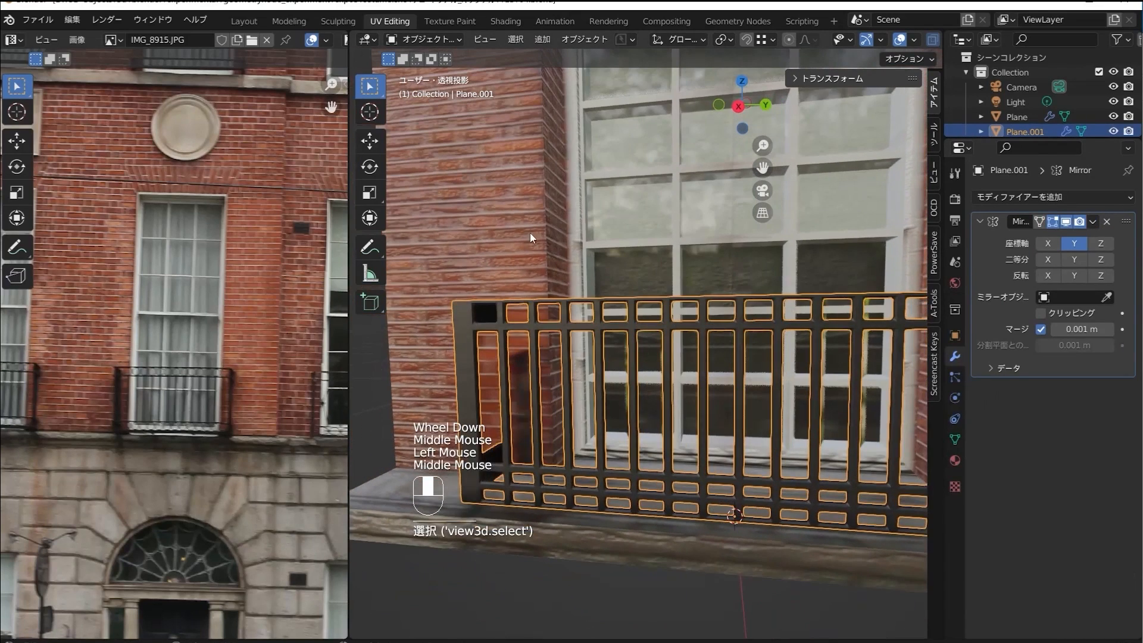
pyautogui.keyDown('shift'); pyautogui.click(517, 216); pyautogui.keyUp('shift')
pyautogui.hotkey('ctrl', 'j')
pyautogui.scroll(-2, 518, 221)
pyautogui.scroll(1, 655, 268)
pyautogui.moveTo(655, 268); pyautogui.dragTo(762, 366, button='middle')
pyautogui.hotkey('ctrl', 'z')
# Join the balcony railing with the brick facade into one object, keeping the facade as the active object.
pyautogui.click(544, 321)
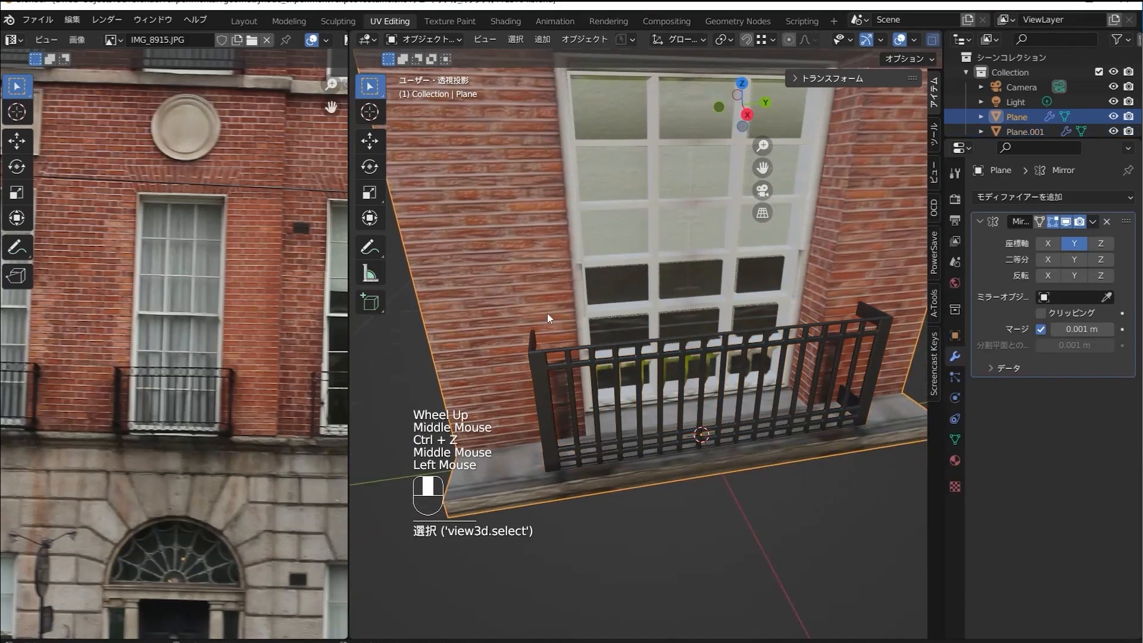
pyautogui.moveTo(726, 327); pyautogui.dragTo(571, 372, button='middle')
pyautogui.keyDown('shift'); pyautogui.click(562, 379); pyautogui.keyUp('shift')
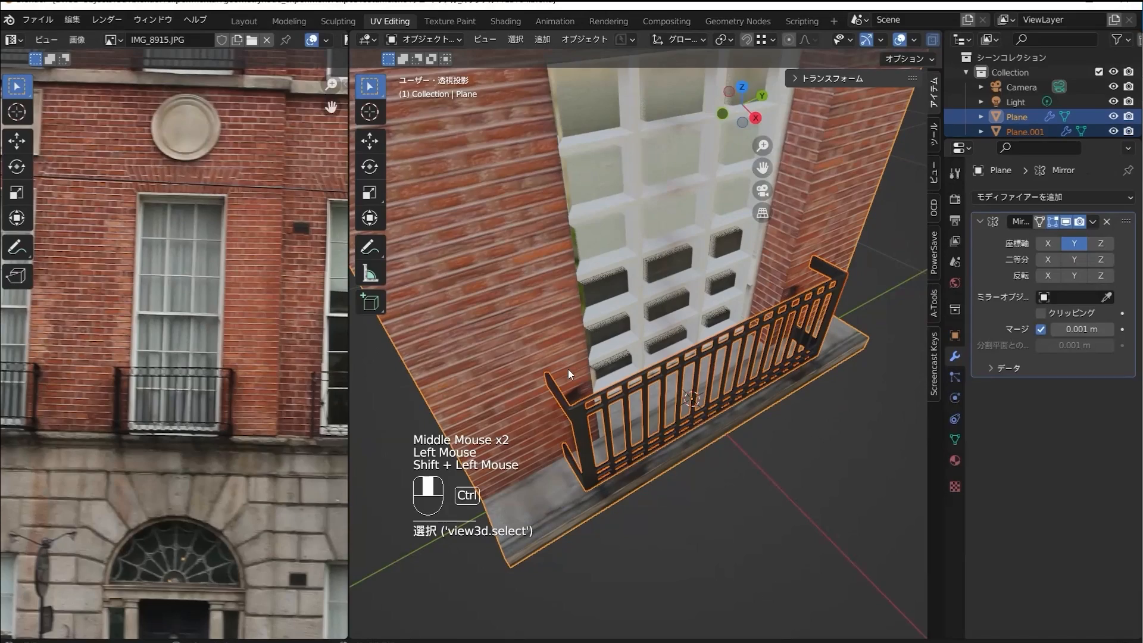
pyautogui.hotkey('ctrl', 'j')
# Inspect the joined facade and railing from several angles.
pyautogui.moveTo(642, 348); pyautogui.dragTo(620, 284, button='middle')
pyautogui.scroll(1, 554, 225)
pyautogui.scroll(-3, 620, 283)
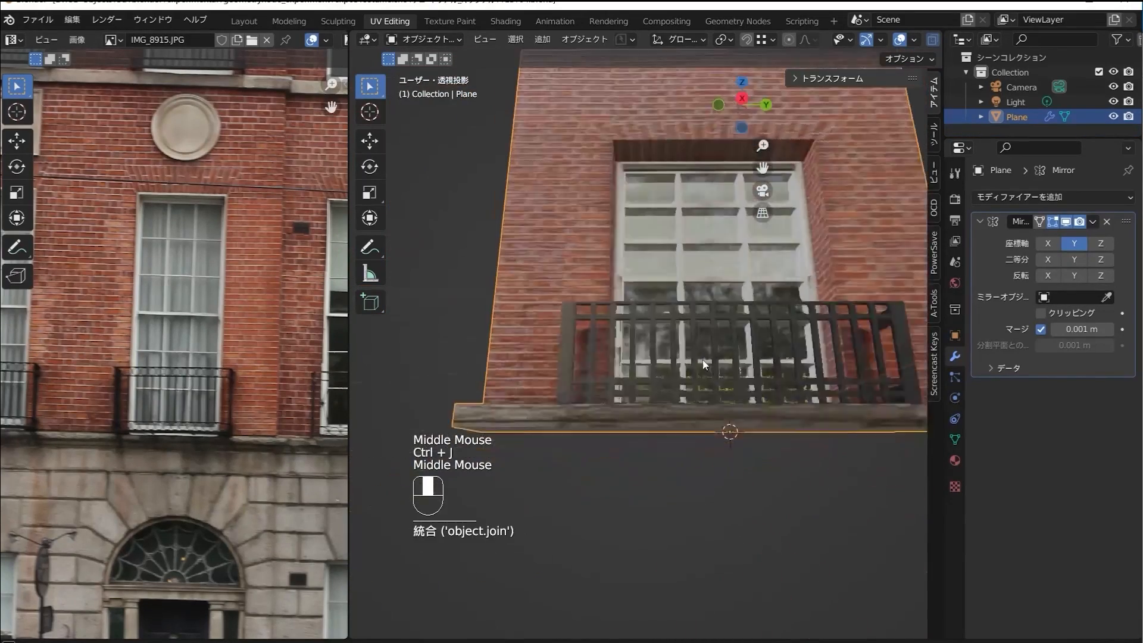
pyautogui.moveTo(715, 358); pyautogui.dragTo(617, 465, button='middle')
pyautogui.click(816, 441)
pyautogui.scroll(-3, 617, 464)
pyautogui.moveTo(685, 453); pyautogui.dragTo(803, 414, button='middle')
pyautogui.moveTo(71, 215); pyautogui.dragTo(69, 234, button='middle')
pyautogui.scroll(-3, 69, 234)
pyautogui.moveTo(570, 399); pyautogui.dragTo(694, 370, button='middle')
pyautogui.scroll(1, 695, 371)
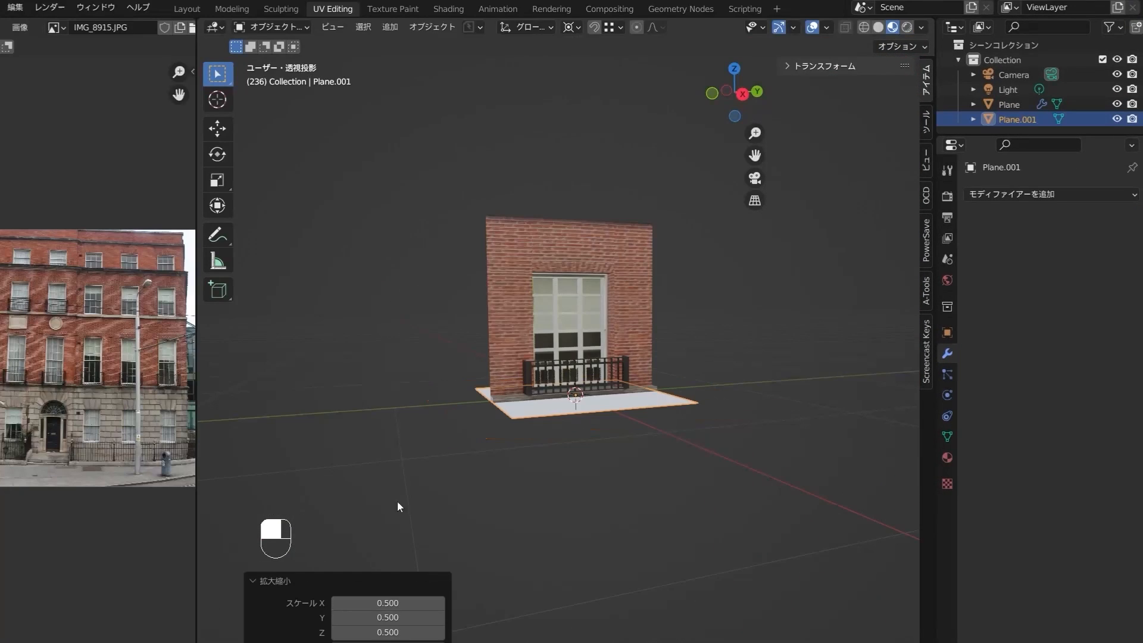
# Rotate the newly added plane 90° so it stands upright, parallel to the brick facade.
pyautogui.press('r')
pyautogui.press('x')
pyautogui.press('9')
pyautogui.press('0')
pyautogui.press('Return')
# Move the plane's mesh down 0.5 m along Z in edit mode, directly below the brick facade.
pyautogui.press('Tab')
pyautogui.press('g')
pyautogui.press('z')
pyautogui.press('-')
pyautogui.press('1')
pyautogui.press('Return')
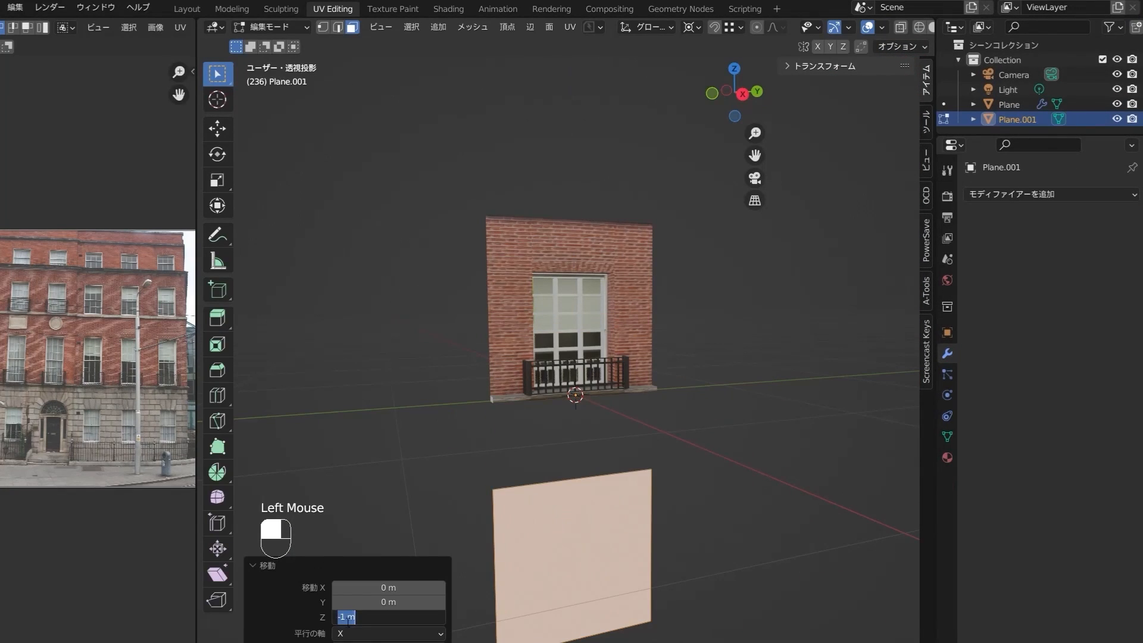
pyautogui.moveTo(400, 618); pyautogui.dragTo(416, 617)
# Return to object mode and apply the new plane's rotation and scale.
pyautogui.press('Tab')
pyautogui.hotkey('ctrl', 'a')
pyautogui.click(562, 452)
pyautogui.hotkey('ctrl', 'a')
pyautogui.click(638, 426)
pyautogui.scroll(-3, 604, 434)
pyautogui.press('Tab')
pyautogui.press('Tab')
# Delete the vertices of the lower plane's +Y half and return to object mode.
pyautogui.click(541, 475)
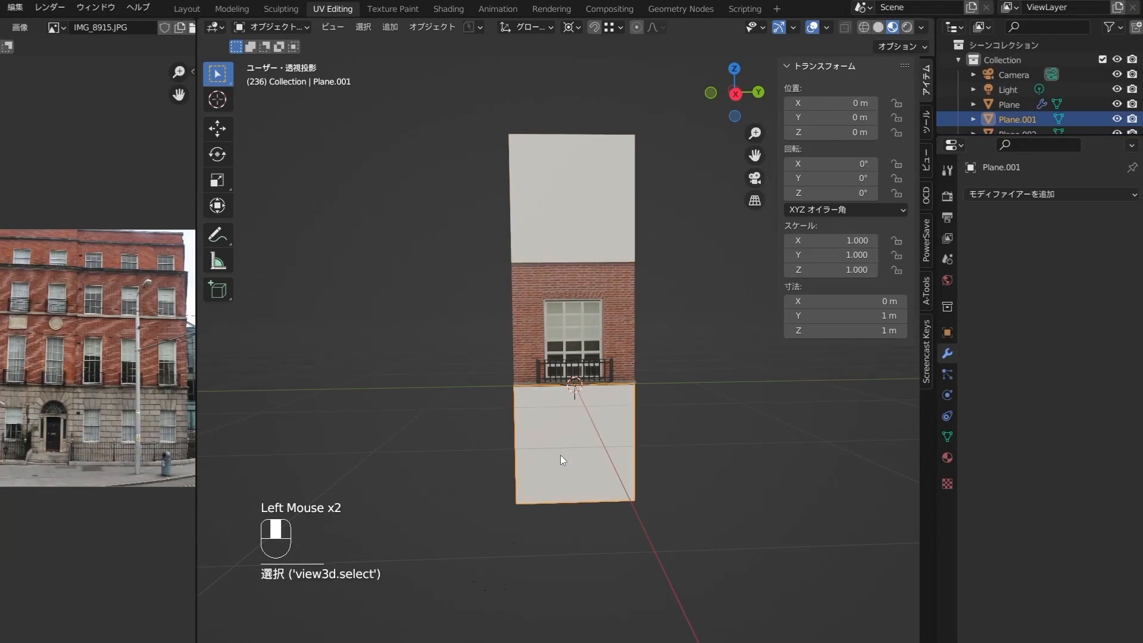
pyautogui.press('Tab')
pyautogui.press('1')
pyautogui.moveTo(608, 363); pyautogui.dragTo(661, 526)
pyautogui.press('Delete')
pyautogui.click(688, 423)
pyautogui.press('Tab')
# Add a Mirror modifier to the lower plane, mirroring on the Y axis.
pyautogui.click(1051, 195)
pyautogui.click(768, 352)
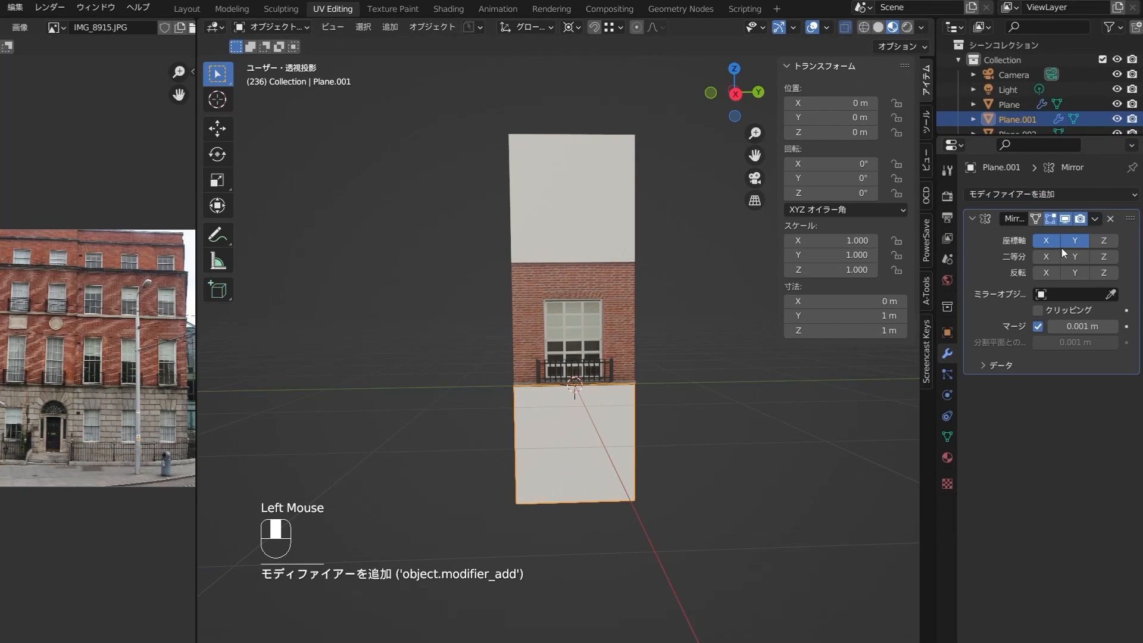
pyautogui.click(1076, 242)
# Assign the existing photo material Material.001 to the lower plane.
pyautogui.click(947, 457)
pyautogui.click(977, 257)
pyautogui.click(1000, 294)
# Scale all of the lower plane's UVs and place them over the ground-floor stone wall in the photo.
pyautogui.press('Tab')
pyautogui.press('a')
pyautogui.press('s')
pyautogui.click(99, 402)
pyautogui.scroll(5, 95, 373)
pyautogui.press('g')
pyautogui.click(83, 408)
pyautogui.scroll(3, 84, 417)
# Shift the lower plane's UV vertices to a stone window bay clear of the lamp post and match the wall's edges.
pyautogui.moveTo(101, 289); pyautogui.dragTo(146, 531)
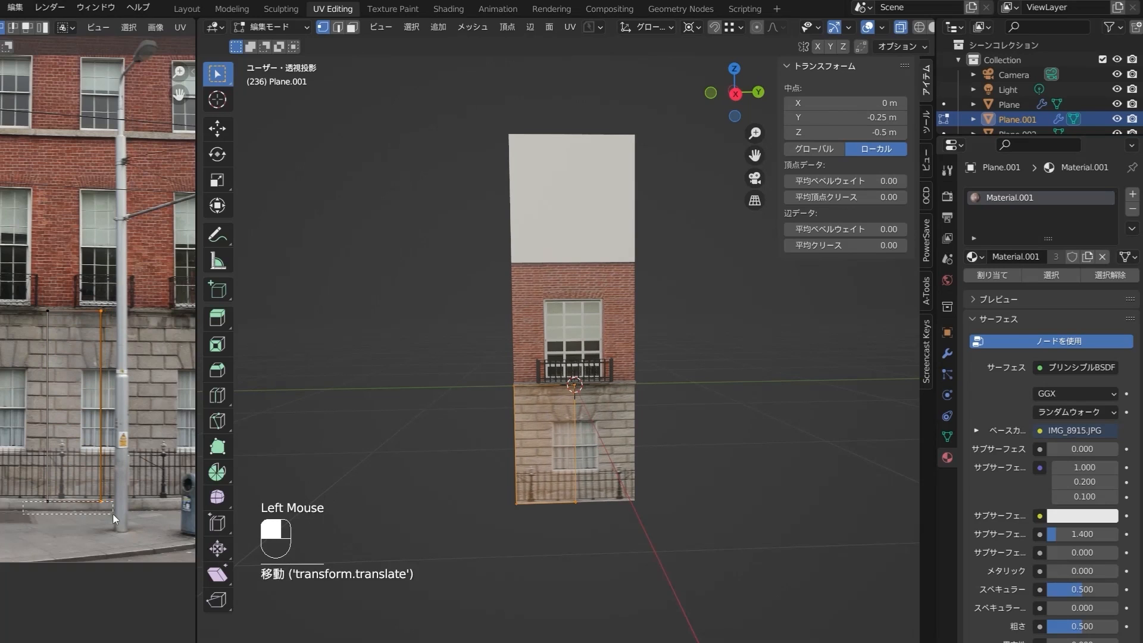
pyautogui.keyDown('shift'); pyautogui.moveTo(47, 334); pyautogui.dragTo(59, 363, button='middle'); pyautogui.keyUp('shift')
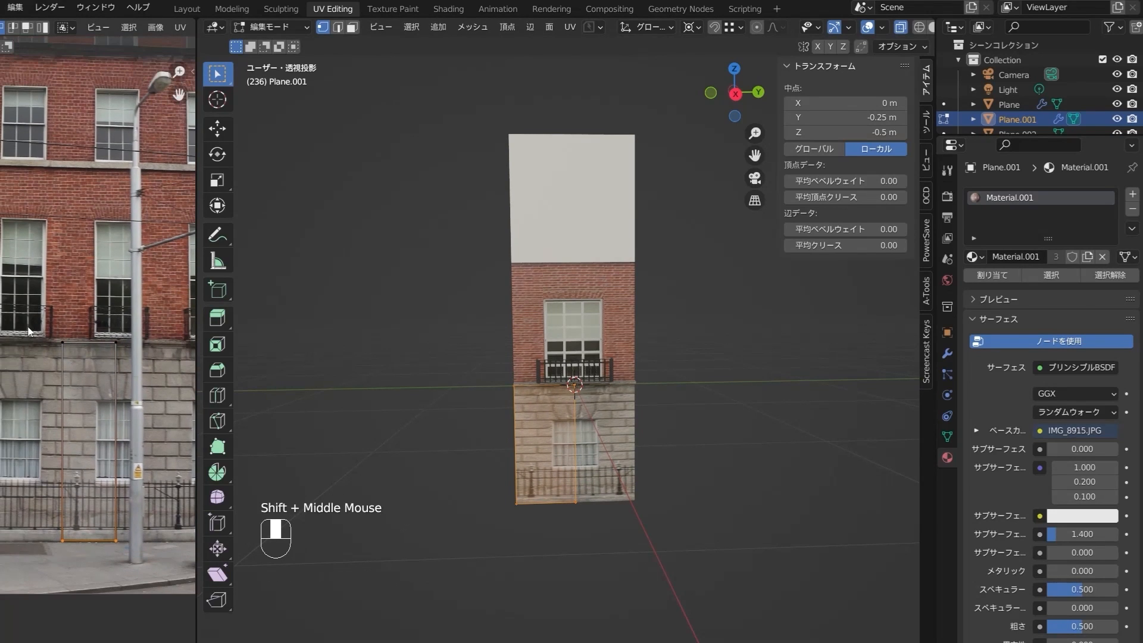
pyautogui.press('g')
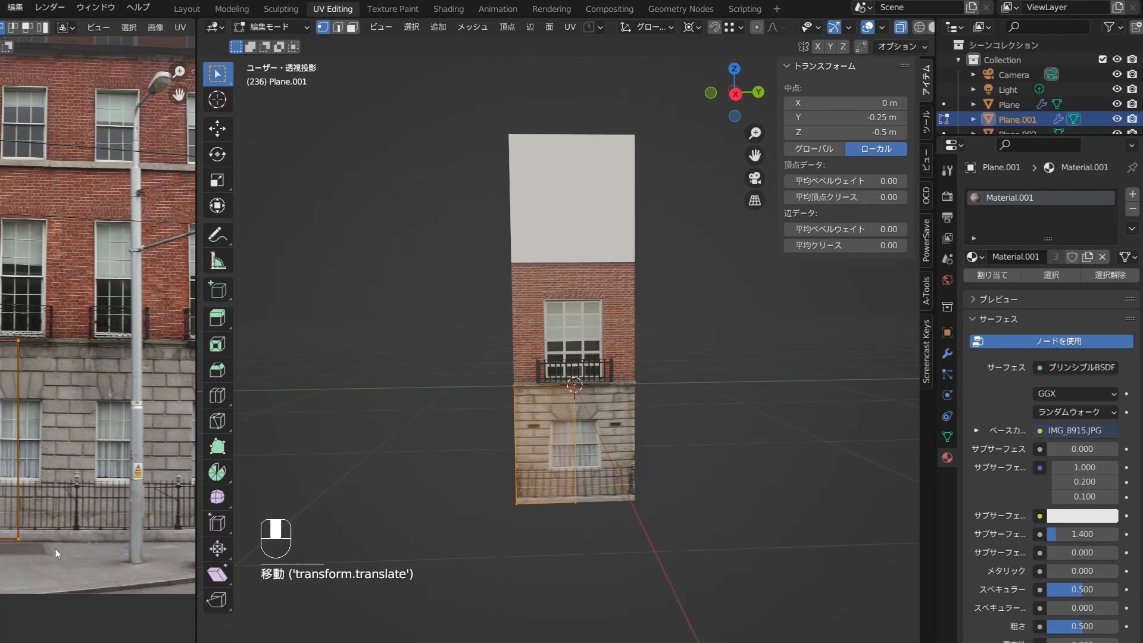
pyautogui.click(109, 549)
pyautogui.scroll(2, 93, 417)
pyautogui.keyDown('shift'); pyautogui.moveTo(9, 343); pyautogui.dragTo(81, 409); pyautogui.keyUp('shift')
pyautogui.press('g')
pyautogui.click(94, 417)
# Slide the right UV edge along X to the ground-floor window's centreline and fine-tune its lower corner.
pyautogui.scroll(-1, 93, 417)
pyautogui.press('g')
pyautogui.middleClick(93, 417)
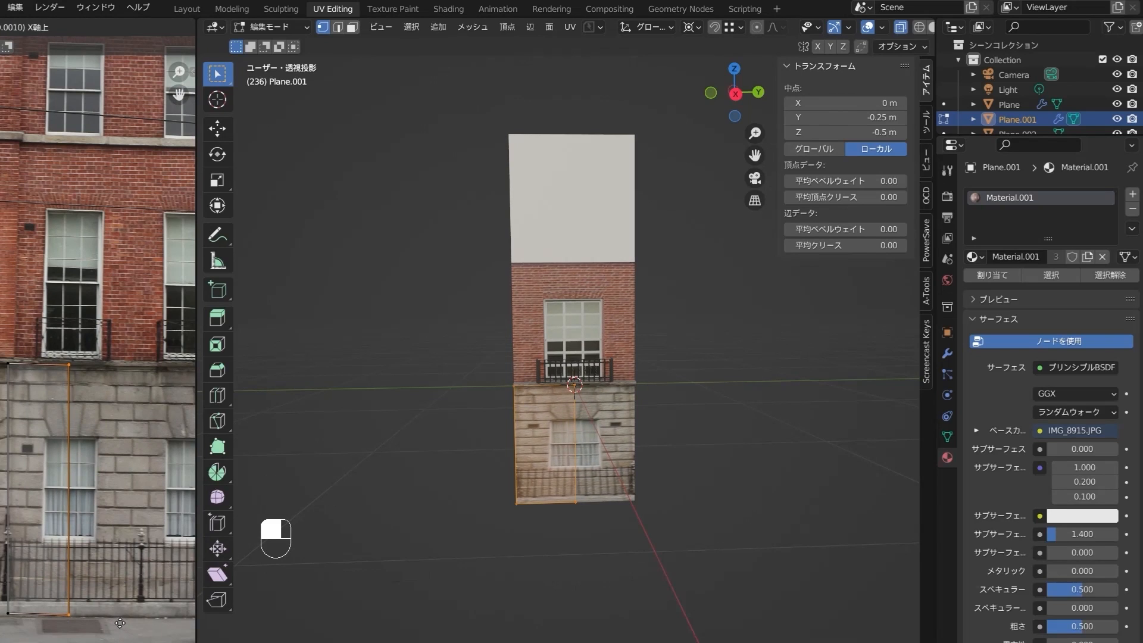
pyautogui.click(121, 623)
pyautogui.scroll(2, 77, 417)
pyautogui.keyDown('shift'); pyautogui.moveTo(71, 524); pyautogui.dragTo(107, 405, button='middle'); pyautogui.keyUp('shift')
pyautogui.keyDown('shift'); pyautogui.moveTo(60, 536); pyautogui.dragTo(74, 461, button='middle'); pyautogui.keyUp('shift')
pyautogui.click(113, 609)
pyautogui.scroll(2, 390, 409)
# Try to add loop cuts to the stone wall panel in face mode.
pyautogui.click(391, 409)
pyautogui.press('3')
pyautogui.click(537, 481)
pyautogui.hotkey('ctrl', 'r')
pyautogui.hotkey('ctrl', 'r')
pyautogui.hotkey('ctrl', 'z')
pyautogui.hotkey('ctrl', 'z')
# Move the UVs of the stone wall's lower faces onto railing-free stone areas of the photo.
pyautogui.click(102, 585)
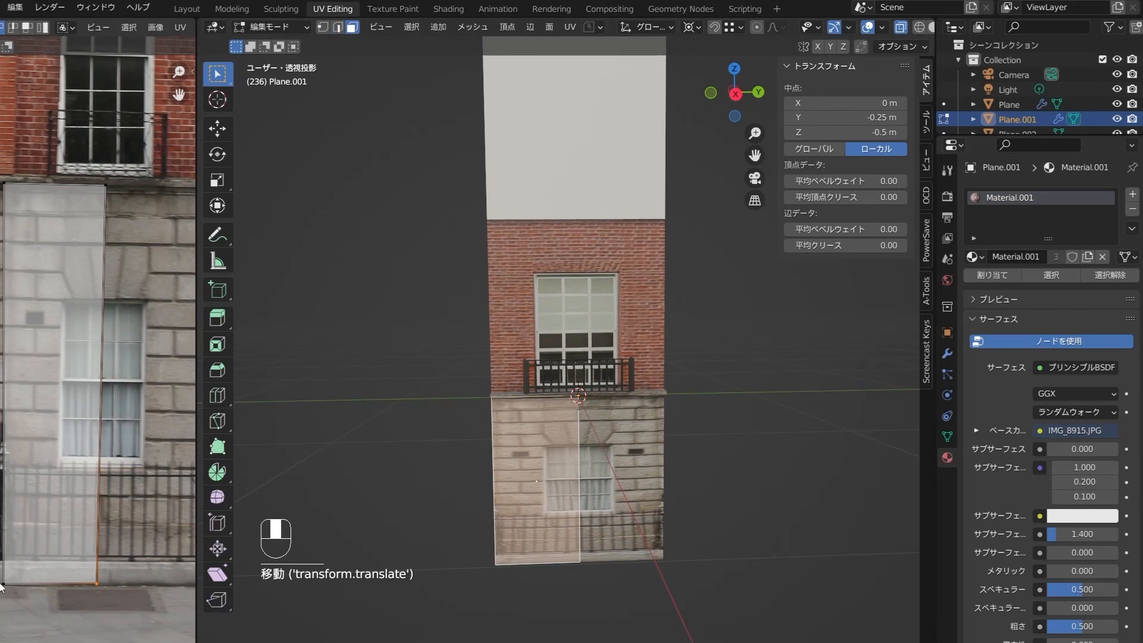
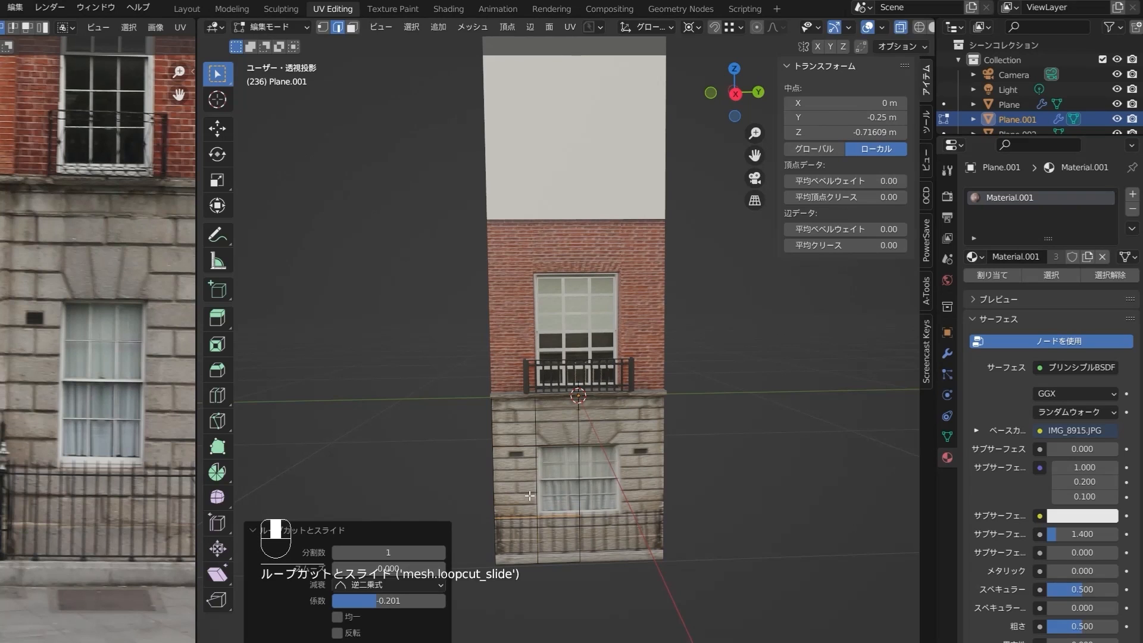
pyautogui.press('3')
pyautogui.click(527, 520)
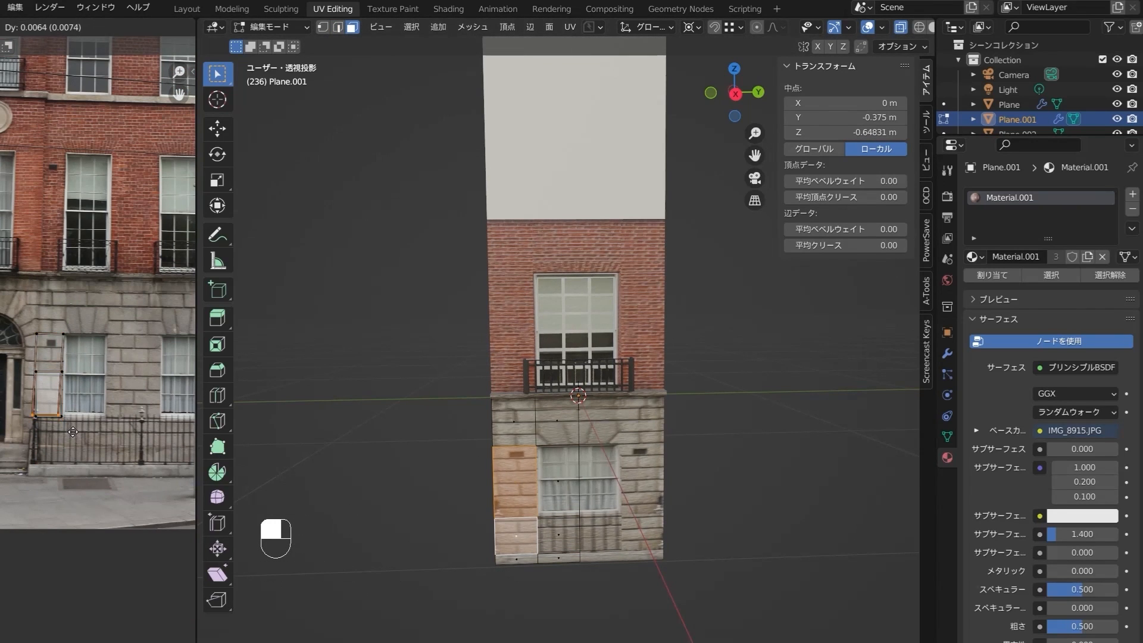
pyautogui.scroll(4, 27, 442)
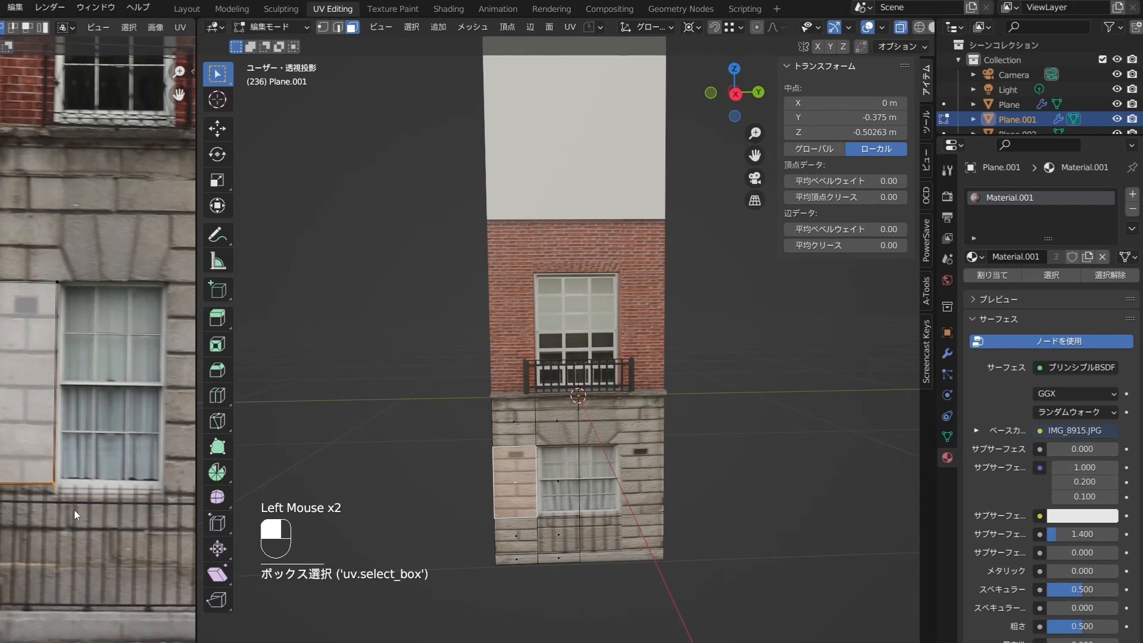
pyautogui.click(47, 396)
pyautogui.scroll(-4, 33, 343)
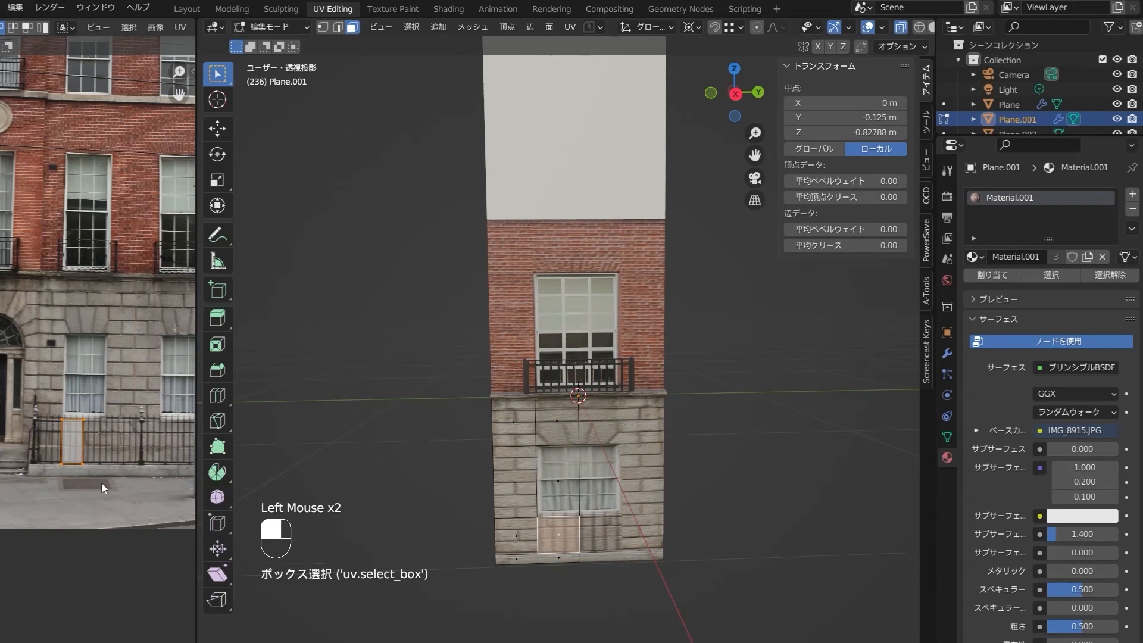
pyautogui.click(150, 411)
# Extrude the base strip faces of the stone wall outward along X to form a ledge.
pyautogui.moveTo(536, 417); pyautogui.dragTo(601, 411, button='middle')
pyautogui.keyDown('shift'); pyautogui.click(560, 557); pyautogui.keyUp('shift')
pyautogui.moveTo(560, 556); pyautogui.dragTo(609, 528, button='middle')
pyautogui.click(618, 589)
pyautogui.press('x')
# Select the base ledge's top faces and reposition their UVs on a plain stone area of the photo.
pyautogui.moveTo(536, 536); pyautogui.dragTo(556, 594, button='middle')
pyautogui.click(538, 602)
pyautogui.click(580, 578)
pyautogui.keyDown('alt'); pyautogui.click(560, 589); pyautogui.keyUp('alt')
pyautogui.keyDown('alt'); pyautogui.keyDown('shift'); pyautogui.click(117, 395); pyautogui.keyUp('shift'); pyautogui.keyUp('alt')
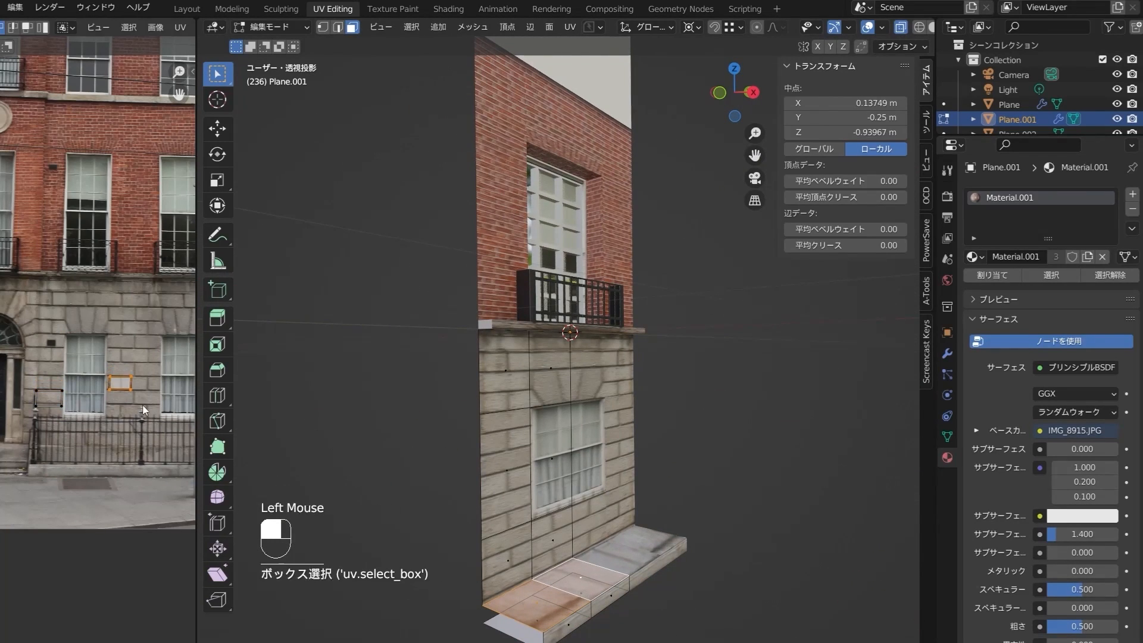
# Check the wall in object mode, then reposition the UVs of the face below the ground-floor window on the stone.
pyautogui.press('Tab')
pyautogui.moveTo(655, 417); pyautogui.dragTo(566, 417, button='middle')
pyautogui.press('Tab')
pyautogui.click(562, 548)
pyautogui.moveTo(562, 548); pyautogui.dragTo(554, 542, button='middle')
pyautogui.keyDown('shift'); pyautogui.click(492, 558); pyautogui.keyUp('shift')
pyautogui.click(560, 552)
pyautogui.scroll(2, 152, 444)
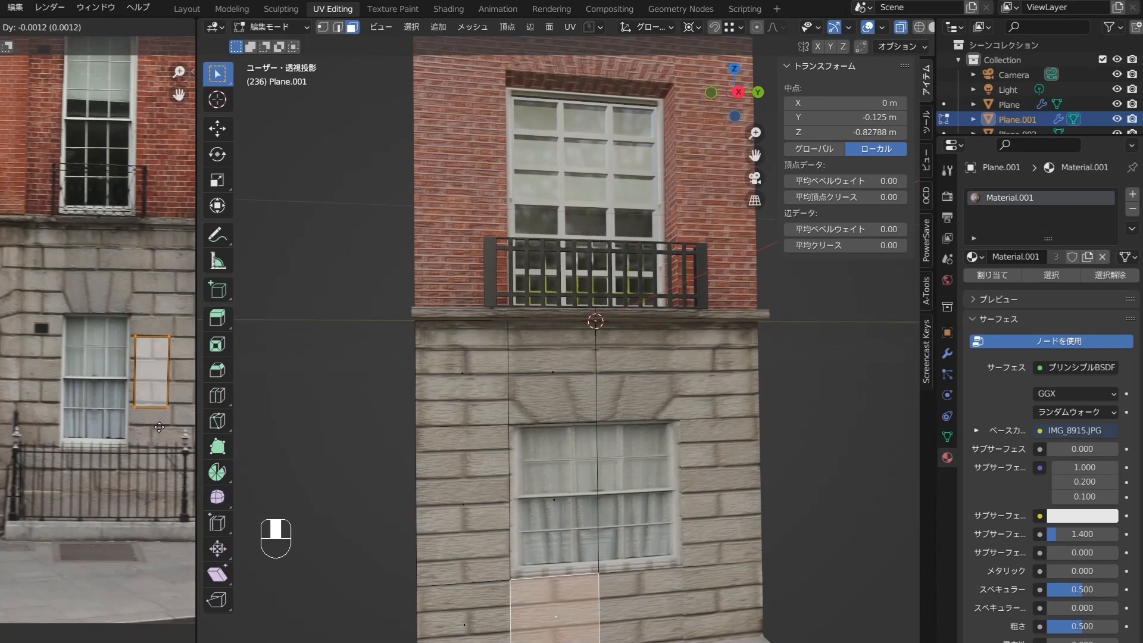
# Move the UVs of the wall faces below the ground-floor window onto plain stonework in the photo.
pyautogui.click(159, 427)
pyautogui.press('Tab')
pyautogui.press('Tab')
pyautogui.click(466, 608)
pyautogui.keyDown('shift'); pyautogui.click(556, 607); pyautogui.keyUp('shift')
pyautogui.scroll(-1, 66, 367)
pyautogui.moveTo(21, 351); pyautogui.dragTo(67, 424)
pyautogui.press('g')
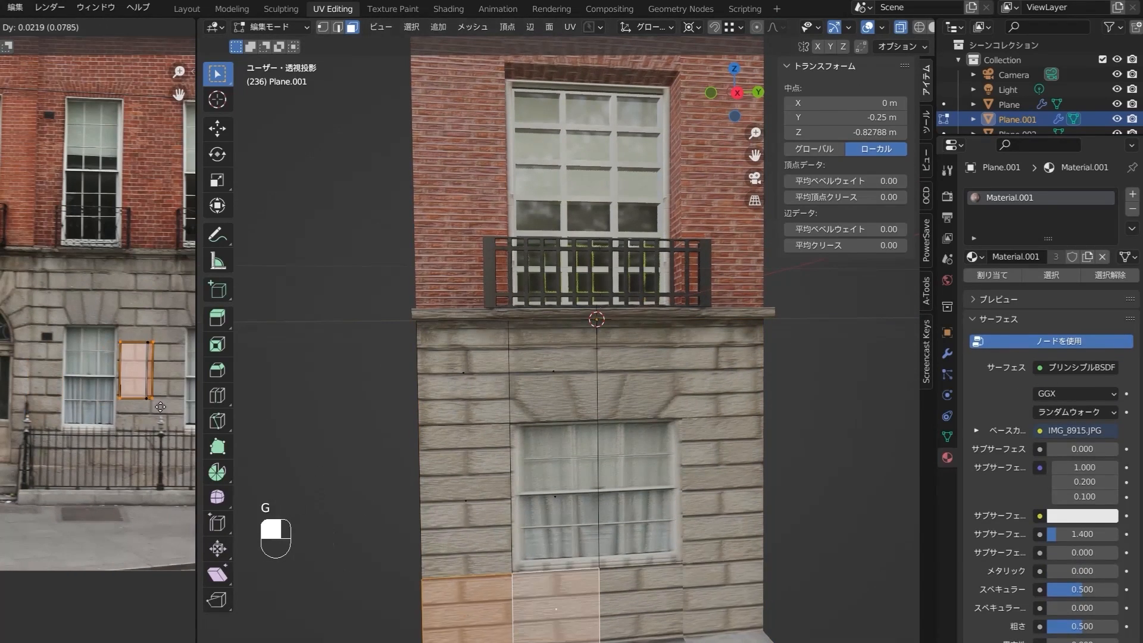
pyautogui.click(159, 407)
# Extrude the ground-floor window face inward to recess the window into the stone wall.
pyautogui.press('Tab')
pyautogui.moveTo(592, 600); pyautogui.dragTo(560, 524, button='middle')
pyautogui.press('Tab')
pyautogui.press('g')
pyautogui.press('Tab')
pyautogui.press('Tab')
pyautogui.click(545, 476)
pyautogui.moveTo(545, 476); pyautogui.dragTo(524, 310, button='middle')
pyautogui.press('e')
pyautogui.click(566, 417)
pyautogui.scroll(2, 508, 488)
# Move the UVs of the window recess's side and top faces onto stonework in the photo.
pyautogui.click(530, 476)
pyautogui.keyDown('alt'); pyautogui.click(152, 353); pyautogui.keyUp('alt')
pyautogui.press('g')
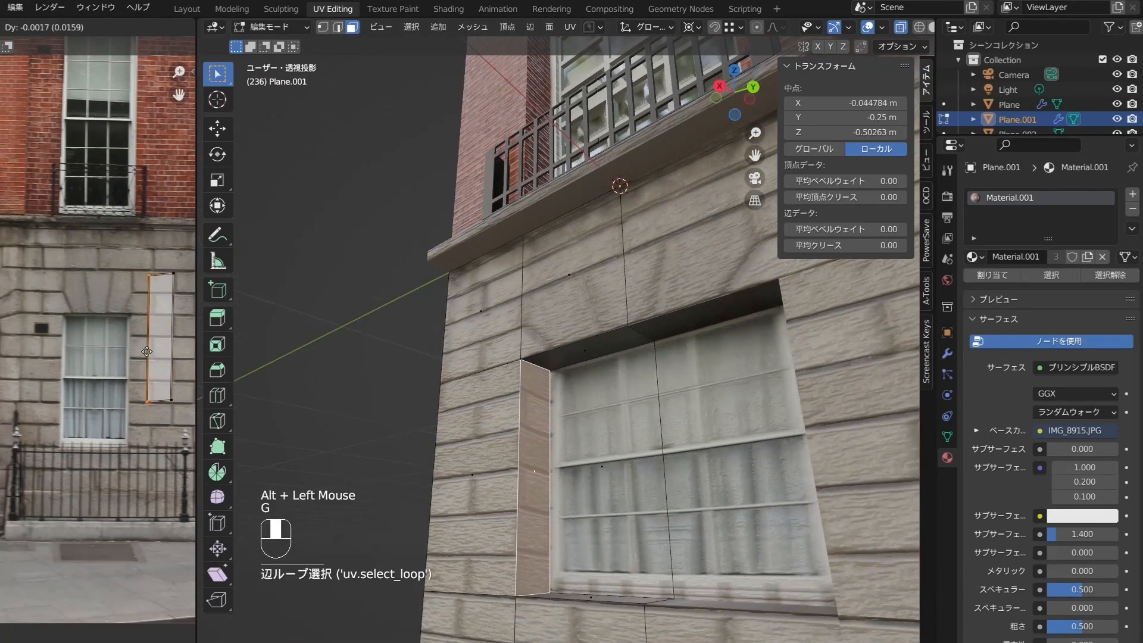
pyautogui.click(556, 351)
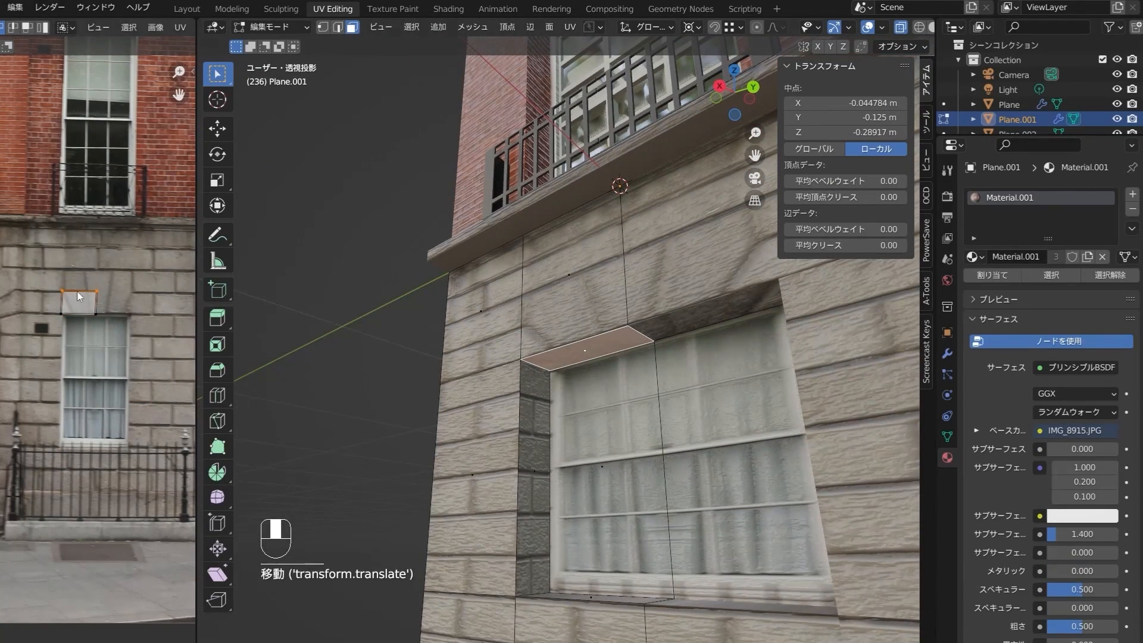
pyautogui.click(81, 290)
# Place the window sill face's UVs on the plain stone beside the window in the photo.
pyautogui.moveTo(274, 334); pyautogui.dragTo(293, 348, button='middle')
pyautogui.moveTo(536, 310); pyautogui.dragTo(560, 405, button='middle')
pyautogui.press('Tab')
pyautogui.click(572, 523)
pyautogui.press('Tab')
pyautogui.click(573, 523)
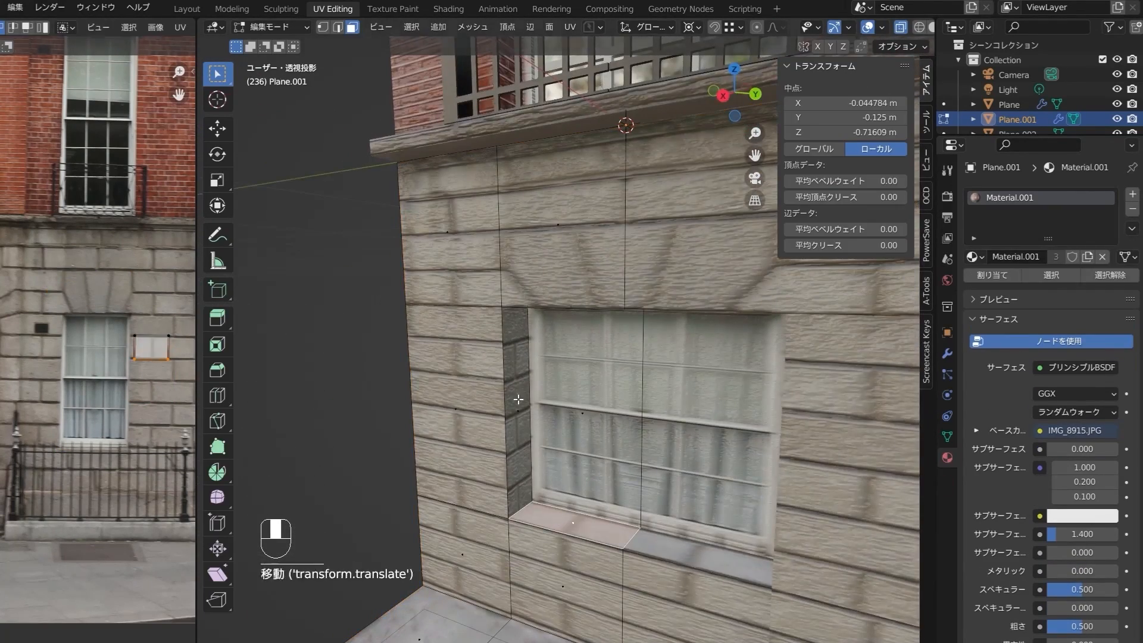
pyautogui.click(150, 363)
# Inset the recessed window face and move its inner edge along Y to close the gap at the centre line.
pyautogui.moveTo(536, 334); pyautogui.dragTo(565, 357, button='middle')
pyautogui.click(568, 384)
pyautogui.press('i')
pyautogui.click(587, 477)
pyautogui.press('2')
pyautogui.click(595, 509)
pyautogui.press('g')
pyautogui.press('y')
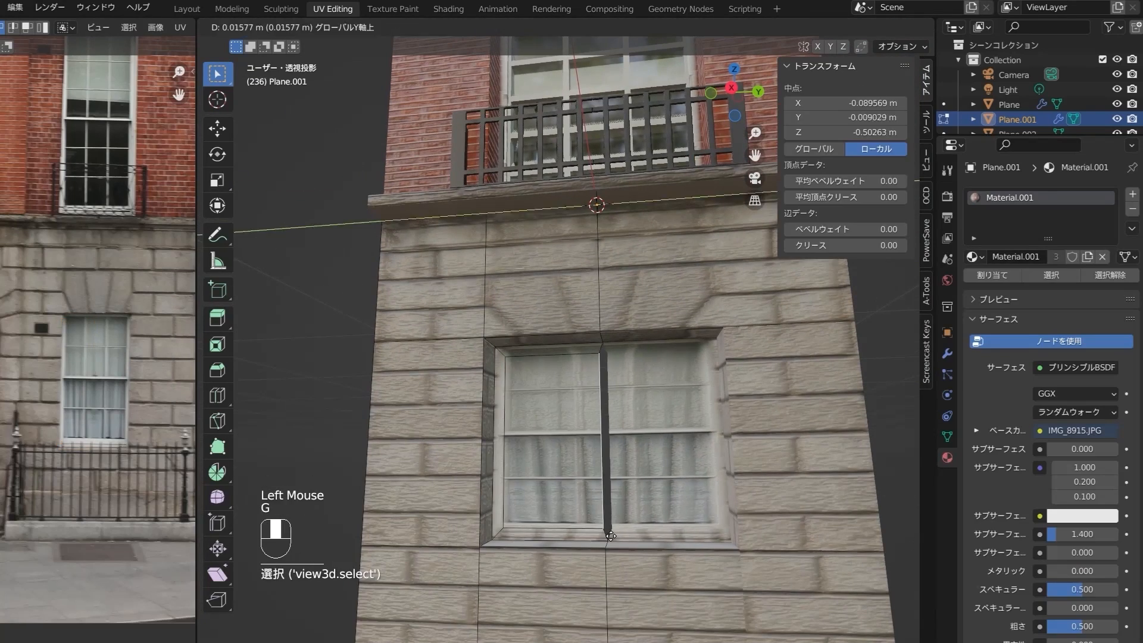
pyautogui.click(614, 514)
# Align the UVs of the inset window face and its frame with the ground-floor window in the photo.
pyautogui.click(550, 447)
pyautogui.keyDown('alt'); pyautogui.keyDown('shift'); pyautogui.click(554, 533); pyautogui.keyUp('shift'); pyautogui.keyUp('alt')
pyautogui.scroll(2, 72, 362)
pyautogui.click(112, 477)
pyautogui.press('g')
pyautogui.click(108, 487)
pyautogui.moveTo(196, 381); pyautogui.dragTo(326, 381)
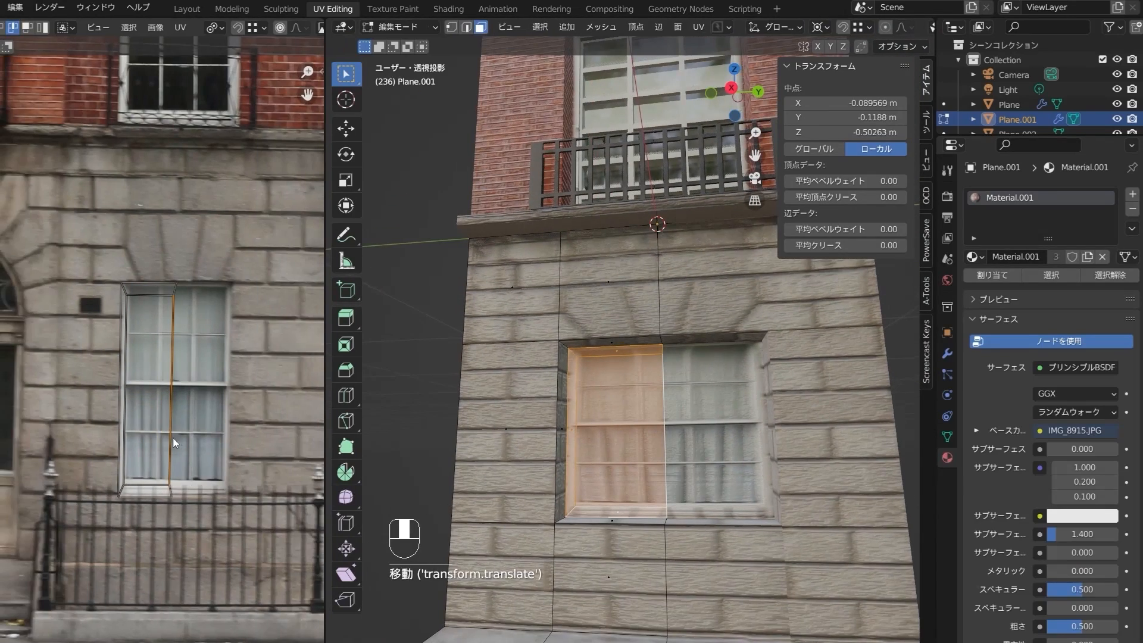
pyautogui.click(186, 409)
pyautogui.scroll(1, 361, 549)
pyautogui.moveTo(361, 549); pyautogui.dragTo(377, 566, button='middle')
pyautogui.press('g')
pyautogui.click(211, 500)
pyautogui.click(387, 429)
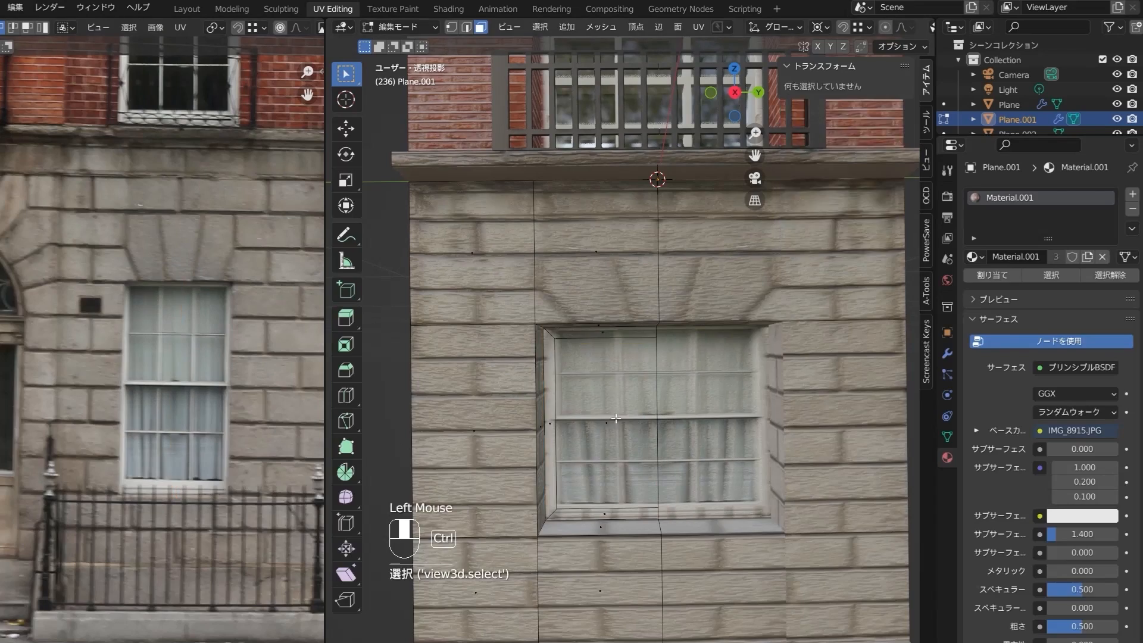
# Add loop cuts dividing the half window into two columns and four rows of panes.
pyautogui.hotkey('ctrl', 'r')
pyautogui.click(598, 507)
pyautogui.click(617, 506)
pyautogui.hotkey('ctrl', 'r')
pyautogui.click(564, 424)
pyautogui.moveTo(616, 459); pyautogui.dragTo(586, 476, button='middle')
# Extrude the window pane faces slightly inward from the frame and select all eight panes.
pyautogui.press('3')
pyautogui.click(608, 361)
pyautogui.keyDown('ctrl'); pyautogui.keyDown('shift'); pyautogui.click(658, 489); pyautogui.keyUp('shift'); pyautogui.keyUp('ctrl')
pyautogui.moveTo(658, 490); pyautogui.dragTo(654, 520, button='middle')
pyautogui.press('e')
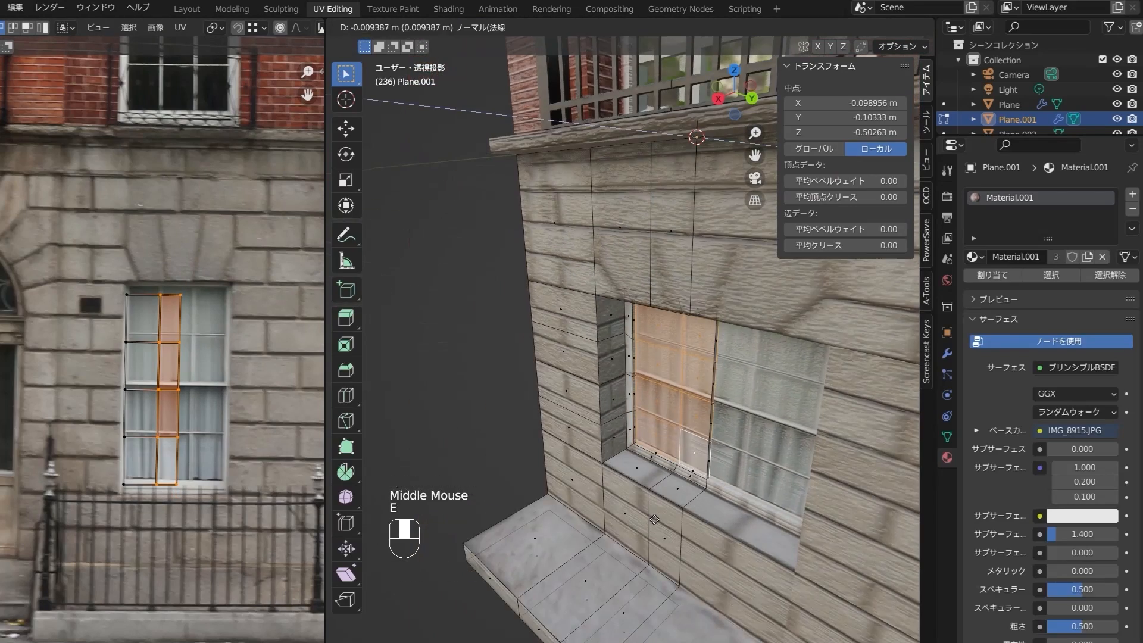
pyautogui.moveTo(716, 353); pyautogui.dragTo(741, 323, button='middle')
pyautogui.click(635, 356)
pyautogui.keyDown('shift'); pyautogui.click(680, 357); pyautogui.keyUp('shift')
pyautogui.keyDown('shift'); pyautogui.click(680, 397); pyautogui.keyUp('shift')
pyautogui.keyDown('shift'); pyautogui.click(635, 397); pyautogui.keyUp('shift')
pyautogui.click(698, 521)
pyautogui.hotkey('ctrl', 'z')
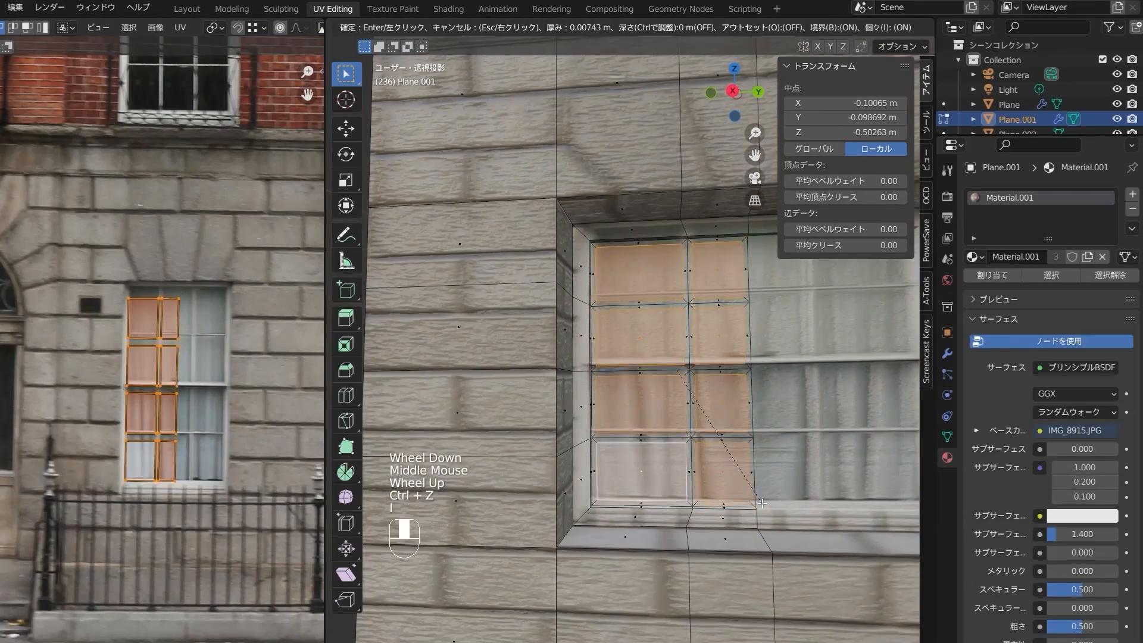
# Inset the eight panes individually by about 0.007 m and delete the leftover geometry at the centre line.
pyautogui.press('i')
pyautogui.click(698, 476)
pyautogui.keyDown('shift'); pyautogui.click(755, 286); pyautogui.keyUp('shift')
pyautogui.press('x')
pyautogui.press('1')
# Flatten the vertices along the window's centre line by scaling them to 0 along Y.
pyautogui.scroll(-2, 755, 322)
pyautogui.moveTo(325, 322); pyautogui.dragTo(258, 322)
pyautogui.scroll(-2, 631, 358)
pyautogui.moveTo(599, 173); pyautogui.dragTo(658, 622)
pyautogui.press('s')
pyautogui.press('y')
pyautogui.press('0')
pyautogui.press('Return')
# Select the pane faces and shrink their UV islands within the window in the photo.
pyautogui.scroll(5, 610, 470)
pyautogui.press('3')
pyautogui.click(566, 450)
pyautogui.keyDown('shift'); pyautogui.click(635, 453); pyautogui.keyUp('shift')
pyautogui.keyDown('shift'); pyautogui.click(555, 524); pyautogui.keyUp('shift')
pyautogui.press('s')
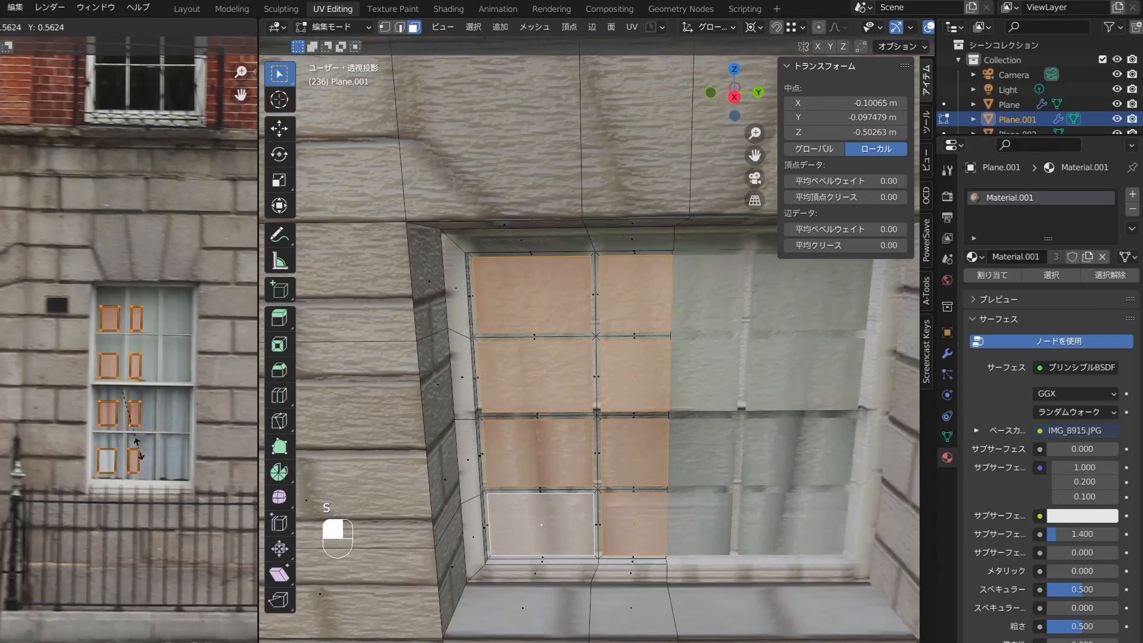
pyautogui.click(119, 393)
# Select the glazing bar faces and map their UVs onto the pale lamp post in the photo.
pyautogui.moveTo(614, 506); pyautogui.dragTo(638, 491, button='middle')
pyautogui.hotkey('shift', 'g')
pyautogui.click(637, 488)
pyautogui.keyDown('shift'); pyautogui.click(656, 435); pyautogui.keyUp('shift')
pyautogui.press('a')
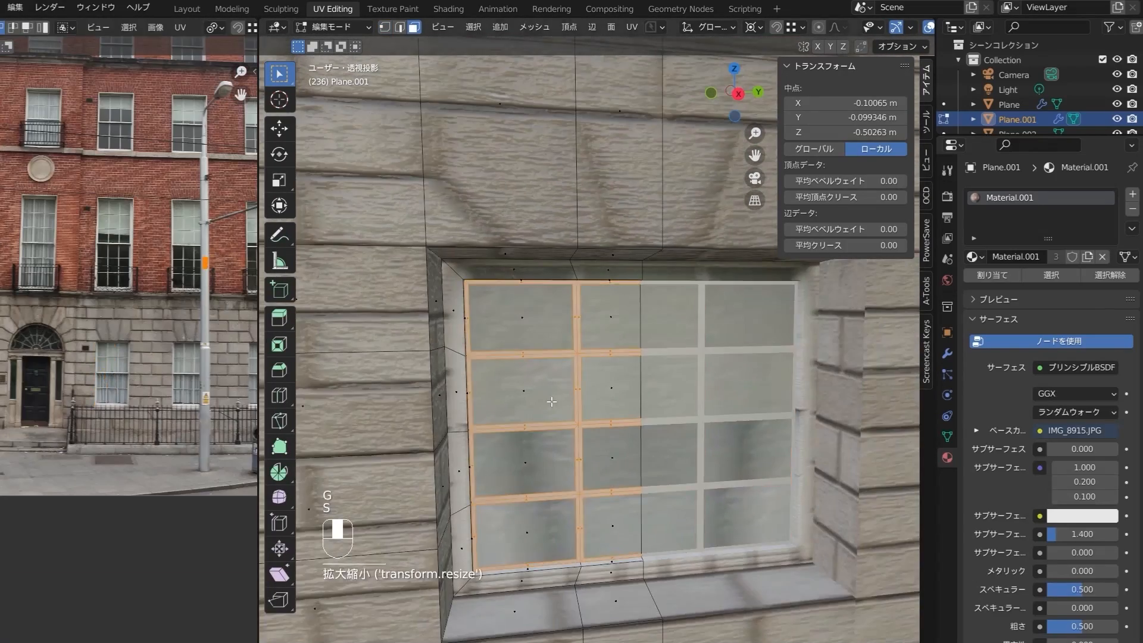
# Extrude the window panes backward to give the glazing bars depth.
pyautogui.keyDown('shift'); pyautogui.click(522, 318); pyautogui.keyUp('shift')
pyautogui.scroll(-3, 546, 383)
pyautogui.press('e')
pyautogui.moveTo(546, 382); pyautogui.dragTo(464, 337, button='middle')
pyautogui.hotkey('shift', 'g')
pyautogui.press('Delete')
# Select the recessed glass faces and assign Material.002 to them.
pyautogui.click(714, 395)
pyautogui.keyDown('shift'); pyautogui.click(599, 473); pyautogui.keyUp('shift')
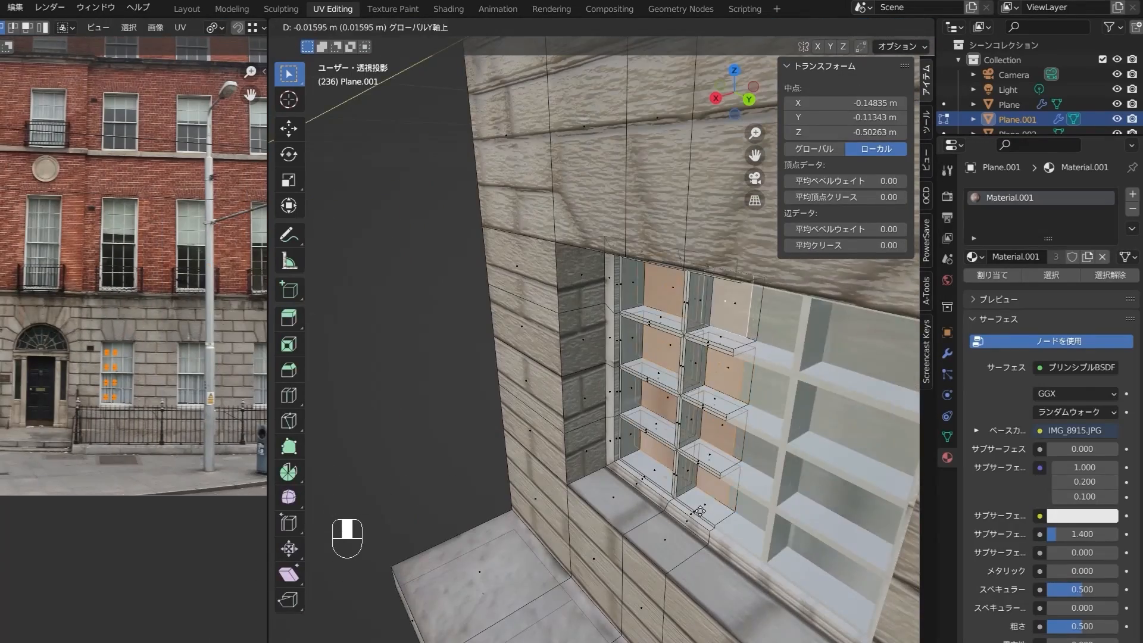
pyautogui.click(991, 298)
pyautogui.press('Tab')
# Raise a vertical fence panel from the front edge of the pavement slab and select its faces.
pyautogui.scroll(-2, 649, 492)
pyautogui.moveTo(649, 492); pyautogui.dragTo(540, 450, button='middle')
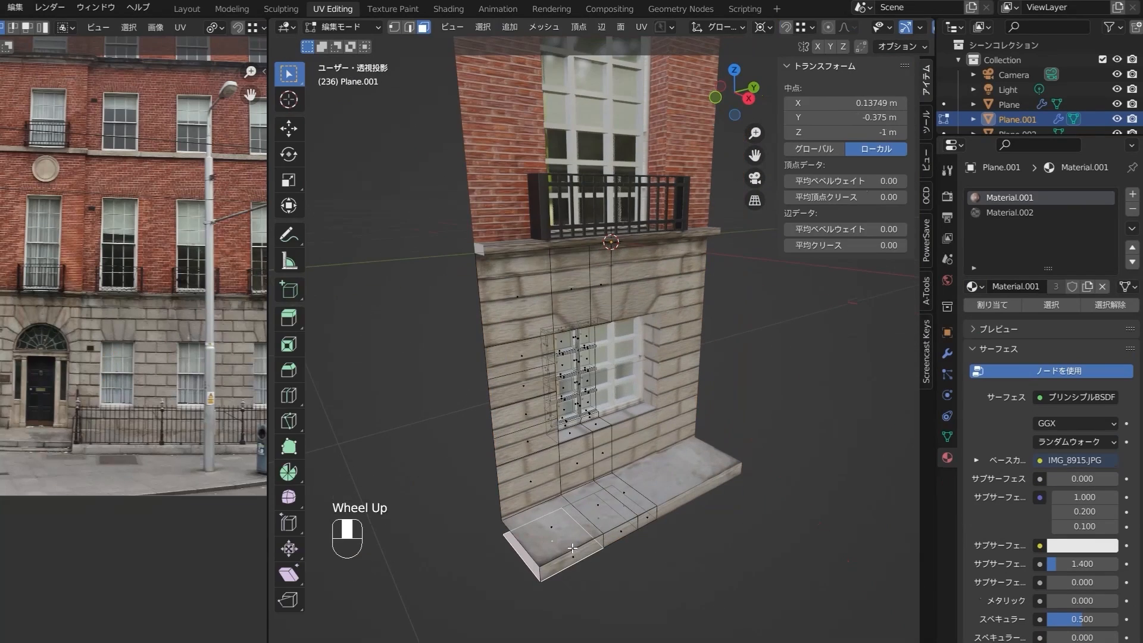
pyautogui.moveTo(536, 417); pyautogui.dragTo(524, 453, button='middle')
pyautogui.click(423, 27)
pyautogui.click(520, 512)
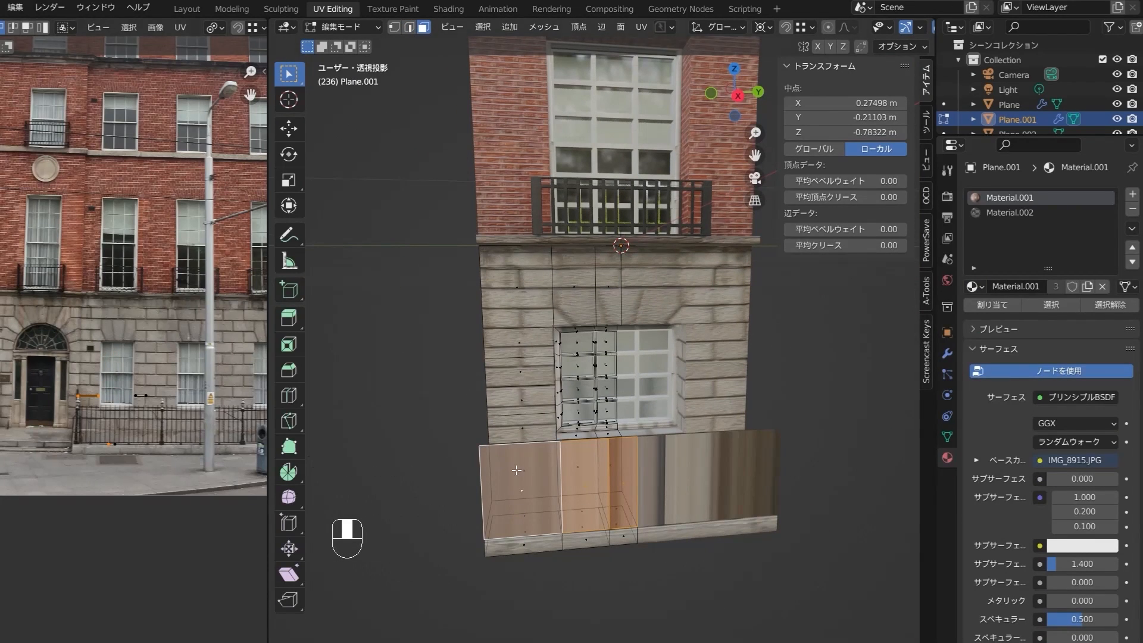
# Unwrap the fence panel and rotate, move and scale its UVs to fit the iron railings in the photo.
pyautogui.press('u')
pyautogui.click(467, 327)
pyautogui.scroll(-8, 45, 373)
pyautogui.press('r')
pyautogui.press('g')
pyautogui.scroll(8, 101, 370)
pyautogui.press('s')
pyautogui.press('s')
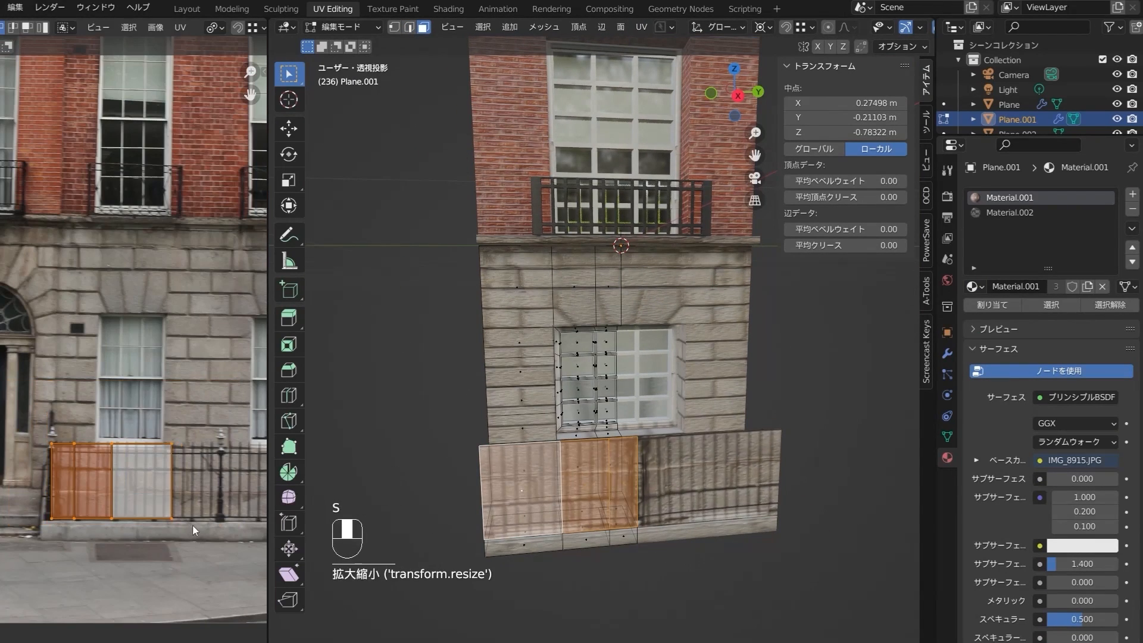
pyautogui.click(173, 490)
# Refine the fence panel's UV position and width along the railings in the photo.
pyautogui.press('g')
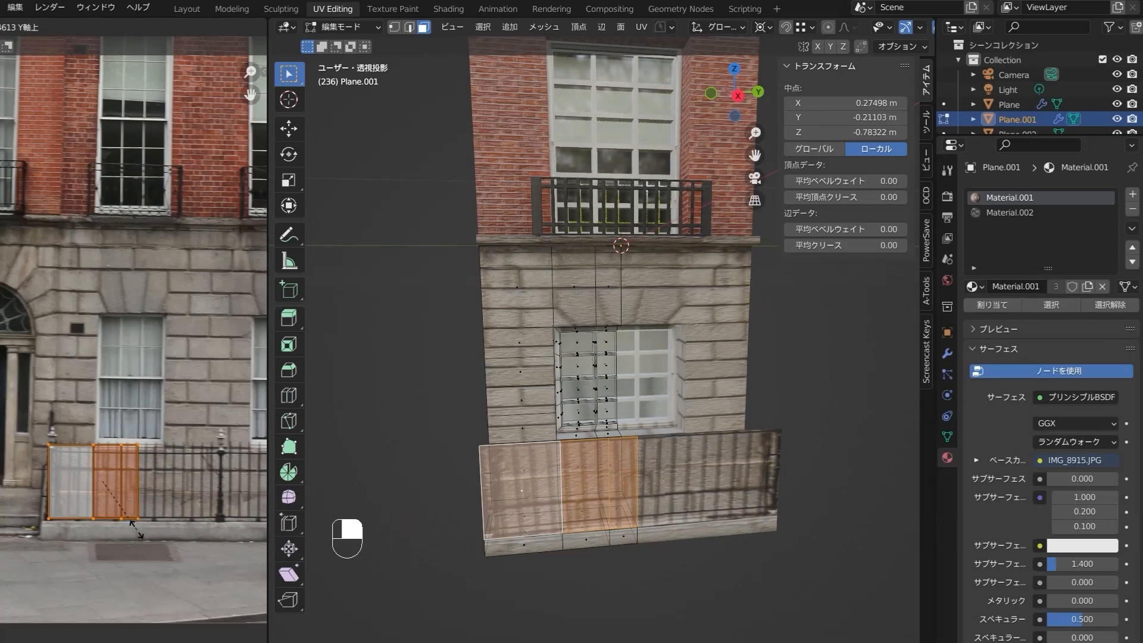
pyautogui.scroll(1, 137, 506)
pyautogui.click(159, 478)
pyautogui.scroll(1, 130, 506)
# Separate the fence panel into its own object and isolate it in local view.
pyautogui.keyDown('shift'); pyautogui.click(560, 488); pyautogui.keyUp('shift')
pyautogui.hotkey('ctrl', 'z')
pyautogui.hotkey('ctrl', 'z')
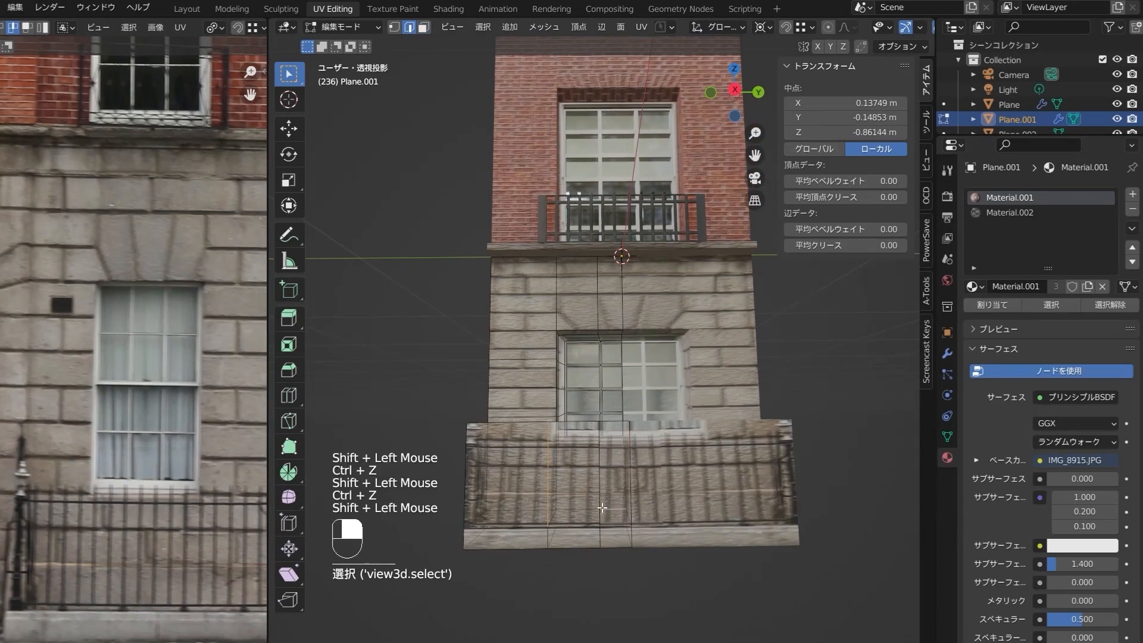
pyautogui.press('3')
pyautogui.click(539, 482)
pyautogui.press('Tab')
pyautogui.scroll(1, 554, 471)
pyautogui.moveTo(539, 470); pyautogui.dragTo(565, 461, button='middle')
pyautogui.press('KP_Divide')
pyautogui.moveTo(495, 504); pyautogui.dragTo(537, 522, button='middle')
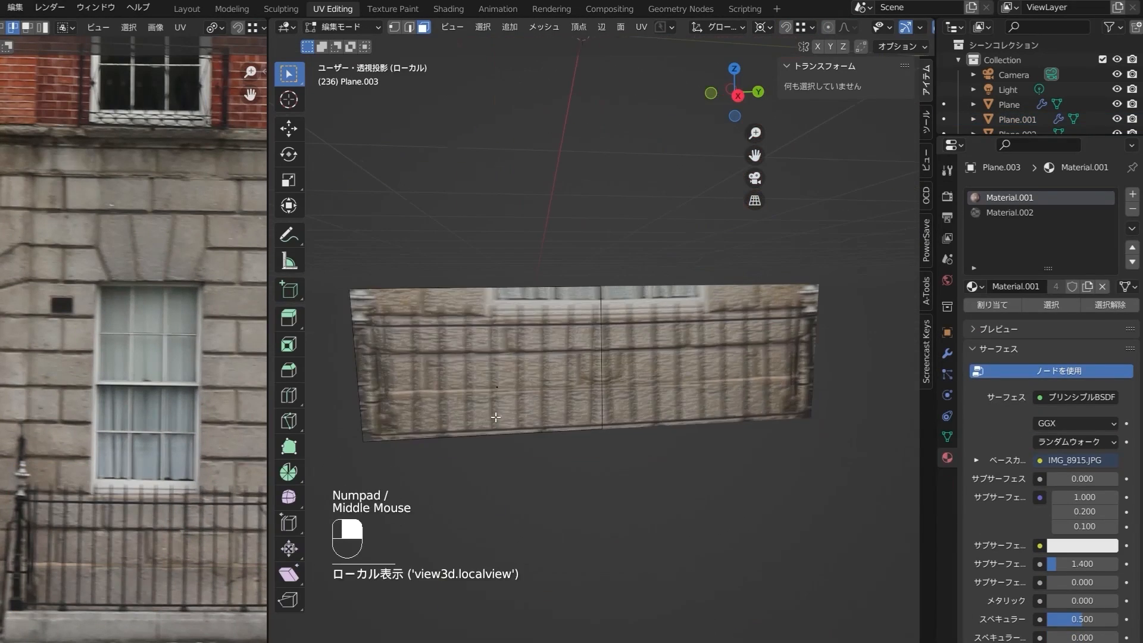
# Dissolve the fence panel's extra vertices, then add eight vertical loop cuts and horizontal cuts for the rails.
pyautogui.press('1')
pyautogui.rightClick(554, 435)
pyautogui.click(553, 619)
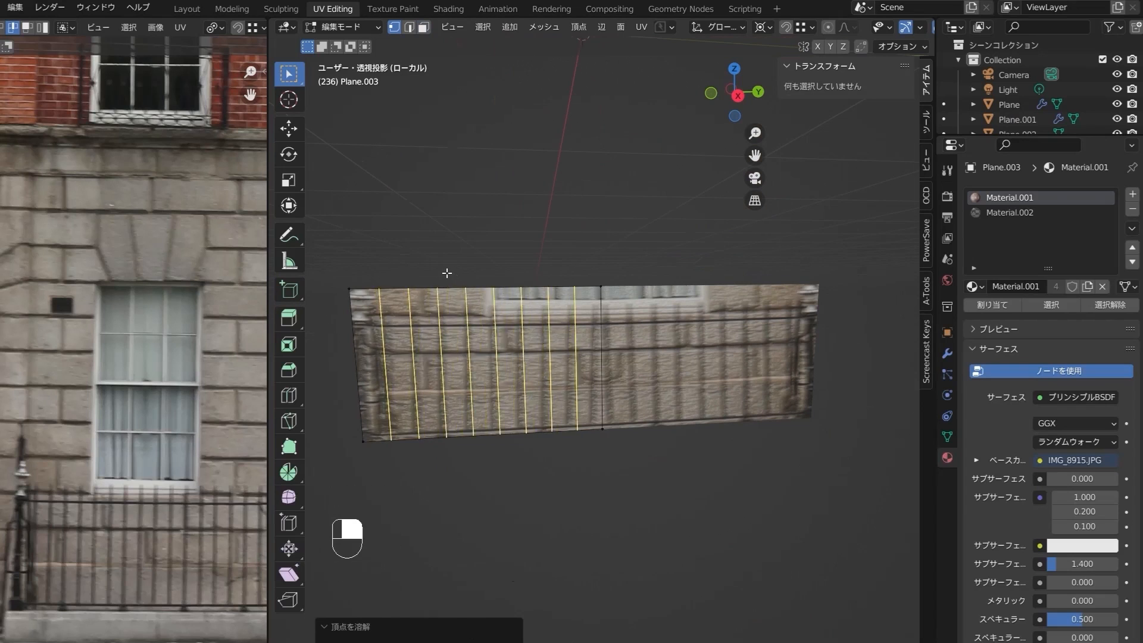
pyautogui.hotkey('ctrl', 'r')
pyautogui.click(366, 364)
pyautogui.press('2')
pyautogui.keyDown('alt'); pyautogui.click(495, 426); pyautogui.keyUp('alt')
# Inset all the fence faces individually and delete the inner faces to leave bars and rails.
pyautogui.press('a')
pyautogui.press('i')
pyautogui.scroll(2, 507, 433)
pyautogui.keyDown('shift'); pyautogui.moveTo(417, 369); pyautogui.dragTo(523, 359, button='middle'); pyautogui.keyUp('shift')
pyautogui.press('x')
pyautogui.press('f')
# Delete the topmost rail's faces between the fence bars, leaving the bars with pointed tips.
pyautogui.moveTo(357, 244); pyautogui.dragTo(370, 275)
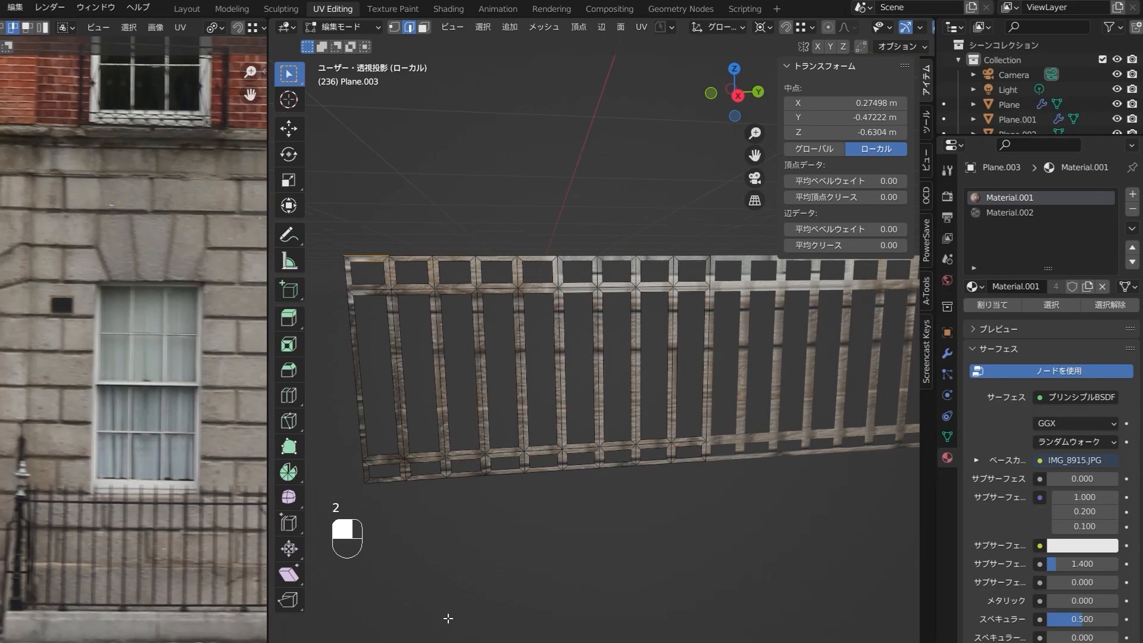
pyautogui.keyDown('shift'); pyautogui.moveTo(574, 265); pyautogui.dragTo(587, 269); pyautogui.keyUp('shift')
pyautogui.press('Delete')
pyautogui.press('f')
pyautogui.keyDown('shift'); pyautogui.click(351, 271); pyautogui.keyUp('shift')
pyautogui.keyDown('shift'); pyautogui.moveTo(351, 271); pyautogui.dragTo(376, 223, button='middle'); pyautogui.keyUp('shift')
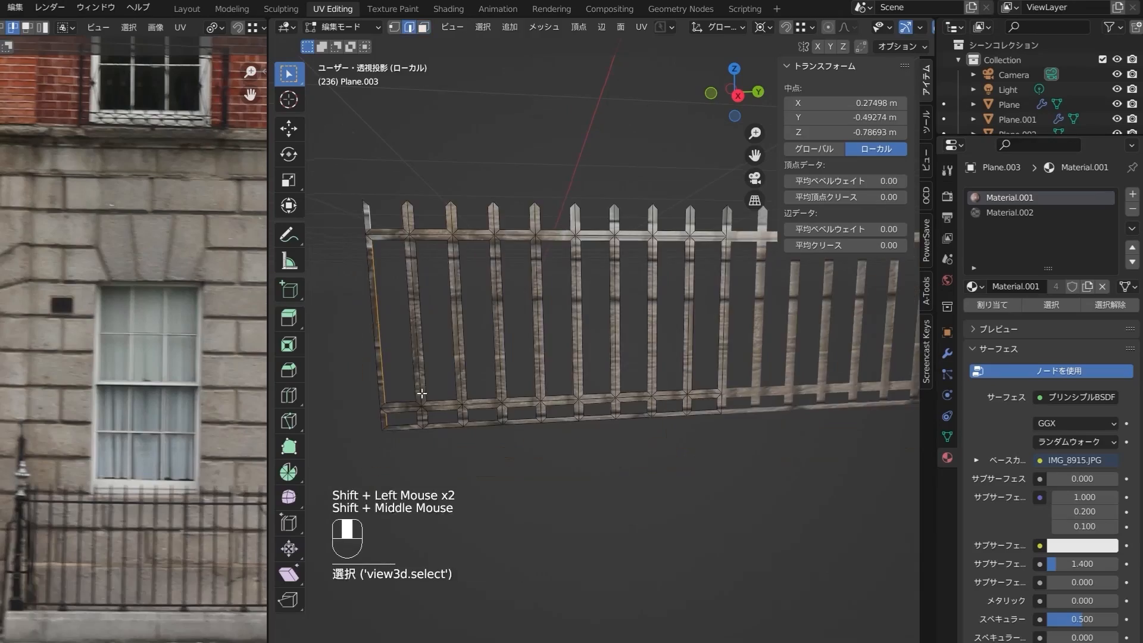
# Move the fence's end edges along Y, shrink all the fence UVs onto a dark spot of the photo, and leave local view.
pyautogui.press('g')
pyautogui.press('y')
pyautogui.press('a')
pyautogui.scroll(-3, 102, 368)
pyautogui.press('s')
pyautogui.press('Tab')
pyautogui.press('KP_Divide')
# Thicken the fence with a Solidify modifier and check the bars near the mirror seam.
pyautogui.moveTo(551, 359); pyautogui.dragTo(685, 351, button='middle')
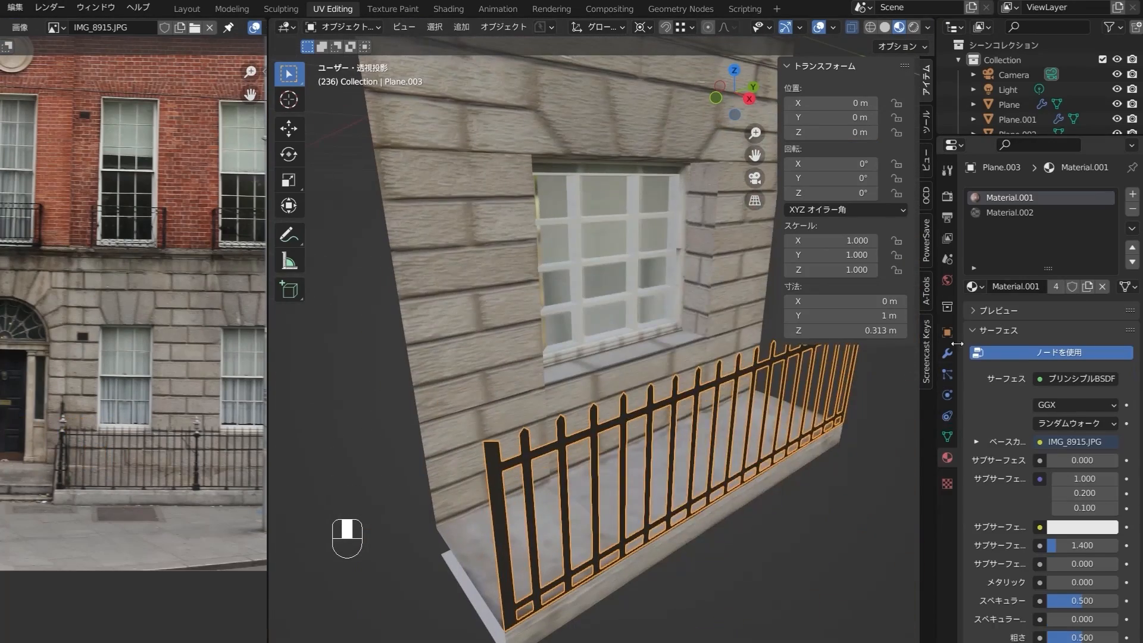
pyautogui.click(946, 354)
pyautogui.click(1051, 195)
pyautogui.click(759, 443)
pyautogui.scroll(3, 655, 405)
pyautogui.moveTo(715, 417); pyautogui.dragTo(595, 381, button='middle')
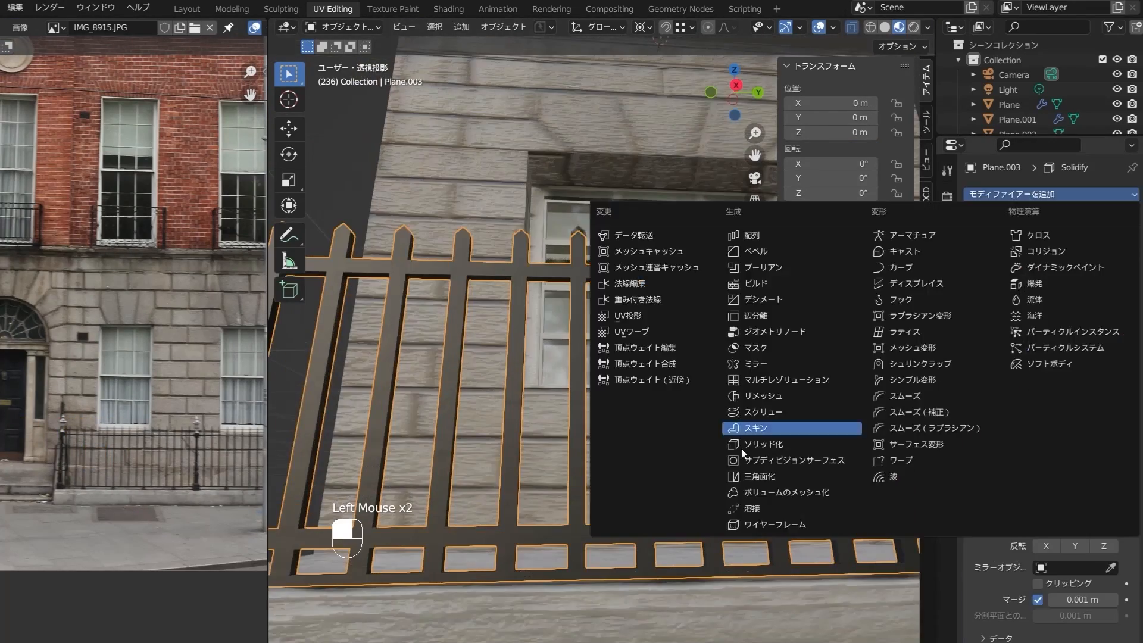
pyautogui.press('Tab')
pyautogui.scroll(2, 536, 387)
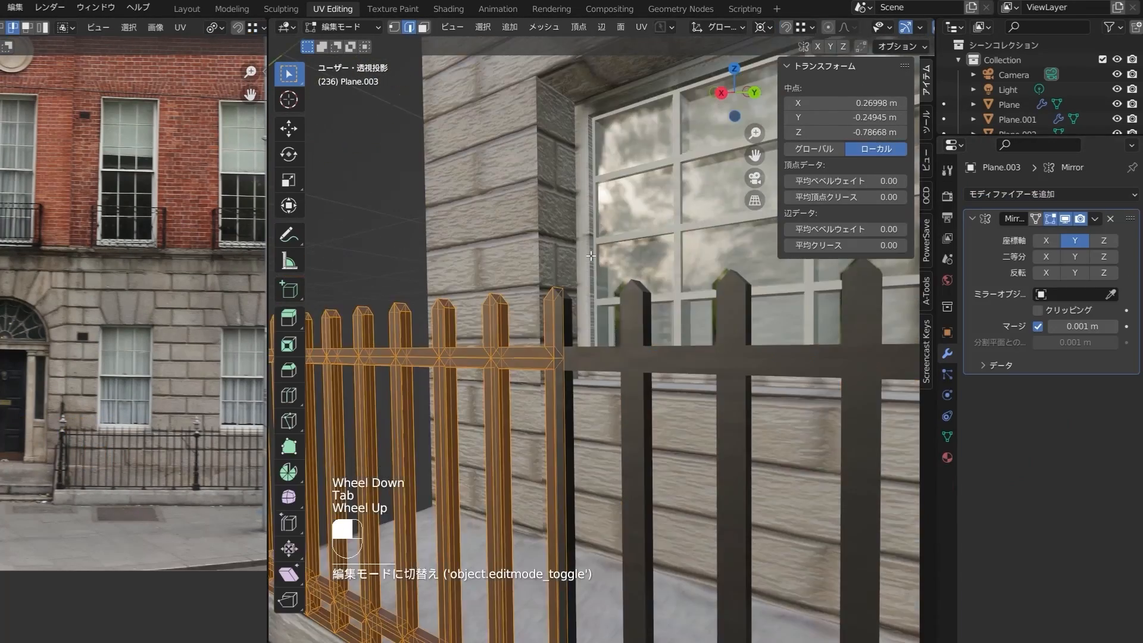
pyautogui.keyDown('shift'); pyautogui.moveTo(524, 417); pyautogui.dragTo(543, 433, button='middle'); pyautogui.keyUp('shift')
pyautogui.click(543, 433)
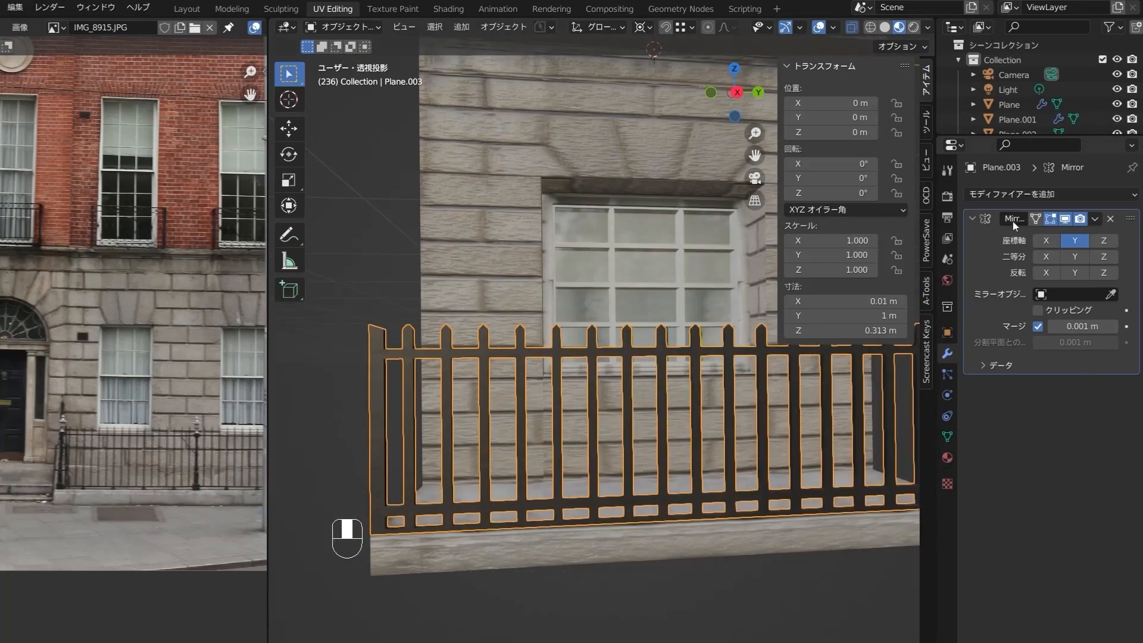
# Add a Bevel modifier to the thickened fence.
pyautogui.click(1051, 194)
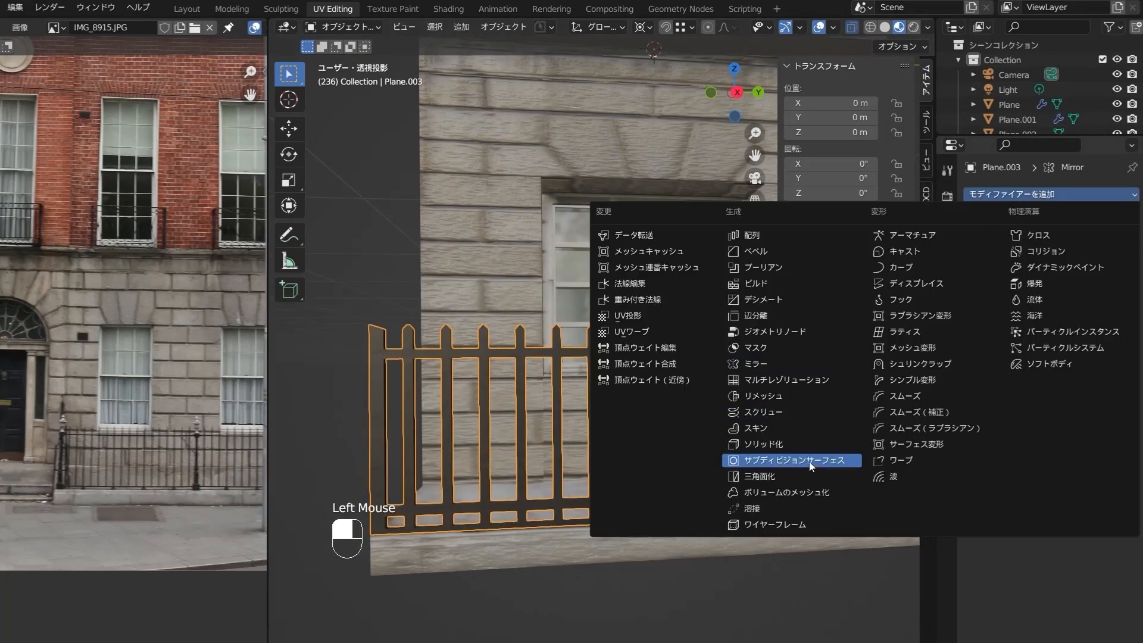
pyautogui.click(774, 245)
pyautogui.press('Tab')
# Set the 3D cursor's Z to -1 m and move the ground-floor plane's origin to the cursor.
pyautogui.click(590, 245)
pyautogui.moveTo(590, 246); pyautogui.dragTo(586, 280, button='middle')
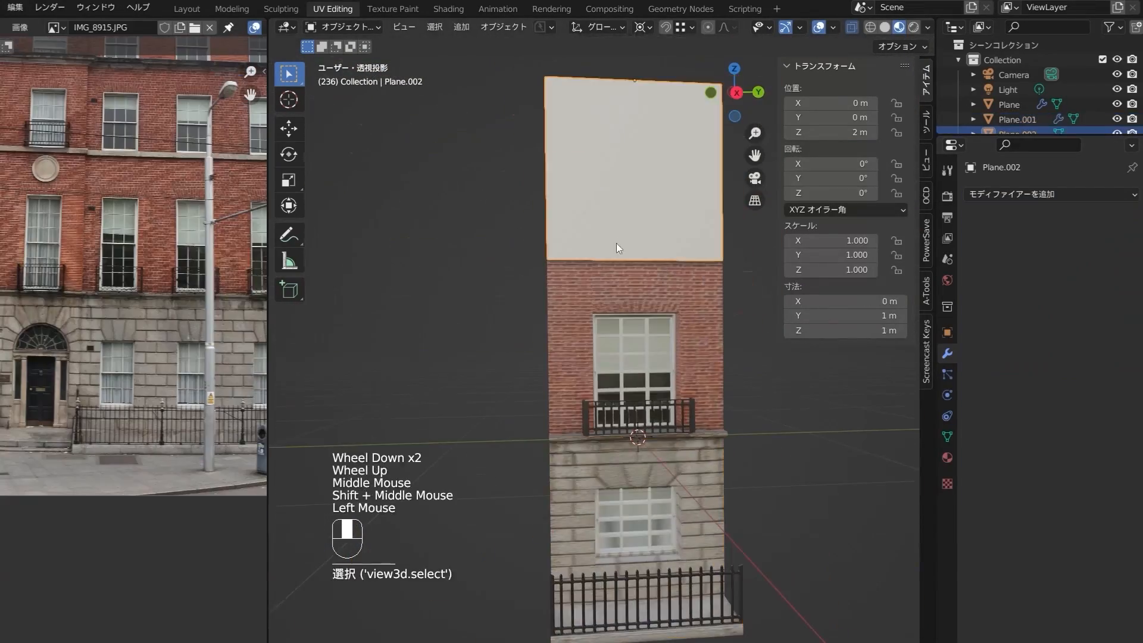
pyautogui.press('Tab')
pyautogui.press('Tab')
pyautogui.click(653, 528)
pyautogui.click(926, 122)
pyautogui.click(926, 160)
pyautogui.click(846, 341)
pyautogui.write('-1')
pyautogui.press('Return')
pyautogui.click(503, 27)
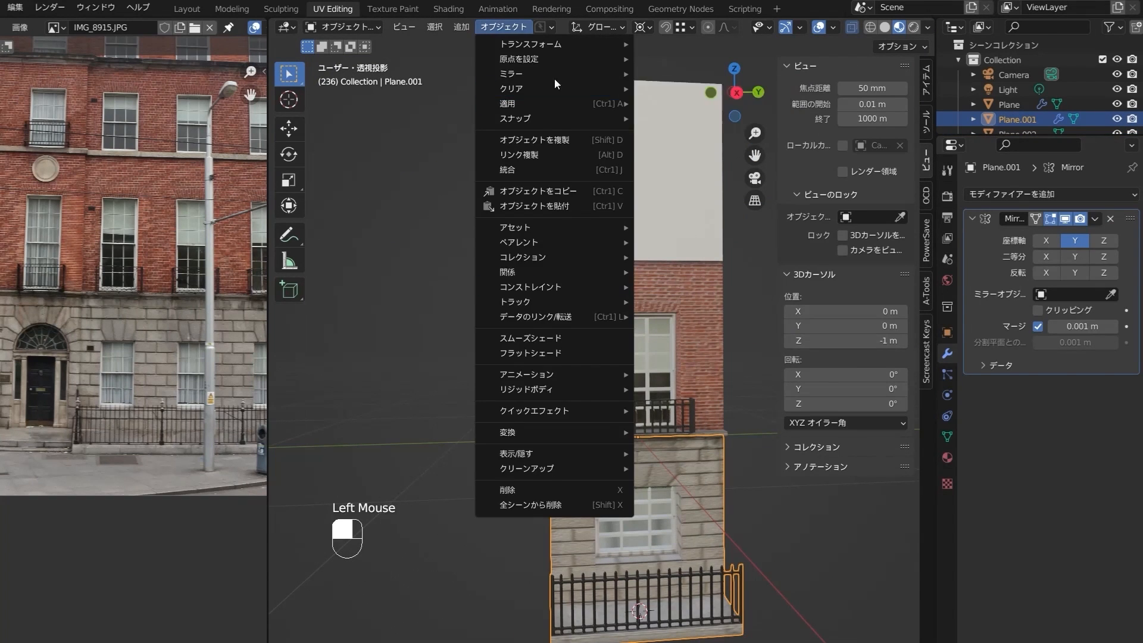
pyautogui.click(697, 88)
# Set the 3D cursor's Z to 1 m and move the blank top plane's origin to the cursor.
pyautogui.click(652, 369)
pyautogui.click(677, 212)
pyautogui.click(845, 340)
pyautogui.write('1')
pyautogui.press('Return')
pyautogui.click(503, 26)
pyautogui.click(697, 89)
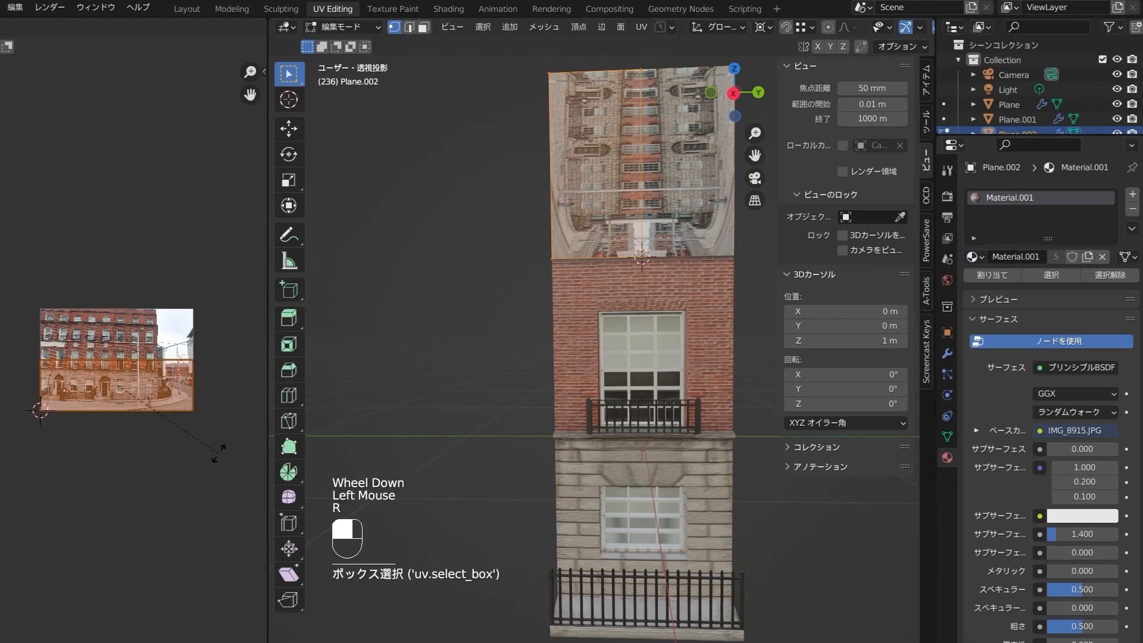
# Rotate the top plane's UVs by 90 degrees, then scale and move them over the photo's upper-storey windows.
pyautogui.write('90')
pyautogui.press('Return')
pyautogui.press('s')
pyautogui.click(139, 382)
pyautogui.scroll(11, 138, 334)
pyautogui.press('s')
pyautogui.press('g')
pyautogui.click(211, 254)
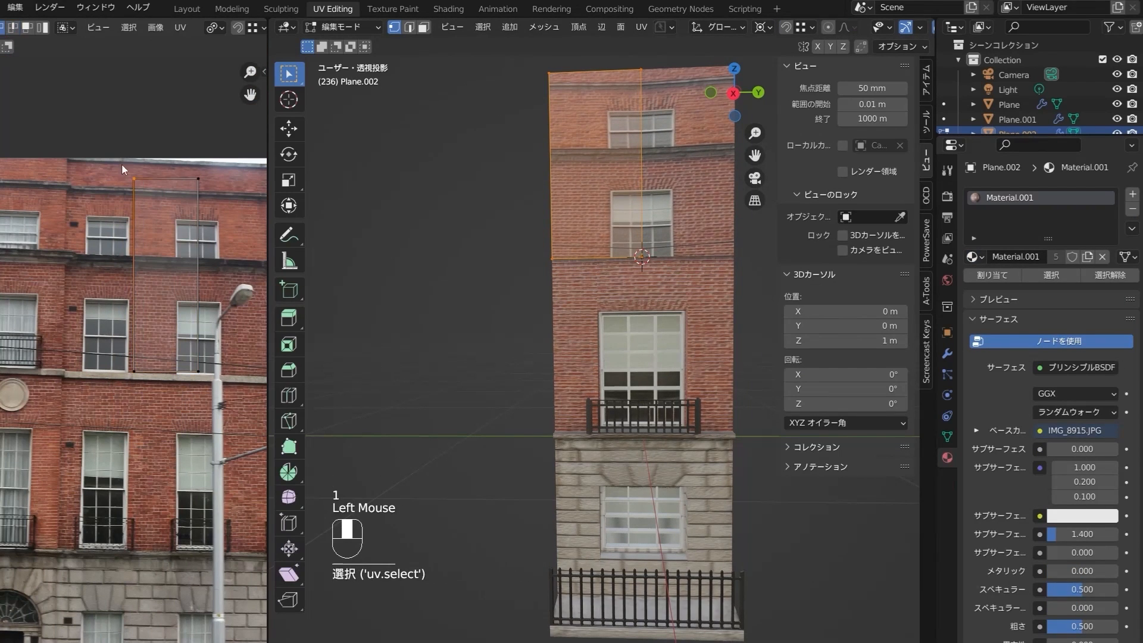
# Move the top plane's UV corner vertices to fit the photo between the upper ledge and the stone band.
pyautogui.keyDown('shift'); pyautogui.click(198, 179); pyautogui.keyUp('shift')
pyautogui.press('g')
pyautogui.click(125, 150)
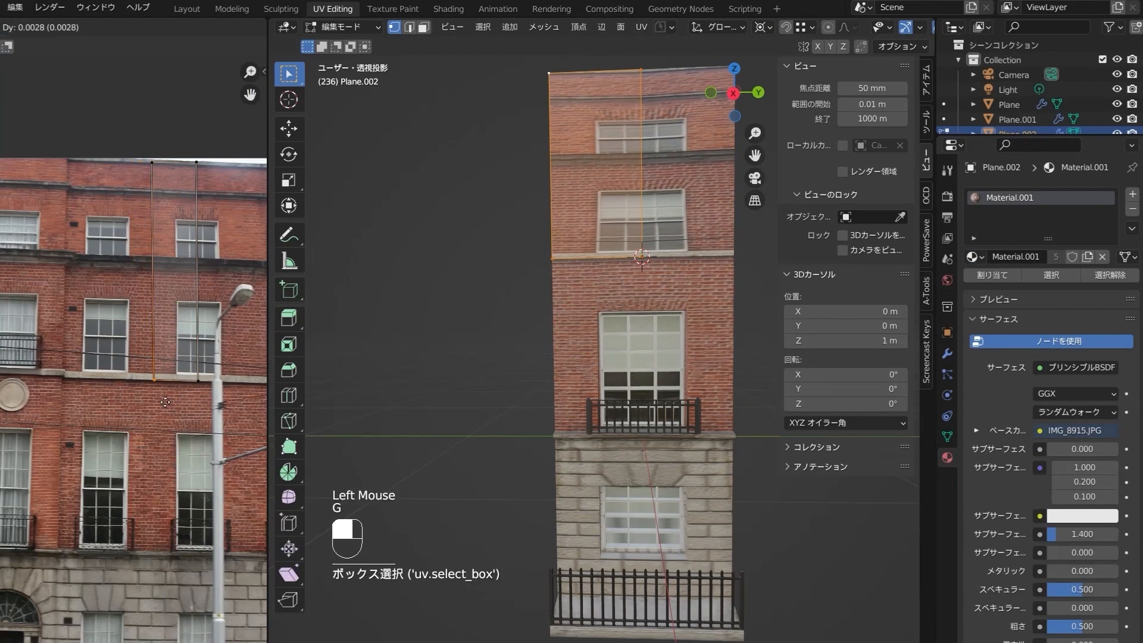
pyautogui.press('g')
pyautogui.click(209, 201)
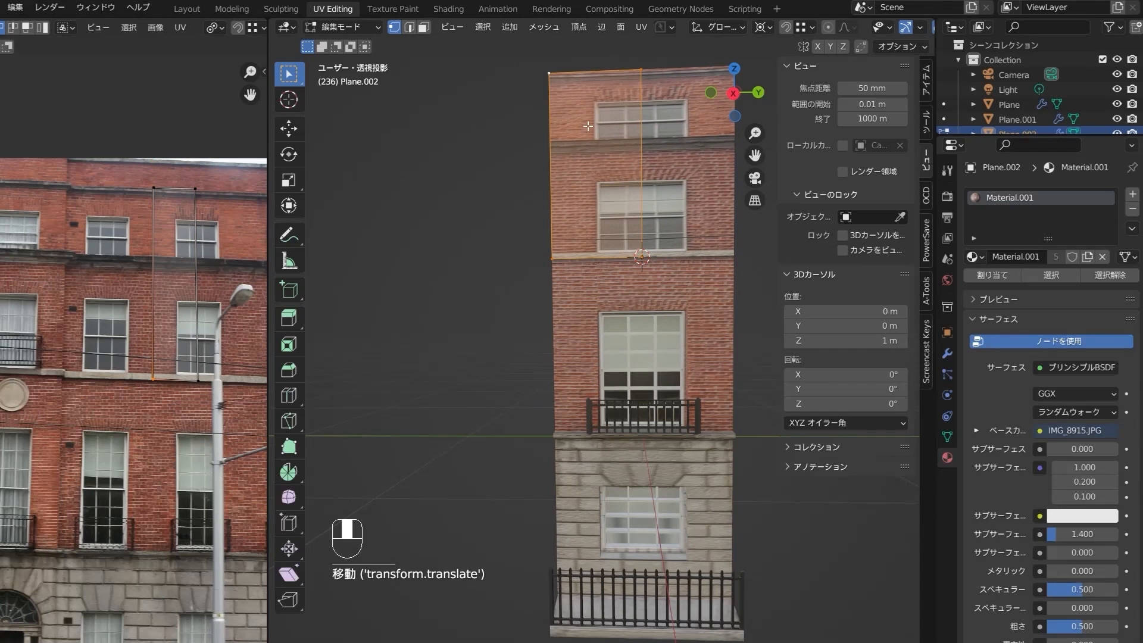
pyautogui.hotkey('ctrl', 'z')
# Extrude the top plane's upper edge upward to add a parapet strip mapped to the photo's roof edge.
pyautogui.press('e')
pyautogui.click(660, 41)
pyautogui.scroll(-3, 660, 42)
pyautogui.click(597, 176)
pyautogui.press('3')
pyautogui.click(598, 176)
pyautogui.click(184, 167)
# Add a vertical loop cut along the outer edge of the two upper-storey windows.
pyautogui.keyDown('shift'); pyautogui.click(598, 244); pyautogui.keyUp('shift')
pyautogui.scroll(2, 598, 244)
pyautogui.moveTo(598, 244); pyautogui.dragTo(530, 296, button='middle')
pyautogui.hotkey('ctrl', 'r')
pyautogui.click(577, 120)
pyautogui.rightClick(577, 120)
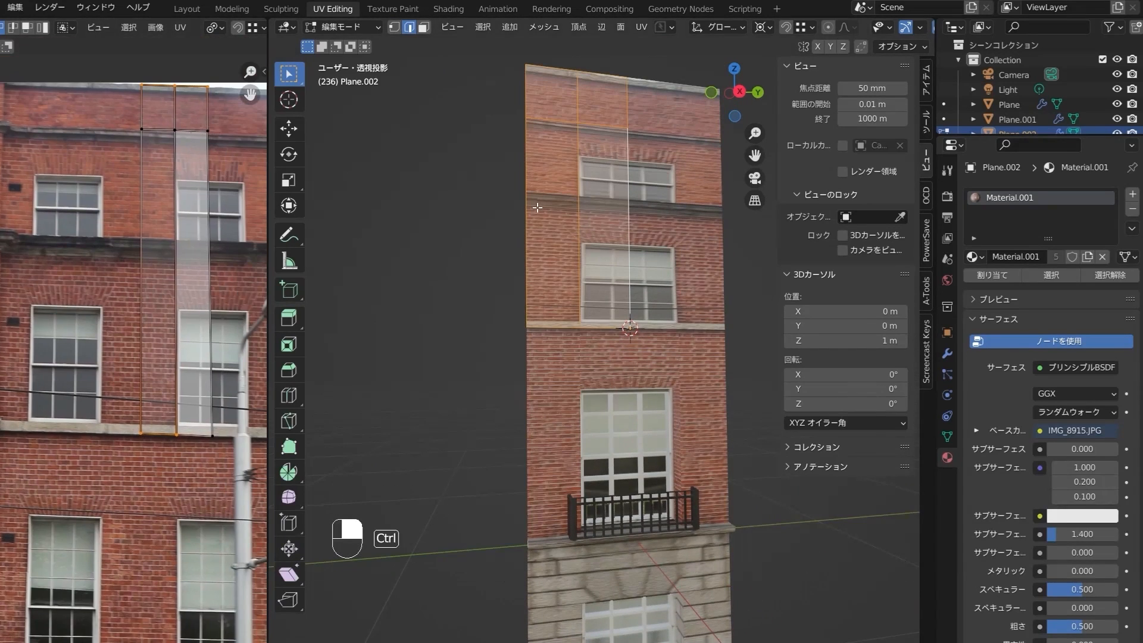
# Add horizontal loop cuts across the top plane for the upper-storey windows and select the ledge-line UV vertices.
pyautogui.hotkey('ctrl', 'r')
pyautogui.click(566, 197)
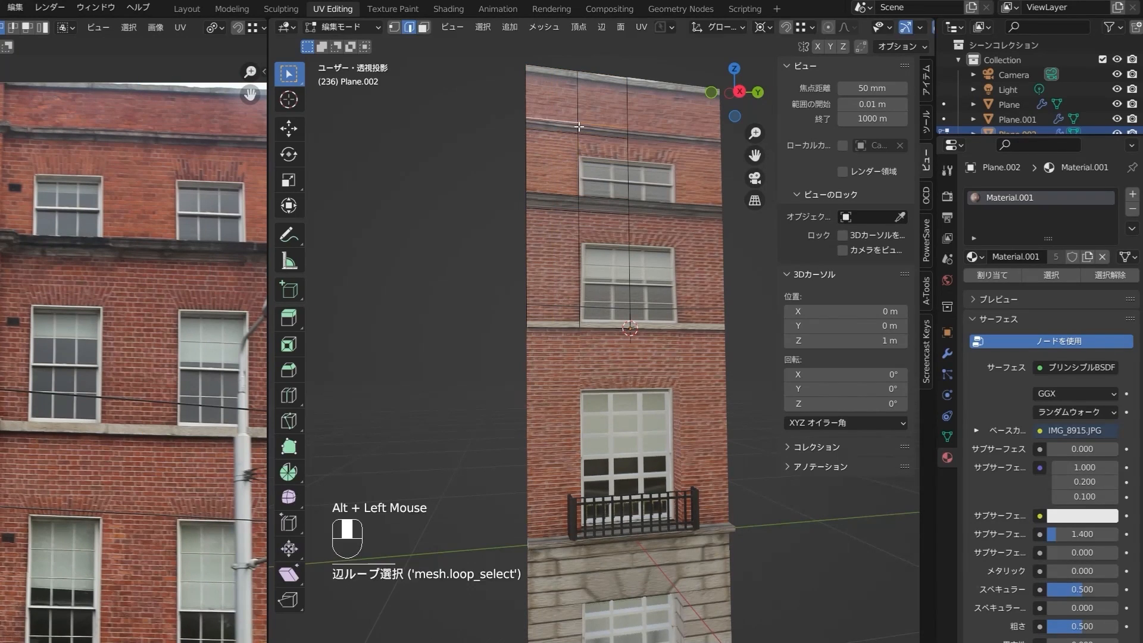
pyautogui.moveTo(135, 122); pyautogui.dragTo(225, 153)
pyautogui.press('Tab')
pyautogui.moveTo(572, 196); pyautogui.dragTo(541, 158, button='middle')
pyautogui.press('Tab')
pyautogui.hotkey('ctrl', 'r')
pyautogui.click(562, 158)
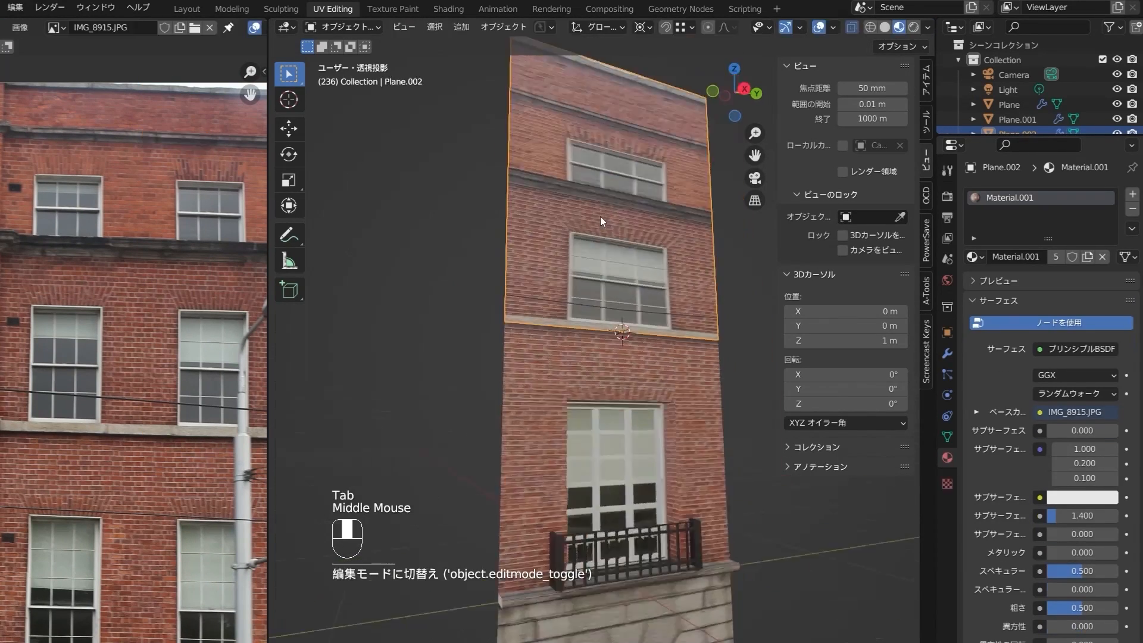
# Select the larger upper-storey window's face and line up its UV corner with the window frame in the photo.
pyautogui.scroll(-3, 589, 226)
pyautogui.click(609, 274)
pyautogui.press('3')
pyautogui.click(609, 275)
pyautogui.scroll(3, 604, 309)
pyautogui.scroll(3, 196, 351)
pyautogui.scroll(-1, 196, 351)
pyautogui.keyDown('shift'); pyautogui.moveTo(197, 351); pyautogui.dragTo(170, 346, button='middle'); pyautogui.keyUp('shift')
pyautogui.moveTo(116, 257); pyautogui.dragTo(132, 278)
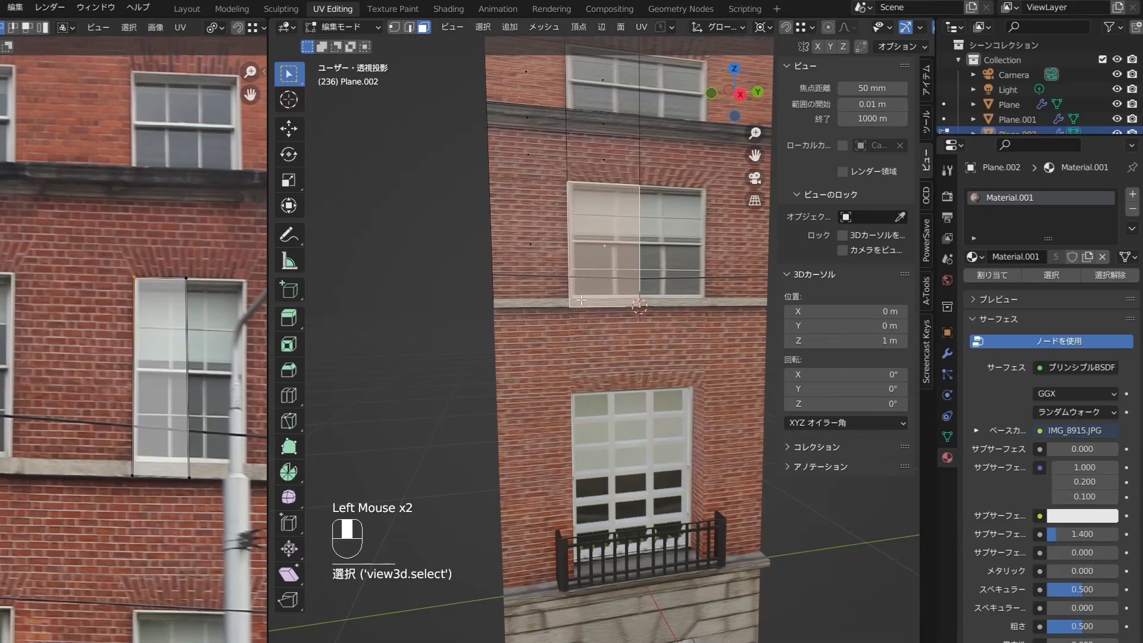
# Add a horizontal loop cut through the larger window and shift the UVs vertically to match the photo.
pyautogui.hotkey('ctrl', 'r')
pyautogui.click(616, 268)
pyautogui.press('g')
pyautogui.press('y')
pyautogui.click(151, 386)
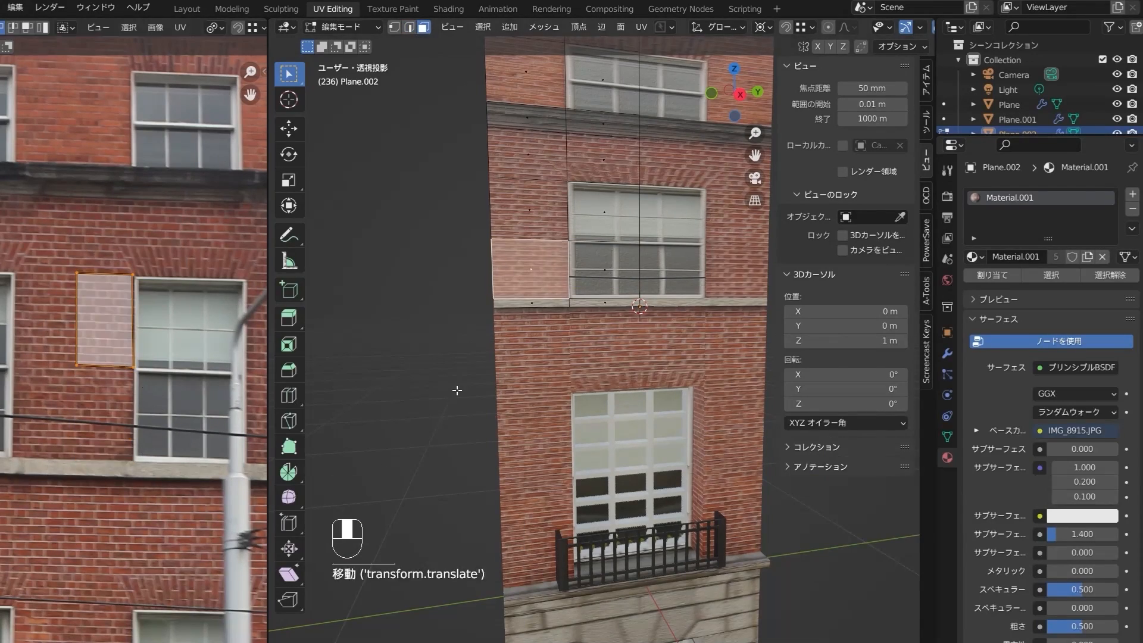
# Select the faces of both upper-storey windows and extrude them inward to recess them.
pyautogui.press('Tab')
pyautogui.press('Tab')
pyautogui.click(598, 292)
pyautogui.keyDown('shift'); pyautogui.click(599, 244); pyautogui.keyUp('shift')
pyautogui.keyDown('shift'); pyautogui.click(607, 143); pyautogui.keyUp('shift')
pyautogui.moveTo(571, 322); pyautogui.dragTo(612, 375, button='middle')
pyautogui.press('e')
# Delete the extra extruded side faces along the windows' mirror seam.
pyautogui.press('Delete')
pyautogui.press('Left')
pyautogui.press('Delete')
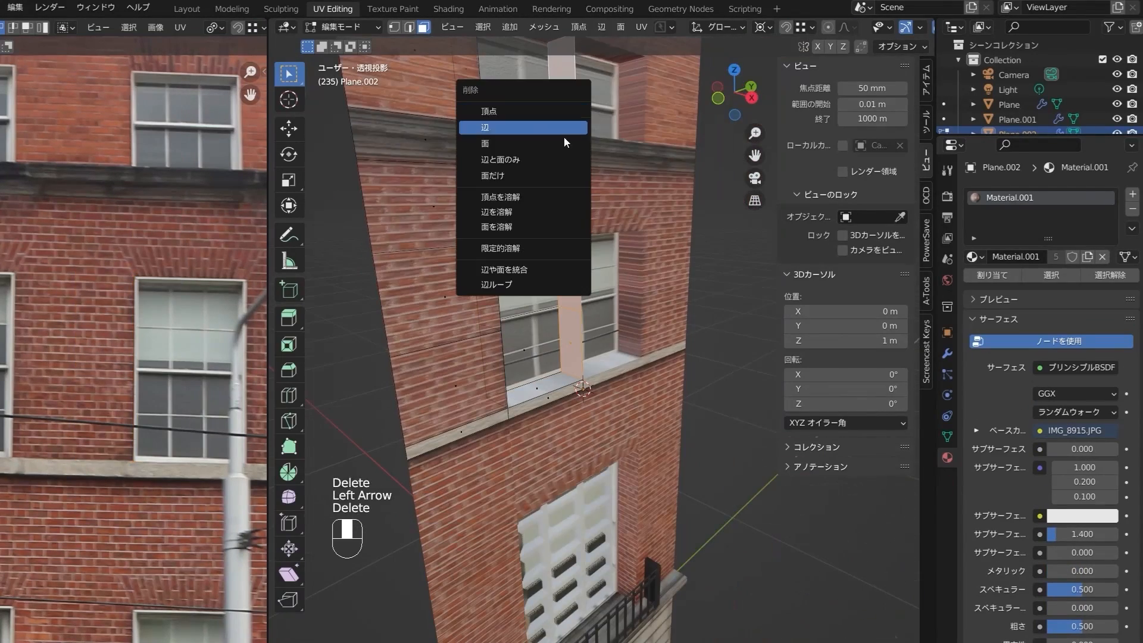
pyautogui.click(569, 144)
# Shift the outer UV edge of the windows' side reveals onto the brickwork beside the frames.
pyautogui.moveTo(580, 250); pyautogui.dragTo(506, 250, button='middle')
pyautogui.click(631, 358)
pyautogui.keyDown('shift'); pyautogui.click(644, 139); pyautogui.keyUp('shift')
pyautogui.moveTo(511, 393); pyautogui.dragTo(510, 310, button='middle')
pyautogui.keyDown('shift'); pyautogui.click(617, 387); pyautogui.keyUp('shift')
pyautogui.hotkey('ctrl', 'z')
pyautogui.scroll(5, 110, 340)
pyautogui.keyDown('alt'); pyautogui.keyDown('shift'); pyautogui.click(107, 350); pyautogui.keyUp('shift'); pyautogui.keyUp('alt')
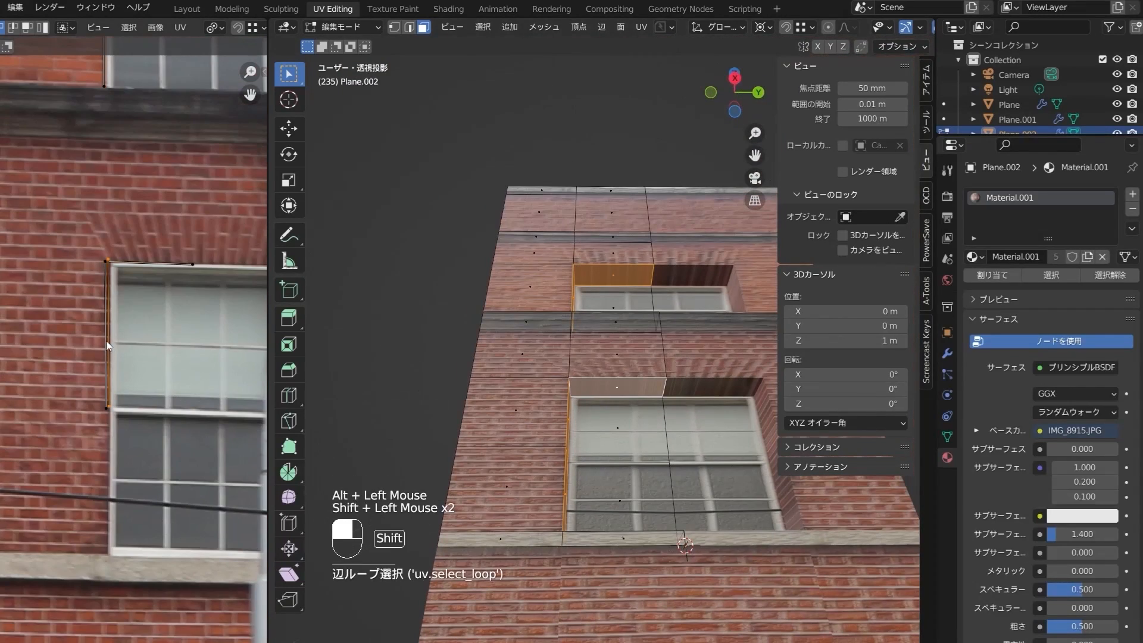
pyautogui.moveTo(105, 374); pyautogui.dragTo(111, 480, button='middle')
pyautogui.scroll(-3, 102, 372)
pyautogui.press('g')
pyautogui.click(86, 381)
# Move the UVs of the larger window's top reveal onto the brickwork above its frame.
pyautogui.moveTo(604, 439)
pyautogui.mouseDown(button='middle')
pyautogui.moveTo(546, 439)
pyautogui.moveTo(604, 430)
pyautogui.mouseUp(button='middle')
pyautogui.click(611, 397)
pyautogui.scroll(2, 101, 363)
pyautogui.press('g')
pyautogui.click(114, 340)
pyautogui.press('Tab')
# Move the UVs of the topmost window's top reveal onto the brickwork above its frame.
pyautogui.moveTo(619, 357); pyautogui.dragTo(632, 344, button='middle')
pyautogui.click(634, 340)
pyautogui.press('Tab')
pyautogui.click(636, 334)
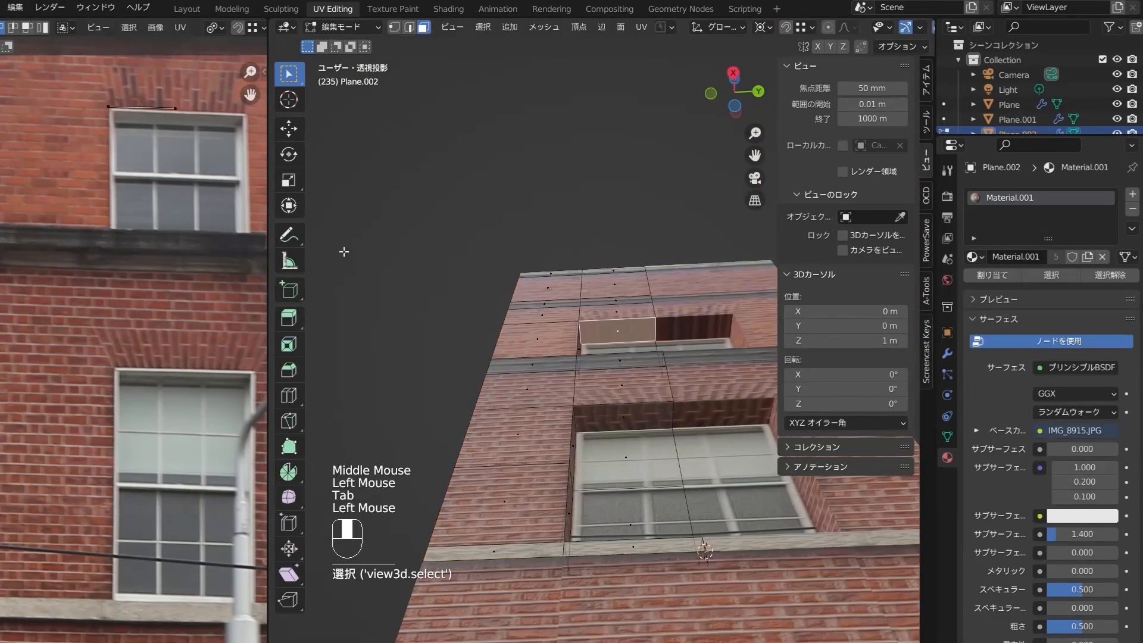
pyautogui.click(150, 70)
pyautogui.press('Tab')
pyautogui.scroll(-5, 459, 347)
# Select the recessed faces of both upper-storey windows and inset them to form the frames.
pyautogui.press('Tab')
pyautogui.click(616, 387)
pyautogui.moveTo(626, 405); pyautogui.dragTo(625, 494, button='middle')
pyautogui.keyDown('shift'); pyautogui.click(611, 250); pyautogui.keyUp('shift')
pyautogui.press('i')
pyautogui.click(668, 488)
# Select the inset edges along the windows' mirror seam and scale them to 0 along Y.
pyautogui.scroll(3, 678, 447)
pyautogui.keyDown('shift'); pyautogui.click(687, 406); pyautogui.keyUp('shift')
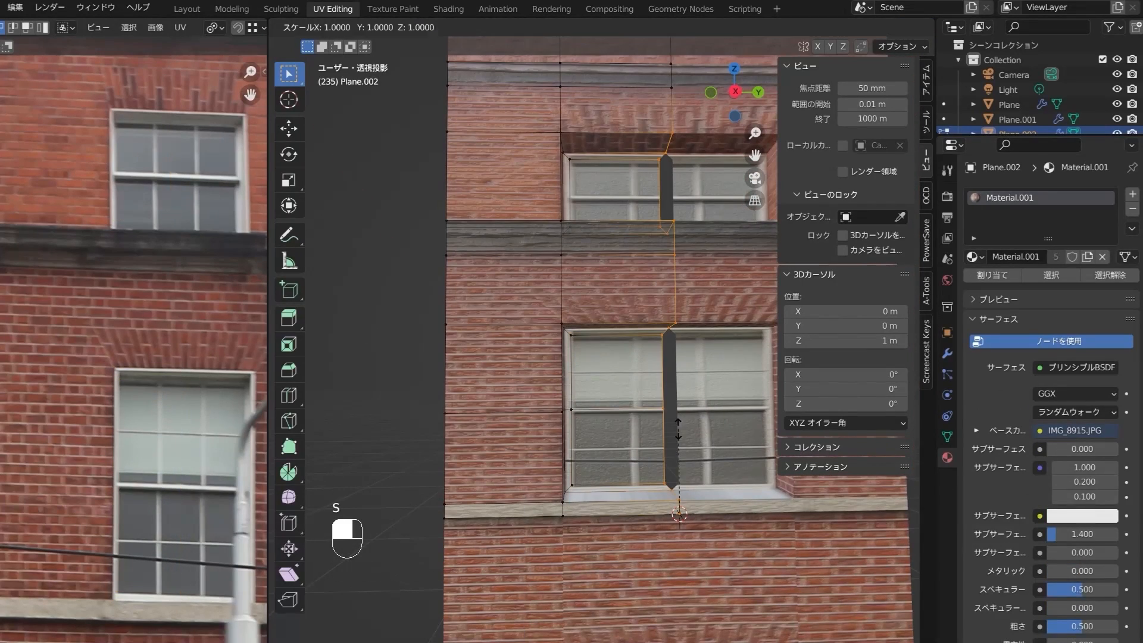
pyautogui.press('y')
pyautogui.press('0')
pyautogui.press('Return')
pyautogui.moveTo(679, 411); pyautogui.dragTo(676, 435, button='middle')
# Select the faces of both windows and their centre-line UV vertices to align them with the photo.
pyautogui.scroll(-2, 649, 369)
pyautogui.click(623, 369)
pyautogui.press('3')
pyautogui.keyDown('alt'); pyautogui.keyDown('shift'); pyautogui.click(585, 369); pyautogui.keyUp('shift'); pyautogui.keyUp('alt')
pyautogui.keyDown('shift'); pyautogui.click(622, 393); pyautogui.keyUp('shift')
pyautogui.keyDown('shift'); pyautogui.click(614, 208); pyautogui.keyUp('shift')
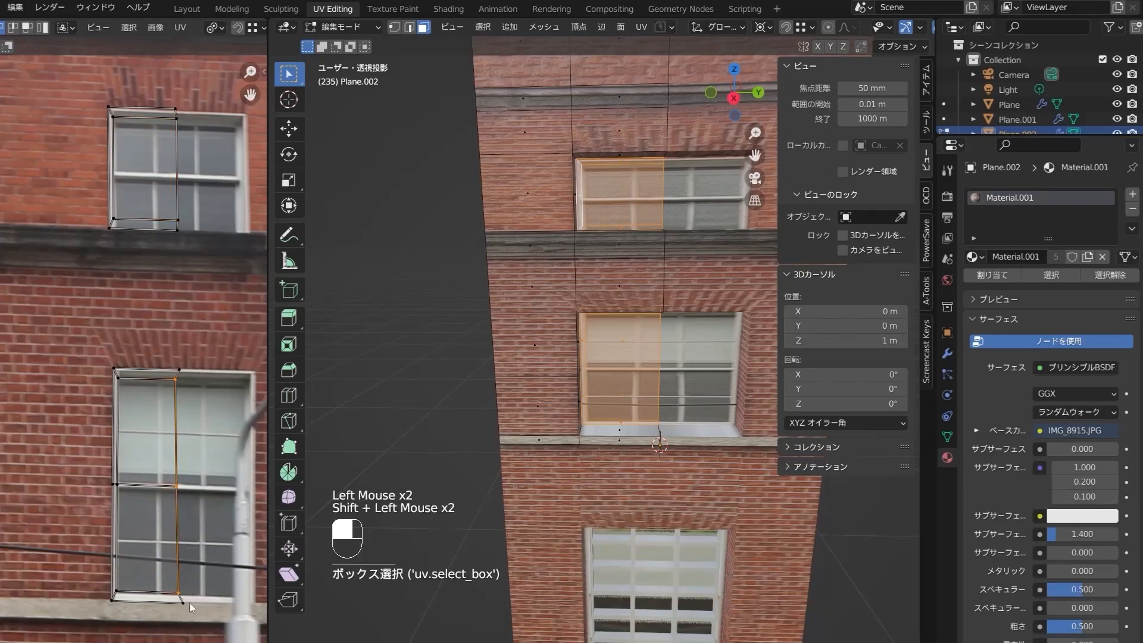
pyautogui.keyDown('shift'); pyautogui.moveTo(186, 604); pyautogui.dragTo(188, 605); pyautogui.keyUp('shift')
pyautogui.moveTo(619, 381); pyautogui.dragTo(626, 393, button='middle')
# Select the larger window's two sash faces and extrude them.
pyautogui.scroll(1, 626, 405)
pyautogui.click(625, 381)
pyautogui.keyDown('shift'); pyautogui.click(625, 453); pyautogui.keyUp('shift')
pyautogui.press('e')
pyautogui.click(619, 416)
pyautogui.moveTo(619, 453); pyautogui.dragTo(661, 423, button='middle')
# Add a centred horizontal loop cut across the topmost window.
pyautogui.click(623, 452)
pyautogui.keyDown('shift'); pyautogui.moveTo(631, 429); pyautogui.dragTo(607, 405, button='middle'); pyautogui.keyUp('shift')
pyautogui.click(586, 506)
pyautogui.moveTo(595, 250); pyautogui.dragTo(592, 265, button='middle')
pyautogui.hotkey('ctrl', 'r')
pyautogui.click(632, 194)
pyautogui.rightClick(632, 194)
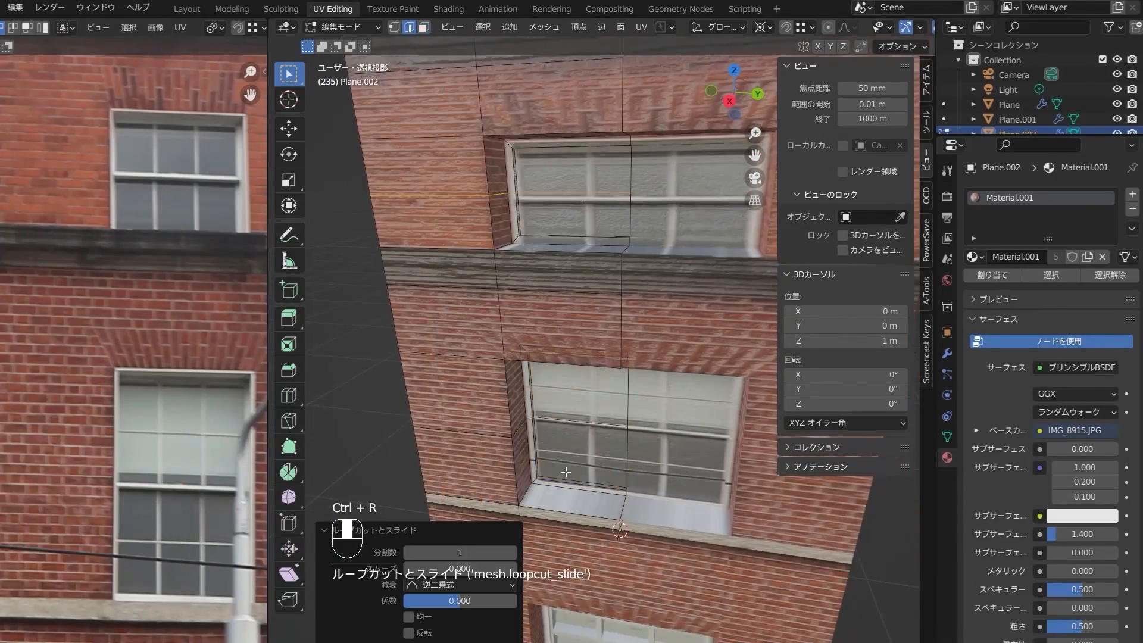
# Add further loop cuts across the larger window to divide its sashes into separate panes.
pyautogui.moveTo(571, 493); pyautogui.dragTo(574, 466, button='middle')
pyautogui.hotkey('ctrl', 'r')
pyautogui.click(589, 397)
pyautogui.hotkey('ctrl', 'r')
pyautogui.click(581, 504)
# Select the pane faces of both windows and inset them to form the glazing bars.
pyautogui.press('3')
pyautogui.click(553, 210)
pyautogui.keyDown('shift'); pyautogui.click(605, 207); pyautogui.keyUp('shift')
pyautogui.keyDown('shift'); pyautogui.click(606, 246); pyautogui.keyUp('shift')
pyautogui.keyDown('shift'); pyautogui.click(554, 248); pyautogui.keyUp('shift')
pyautogui.keyDown('shift'); pyautogui.click(557, 403); pyautogui.keyUp('shift')
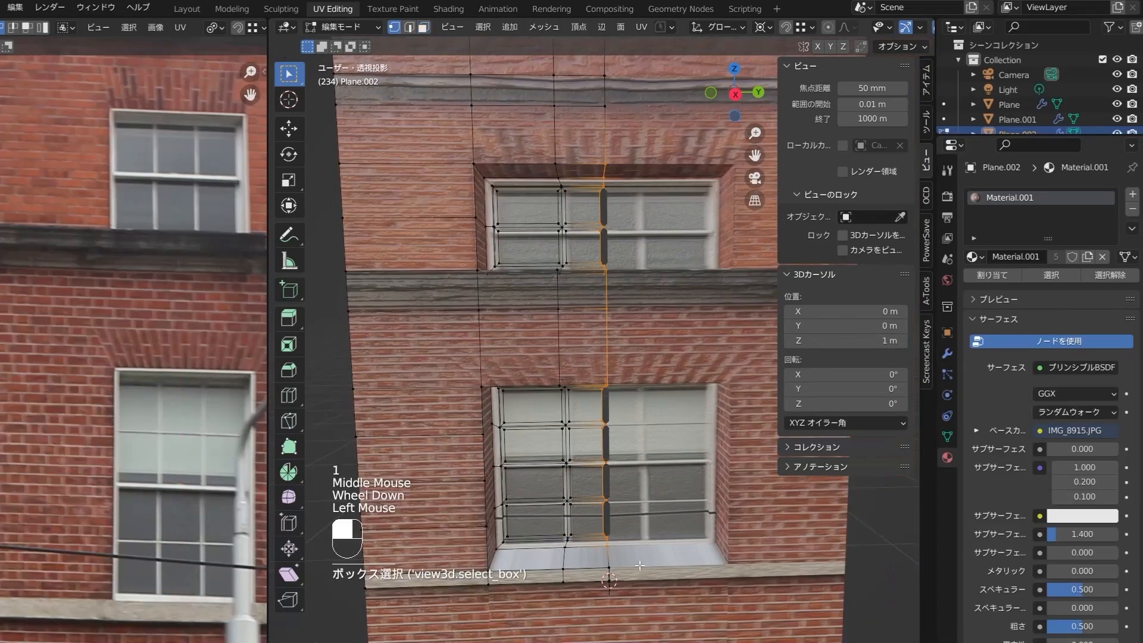
# Select the glazing bar faces of both windows and scale their UVs down onto a small area of the photo.
pyautogui.scroll(-3, 634, 475)
pyautogui.click(634, 474)
pyautogui.click(533, 205)
pyautogui.keyDown('shift'); pyautogui.click(587, 205); pyautogui.keyUp('shift')
pyautogui.keyDown('shift'); pyautogui.click(533, 238); pyautogui.keyUp('shift')
pyautogui.keyDown('shift'); pyautogui.click(545, 417); pyautogui.keyUp('shift')
pyautogui.keyDown('shift'); pyautogui.click(545, 471); pyautogui.keyUp('shift')
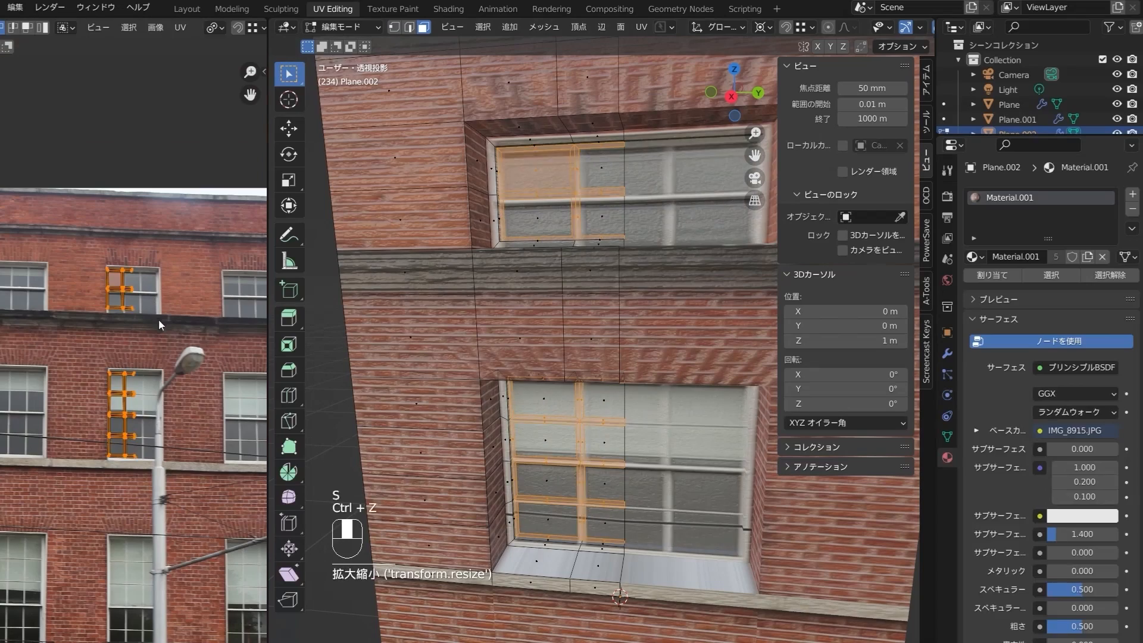
pyautogui.press('s')
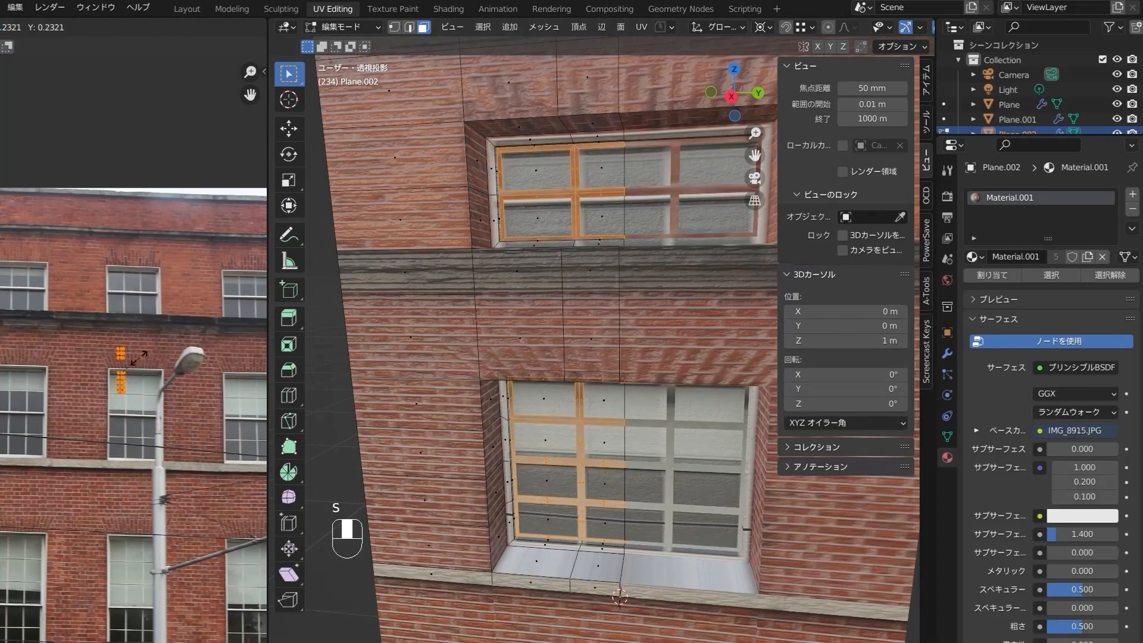
# Select the pane faces of both windows, shrink their UVs individually within the photo's glass areas, and extrude the panes.
pyautogui.keyDown('shift'); pyautogui.click(544, 433); pyautogui.keyUp('shift')
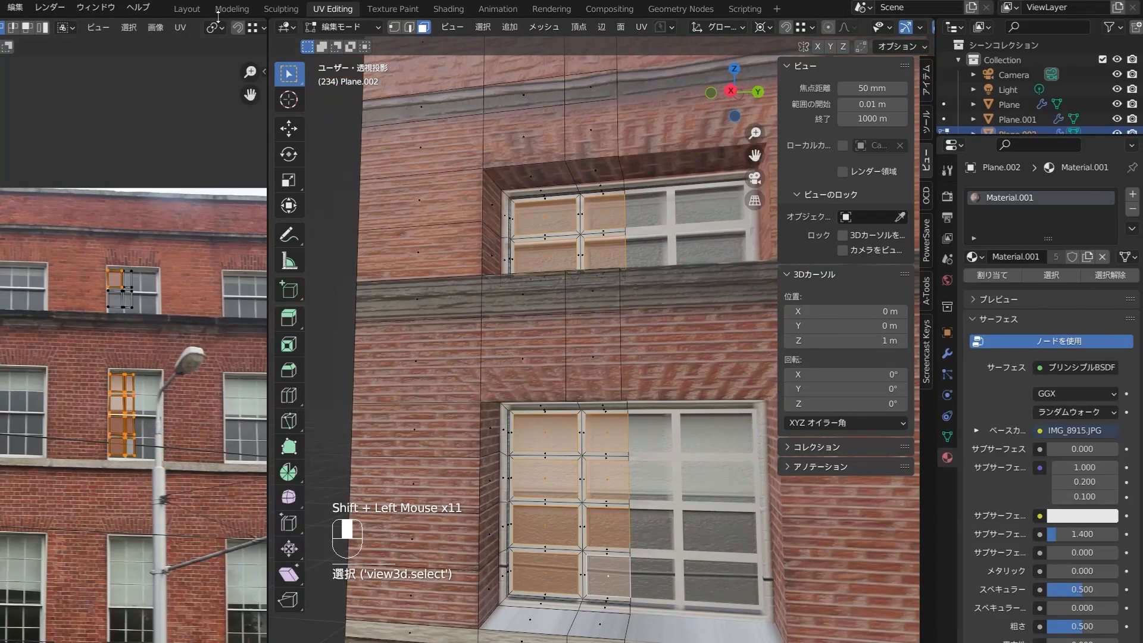
pyautogui.press('s')
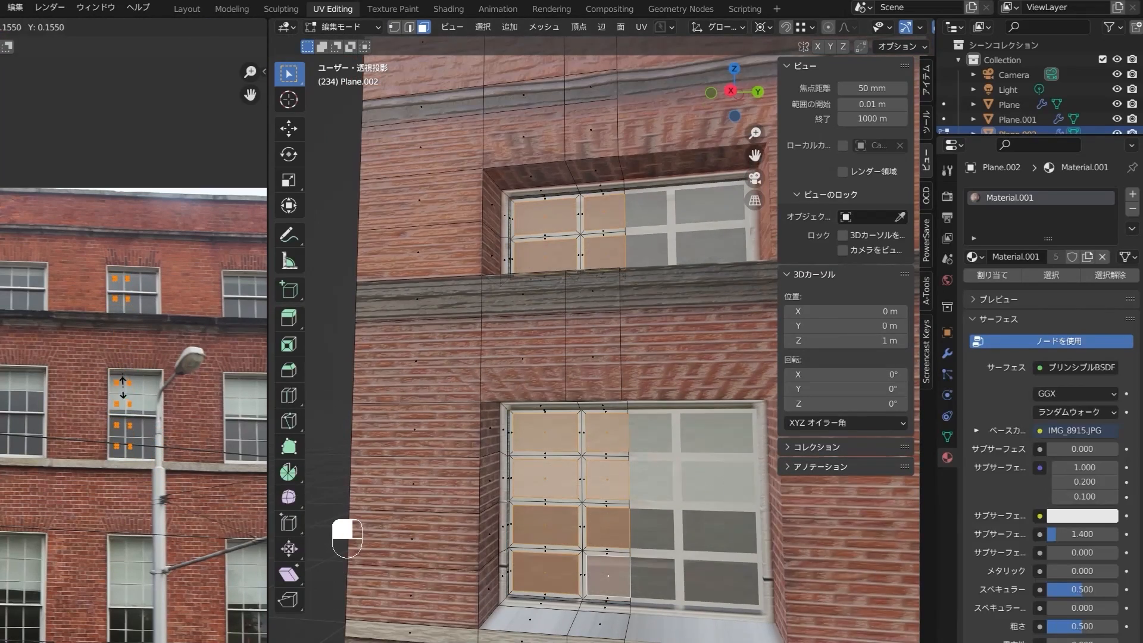
pyautogui.moveTo(684, 416); pyautogui.dragTo(625, 435, button='middle')
pyautogui.scroll(1, 625, 435)
pyautogui.press('e')
pyautogui.click(658, 447)
# Select the coplanar window faces by similarity and move them along the global X axis.
pyautogui.hotkey('shift', 'g')
pyautogui.click(673, 442)
pyautogui.scroll(-2, 688, 458)
pyautogui.hotkey('shift', 'g')
pyautogui.click(689, 459)
pyautogui.moveTo(689, 458); pyautogui.dragTo(559, 453, button='middle')
pyautogui.press('g')
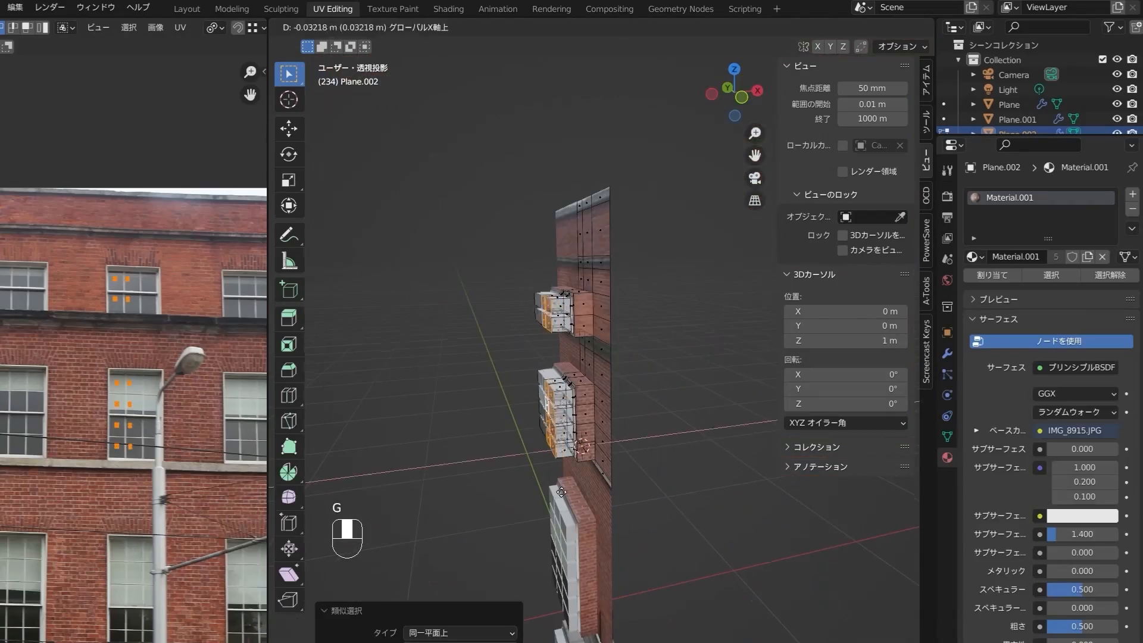
pyautogui.press('Tab')
pyautogui.press('Tab')
# Duplicate the selected pane faces along X and add a second material slot using Material.002.
pyautogui.scroll(6, 655, 358)
pyautogui.moveTo(655, 357); pyautogui.dragTo(607, 339, button='middle')
pyautogui.hotkey('shift', 'd')
pyautogui.press('x')
pyautogui.click(1133, 196)
pyautogui.press('Tab')
pyautogui.press('Tab')
# Select the stone ledge face loops on the upper facade section and extrude them outward.
pyautogui.click(569, 509)
pyautogui.hotkey('shift', 'g')
pyautogui.keyDown('alt'); pyautogui.click(569, 509); pyautogui.keyUp('alt')
pyautogui.keyDown('alt'); pyautogui.keyDown('shift'); pyautogui.click(574, 322); pyautogui.keyUp('shift'); pyautogui.keyUp('alt')
pyautogui.press('e')
pyautogui.click(569, 411)
pyautogui.press('Tab')
pyautogui.press('Tab')
# Add a loop cut to the upper facade section's ledge area and select the faces beside the cut.
pyautogui.moveTo(569, 410); pyautogui.dragTo(593, 194, button='middle')
pyautogui.keyDown('shift'); pyautogui.click(569, 234); pyautogui.keyUp('shift')
pyautogui.keyDown('shift'); pyautogui.click(619, 252); pyautogui.keyUp('shift')
pyautogui.scroll(2, 581, 250)
pyautogui.hotkey('ctrl', 'r')
pyautogui.click(558, 337)
pyautogui.press('3')
pyautogui.click(532, 331)
pyautogui.keyDown('shift'); pyautogui.click(594, 330); pyautogui.keyUp('shift')
pyautogui.keyDown('shift'); pyautogui.click(511, 315); pyautogui.keyUp('shift')
pyautogui.hotkey('ctrl', 'z')
pyautogui.click(574, 339)
pyautogui.press('Tab')
pyautogui.scroll(-2, 574, 339)
pyautogui.scroll(1, 574, 340)
pyautogui.press('Tab')
pyautogui.rightClick(578, 211)
pyautogui.hotkey('ctrl', 'z')
pyautogui.press('r')
pyautogui.press('z')
pyautogui.press('Tab')
# Select the ledge faces of the upper facade section and move their UVs along Y to match the photo.
pyautogui.moveTo(559, 262); pyautogui.dragTo(536, 477, button='middle')
pyautogui.click(559, 237)
pyautogui.press('Tab')
pyautogui.press('3')
pyautogui.keyDown('shift'); pyautogui.click(590, 243); pyautogui.keyUp('shift')
pyautogui.scroll(1, 156, 423)
pyautogui.press('g')
pyautogui.press('y')
pyautogui.click(88, 492)
pyautogui.press('Tab')
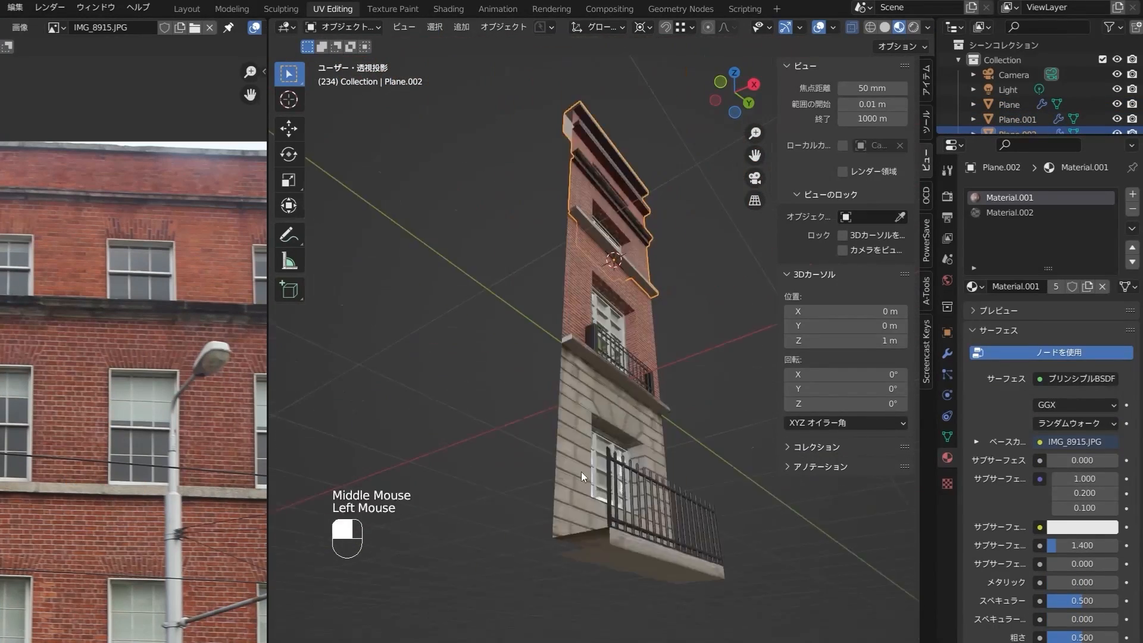
# Select the ground-floor facade section and inspect the assembled facade from the front.
pyautogui.click(607, 333)
pyautogui.press('Tab')
pyautogui.keyDown('shift'); pyautogui.click(652, 422); pyautogui.keyUp('shift')
pyautogui.press('Tab')
pyautogui.moveTo(636, 450); pyautogui.dragTo(512, 428, button='middle')
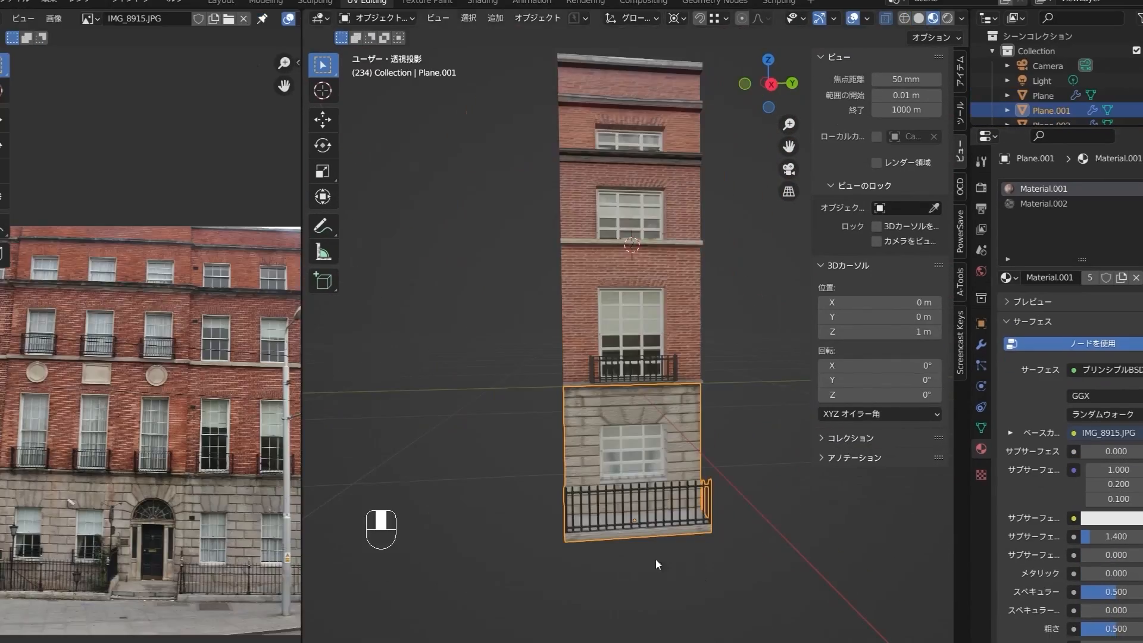
# Place the 3D cursor at Z -1 m at the facade's base and add a plane there.
pyautogui.click(656, 559)
pyautogui.hotkey('shift', 'a')
pyautogui.click(712, 392)
pyautogui.press('s')
pyautogui.click(692, 355)
pyautogui.click(494, 594)
pyautogui.click(634, 511)
pyautogui.moveTo(633, 511); pyautogui.dragTo(722, 510, button='middle')
# Stand the new plane upright by rotating all its geometry 90 degrees about Y in Edit Mode.
pyautogui.press('Tab')
pyautogui.press('r')
pyautogui.click(714, 524)
pyautogui.press('Tab')
pyautogui.press('Tab')
pyautogui.press('a')
pyautogui.press('r')
pyautogui.press('y')
pyautogui.press('9')
pyautogui.press('0')
pyautogui.press('Return')
pyautogui.moveTo(700, 552); pyautogui.dragTo(595, 550, button='middle')
# Move the upright plane's geometry 0.5 m along Z and apply the object's transform.
pyautogui.press('g')
pyautogui.press('z')
pyautogui.click(493, 607)
pyautogui.write('0.5')
pyautogui.press('Return')
pyautogui.press('Tab')
pyautogui.hotkey('ctrl', 'a')
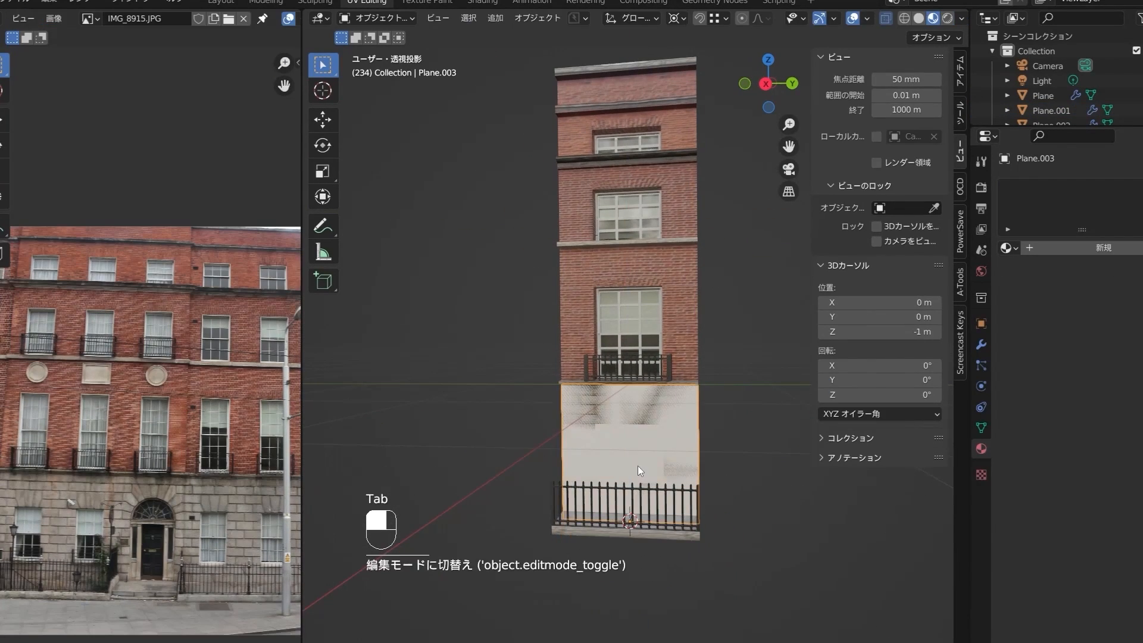
# Move the new plane 1 m along negative Y so it stands beside the ground-floor section.
pyautogui.click(536, 467)
pyautogui.click(960, 70)
pyautogui.press('g')
pyautogui.press('y')
pyautogui.moveTo(446, 593); pyautogui.dragTo(567, 584)
pyautogui.write('1')
pyautogui.press('Return')
# Halve the plane at its vertical centre line and mirror the remaining half across Y with a Mirror modifier.
pyautogui.press('Tab')
pyautogui.hotkey('ctrl', 'r')
pyautogui.press('Delete')
pyautogui.press('Up')
pyautogui.press('Tab')
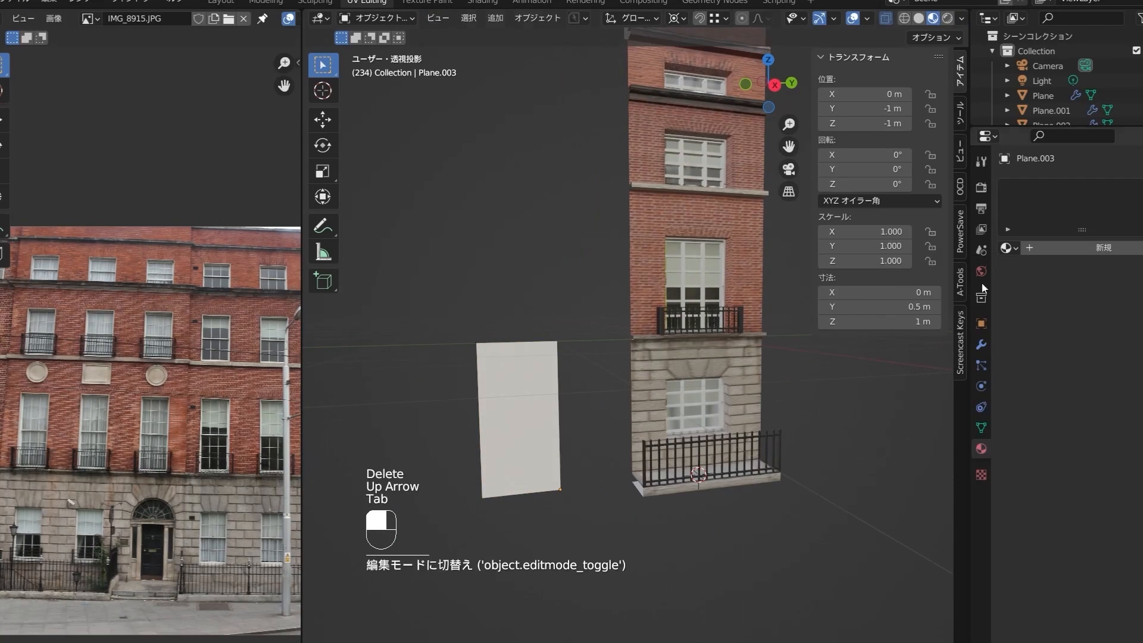
pyautogui.click(981, 344)
pyautogui.click(1109, 232)
# Fit the half plane's UVs to one half of the photo's arched entrance and assign Material.001.
pyautogui.press('Tab')
pyautogui.press('3')
pyautogui.click(509, 424)
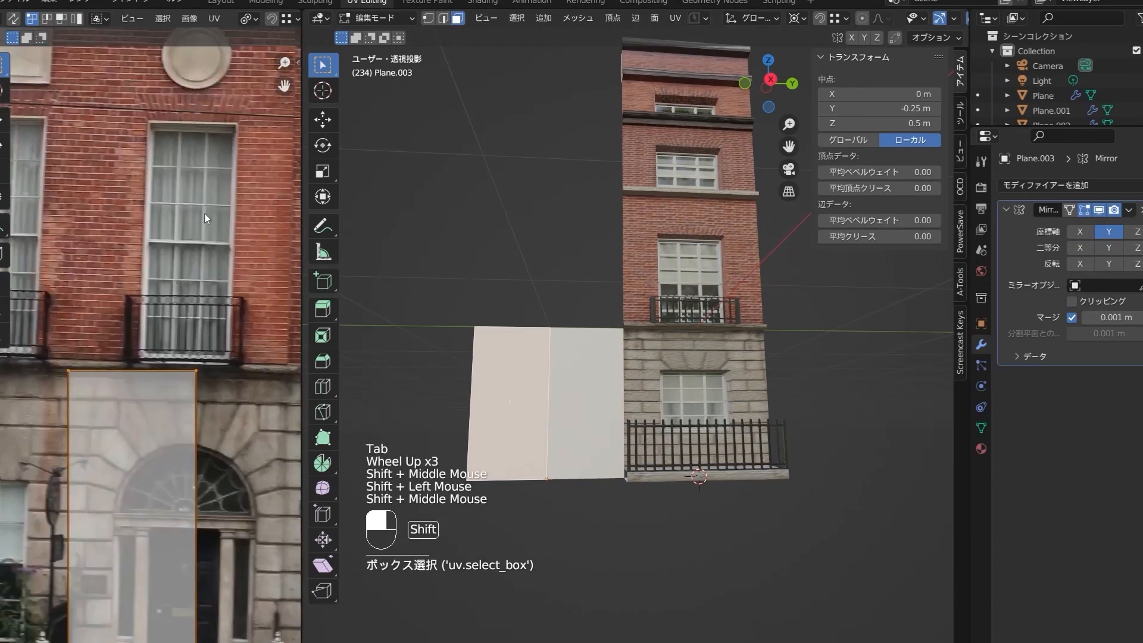
pyautogui.moveTo(168, 363); pyautogui.dragTo(102, 557)
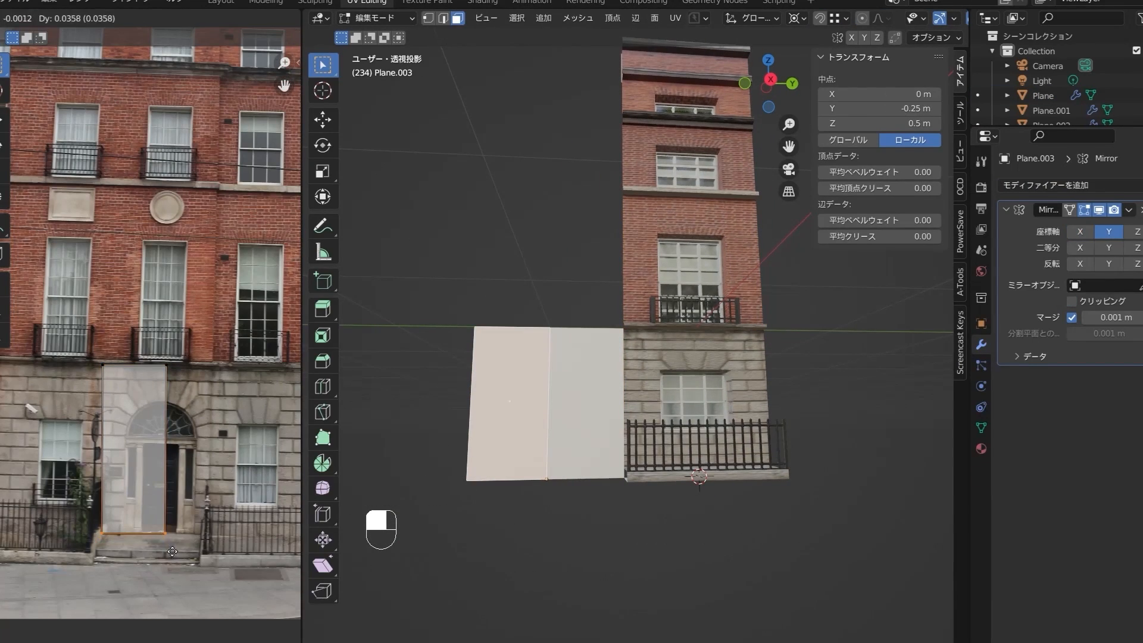
pyautogui.press('Tab')
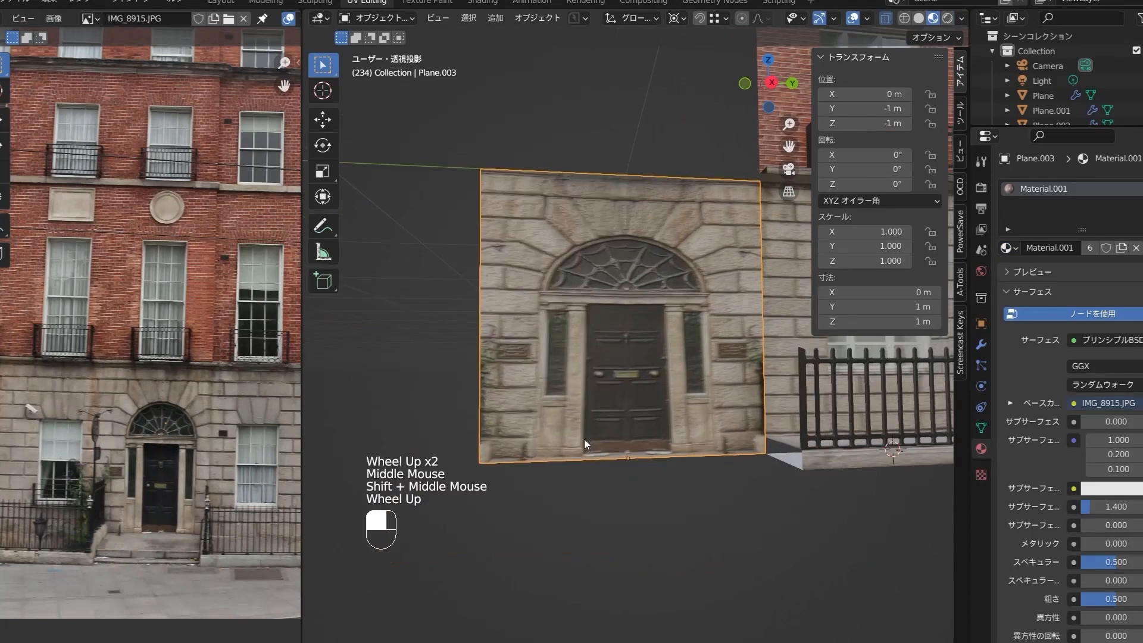
# Cut a horizontal strip at the doorway plane's base and move its lower UV edge onto the photo's entrance step.
pyautogui.keyDown('shift'); pyautogui.click(548, 316); pyautogui.keyUp('shift')
pyautogui.hotkey('ctrl', 'z')
pyautogui.press('g')
pyautogui.click(153, 521)
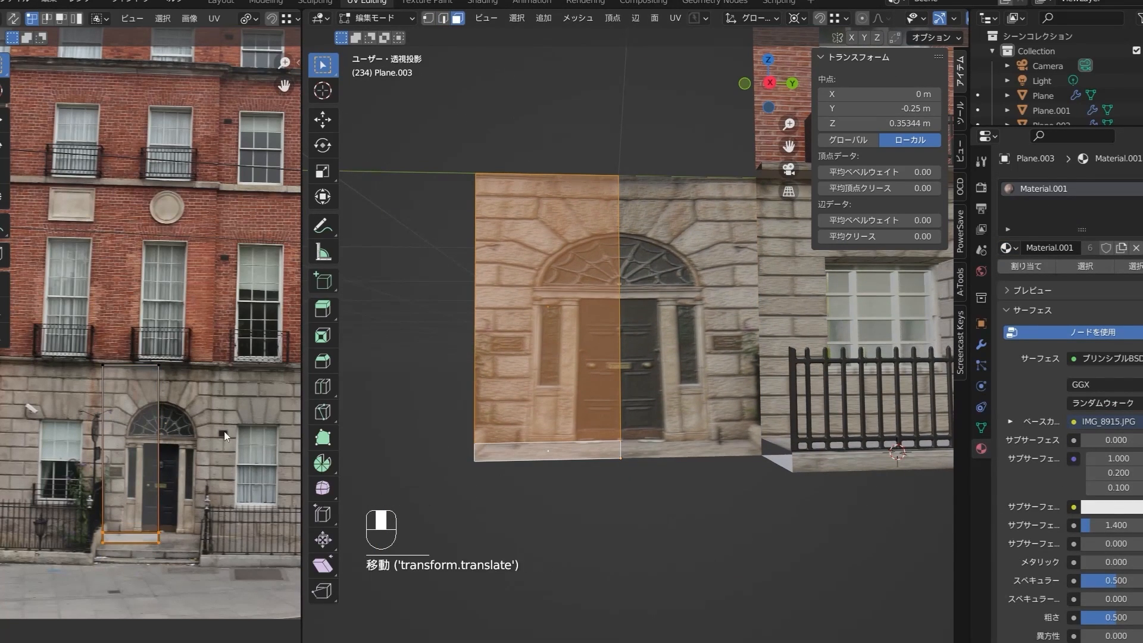
# Select the doorway plane's faces around the vertical cut beside the door and align their UV vertices with the photo.
pyautogui.scroll(1, 135, 360)
pyautogui.moveTo(83, 354); pyautogui.dragTo(102, 391)
pyautogui.click(504, 306)
pyautogui.keyDown('shift'); pyautogui.click(575, 306); pyautogui.keyUp('shift')
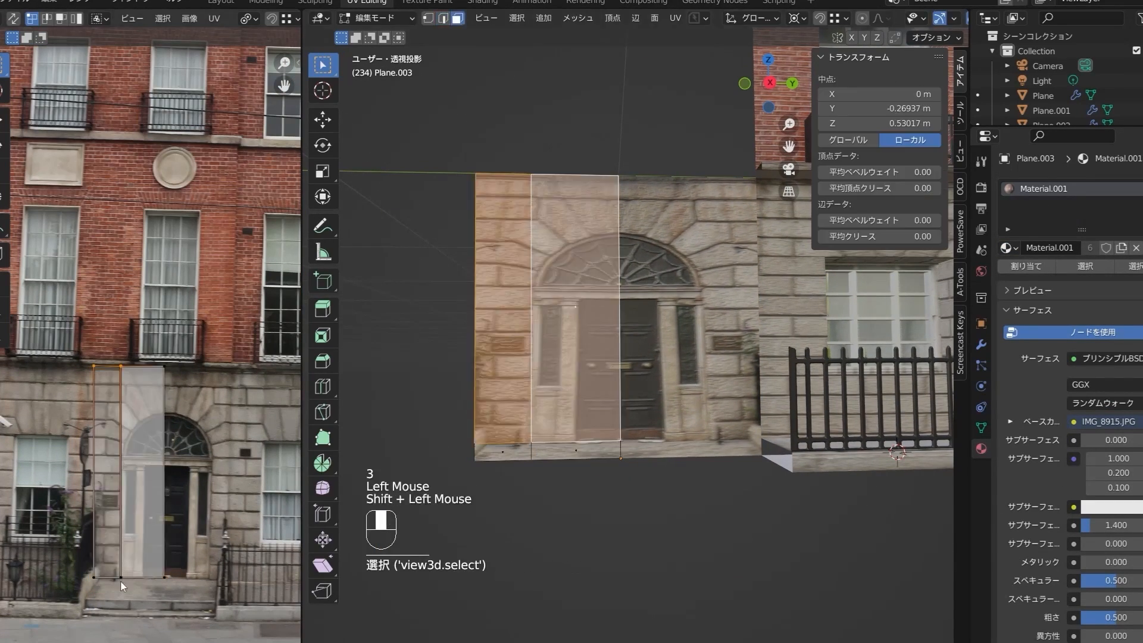
pyautogui.keyDown('shift'); pyautogui.click(548, 451); pyautogui.keyUp('shift')
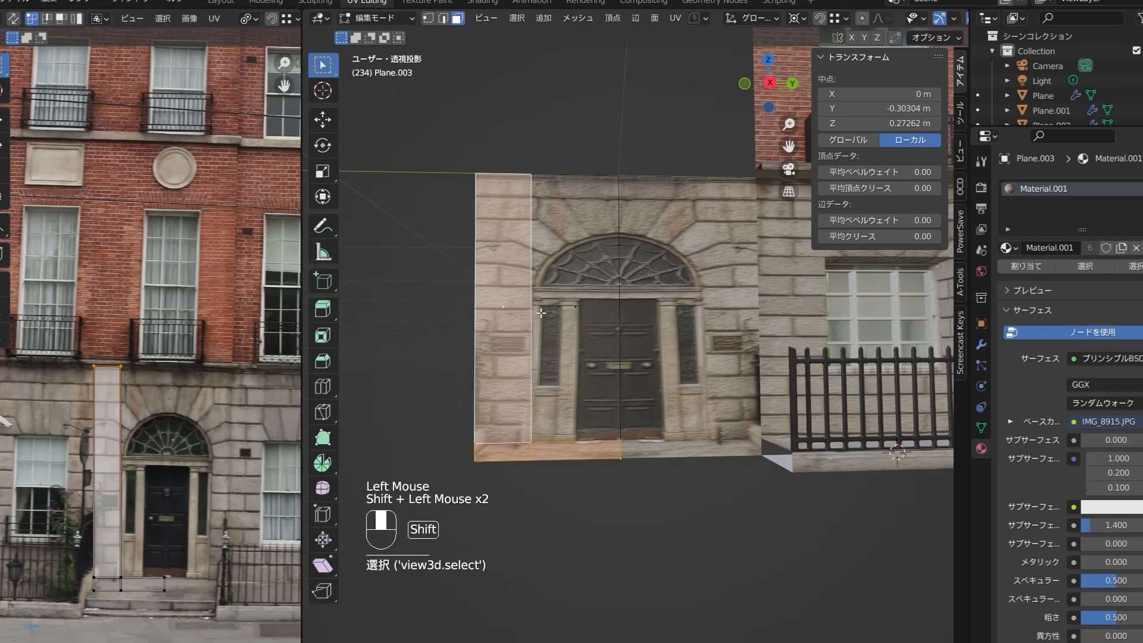
pyautogui.moveTo(113, 357); pyautogui.dragTo(136, 374)
pyautogui.press('g')
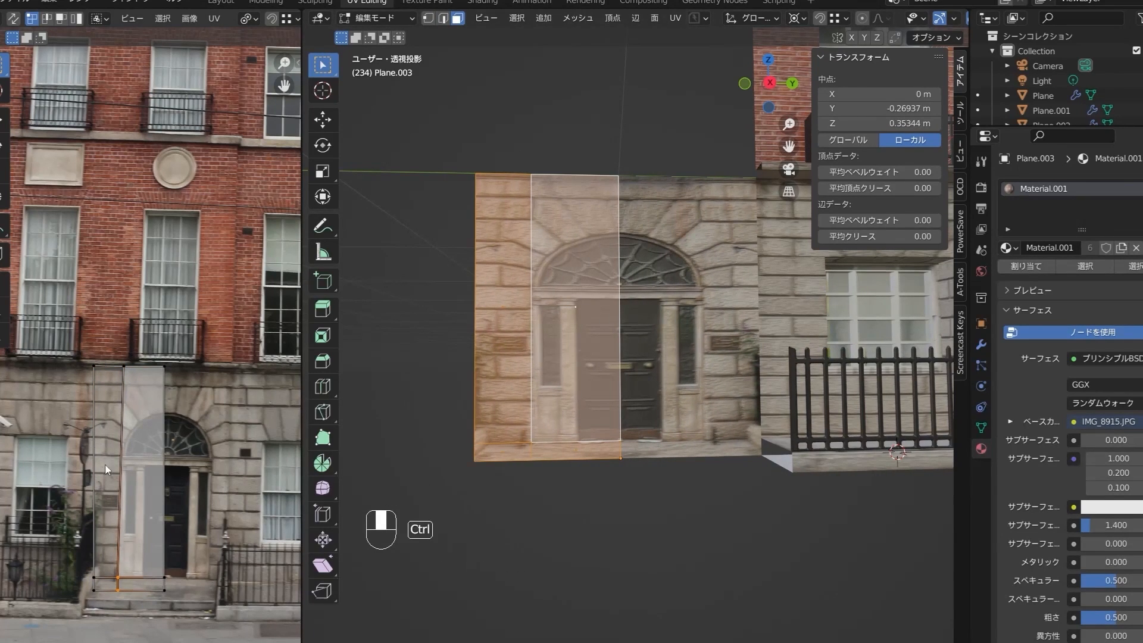
# Add an edge loop through the wall beside the arch and slide its vertex onto the arch's outer curve.
pyautogui.hotkey('ctrl', 'r')
pyautogui.click(488, 264)
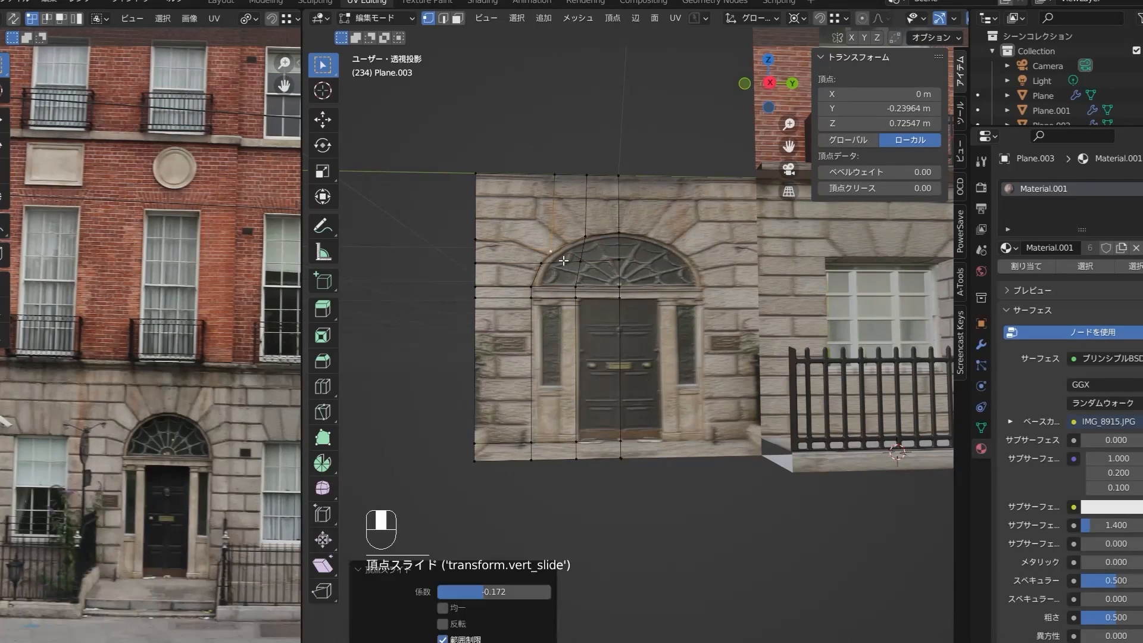
pyautogui.scroll(-2, 558, 259)
pyautogui.moveTo(559, 259); pyautogui.dragTo(581, 244, button='middle')
pyautogui.press('1')
pyautogui.click(576, 266)
pyautogui.press('g')
pyautogui.press('g')
pyautogui.click(581, 262)
# Slide the upper arch vertices and the vertex inside the fan window along their edges to follow the photo.
pyautogui.scroll(2, 580, 262)
pyautogui.click(576, 227)
pyautogui.press('g')
pyautogui.press('g')
pyautogui.click(587, 234)
pyautogui.scroll(-3, 588, 234)
pyautogui.click(618, 353)
pyautogui.keyDown('shift'); pyautogui.click(619, 582); pyautogui.keyUp('shift')
pyautogui.press('g')
pyautogui.press('g')
pyautogui.click(630, 252)
pyautogui.scroll(2, 644, 266)
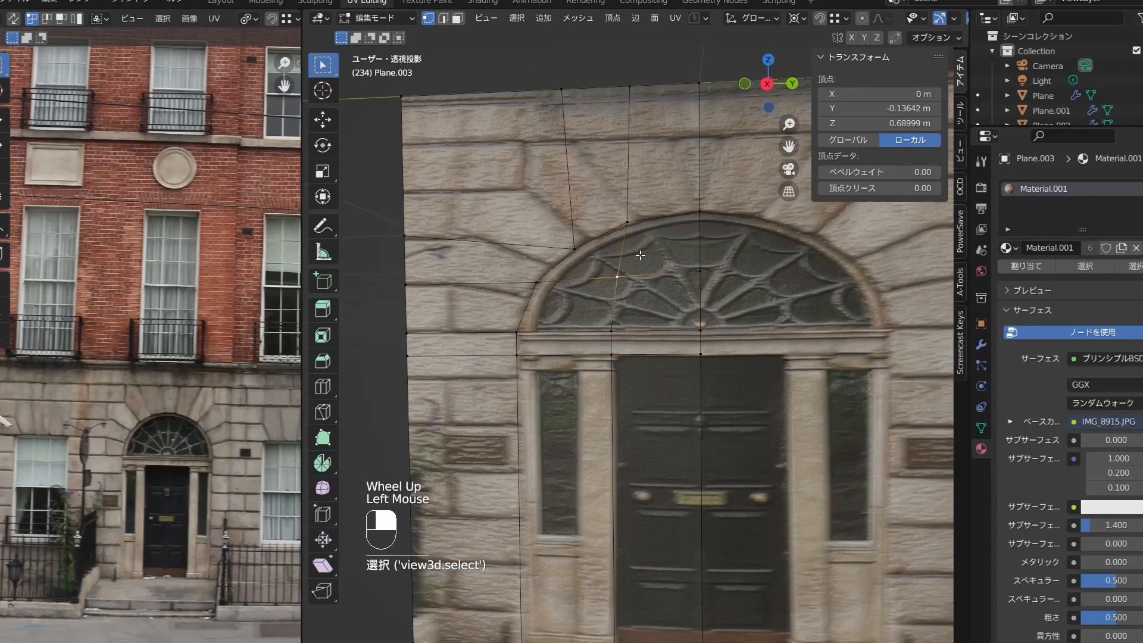
# Add a vertical edge loop along the boundary between the side window and the door column.
pyautogui.scroll(-3, 643, 265)
pyautogui.hotkey('ctrl', 'r')
pyautogui.click(598, 348)
pyautogui.click(590, 349)
pyautogui.scroll(2, 602, 280)
pyautogui.click(599, 267)
pyautogui.scroll(2, 605, 291)
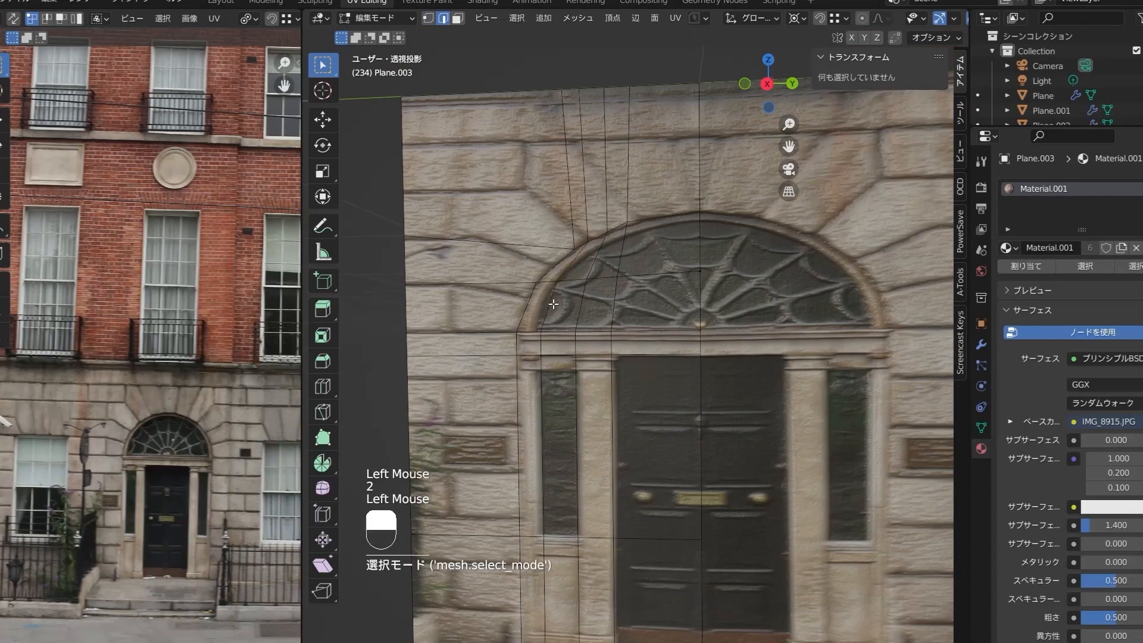
# Dissolve the edges crossing the fan window and inset its faces to outline the arch trim.
pyautogui.press('2')
pyautogui.keyDown('shift'); pyautogui.click(572, 279); pyautogui.keyUp('shift')
pyautogui.rightClick(573, 280)
pyautogui.click(571, 441)
pyautogui.press('3')
pyautogui.press('i')
pyautogui.click(698, 286)
# Move the inset's top vertex along Y to the centre line and align its UV vertex along X with the photo.
pyautogui.press('1')
pyautogui.click(690, 224)
pyautogui.press('g')
pyautogui.press('y')
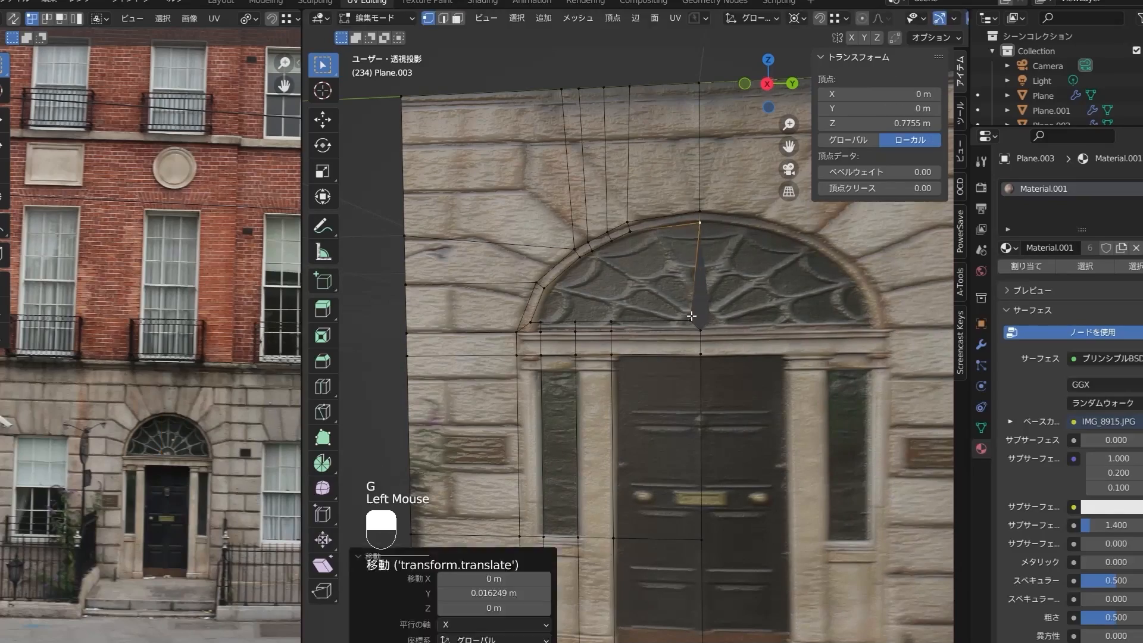
pyautogui.press('3')
pyautogui.doubleClick(634, 232)
pyautogui.scroll(6, 165, 405)
pyautogui.click(160, 447)
pyautogui.press('g')
pyautogui.press('x')
# Select the narrow strip faces between the fan window and the lintel.
pyautogui.scroll(-2, 631, 388)
pyautogui.moveTo(655, 411); pyautogui.dragTo(630, 387, button='middle')
pyautogui.click(631, 369)
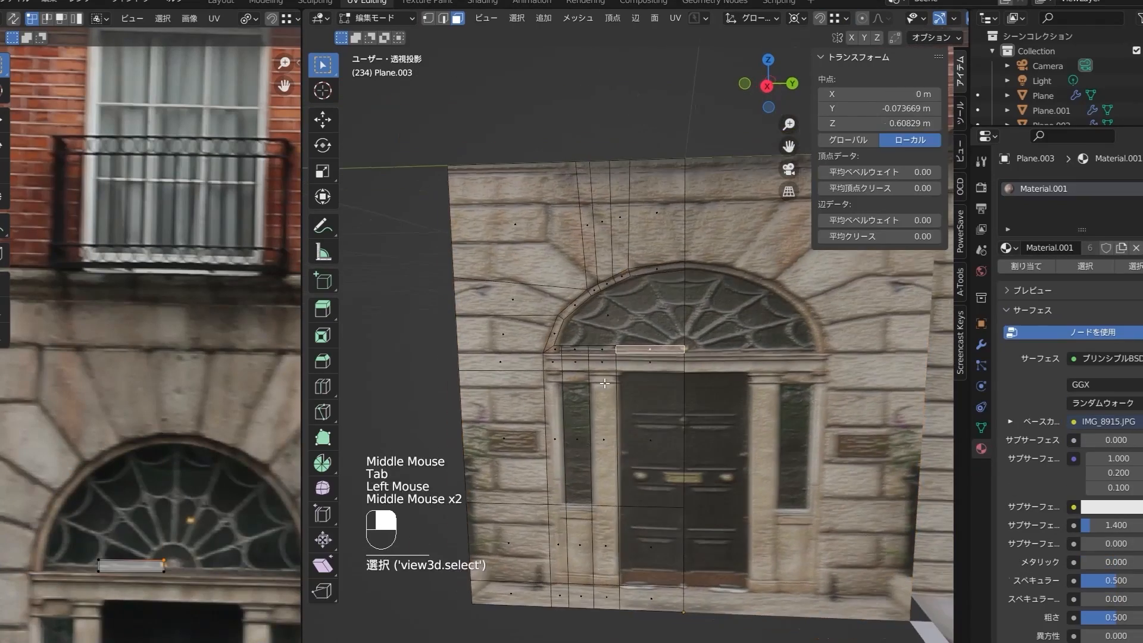
pyautogui.click(622, 446)
pyautogui.keyDown('shift'); pyautogui.click(615, 530); pyautogui.keyUp('shift')
pyautogui.scroll(2, 671, 453)
pyautogui.press('2')
pyautogui.click(667, 529)
pyautogui.press('3')
pyautogui.scroll(1, 636, 354)
pyautogui.click(542, 303)
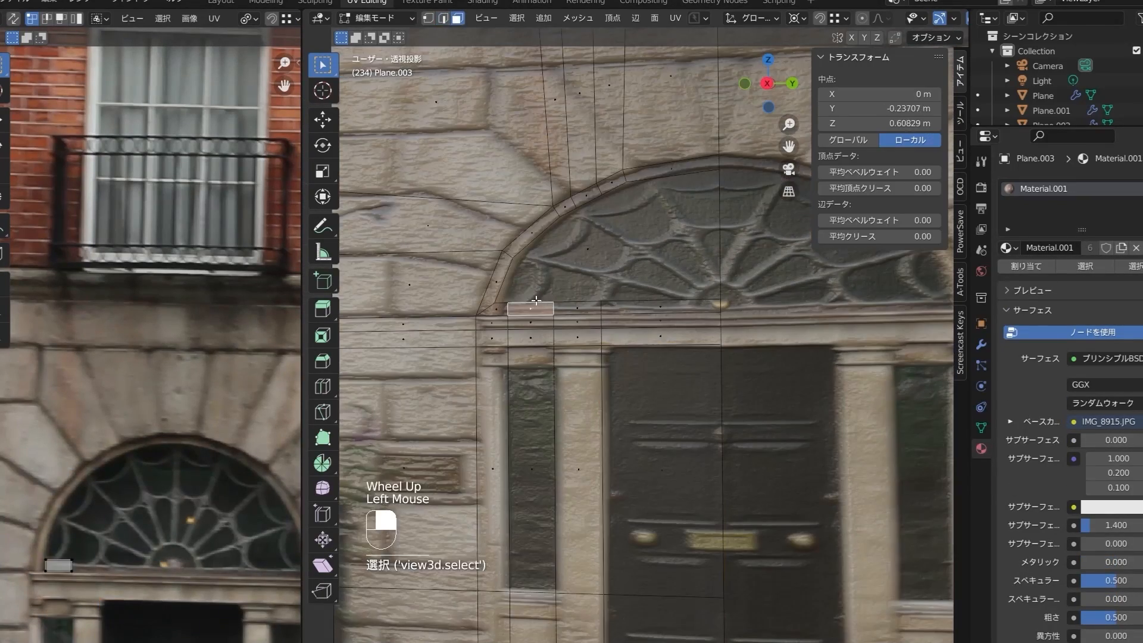
pyautogui.click(717, 304)
# Slide the arch trim's vertices along their edges to match the curve in the photo.
pyautogui.press('1')
pyautogui.click(495, 310)
pyautogui.press('g')
pyautogui.press('g')
pyautogui.click(517, 266)
pyautogui.press('g')
pyautogui.press('g')
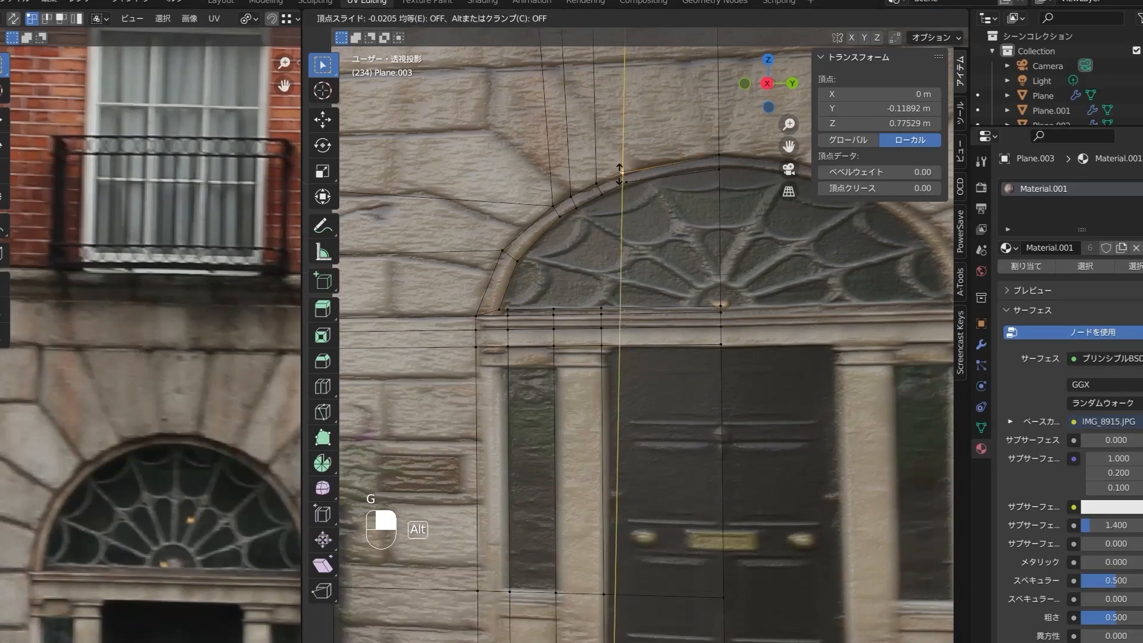
# Extrude the arch trim and fan window faces to recess them into the wall.
pyautogui.press('3')
pyautogui.keyDown('alt'); pyautogui.click(536, 234); pyautogui.keyUp('alt')
pyautogui.moveTo(596, 251); pyautogui.dragTo(559, 280, button='middle')
pyautogui.press('e')
pyautogui.click(615, 315)
pyautogui.keyDown('shift'); pyautogui.click(524, 299); pyautogui.keyUp('shift')
# Add a horizontal edge loop below the column capitals and extrude the side window and door faces inward.
pyautogui.moveTo(563, 351); pyautogui.dragTo(631, 334, button='middle')
pyautogui.hotkey('ctrl', 'r')
pyautogui.click(631, 197)
pyautogui.press('3')
pyautogui.click(512, 286)
pyautogui.keyDown('shift'); pyautogui.click(622, 467); pyautogui.keyUp('shift')
pyautogui.press('e')
pyautogui.click(639, 337)
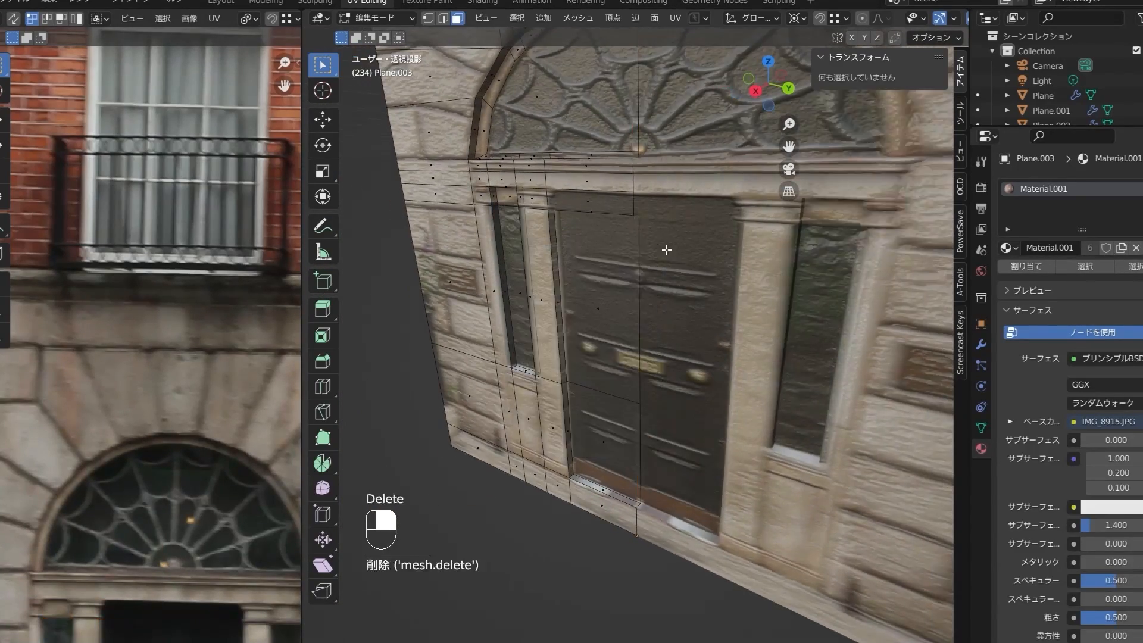
# Slide a vertex beneath the lintel along its edge to match the top of the door surround.
pyautogui.moveTo(678, 259); pyautogui.dragTo(625, 251, button='middle')
pyautogui.keyDown('shift'); pyautogui.moveTo(625, 250); pyautogui.dragTo(602, 238, button='middle'); pyautogui.keyUp('shift')
pyautogui.click(560, 179)
pyautogui.scroll(2, 566, 197)
pyautogui.press('1')
pyautogui.press('g')
pyautogui.press('g')
pyautogui.press('Tab')
pyautogui.press('Tab')
# Extrude the selected faces of the door surround to give the columns and side window depth.
pyautogui.moveTo(560, 309); pyautogui.dragTo(551, 286, button='middle')
pyautogui.press('3')
pyautogui.click(528, 309)
pyautogui.press('e')
pyautogui.click(562, 342)
pyautogui.click(512, 349)
pyautogui.keyDown('shift'); pyautogui.click(580, 336); pyautogui.keyUp('shift')
pyautogui.moveTo(580, 345); pyautogui.dragTo(653, 411, button='middle')
pyautogui.click(613, 409)
# Merge the duplicate vertices across the whole doorway mesh.
pyautogui.scroll(3, 643, 382)
pyautogui.press('a')
pyautogui.press('m')
pyautogui.click(638, 568)
pyautogui.press('Tab')
pyautogui.press('Tab')
pyautogui.click(506, 406)
# Dissolve the surplus edge loop above the arch and slide the remaining arch geometry to even out the curve.
pyautogui.moveTo(530, 216); pyautogui.dragTo(572, 298, button='middle')
pyautogui.keyDown('alt'); pyautogui.click(590, 369); pyautogui.keyUp('alt')
pyautogui.rightClick(589, 387)
pyautogui.click(590, 444)
pyautogui.press('g')
pyautogui.press('g')
pyautogui.moveTo(602, 227); pyautogui.dragTo(619, 250, button='middle')
# Connect an inner arch vertex to the fan window's base centre to form a spoke.
pyautogui.click(553, 280)
pyautogui.press('1')
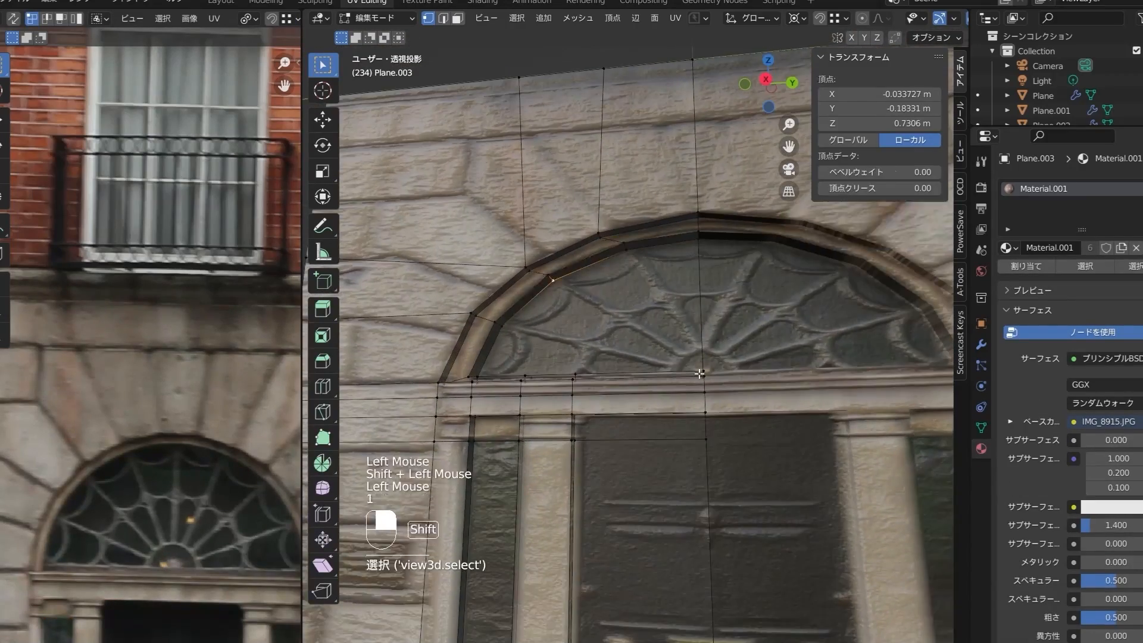
pyautogui.keyDown('shift'); pyautogui.click(703, 372); pyautogui.keyUp('shift')
pyautogui.press('j')
pyautogui.moveTo(693, 373); pyautogui.dragTo(663, 439, button='middle')
# Connect neighbouring fan spokes with cross edges and slide their vertices onto the photo's curved bars.
pyautogui.click(581, 278)
pyautogui.moveTo(589, 289); pyautogui.dragTo(619, 280, button='middle')
pyautogui.scroll(2, 619, 280)
pyautogui.moveTo(619, 280); pyautogui.dragTo(602, 218, button='middle')
pyautogui.click(587, 228)
pyautogui.keyDown('shift'); pyautogui.click(577, 219); pyautogui.keyUp('shift')
pyautogui.press('g')
pyautogui.press('g')
pyautogui.keyDown('shift'); pyautogui.click(571, 230); pyautogui.keyUp('shift')
pyautogui.press('j')
pyautogui.click(626, 190)
pyautogui.keyDown('shift'); pyautogui.click(631, 204); pyautogui.keyUp('shift')
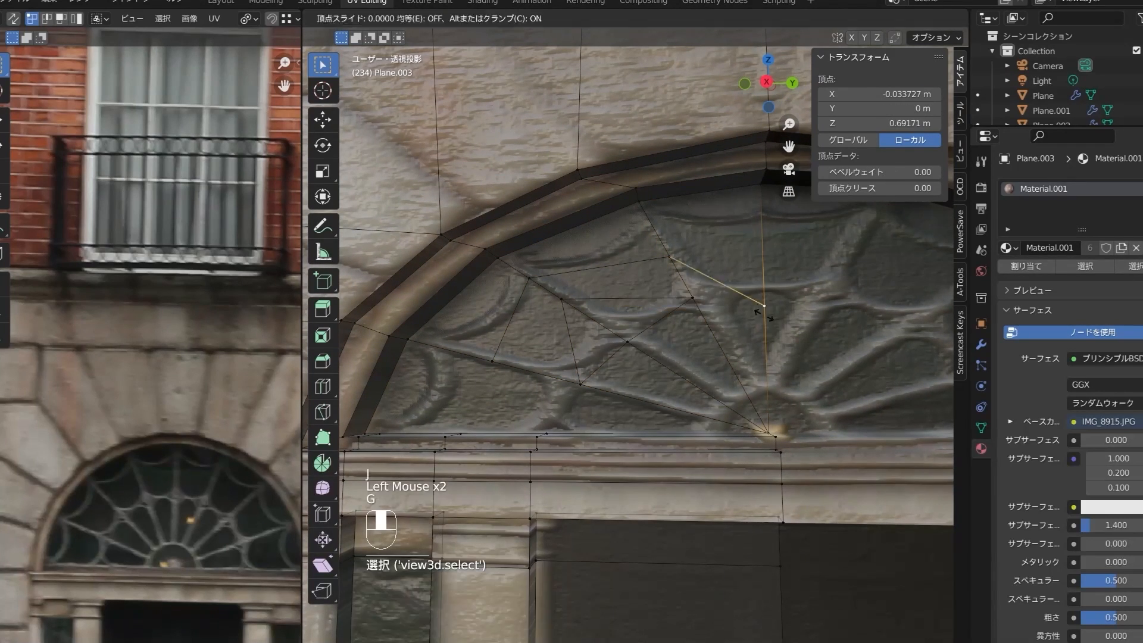
# Connect the lowest spoke's vertex to the fan window's base edge along the curved bar.
pyautogui.press('1')
pyautogui.click(537, 433)
pyautogui.keyDown('shift'); pyautogui.click(582, 384); pyautogui.keyUp('shift')
pyautogui.press('j')
pyautogui.click(445, 433)
pyautogui.moveTo(568, 396); pyautogui.dragTo(590, 405, button='middle')
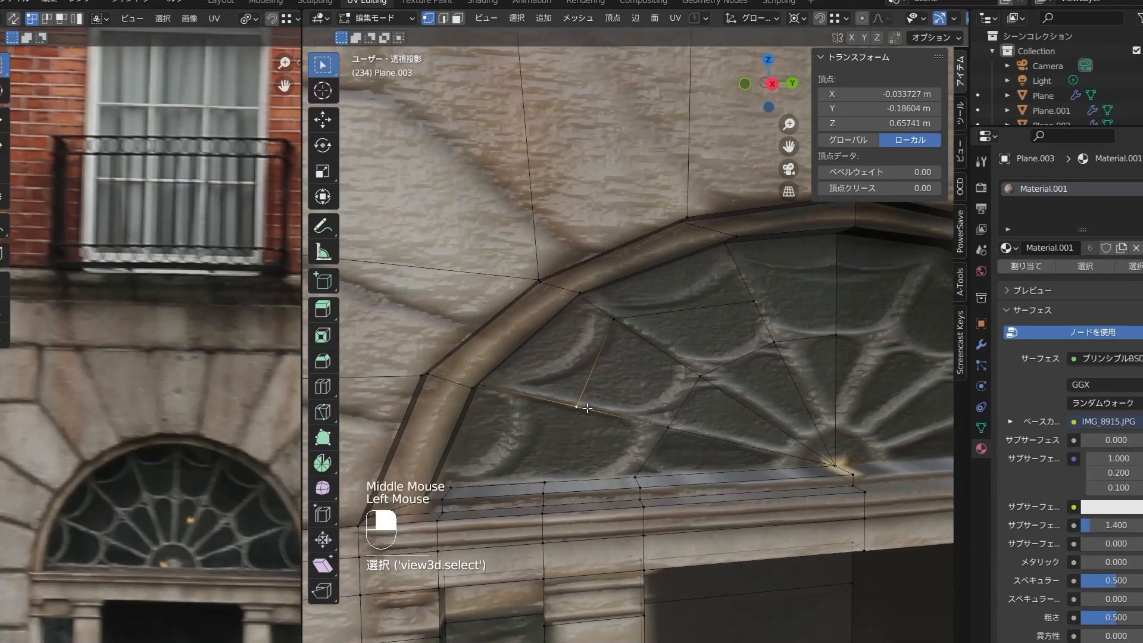
# Add another cut across the fan window and join its vertices to complete the bar pattern.
pyautogui.moveTo(573, 455); pyautogui.dragTo(564, 368, button='middle')
pyautogui.click(564, 367)
pyautogui.hotkey('ctrl', 'r')
pyautogui.click(736, 217)
pyautogui.click(739, 192)
pyautogui.keyDown('shift'); pyautogui.click(631, 195); pyautogui.keyUp('shift')
pyautogui.press('j')
# Slide the short sill edge at the fan window's outer lower corner to line up with the curved bar.
pyautogui.moveTo(703, 399); pyautogui.dragTo(711, 380, button='middle')
pyautogui.press('3')
pyautogui.click(711, 379)
pyautogui.keyDown('shift'); pyautogui.click(679, 411); pyautogui.keyUp('shift')
pyautogui.keyDown('shift'); pyautogui.moveTo(510, 409); pyautogui.dragTo(674, 347, button='middle'); pyautogui.keyUp('shift')
pyautogui.press('g')
pyautogui.press('g')
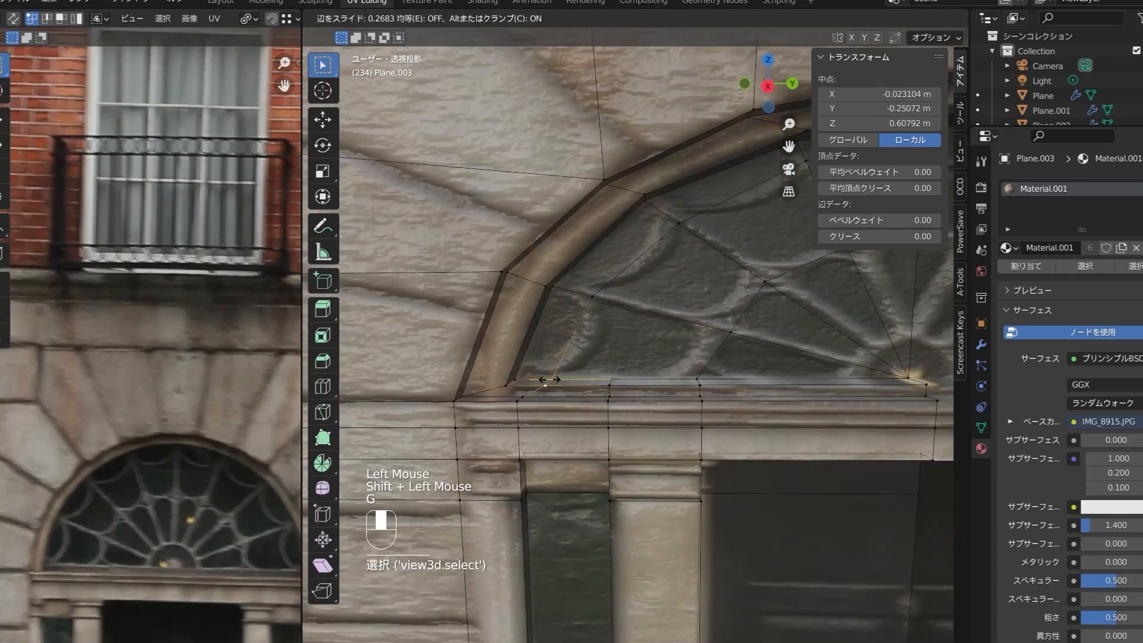
pyautogui.keyDown('shift'); pyautogui.moveTo(542, 383); pyautogui.dragTo(391, 429, button='middle'); pyautogui.keyUp('shift')
# Select all the fan window's pane faces, inset them individually and extrude them inward to leave raised bars.
pyautogui.press('1')
pyautogui.click(652, 213)
pyautogui.press('3')
pyautogui.keyDown('shift'); pyautogui.click(409, 385); pyautogui.keyUp('shift')
pyautogui.keyDown('shift'); pyautogui.click(703, 196); pyautogui.keyUp('shift')
pyautogui.moveTo(768, 452); pyautogui.dragTo(736, 490, button='middle')
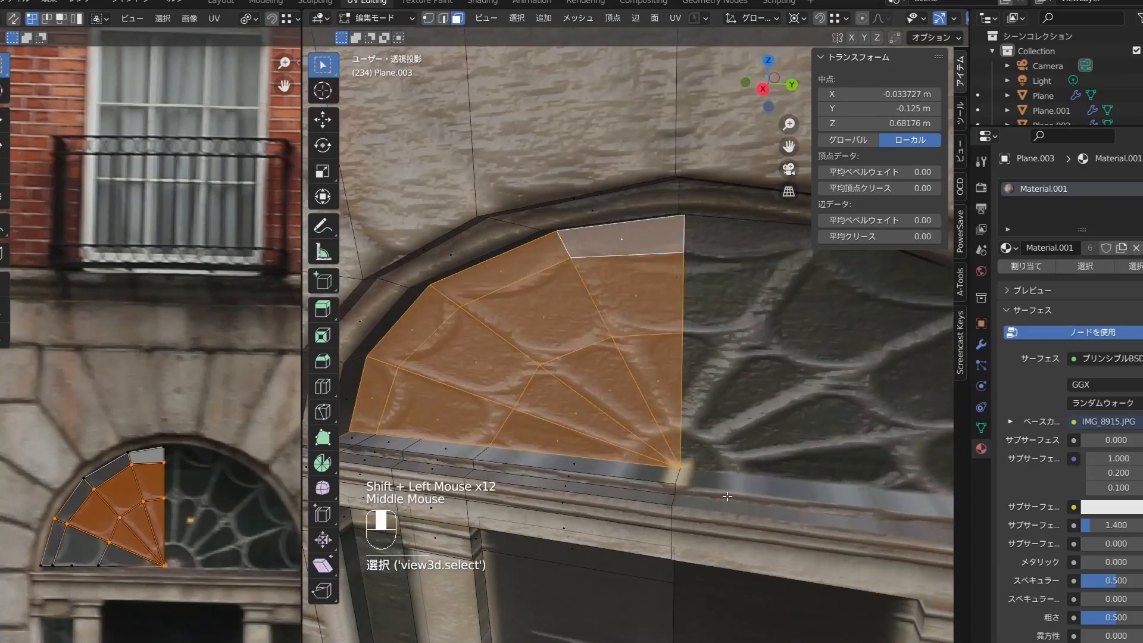
pyautogui.press('i')
pyautogui.press('e')
pyautogui.click(671, 437)
# Duplicate the recessed fan window panes and offset the copy along the X axis.
pyautogui.hotkey('shift', 'd')
pyautogui.press('x')
pyautogui.click(573, 478)
pyautogui.press('Tab')
# Extrude the door face below the fan window and set it back along the X axis.
pyautogui.scroll(-3, 656, 416)
pyautogui.press('Tab')
pyautogui.click(582, 482)
pyautogui.press('e')
pyautogui.moveTo(589, 536); pyautogui.dragTo(674, 546, button='middle')
pyautogui.press('g')
pyautogui.press('x')
pyautogui.click(618, 569)
pyautogui.press('Tab')
pyautogui.moveTo(768, 518); pyautogui.dragTo(711, 510, button='middle')
pyautogui.scroll(2, 712, 510)
pyautogui.press('Tab')
# Delete the extra faces at the door's centre line and move its central edge along Y to the mirror plane.
pyautogui.click(667, 429)
pyautogui.keyDown('shift'); pyautogui.click(684, 587); pyautogui.keyUp('shift')
pyautogui.keyDown('shift'); pyautogui.moveTo(746, 446); pyautogui.dragTo(702, 229, button='middle'); pyautogui.keyUp('shift')
pyautogui.press('Delete')
pyautogui.press('g')
pyautogui.press('y')
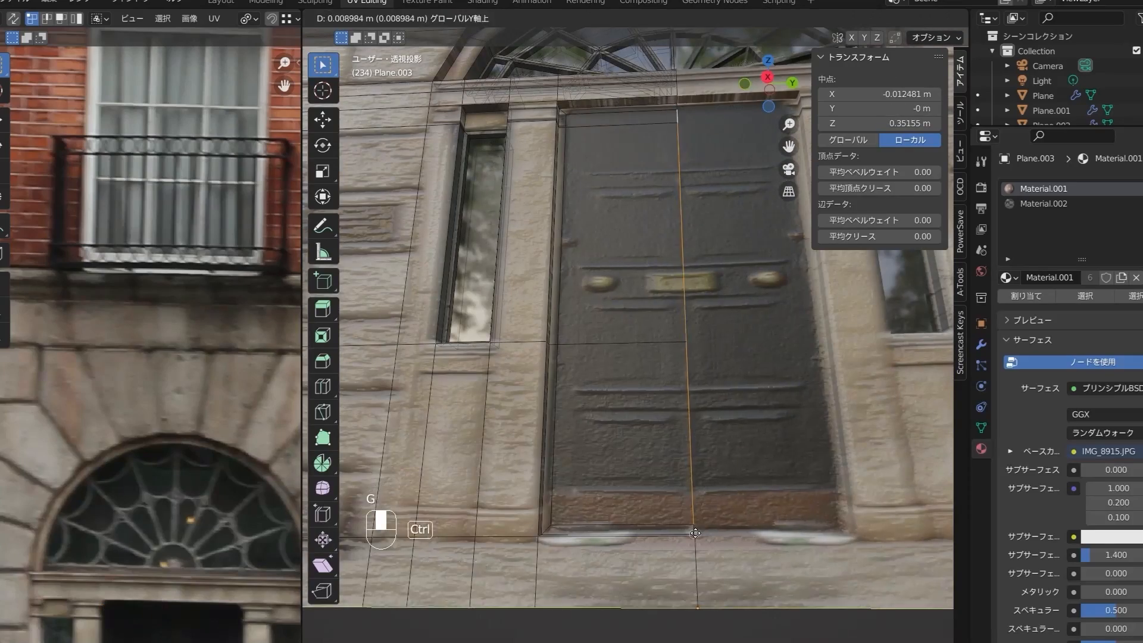
# Shift the UV vertices of the door's centre line horizontally to match the middle of the door in the photo.
pyautogui.keyDown('shift'); pyautogui.moveTo(694, 280); pyautogui.dragTo(670, 326, button='middle'); pyautogui.keyUp('shift')
pyautogui.keyDown('shift'); pyautogui.click(604, 132); pyautogui.keyUp('shift')
pyautogui.keyDown('shift'); pyautogui.click(602, 571); pyautogui.keyUp('shift')
pyautogui.keyDown('shift'); pyautogui.moveTo(178, 536); pyautogui.dragTo(197, 163, button='middle'); pyautogui.keyUp('shift')
pyautogui.moveTo(175, 229); pyautogui.dragTo(194, 587)
pyautogui.press('g')
pyautogui.press('x')
pyautogui.click(196, 587)
# Form a step projecting from the strip below the door and delete its unneeded faces.
pyautogui.keyDown('shift'); pyautogui.click(538, 476); pyautogui.keyUp('shift')
pyautogui.moveTo(626, 369)
pyautogui.mouseDown(button='middle')
pyautogui.moveTo(590, 367)
pyautogui.moveTo(625, 384)
pyautogui.mouseUp(button='middle')
pyautogui.click(552, 358)
pyautogui.press('Delete')
pyautogui.press('Tab')
pyautogui.scroll(-2, 588, 371)
pyautogui.press('Tab')
pyautogui.keyDown('shift'); pyautogui.click(623, 492); pyautogui.keyUp('shift')
pyautogui.press('Delete')
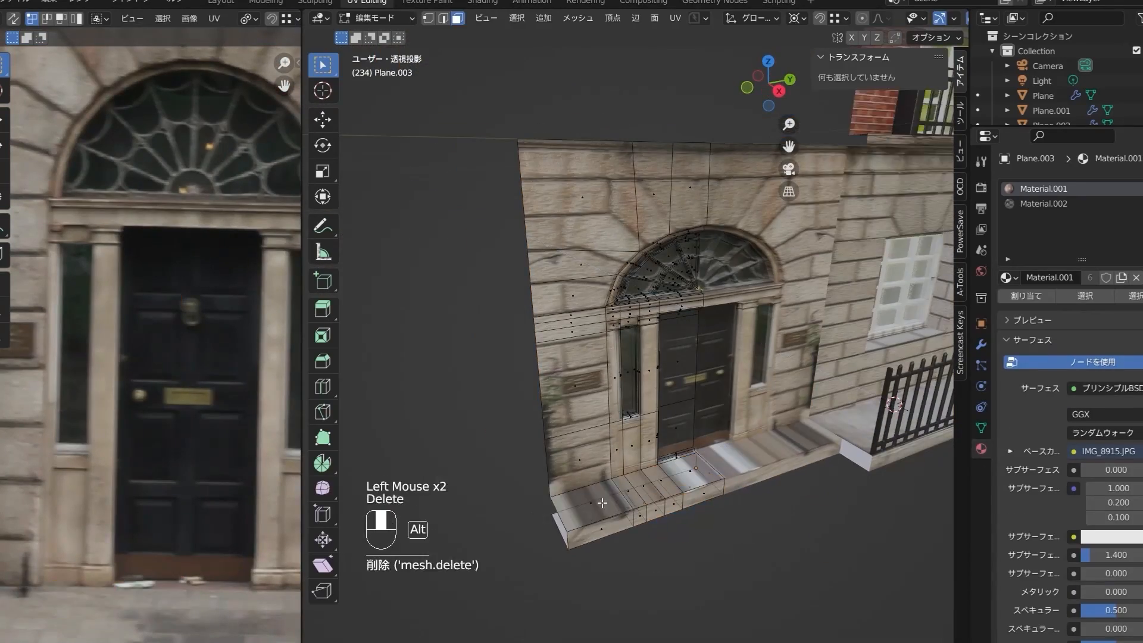
pyautogui.press('Delete')
# Select the face loops on the step's top and front and place their UVs on the photo's stone steps.
pyautogui.click(709, 467)
pyautogui.keyDown('alt'); pyautogui.click(597, 478); pyautogui.keyUp('alt')
pyautogui.scroll(-2, 103, 530)
pyautogui.press('g')
pyautogui.press('y')
pyautogui.press('Tab')
pyautogui.press('Tab')
pyautogui.keyDown('alt'); pyautogui.click(611, 500); pyautogui.keyUp('alt')
pyautogui.moveTo(24, 512); pyautogui.dragTo(168, 556)
pyautogui.moveTo(620, 453); pyautogui.dragTo(673, 453, button='middle')
pyautogui.press('Tab')
pyautogui.press('Tab')
# Add a loop cut along the step's front face and extrude the lower band outward as a second step.
pyautogui.hotkey('ctrl', 'r')
pyautogui.click(676, 499)
pyautogui.keyDown('alt'); pyautogui.click(676, 505); pyautogui.keyUp('alt')
pyautogui.press('e')
pyautogui.click(868, 423)
pyautogui.moveTo(868, 422); pyautogui.dragTo(673, 453, button='middle')
# Select the lower step's face loop and move its UVs onto the photographed steps.
pyautogui.click(614, 530)
pyautogui.keyDown('alt'); pyautogui.click(156, 530); pyautogui.keyUp('alt')
pyautogui.press('g')
pyautogui.press('Tab')
# Edit the adjoining railing section and adjust its ledge beside the entrance steps.
pyautogui.moveTo(584, 587); pyautogui.dragTo(679, 548, button='middle')
pyautogui.click(863, 405)
pyautogui.press('Tab')
pyautogui.press('3')
pyautogui.click(834, 429)
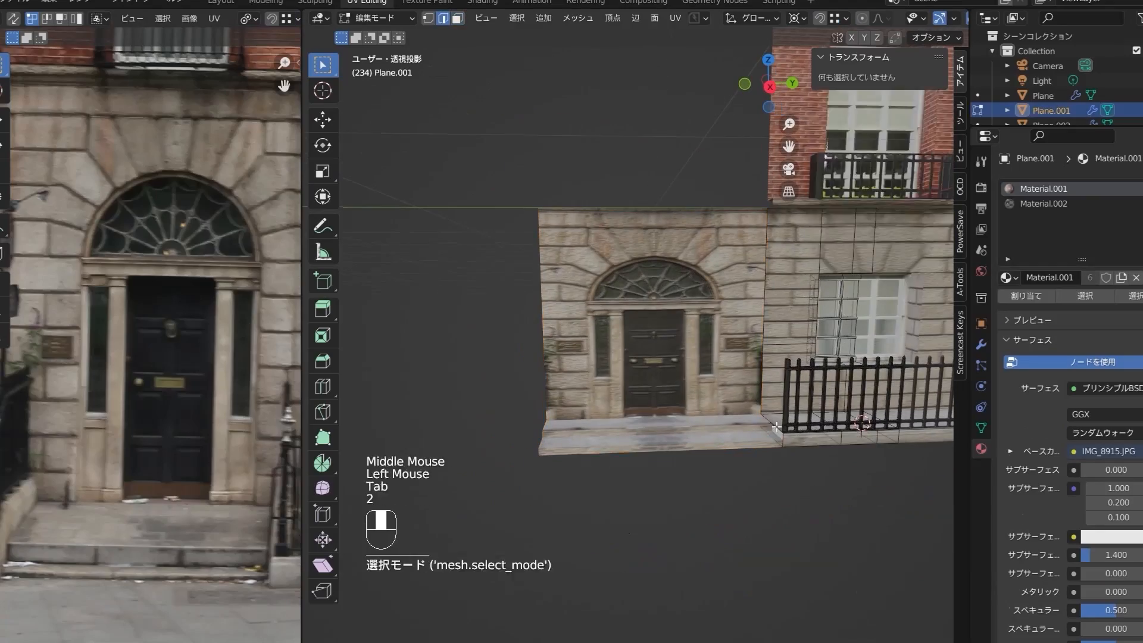
pyautogui.scroll(-4, 155, 381)
pyautogui.press('g')
pyautogui.scroll(2, 655, 417)
pyautogui.scroll(3, 170, 358)
pyautogui.press('Tab')
pyautogui.scroll(-3, 627, 453)
# Return to editing the entrance mesh and select the two outer wall faces carrying the plaque beside the door.
pyautogui.click(628, 508)
pyautogui.press('Tab')
pyautogui.moveTo(628, 507); pyautogui.dragTo(788, 339, button='middle')
pyautogui.press('Tab')
pyautogui.click(789, 338)
pyautogui.press('Tab')
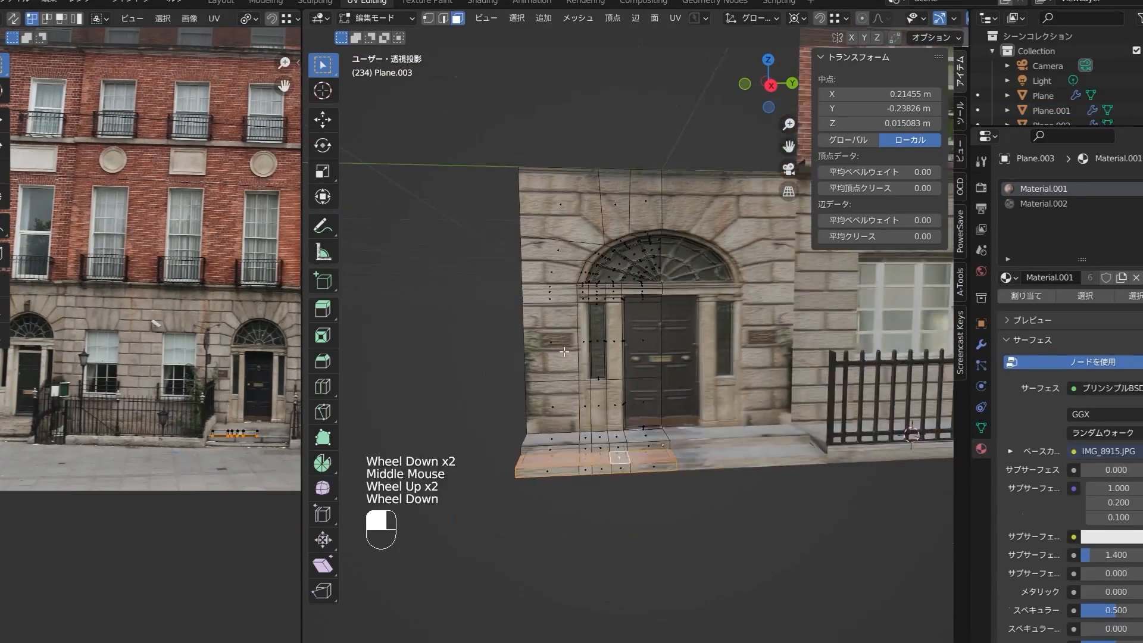
pyautogui.click(529, 340)
pyautogui.keyDown('shift'); pyautogui.click(532, 421); pyautogui.keyUp('shift')
# Try to move and scale the two wall faces' UVs onto the plain stonework beside the ground-floor window.
pyautogui.keyDown('shift'); pyautogui.moveTo(156, 442); pyautogui.dragTo(63, 441, button='middle'); pyautogui.keyUp('shift')
pyautogui.press('g')
pyautogui.click(267, 412)
pyautogui.press('s')
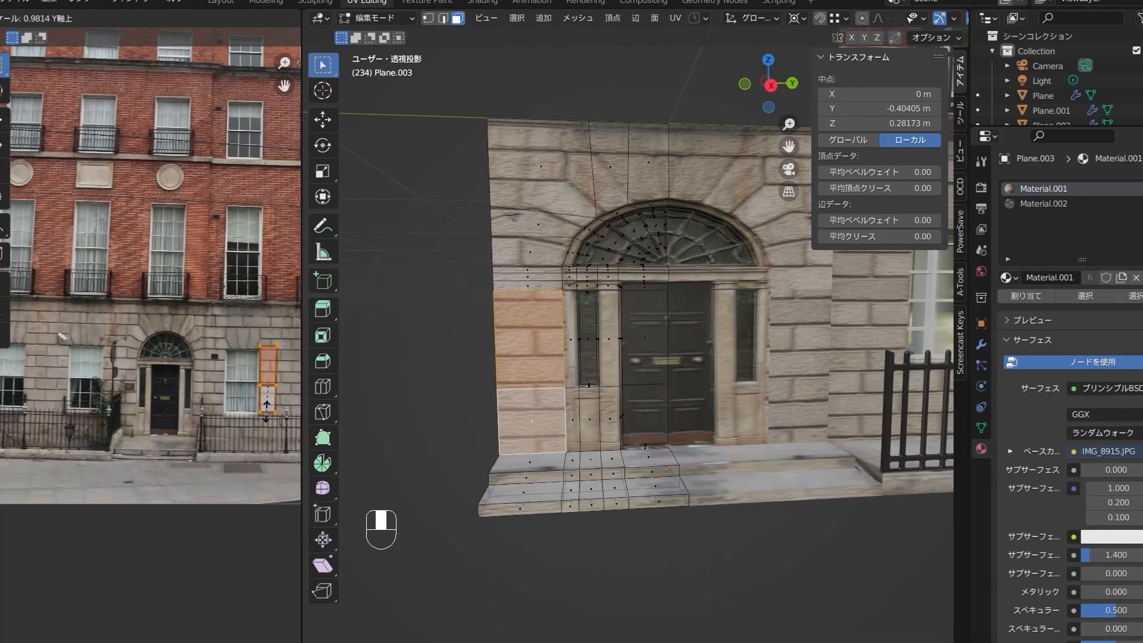
pyautogui.click(268, 417)
pyautogui.hotkey('ctrl', 'z')
pyautogui.hotkey('ctrl', 'z')
# Add the narrow strips beside the side window to the selection and fit all their UVs to the photo's plain stonework.
pyautogui.keyDown('shift'); pyautogui.click(571, 340); pyautogui.keyUp('shift')
pyautogui.keyDown('shift'); pyautogui.click(572, 420); pyautogui.keyUp('shift')
pyautogui.press('g')
pyautogui.click(271, 418)
pyautogui.press('g')
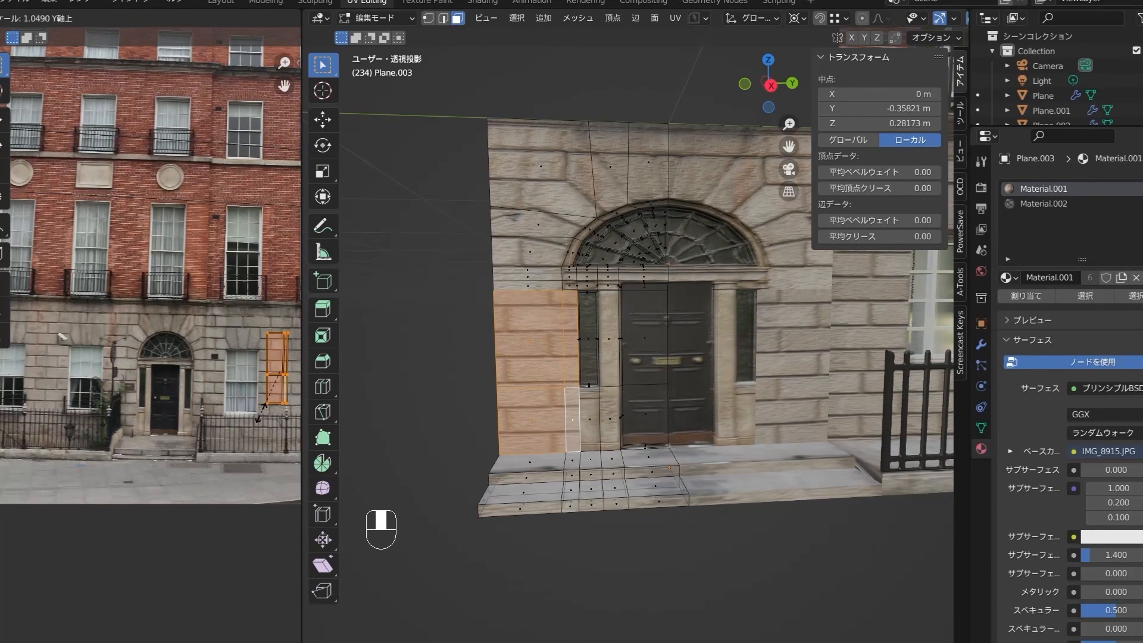
pyautogui.click(257, 416)
pyautogui.press('s')
pyautogui.click(253, 424)
pyautogui.press('s')
pyautogui.click(250, 430)
pyautogui.click(250, 430)
# Extrude the outer side edges of the two entrance steps upward into tall side panels.
pyautogui.press('Tab')
pyautogui.moveTo(655, 517); pyautogui.dragTo(511, 536, button='middle')
pyautogui.press('Tab')
pyautogui.click(510, 536)
pyautogui.keyDown('shift'); pyautogui.click(452, 268); pyautogui.keyUp('shift')
pyautogui.scroll(-3, 459, 301)
pyautogui.press('Tab')
pyautogui.press('Tab')
pyautogui.scroll(2, 456, 458)
pyautogui.moveTo(456, 457); pyautogui.dragTo(536, 381, button='middle')
pyautogui.press('2')
pyautogui.press('e')
pyautogui.press('3')
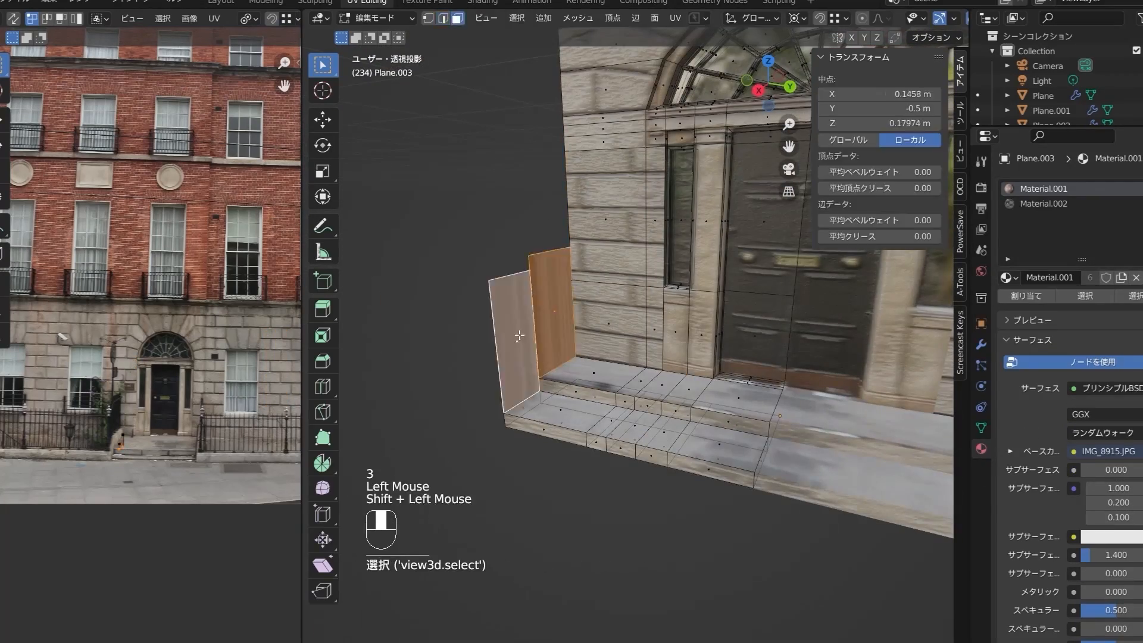
# Separate the side panels into their own object and merge their adjoining vertices.
pyautogui.press('1')
pyautogui.press('m')
pyautogui.click(512, 307)
pyautogui.press('m')
pyautogui.click(506, 235)
pyautogui.moveTo(506, 236); pyautogui.dragTo(617, 352, button='middle')
# Dissolve the dividing edge between the two side panels to make a single face.
pyautogui.press('2')
pyautogui.click(691, 387)
pyautogui.rightClick(691, 387)
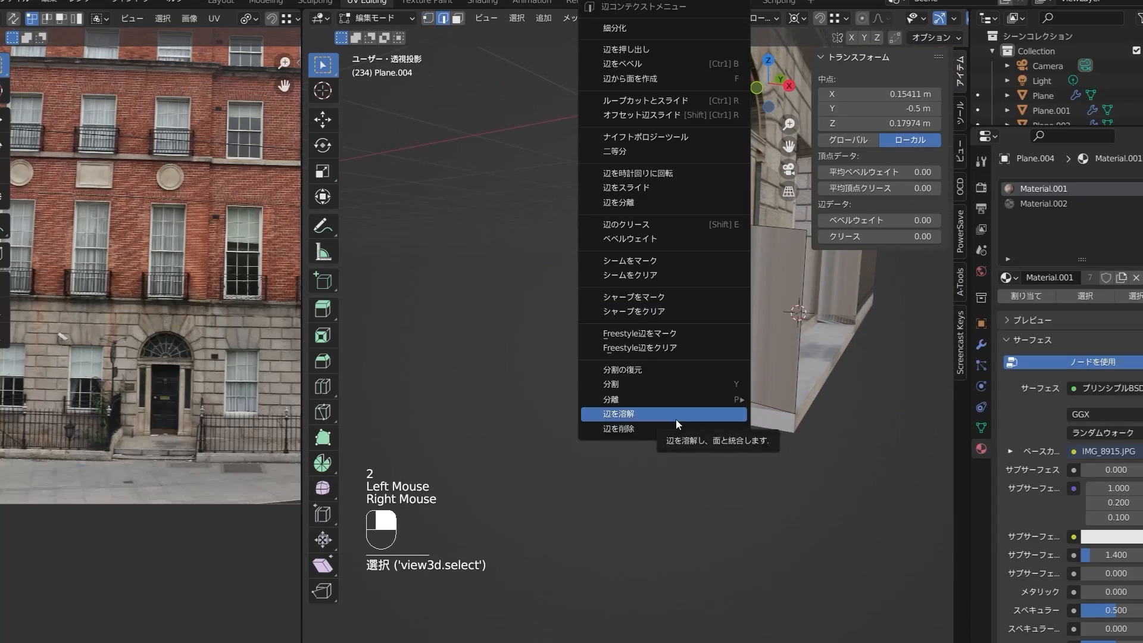
pyautogui.click(676, 417)
pyautogui.press('Tab')
pyautogui.press('Tab')
pyautogui.press('Tab')
pyautogui.moveTo(676, 419); pyautogui.dragTo(476, 416, button='middle')
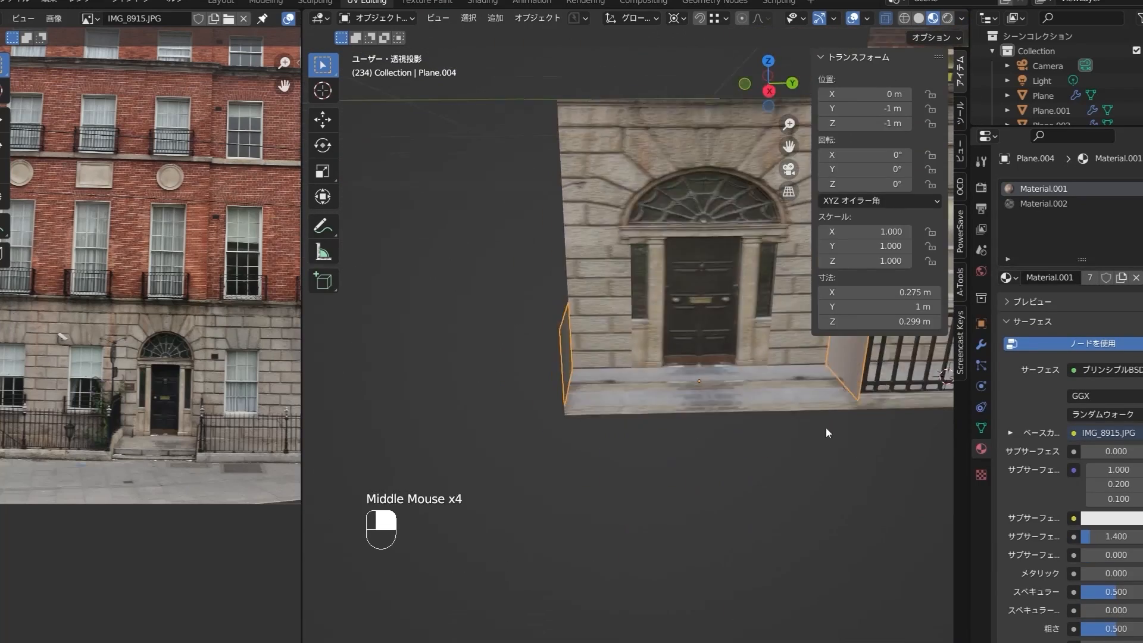
# Adjust the side panel's outline and add loop cuts dividing it into narrow picket sections.
pyautogui.press('Tab')
pyautogui.click(512, 417)
pyautogui.press('g')
pyautogui.keyDown('ctrl'); pyautogui.click(462, 411); pyautogui.keyUp('ctrl')
pyautogui.hotkey('ctrl', 'r')
pyautogui.scroll(2, 458, 403)
pyautogui.click(459, 403)
pyautogui.hotkey('ctrl', 'r')
pyautogui.hotkey('ctrl', 'r')
pyautogui.moveTo(536, 387); pyautogui.dragTo(434, 424, button='middle')
# Inset all panel faces individually and delete the openings and unneeded top faces to form a picket railing.
pyautogui.press('3')
pyautogui.press('a')
pyautogui.scroll(2, 625, 416)
pyautogui.press('i')
pyautogui.press('i')
pyautogui.click(595, 458)
pyautogui.keyDown('shift'); pyautogui.click(463, 262); pyautogui.keyUp('shift')
pyautogui.keyDown('shift'); pyautogui.click(490, 263); pyautogui.keyUp('shift')
pyautogui.keyDown('shift'); pyautogui.click(517, 264); pyautogui.keyUp('shift')
pyautogui.press('x')
# Add a Solidify modifier to the picket railing to give it thickness.
pyautogui.press('Tab')
pyautogui.click(982, 344)
pyautogui.click(1046, 185)
pyautogui.click(774, 436)
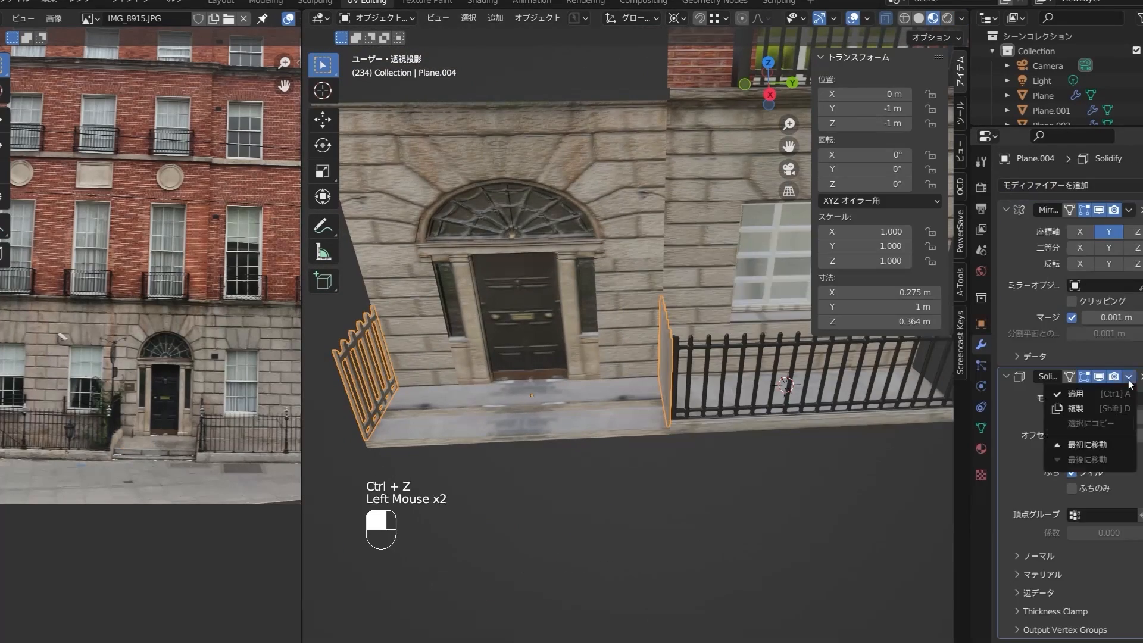
# Reorder the picket railing's modifiers so that Solidify comes before Mirror.
pyautogui.press('Tab')
pyautogui.press('a')
pyautogui.scroll(-2, 152, 428)
pyautogui.press('Tab')
pyautogui.click(372, 381)
pyautogui.moveTo(381, 381); pyautogui.dragTo(562, 378, button='middle')
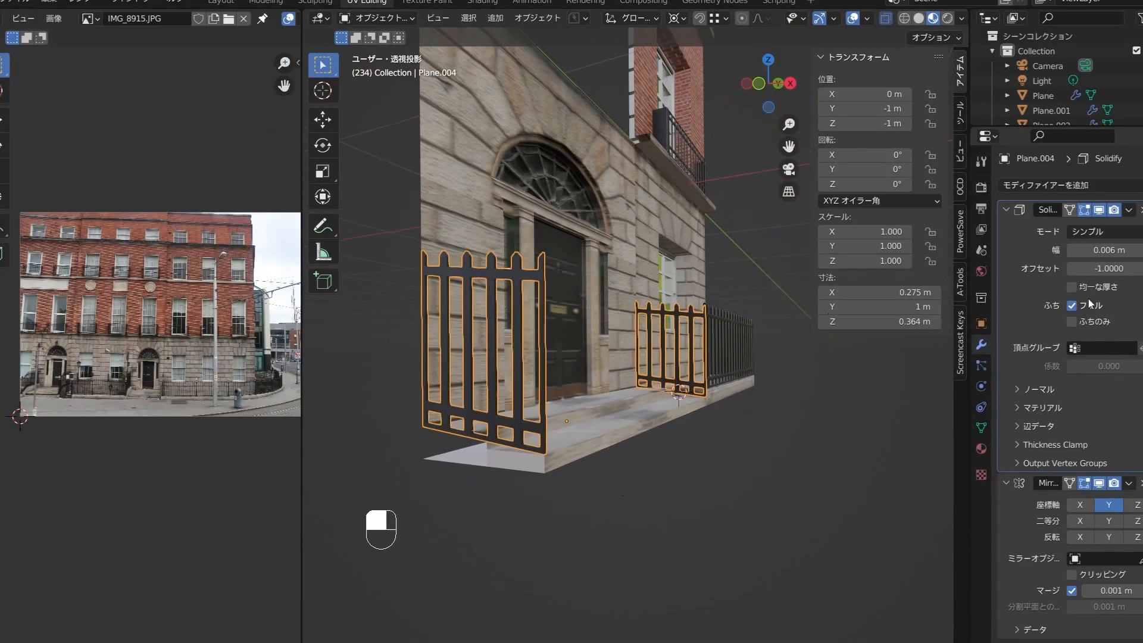
# Add a Bevel modifier to the picket railing and move it between Solidify and Mirror.
pyautogui.press('Return')
pyautogui.moveTo(685, 370); pyautogui.dragTo(536, 369, button='middle')
pyautogui.scroll(2, 625, 370)
pyautogui.click(1046, 185)
pyautogui.click(792, 242)
pyautogui.click(1128, 483)
pyautogui.click(1051, 569)
pyautogui.keyDown('shift'); pyautogui.moveTo(619, 452); pyautogui.dragTo(658, 492, button='middle'); pyautogui.keyUp('shift')
# Raise the tip vertices of the side railing's pickets in Edit Mode.
pyautogui.press('Tab')
pyautogui.press('g')
pyautogui.press('1')
pyautogui.moveTo(388, 270); pyautogui.dragTo(429, 298)
pyautogui.press('g')
pyautogui.press('Tab')
pyautogui.scroll(5, 619, 280)
pyautogui.click(620, 279)
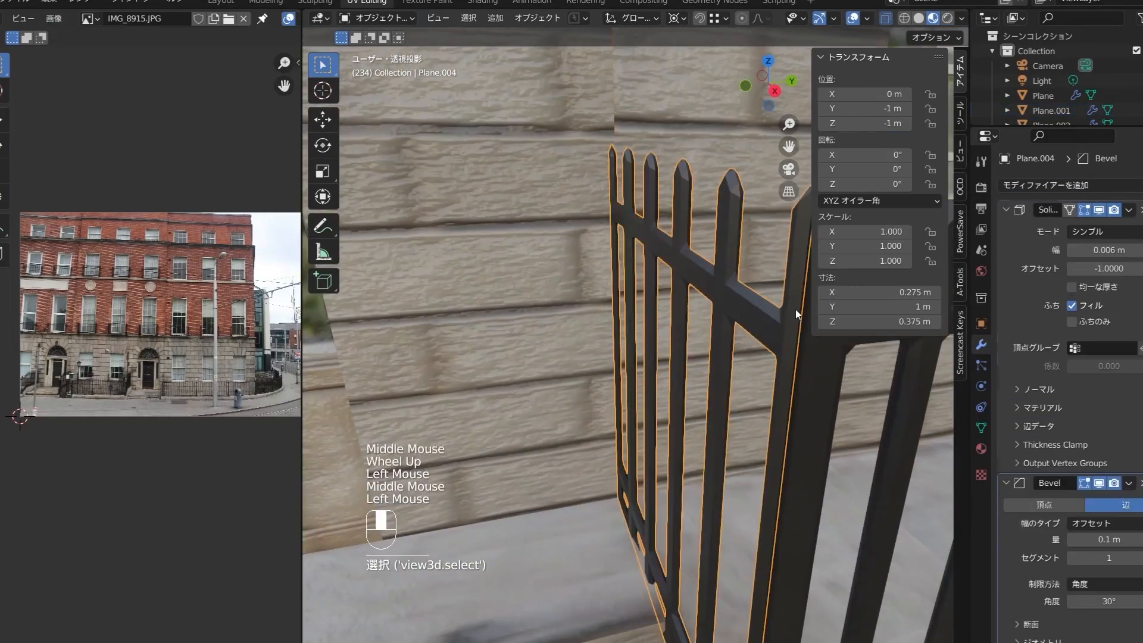
# Apply the side railing's modifiers and join the railing to the ground-floor window facade.
pyautogui.click(799, 281)
pyautogui.click(1129, 210)
pyautogui.click(1072, 228)
pyautogui.scroll(-7, 719, 446)
pyautogui.moveTo(720, 445); pyautogui.dragTo(571, 417, button='middle')
pyautogui.click(438, 361)
pyautogui.keyDown('shift'); pyautogui.click(475, 328); pyautogui.keyUp('shift')
pyautogui.hotkey('ctrl', 'j')
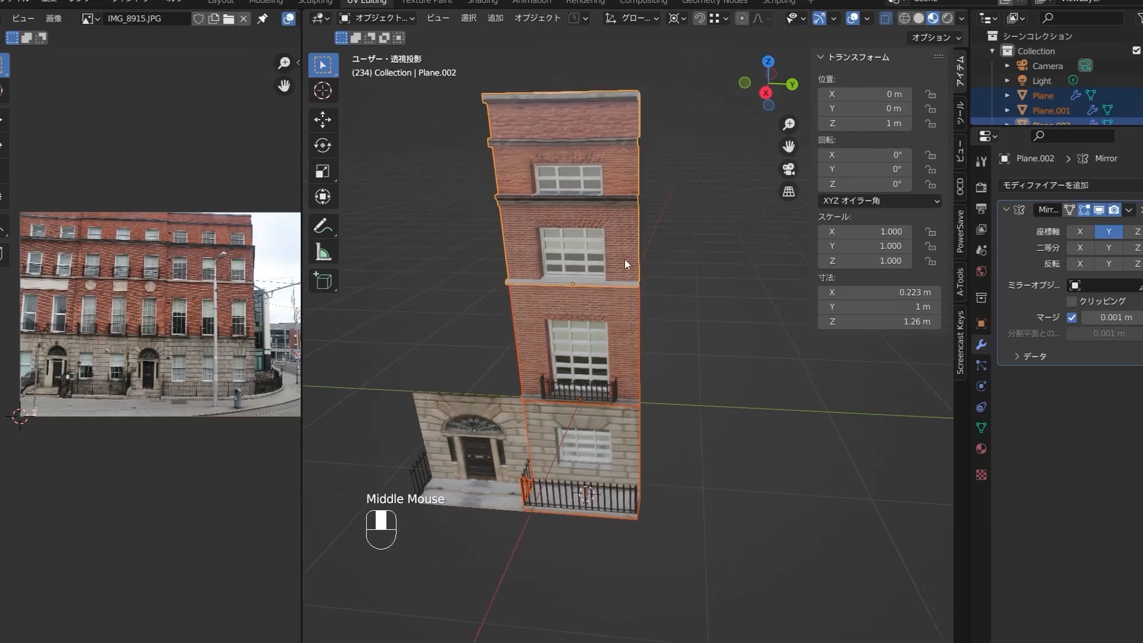
# Set the 3D cursor's X location to -0.5 m as the pivot behind the facade.
pyautogui.scroll(1, 651, 285)
pyautogui.moveTo(650, 284); pyautogui.dragTo(611, 399, button='middle')
pyautogui.click(595, 527)
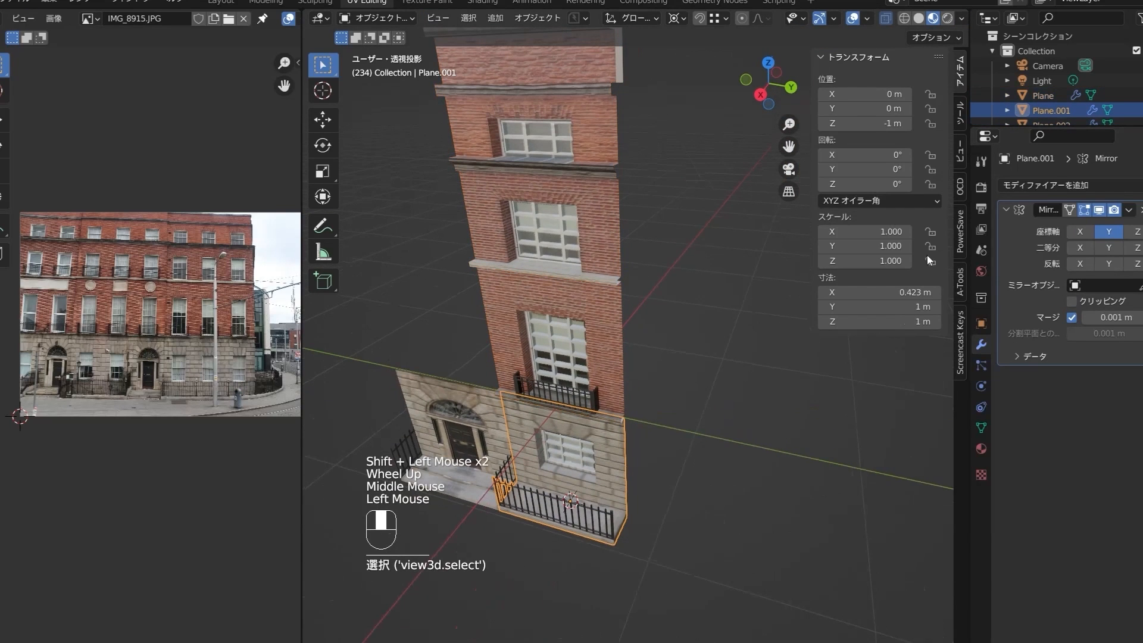
pyautogui.click(962, 146)
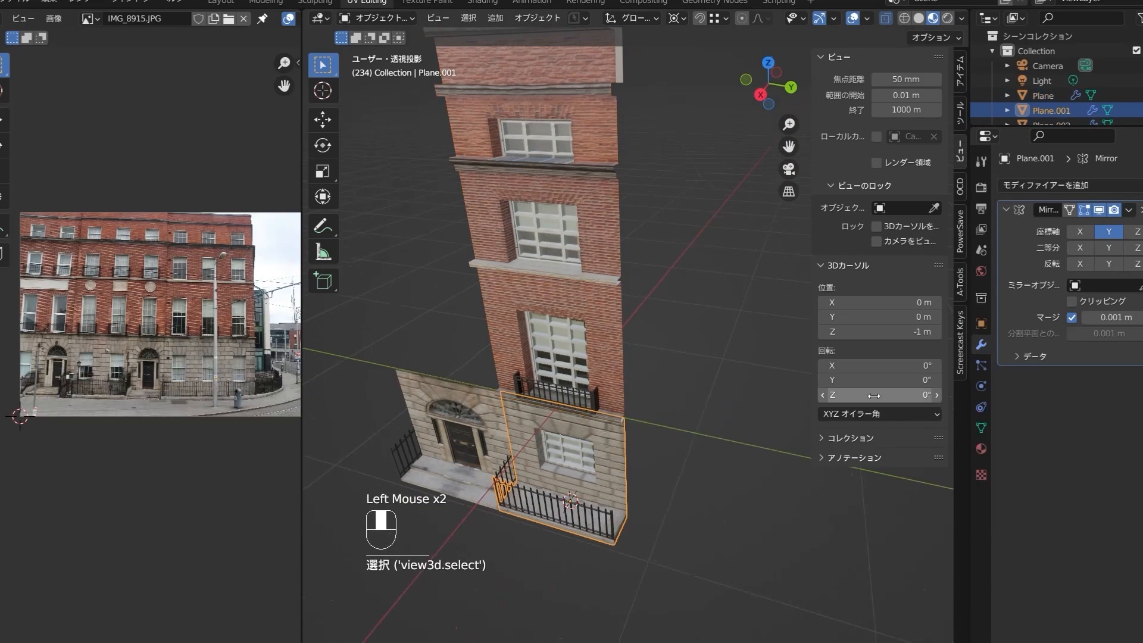
pyautogui.doubleClick(853, 309)
pyautogui.write('0.5')
pyautogui.press('Return')
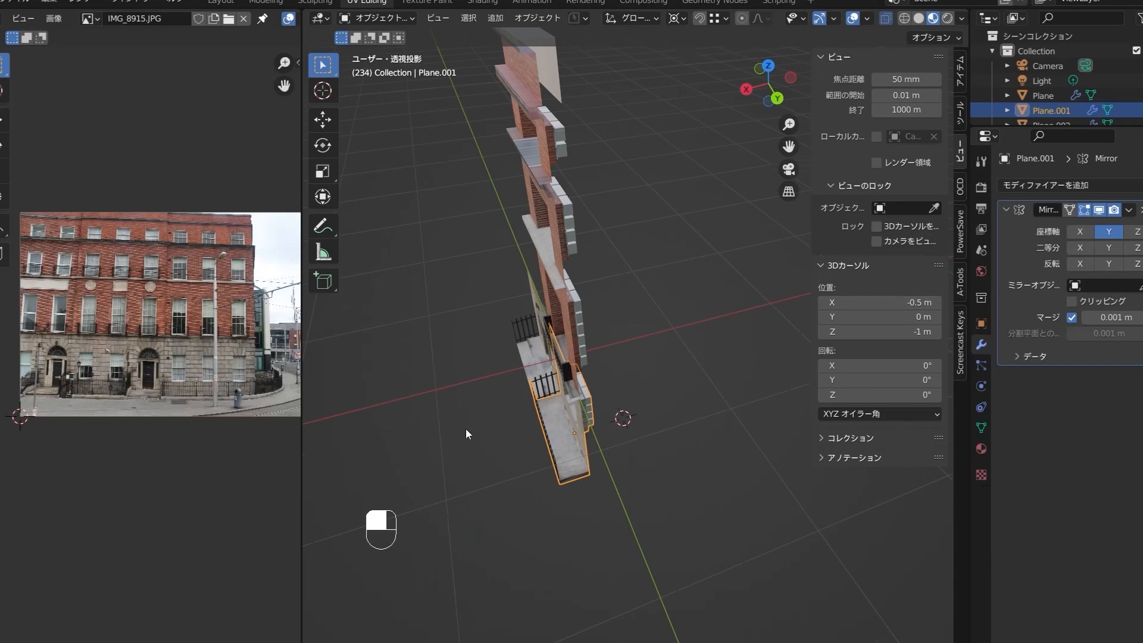
# Duplicate the three window facade objects in place and rotate the copies a quarter turn about Z around the 3D cursor to form a corner.
pyautogui.moveTo(537, 459); pyautogui.dragTo(636, 426, button='middle')
pyautogui.moveTo(623, 387); pyautogui.dragTo(584, 441, button='middle')
pyautogui.click(562, 452)
pyautogui.keyDown('shift'); pyautogui.click(571, 278); pyautogui.keyUp('shift')
pyautogui.keyDown('shift'); pyautogui.click(570, 270); pyautogui.keyUp('shift')
pyautogui.moveTo(571, 356); pyautogui.dragTo(592, 394, button='middle')
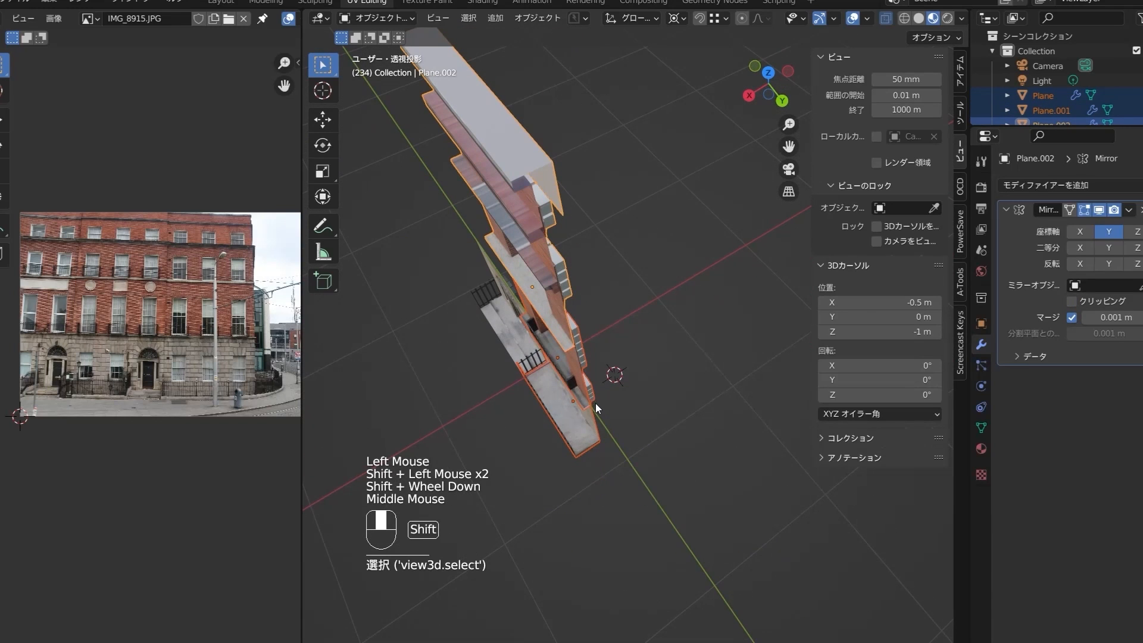
pyautogui.hotkey('shift', 'd')
pyautogui.rightClick(628, 384)
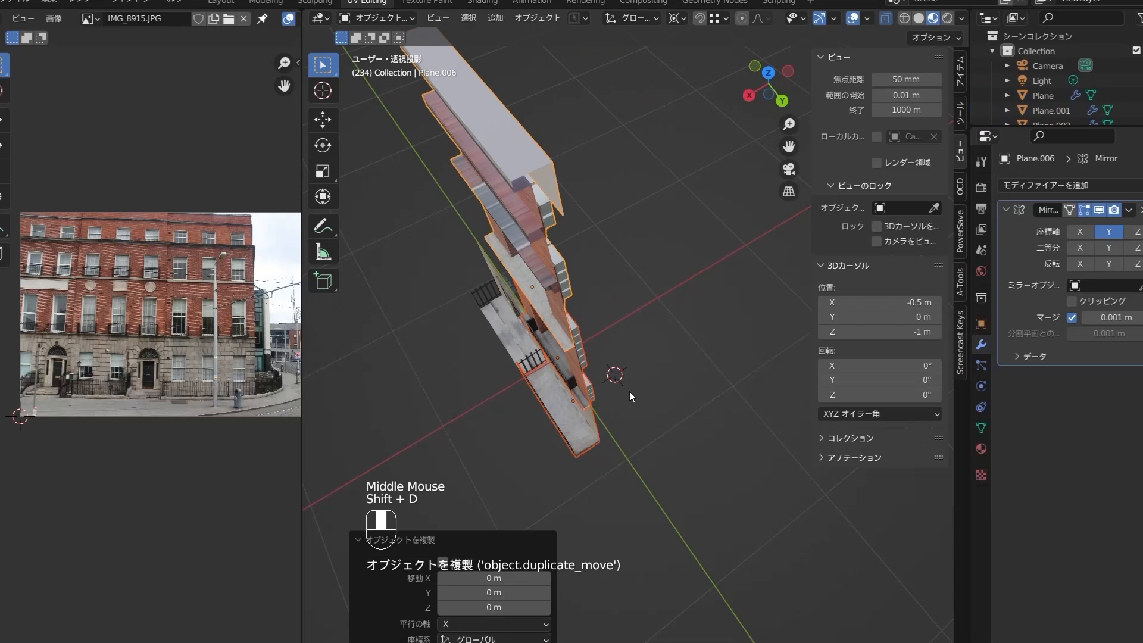
pyautogui.press('r')
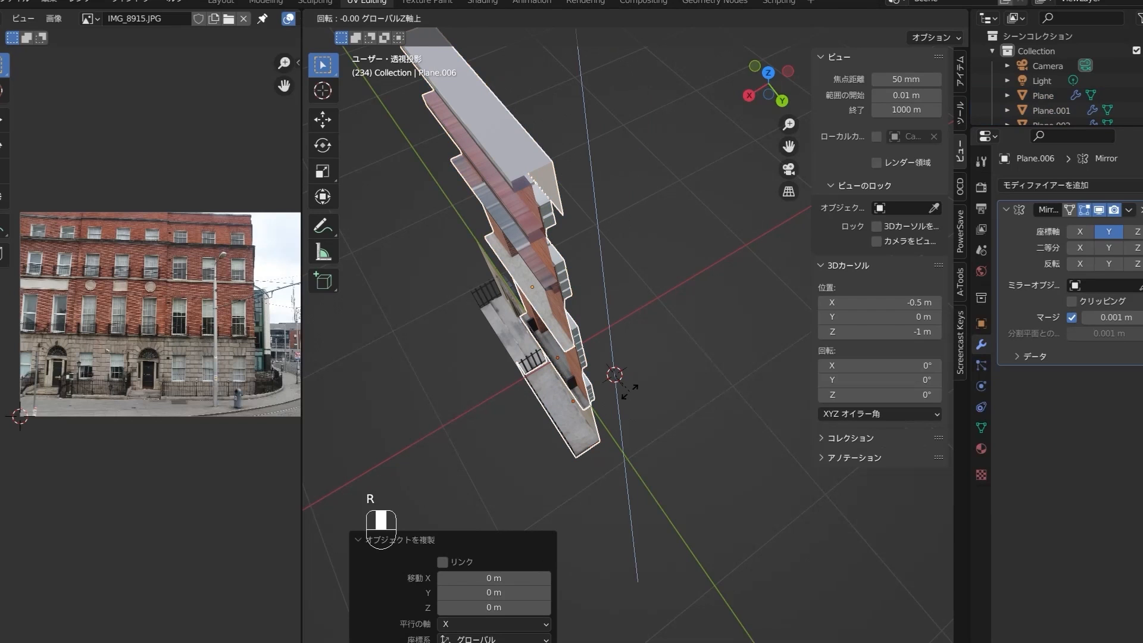
pyautogui.click(707, 402)
# Examine how the original and rotated facades meet along the building corner, from the cornices down to the base.
pyautogui.moveTo(707, 402); pyautogui.dragTo(623, 280, button='middle')
pyautogui.scroll(-1, 642, 316)
pyautogui.scroll(3, 642, 315)
pyautogui.scroll(1, 623, 321)
pyautogui.moveTo(623, 377); pyautogui.dragTo(611, 361)
pyautogui.click(594, 345)
pyautogui.click(634, 324)
pyautogui.click(642, 177)
pyautogui.moveTo(610, 198); pyautogui.dragTo(621, 315, button='middle')
pyautogui.click(620, 316)
pyautogui.scroll(-2, 599, 439)
pyautogui.click(599, 438)
pyautogui.moveTo(602, 442); pyautogui.dragTo(617, 548, button='middle')
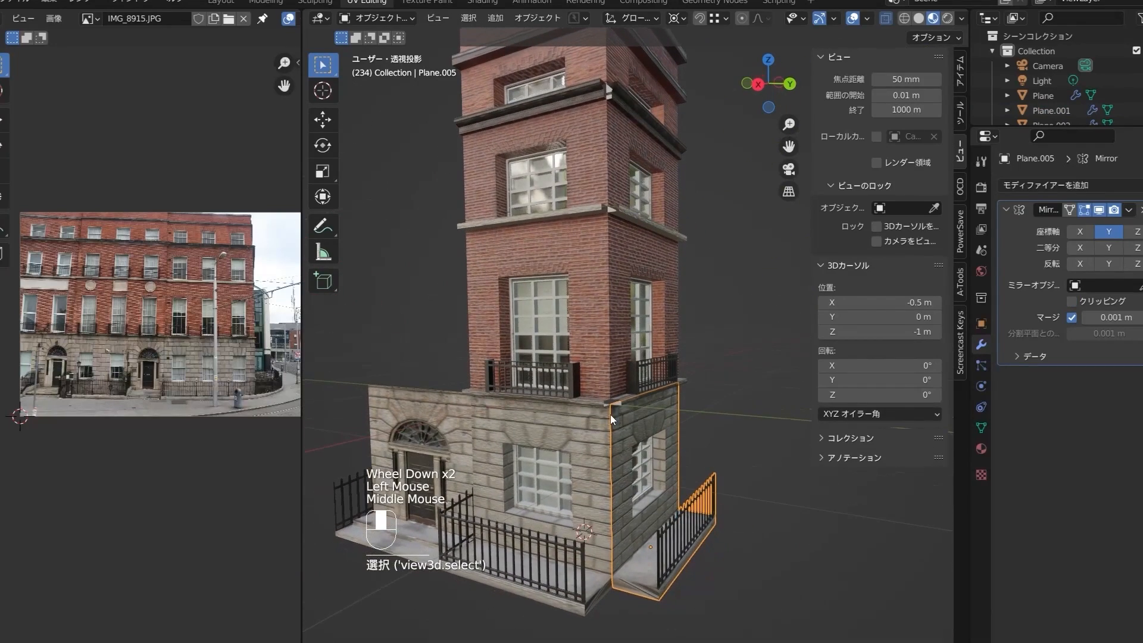
pyautogui.moveTo(610, 404); pyautogui.dragTo(639, 355, button='middle')
pyautogui.scroll(-2, 598, 348)
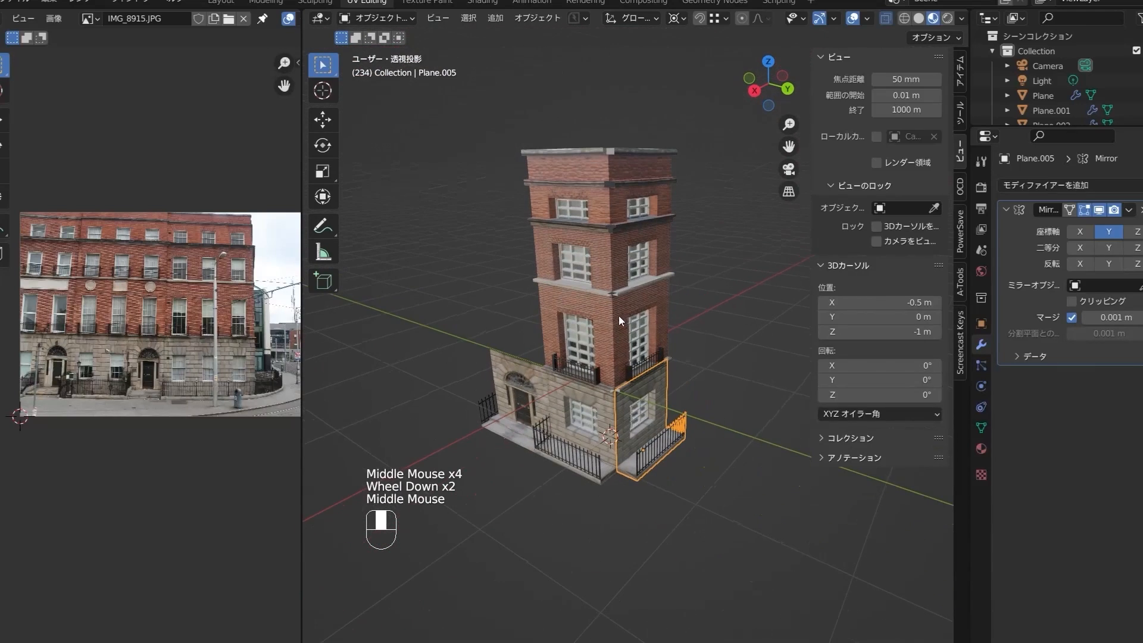
# Open the three rotated facade copies together in Edit Mode and move the top cornice's edge along the global Y axis.
pyautogui.keyDown('shift'); pyautogui.click(623, 292); pyautogui.keyUp('shift')
pyautogui.keyDown('shift'); pyautogui.click(641, 336); pyautogui.keyUp('shift')
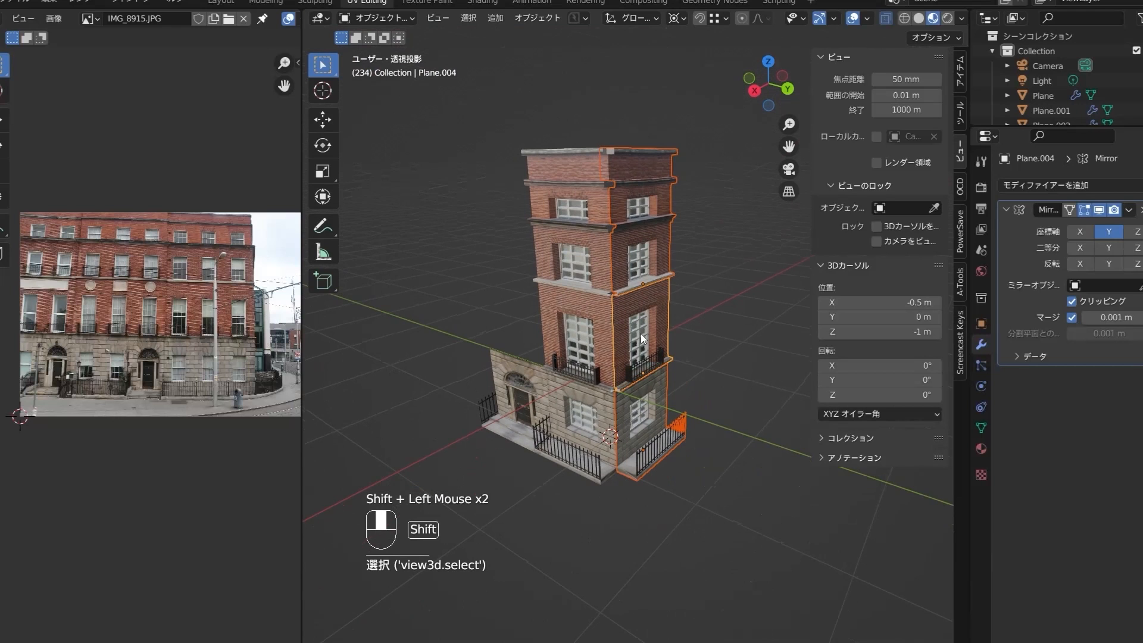
pyautogui.scroll(1, 640, 334)
pyautogui.moveTo(634, 359); pyautogui.dragTo(624, 411, button='middle')
pyautogui.press('Tab')
pyautogui.moveTo(624, 530)
pyautogui.mouseDown(button='middle')
pyautogui.moveTo(617, 470)
pyautogui.moveTo(634, 538)
pyautogui.mouseUp(button='middle')
pyautogui.moveTo(623, 581); pyautogui.dragTo(631, 256, button='middle')
pyautogui.hotkey('ctrl', 'r')
pyautogui.keyDown('alt'); pyautogui.click(622, 247); pyautogui.keyUp('alt')
pyautogui.press('g')
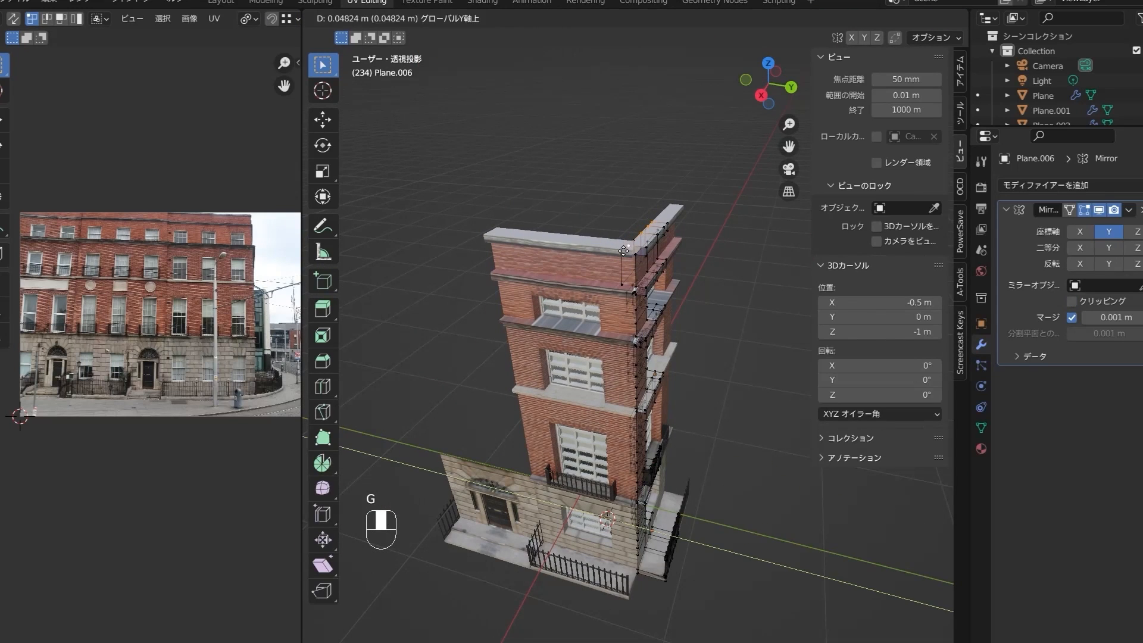
pyautogui.click(631, 257)
# Snap the 3D cursor to the wall's lower corner vertex where the two facades meet.
pyautogui.moveTo(631, 257); pyautogui.dragTo(609, 260, button='middle')
pyautogui.scroll(2, 609, 259)
pyautogui.keyDown('shift'); pyautogui.moveTo(619, 357); pyautogui.dragTo(619, 321, button='middle'); pyautogui.keyUp('shift')
pyautogui.press('1')
pyautogui.click(626, 563)
pyautogui.hotkey('shift', 's')
pyautogui.click(642, 605)
# Select the corner end profiles of the rotated facade's ledges and cornices on every floor.
pyautogui.scroll(3, 620, 388)
pyautogui.moveTo(642, 605); pyautogui.dragTo(616, 372, button='middle')
pyautogui.keyDown('shift'); pyautogui.moveTo(603, 363); pyautogui.dragTo(617, 377); pyautogui.keyUp('shift')
pyautogui.moveTo(616, 351); pyautogui.dragTo(618, 376, button='middle')
pyautogui.scroll(-1, 617, 376)
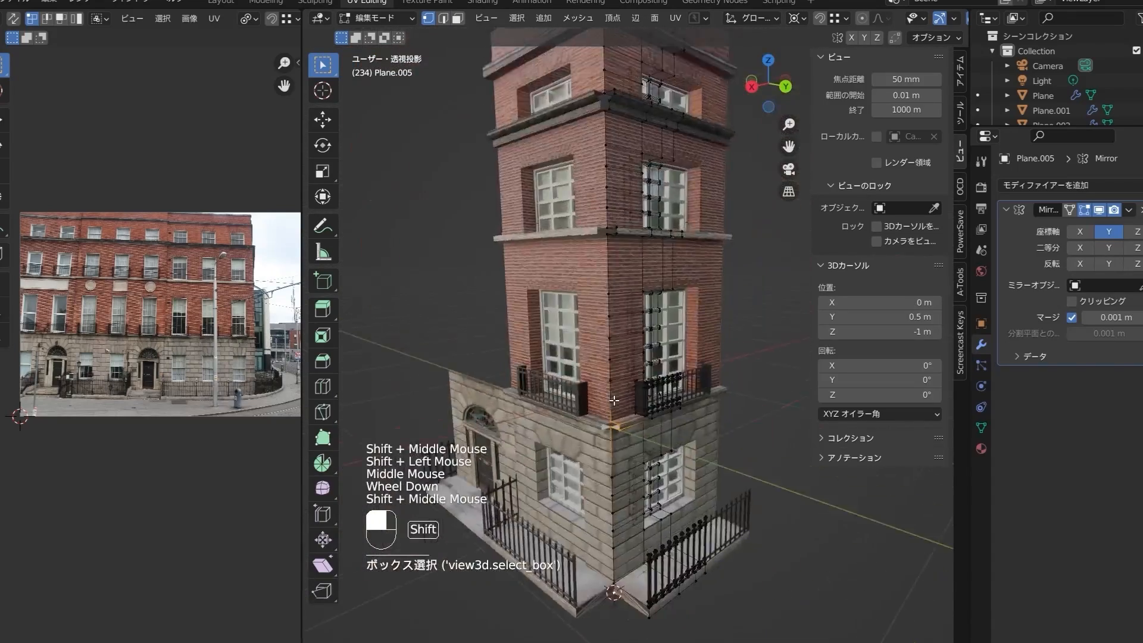
pyautogui.keyDown('shift'); pyautogui.moveTo(618, 268); pyautogui.dragTo(560, 313, button='middle'); pyautogui.keyUp('shift')
pyautogui.scroll(2, 560, 313)
pyautogui.keyDown('shift'); pyautogui.moveTo(562, 313); pyautogui.dragTo(587, 331); pyautogui.keyUp('shift')
pyautogui.keyDown('shift'); pyautogui.moveTo(581, 179); pyautogui.dragTo(583, 485, button='middle'); pyautogui.keyUp('shift')
pyautogui.keyDown('shift'); pyautogui.moveTo(581, 523); pyautogui.dragTo(529, 420); pyautogui.keyUp('shift')
pyautogui.scroll(-4, 579, 246)
pyautogui.keyDown('shift'); pyautogui.moveTo(582, 188); pyautogui.dragTo(613, 238); pyautogui.keyUp('shift')
pyautogui.keyDown('shift'); pyautogui.moveTo(613, 381); pyautogui.dragTo(595, 95, button='middle'); pyautogui.keyUp('shift')
pyautogui.keyDown('shift'); pyautogui.moveTo(591, 613); pyautogui.dragTo(587, 459, button='middle'); pyautogui.keyUp('shift')
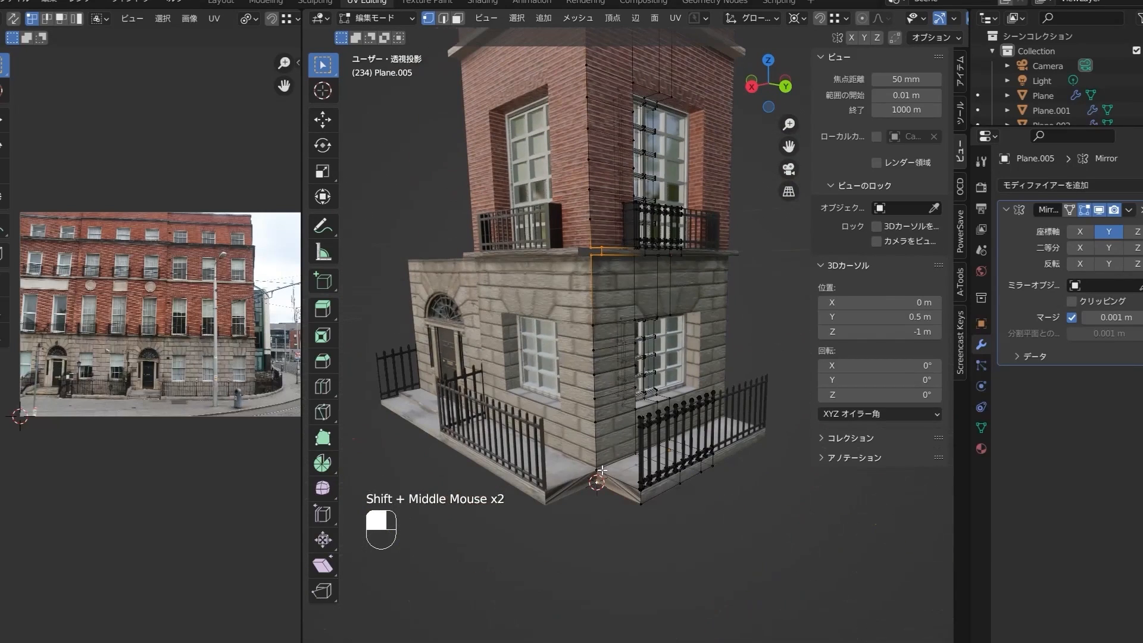
# Add the base's end edge to the selection and spin the profiles 90° about Z in 2 steps to fill the corner gaps.
pyautogui.press('2')
pyautogui.keyDown('shift'); pyautogui.click(640, 499); pyautogui.keyUp('shift')
pyautogui.moveTo(506, 309); pyautogui.dragTo(500, 340, button='middle')
pyautogui.scroll(-2, 453, 239)
pyautogui.moveTo(435, 143); pyautogui.dragTo(421, 174, button='middle')
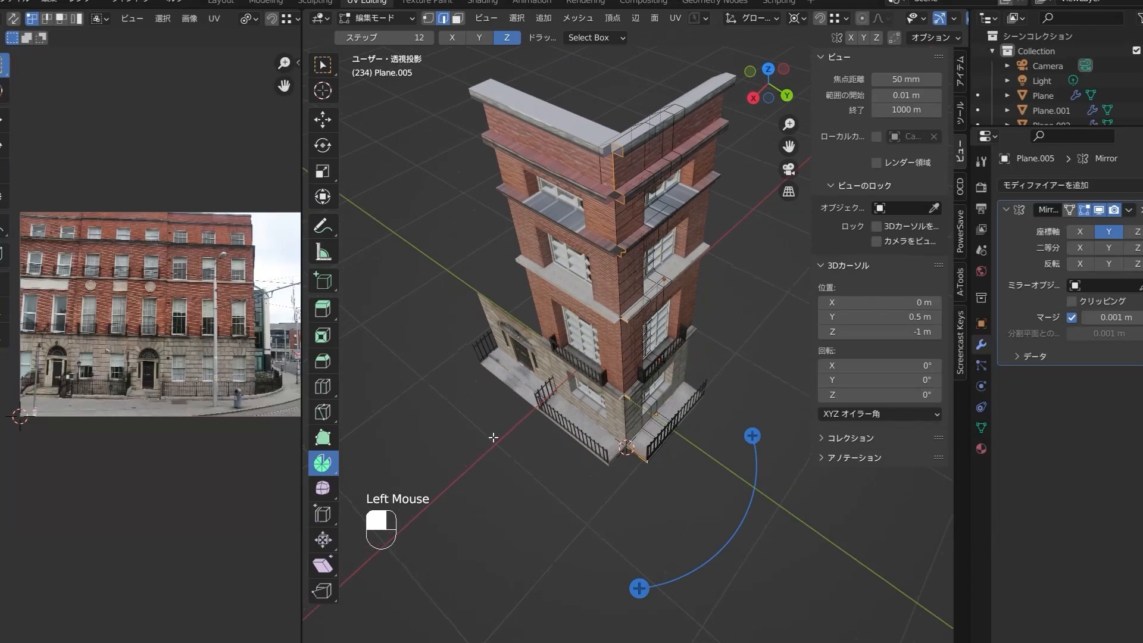
pyautogui.press('KP_7')
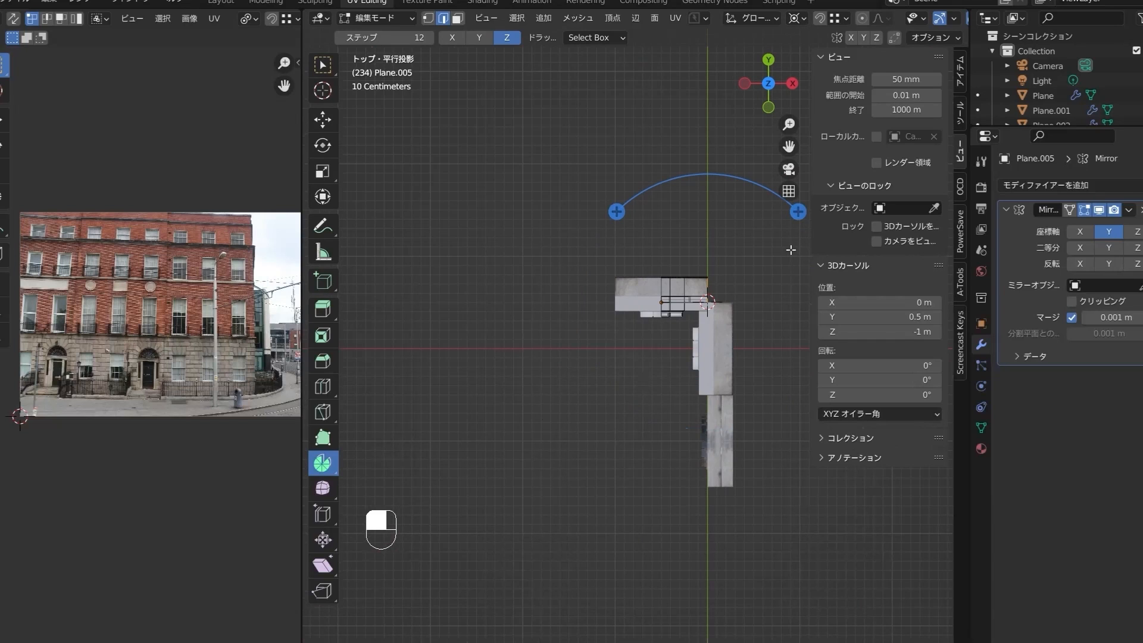
pyautogui.click(799, 219)
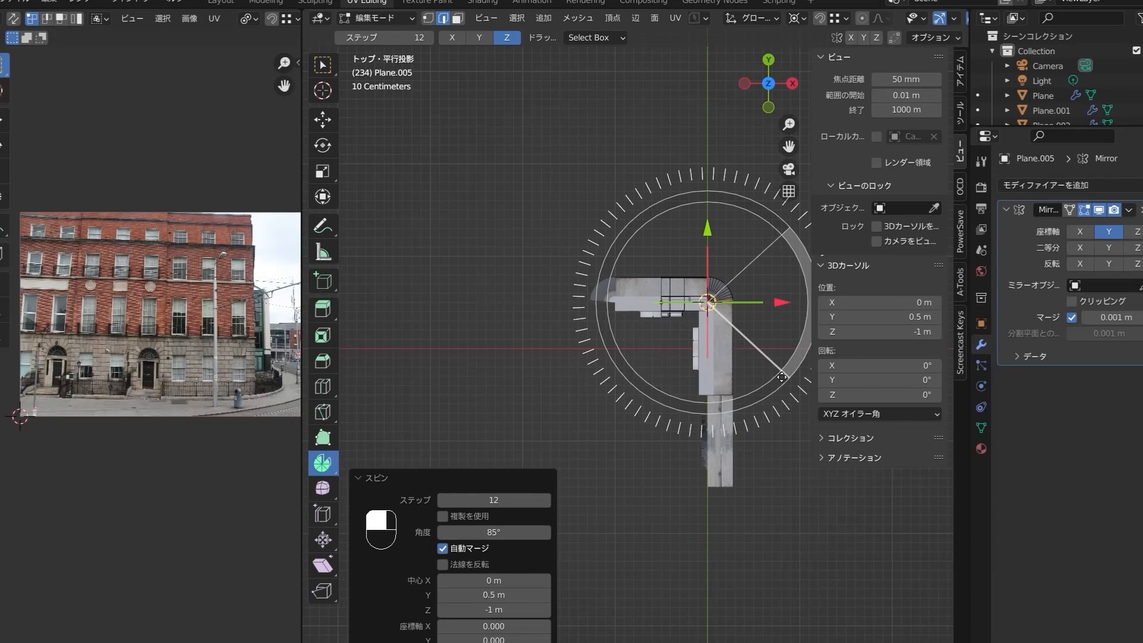
pyautogui.keyDown('ctrl'); pyautogui.moveTo(779, 381); pyautogui.dragTo(778, 380); pyautogui.keyUp('ctrl')
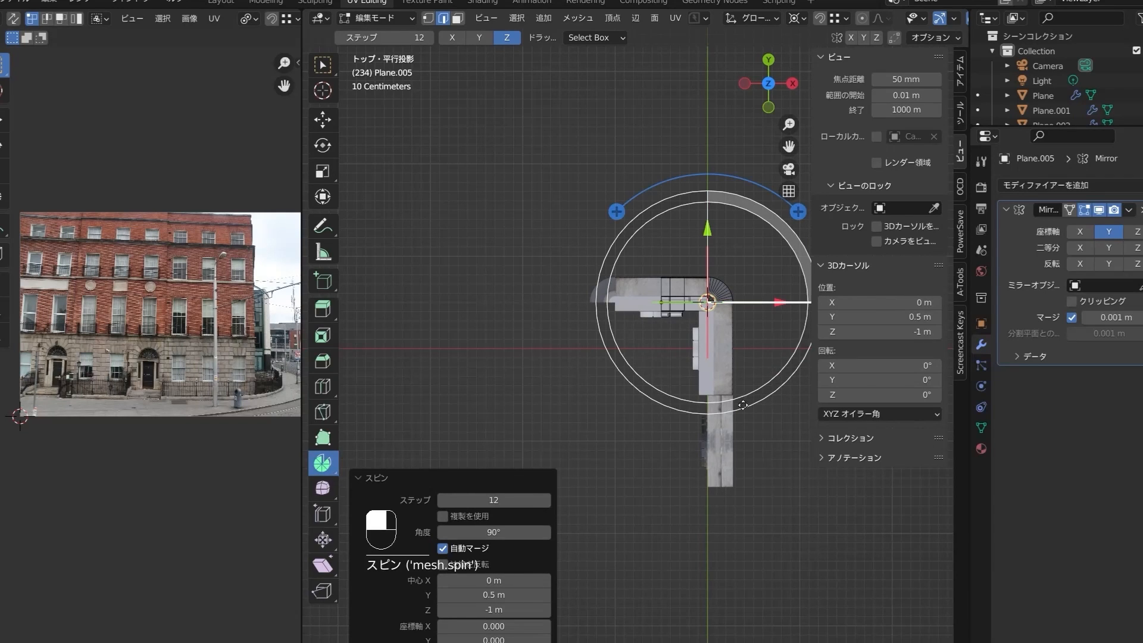
pyautogui.click(528, 501)
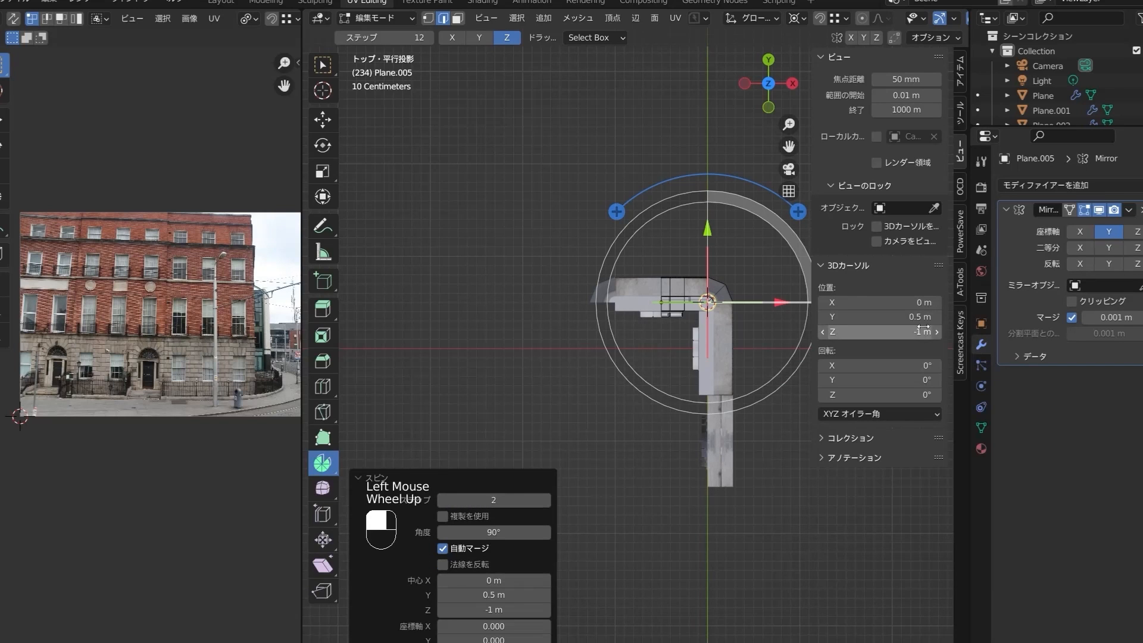
pyautogui.moveTo(777, 547); pyautogui.dragTo(689, 469, button='middle')
pyautogui.scroll(-1, 689, 469)
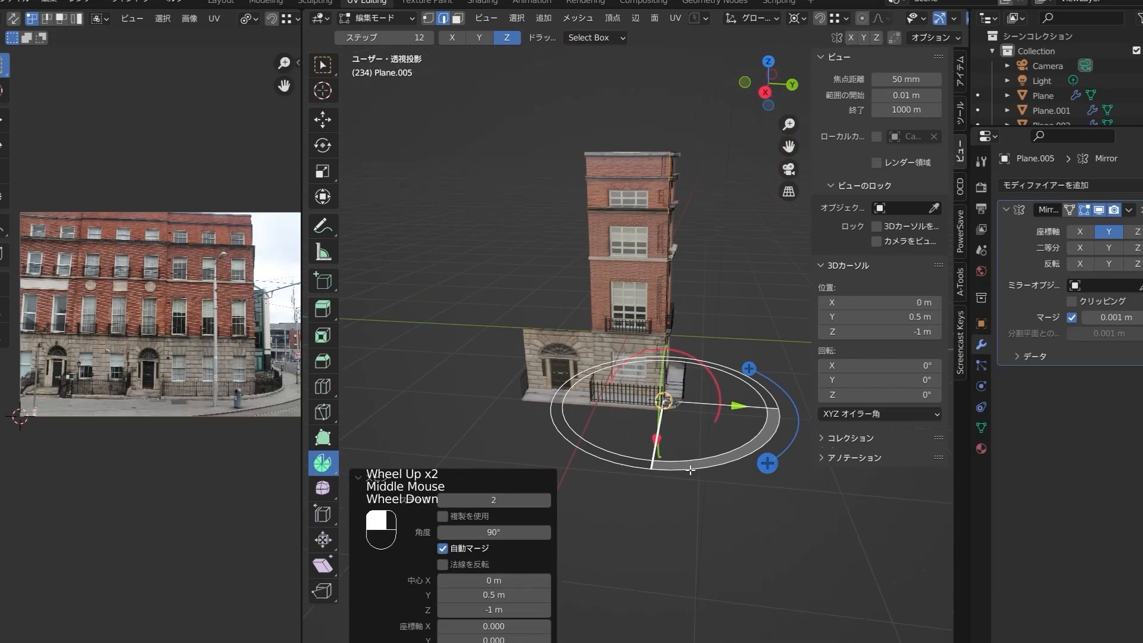
# Return to the Select tool and select the newly spun corner pieces of the upper cornices.
pyautogui.click(323, 65)
pyautogui.scroll(2, 539, 239)
pyautogui.moveTo(602, 202); pyautogui.dragTo(552, 273, button='middle')
pyautogui.moveTo(652, 266); pyautogui.dragTo(552, 111, button='middle')
pyautogui.keyDown('shift'); pyautogui.click(536, 195); pyautogui.keyUp('shift')
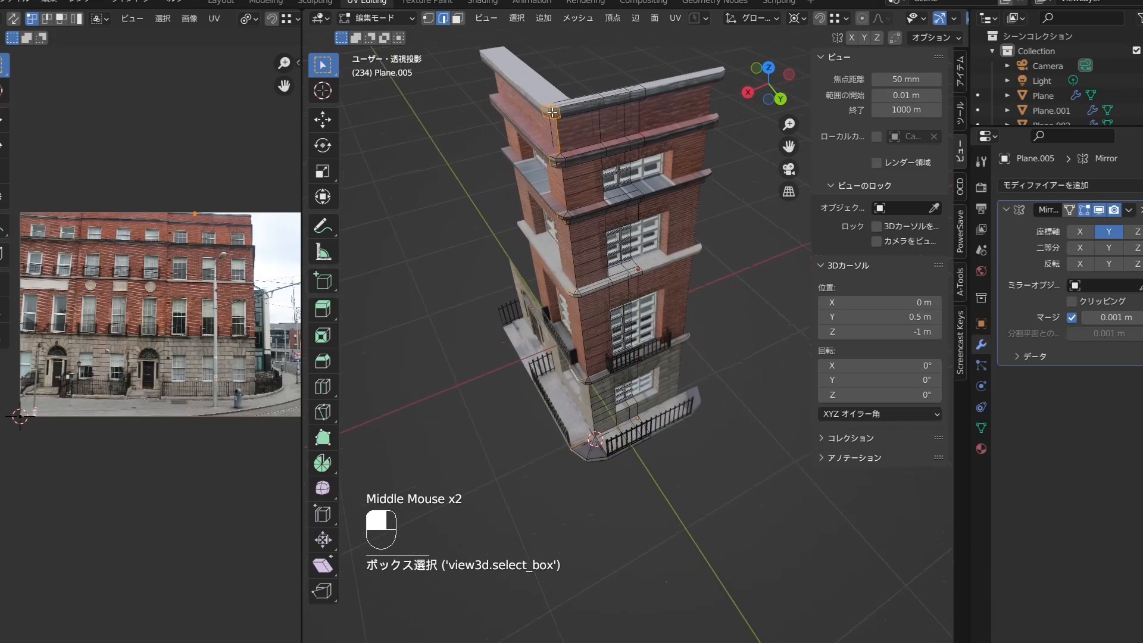
pyautogui.keyDown('shift'); pyautogui.click(550, 190); pyautogui.keyUp('shift')
pyautogui.moveTo(561, 185); pyautogui.dragTo(538, 200, button='middle')
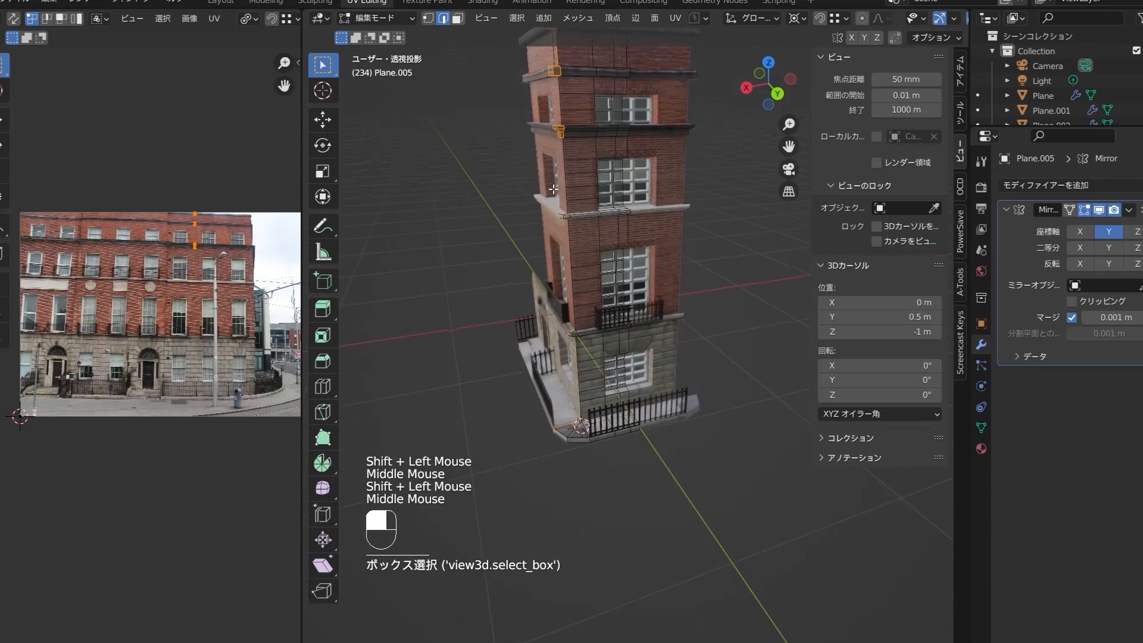
pyautogui.scroll(2, 538, 200)
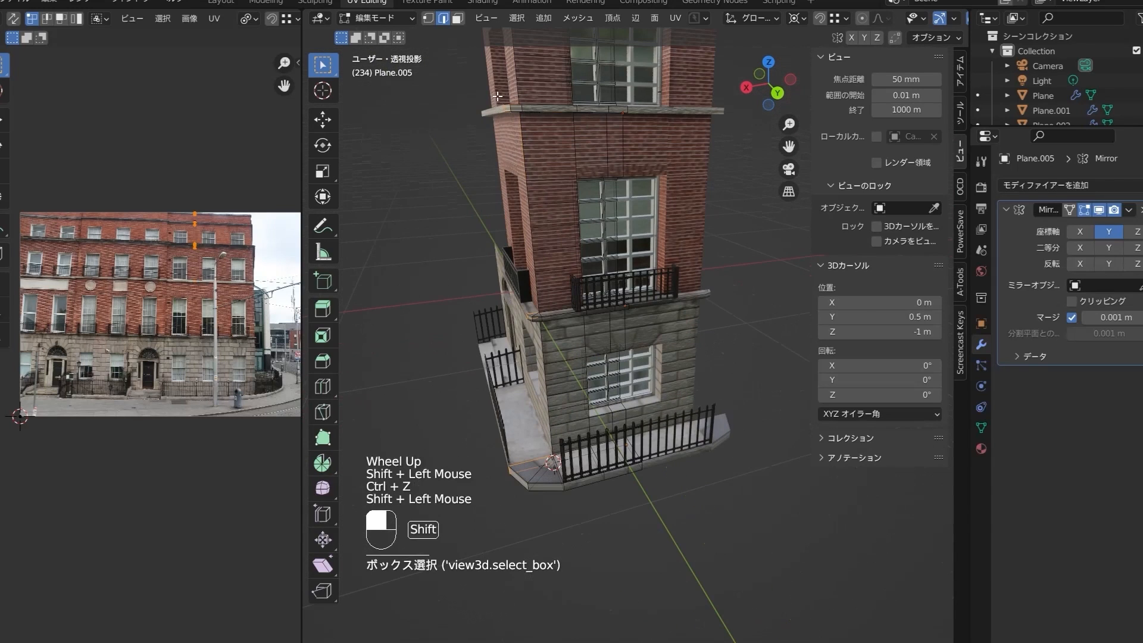
pyautogui.moveTo(521, 126); pyautogui.dragTo(517, 127, button='middle')
# Add the lower ledge and base corner faces to the selection and separate all corner pieces from the rotated facades.
pyautogui.press('3')
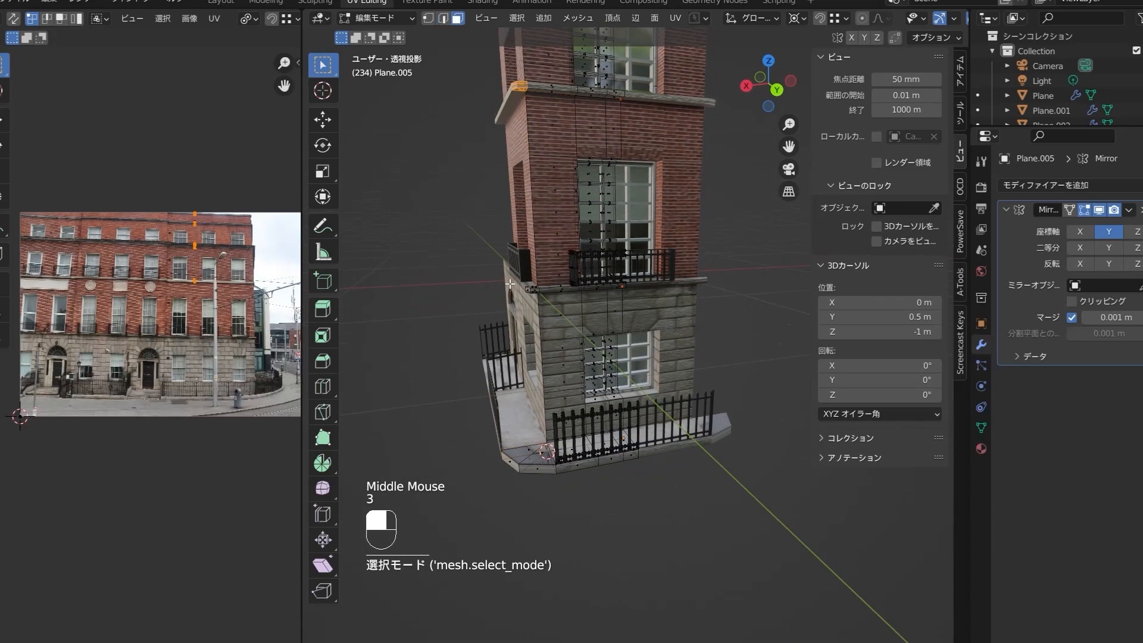
pyautogui.keyDown('shift'); pyautogui.moveTo(540, 301); pyautogui.dragTo(540, 301); pyautogui.keyUp('shift')
pyautogui.keyDown('shift'); pyautogui.moveTo(545, 395); pyautogui.dragTo(545, 336, button='middle'); pyautogui.keyUp('shift')
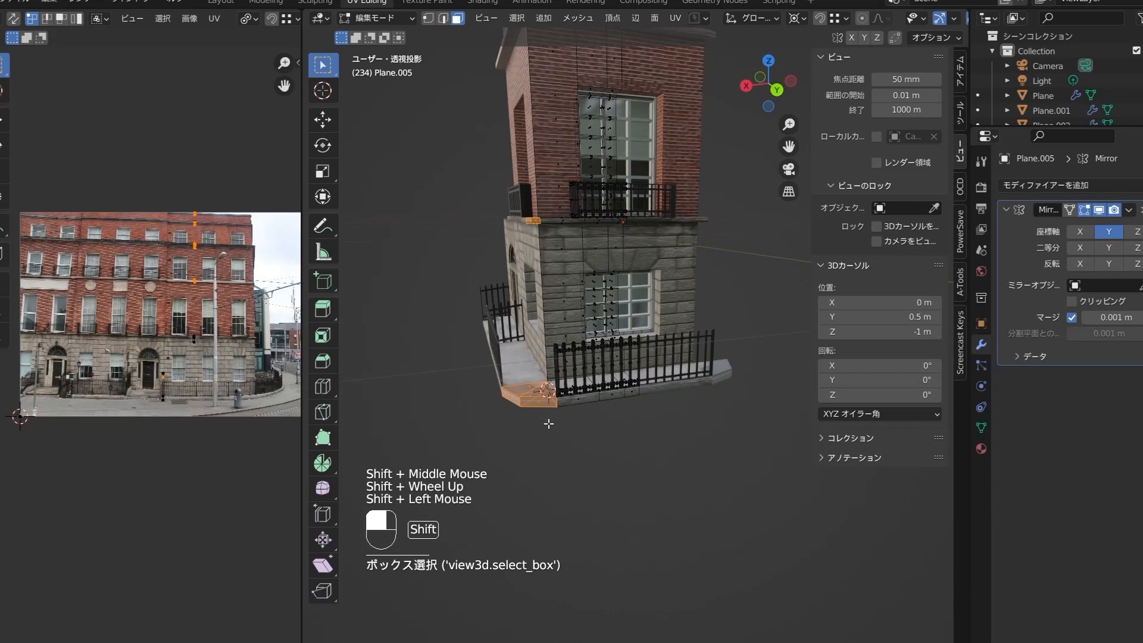
pyautogui.moveTo(541, 399); pyautogui.dragTo(565, 465, button='middle')
pyautogui.scroll(1, 590, 333)
pyautogui.scroll(-2, 590, 333)
pyautogui.scroll(1, 590, 333)
pyautogui.moveTo(601, 238); pyautogui.dragTo(620, 222, button='middle')
pyautogui.moveTo(617, 337); pyautogui.dragTo(605, 508, button='middle')
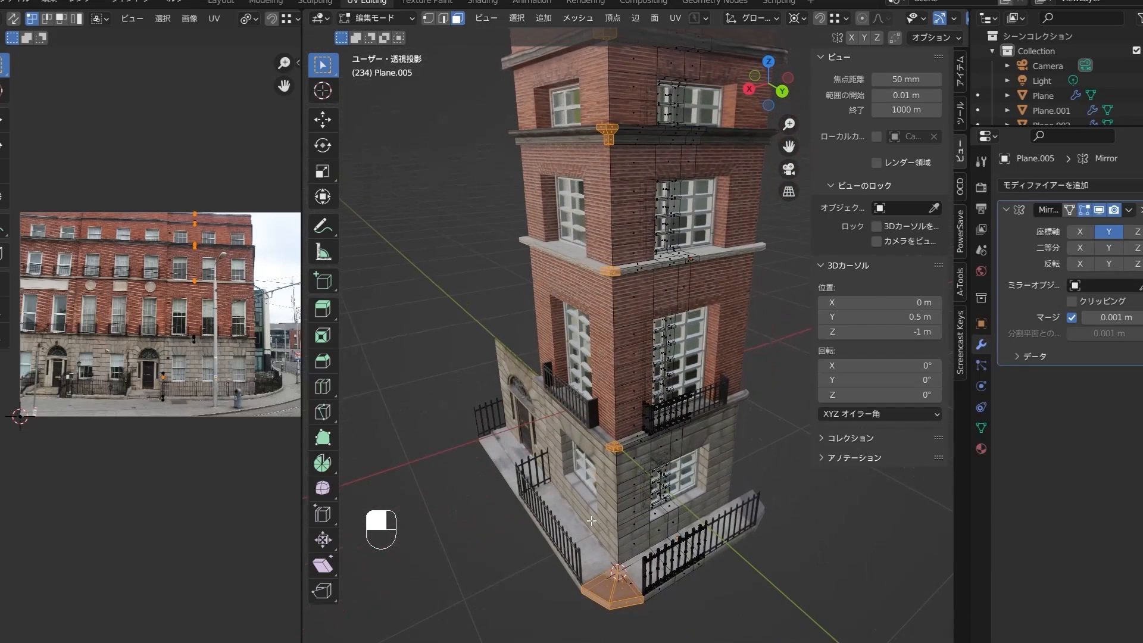
pyautogui.press('p')
pyautogui.click(591, 521)
pyautogui.press('Tab')
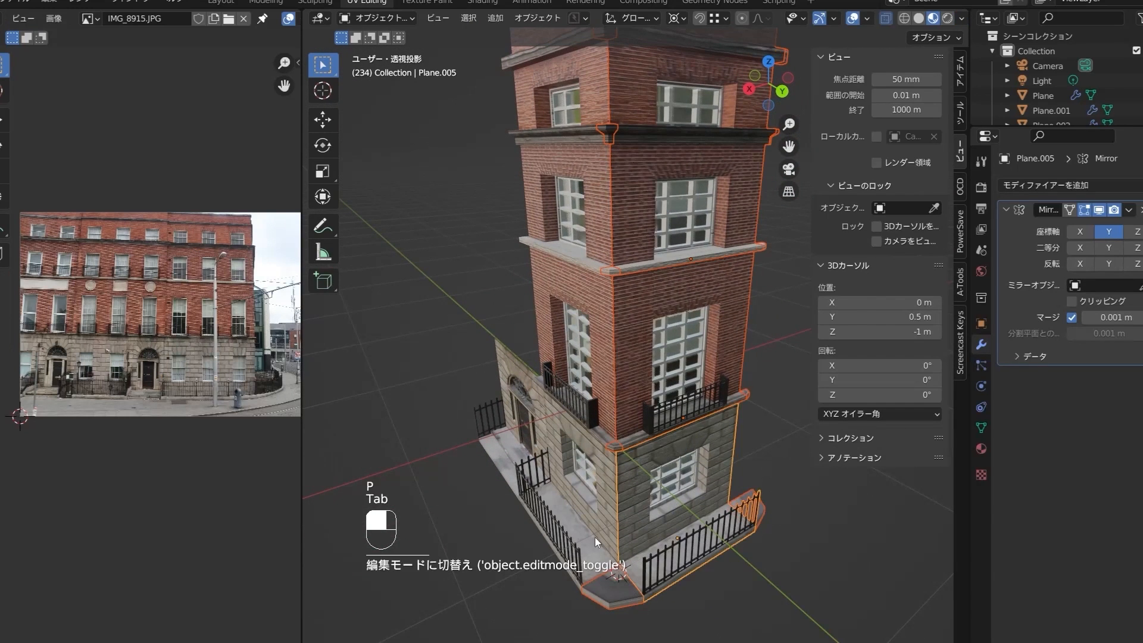
# Delete the three rotated facade copies, keeping the separated corner pieces.
pyautogui.click(689, 554)
pyautogui.click(1141, 209)
pyautogui.click(682, 556)
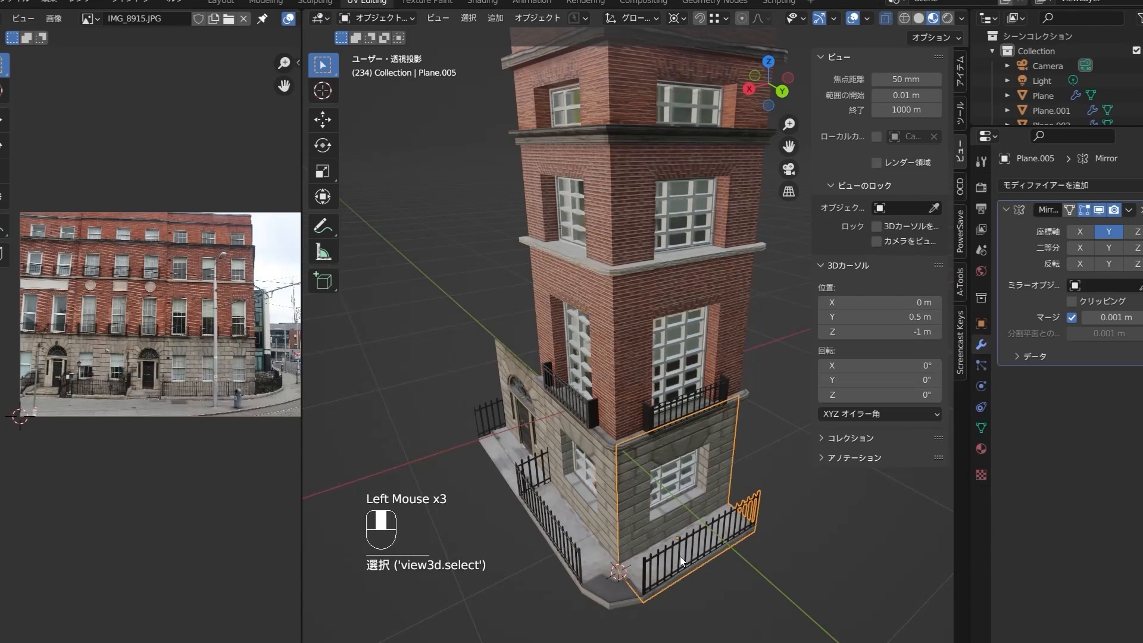
pyautogui.scroll(-1, 682, 536)
pyautogui.moveTo(681, 393); pyautogui.dragTo(680, 373, button='middle')
pyautogui.keyDown('shift'); pyautogui.click(678, 340); pyautogui.keyUp('shift')
pyautogui.keyDown('shift'); pyautogui.click(666, 208); pyautogui.keyUp('shift')
pyautogui.press('Delete')
# Remove the Mirror modifier from each of the separated corner pieces.
pyautogui.moveTo(709, 111); pyautogui.dragTo(785, 381)
pyautogui.moveTo(739, 357); pyautogui.dragTo(670, 387, button='middle')
pyautogui.scroll(1, 693, 336)
pyautogui.scroll(-3, 669, 388)
pyautogui.click(610, 435)
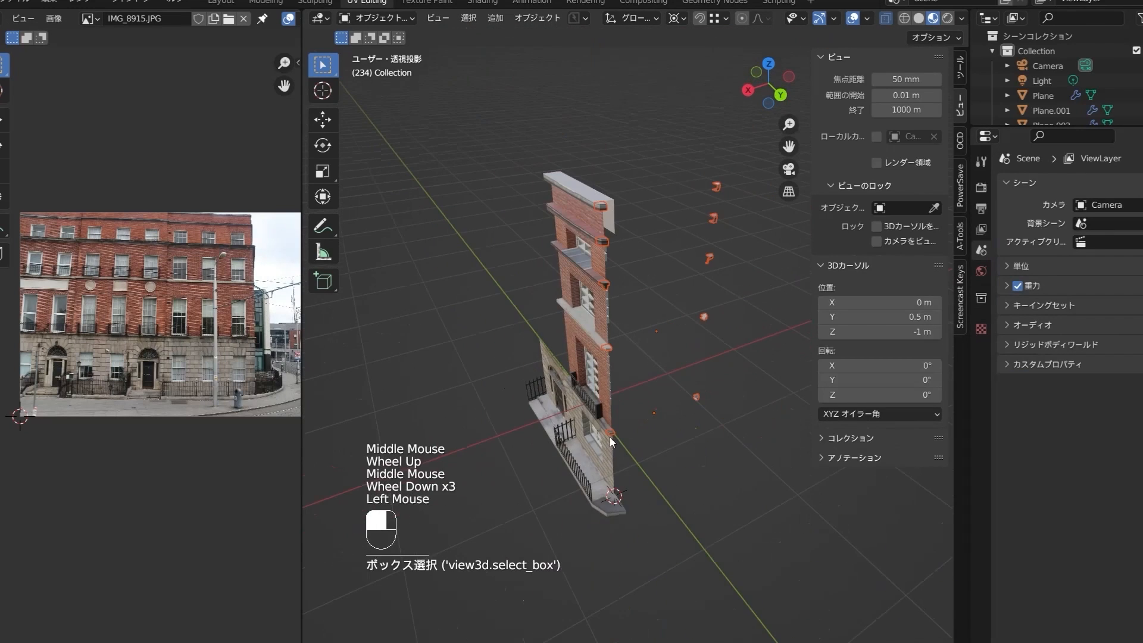
pyautogui.click(1139, 209)
pyautogui.click(722, 220)
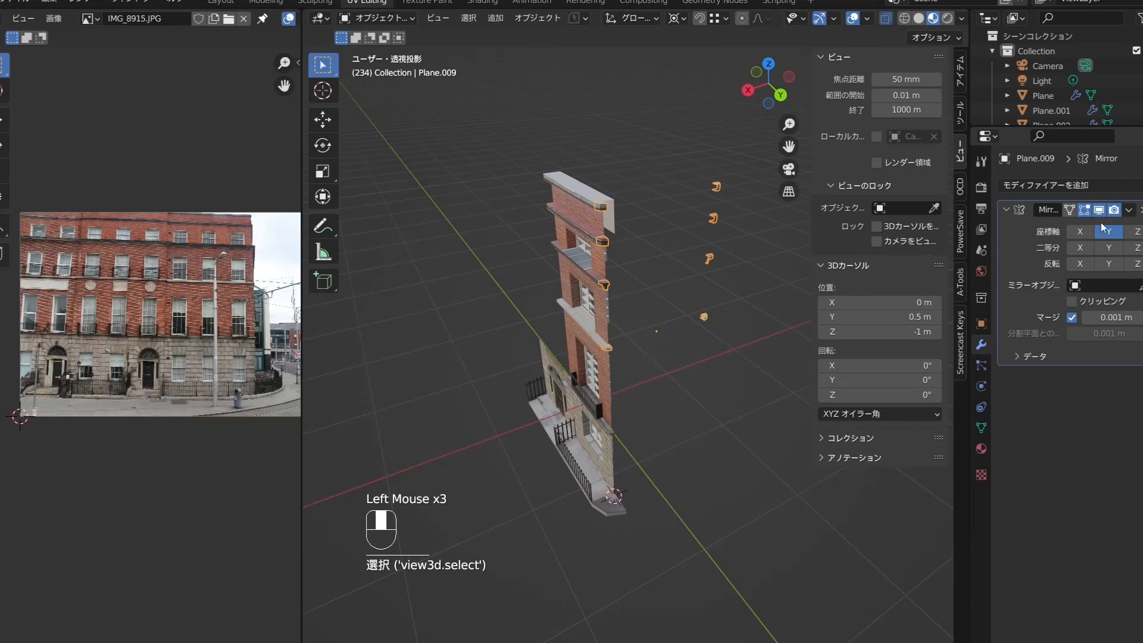
pyautogui.click(1140, 209)
# Select the pavement corner piece at the facade's foot and move its origin to the 3D cursor.
pyautogui.moveTo(673, 405); pyautogui.dragTo(703, 363, button='middle')
pyautogui.scroll(2, 619, 477)
pyautogui.click(595, 590)
pyautogui.scroll(-2, 594, 600)
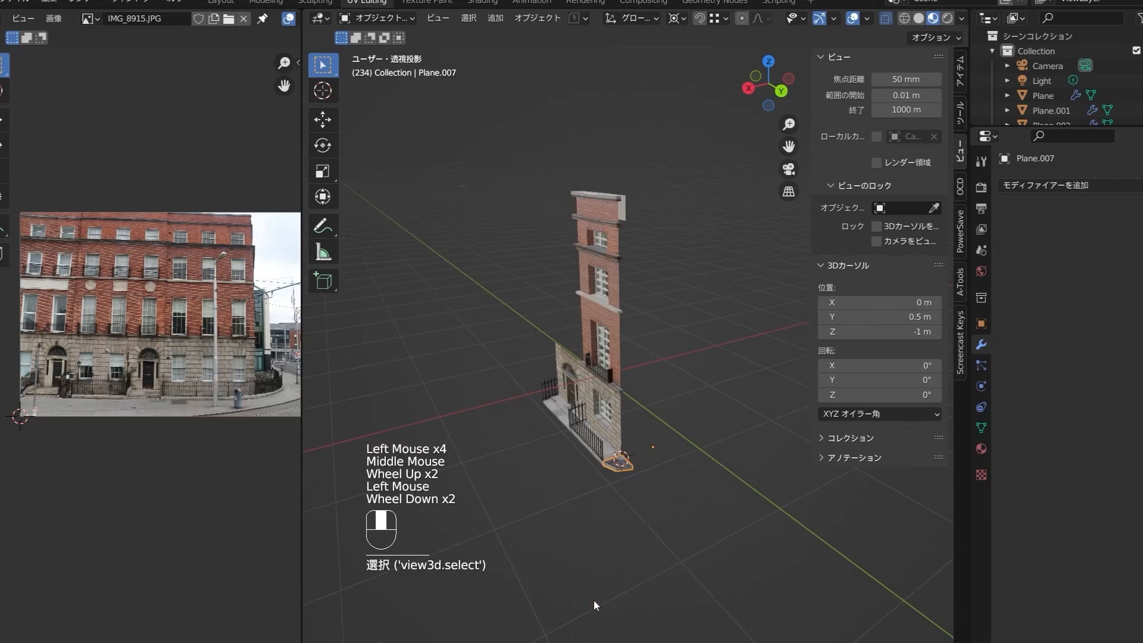
pyautogui.moveTo(619, 506); pyautogui.dragTo(666, 442, button='middle')
pyautogui.scroll(2, 666, 442)
pyautogui.click(674, 419)
pyautogui.click(684, 575)
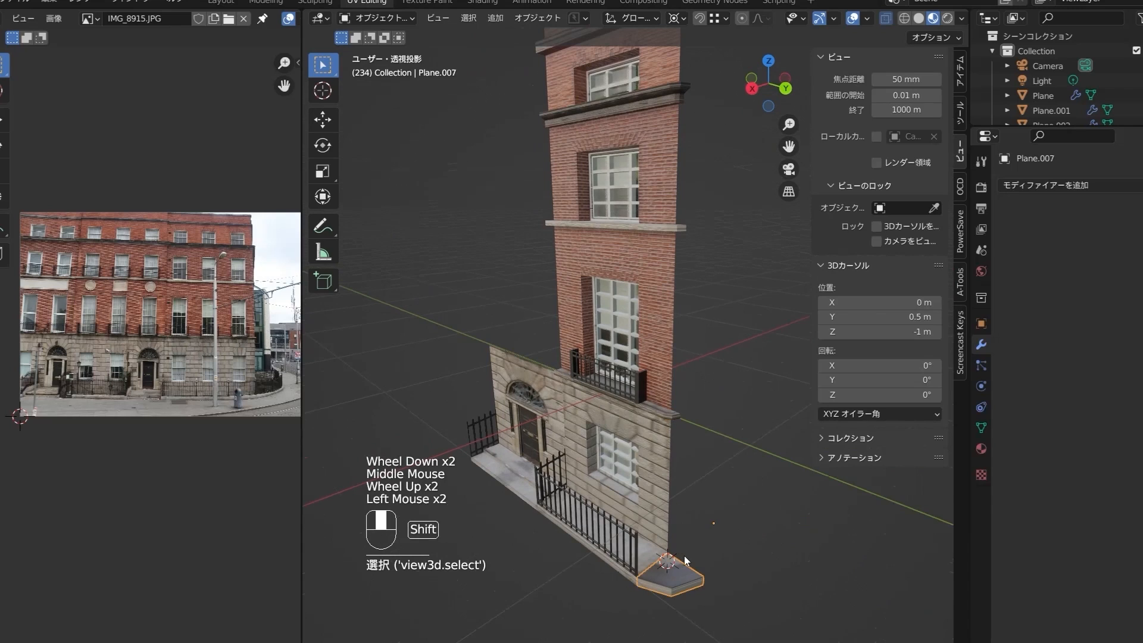
pyautogui.hotkey('shift', 's')
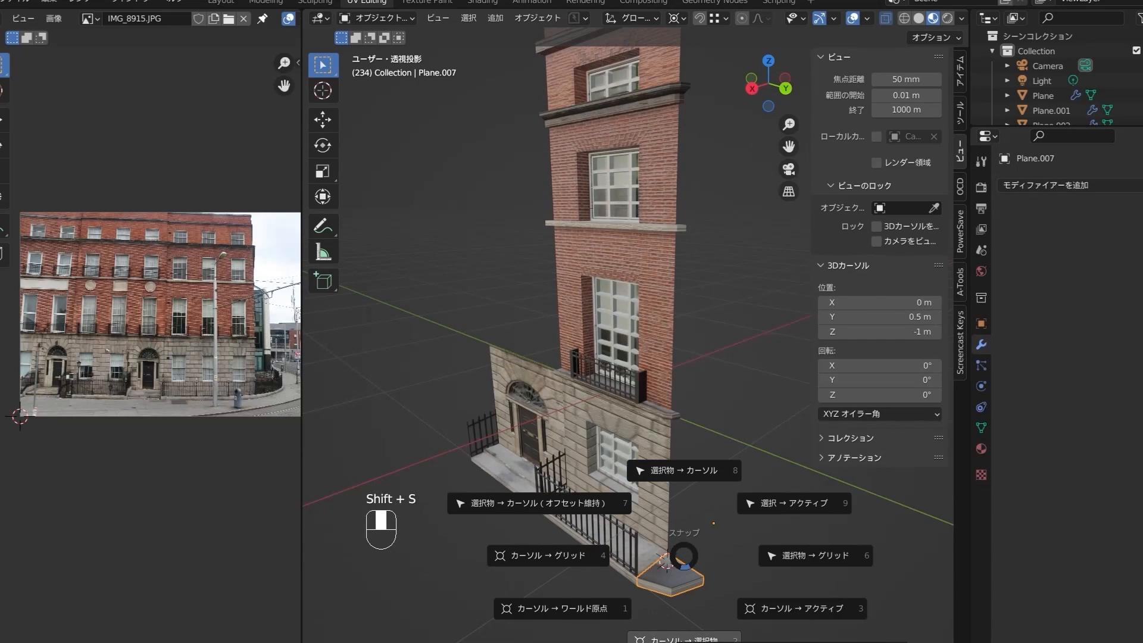
pyautogui.click(700, 636)
pyautogui.click(537, 17)
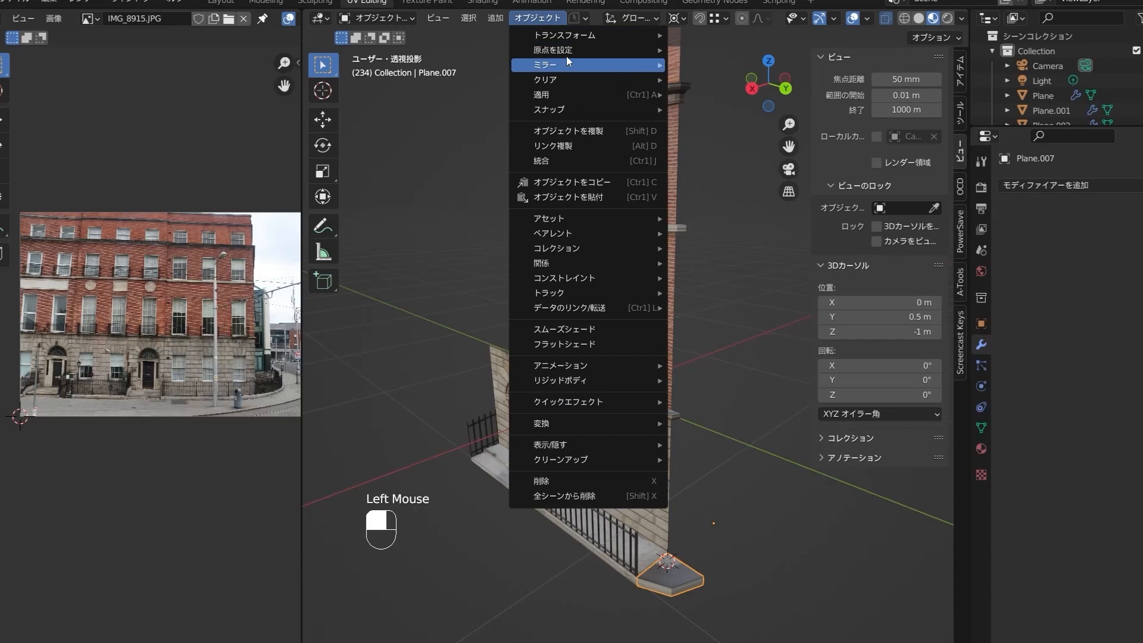
pyautogui.moveTo(653, 52)
pyautogui.click(703, 81)
pyautogui.click(686, 230)
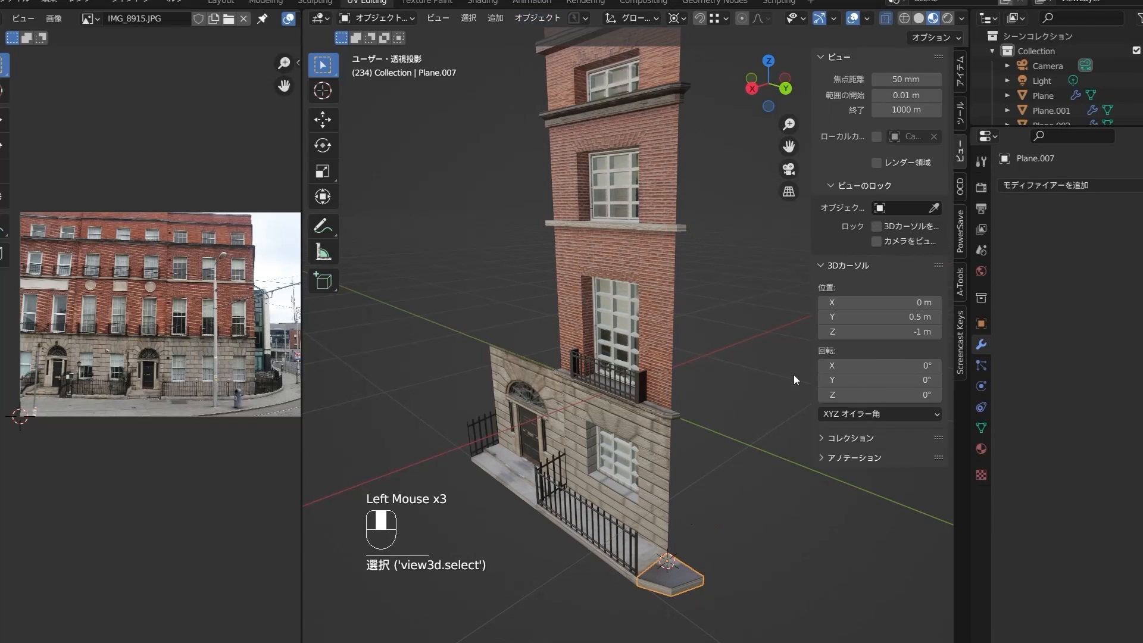
# Set the 3D cursor's Z to 1 m and move the origin of the upper cornice corner pieces to it.
pyautogui.click(867, 332)
pyautogui.press('Return')
pyautogui.doubleClick(680, 227)
pyautogui.scroll(-2, 681, 227)
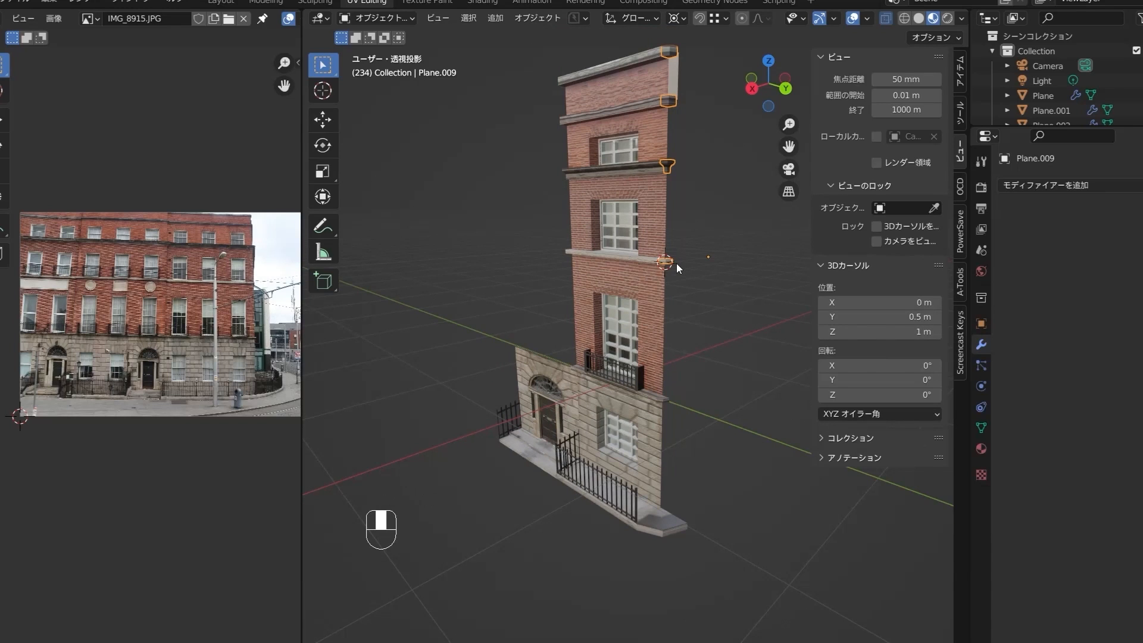
pyautogui.click(538, 18)
pyautogui.moveTo(655, 52)
pyautogui.click(693, 81)
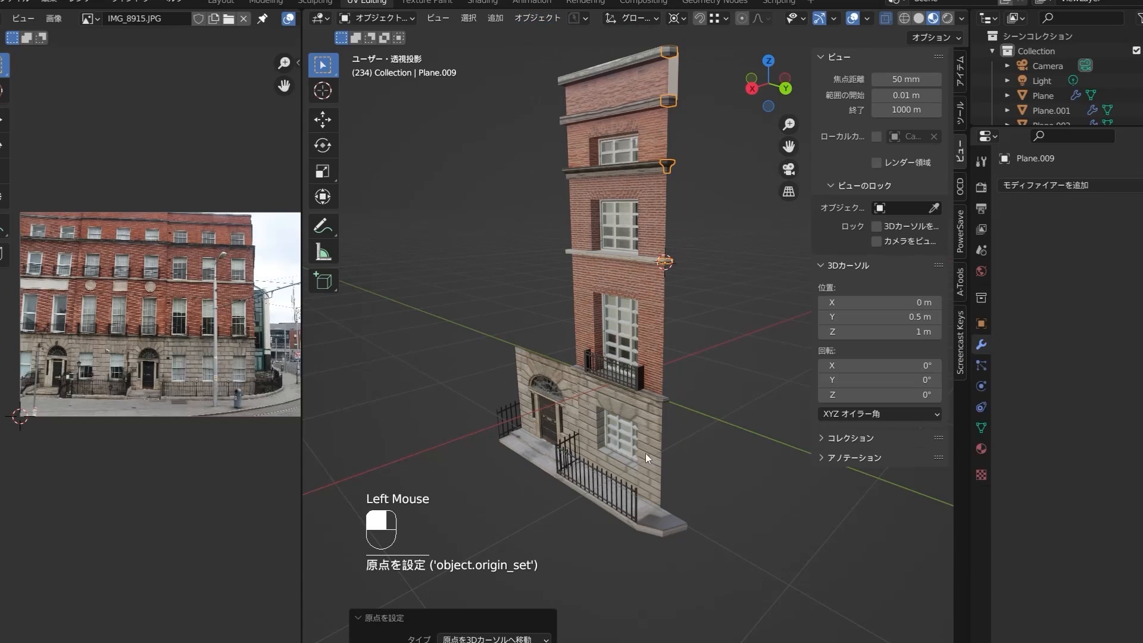
# Set the 3D cursor's Z to 0 m and move the origin of the lower ledge corner piece to it.
pyautogui.click(665, 403)
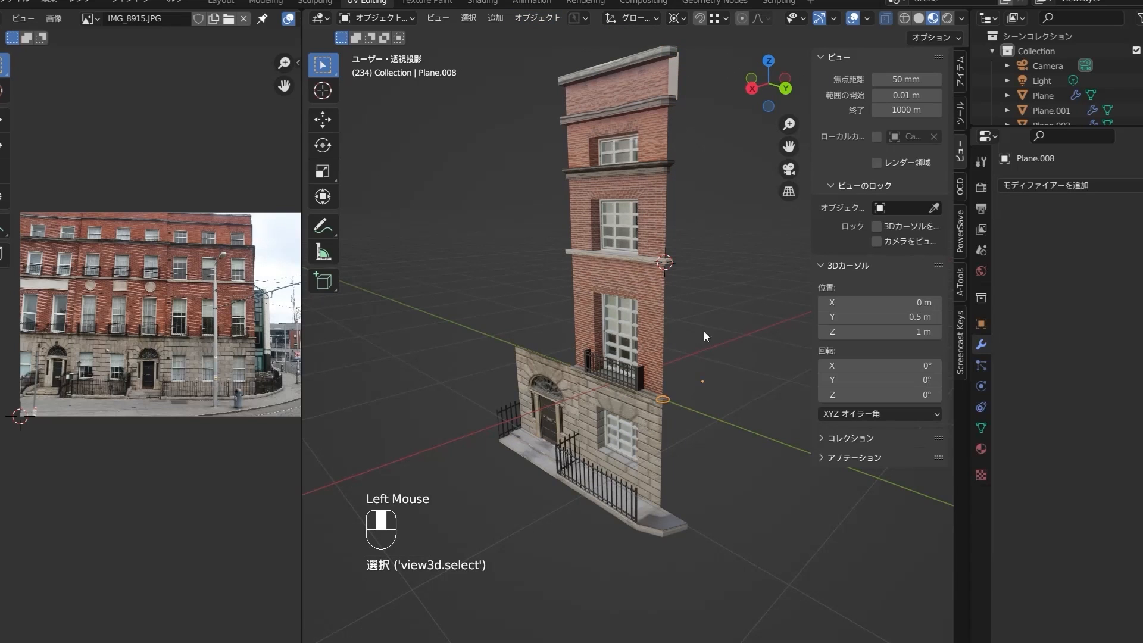
pyautogui.write('0')
pyautogui.press('Return')
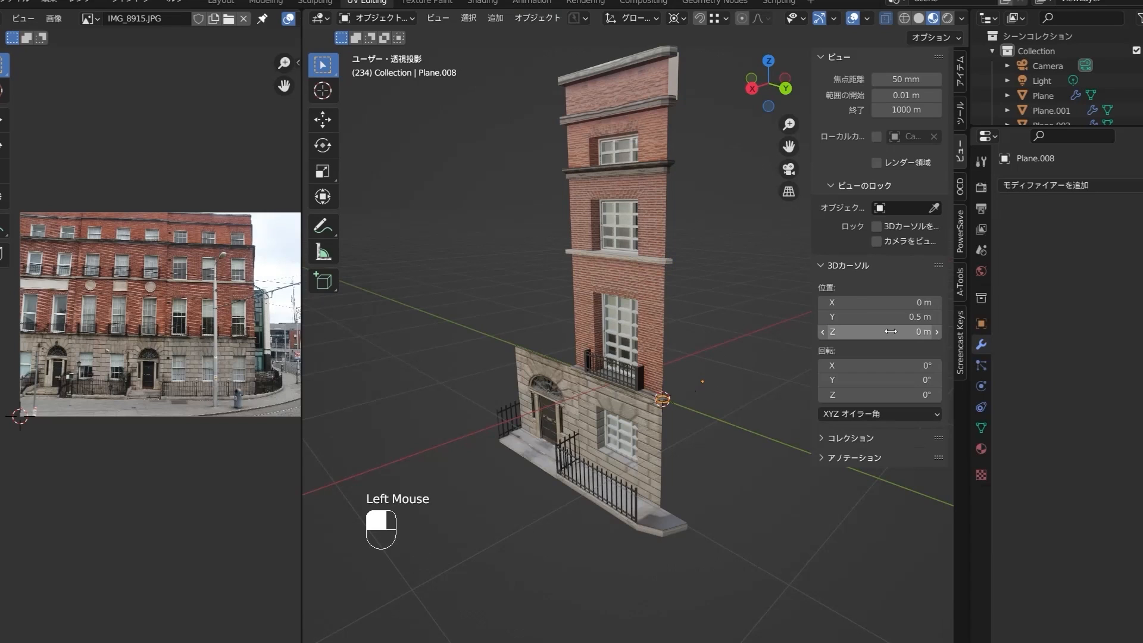
pyautogui.scroll(2, 580, 481)
pyautogui.click(552, 18)
pyautogui.moveTo(631, 50)
pyautogui.click(694, 101)
pyautogui.click(689, 240)
# Examine from several angles how the separated corner pieces fit along the facade's outer edge.
pyautogui.scroll(-1, 677, 333)
pyautogui.moveTo(677, 334); pyautogui.dragTo(671, 352, button='middle')
pyautogui.scroll(1, 670, 363)
pyautogui.click(666, 457)
pyautogui.scroll(2, 632, 485)
pyautogui.moveTo(653, 391); pyautogui.dragTo(542, 561, button='middle')
pyautogui.click(623, 355)
pyautogui.scroll(1, 664, 388)
pyautogui.scroll(1, 658, 424)
pyautogui.scroll(-2, 658, 424)
pyautogui.click(674, 533)
pyautogui.scroll(3, 667, 535)
pyautogui.click(541, 520)
pyautogui.click(540, 520)
pyautogui.scroll(-1, 543, 562)
pyautogui.moveTo(658, 322); pyautogui.dragTo(685, 366, button='middle')
pyautogui.click(670, 381)
pyautogui.scroll(1, 685, 366)
pyautogui.scroll(-1, 687, 209)
pyautogui.moveTo(687, 208); pyautogui.dragTo(690, 224, button='middle')
# Edit the upper cornice corner pieces in edge mode and move the topmost cornice's corner edge outward to square it.
pyautogui.click(697, 182)
pyautogui.press('Tab')
pyautogui.moveTo(698, 185); pyautogui.dragTo(691, 256, button='middle')
pyautogui.press('2')
pyautogui.click(679, 310)
pyautogui.click(676, 224)
pyautogui.click(639, 211)
pyautogui.press('g')
# Square the second cornice's corner by moving its outer edge along X and Y.
pyautogui.click(639, 344)
pyautogui.press('g')
pyautogui.press('x')
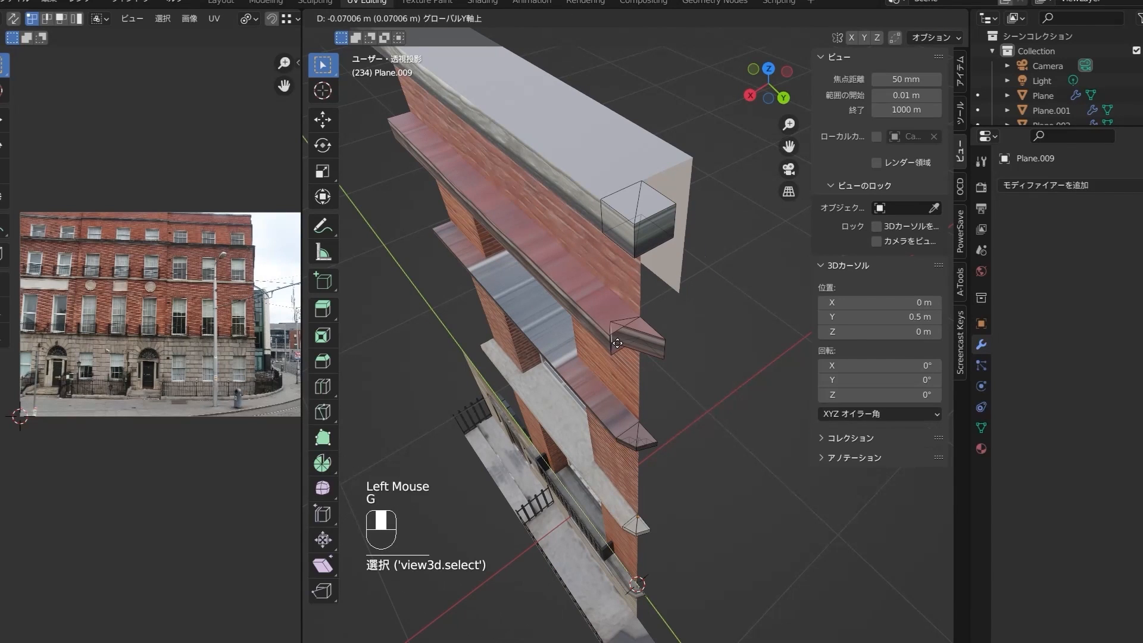
pyautogui.click(611, 339)
pyautogui.press('g')
pyautogui.press('y')
pyautogui.click(665, 341)
# Move the third cornice's upper corner edge along X and Y to form a square corner.
pyautogui.moveTo(666, 340); pyautogui.dragTo(661, 327, button='middle')
pyautogui.click(633, 373)
pyautogui.scroll(1, 632, 389)
pyautogui.scroll(-2, 661, 384)
pyautogui.scroll(1, 679, 382)
pyautogui.moveTo(633, 389); pyautogui.dragTo(694, 220, button='middle')
pyautogui.click(698, 218)
pyautogui.press('g')
pyautogui.press('x')
pyautogui.click(700, 218)
pyautogui.press('g')
pyautogui.press('y')
pyautogui.click(713, 225)
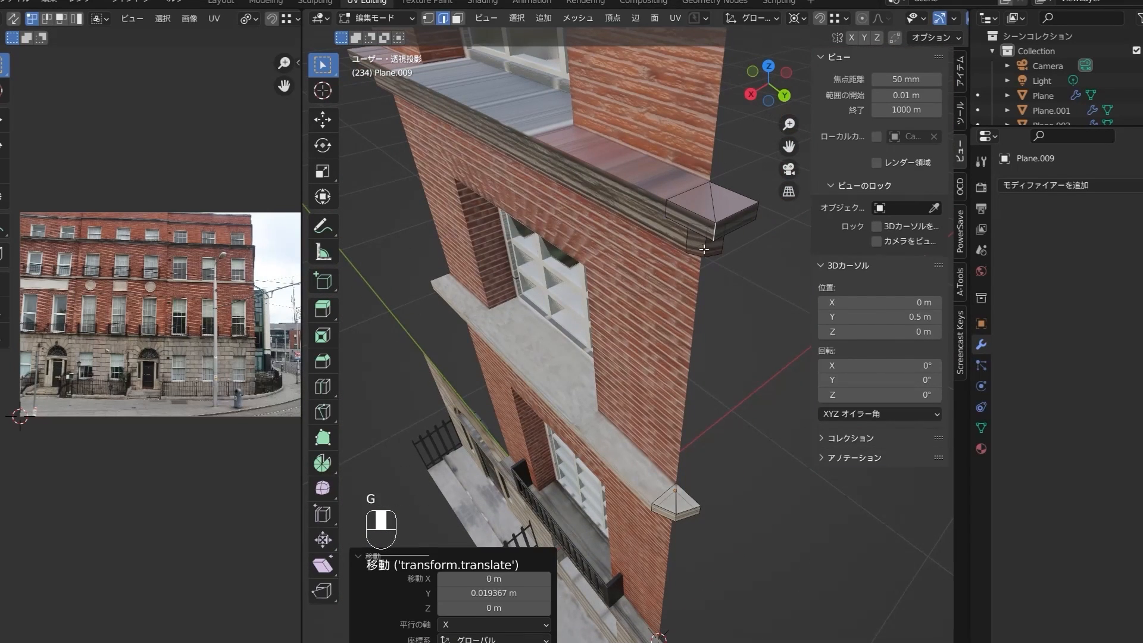
# Move the third cornice's lower corner edge along X and Y to line up with the facade's profile.
pyautogui.click(704, 246)
pyautogui.press('g')
pyautogui.press('x')
pyautogui.click(698, 255)
pyautogui.press('g')
pyautogui.press('y')
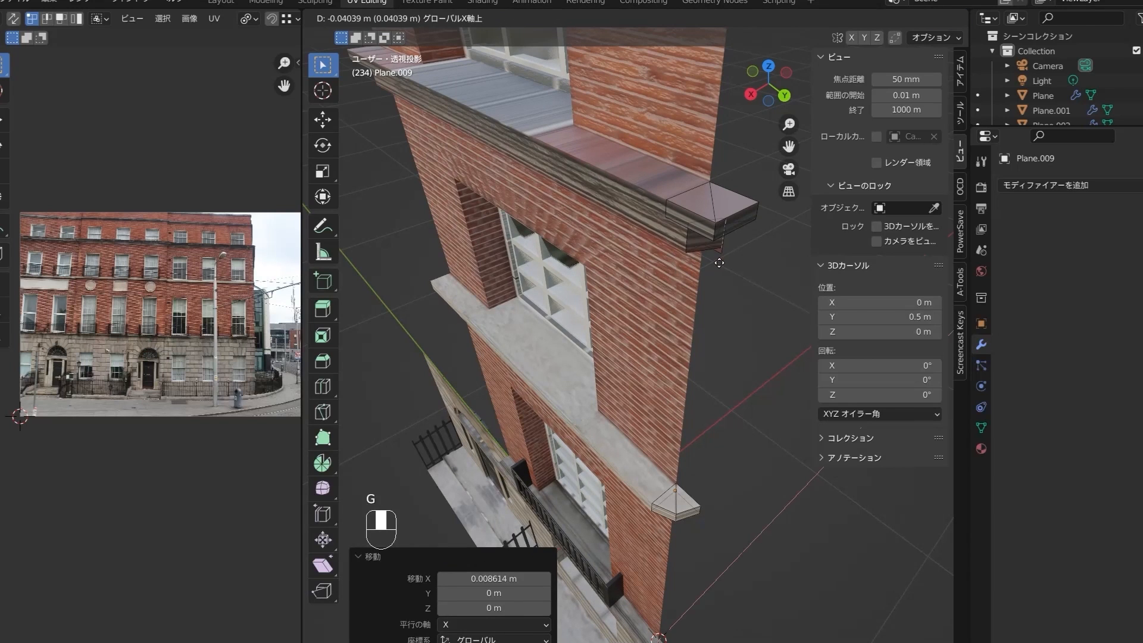
pyautogui.click(720, 262)
# Square the corner of the light stone ledge below by moving its edge along Y and X, and leave Edit Mode.
pyautogui.keyDown('shift'); pyautogui.moveTo(719, 262); pyautogui.dragTo(717, 141, button='middle'); pyautogui.keyUp('shift')
pyautogui.click(675, 387)
pyautogui.click(675, 388)
pyautogui.press('g')
pyautogui.press('y')
pyautogui.click(685, 397)
pyautogui.press('g')
pyautogui.press('x')
pyautogui.click(670, 398)
pyautogui.scroll(-3, 670, 399)
pyautogui.moveTo(670, 399); pyautogui.dragTo(681, 435, button='middle')
pyautogui.press('Tab')
# Edit the corner piece of the ledge above the ground floor and move its corner edge along Y.
pyautogui.scroll(2, 681, 436)
pyautogui.click(677, 439)
pyautogui.moveTo(656, 534); pyautogui.dragTo(663, 576, button='middle')
pyautogui.click(678, 442)
pyautogui.press('Tab')
pyautogui.click(679, 444)
pyautogui.press('g')
pyautogui.press('y')
pyautogui.click(687, 471)
pyautogui.press('Tab')
# Edit the pavement corner piece and bevel its outer vertical corner edge into a chamfer.
pyautogui.scroll(5, 687, 471)
pyautogui.click(663, 576)
pyautogui.press('Tab')
pyautogui.click(664, 577)
pyautogui.click(659, 570)
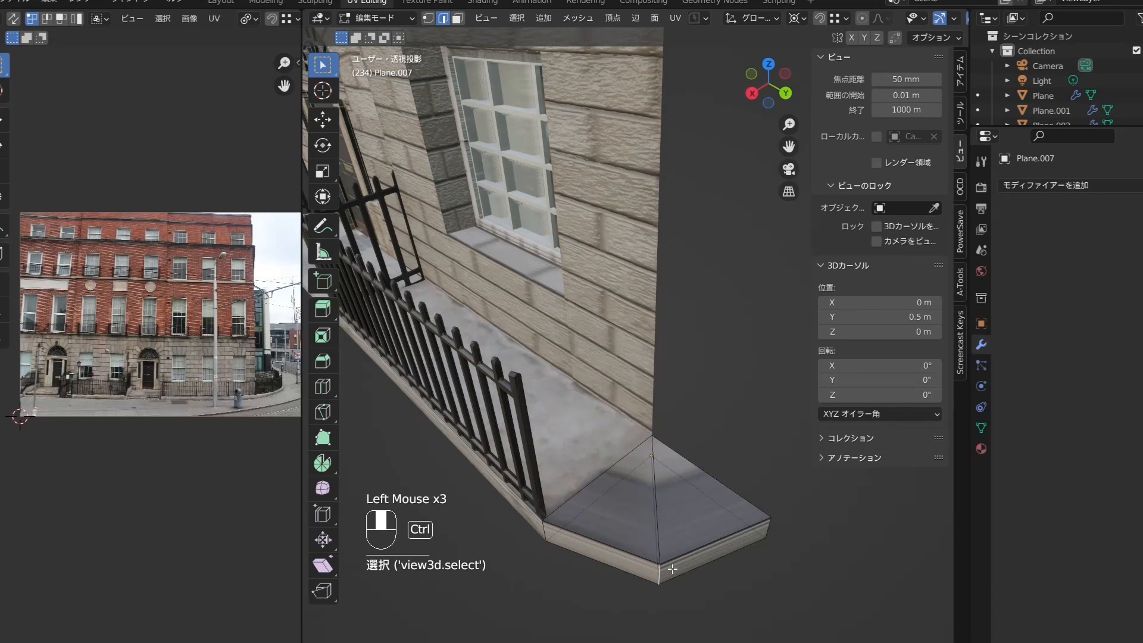
pyautogui.hotkey('ctrl', 'b')
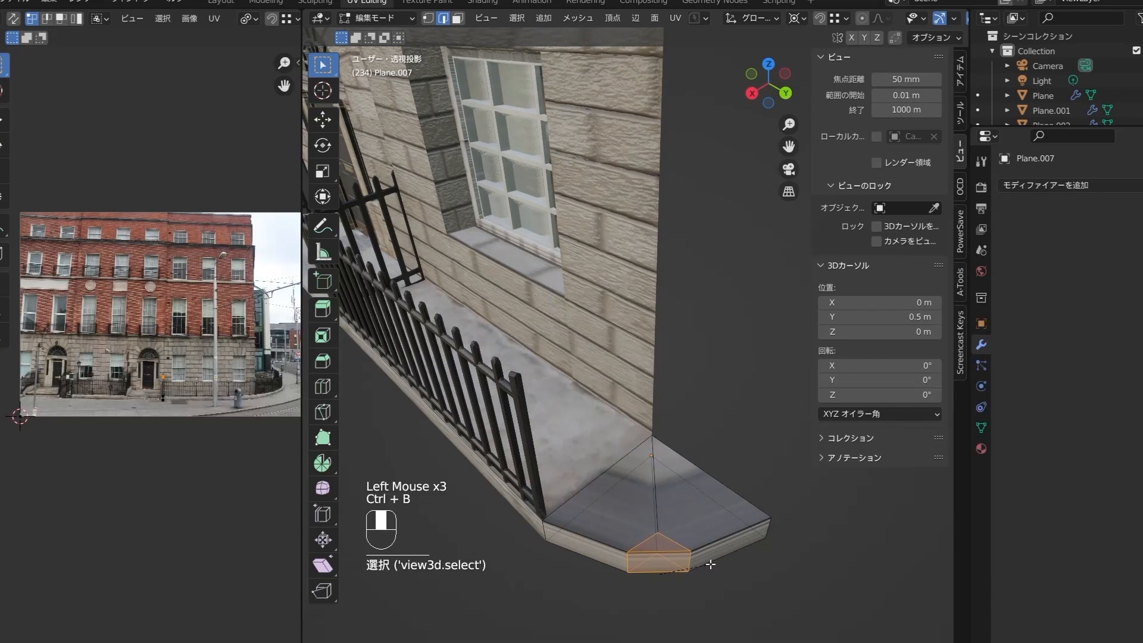
pyautogui.click(710, 564)
# Select the three top faces of the pavement corner piece in face mode.
pyautogui.click(658, 527)
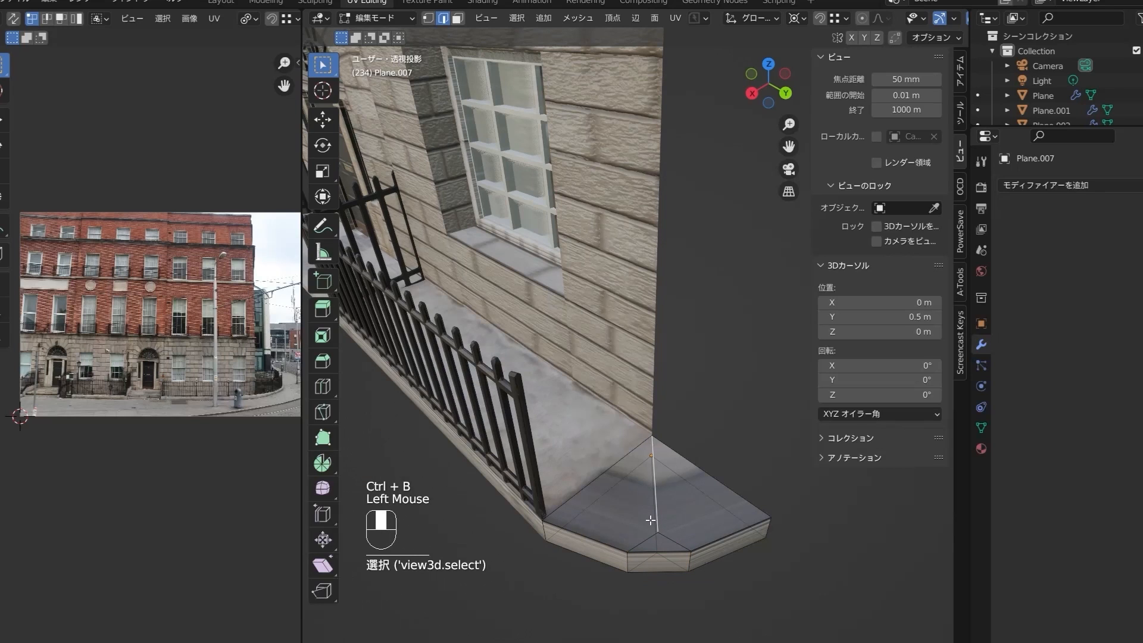
pyautogui.press('3')
pyautogui.click(631, 511)
pyautogui.click(632, 511)
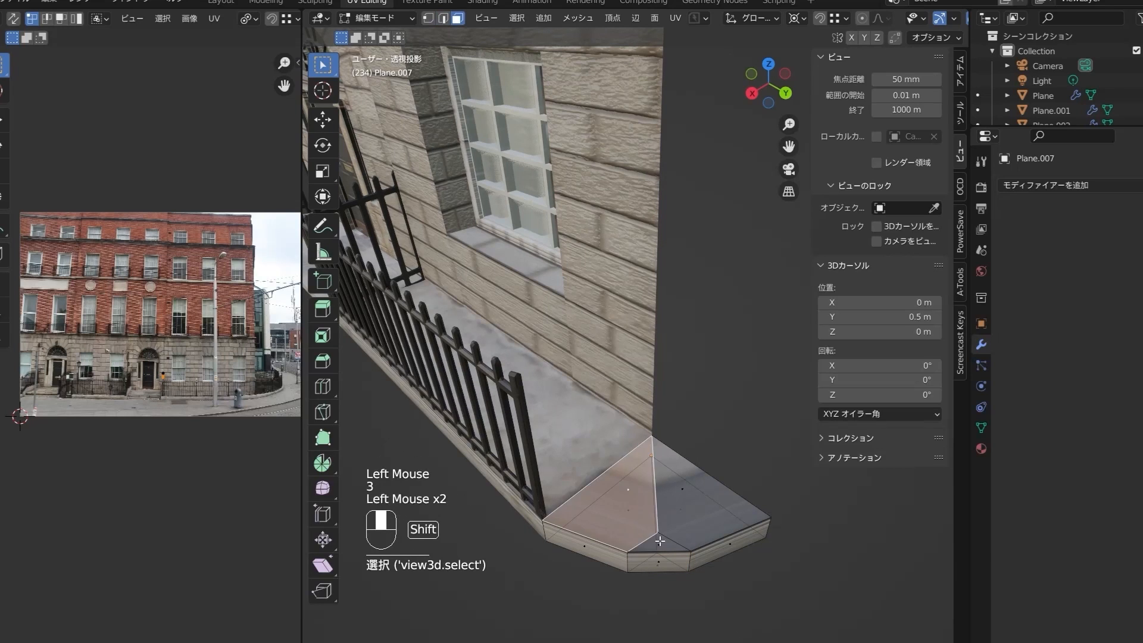
pyautogui.keyDown('shift'); pyautogui.click(658, 545); pyautogui.keyUp('shift')
pyautogui.keyDown('shift'); pyautogui.click(679, 494); pyautogui.keyUp('shift')
# Try to move and scale the top faces' existing UVs onto the pavement area of the facade photo.
pyautogui.scroll(3, 213, 437)
pyautogui.keyDown('shift'); pyautogui.moveTo(213, 437); pyautogui.dragTo(105, 419, button='middle'); pyautogui.keyUp('shift')
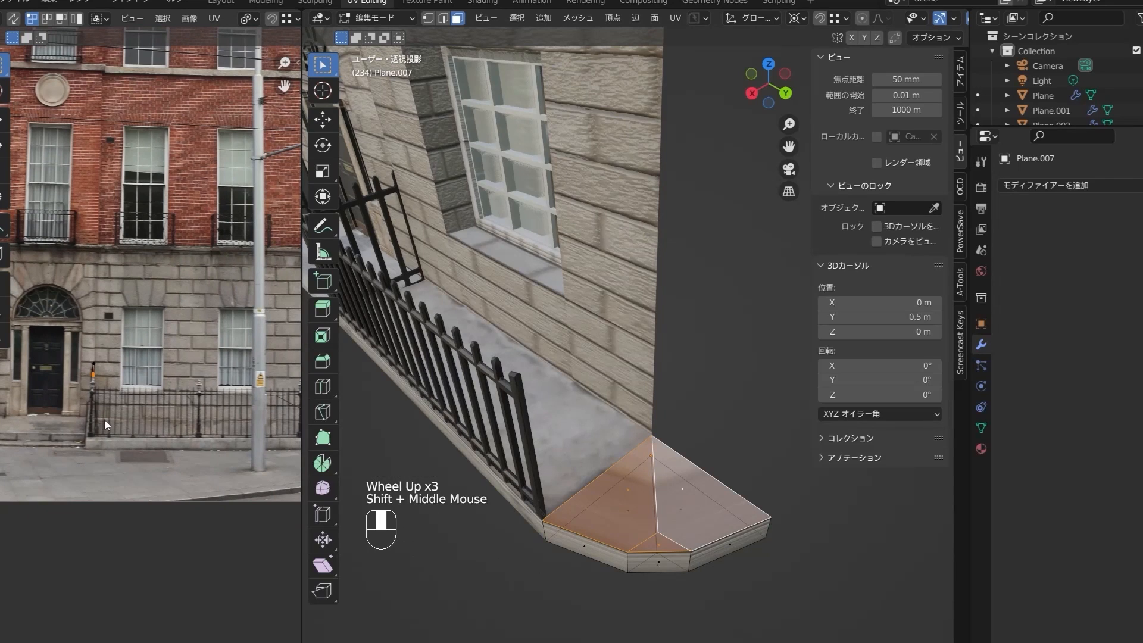
pyautogui.moveTo(82, 368); pyautogui.dragTo(107, 393)
pyautogui.press('g')
pyautogui.press('s')
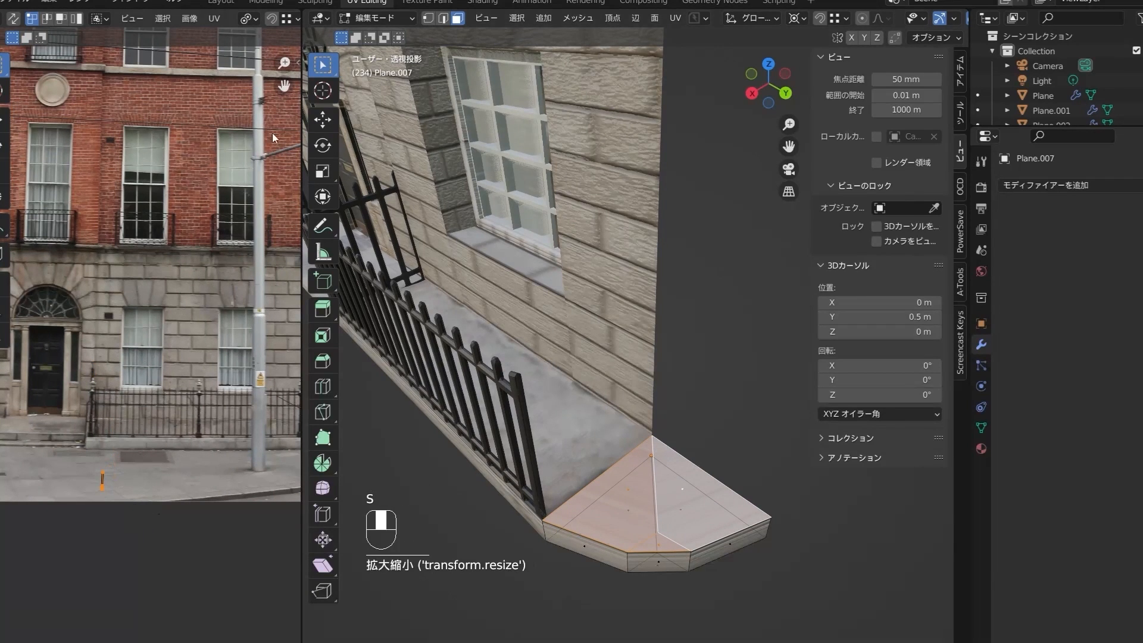
# Unwrap the selected top faces of the pavement corner piece.
pyautogui.click(84, 3)
pyautogui.click(676, 18)
pyautogui.click(690, 37)
pyautogui.scroll(-4, 233, 428)
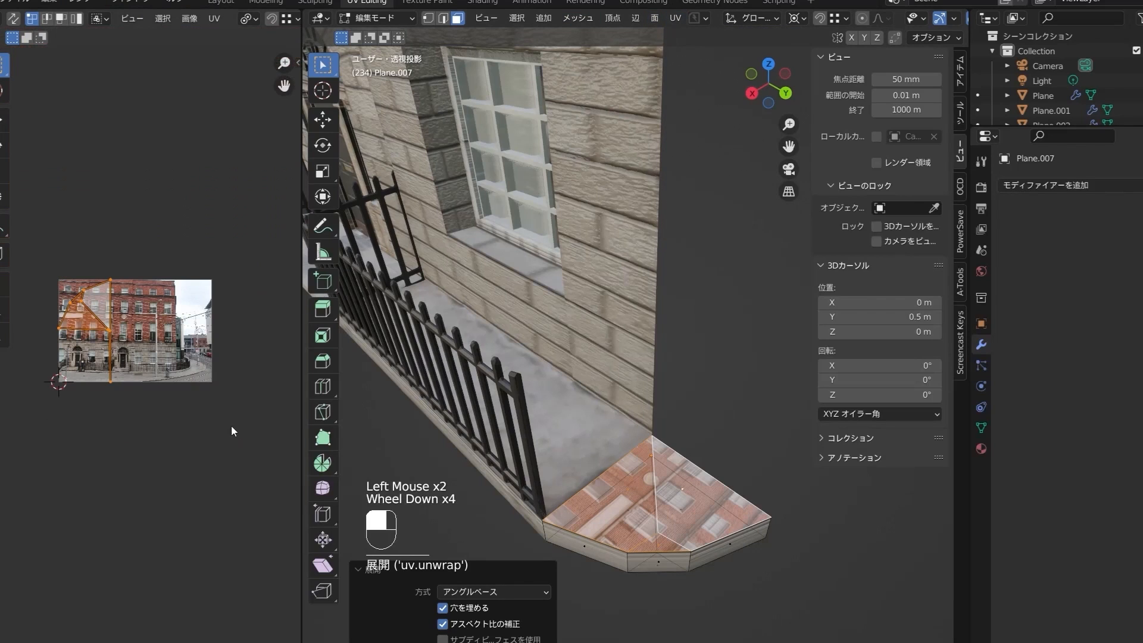
# Scale down the unwrapped UV island and move it onto the grey pavement at the photo's lower edge.
pyautogui.click(115, 360)
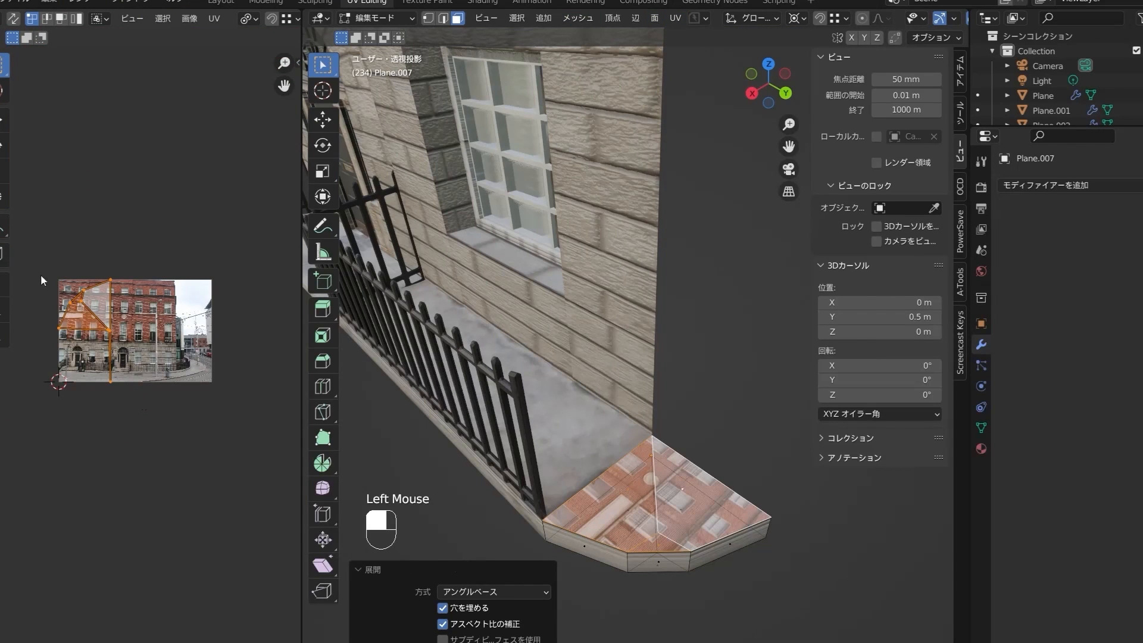
pyautogui.moveTo(42, 273); pyautogui.dragTo(140, 399)
pyautogui.press('s')
pyautogui.click(111, 348)
pyautogui.press('g')
pyautogui.click(143, 417)
pyautogui.scroll(2, 143, 417)
pyautogui.press('s')
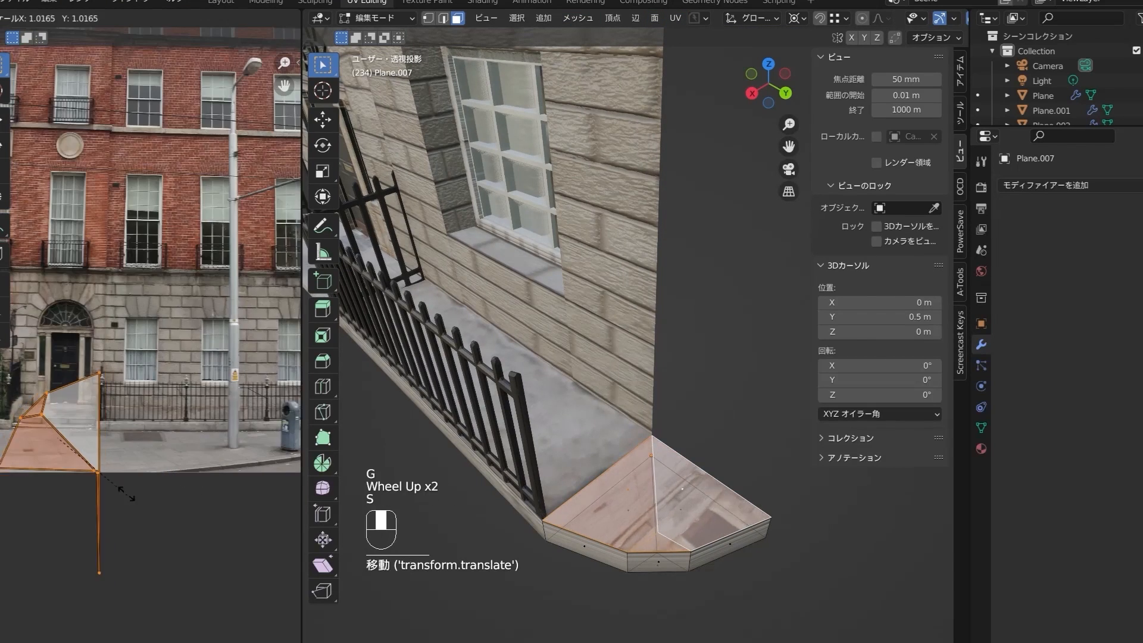
pyautogui.click(82, 443)
pyautogui.press('g')
pyautogui.click(102, 468)
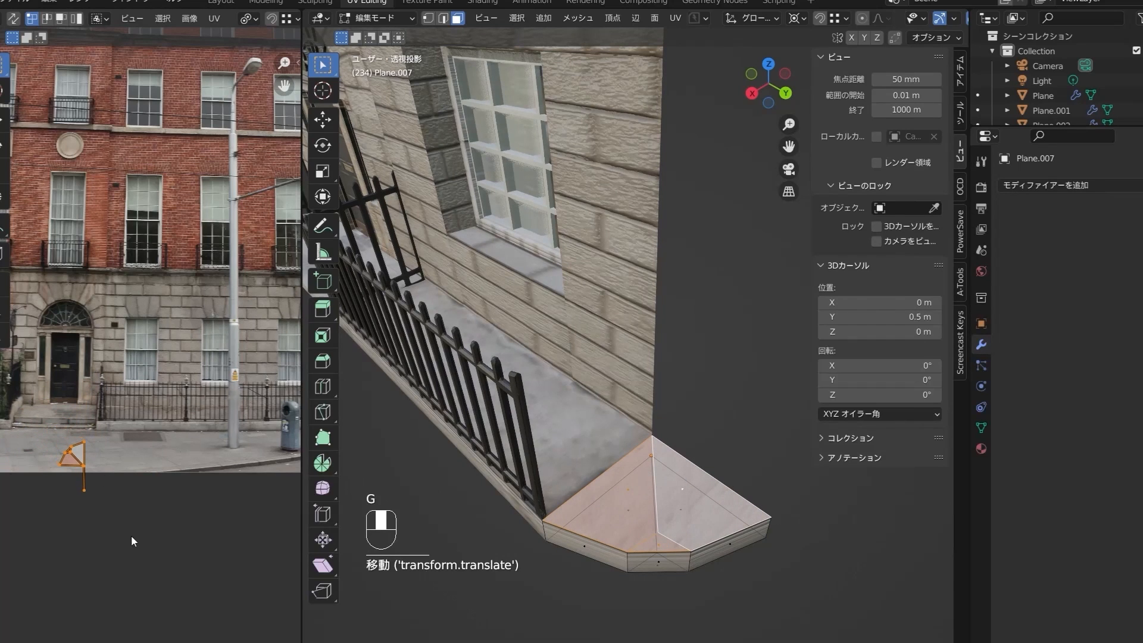
# Move the stretched lower UV vertex up onto the pavement area and select the whole UV island.
pyautogui.press('g')
pyautogui.click(91, 499)
pyautogui.press('g')
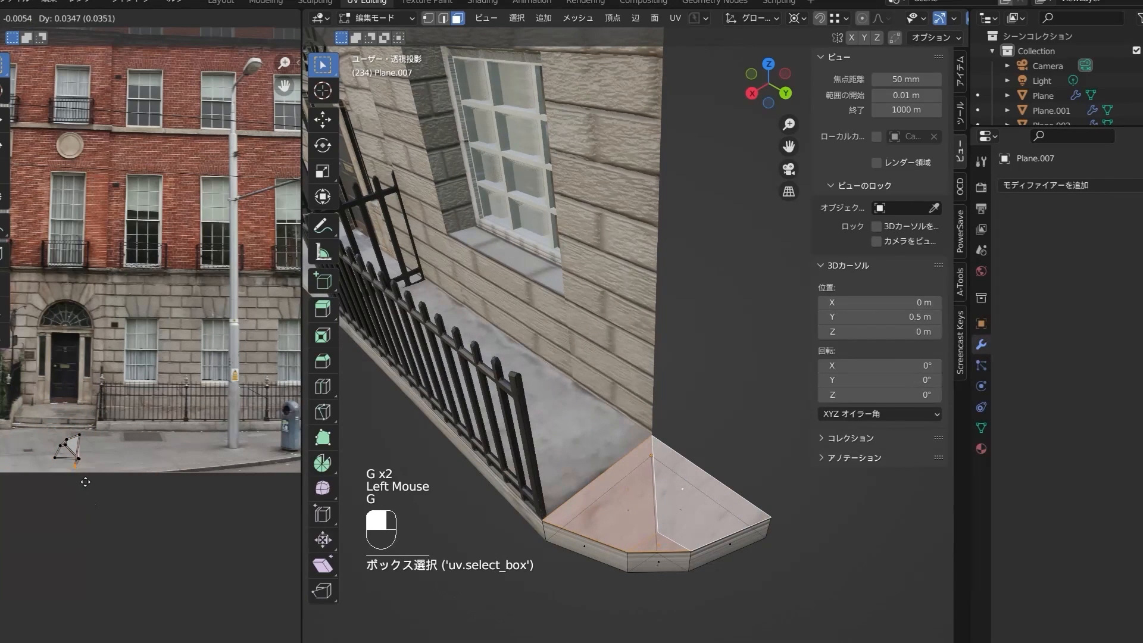
pyautogui.click(91, 477)
pyautogui.moveTo(36, 430); pyautogui.dragTo(96, 476)
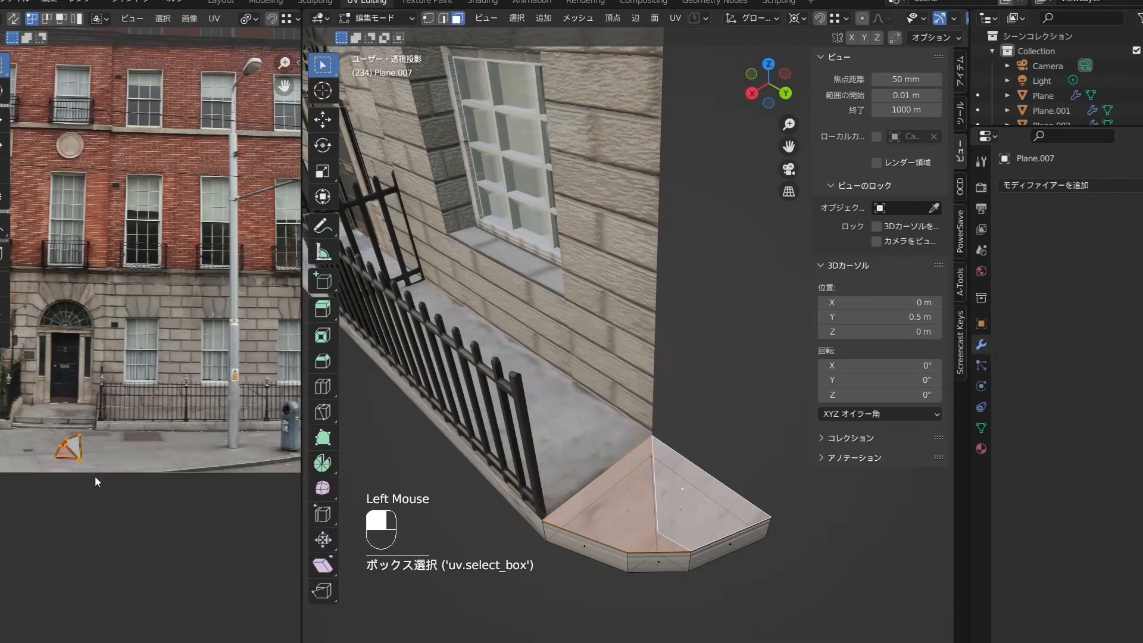
# Reposition the corner piece's selected UV island on the pavement area of the photo and return to Object Mode.
pyautogui.press('g')
pyautogui.click(125, 488)
pyautogui.press('Tab')
pyautogui.moveTo(475, 468); pyautogui.dragTo(475, 479, button='middle')
pyautogui.scroll(-6, 613, 452)
pyautogui.click(614, 452)
pyautogui.moveTo(613, 452); pyautogui.dragTo(692, 327, button='middle')
pyautogui.scroll(2, 614, 371)
pyautogui.scroll(-1, 615, 371)
pyautogui.scroll(-1, 485, 351)
# Extrude the outer top edges of the pavement corner piece upward to form tall faces at railing height.
pyautogui.click(652, 357)
pyautogui.click(697, 177)
pyautogui.click(706, 558)
pyautogui.moveTo(706, 558); pyautogui.dragTo(595, 590, button='middle')
pyautogui.scroll(1, 619, 553)
pyautogui.keyDown('shift'); pyautogui.moveTo(670, 500); pyautogui.dragTo(671, 355, button='middle'); pyautogui.keyUp('shift')
pyautogui.scroll(3, 631, 405)
pyautogui.keyDown('shift'); pyautogui.moveTo(591, 461); pyautogui.dragTo(577, 360, button='middle'); pyautogui.keyUp('shift')
pyautogui.press('Tab')
pyautogui.moveTo(594, 576); pyautogui.dragTo(608, 581, button='middle')
pyautogui.click(607, 598)
pyautogui.press('2')
pyautogui.click(606, 589)
pyautogui.keyDown('shift'); pyautogui.click(674, 598); pyautogui.keyUp('shift')
pyautogui.keyDown('shift'); pyautogui.click(730, 573); pyautogui.keyUp('shift')
pyautogui.press('e')
pyautogui.click(645, 464)
# Add two horizontal loop cuts across the extruded faces, one near the lower edge and one near the upper edge.
pyautogui.hotkey('ctrl', 'r')
pyautogui.click(641, 464)
pyautogui.click(641, 517)
pyautogui.hotkey('ctrl', 'r')
pyautogui.click(642, 471)
pyautogui.click(642, 423)
# Separate the tall extruded faces from the pavement corner piece into their own object.
pyautogui.press('3')
pyautogui.click(610, 426)
pyautogui.keyDown('shift'); pyautogui.click(710, 455); pyautogui.keyUp('shift')
pyautogui.keyDown('shift'); pyautogui.click(705, 508); pyautogui.keyUp('shift')
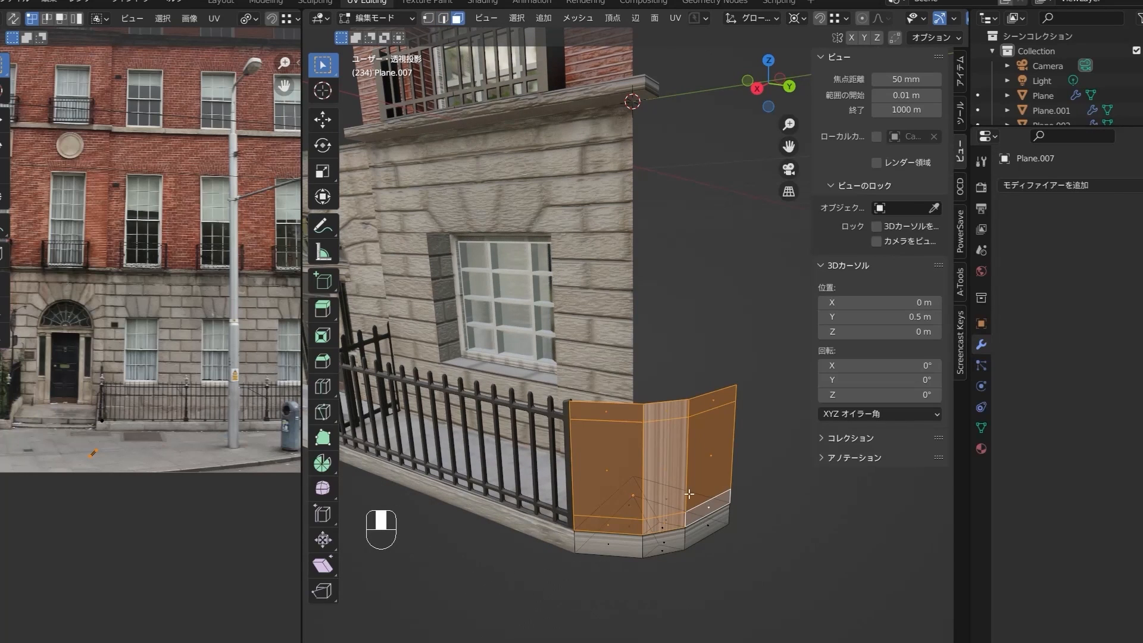
pyautogui.press('p')
pyautogui.click(689, 515)
# Divide the separated faces into vertical strips, and inset and delete the inner faces to leave railing bars.
pyautogui.press('Tab')
pyautogui.click(617, 451)
pyautogui.press('Tab')
pyautogui.hotkey('ctrl', 'r')
pyautogui.press('a')
pyautogui.press('i')
pyautogui.moveTo(745, 524); pyautogui.dragTo(752, 529)
pyautogui.hotkey('ctrl', 'z')
pyautogui.press('Delete')
# Delete the upper-edge faces between the corner railing's bars so that only the pointed spikes remain.
pyautogui.scroll(1, 569, 406)
pyautogui.press('3')
pyautogui.keyDown('shift'); pyautogui.moveTo(570, 405); pyautogui.dragTo(604, 418); pyautogui.keyUp('shift')
pyautogui.keyDown('shift'); pyautogui.moveTo(626, 409); pyautogui.dragTo(708, 417); pyautogui.keyUp('shift')
pyautogui.keyDown('shift'); pyautogui.moveTo(719, 399); pyautogui.dragTo(741, 413); pyautogui.keyUp('shift')
pyautogui.press('Delete')
# Select the whole corner railing and move its UVs onto the dark door in the photo.
pyautogui.click(751, 428)
pyautogui.press('a')
pyautogui.scroll(-2, 138, 356)
pyautogui.scroll(-2, 94, 406)
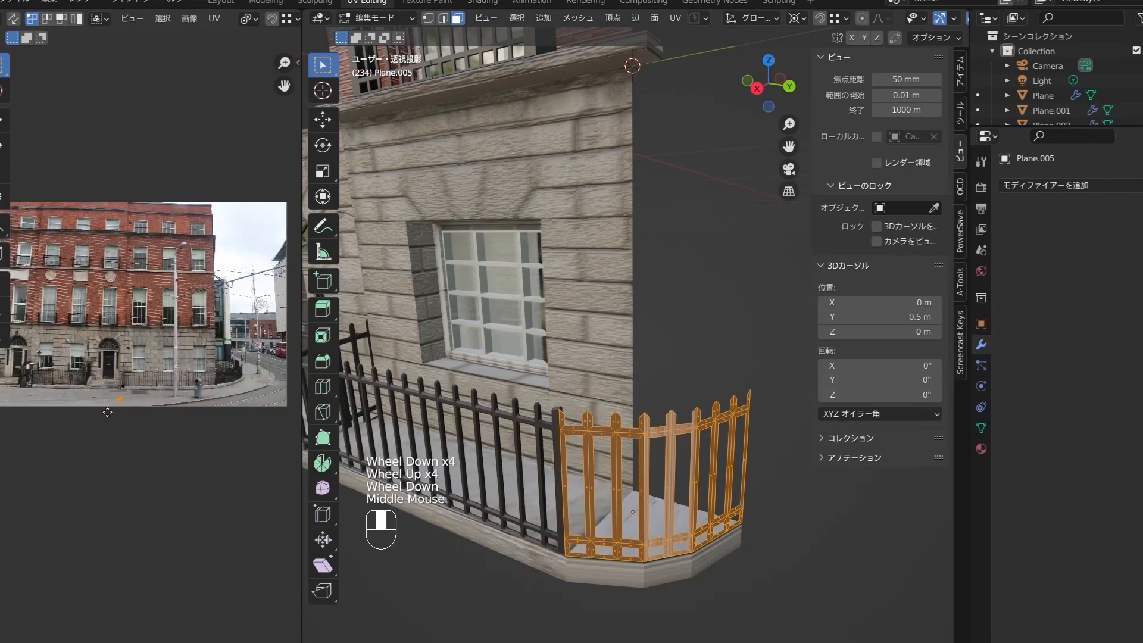
pyautogui.scroll(3, 167, 452)
pyautogui.press('a')
pyautogui.moveTo(176, 462); pyautogui.dragTo(217, 505)
pyautogui.press('g')
pyautogui.click(190, 452)
pyautogui.press('Tab')
pyautogui.press('Tab')
pyautogui.moveTo(536, 542); pyautogui.dragTo(554, 416, button='middle')
pyautogui.press('Tab')
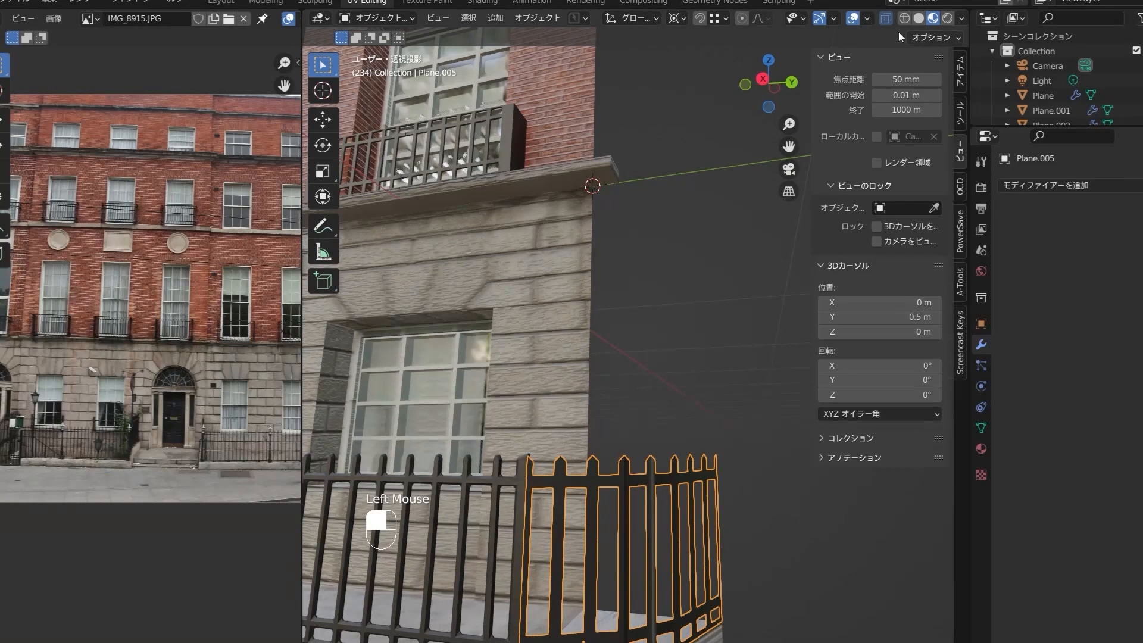
# Turn on the Face Orientation overlay and enter Edit Mode on the corner railing.
pyautogui.click(870, 19)
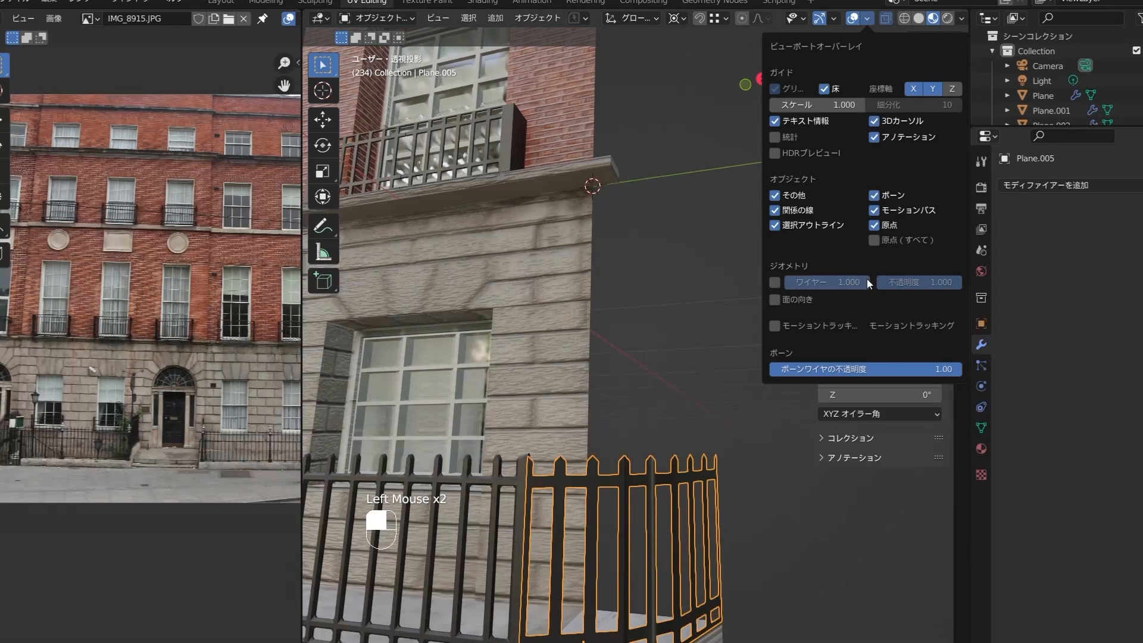
pyautogui.click(781, 305)
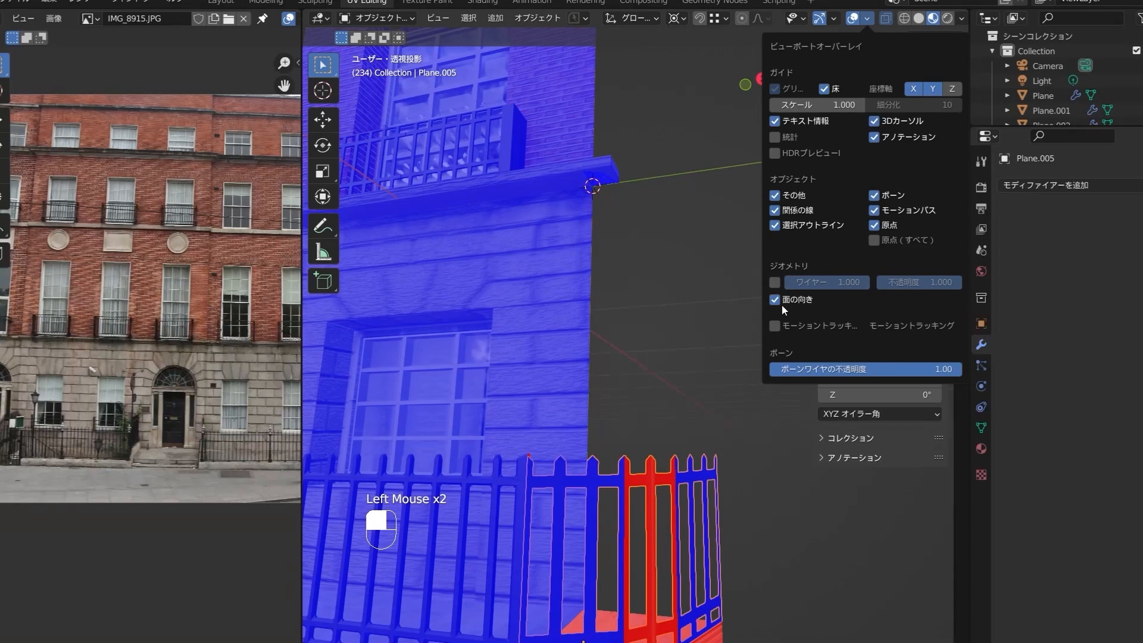
pyautogui.moveTo(682, 534); pyautogui.dragTo(656, 586, button='middle')
pyautogui.press('Tab')
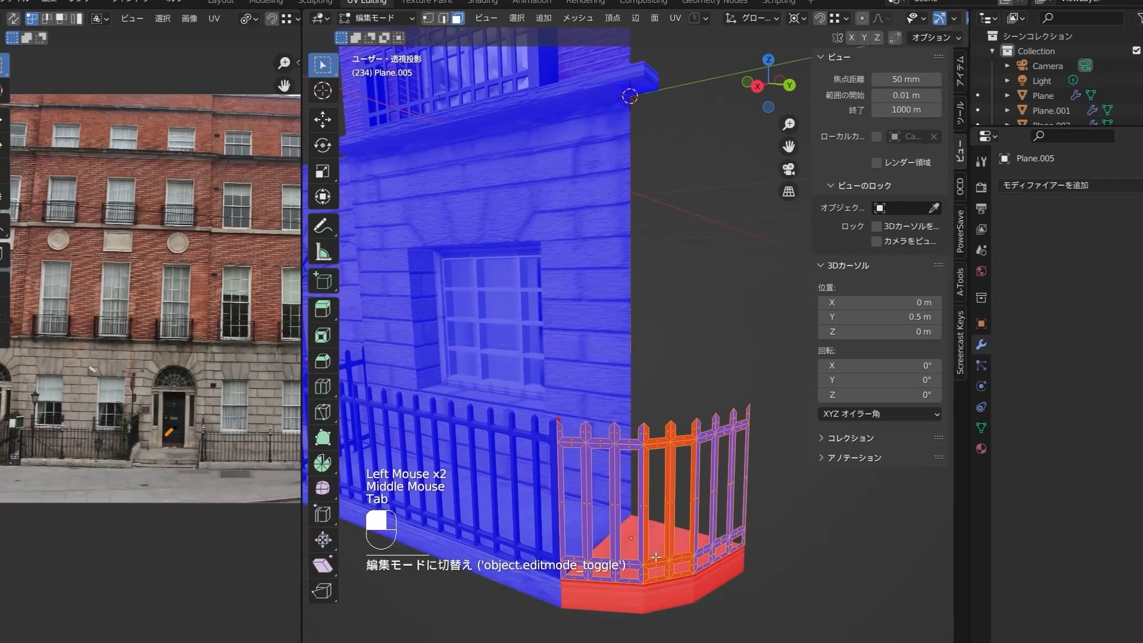
# Select only the corner railing's middle panel with Select Linked, delimited by Normal.
pyautogui.click(659, 562)
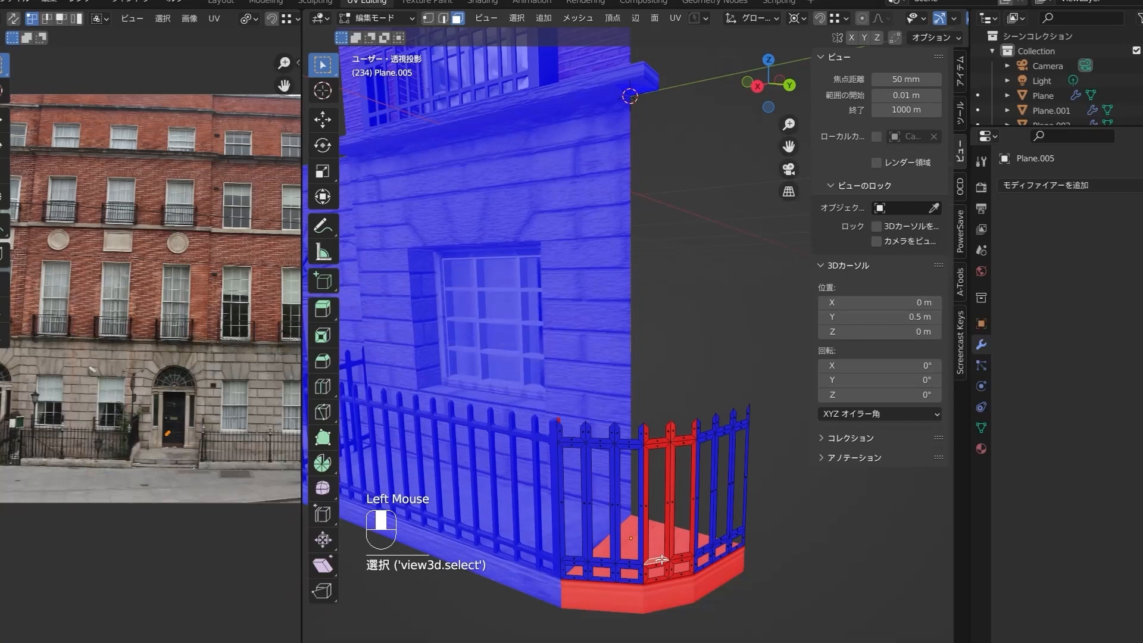
pyautogui.press('l')
pyautogui.click(661, 560)
pyautogui.press('l')
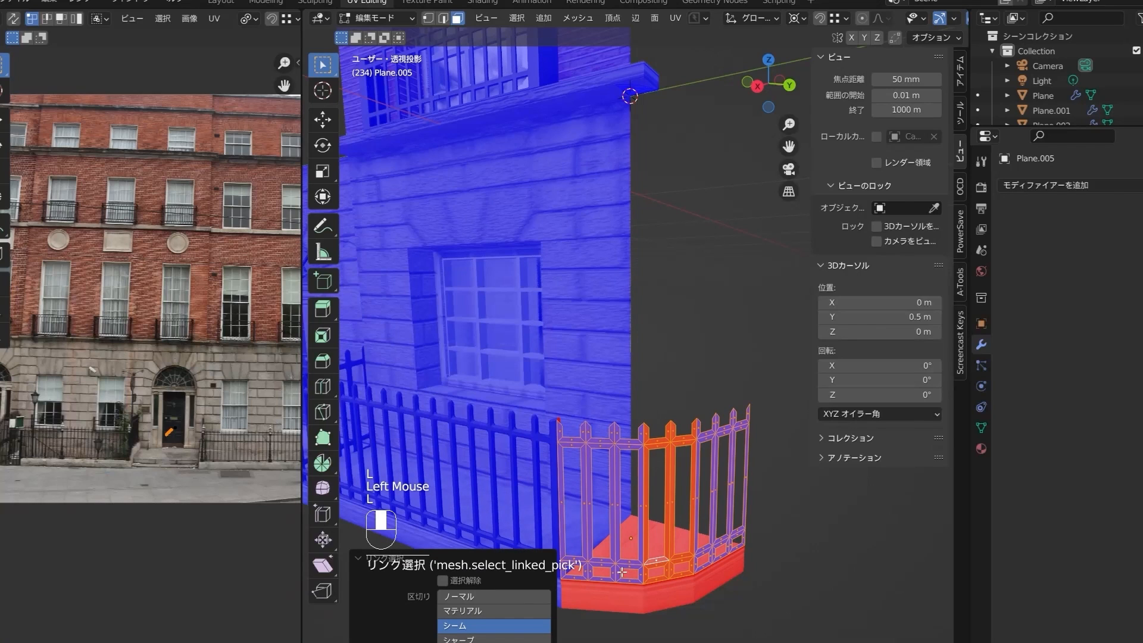
pyautogui.click(513, 597)
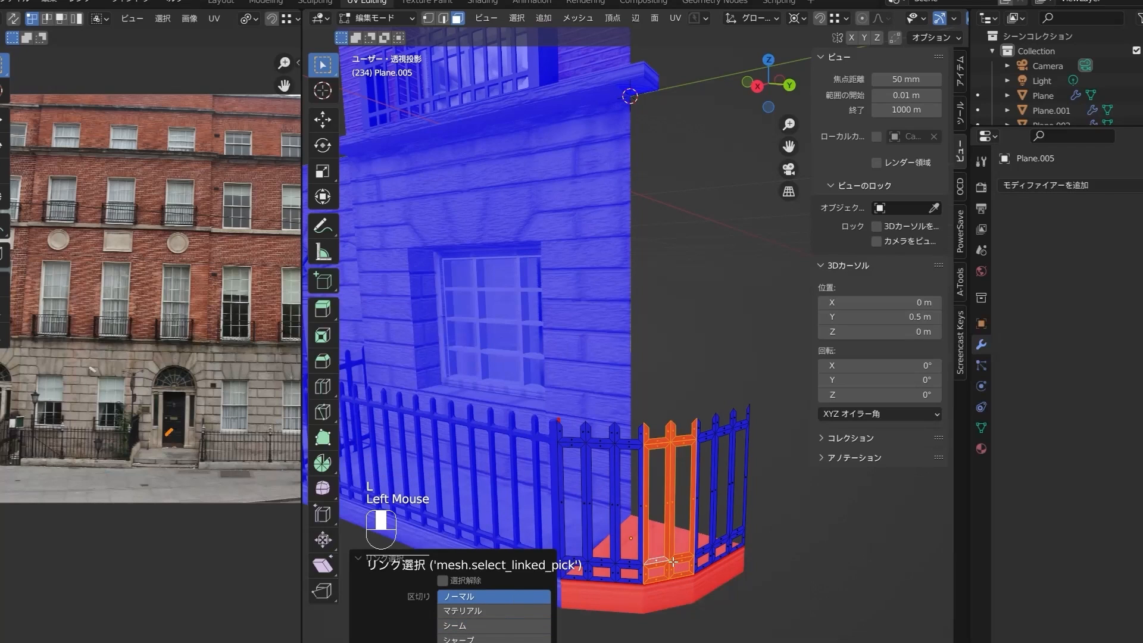
# Flip the normals of the middle railing panel and turn off the Face Orientation overlay.
pyautogui.click(587, 19)
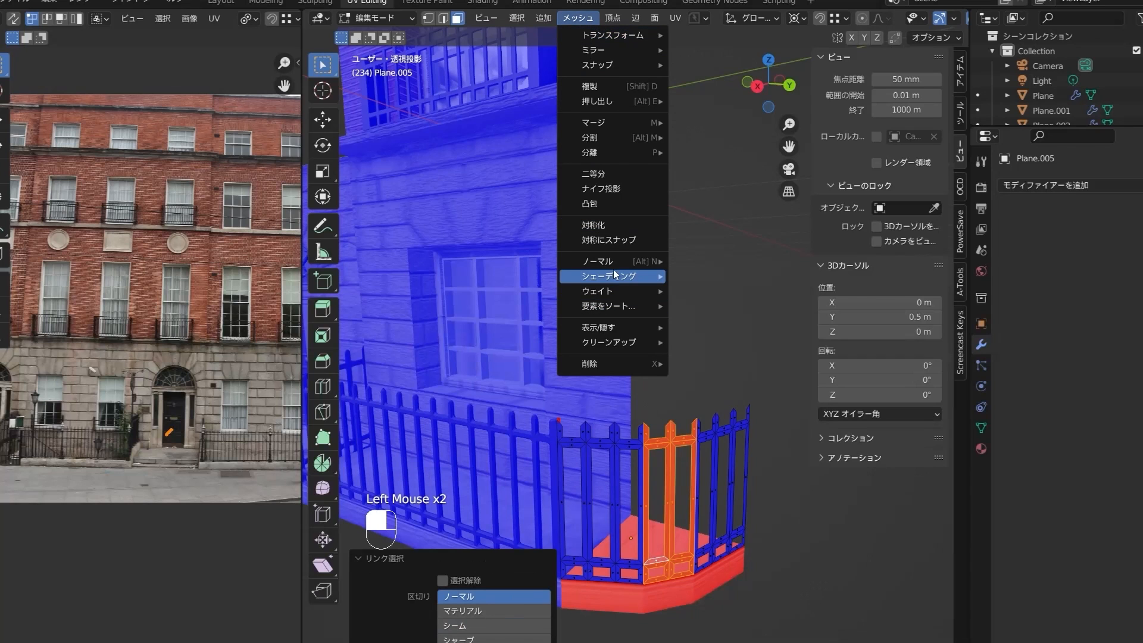
pyautogui.moveTo(614, 267)
pyautogui.click(702, 262)
pyautogui.click(717, 339)
pyautogui.press('Tab')
pyautogui.press('Tab')
pyautogui.click(866, 18)
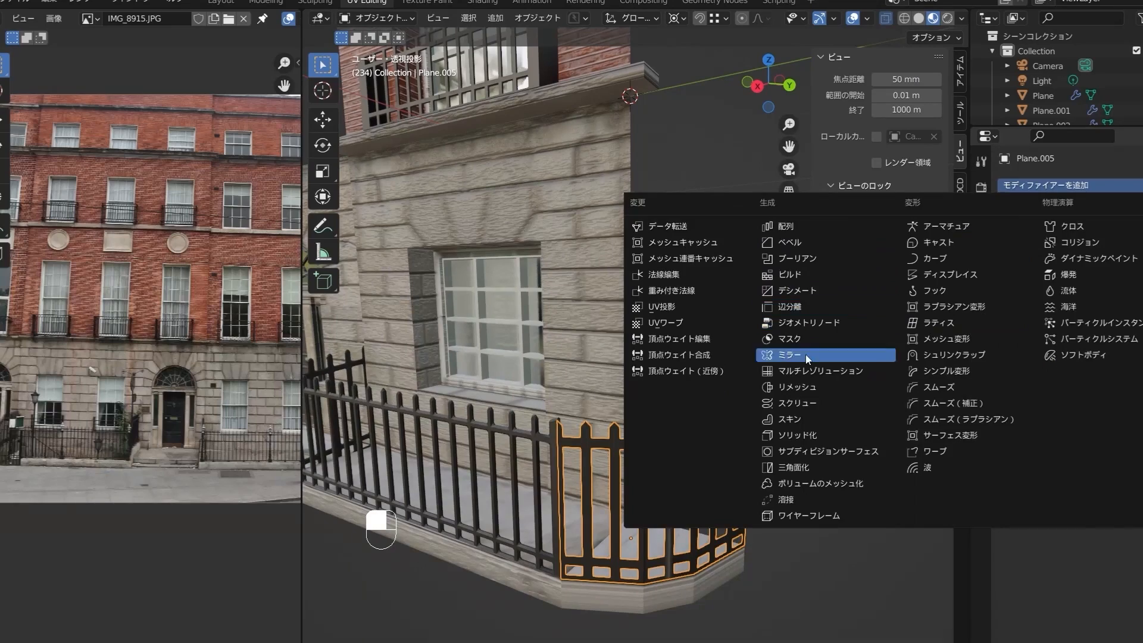
# Add a Solidify modifier to the corner railing with a thickness of 0.002 m.
pyautogui.click(805, 355)
pyautogui.doubleClick(1089, 251)
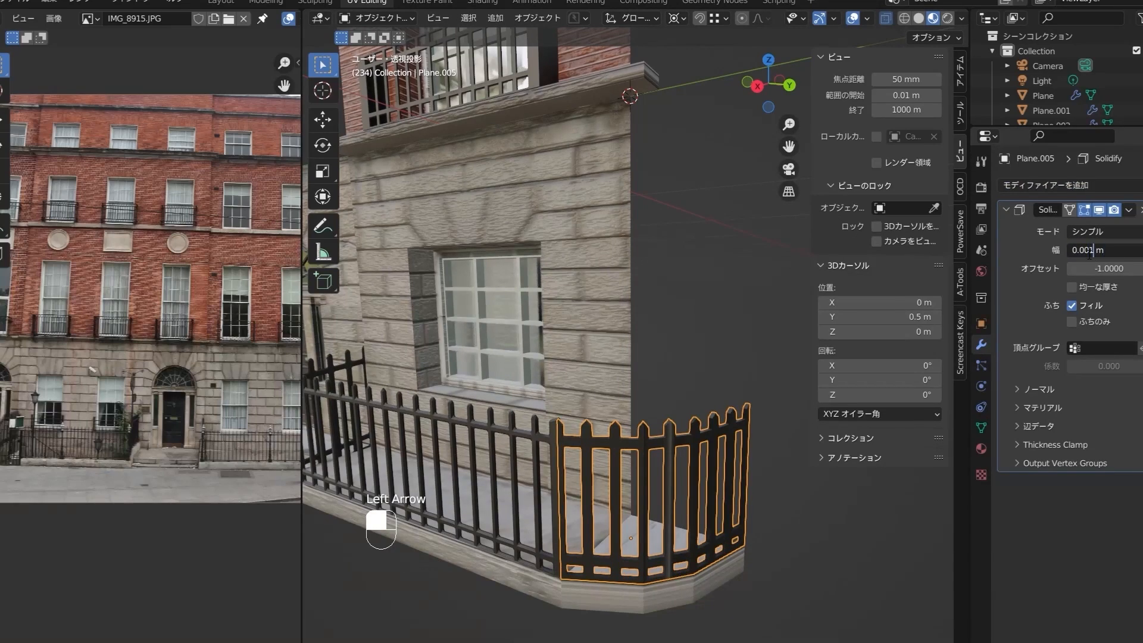
pyautogui.press('Return')
pyautogui.moveTo(619, 500); pyautogui.dragTo(581, 530, button='middle')
pyautogui.scroll(4, 581, 531)
pyautogui.click(1090, 250)
pyautogui.write('0.002')
pyautogui.press('Return')
# Add a Bevel modifier to the corner railing and set its amount to 0.004 m.
pyautogui.click(1046, 185)
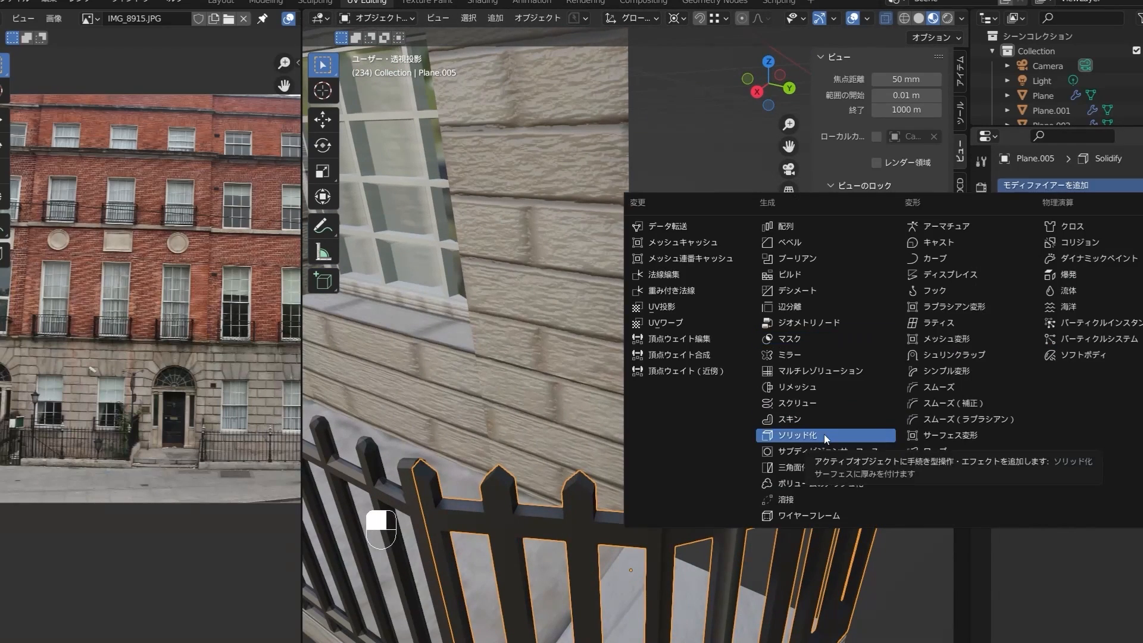
pyautogui.click(790, 243)
pyautogui.click(1096, 540)
pyautogui.write('0.04')
pyautogui.press('Return')
pyautogui.moveTo(673, 452); pyautogui.dragTo(667, 430, button='middle')
pyautogui.scroll(-5, 661, 431)
pyautogui.keyDown('shift'); pyautogui.moveTo(631, 417); pyautogui.dragTo(654, 434, button='middle'); pyautogui.keyUp('shift')
pyautogui.click(666, 435)
pyautogui.click(1096, 539)
pyautogui.write('0.004')
pyautogui.press('Return')
pyautogui.scroll(1, 649, 595)
# Apply the corner railing's modifiers and join the railing with the pavement corner piece.
pyautogui.click(649, 609)
pyautogui.keyDown('shift'); pyautogui.click(644, 530); pyautogui.keyUp('shift')
pyautogui.click(637, 474)
pyautogui.click(1129, 209)
pyautogui.click(1126, 227)
pyautogui.keyDown('shift'); pyautogui.click(719, 602); pyautogui.keyUp('shift')
pyautogui.hotkey('ctrl', 'j')
# Apply the scale of the joined pavement corner piece and of the other corner pieces above it.
pyautogui.hotkey('ctrl', 'a')
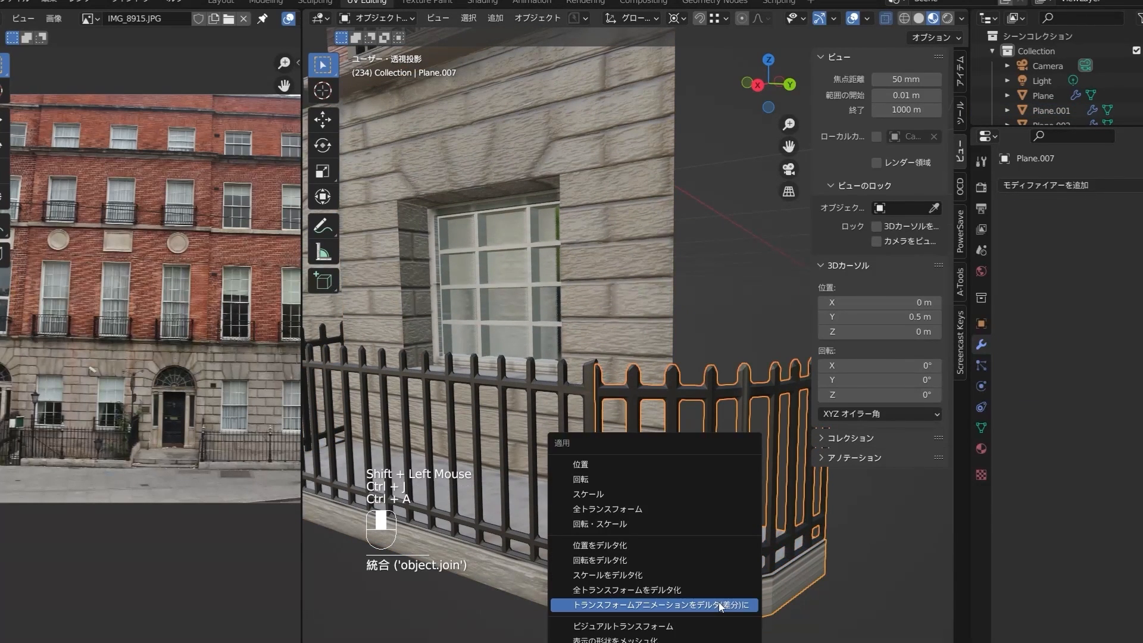
pyautogui.click(702, 495)
pyautogui.scroll(-2, 681, 297)
pyautogui.keyDown('ctrl'); pyautogui.doubleClick(666, 173); pyautogui.keyUp('ctrl')
pyautogui.hotkey('ctrl', 'a')
pyautogui.click(665, 170)
pyautogui.keyDown('shift'); pyautogui.moveTo(665, 170); pyautogui.dragTo(685, 296, button='middle'); pyautogui.keyUp('shift')
pyautogui.scroll(-2, 652, 199)
pyautogui.keyDown('ctrl'); pyautogui.click(650, 203); pyautogui.keyUp('ctrl')
pyautogui.hotkey('ctrl', 's')
pyautogui.click(650, 204)
pyautogui.hotkey('ctrl', 'a')
pyautogui.click(646, 203)
pyautogui.click(642, 456)
# Examine the assembled facade and its corner pieces from several angles.
pyautogui.click(641, 331)
pyautogui.click(641, 331)
pyautogui.click(648, 203)
pyautogui.moveTo(654, 109); pyautogui.dragTo(698, 119, button='middle')
pyautogui.keyDown('shift'); pyautogui.moveTo(695, 247); pyautogui.dragTo(692, 337, button='middle'); pyautogui.keyUp('shift')
pyautogui.moveTo(692, 337); pyautogui.dragTo(611, 412, button='middle')
pyautogui.scroll(2, 655, 417)
pyautogui.moveTo(720, 420); pyautogui.dragTo(863, 446, button='middle')
pyautogui.moveTo(655, 417); pyautogui.dragTo(584, 417, button='middle')
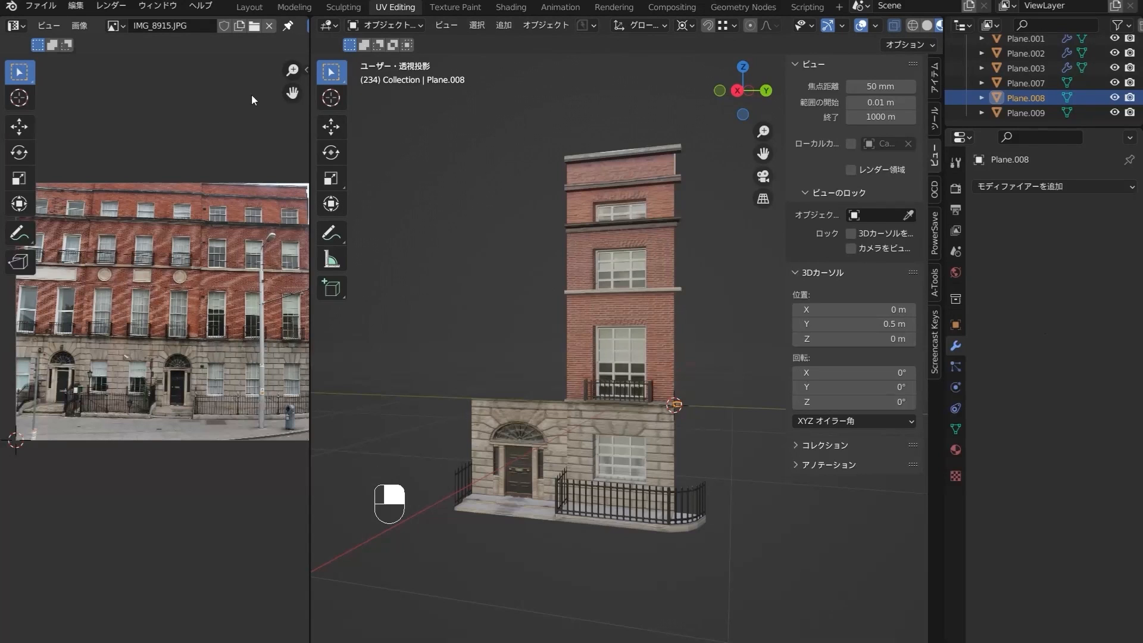
# In the Layout workspace, duplicate the balcony-floor and top-floor pieces and offset the copies -1 m along Y, above the entrance.
pyautogui.click(249, 7)
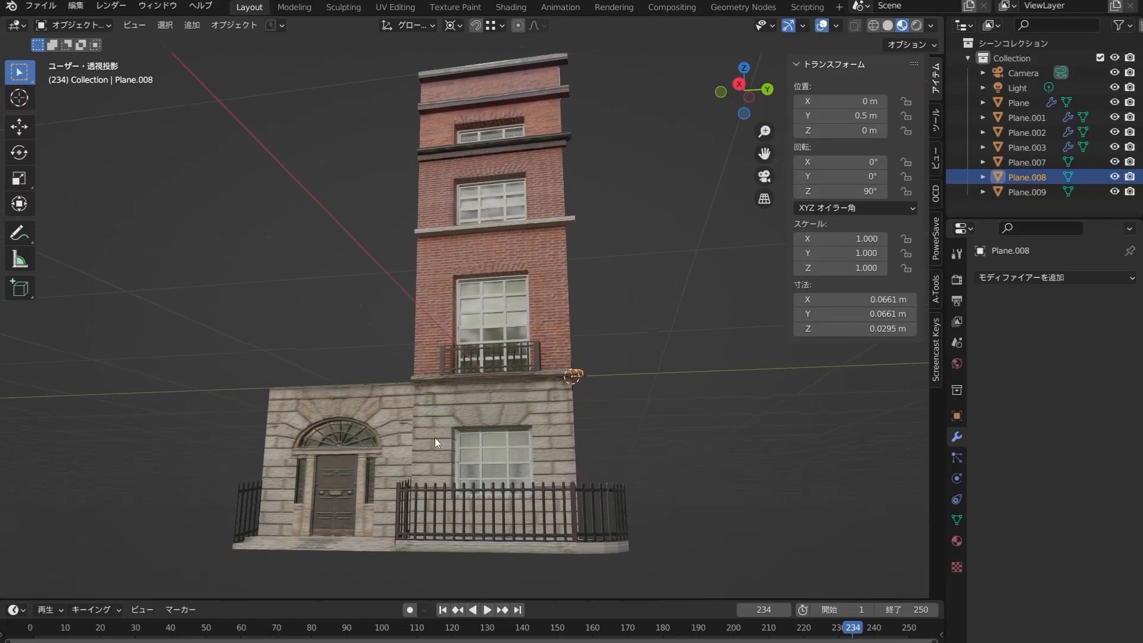
pyautogui.click(384, 461)
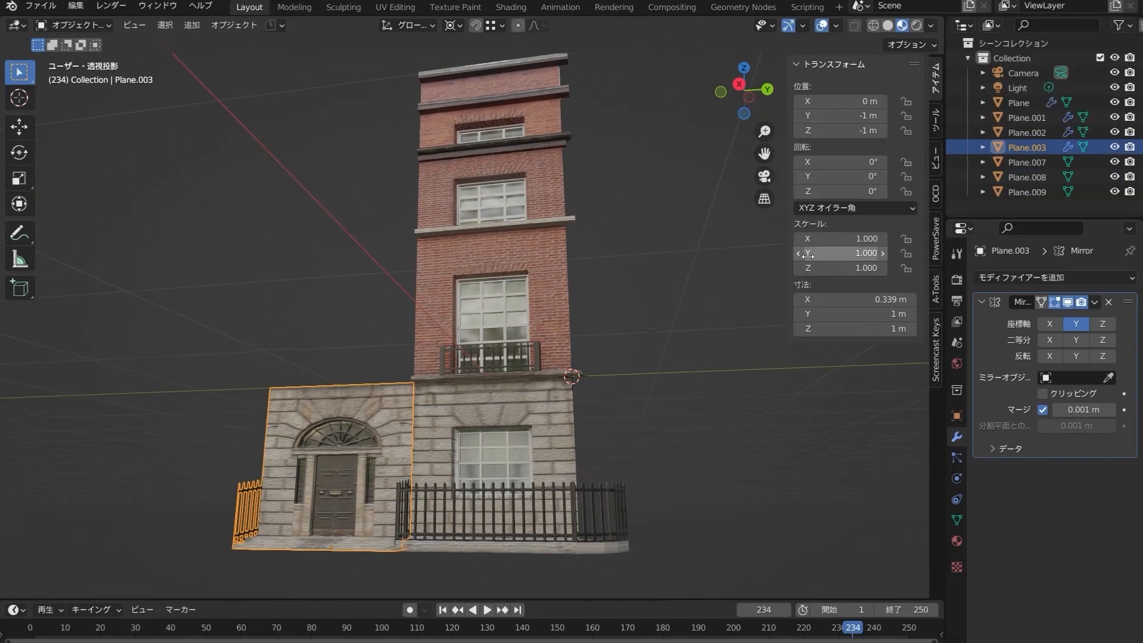
pyautogui.click(467, 425)
pyautogui.click(503, 258)
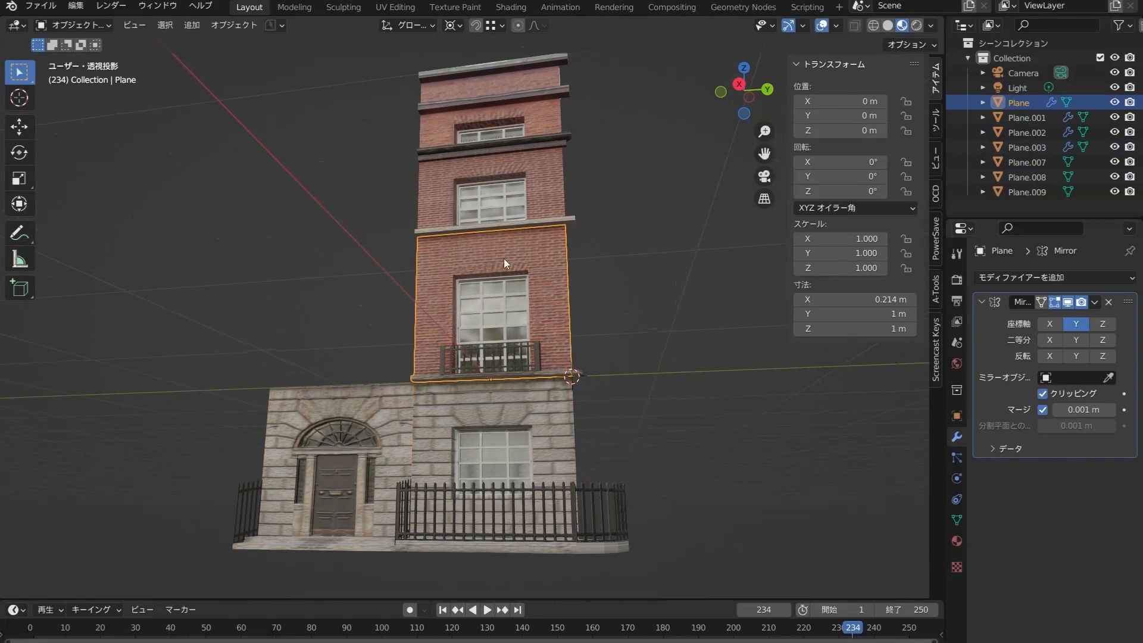
pyautogui.keyDown('shift'); pyautogui.click(505, 156); pyautogui.keyUp('shift')
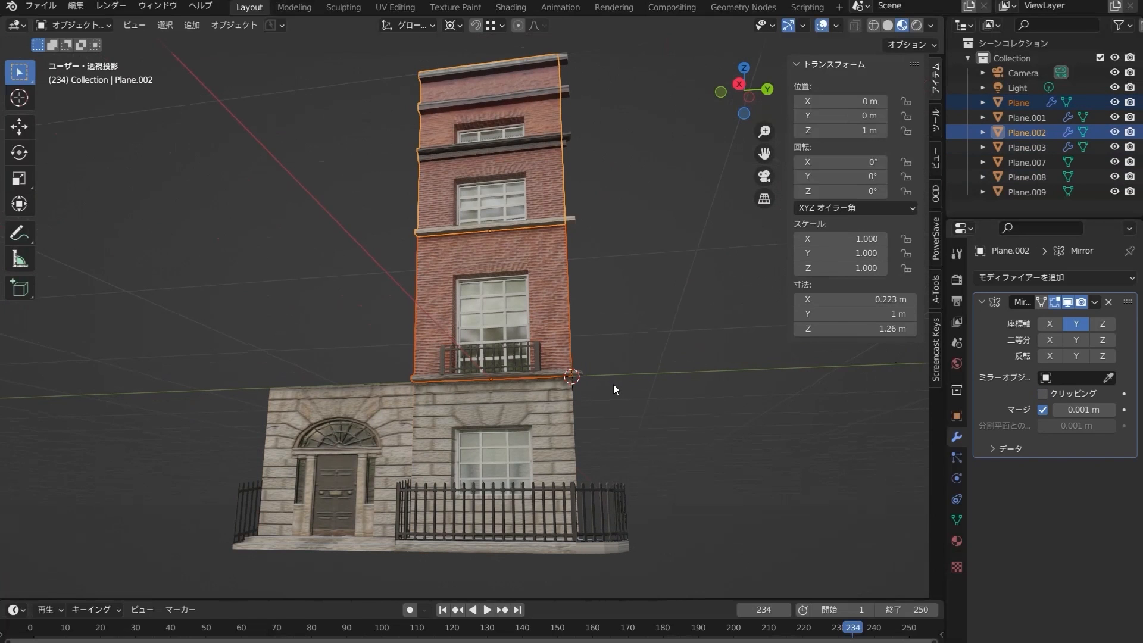
pyautogui.hotkey('shift', 'd')
pyautogui.press('x')
pyautogui.press('y')
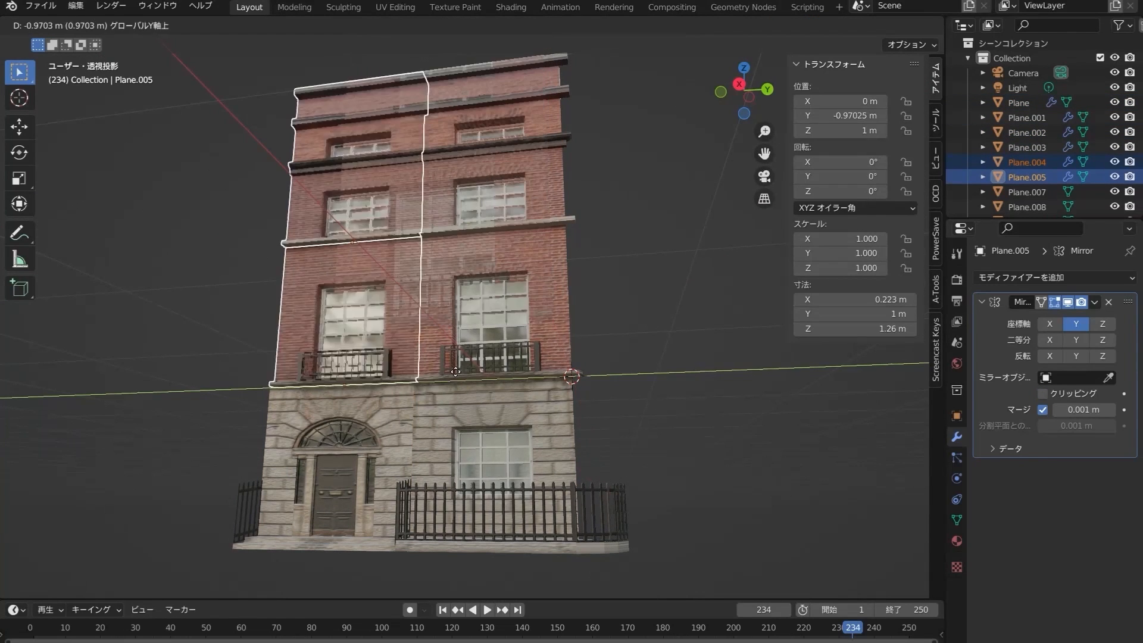
pyautogui.click(378, 383)
pyautogui.moveTo(217, 518); pyautogui.dragTo(217, 518)
pyautogui.click(152, 518)
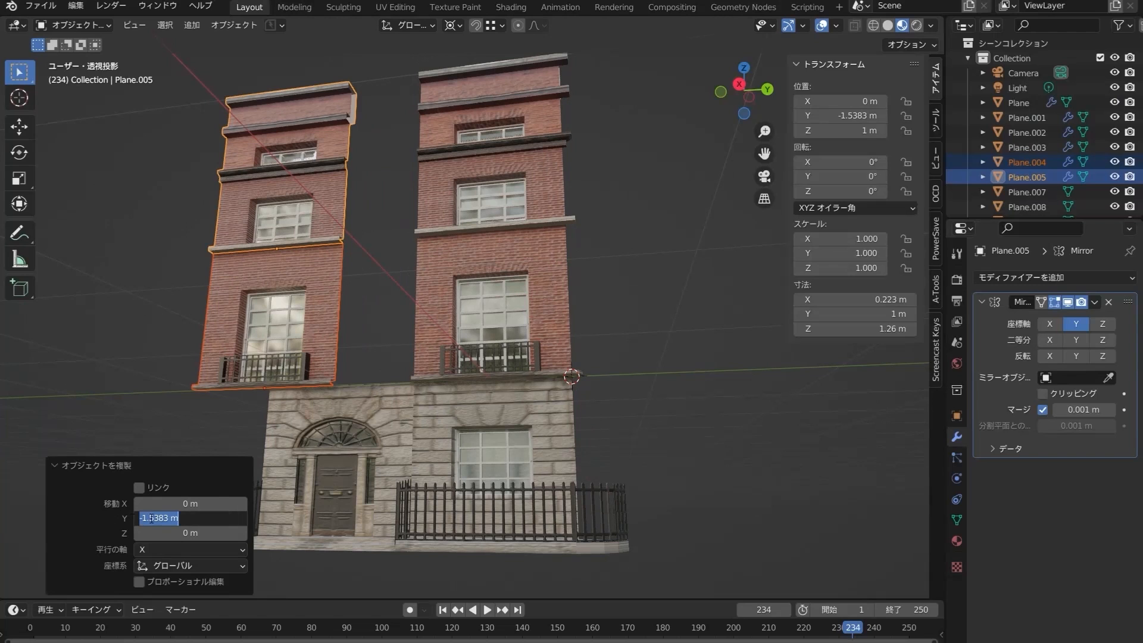
pyautogui.write('-1')
pyautogui.press('Return')
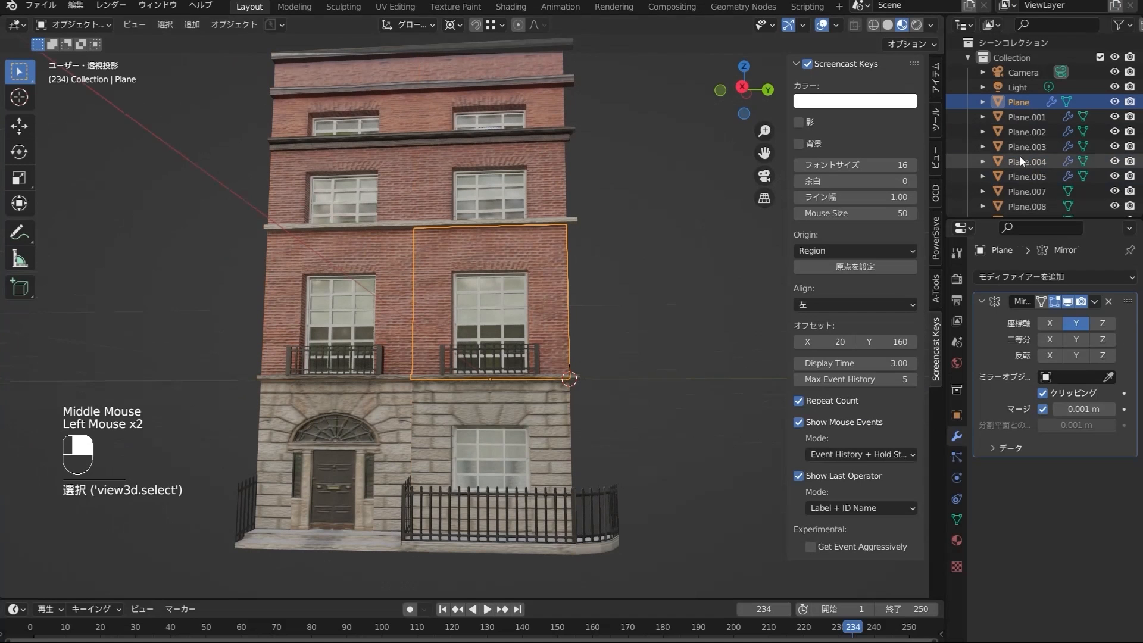
# Move the window-side facade pieces of all floors and the corner pieces into a new collection named MY_BUILDING_01_MAIN.
pyautogui.click(535, 124)
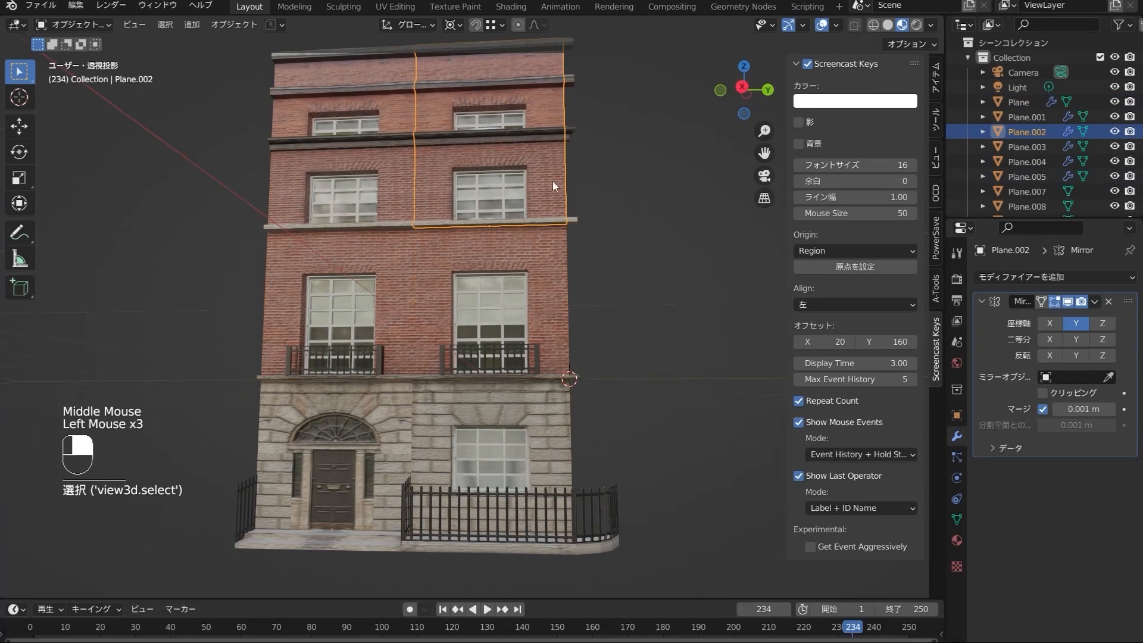
pyautogui.keyDown('shift'); pyautogui.click(543, 434); pyautogui.keyUp('shift')
pyautogui.keyDown('shift'); pyautogui.click(597, 521); pyautogui.keyUp('shift')
pyautogui.keyDown('shift'); pyautogui.click(597, 522); pyautogui.keyUp('shift')
pyautogui.keyDown('shift'); pyautogui.click(578, 365); pyautogui.keyUp('shift')
pyautogui.keyDown('shift'); pyautogui.click(575, 379); pyautogui.keyUp('shift')
pyautogui.press('m')
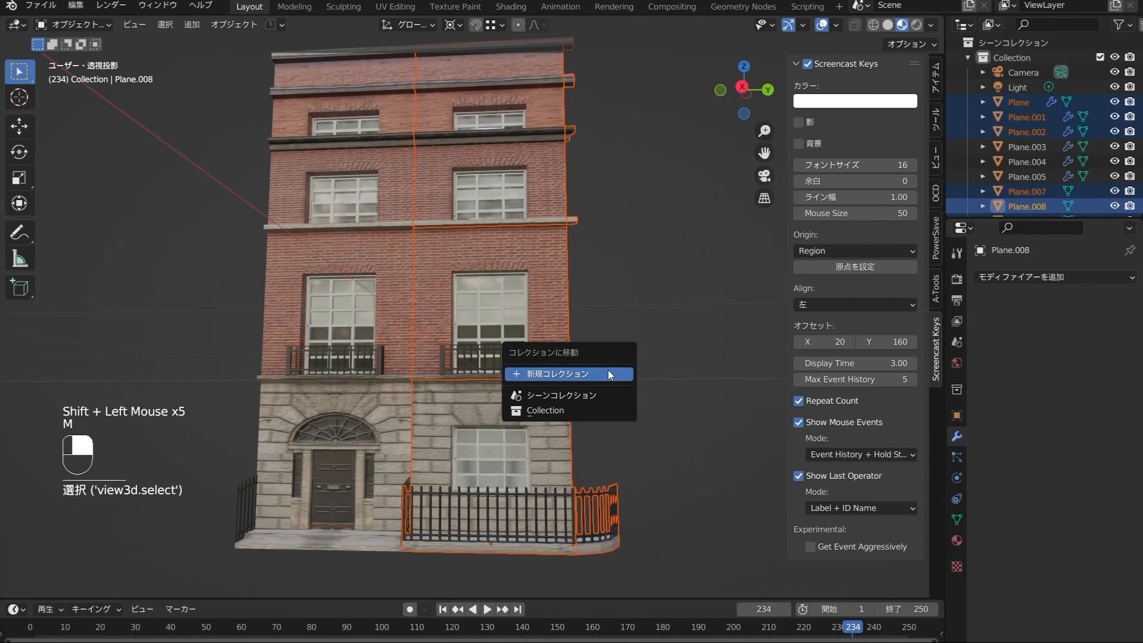
pyautogui.click(608, 370)
pyautogui.write('BUI')
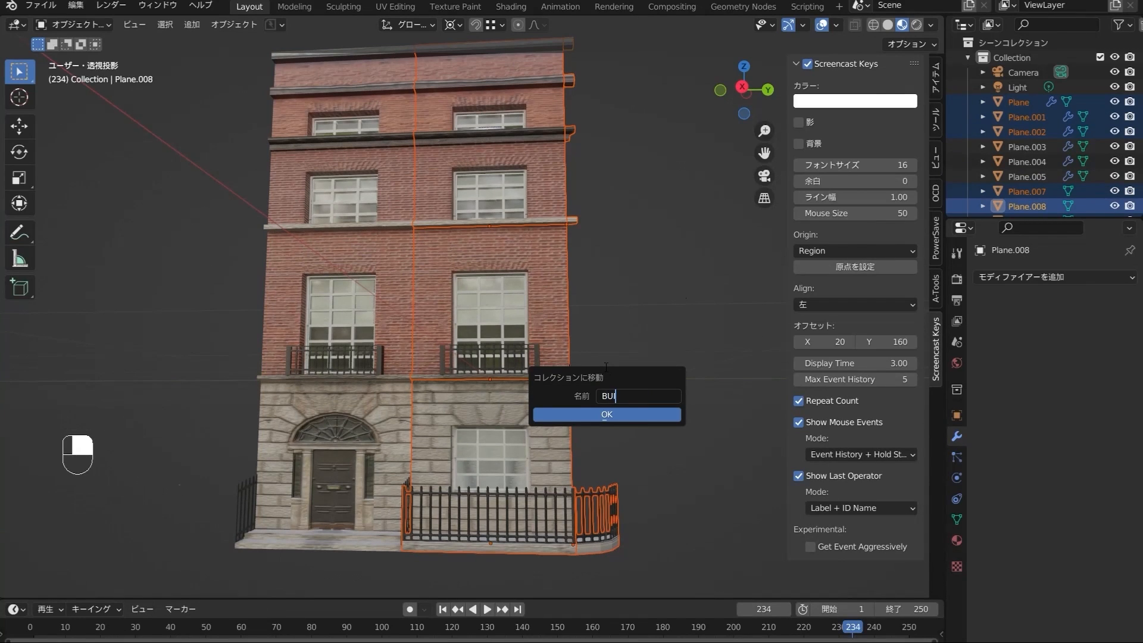
pyautogui.write('LD01_MA')
pyautogui.press('BackSpace')
pyautogui.press('BackSpace')
pyautogui.press('BackSpace')
pyautogui.press('BackSpace')
pyautogui.press('BackSpace')
pyautogui.write('ING_01MY__MAIN')
pyautogui.press('Return')
pyautogui.click(584, 414)
# Move the entrance piece and the two facade pieces above it into a new collection named MY_BUILDING_VAR02.
pyautogui.click(373, 445)
pyautogui.keyDown('shift'); pyautogui.click(387, 262); pyautogui.keyUp('shift')
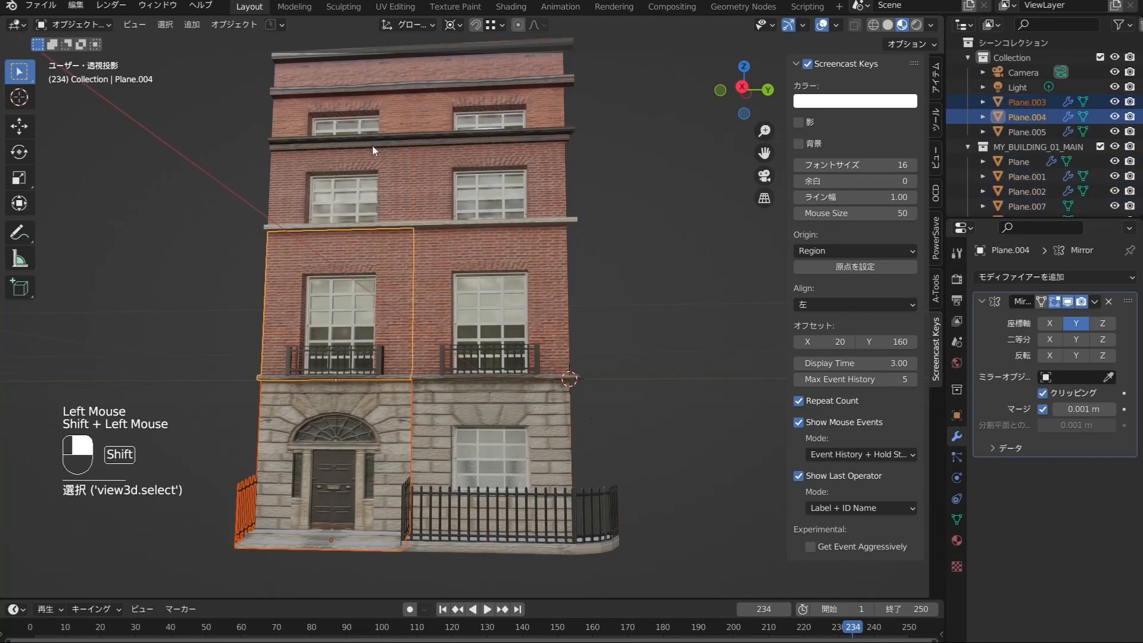
pyautogui.keyDown('shift'); pyautogui.click(370, 141); pyautogui.keyUp('shift')
pyautogui.press('m')
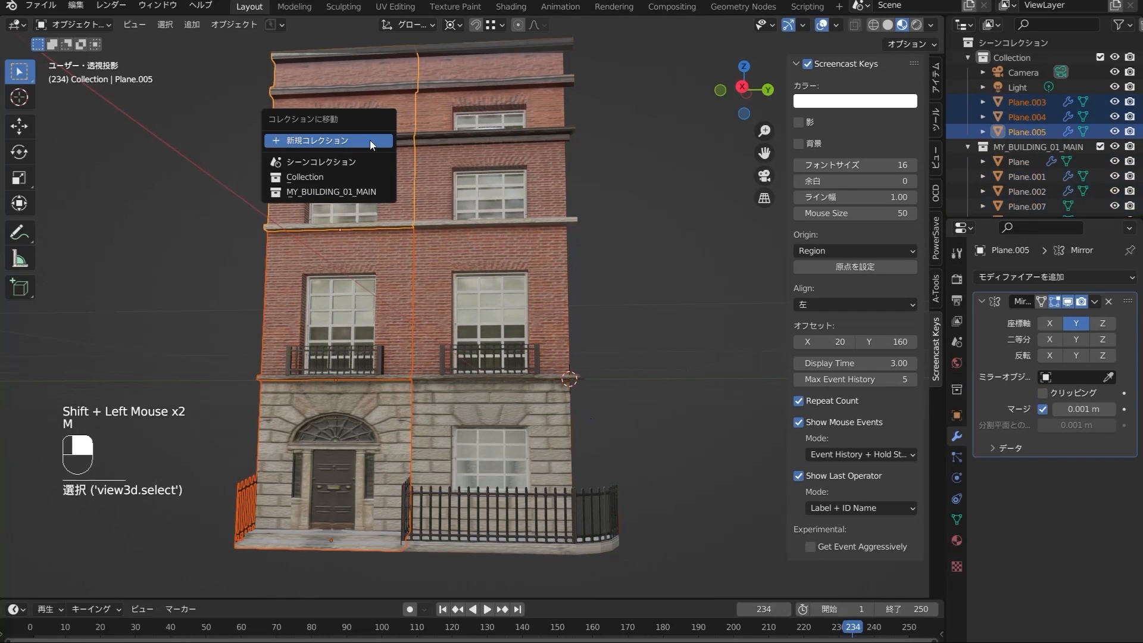
pyautogui.click(370, 143)
pyautogui.write('m')
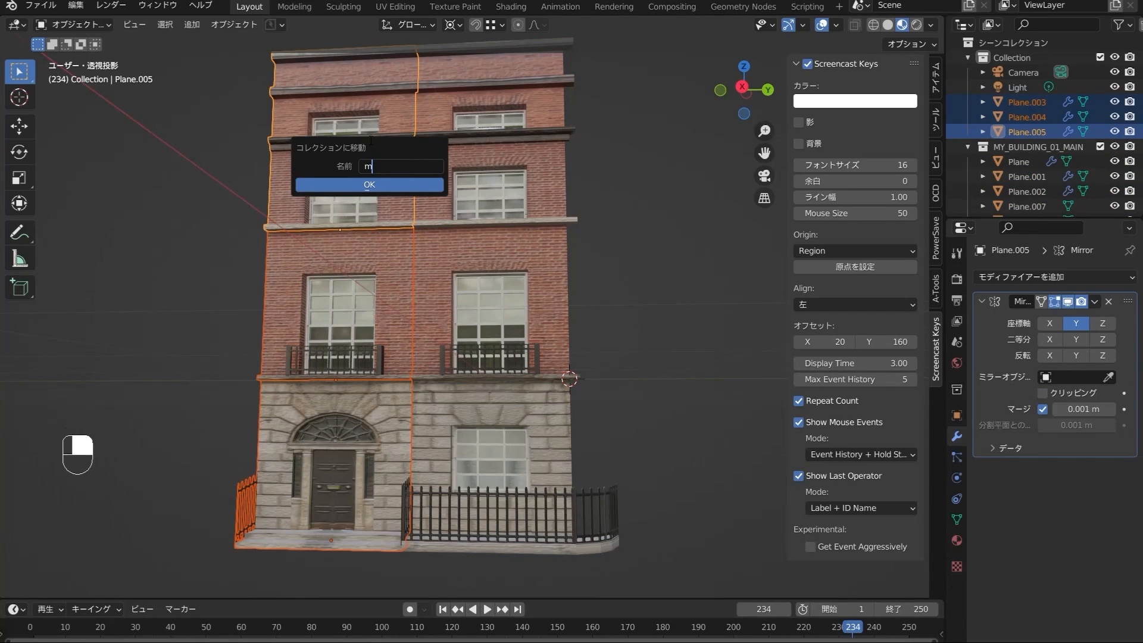
pyautogui.write('Y_BUILDING_VAR02')
pyautogui.click(369, 184)
# Create an empty collection in the scene and name it MY_BUILDING_01.
pyautogui.scroll(3, 1012, 119)
pyautogui.click(988, 57)
pyautogui.rightClick(977, 56)
pyautogui.click(978, 57)
pyautogui.scroll(-1, 1006, 84)
pyautogui.scroll(1, 1010, 66)
pyautogui.moveTo(1010, 66); pyautogui.dragTo(1002, 102)
pyautogui.scroll(-2, 1007, 148)
pyautogui.click(1010, 199)
pyautogui.doubleClick(1007, 201)
pyautogui.write('M')
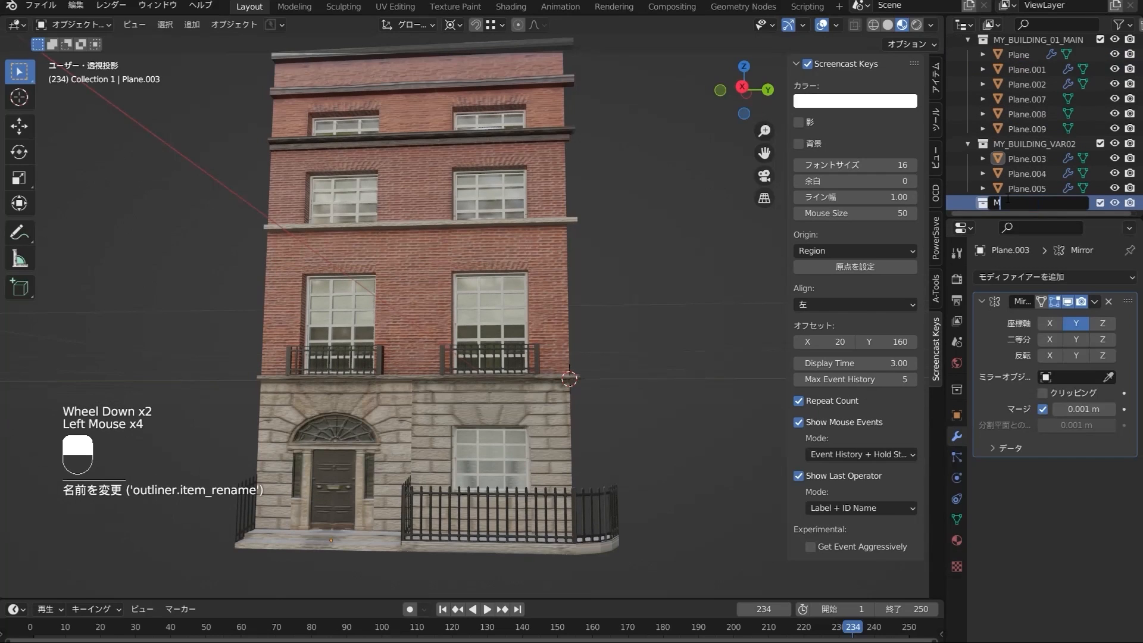
pyautogui.write('Y_BUILDING_01')
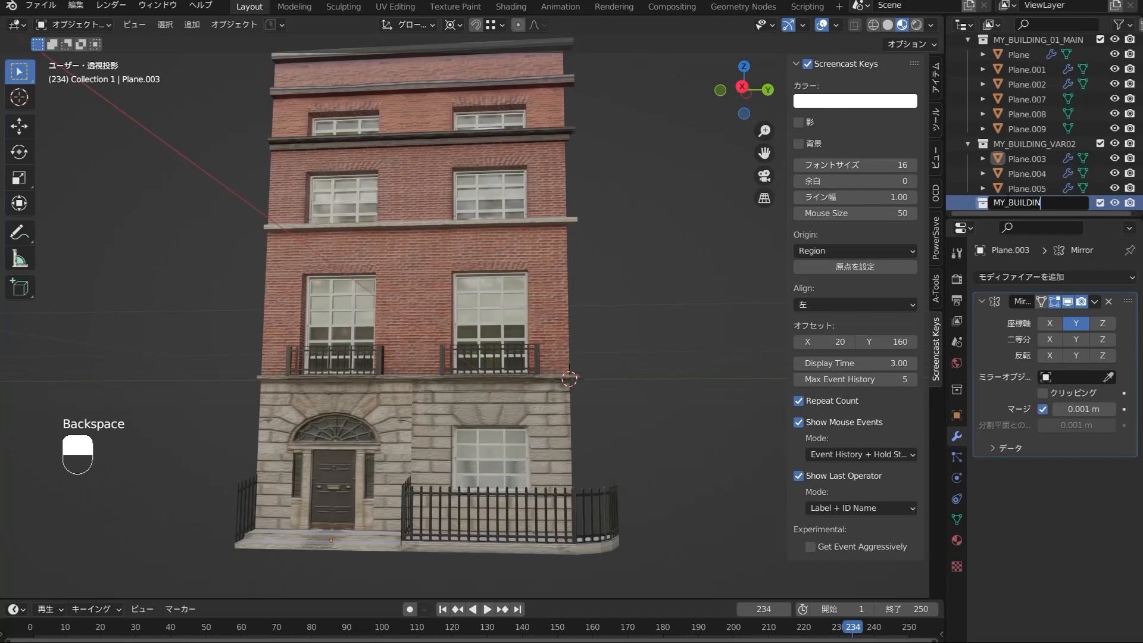
pyautogui.press('Return')
# Nest the MY_BUILDING_01_MAIN and MY_BUILDING_VAR02 collections inside MY_BUILDING_01.
pyautogui.click(972, 148)
pyautogui.keyDown('shift'); pyautogui.click(1007, 129); pyautogui.keyUp('shift')
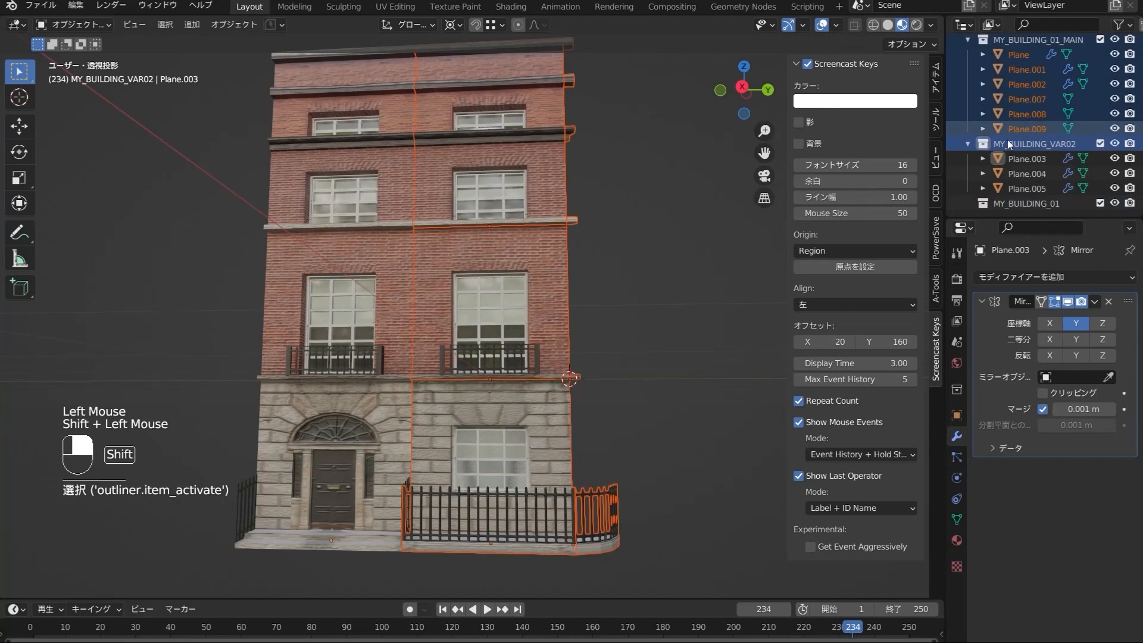
pyautogui.click(1017, 188)
pyautogui.keyDown('shift'); pyautogui.click(1015, 54); pyautogui.keyUp('shift')
pyautogui.moveTo(1013, 158); pyautogui.dragTo(1010, 203)
pyautogui.scroll(-2, 1011, 178)
pyautogui.scroll(2, 1012, 142)
pyautogui.scroll(-2, 1021, 155)
pyautogui.scroll(1, 1021, 125)
# Rename the straight ground-floor, balcony-floor and top-floor pieces of the main collection as 00_gl_S, 01_UL_S and 02_ML_S.
pyautogui.click(1016, 79)
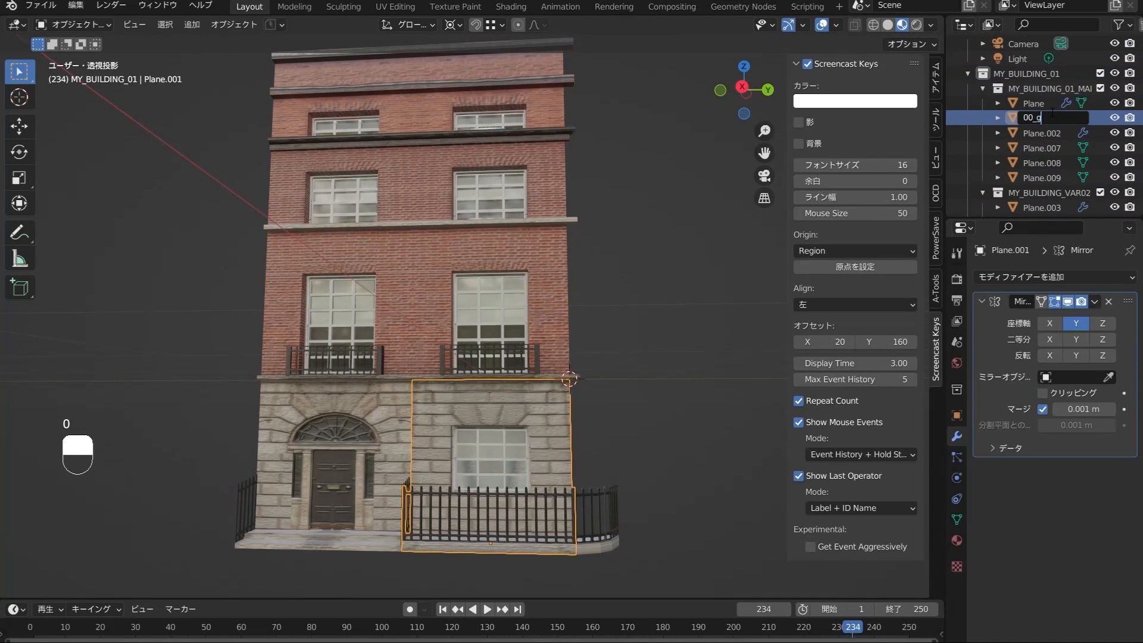
pyautogui.doubleClick(1036, 117)
pyautogui.write('01_UL_S')
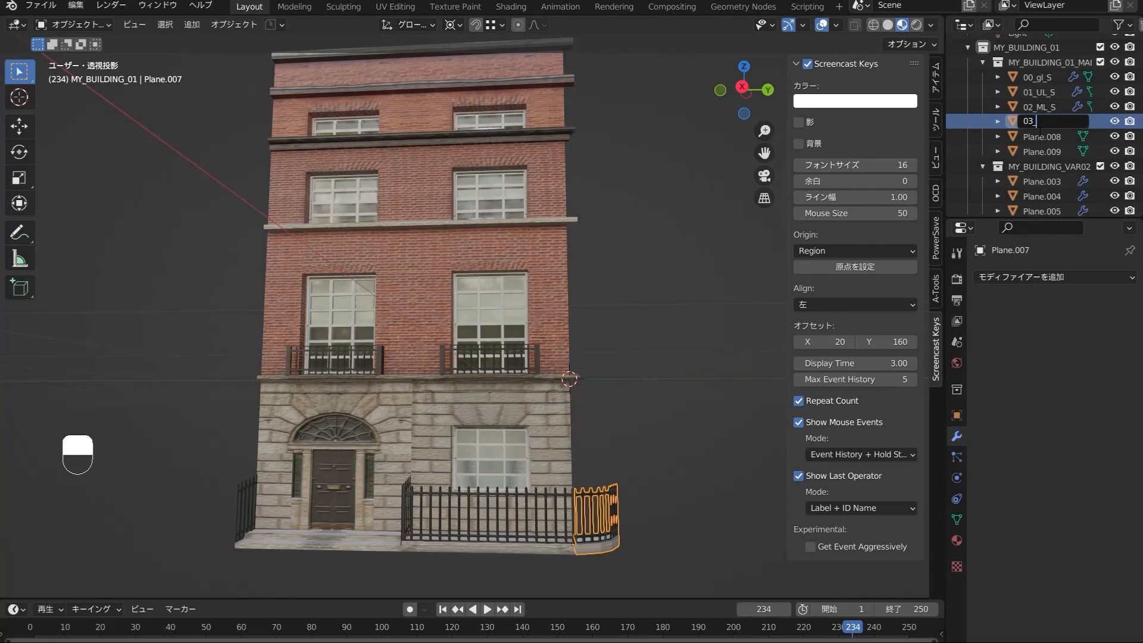
# Rename the corner pieces of the main collection as 03_GL_C, 04_UL_C and 05_ML_C.
pyautogui.click(574, 135)
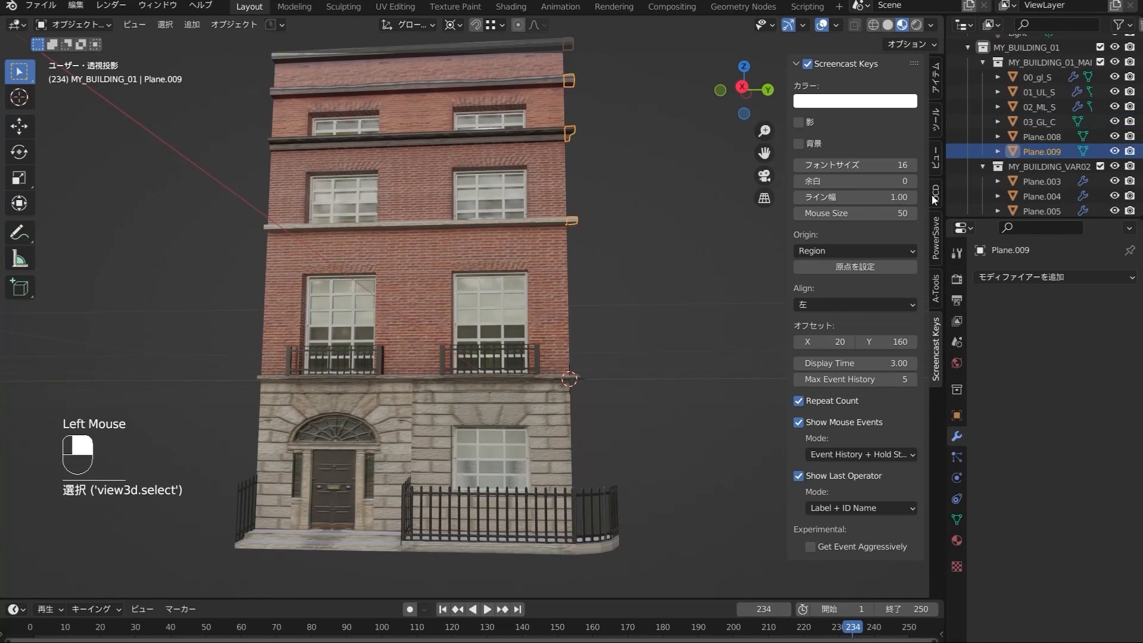
pyautogui.doubleClick(1039, 136)
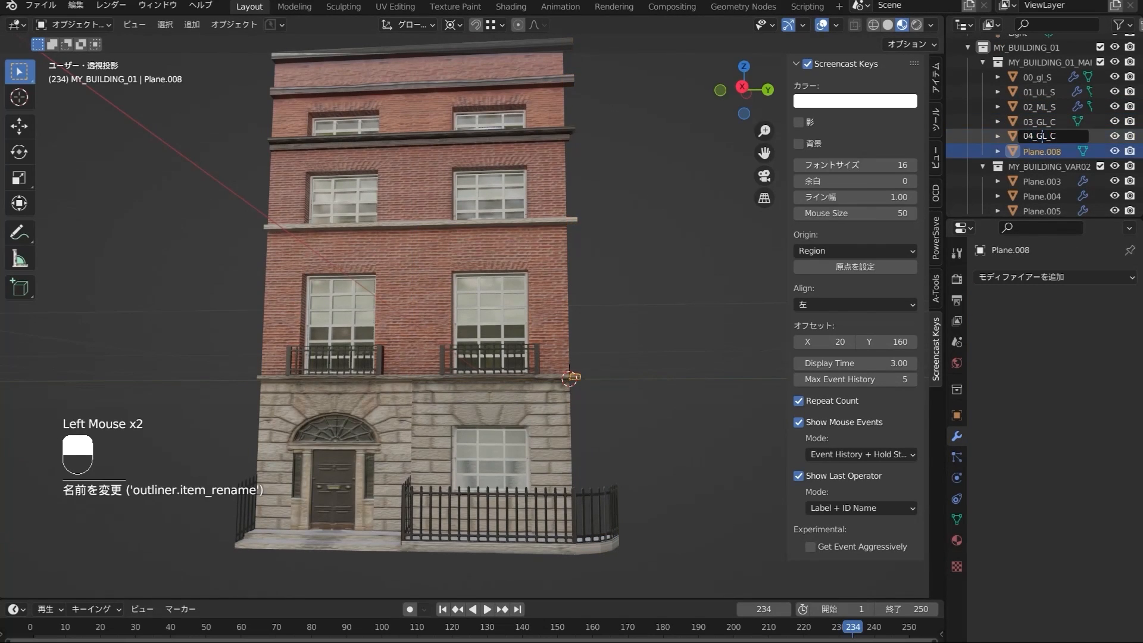
pyautogui.write('04_uL_C')
pyautogui.press('Return')
pyautogui.doubleClick(1042, 152)
pyautogui.write('05_ML_')
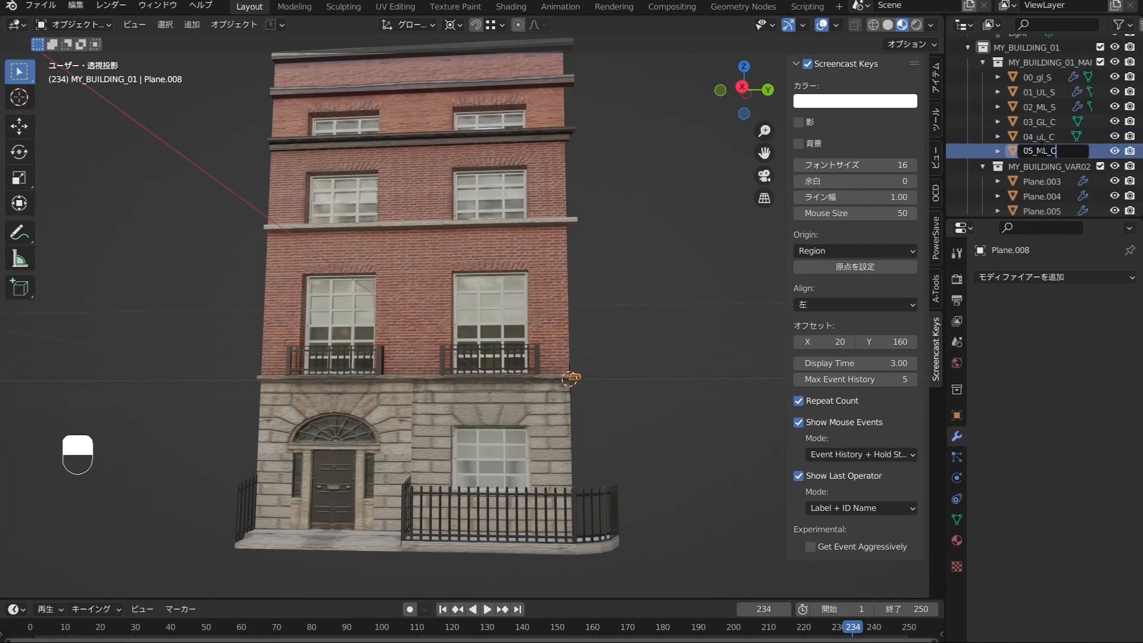
pyautogui.write('C')
pyautogui.doubleClick(1039, 137)
pyautogui.write('04_UL_C')
# Rename the entrance, balcony-floor and top-floor pieces in MY_BUILDING_VAR02 as 00_GL_S-DOOR, 01_ul_S_02 and 02_ML_S_02.
pyautogui.click(523, 306)
pyautogui.click(595, 518)
pyautogui.click(573, 376)
pyautogui.doubleClick(1049, 178)
pyautogui.write('00_GL_S-DOOR')
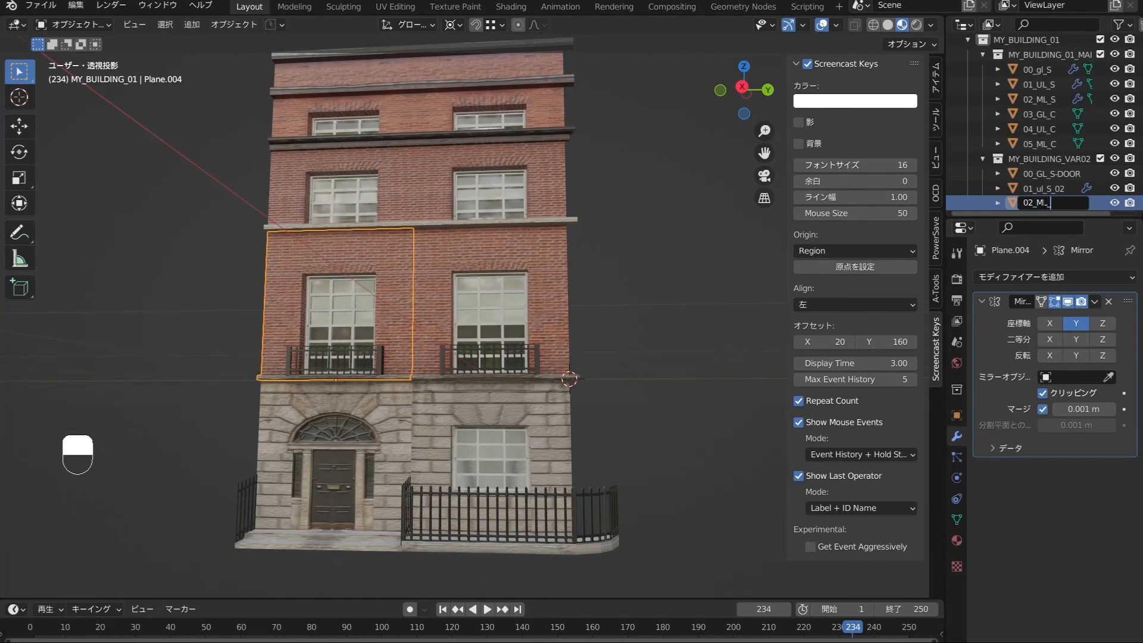
pyautogui.click(437, 303)
pyautogui.click(437, 303)
pyautogui.click(533, 464)
pyautogui.click(612, 537)
pyautogui.scroll(-2, 1052, 170)
pyautogui.click(1052, 171)
pyautogui.click(1048, 188)
pyautogui.click(1046, 202)
pyautogui.click(513, 216)
pyautogui.click(497, 310)
pyautogui.click(478, 459)
pyautogui.click(349, 439)
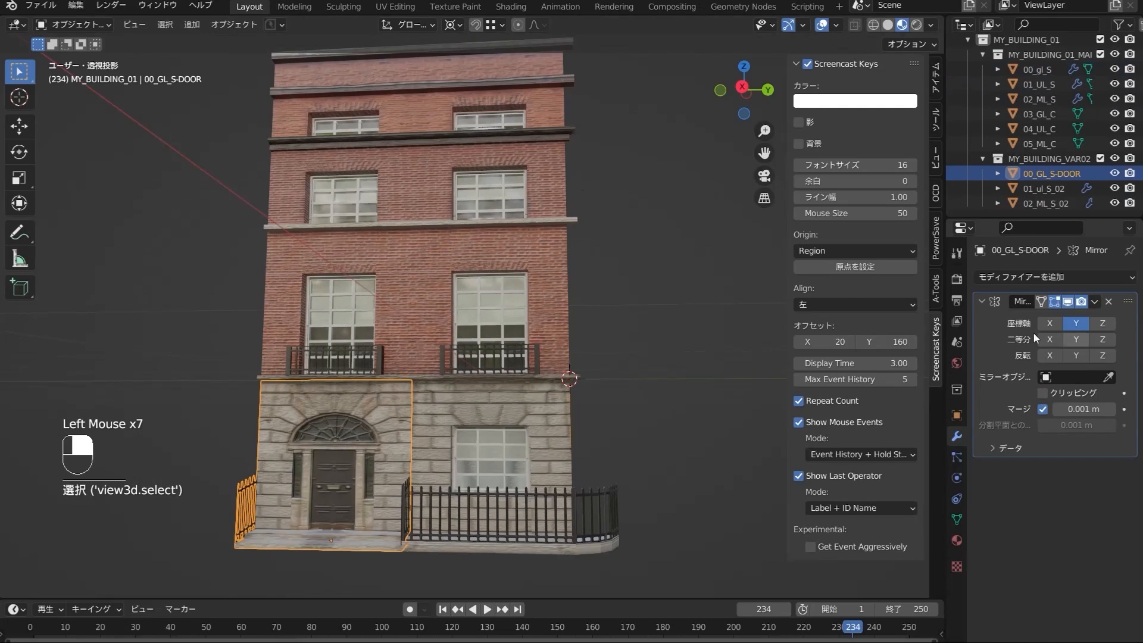
pyautogui.click(968, 39)
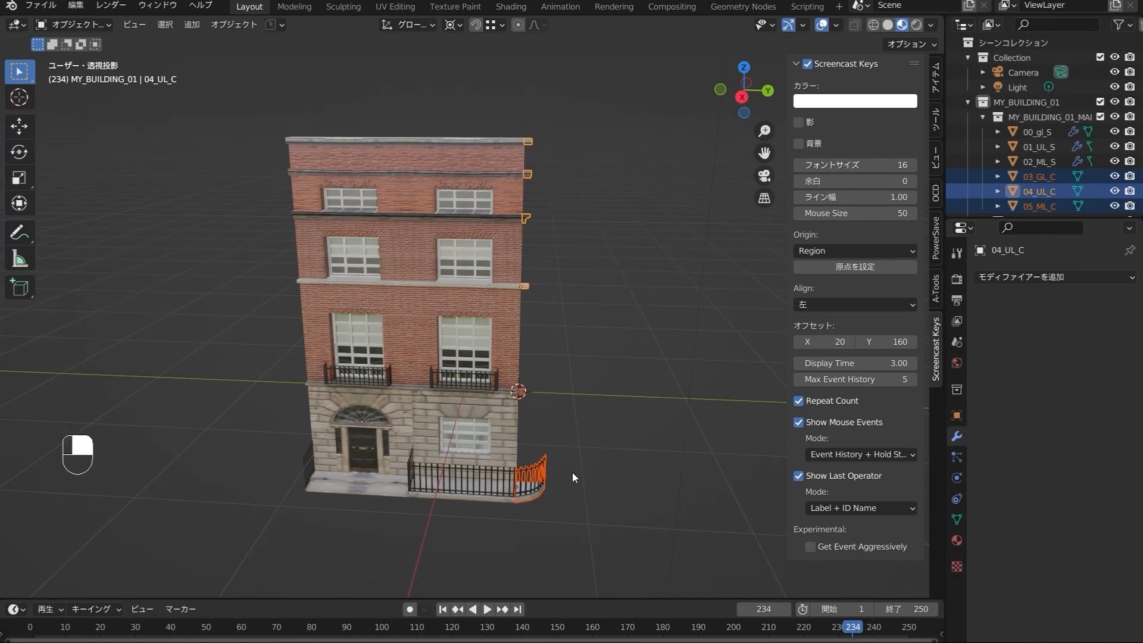
# Select the three corner pieces and move them about 0.63 m along Y, away from the facade.
pyautogui.click(605, 481)
pyautogui.click(529, 488)
pyautogui.keyDown('shift'); pyautogui.click(520, 390); pyautogui.keyUp('shift')
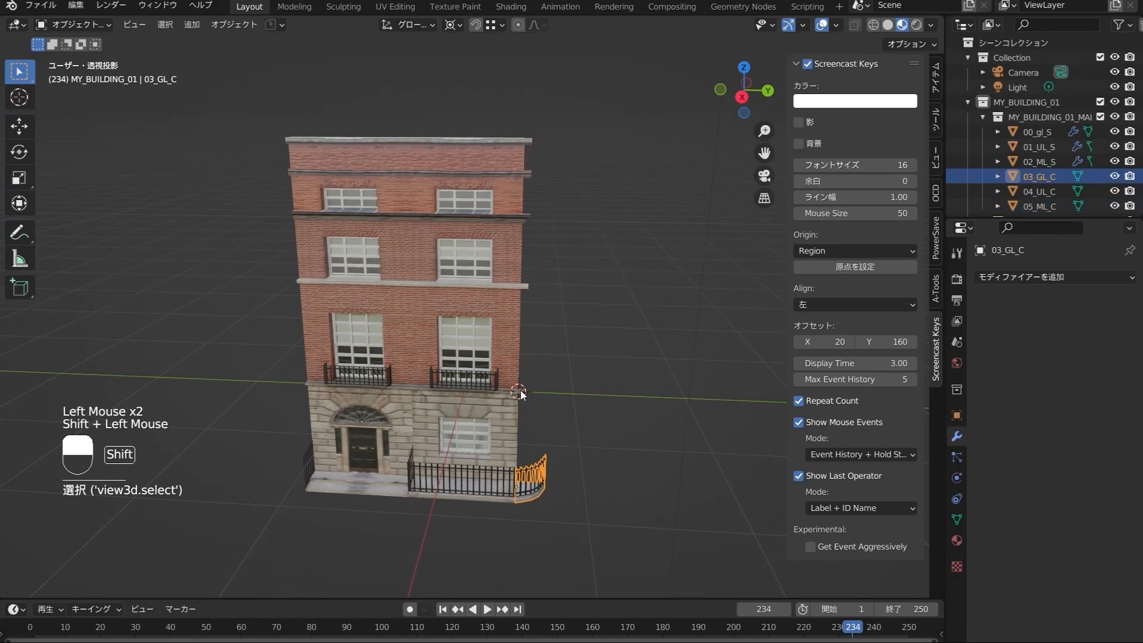
pyautogui.keyDown('shift'); pyautogui.click(530, 284); pyautogui.keyUp('shift')
pyautogui.press('g')
pyautogui.press('y')
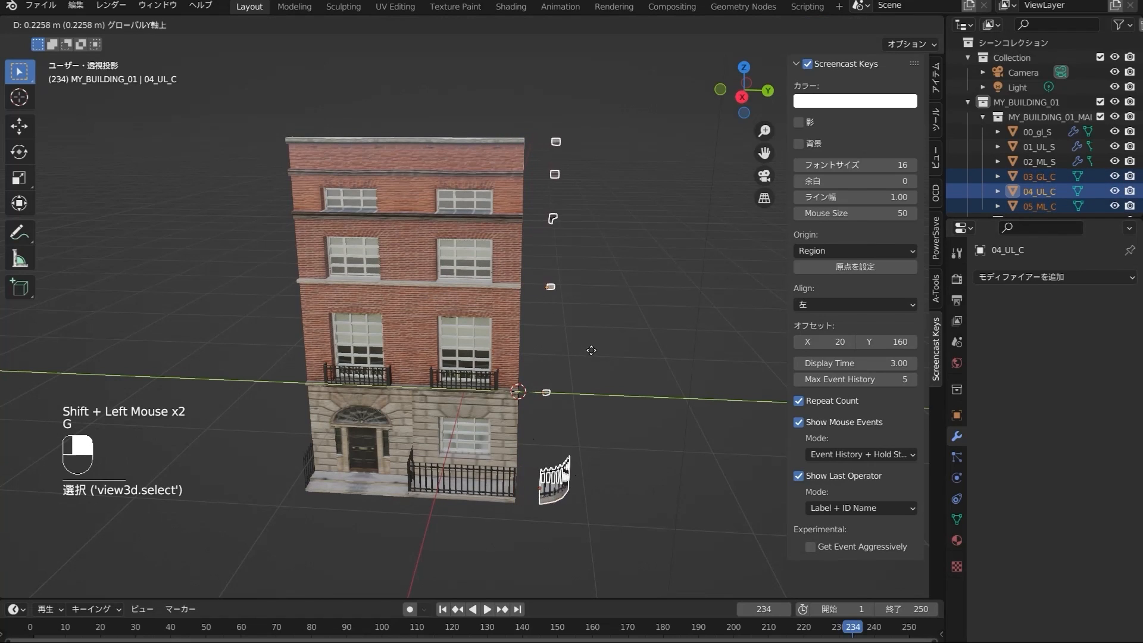
pyautogui.click(635, 366)
# Snap the 3D cursor to the selected corner pieces and rotate them -45° about the Z axis.
pyautogui.hotkey('shift', 's')
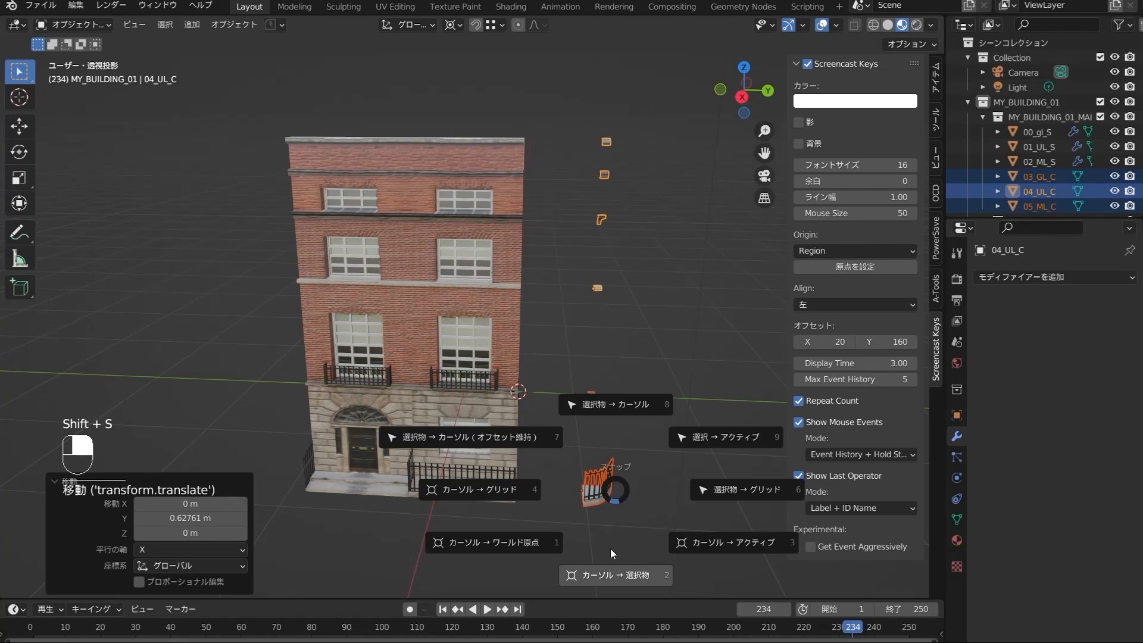
pyautogui.click(614, 568)
pyautogui.moveTo(615, 568); pyautogui.dragTo(623, 528, button='middle')
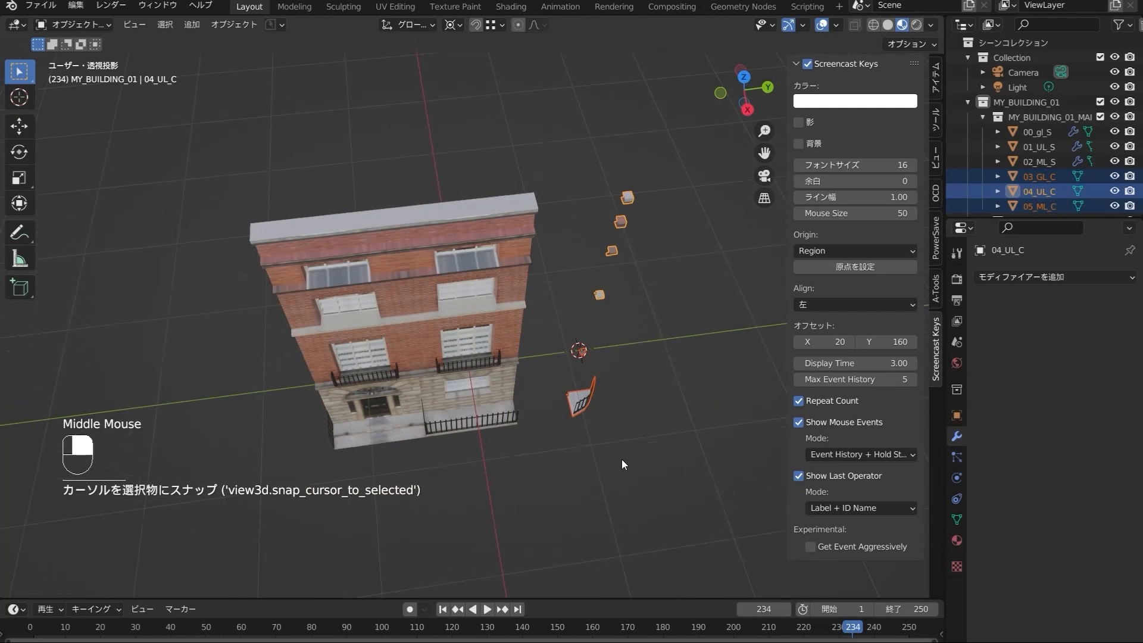
pyautogui.press('r')
pyautogui.press('z')
pyautogui.click(566, 498)
pyautogui.click(156, 534)
pyautogui.write('-45')
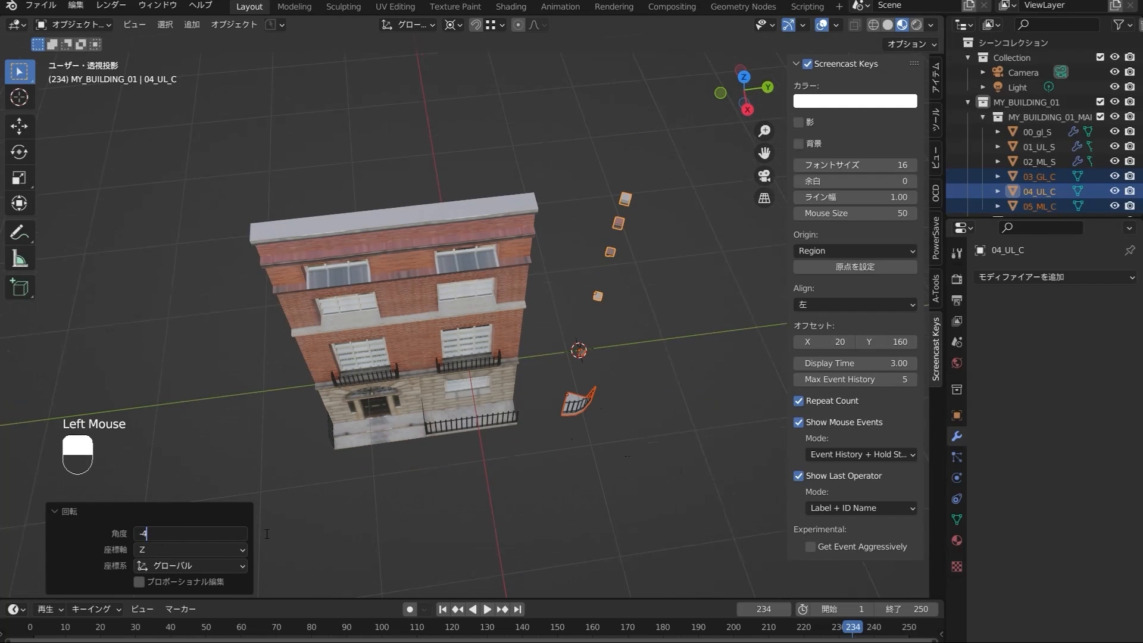
pyautogui.press('Return')
# Apply the transforms of the rotated corner pieces one by one.
pyautogui.moveTo(598, 426); pyautogui.dragTo(504, 428, button='middle')
pyautogui.scroll(1, 500, 405)
pyautogui.scroll(-1, 500, 405)
pyautogui.keyDown('shift'); pyautogui.moveTo(503, 429); pyautogui.dragTo(554, 446, button='middle'); pyautogui.keyUp('shift')
pyautogui.click(555, 446)
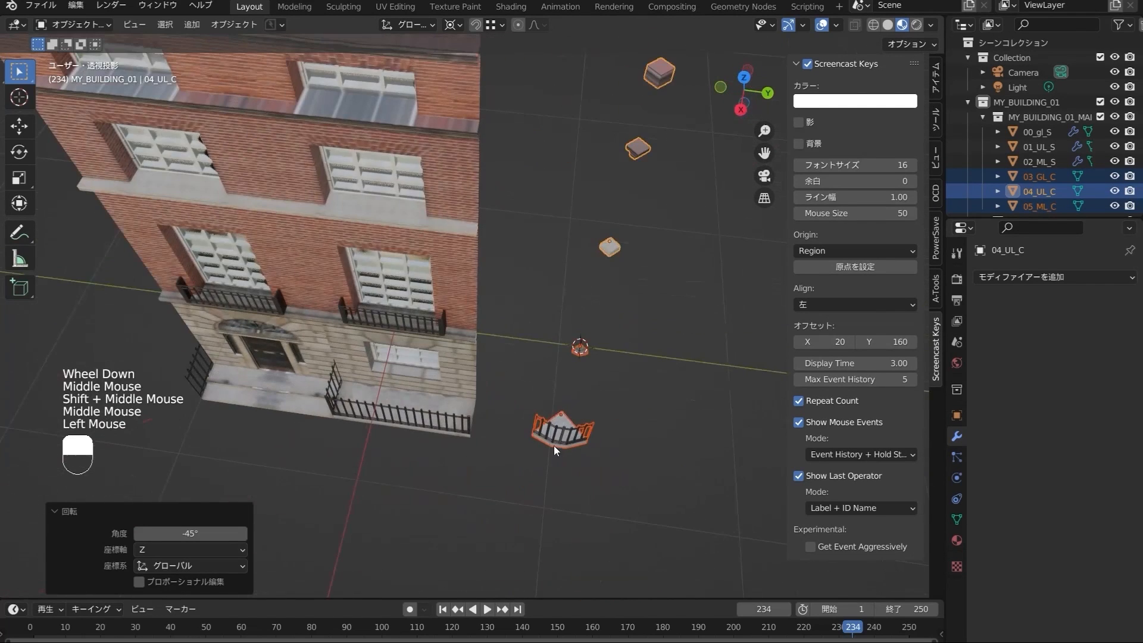
pyautogui.moveTo(604, 365); pyautogui.dragTo(520, 484, button='middle')
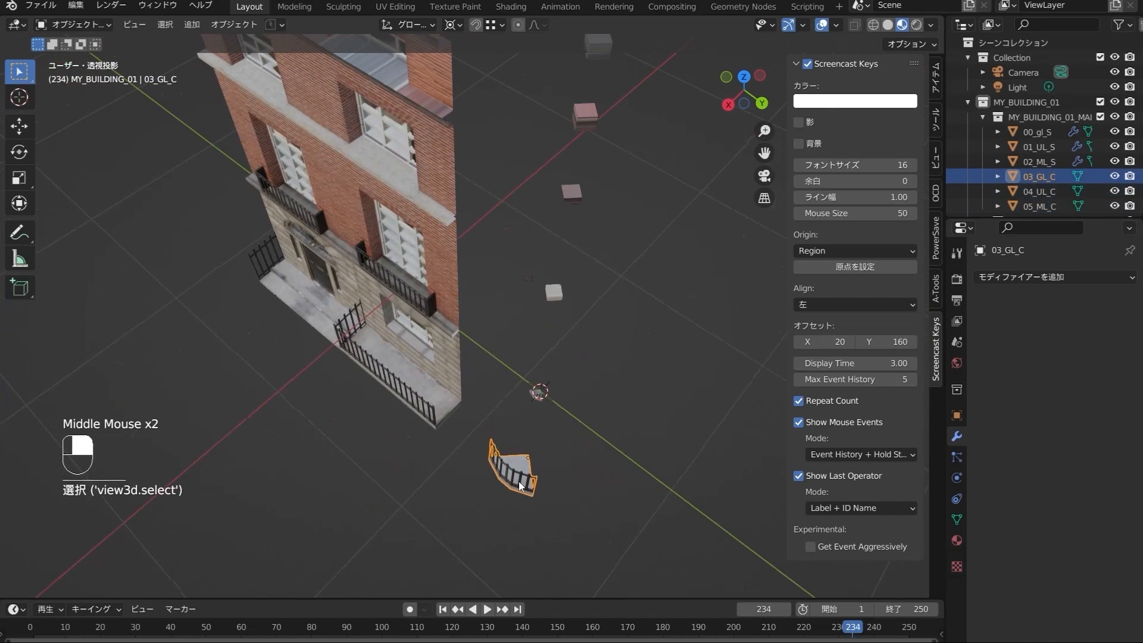
pyautogui.hotkey('ctrl', 'a')
pyautogui.click(513, 470)
pyautogui.click(556, 294)
pyautogui.hotkey('ctrl', 'a')
pyautogui.click(555, 294)
pyautogui.click(542, 392)
pyautogui.hotkey('ctrl', 'a')
pyautogui.click(541, 388)
pyautogui.click(573, 192)
pyautogui.scroll(-2, 570, 205)
pyautogui.moveTo(571, 205); pyautogui.dragTo(405, 406, button='middle')
pyautogui.scroll(1, 516, 324)
# Save the facade file and start a new Blender file.
pyautogui.click(40, 4)
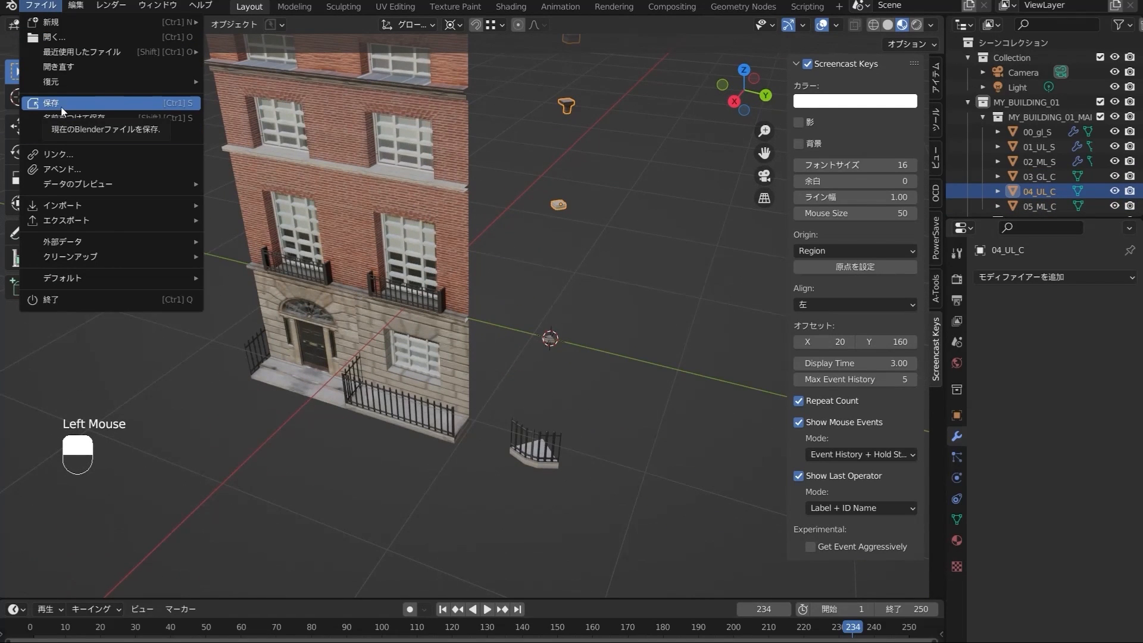
pyautogui.click(61, 107)
pyautogui.click(41, 5)
pyautogui.moveTo(76, 54)
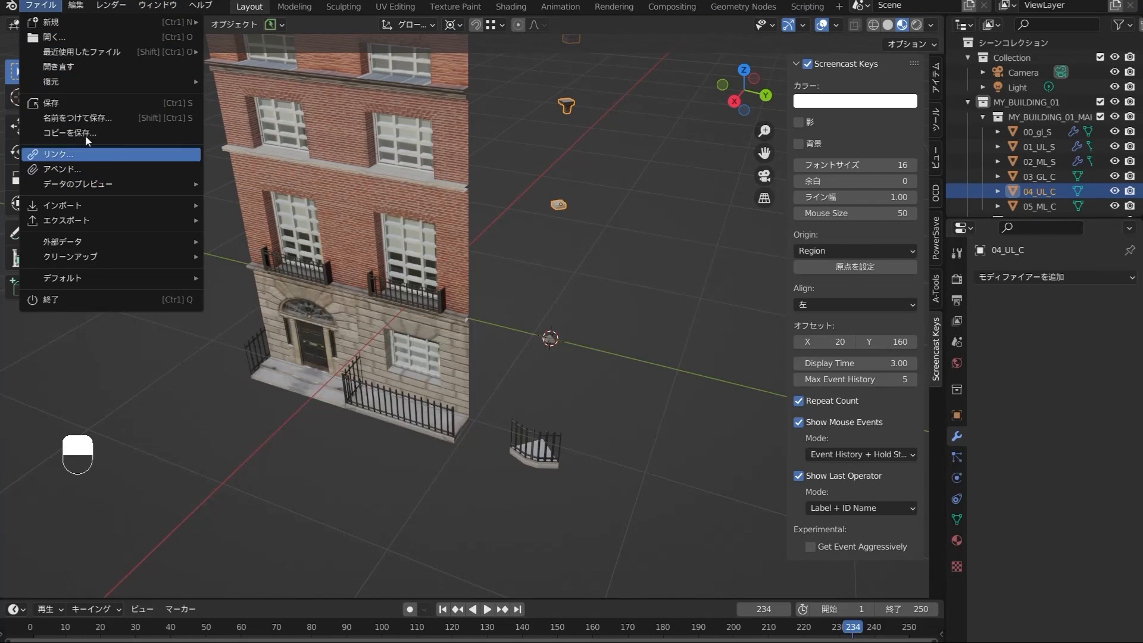
pyautogui.moveTo(53, 22)
pyautogui.click(262, 27)
# Delete the default cube and add a mesh plane at the origin.
pyautogui.click(508, 303)
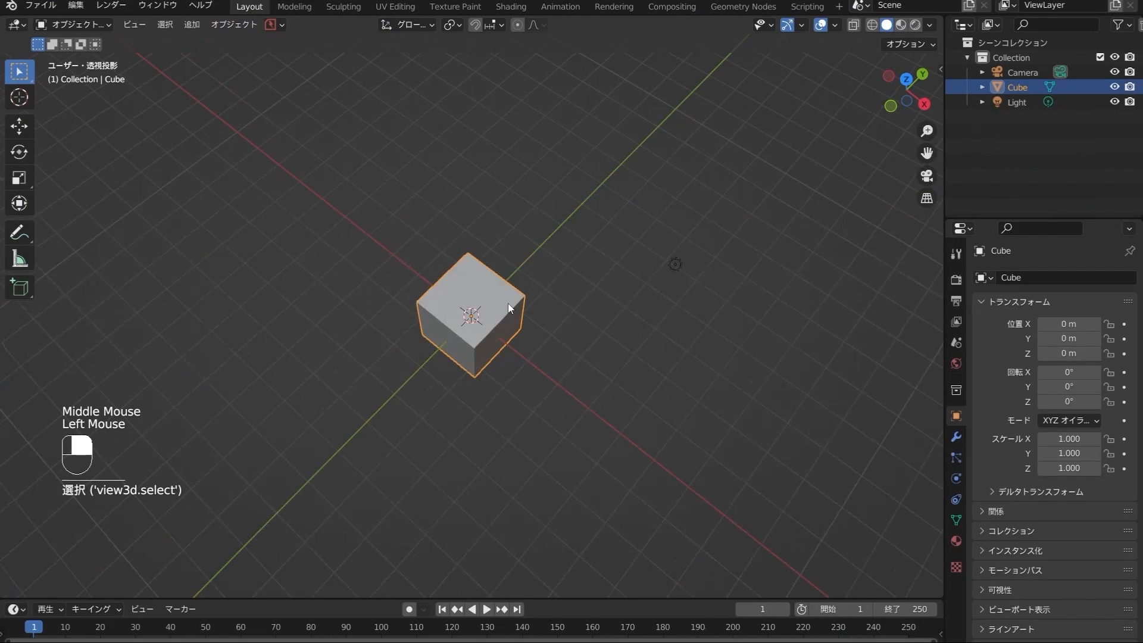
pyautogui.press('Delete')
pyautogui.moveTo(508, 302); pyautogui.dragTo(489, 299, button='middle')
pyautogui.hotkey('shift', 'a')
pyautogui.moveTo(488, 309)
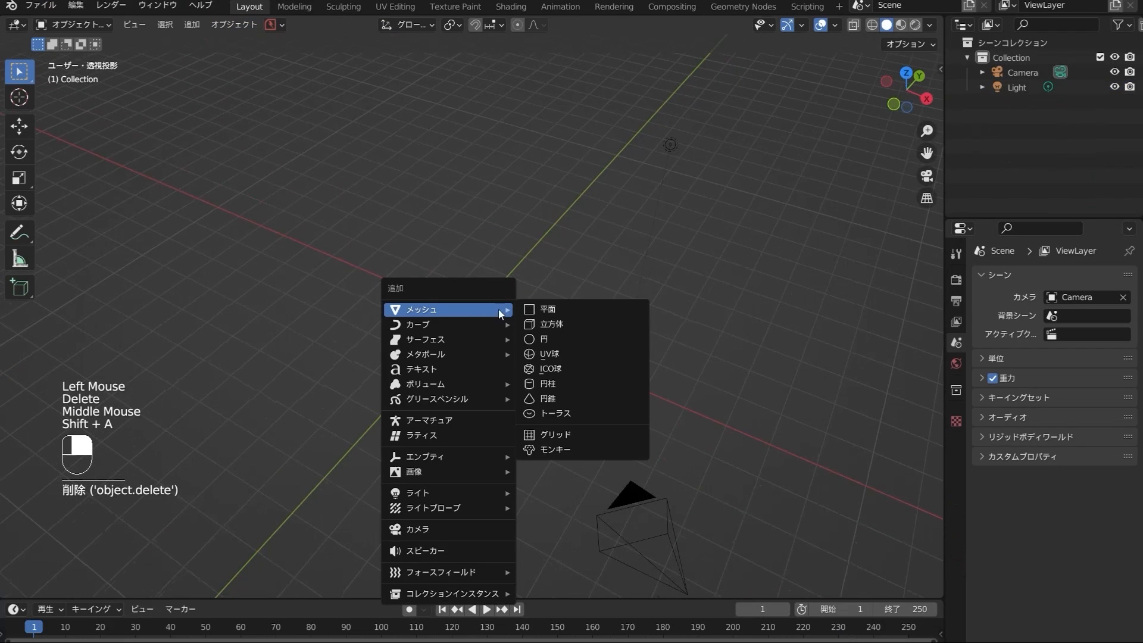
pyautogui.click(545, 309)
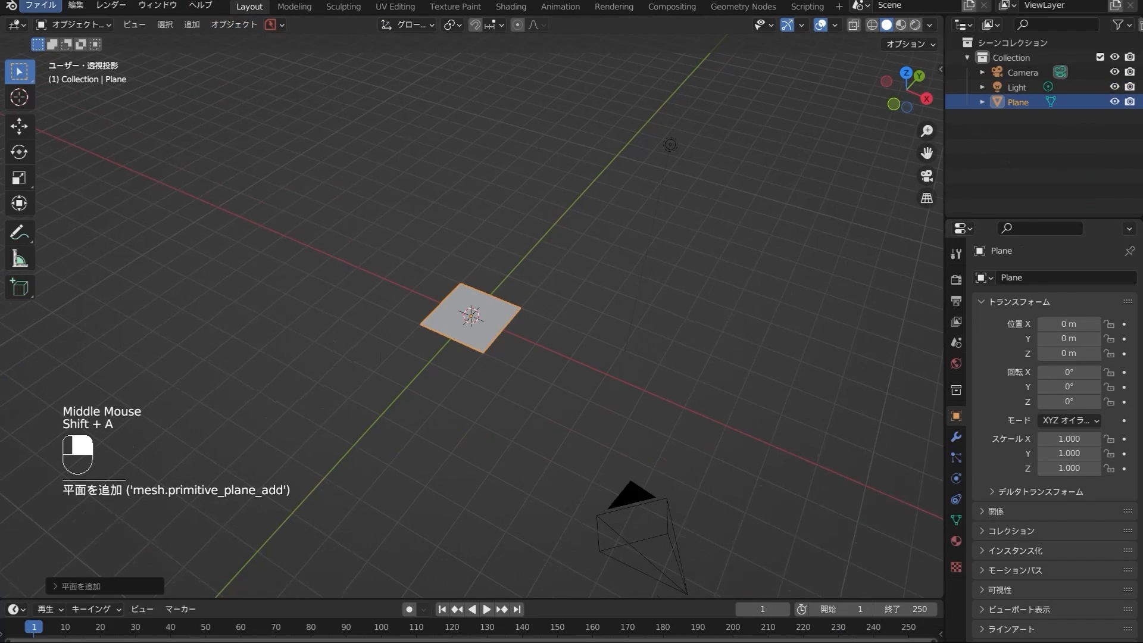
# Append the polybuilding_generator62 node group from sample_nodes_05.blend.
pyautogui.click(41, 5)
pyautogui.click(105, 171)
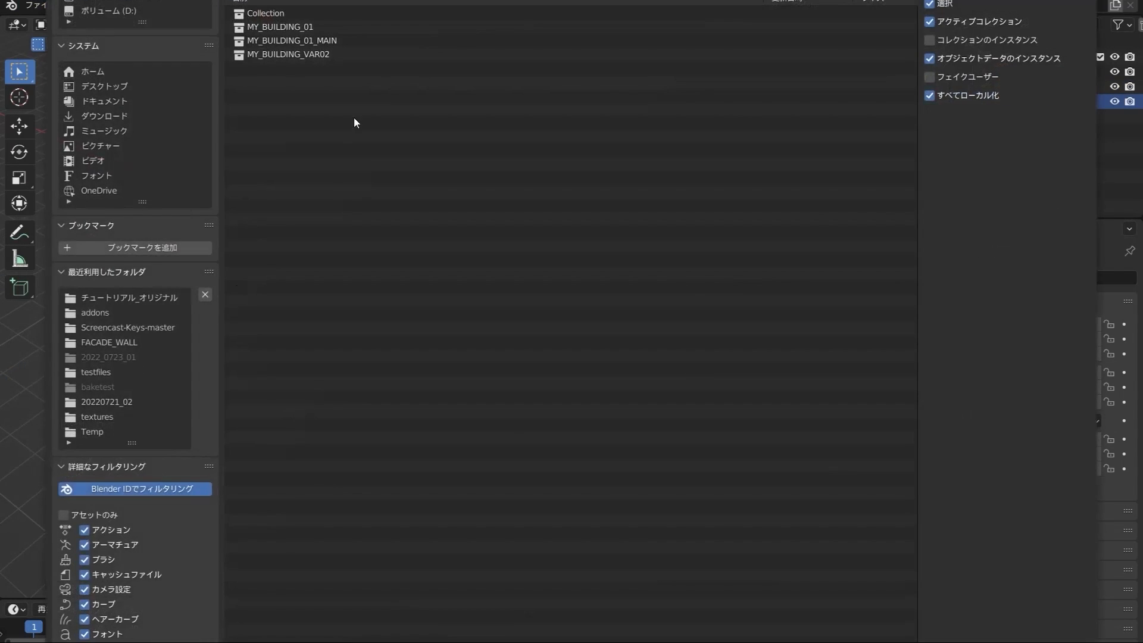
pyautogui.click(113, 402)
pyautogui.click(108, 373)
pyautogui.doubleClick(291, 14)
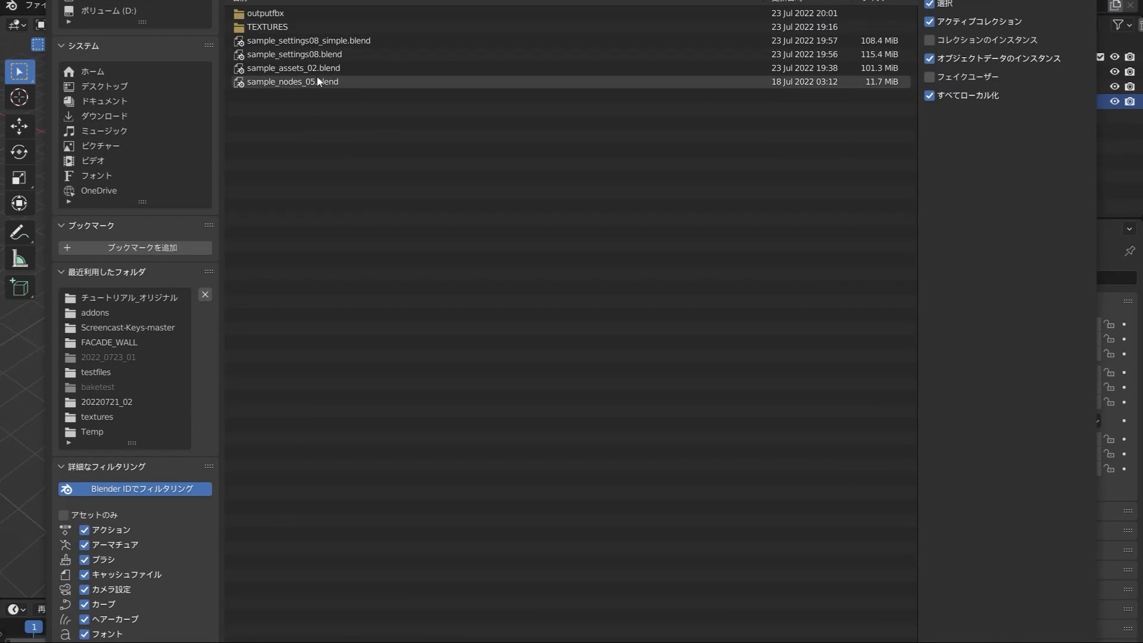
pyautogui.doubleClick(323, 81)
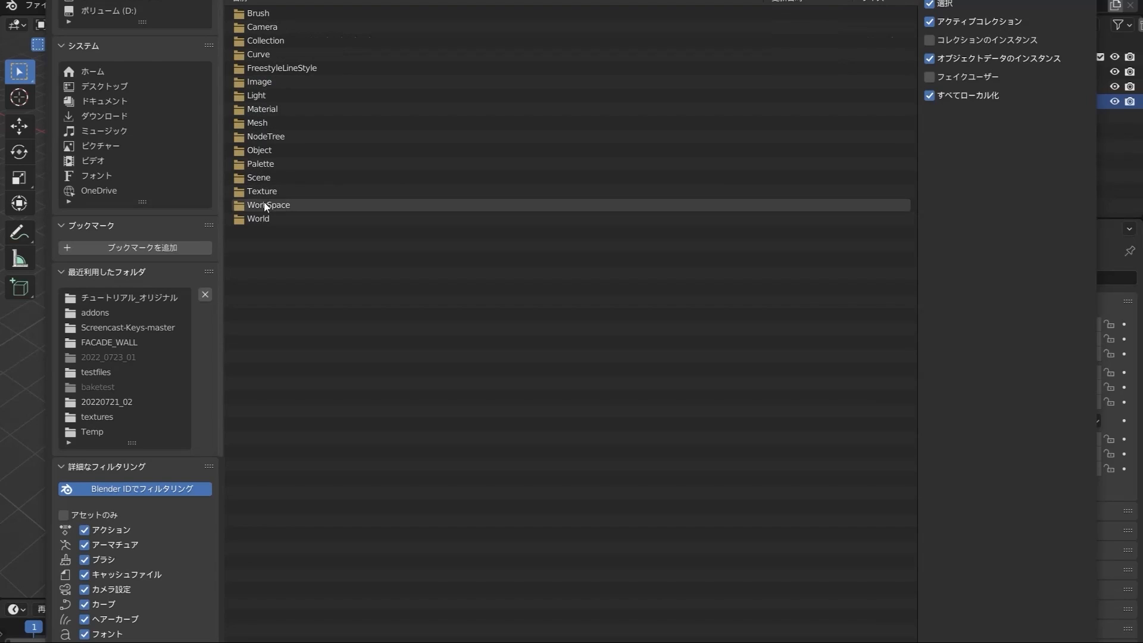
pyautogui.doubleClick(268, 137)
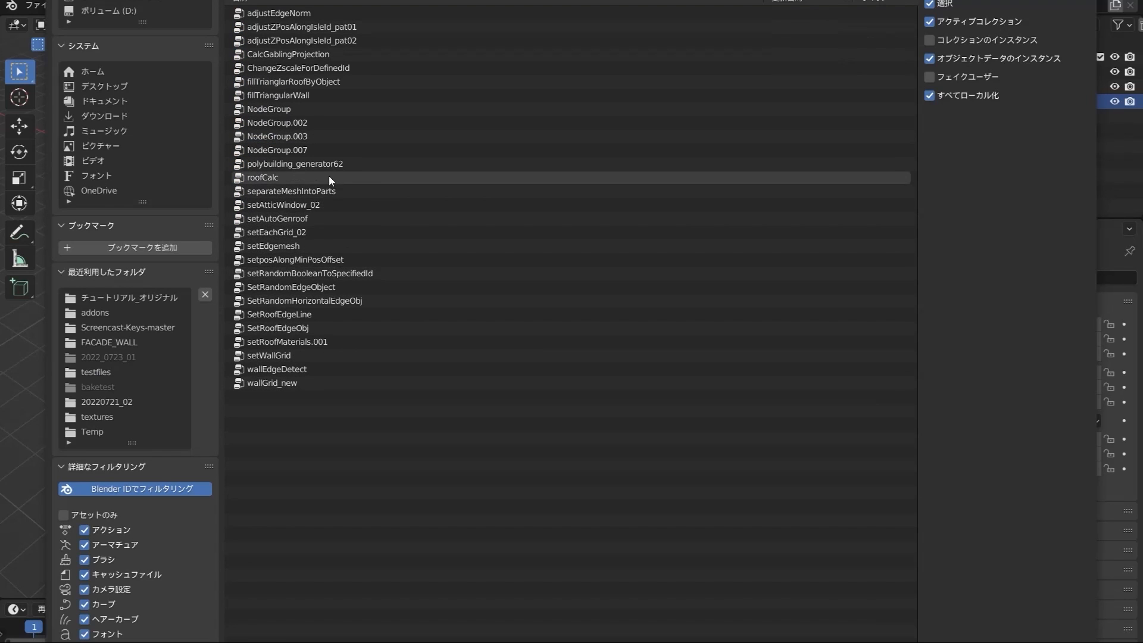
pyautogui.click(345, 164)
pyautogui.click(990, 641)
# Set the viewport shading to Material Preview.
pyautogui.scroll(1, 672, 489)
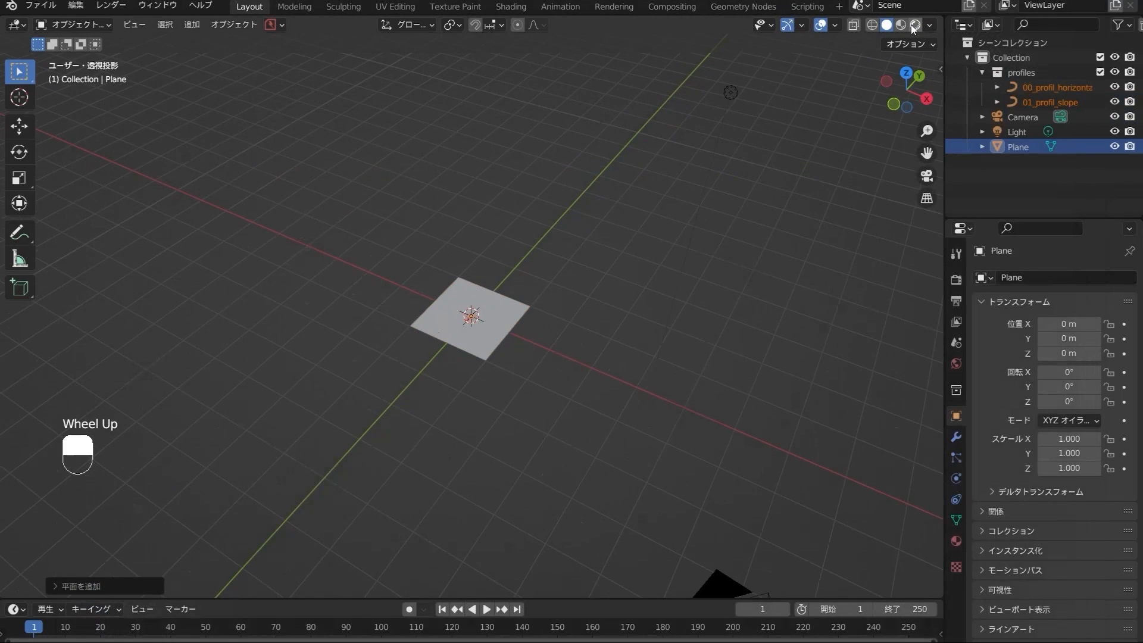
pyautogui.click(914, 27)
pyautogui.click(902, 26)
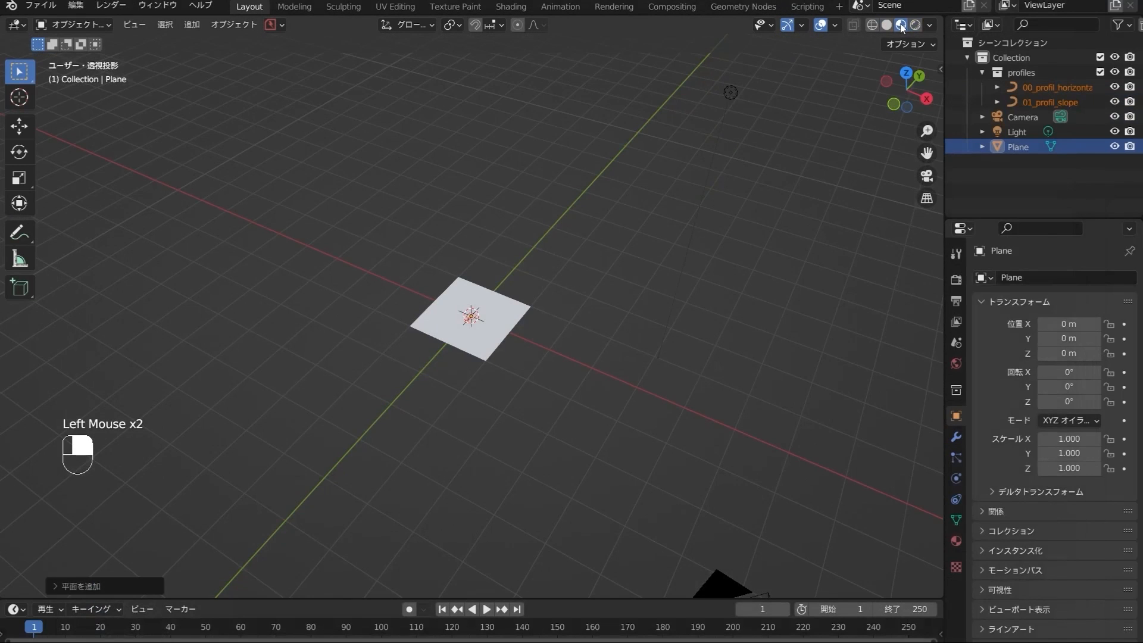
# Add a Geometry Nodes modifier with polybuilding_generator62 to the plane and disable its display in Edit Mode.
pyautogui.click(448, 345)
pyautogui.click(956, 436)
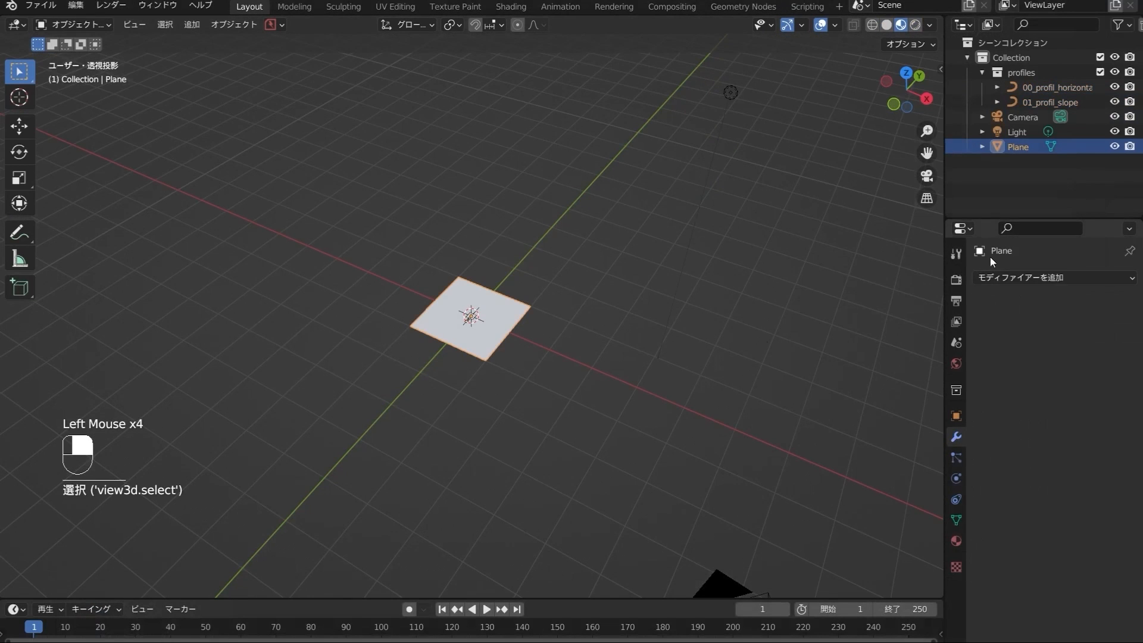
pyautogui.click(992, 278)
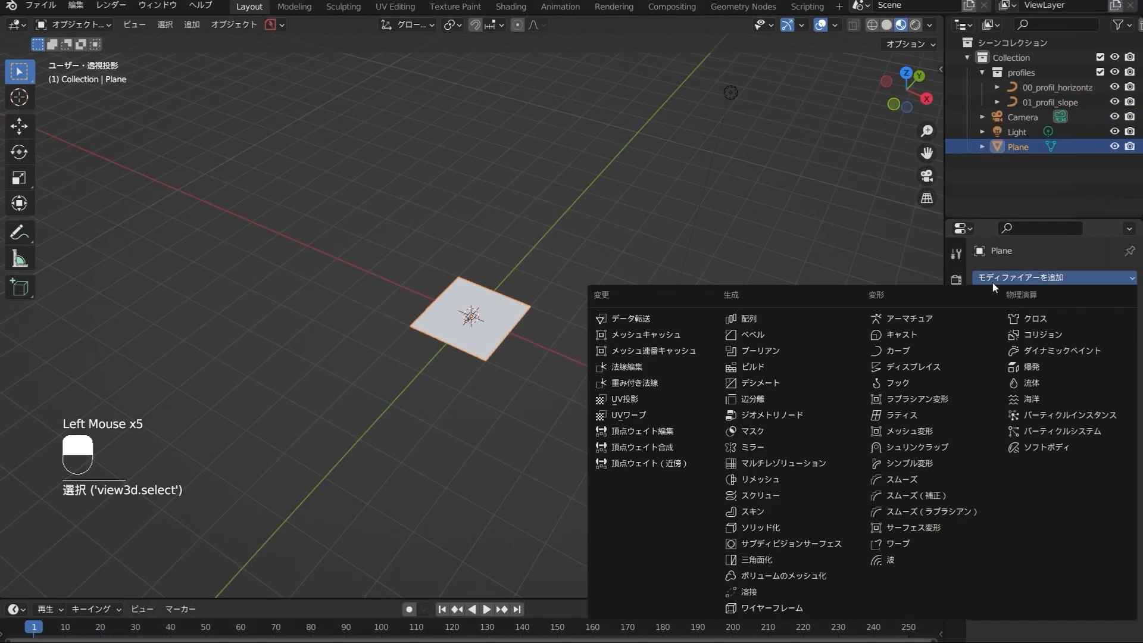
pyautogui.click(780, 413)
pyautogui.click(988, 324)
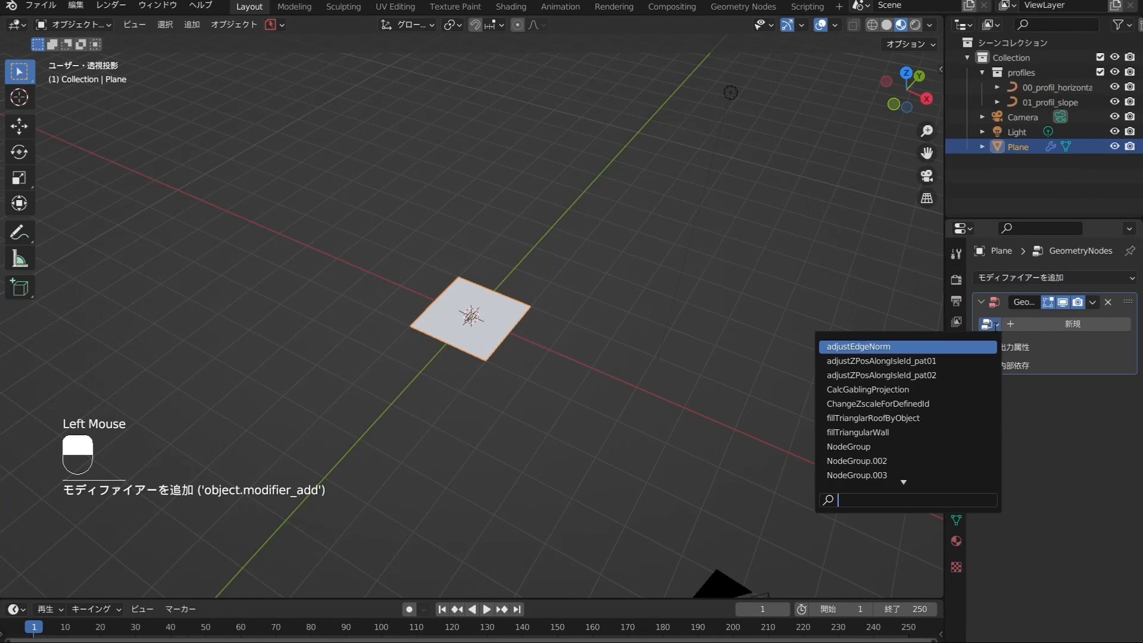
pyautogui.scroll(-5, 894, 476)
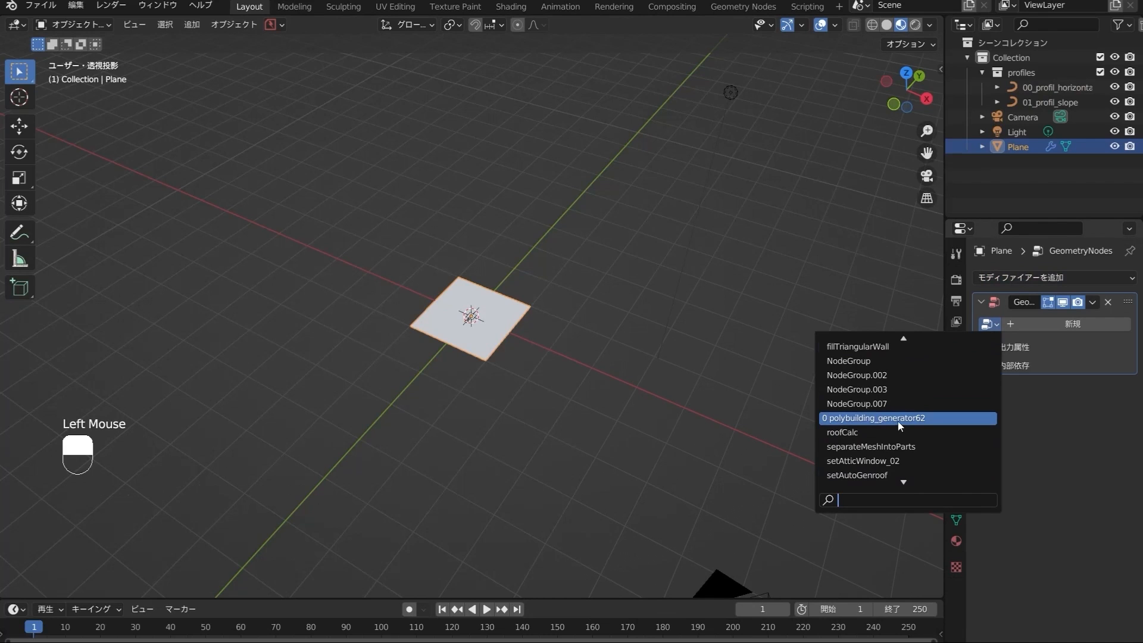
pyautogui.click(899, 420)
pyautogui.moveTo(513, 361); pyautogui.dragTo(530, 324, button='middle')
pyautogui.scroll(2, 503, 324)
pyautogui.scroll(1, 503, 325)
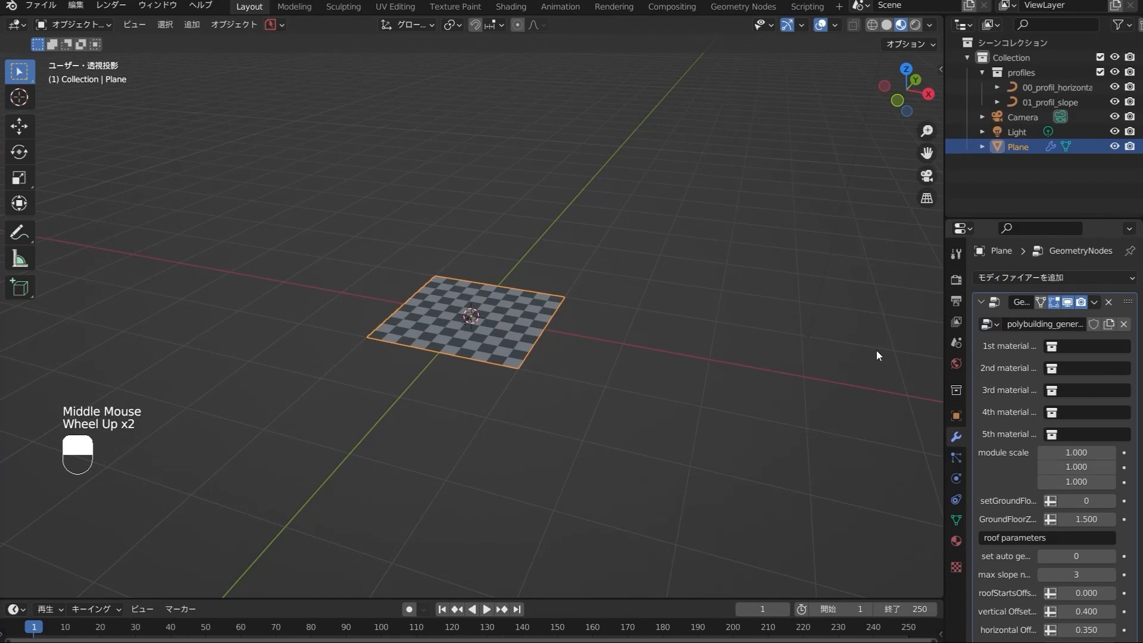
pyautogui.click(1054, 302)
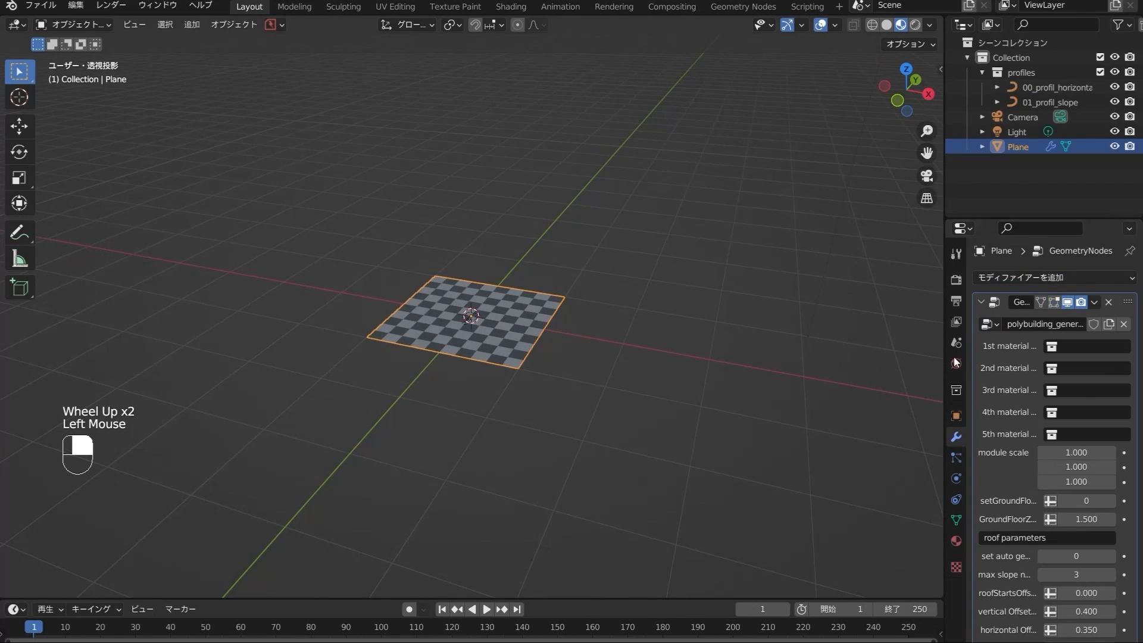
# Append the MY_BUILDING_01 collection from the facade file in the チュートリアル_オリジナル folder.
pyautogui.click(28, 8)
pyautogui.click(60, 171)
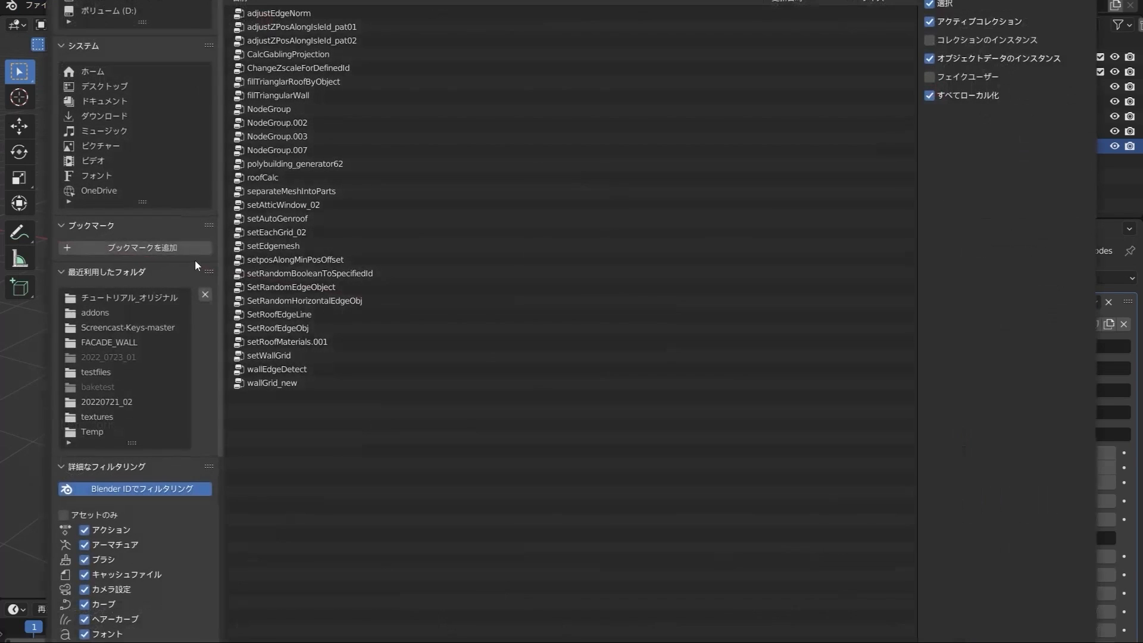
pyautogui.click(135, 298)
pyautogui.click(286, 40)
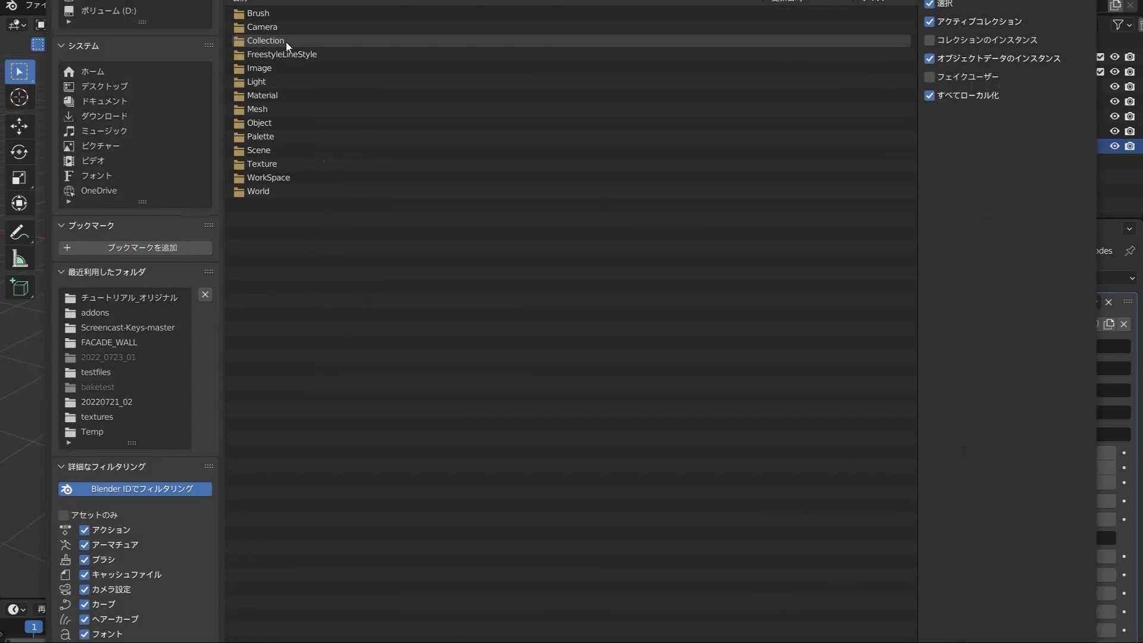
pyautogui.click(266, 41)
pyautogui.click(268, 27)
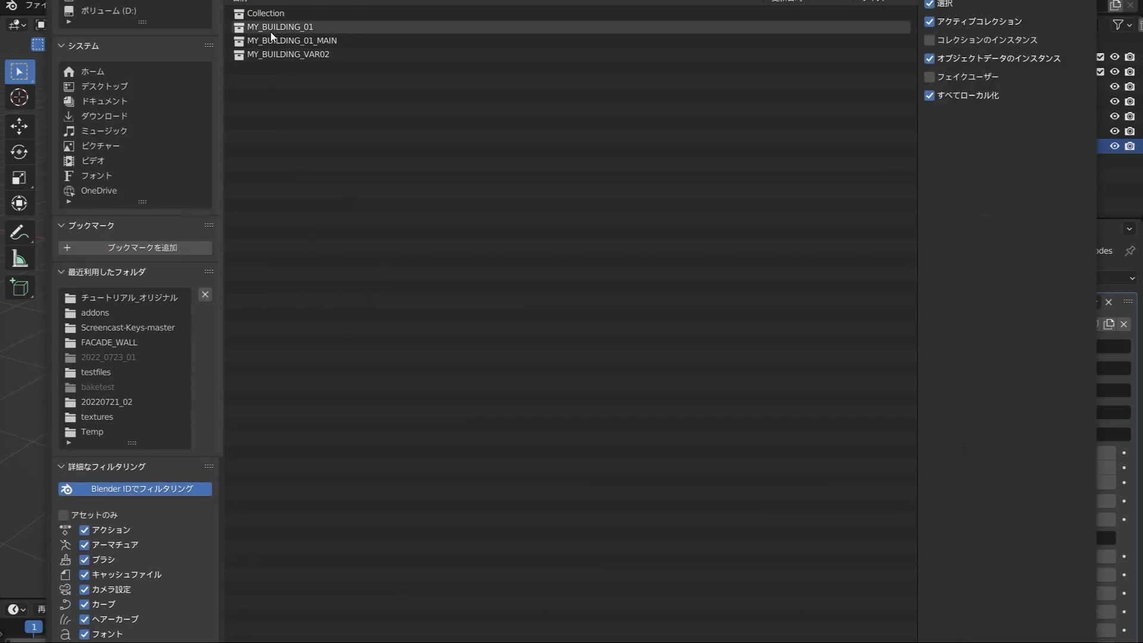
pyautogui.press('Return')
# Exclude the MY_BUILDING_01 collection from the view layer and reselect the plane.
pyautogui.moveTo(564, 342); pyautogui.dragTo(498, 363, button='middle')
pyautogui.scroll(2, 579, 284)
pyautogui.scroll(-2, 541, 325)
pyautogui.scroll(3, 490, 365)
pyautogui.click(500, 480)
pyautogui.moveTo(501, 480); pyautogui.dragTo(592, 324, button='middle')
pyautogui.scroll(-1, 592, 324)
pyautogui.click(1100, 117)
pyautogui.click(456, 393)
pyautogui.moveTo(461, 363); pyautogui.dragTo(501, 377, button='middle')
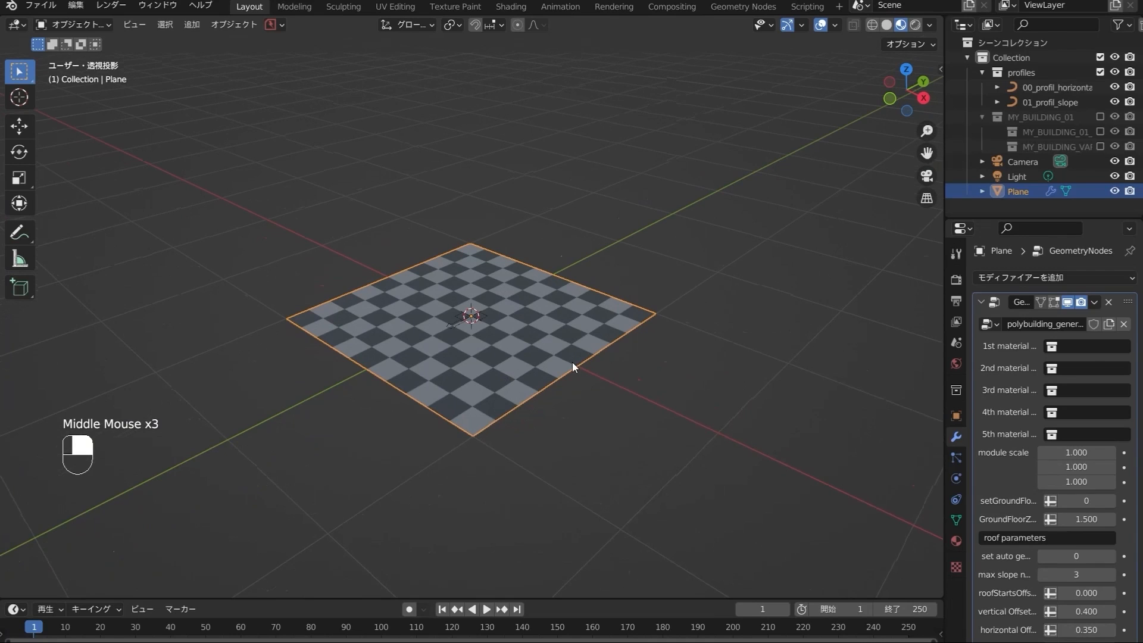
# Assign MY_BUILDING_01_MAIN as the modifier's 1st material collection and MY_BUILDING_VAR02 as the 2nd.
pyautogui.click(1096, 347)
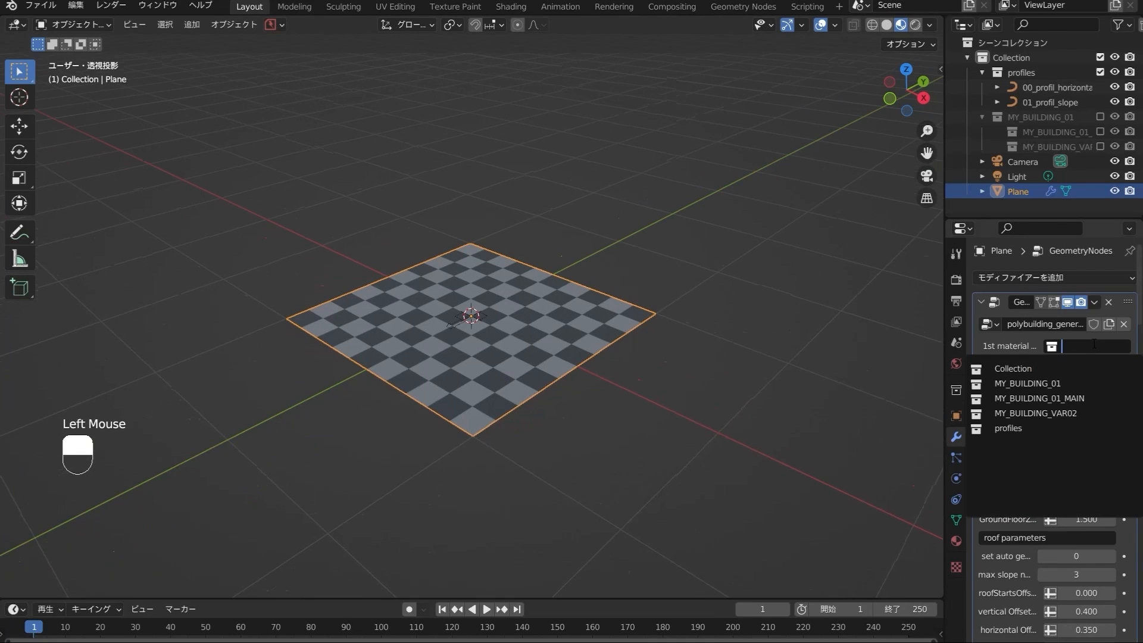
pyautogui.click(1088, 377)
pyautogui.click(1087, 371)
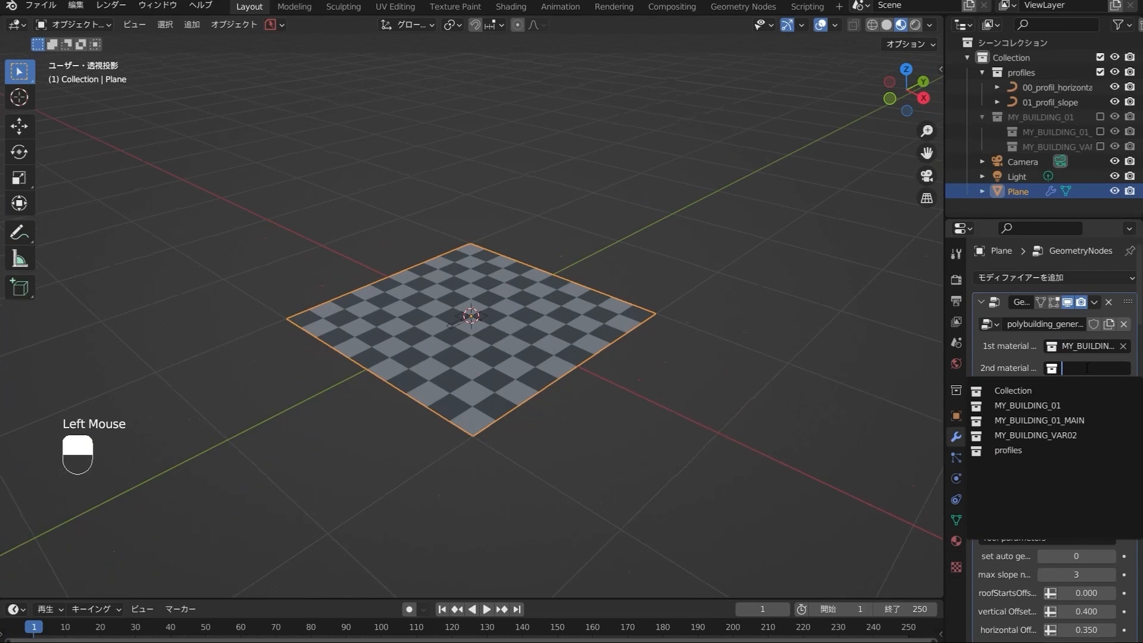
pyautogui.click(1064, 435)
# Extrude the plane into a tall block and extend its side faces to form an L-shaped volume.
pyautogui.moveTo(432, 322); pyautogui.dragTo(435, 339, button='middle')
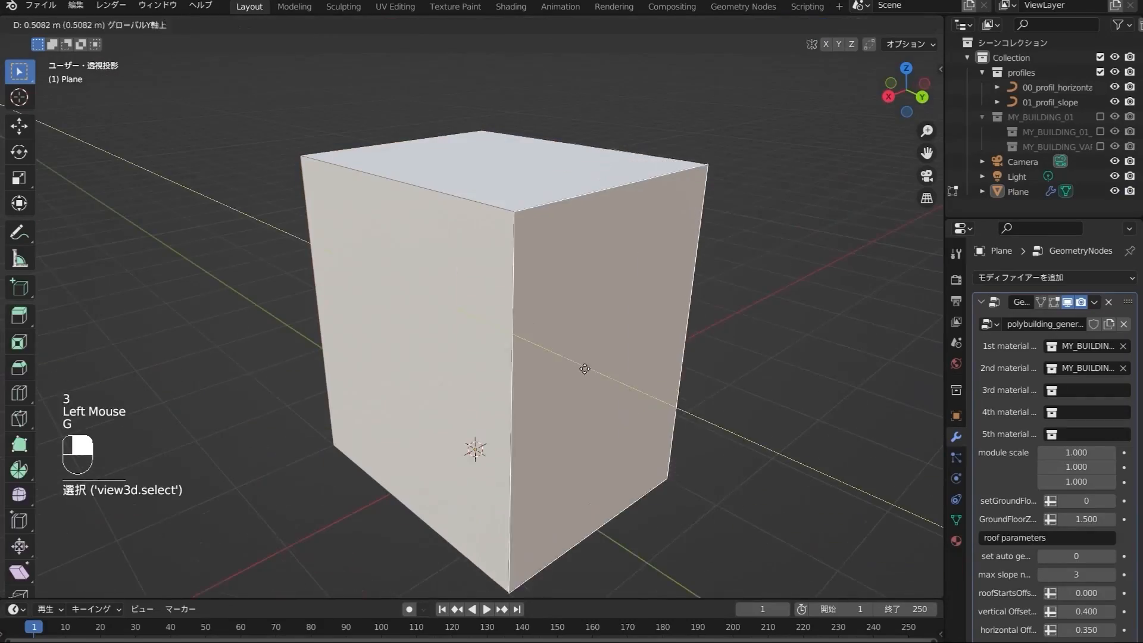
pyautogui.press('Tab')
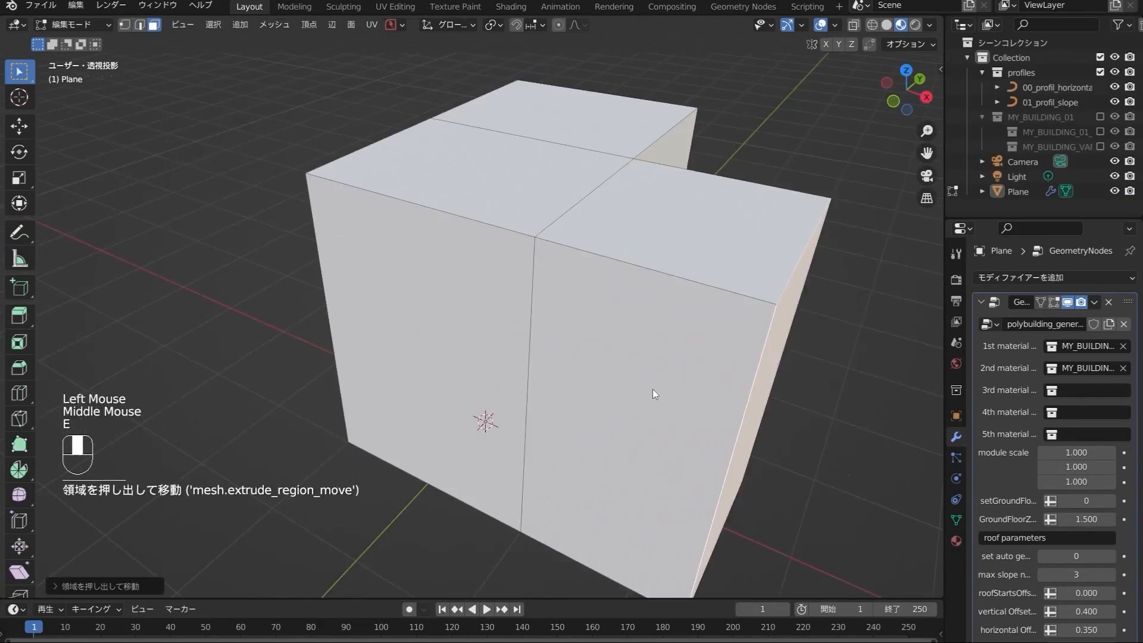
pyautogui.click(544, 386)
pyautogui.press('e')
pyautogui.moveTo(544, 386); pyautogui.dragTo(655, 393, button='middle')
pyautogui.press('Tab')
# Set the generator's module scale to 2 on all three axes.
pyautogui.scroll(1, 484, 429)
pyautogui.click(1075, 482)
pyautogui.write('2')
pyautogui.click(1075, 467)
pyautogui.write('2')
pyautogui.click(1066, 453)
pyautogui.write('2')
# Scale the entire base mesh and extrude one of its faces to enlarge the building volume.
pyautogui.press('Tab')
pyautogui.press('a')
pyautogui.press('s')
pyautogui.click(495, 260)
pyautogui.press('e')
pyautogui.moveTo(561, 289); pyautogui.dragTo(589, 350, button='middle')
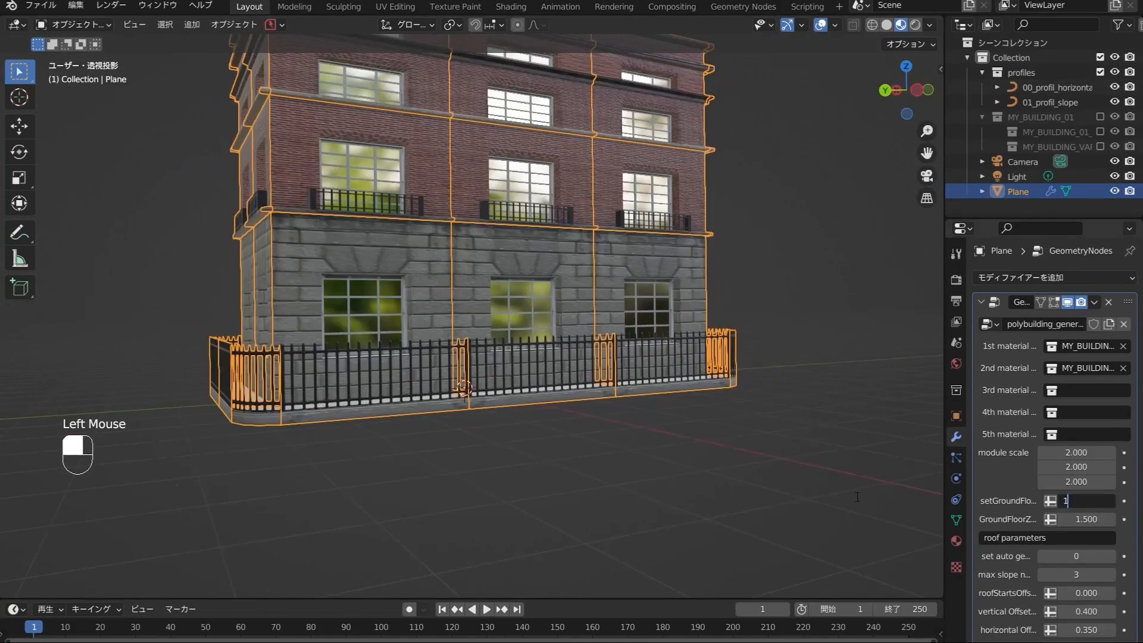
# Try a ground floor setting of 1, restore it to 0, and try a Y module scale of 1.5.
pyautogui.press('Return')
pyautogui.keyDown('shift'); pyautogui.moveTo(858, 497); pyautogui.dragTo(655, 434, button='middle'); pyautogui.keyUp('shift')
pyautogui.click(1086, 505)
pyautogui.write('0')
pyautogui.click(1075, 467)
pyautogui.write('1')
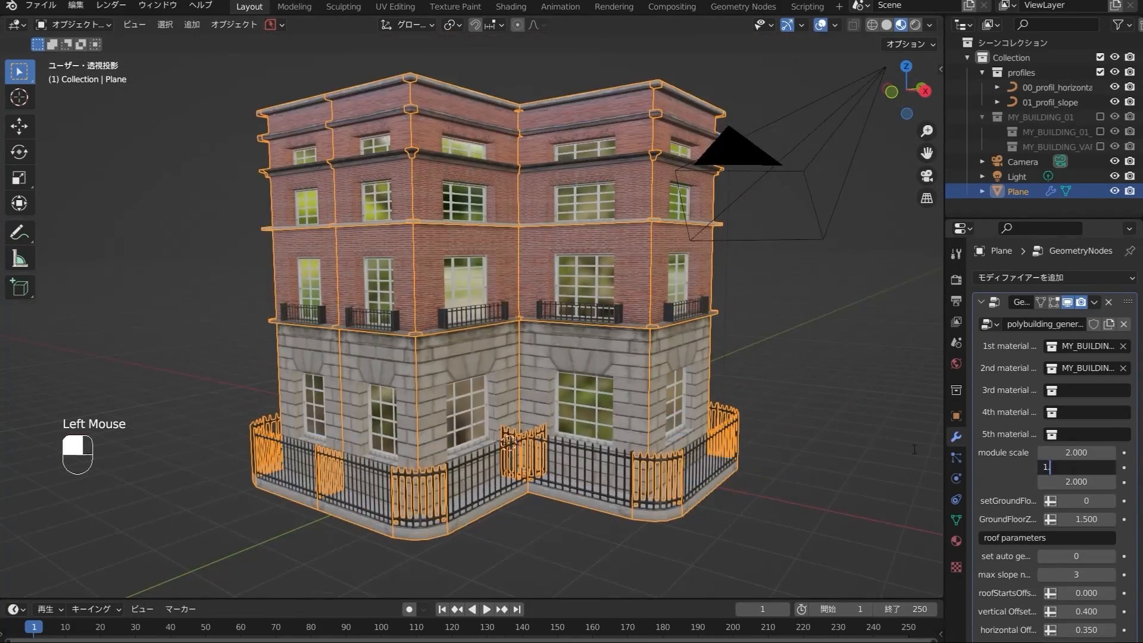
pyautogui.write('.5')
pyautogui.press('Return')
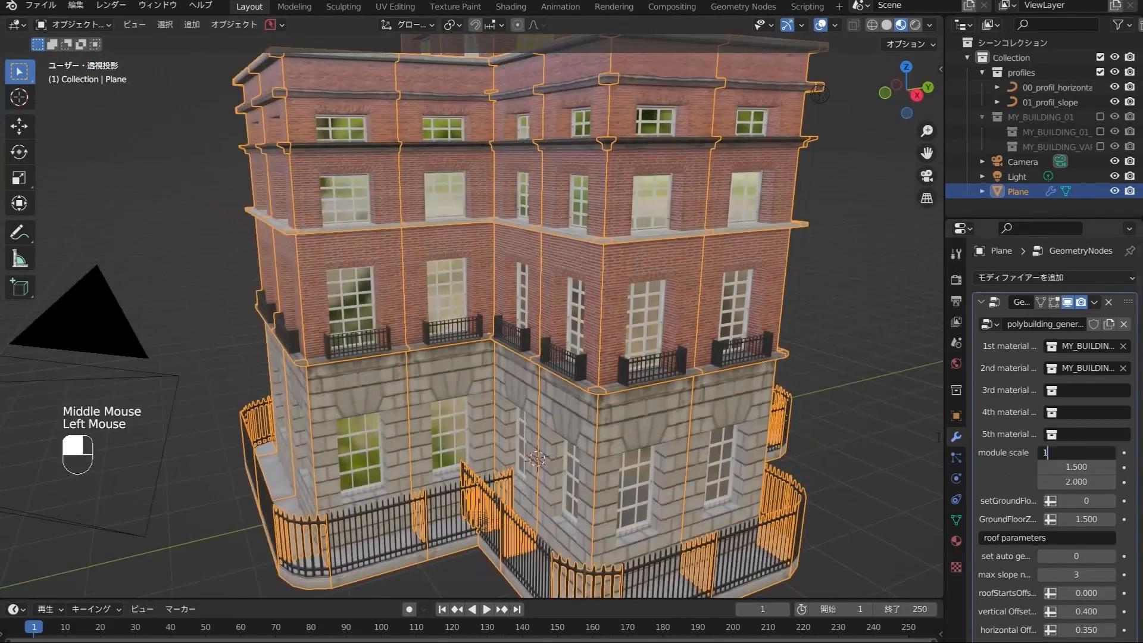
# Enable screen space reflections with refraction in the Eevee render settings.
pyautogui.scroll(3, 536, 321)
pyautogui.click(956, 280)
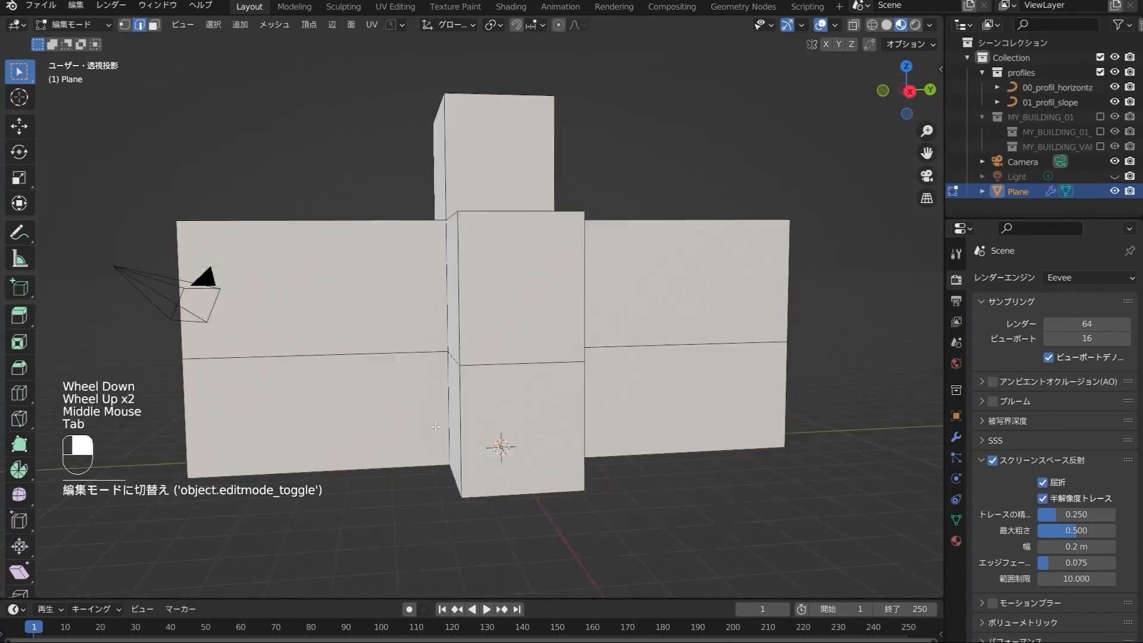
# Add vertical loop cuts through both side wings of the base mesh.
pyautogui.hotkey('ctrl', 'r')
pyautogui.hotkey('ctrl', 'r')
pyautogui.click(682, 525)
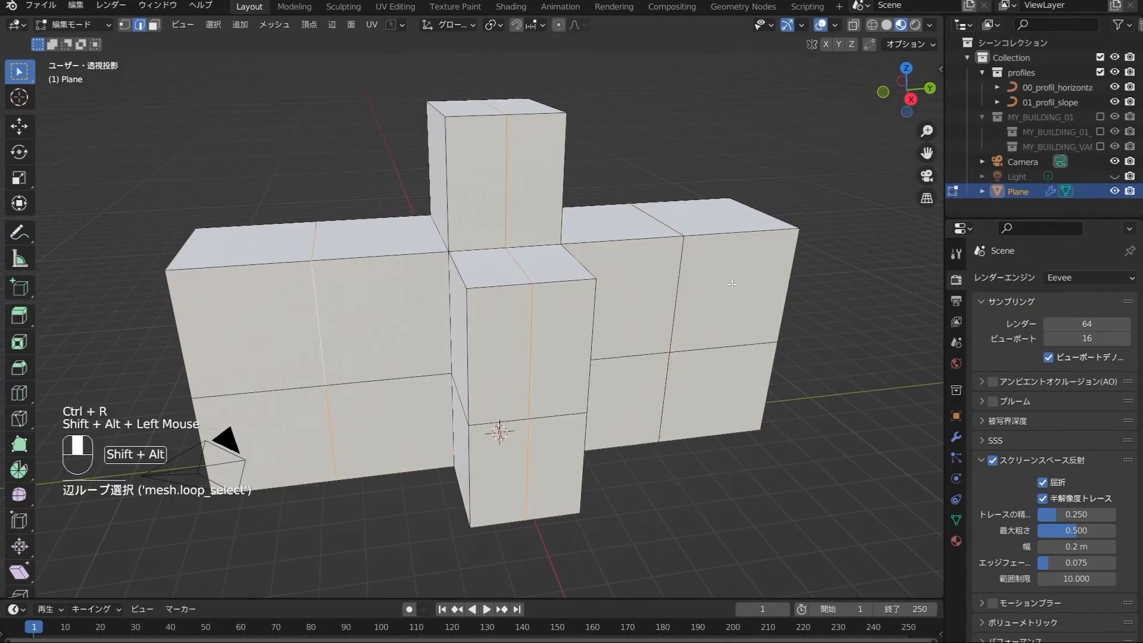
pyautogui.press('Tab')
pyautogui.press('Tab')
# Set the generator's Y module scale to 2.
pyautogui.click(956, 437)
pyautogui.click(1076, 467)
pyautogui.write('2')
pyautogui.press('Return')
# Scale the middle face strips of both side wings wider so that the bays are more evenly spaced.
pyautogui.press('Tab')
pyautogui.scroll(2, 677, 427)
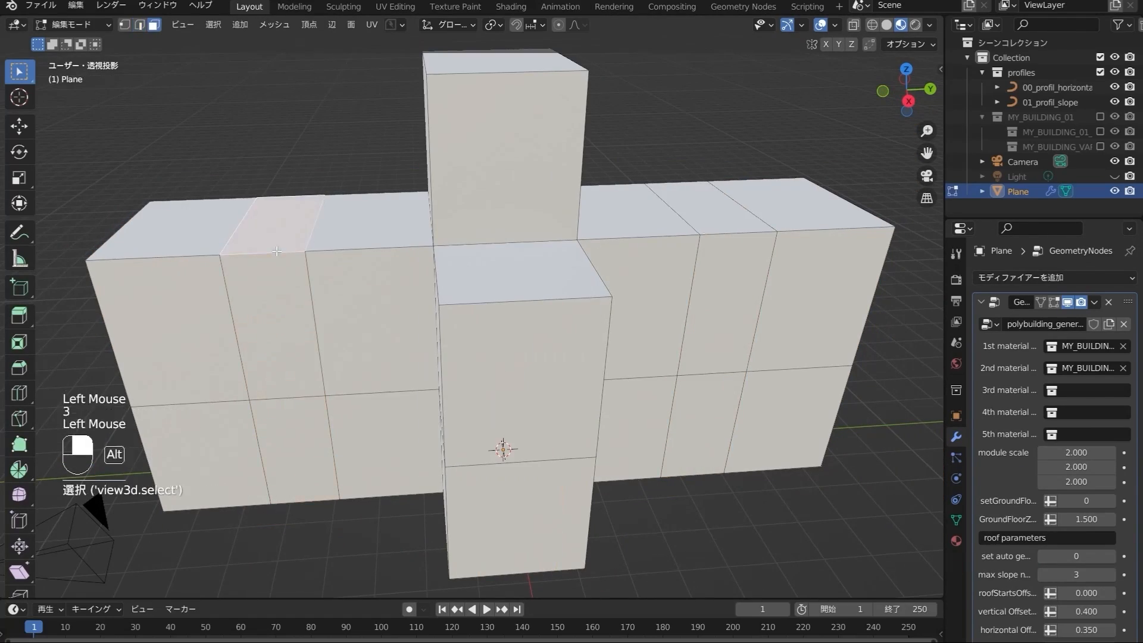
pyautogui.click(110, 7)
pyautogui.click(493, 25)
pyautogui.click(518, 77)
pyautogui.press('s')
pyautogui.click(488, 459)
pyautogui.press('Tab')
pyautogui.moveTo(487, 460); pyautogui.dragTo(318, 420, button='middle')
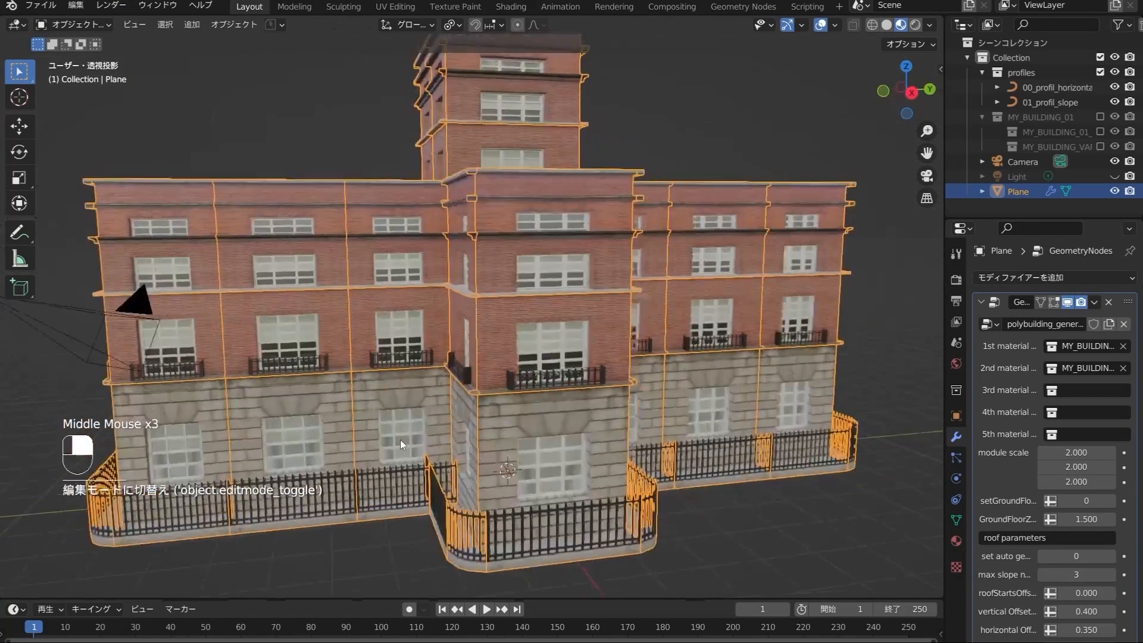
# Select the lower front faces of the center block and both middle bays, and create a material named Material_def.
pyautogui.click(319, 419)
pyautogui.press('Tab')
pyautogui.click(319, 420)
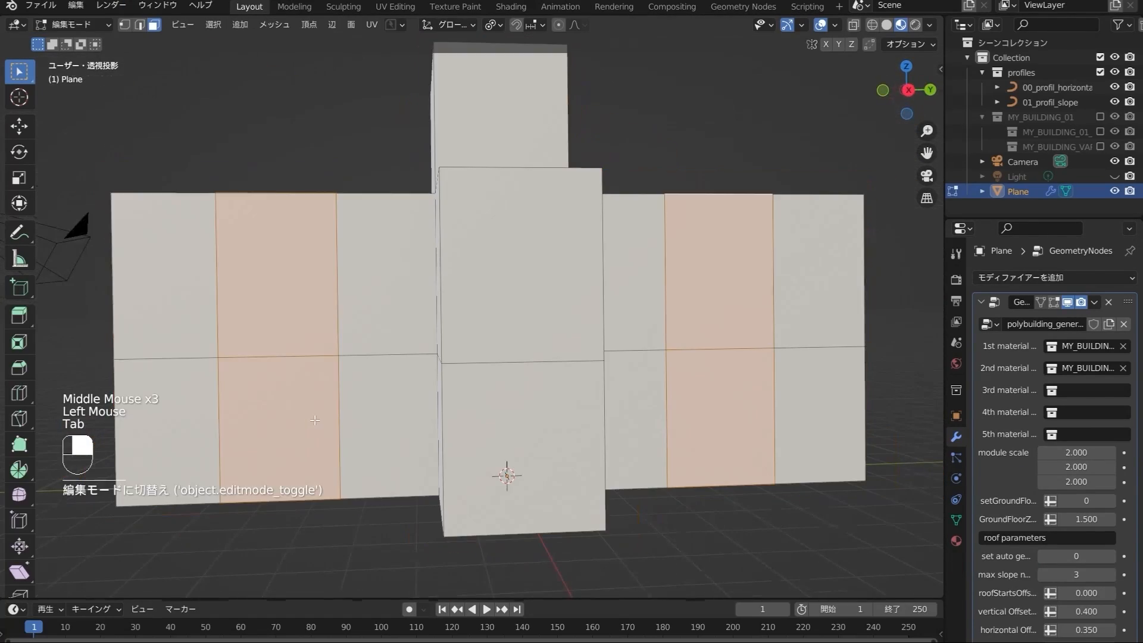
pyautogui.keyDown('shift'); pyautogui.click(524, 447); pyautogui.keyUp('shift')
pyautogui.keyDown('shift'); pyautogui.click(721, 417); pyautogui.keyUp('shift')
pyautogui.click(957, 541)
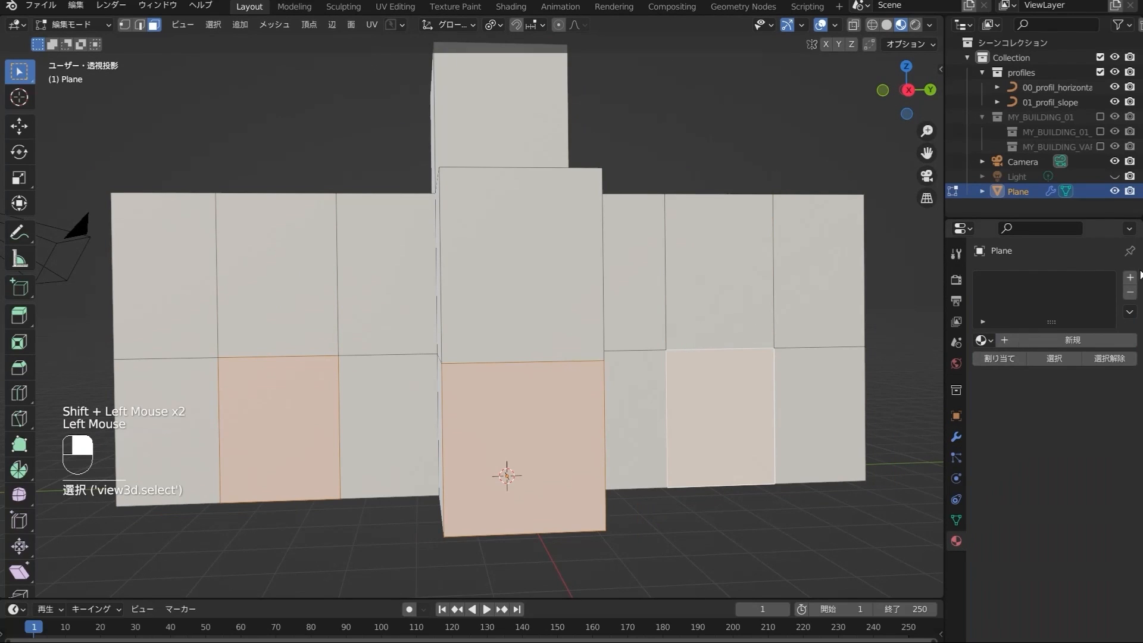
pyautogui.click(1013, 340)
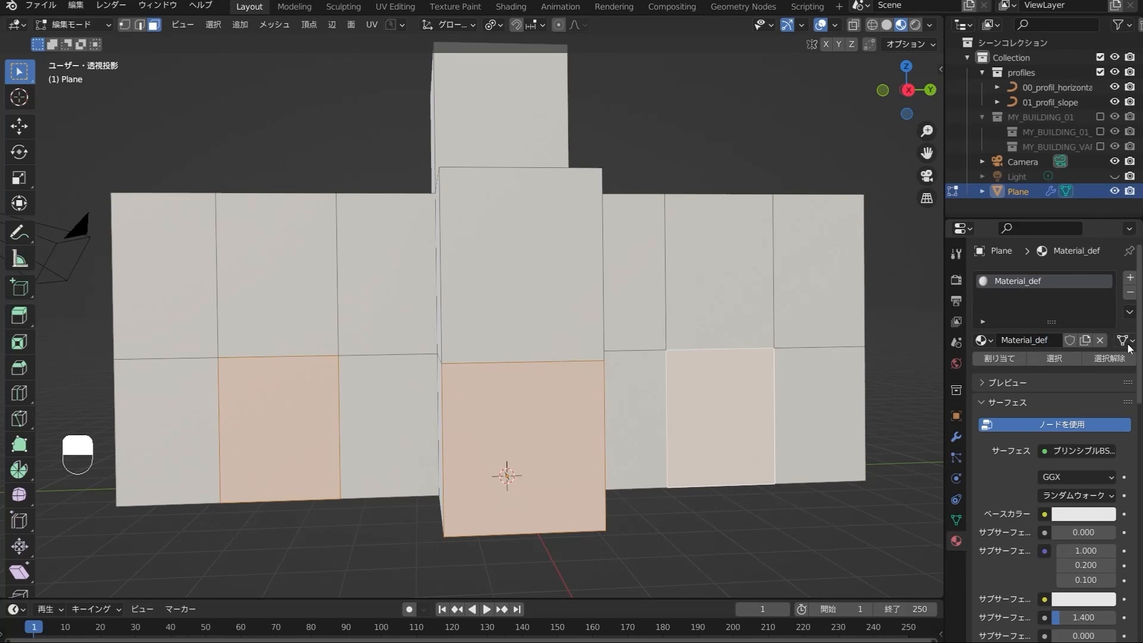
# Add a second material named Material_var with a pink base color.
pyautogui.click(1130, 280)
pyautogui.click(1025, 375)
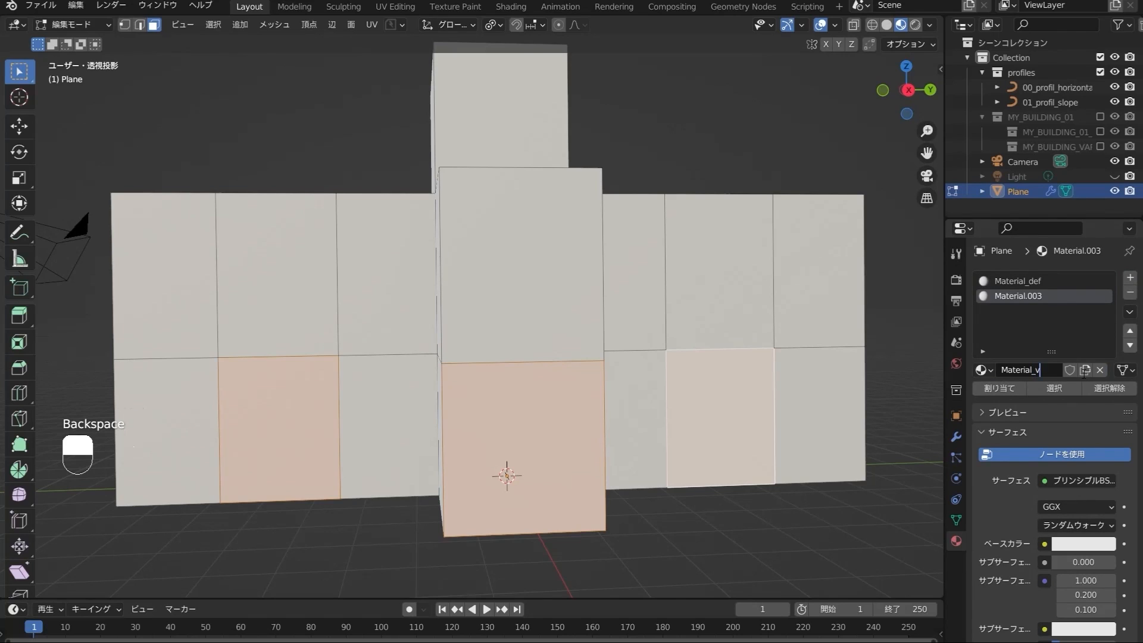
pyautogui.click(1090, 541)
pyautogui.click(1035, 411)
# Set the viewport display color of Material_var to pink.
pyautogui.scroll(-9, 997, 525)
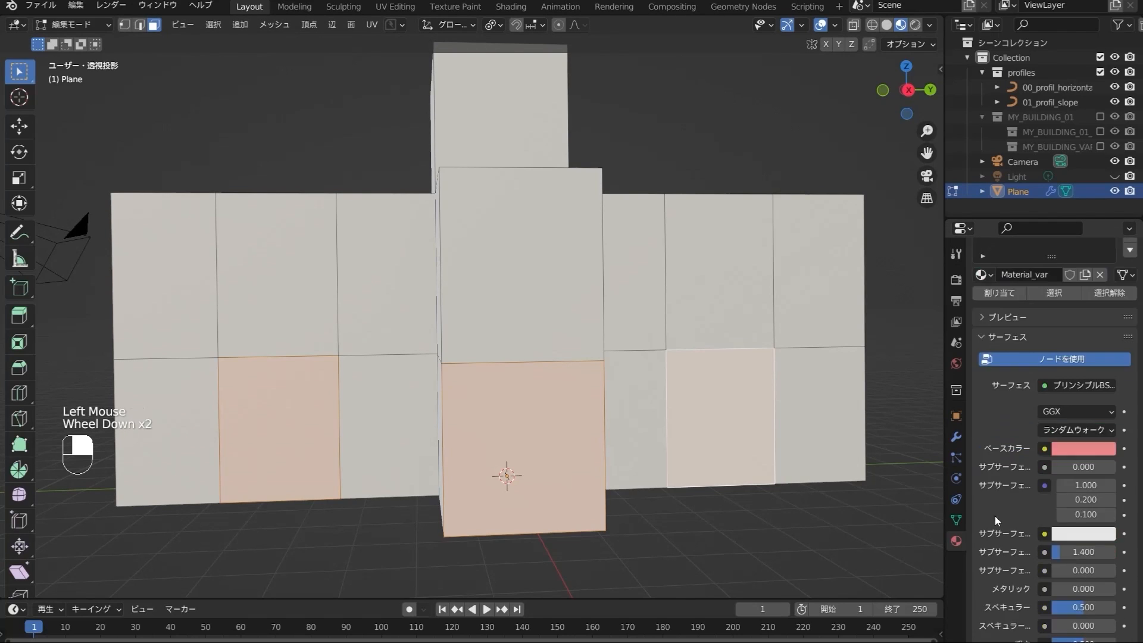
pyautogui.scroll(-2, 1000, 539)
pyautogui.click(984, 616)
pyautogui.scroll(-1, 988, 614)
pyautogui.click(1085, 581)
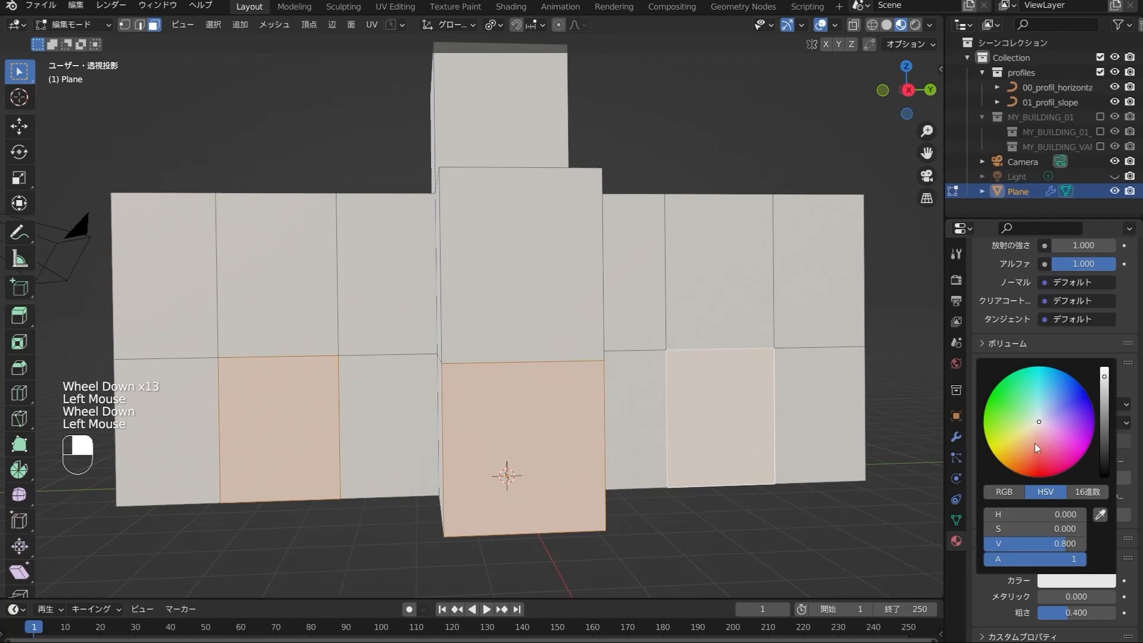
pyautogui.click(1040, 446)
# Assign Material_var to the three selected lower faces and inspect the generated building in Object Mode.
pyautogui.scroll(11, 1006, 417)
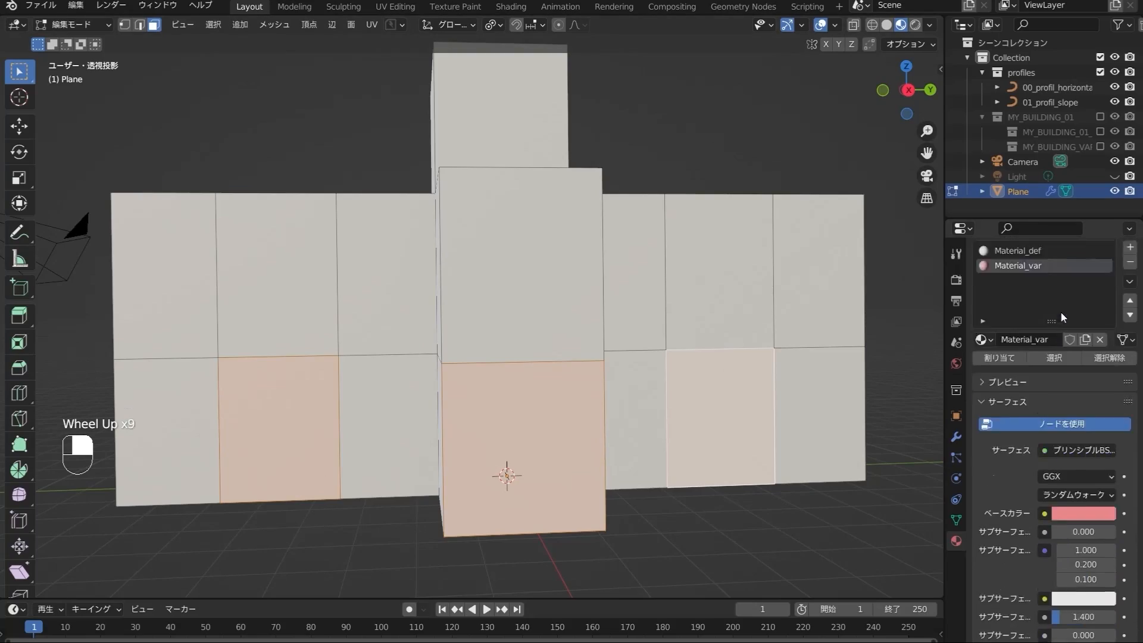
pyautogui.click(1000, 389)
pyautogui.moveTo(625, 554); pyautogui.dragTo(656, 557, button='middle')
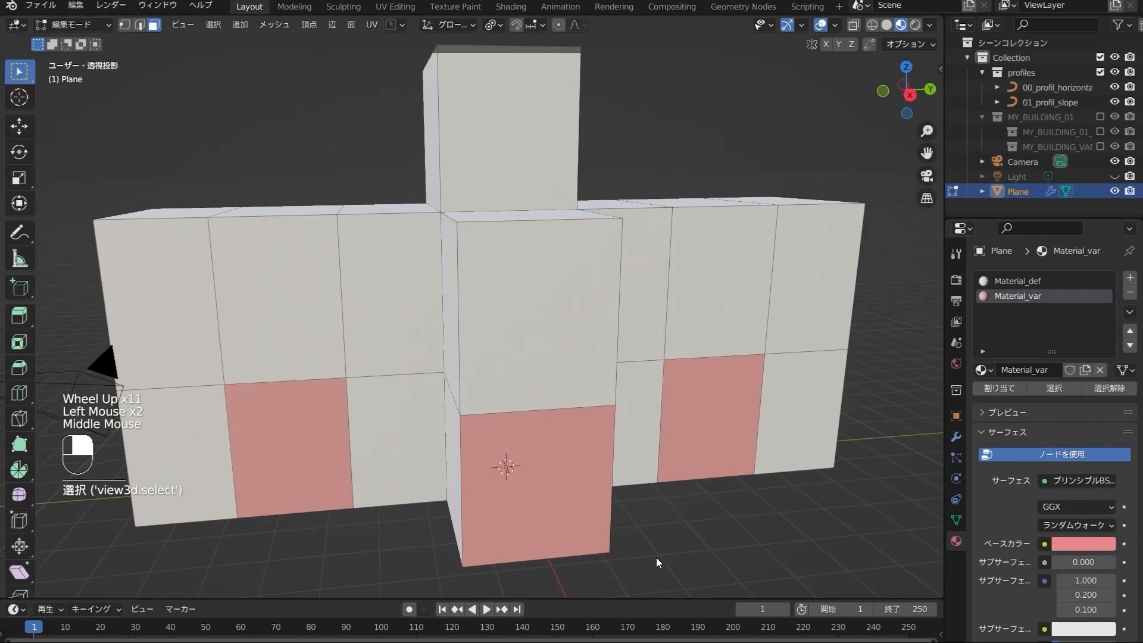
pyautogui.press('Tab')
pyautogui.scroll(2, 675, 491)
pyautogui.moveTo(675, 492); pyautogui.dragTo(733, 564, button='middle')
pyautogui.scroll(-2, 733, 564)
pyautogui.moveTo(733, 564); pyautogui.dragTo(704, 532, button='middle')
pyautogui.scroll(-1, 623, 492)
# Extrude the upper and lower front faces of both wings' middle bays outward along their normals.
pyautogui.press('Tab')
pyautogui.click(369, 415)
pyautogui.moveTo(370, 415); pyautogui.dragTo(373, 430, button='middle')
pyautogui.keyDown('shift'); pyautogui.click(364, 333); pyautogui.keyUp('shift')
pyautogui.keyDown('shift'); pyautogui.click(667, 368); pyautogui.keyUp('shift')
pyautogui.hotkey('alt', 'e')
pyautogui.click(761, 420)
pyautogui.click(765, 474)
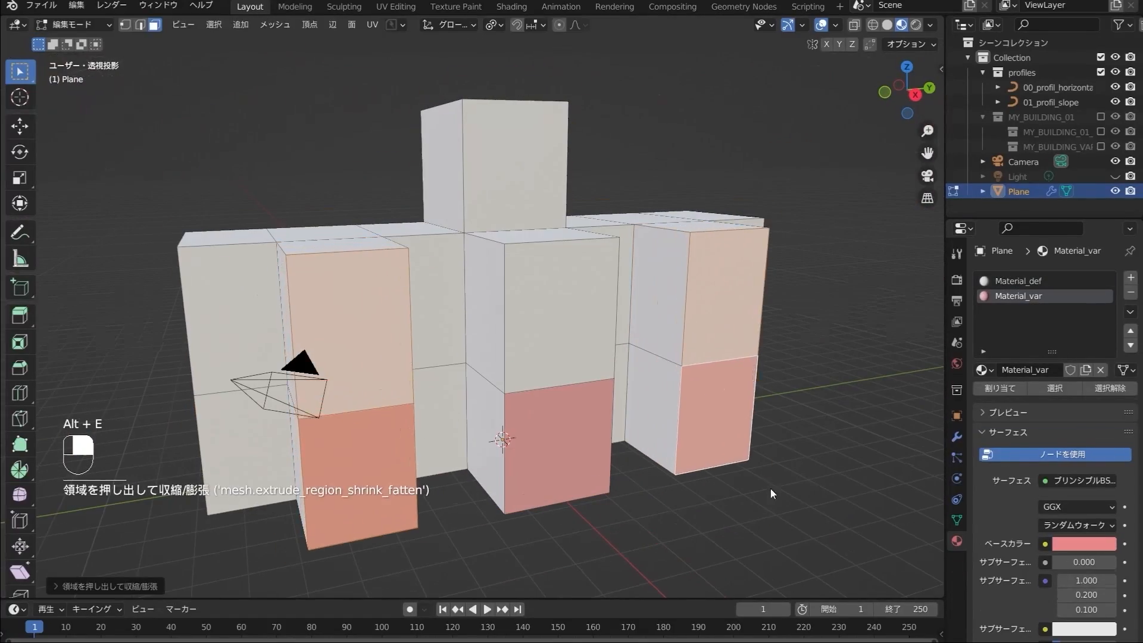
pyautogui.moveTo(766, 473); pyautogui.dragTo(752, 463, button='middle')
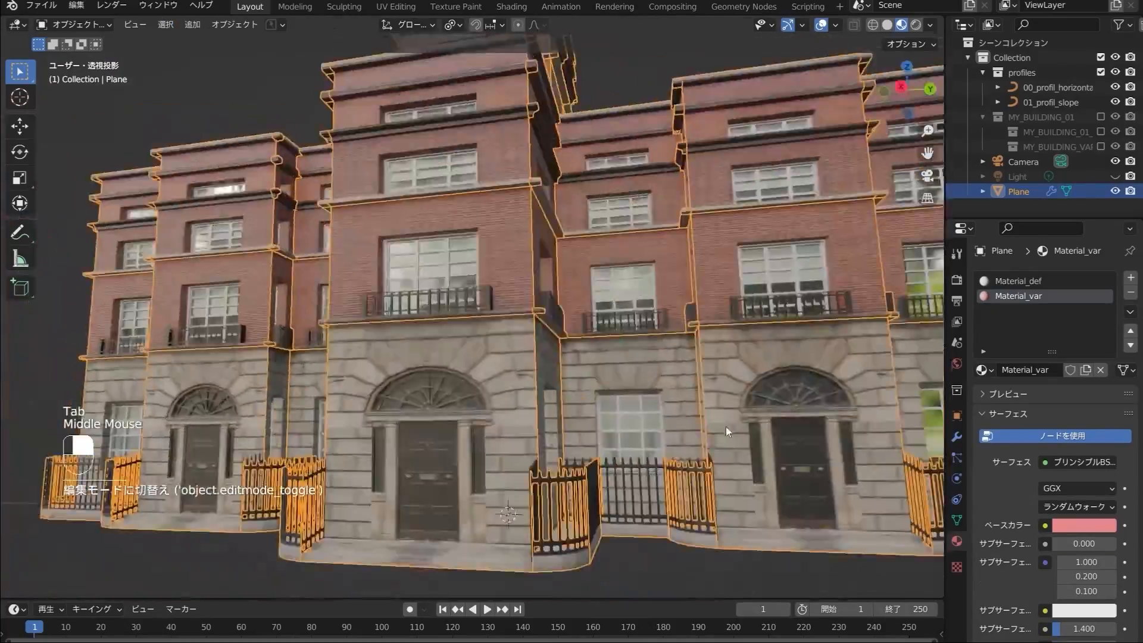
# Examine the generated entrances and facades from several angles, undoing the last edit to the base mesh.
pyautogui.moveTo(726, 427); pyautogui.dragTo(375, 390, button='middle')
pyautogui.scroll(1, 375, 390)
pyautogui.moveTo(375, 390); pyautogui.dragTo(596, 476, button='middle')
pyautogui.scroll(-2, 502, 436)
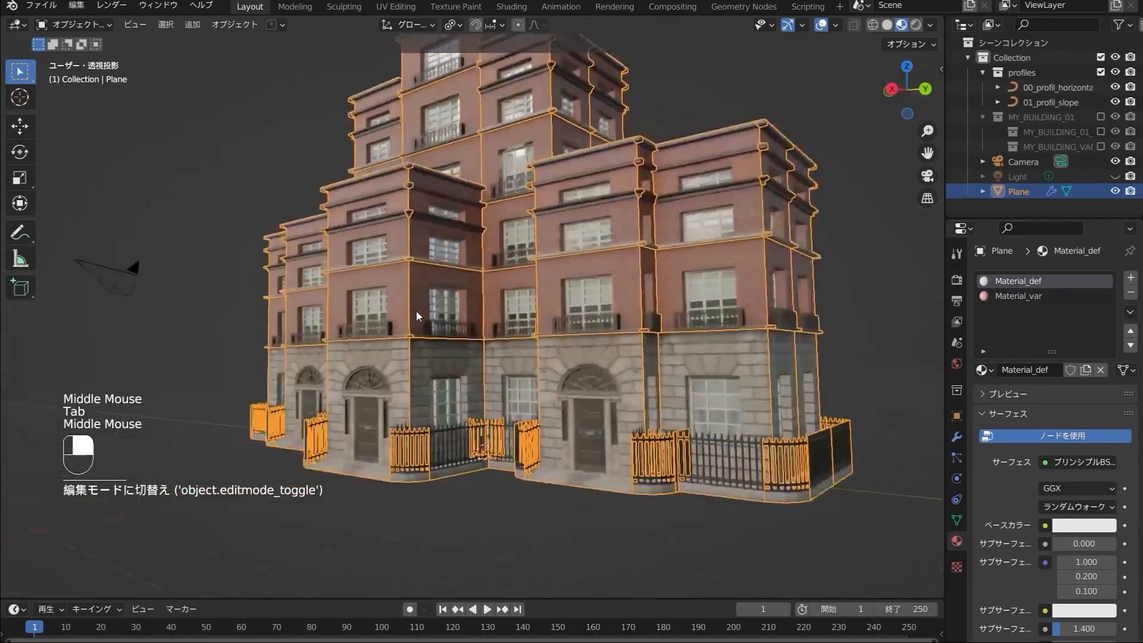
pyautogui.moveTo(416, 311); pyautogui.dragTo(517, 383, button='middle')
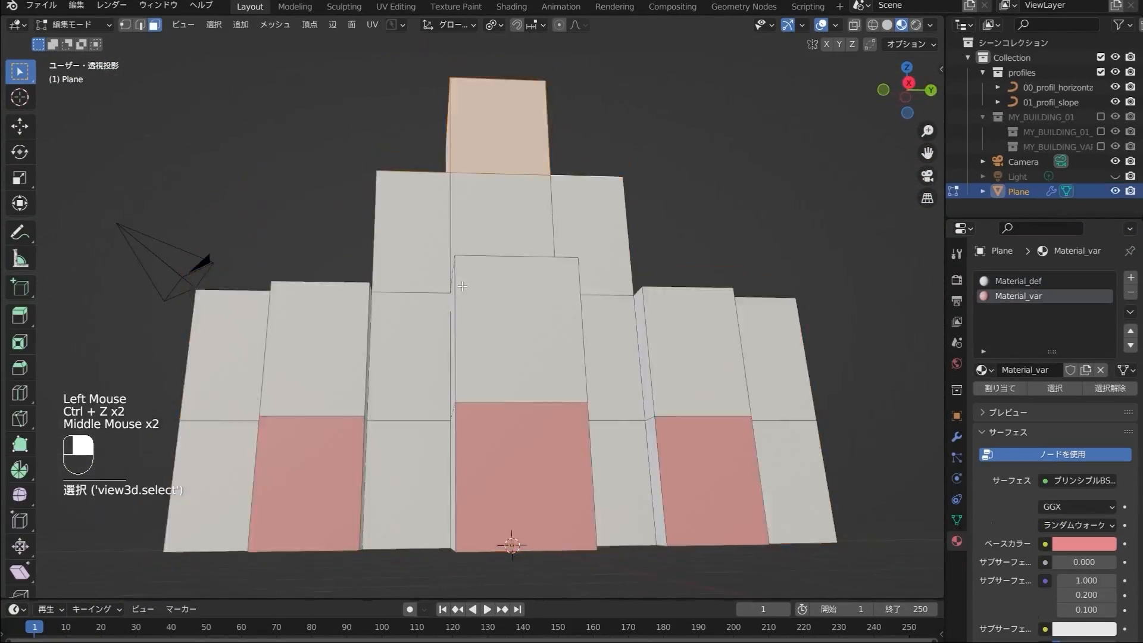
pyautogui.hotkey('ctrl', 'z')
pyautogui.moveTo(462, 287); pyautogui.dragTo(587, 357, button='middle')
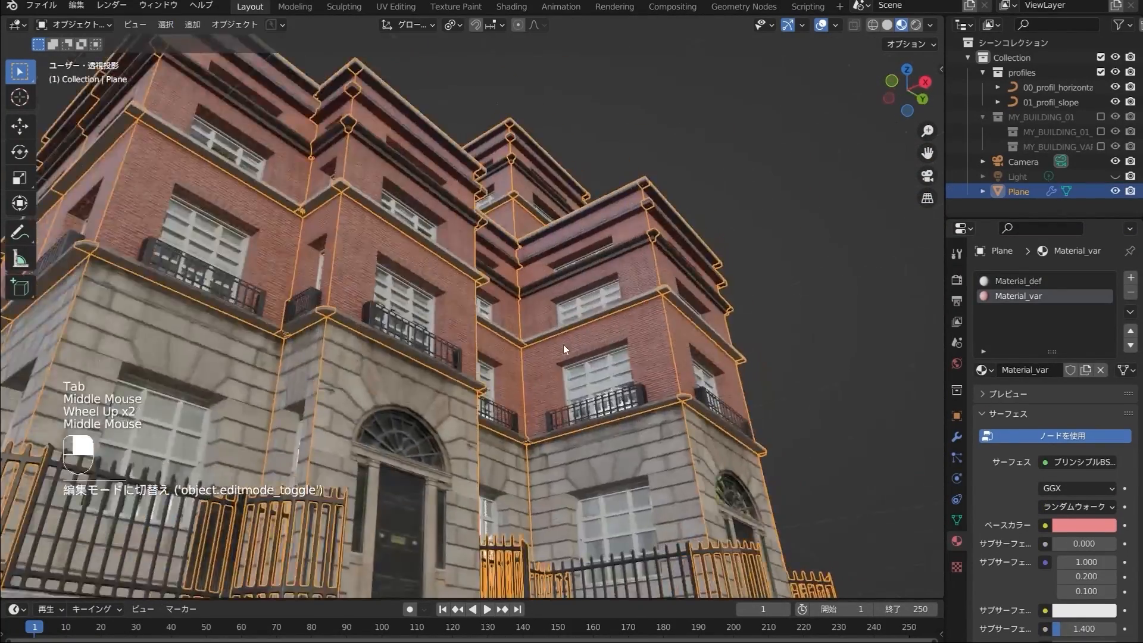
pyautogui.moveTo(564, 344); pyautogui.dragTo(685, 137, button='middle')
pyautogui.click(111, 6)
pyautogui.press('Escape')
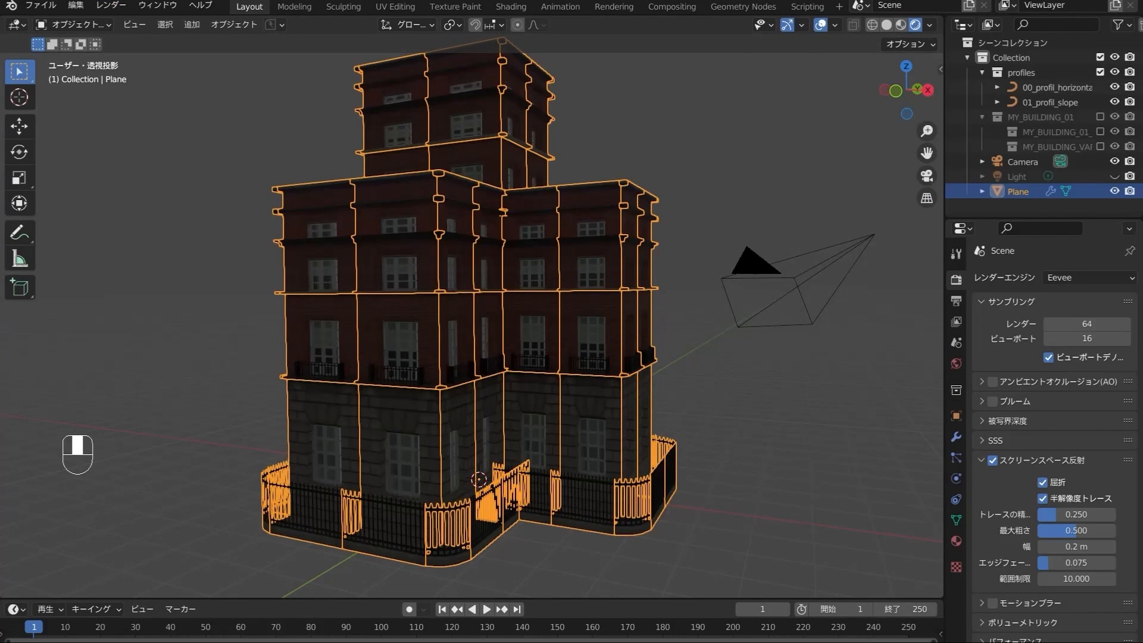
# Switch to the Poly Haven site in the browser and open its HDRI library.
pyautogui.hotkey('alt', 'Tab')
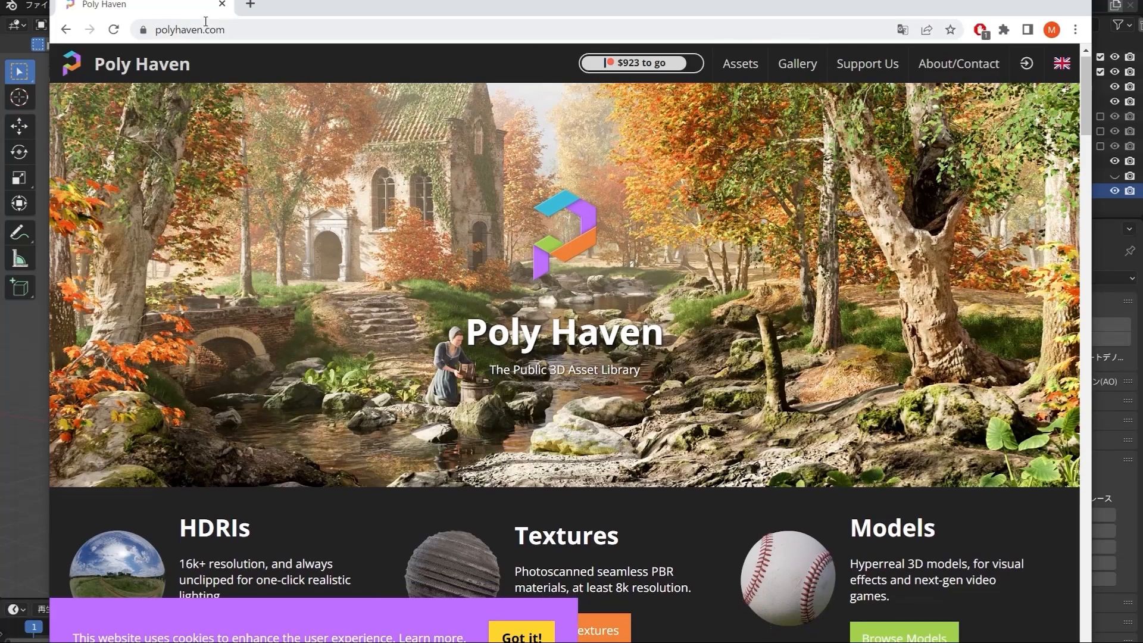
pyautogui.click(215, 37)
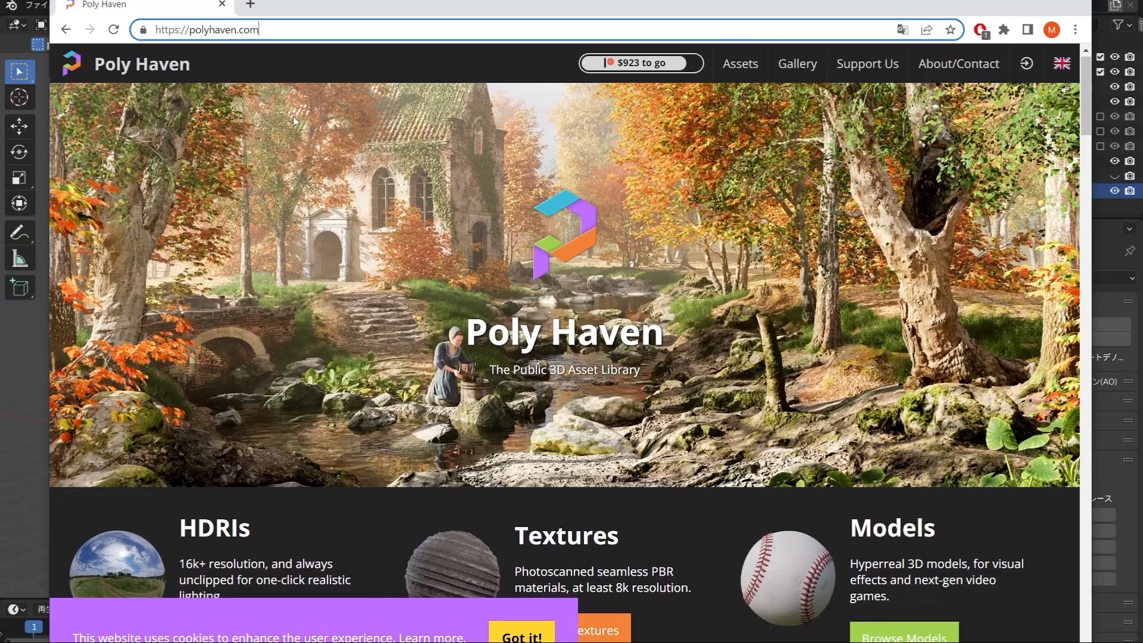
pyautogui.scroll(-4, 172, 505)
pyautogui.click(251, 422)
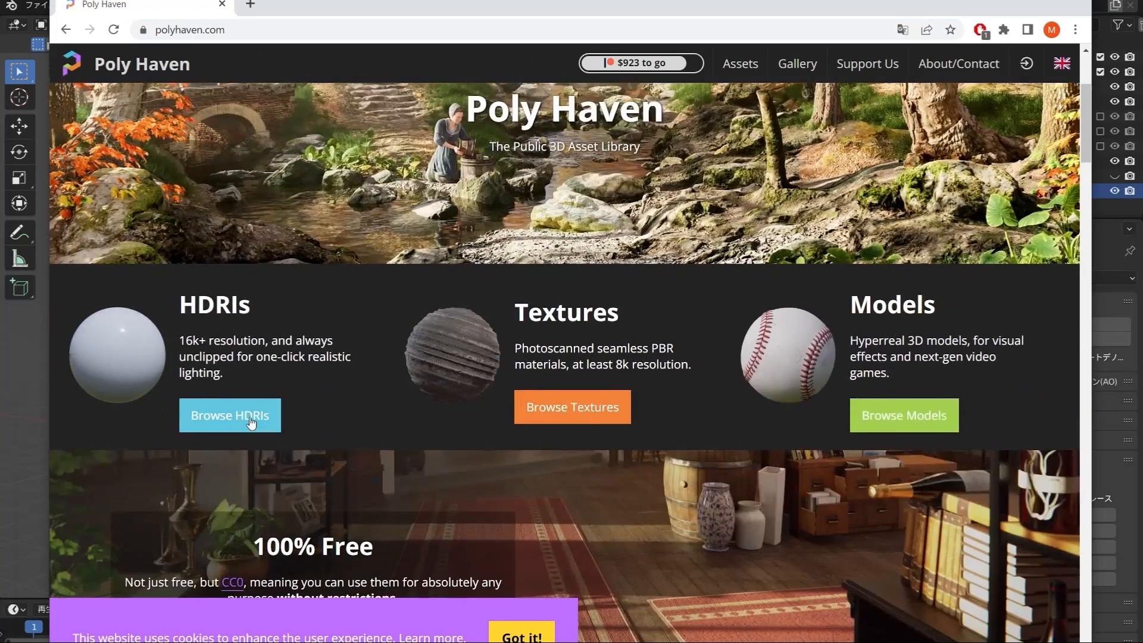
# Browse the HDRI library's thumbnails for an outdoor sky suitable for lighting the building.
pyautogui.scroll(-4, 576, 399)
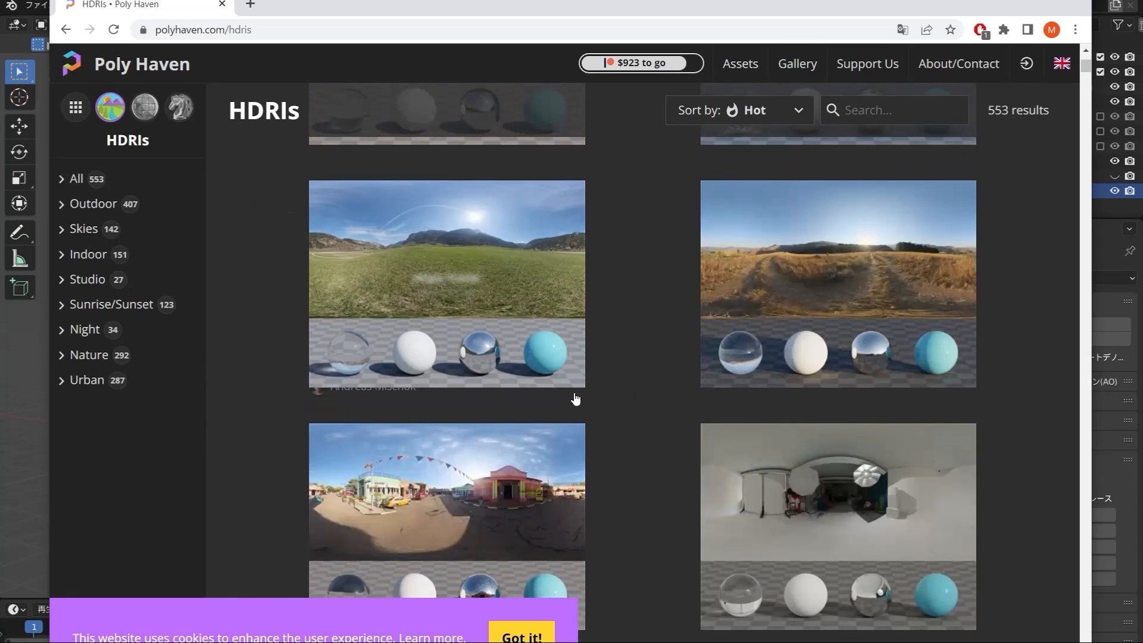
pyautogui.scroll(-5, 609, 272)
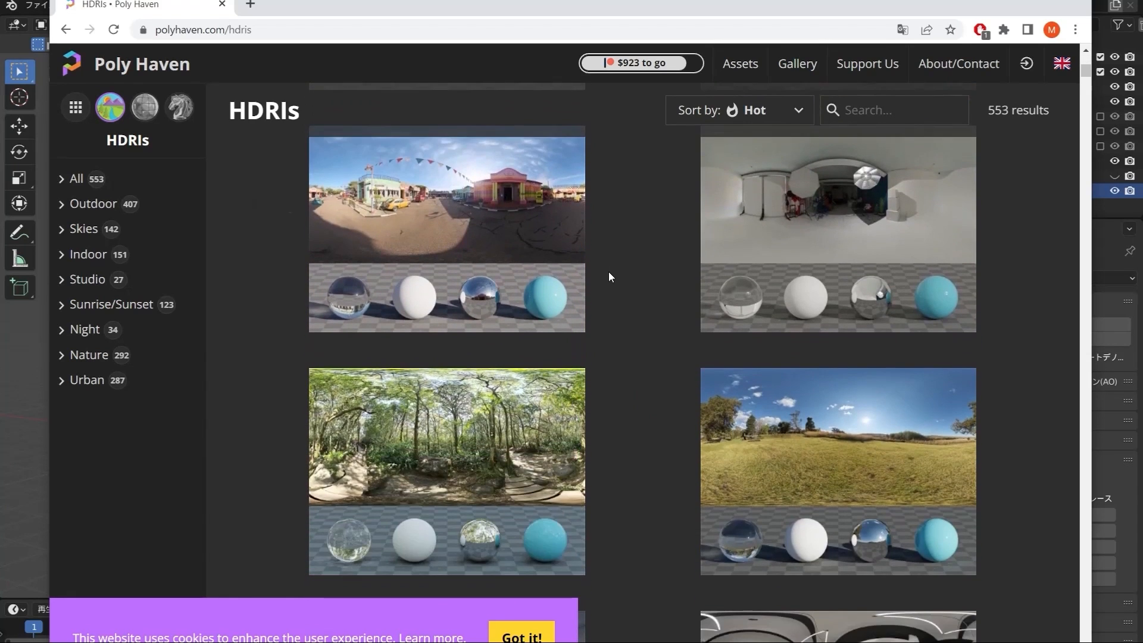
pyautogui.scroll(-13, 609, 271)
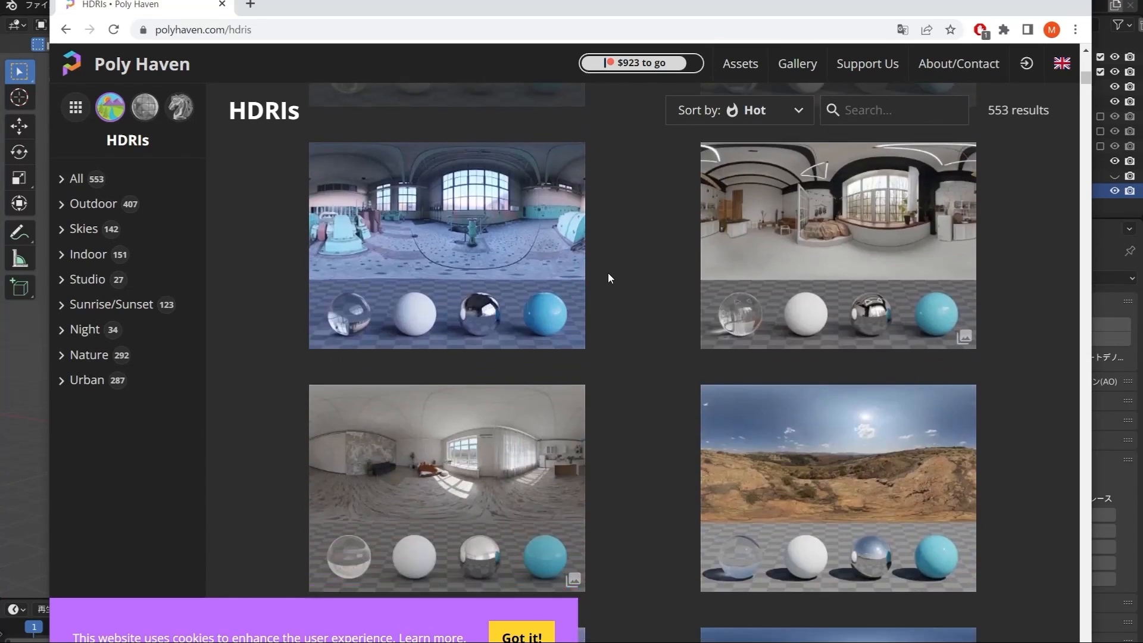
pyautogui.scroll(-15, 596, 327)
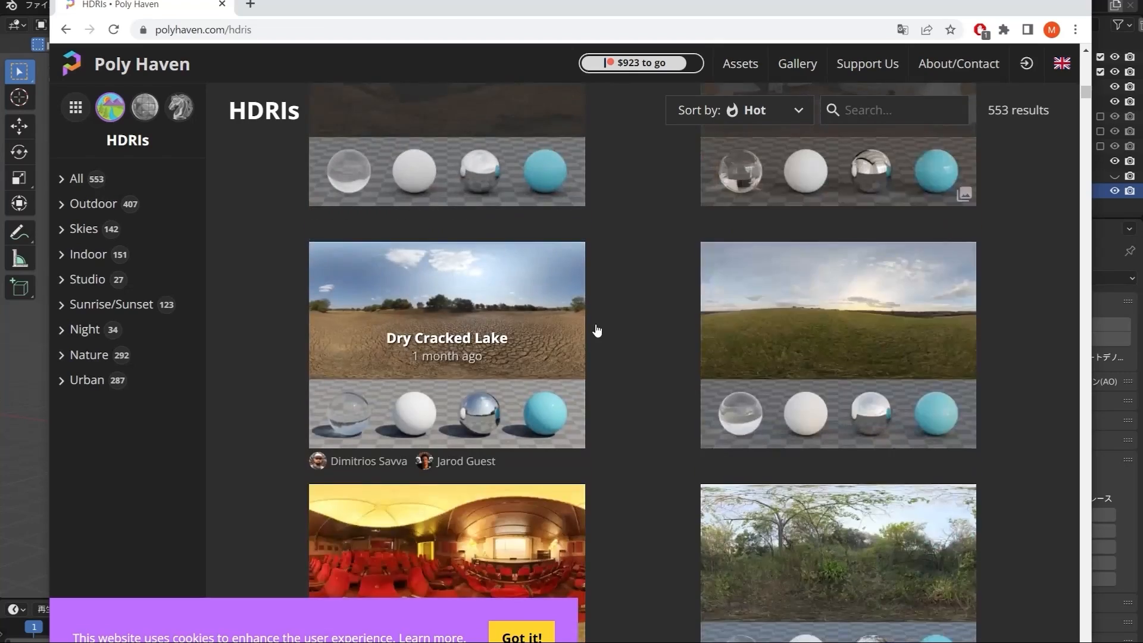
pyautogui.scroll(-15, 597, 330)
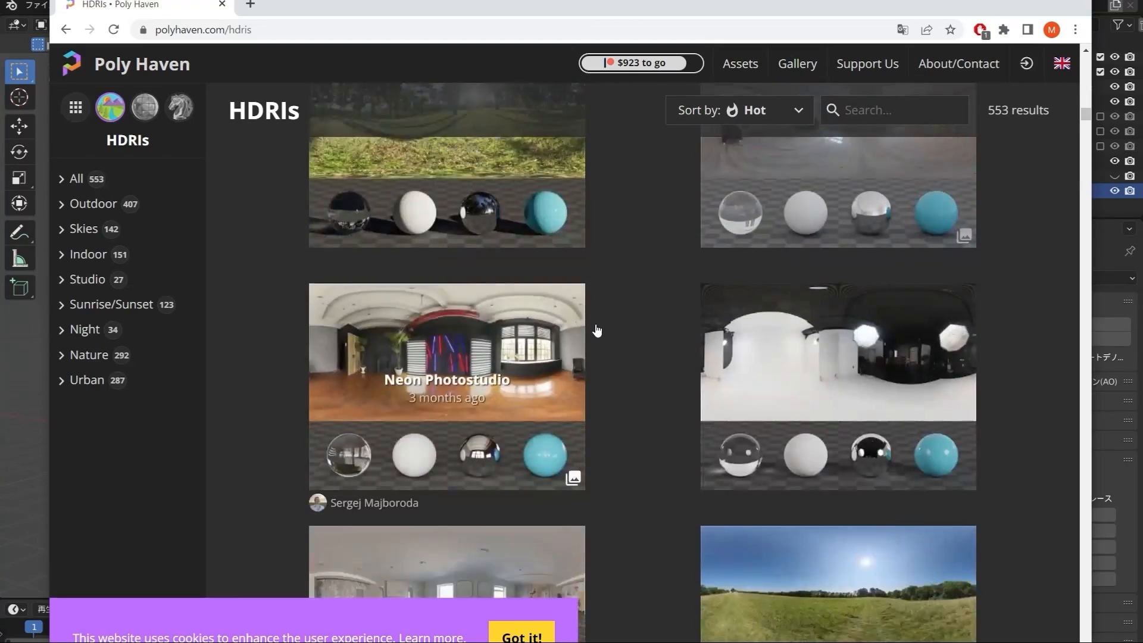
pyautogui.scroll(15, 617, 310)
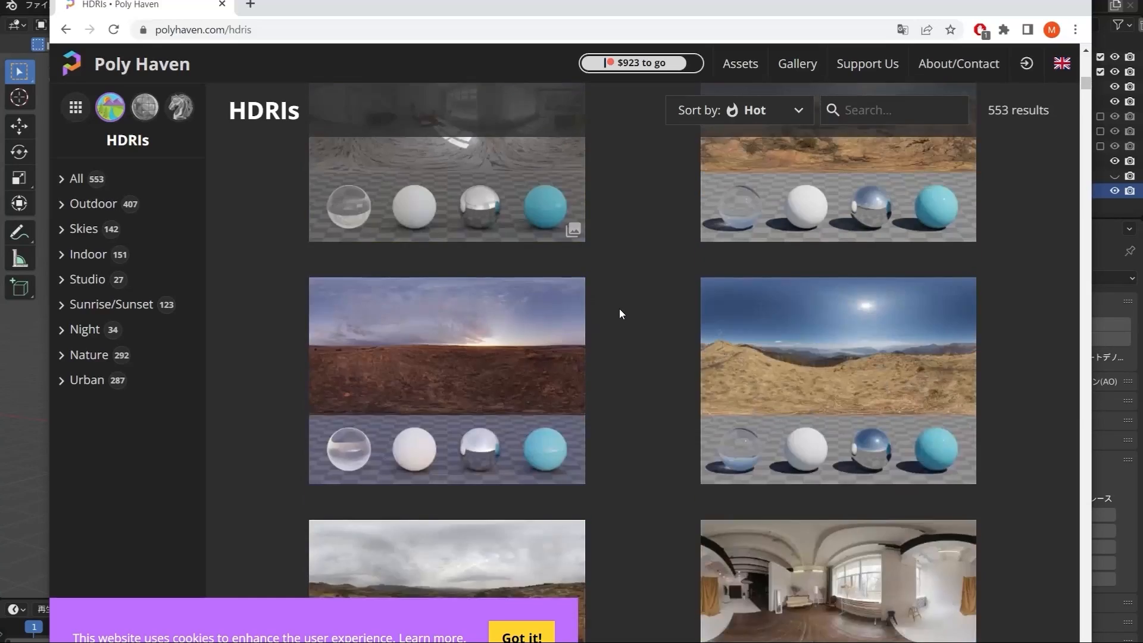
pyautogui.scroll(15, 620, 313)
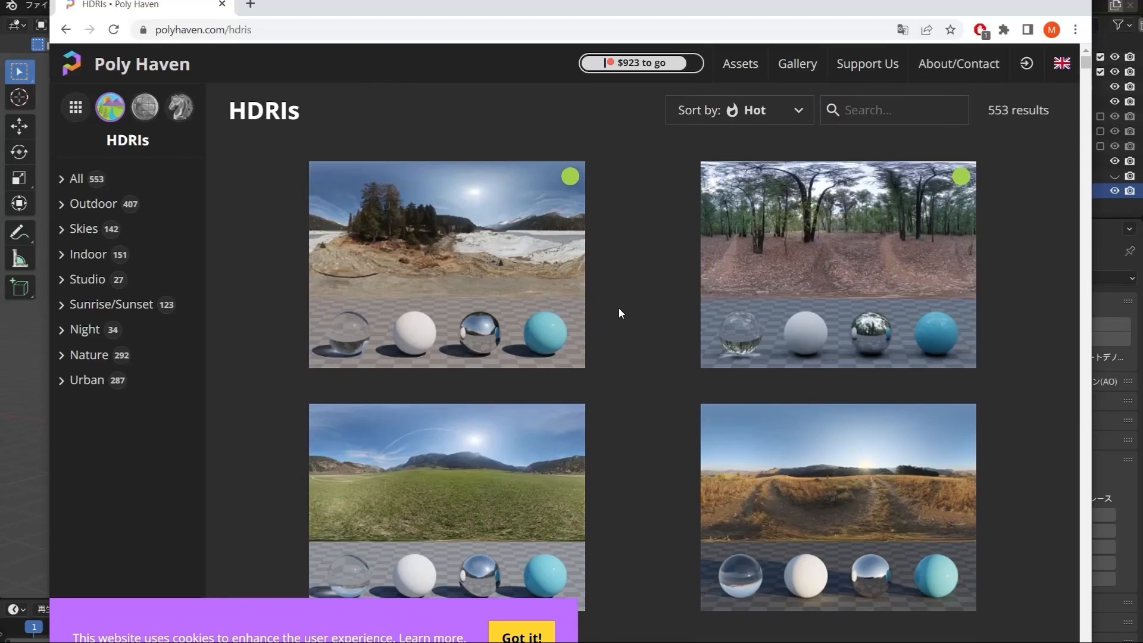
# Open the Alps Field HDRI and download it as a 4K EXR into the チュートリアル_オリジナル folder.
pyautogui.scroll(-4, 616, 310)
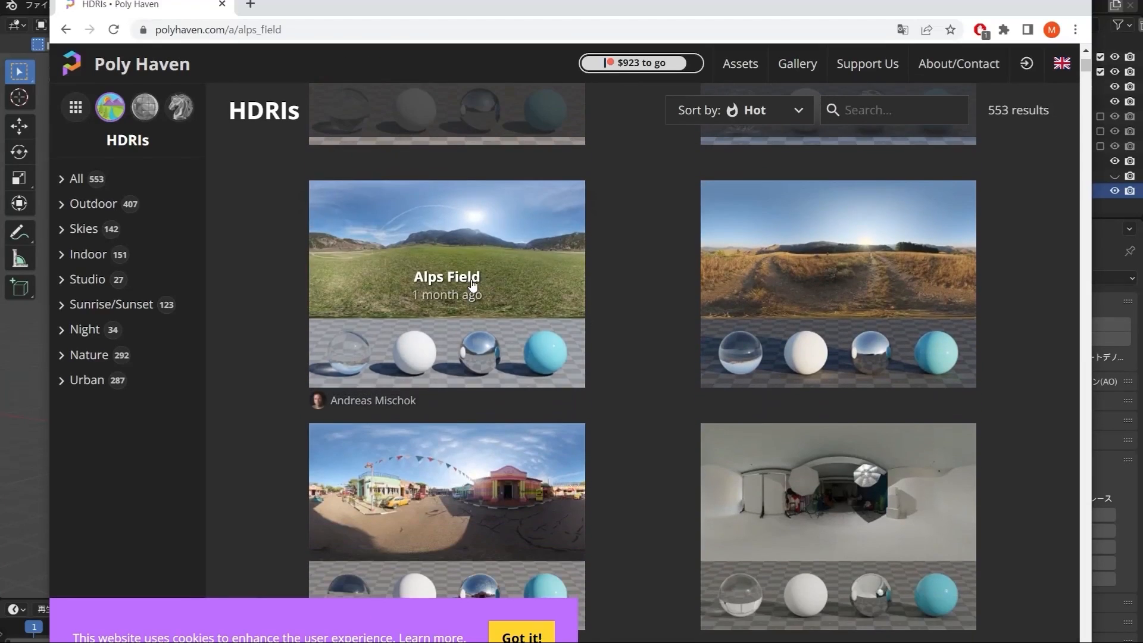
pyautogui.click(470, 283)
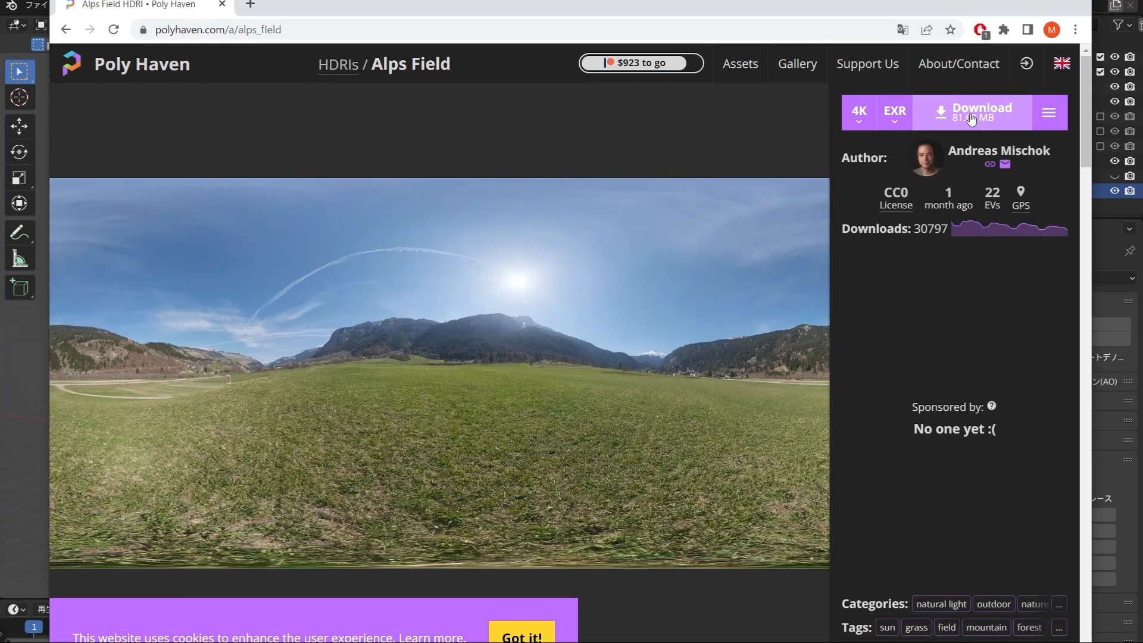
pyautogui.click(971, 116)
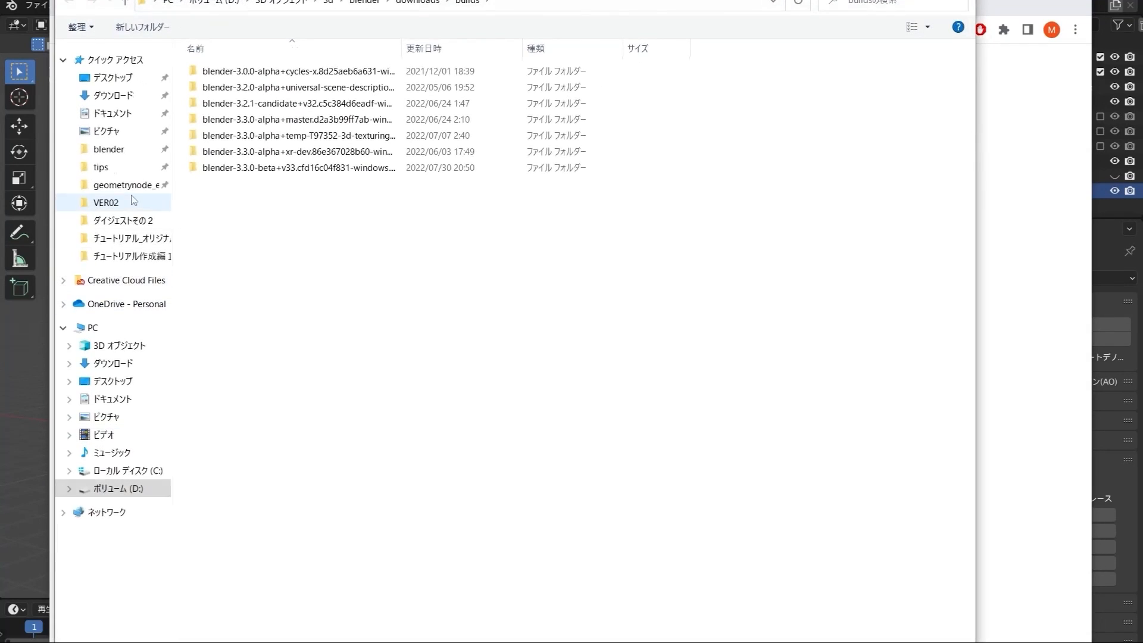
pyautogui.click(130, 241)
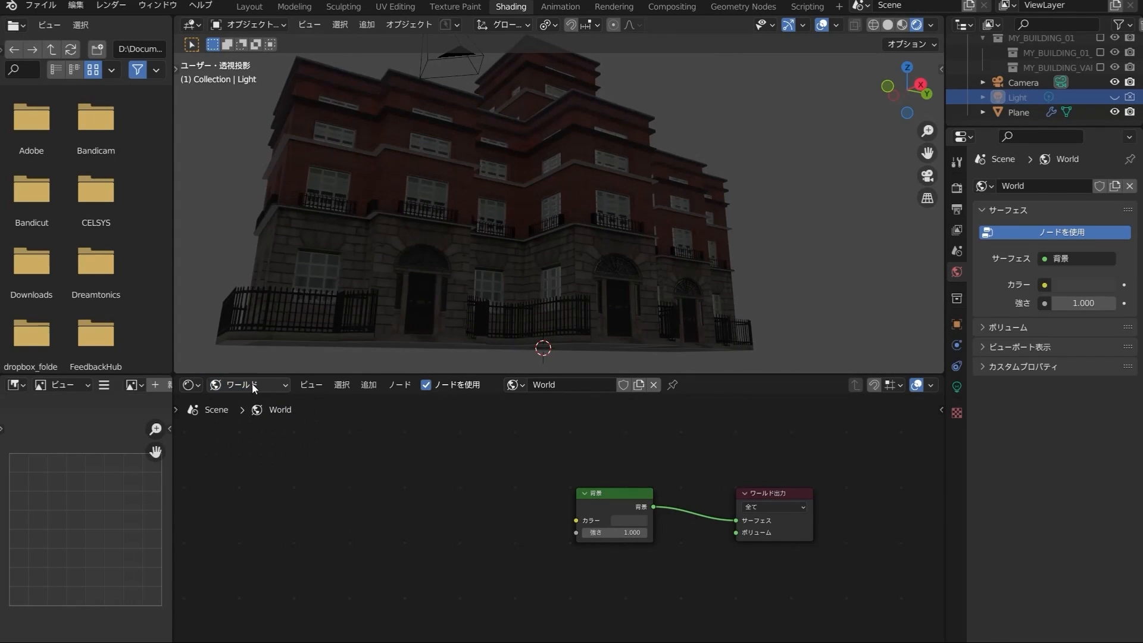
# In Blender's World shader, add an Environment Texture node with alps_field_4k.exr and connect its color output to the Background node's color.
pyautogui.hotkey('shift', 'a')
pyautogui.moveTo(468, 492)
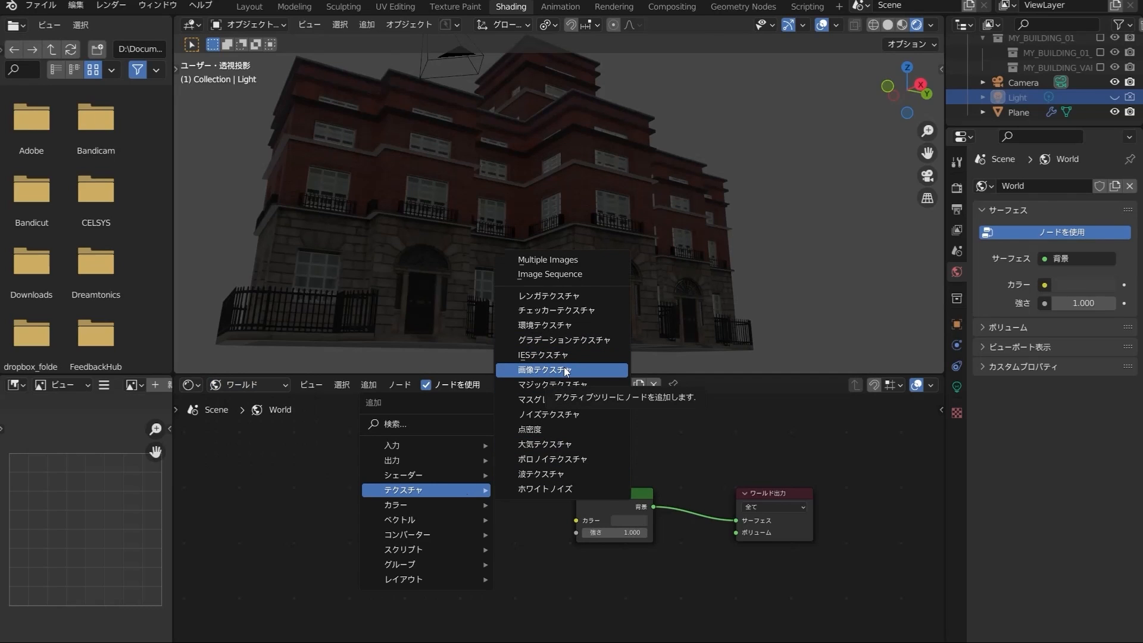
pyautogui.click(563, 325)
pyautogui.click(504, 526)
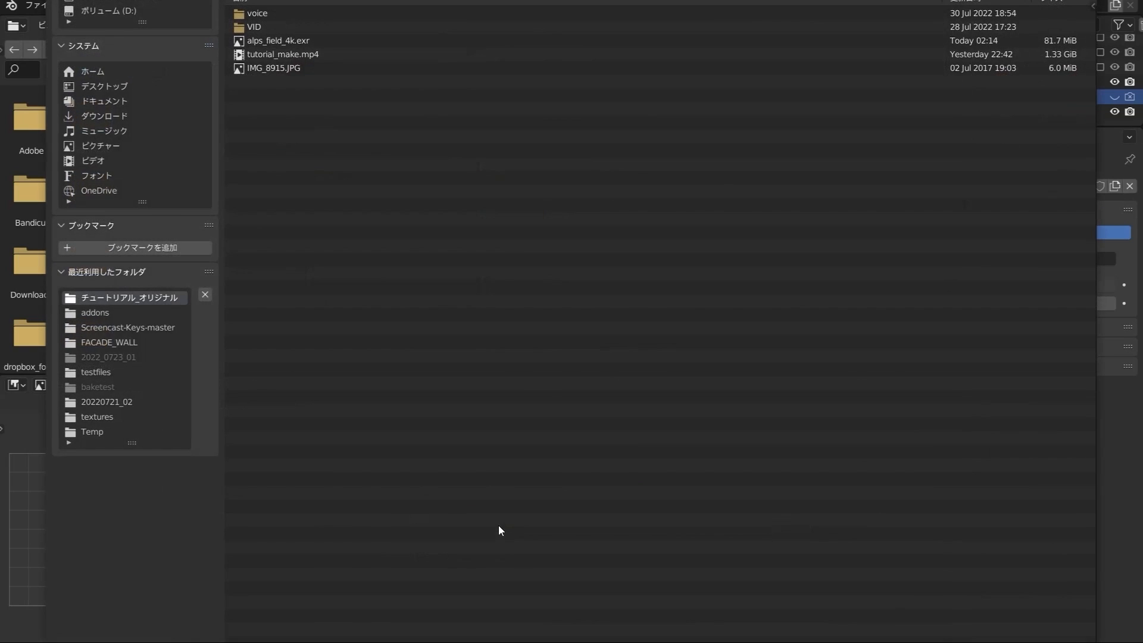
pyautogui.doubleClick(302, 41)
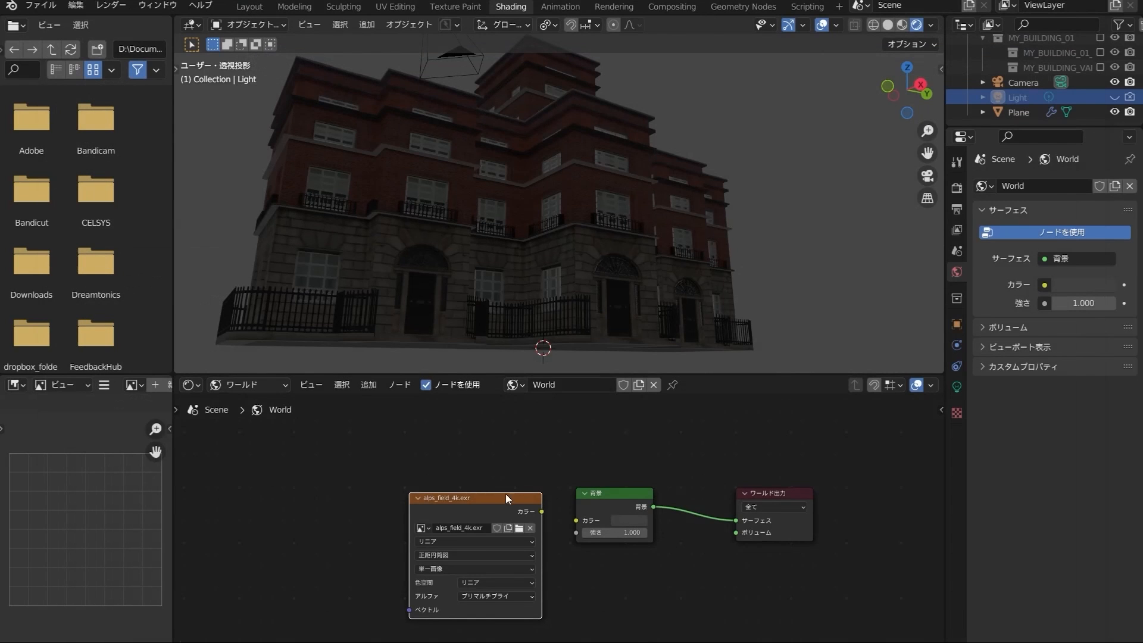
pyautogui.moveTo(506, 498); pyautogui.dragTo(466, 482)
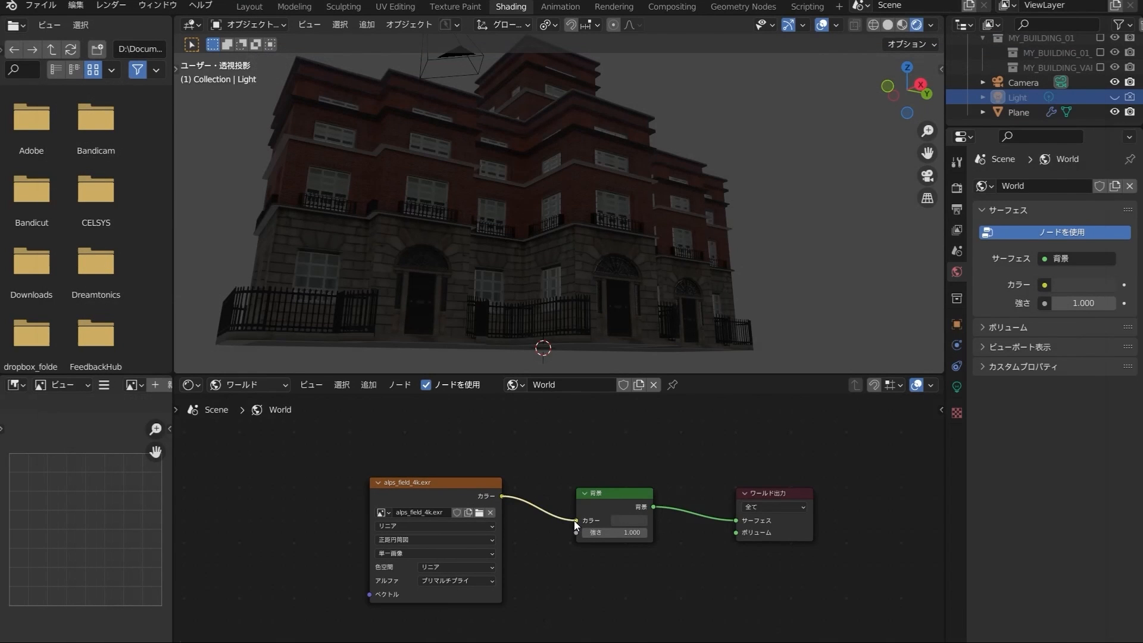
pyautogui.moveTo(640, 280); pyautogui.dragTo(587, 279, button='middle')
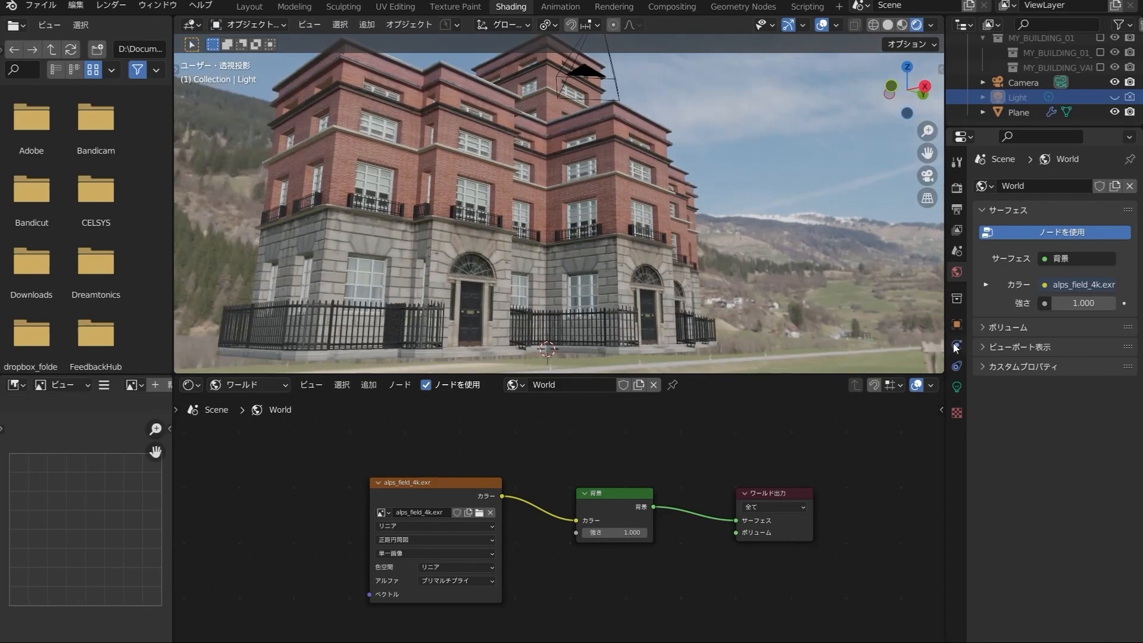
# Enable transparent film in the render settings so the HDRI background is hidden behind the building.
pyautogui.click(957, 188)
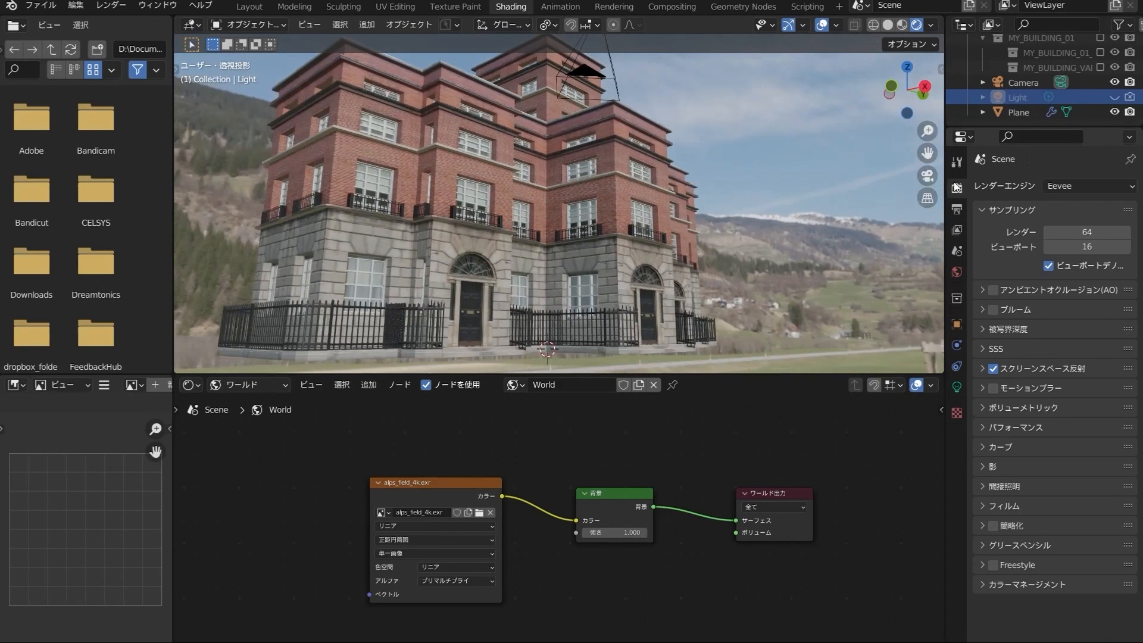
pyautogui.click(985, 507)
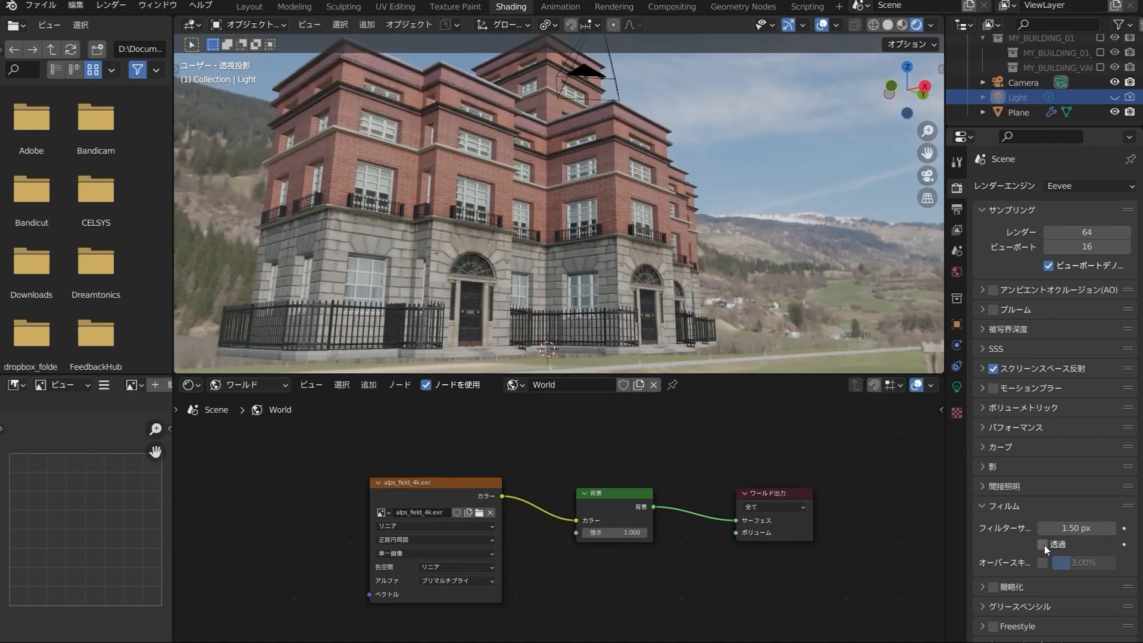
pyautogui.click(1044, 544)
pyautogui.moveTo(573, 242); pyautogui.dragTo(762, 130, button='middle')
pyautogui.scroll(3, 506, 226)
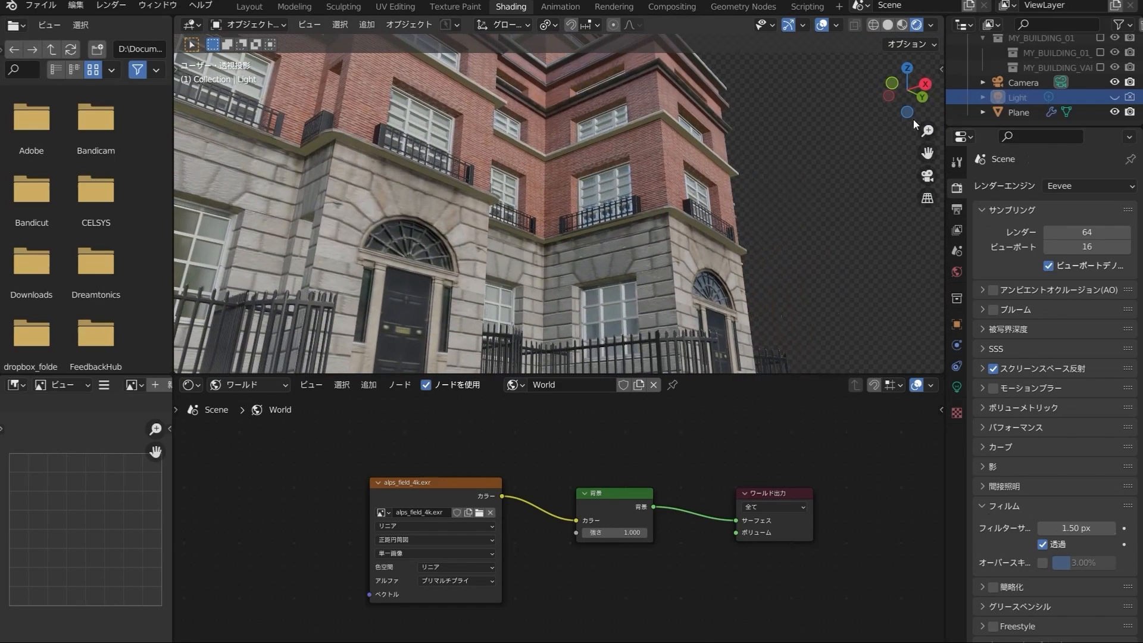
# Set the render engine to Cycles and inspect the building's facades and entrances in the rendered preview.
pyautogui.click(1075, 188)
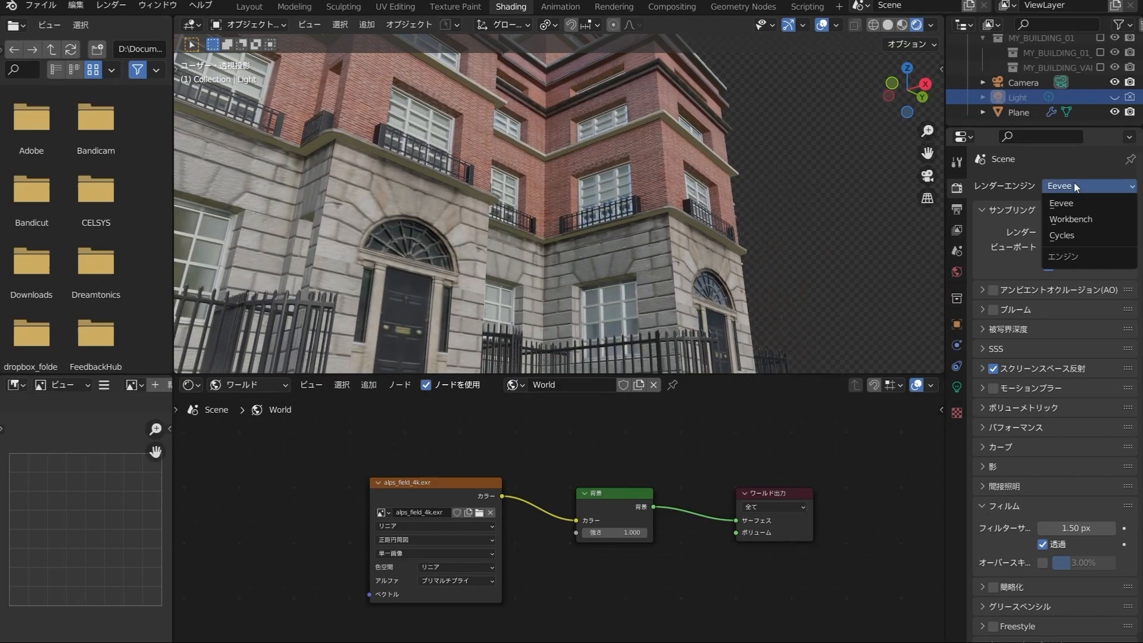
pyautogui.moveTo(801, 213)
pyautogui.mouseDown(button='middle')
pyautogui.moveTo(709, 247)
pyautogui.moveTo(572, 212)
pyautogui.moveTo(713, 195)
pyautogui.moveTo(806, 212)
pyautogui.mouseUp(button='middle')
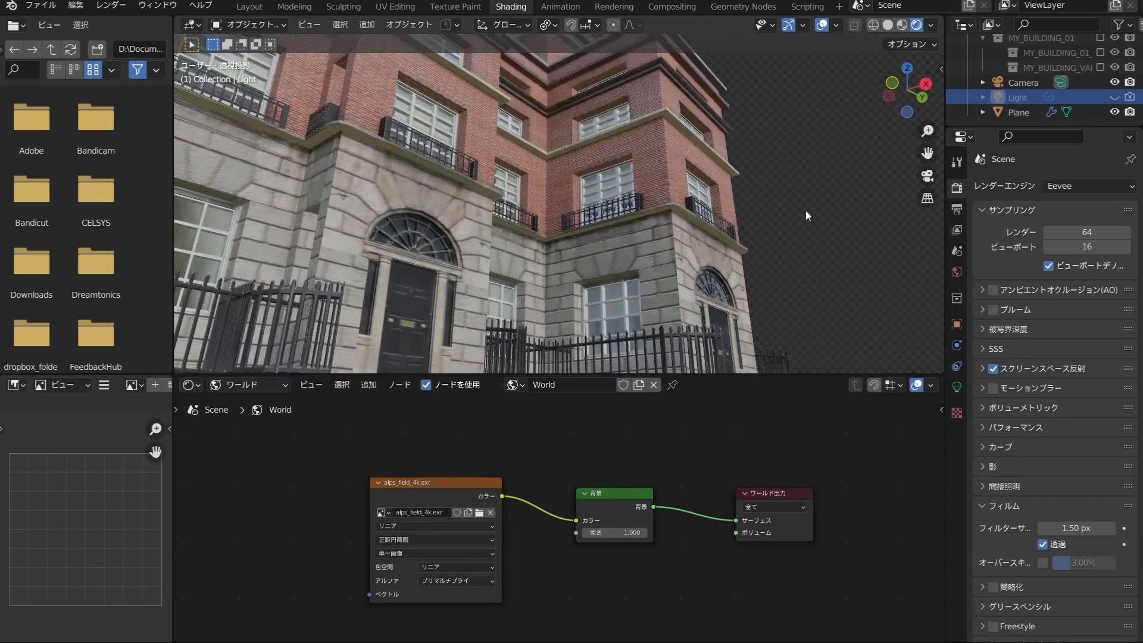
pyautogui.click(1069, 186)
pyautogui.click(1069, 236)
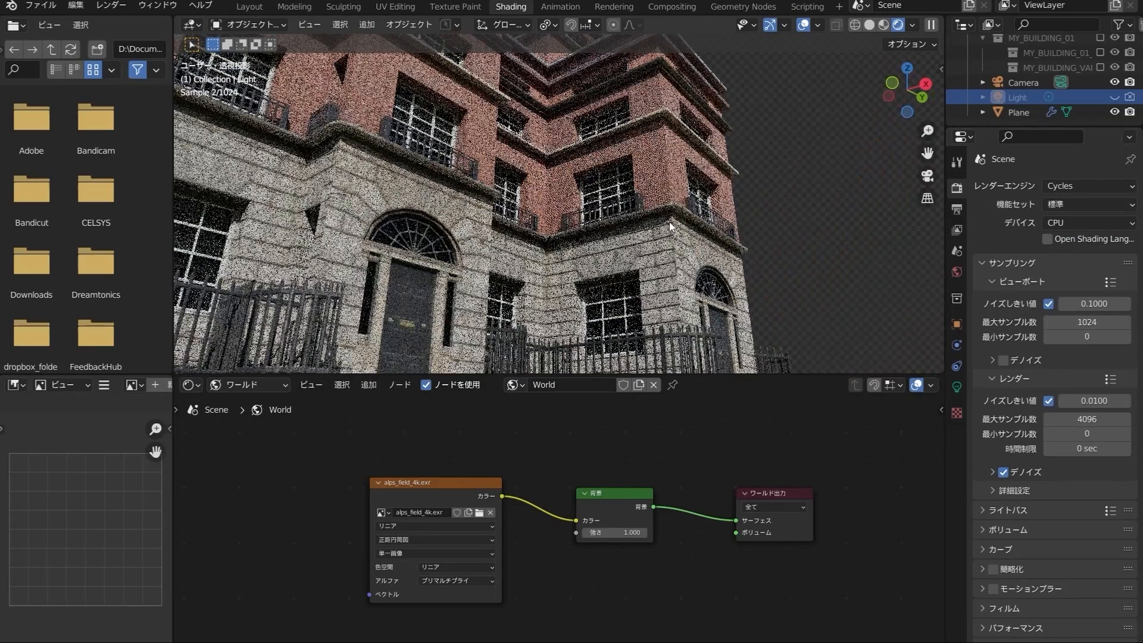
pyautogui.moveTo(670, 234); pyautogui.dragTo(691, 262, button='middle')
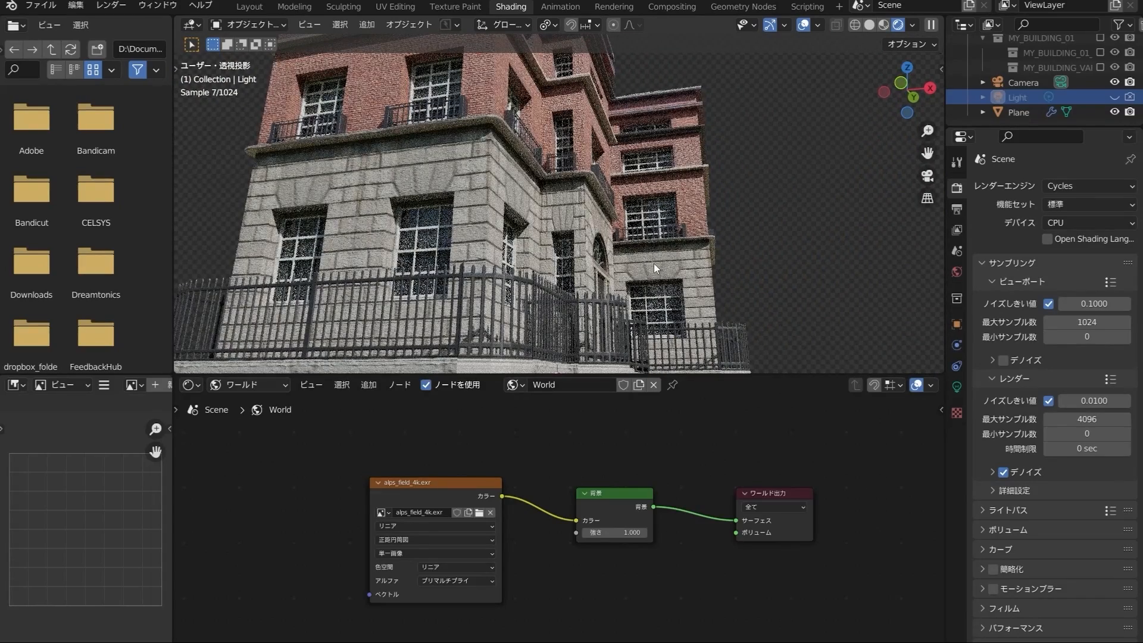
pyautogui.moveTo(681, 249); pyautogui.dragTo(538, 292, button='middle')
pyautogui.scroll(1, 538, 288)
pyautogui.scroll(-1, 544, 284)
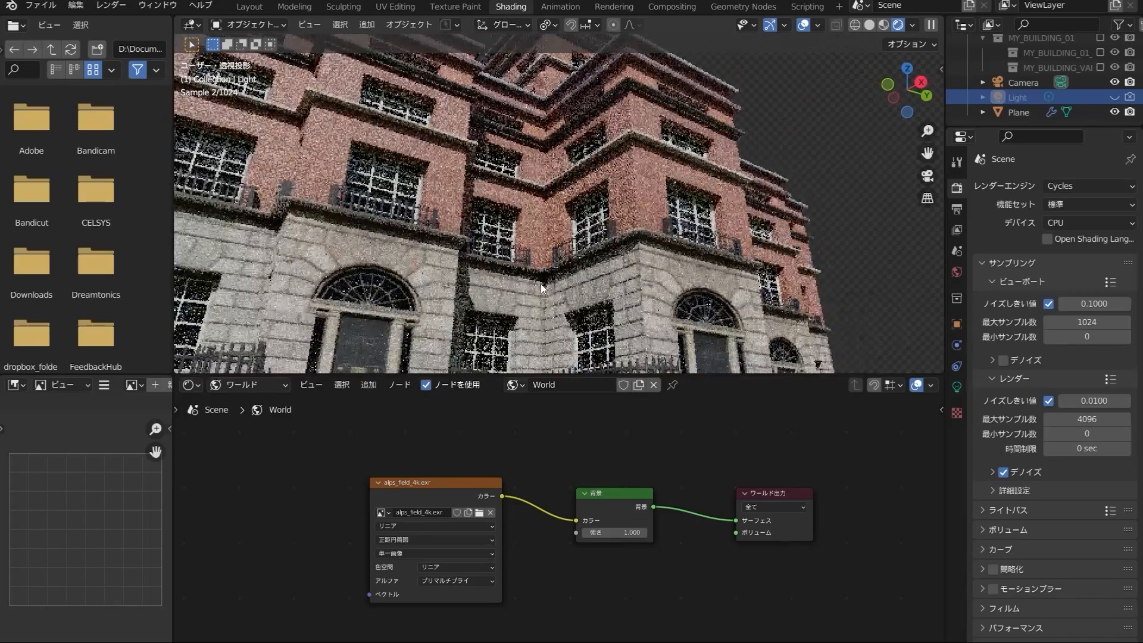
pyautogui.scroll(-1, 543, 285)
# Return to the Layout workspace and show the whole building with rendered viewport shading.
pyautogui.click(250, 6)
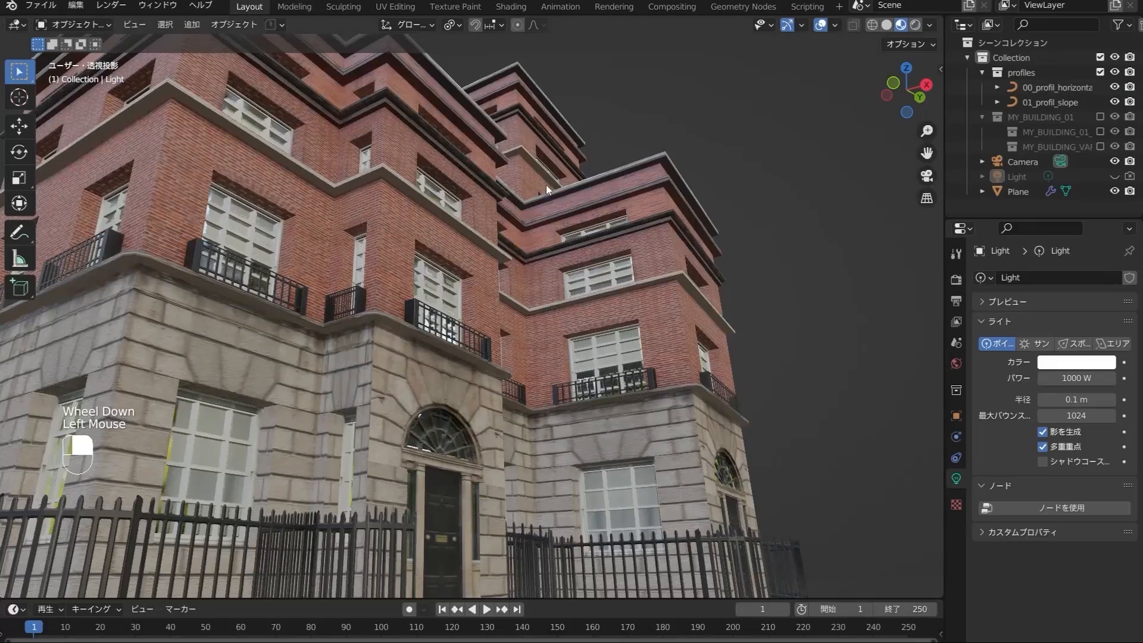
pyautogui.click(915, 25)
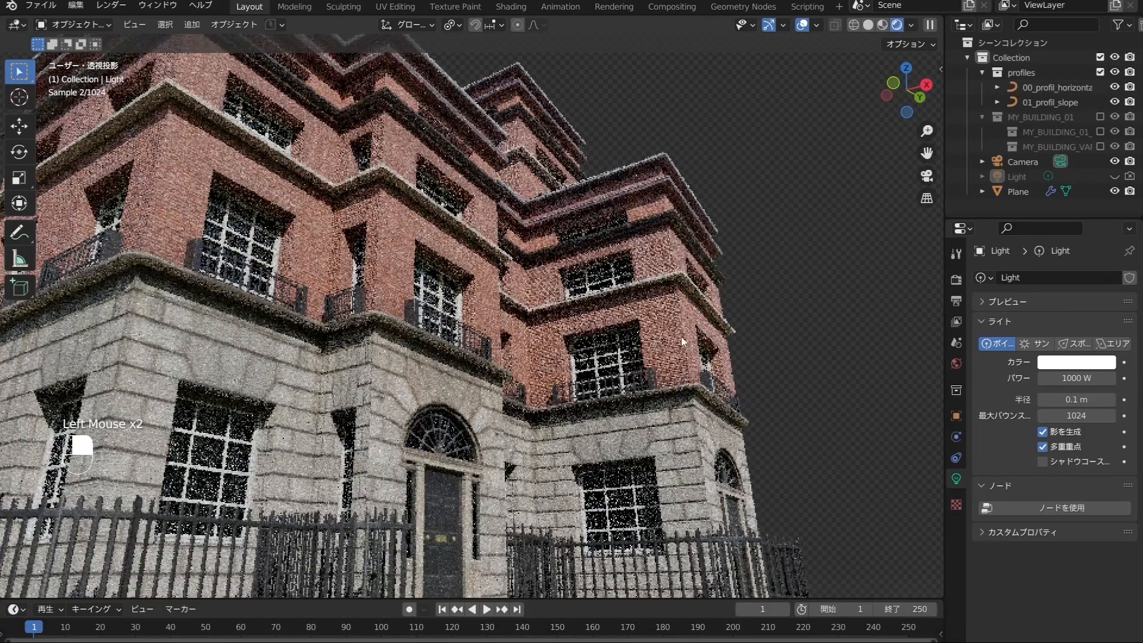
pyautogui.moveTo(681, 337); pyautogui.dragTo(482, 345, button='middle')
pyautogui.scroll(-3, 505, 346)
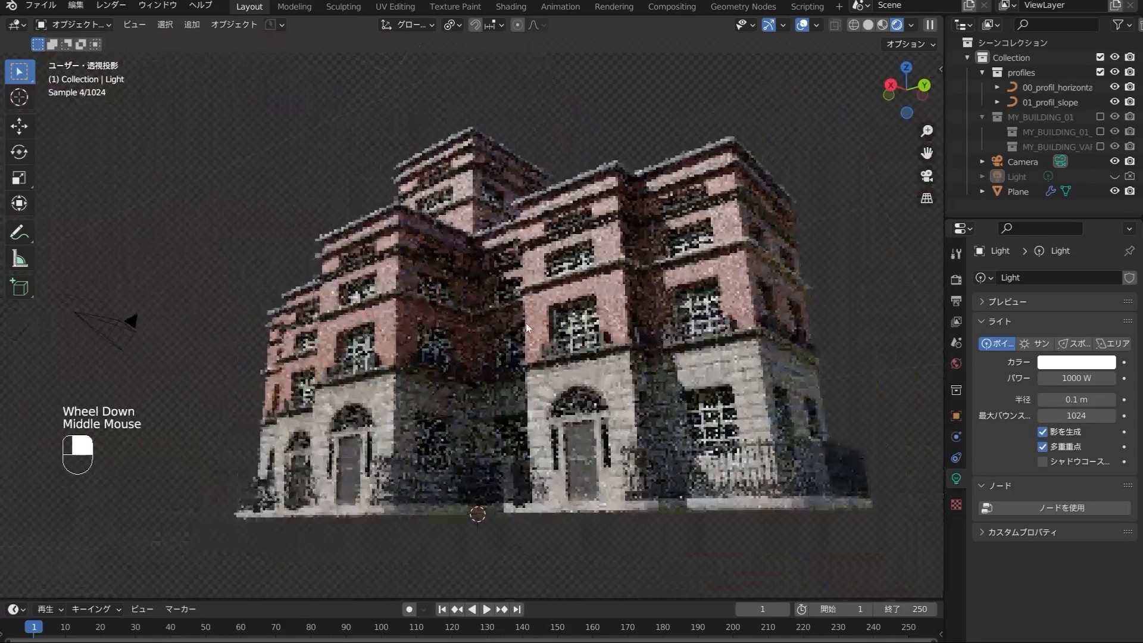
pyautogui.scroll(4, 539, 312)
pyautogui.moveTo(540, 312); pyautogui.dragTo(590, 247, button='middle')
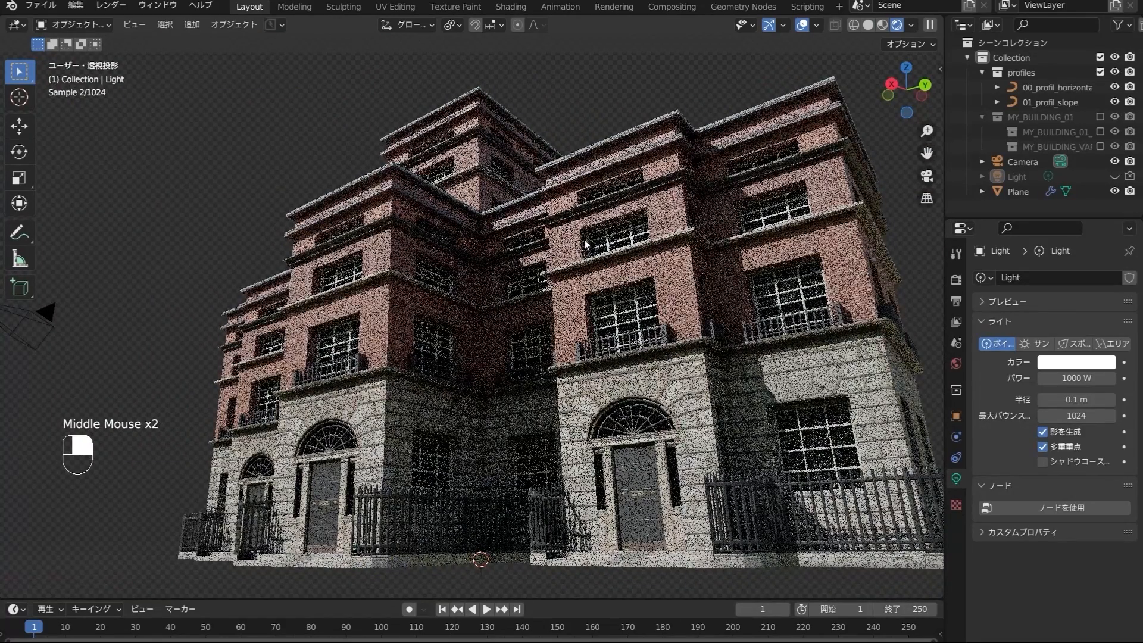